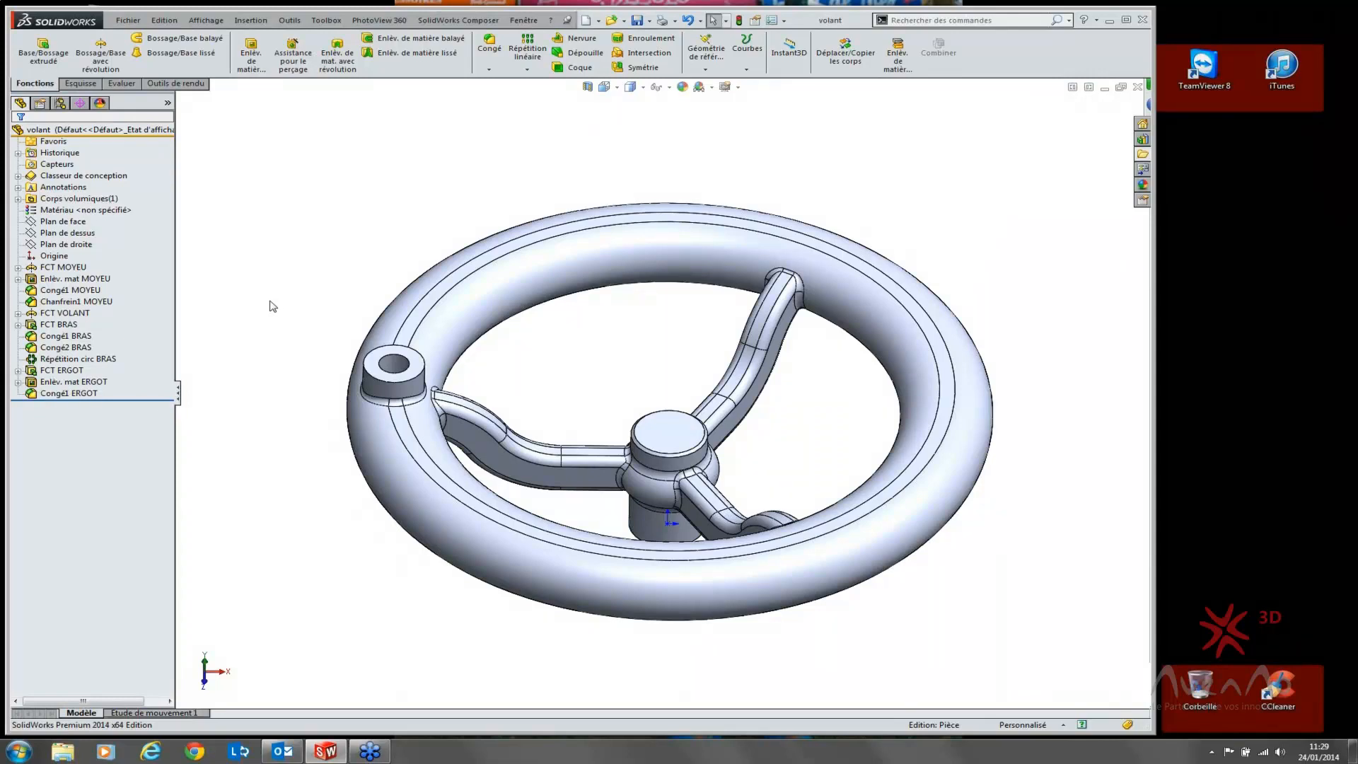
scroll(693, 449, "up", 2)
scroll(680, 442, "down", 2)
scroll(631, 404, "up", 1)
scroll(627, 403, "down", 1)
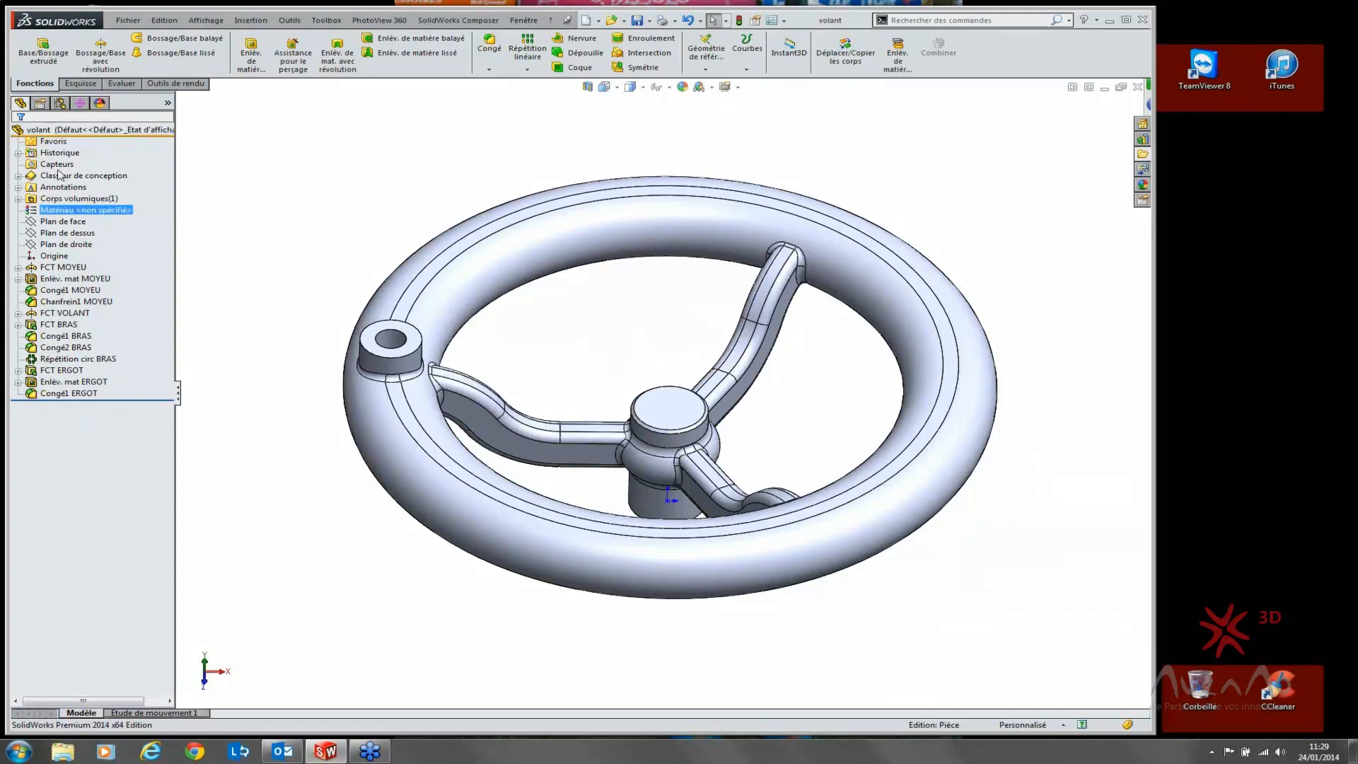
left_click(48, 142)
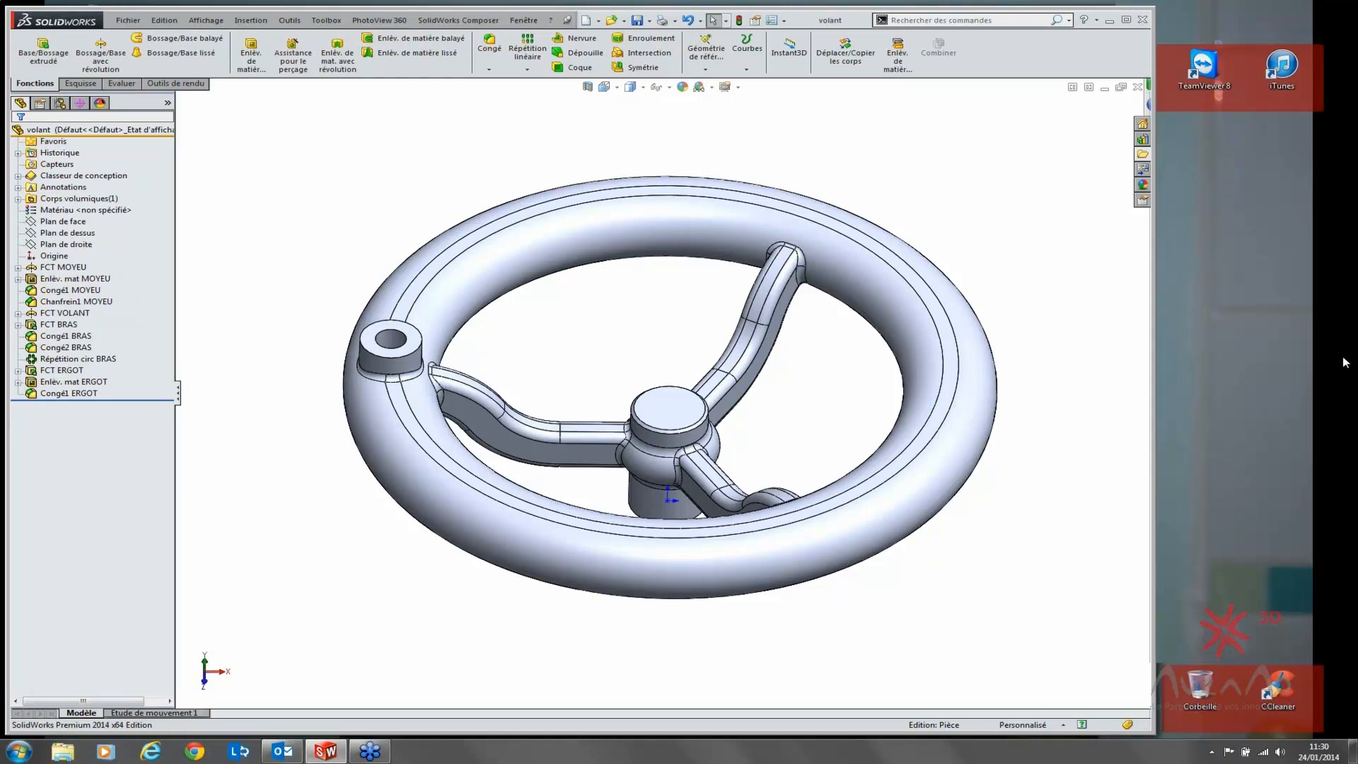
left_click(1280, 752)
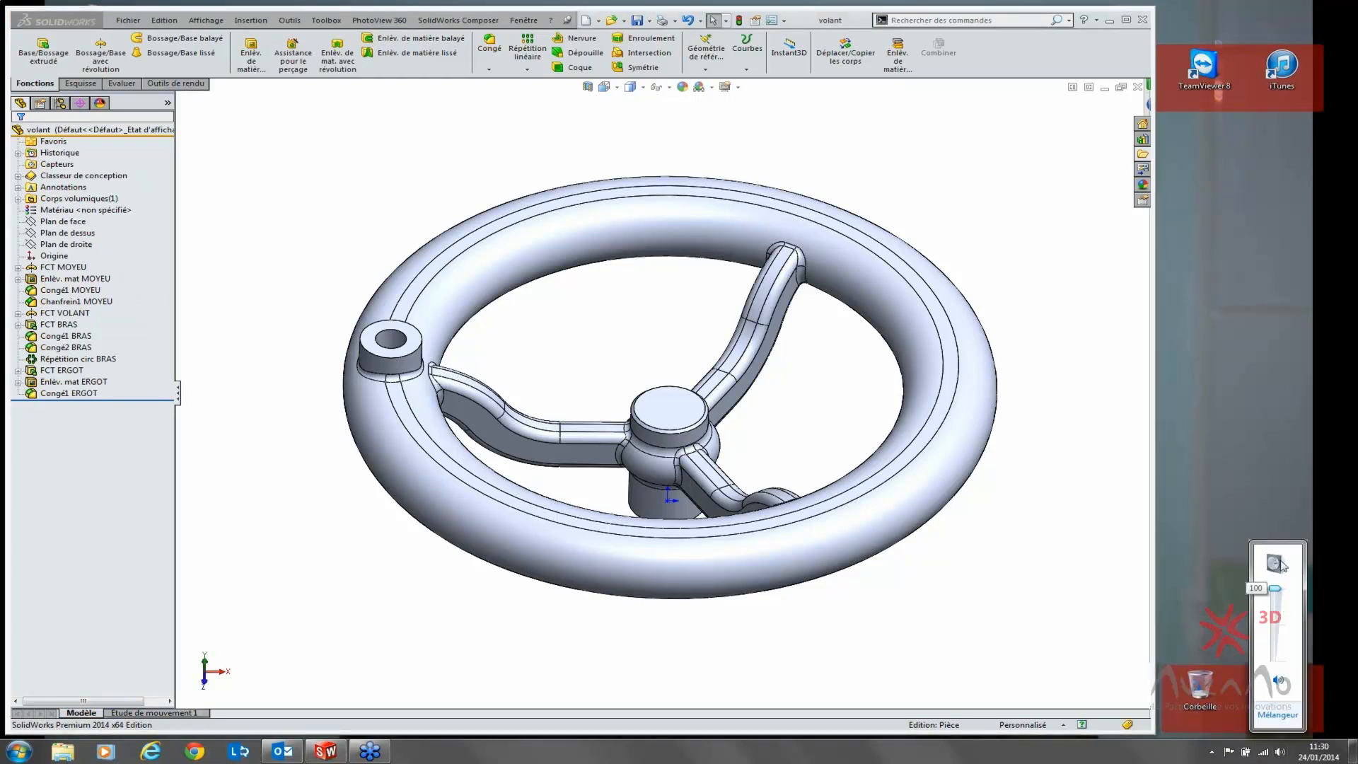
left_click(1249, 508)
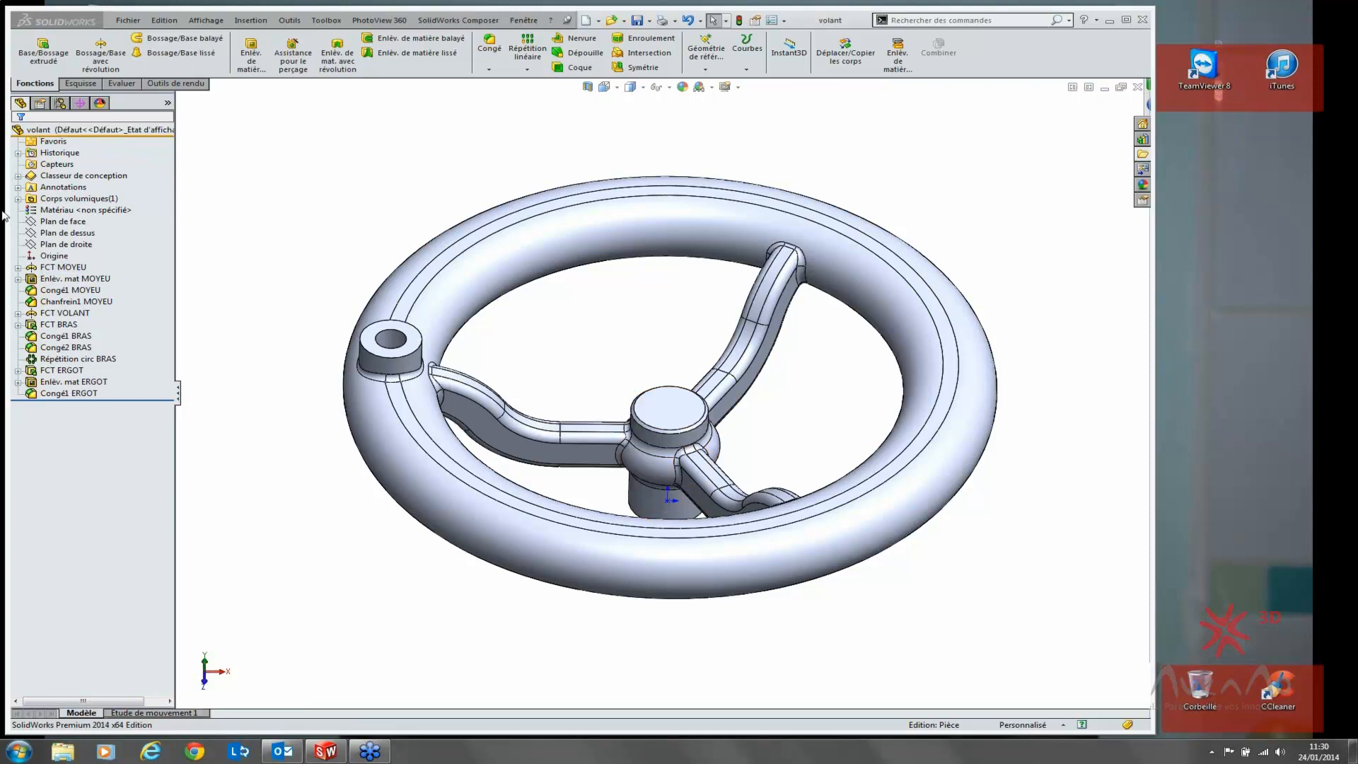
left_click(81, 132)
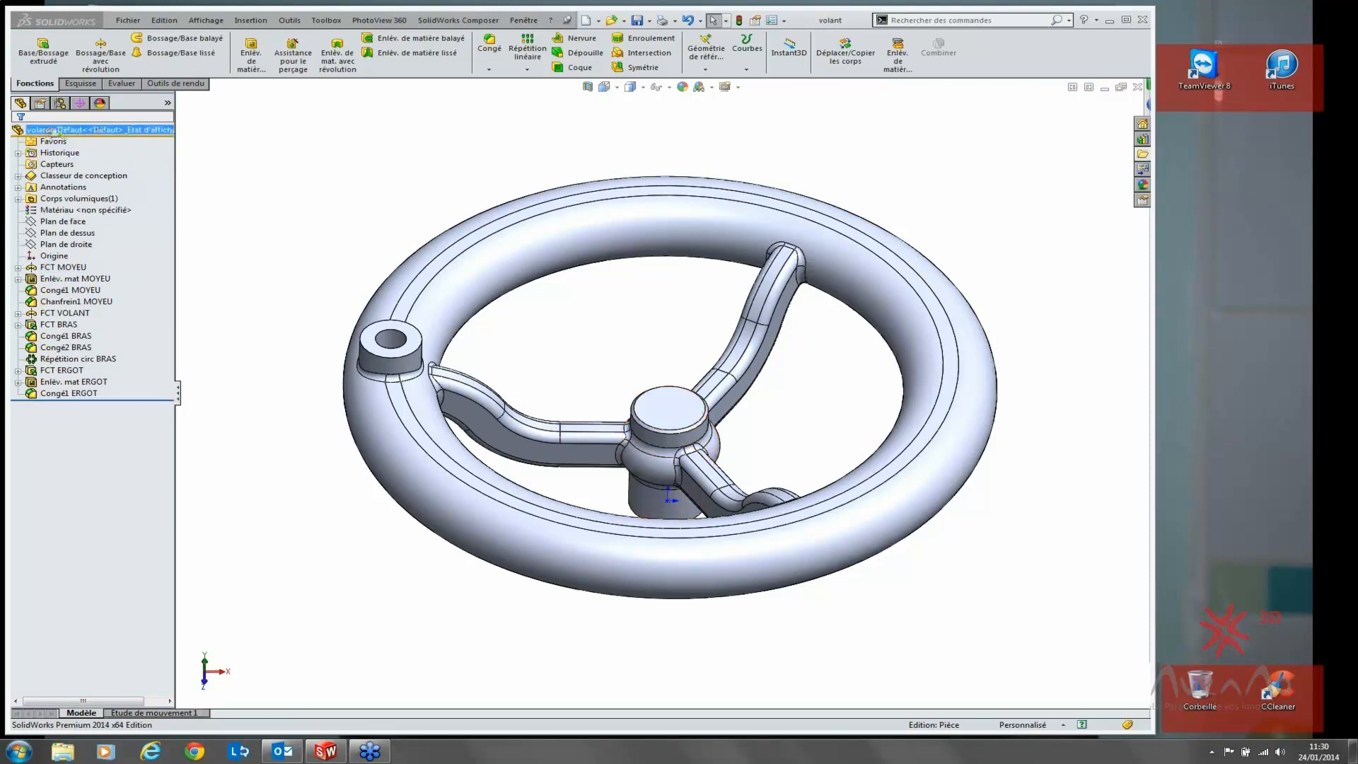
left_click(63, 348)
left_click(51, 255)
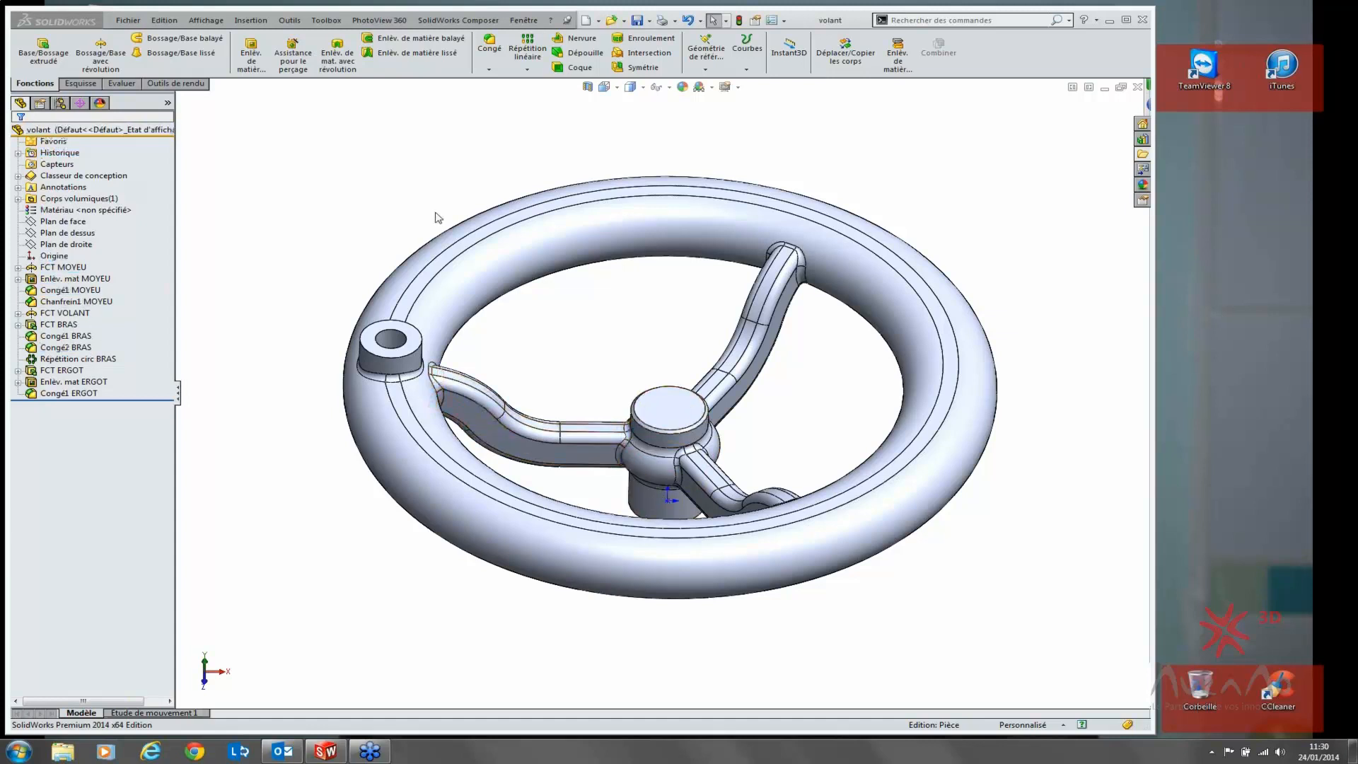
Step: Open the system options and examine the FeatureManager settings for showing or hiding tree items
left_click(772, 21)
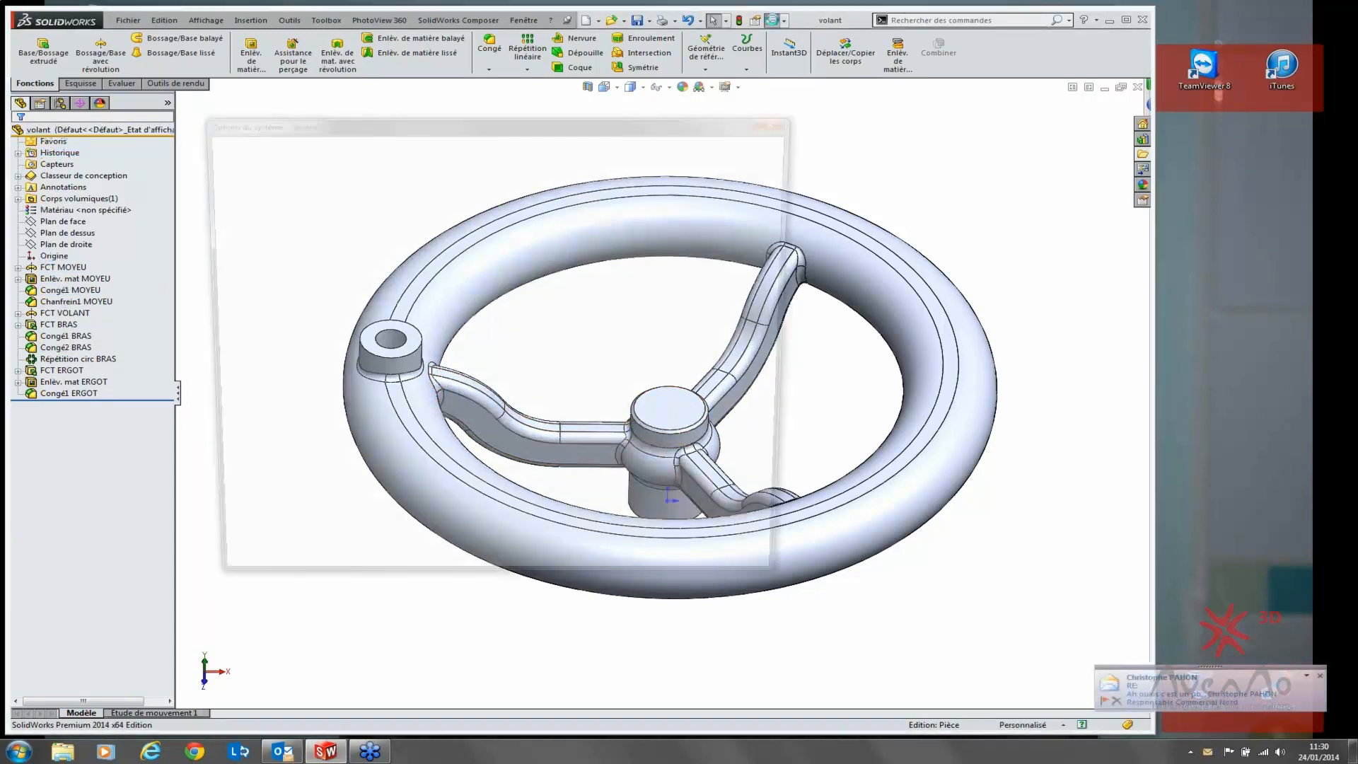
left_click_drag(752, 118, 816, 84)
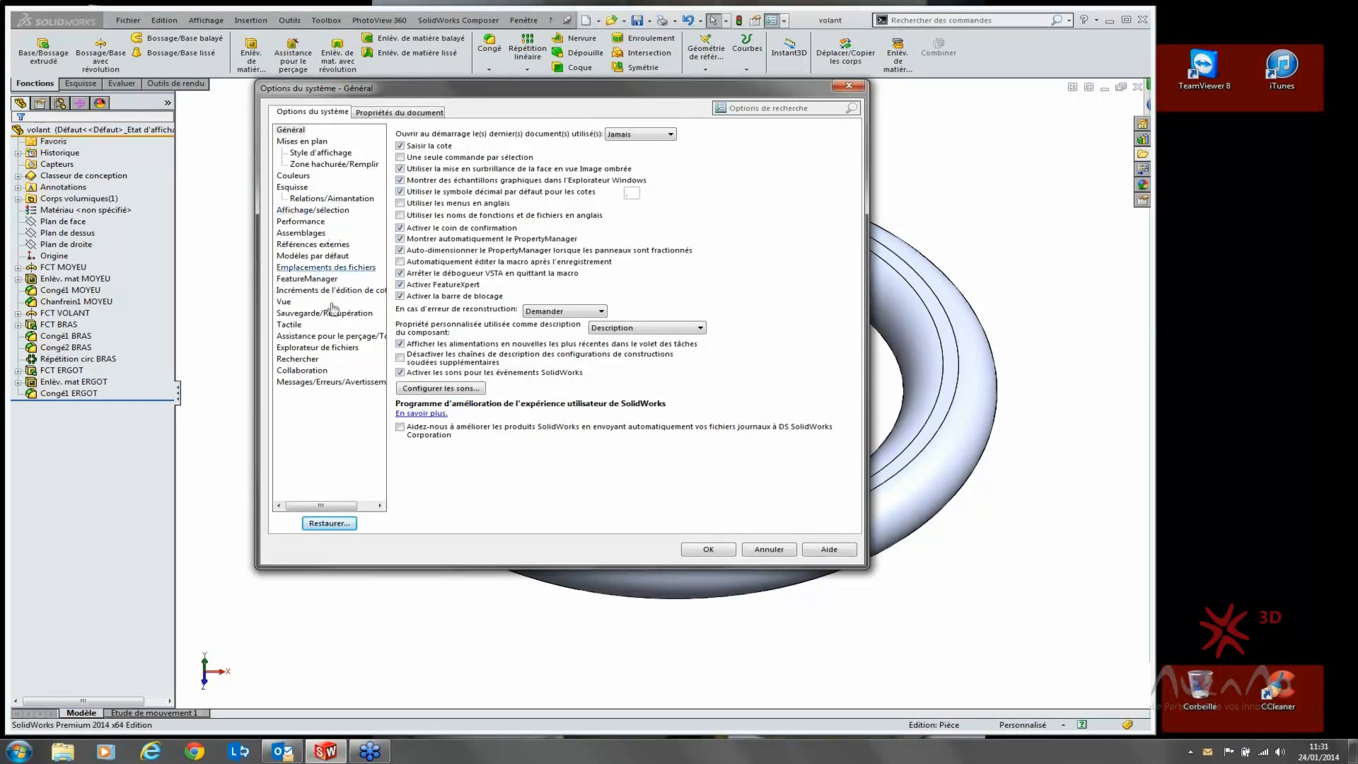
left_click(313, 280)
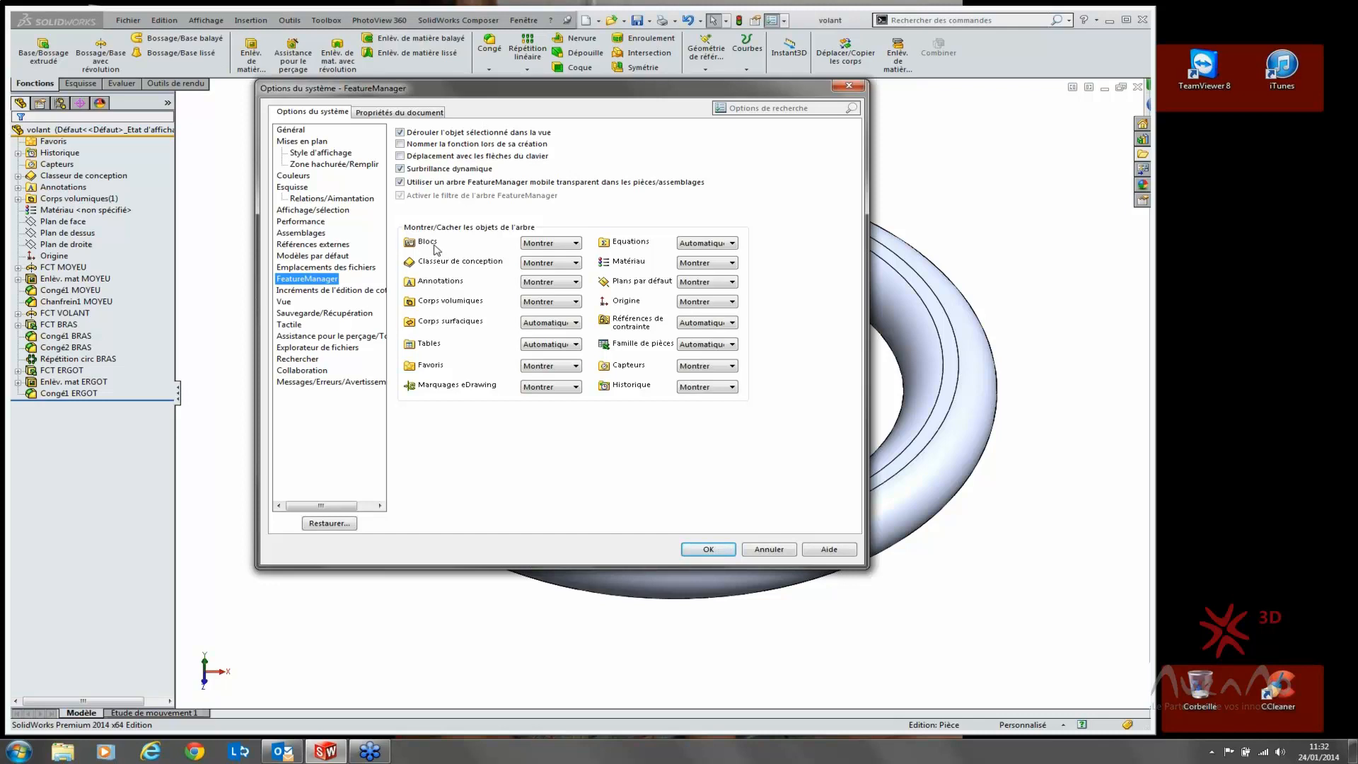
left_click(710, 552)
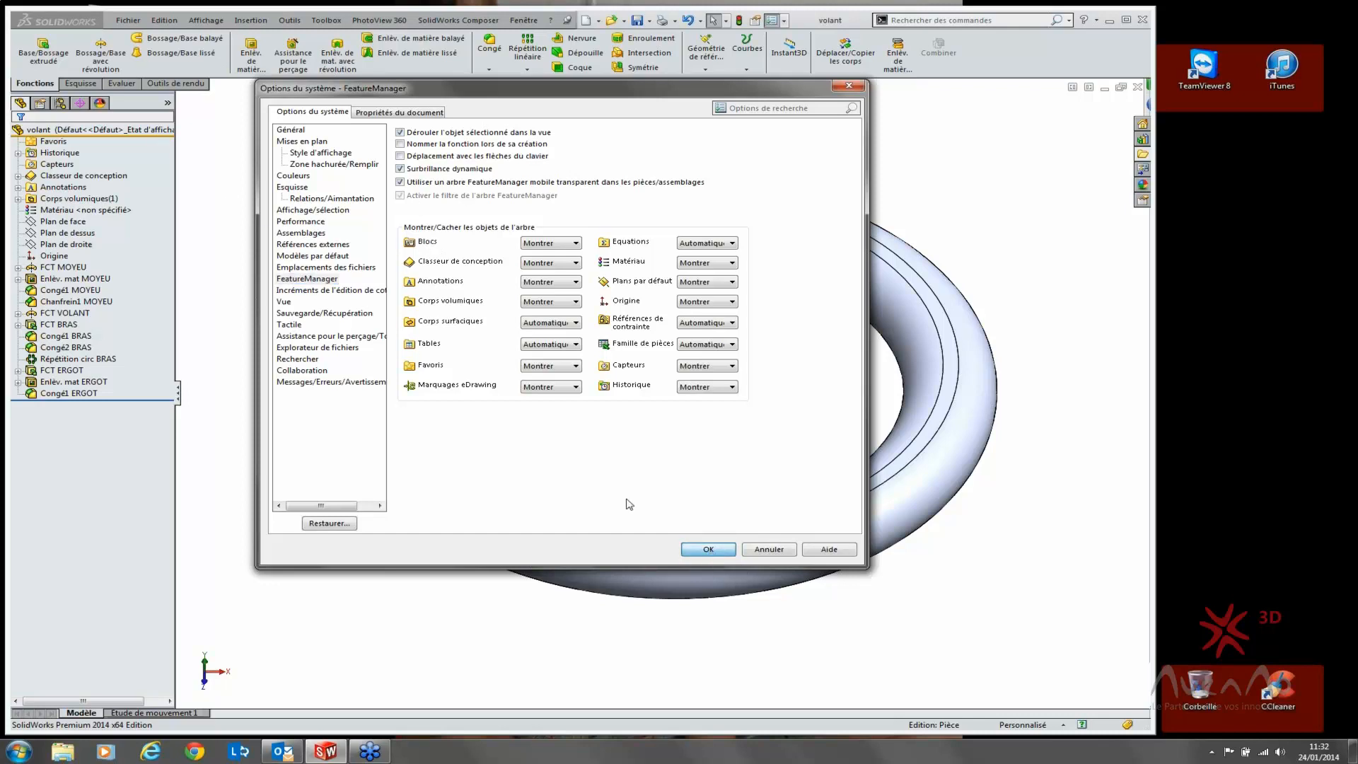
Step: Create a drawing from the volant part on a standard A3 (ISO) sheet and dismiss the view palette
key("s")
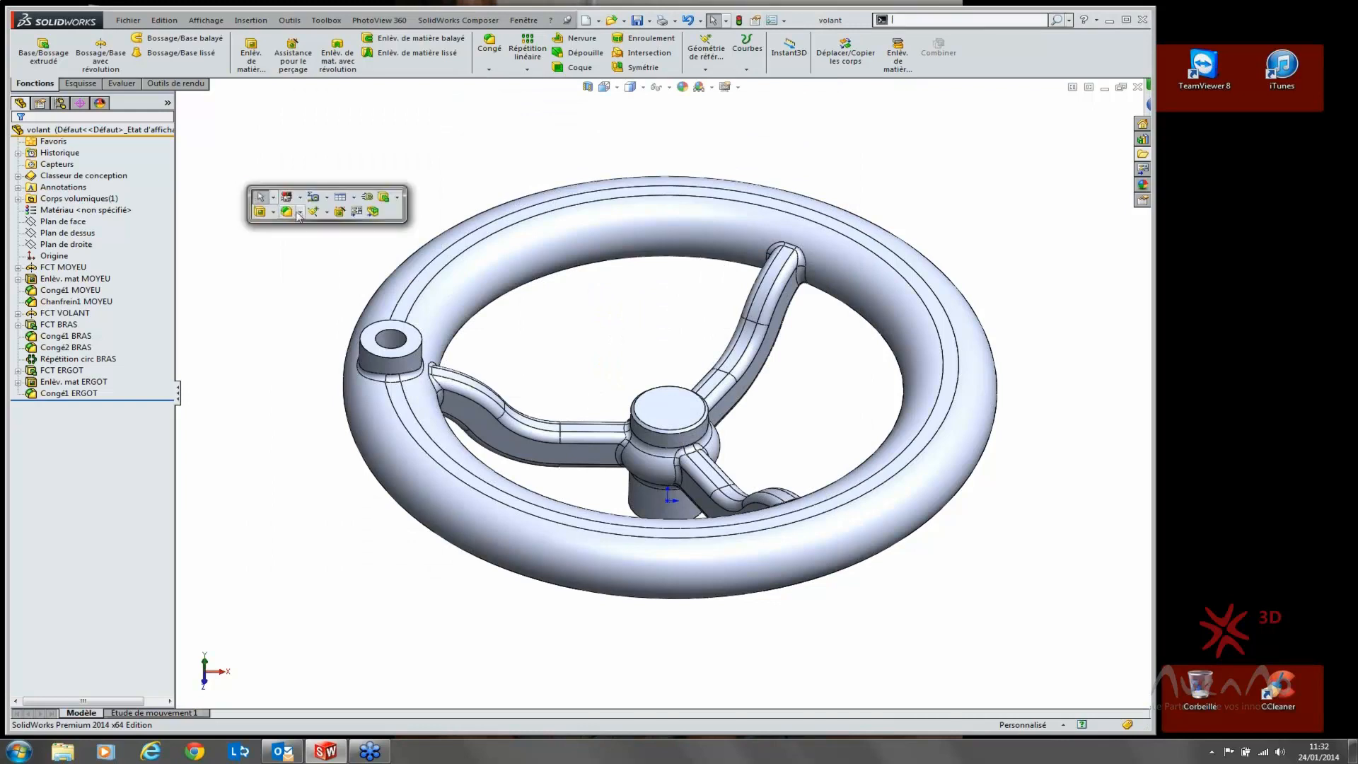
left_click(373, 212)
left_click(524, 329)
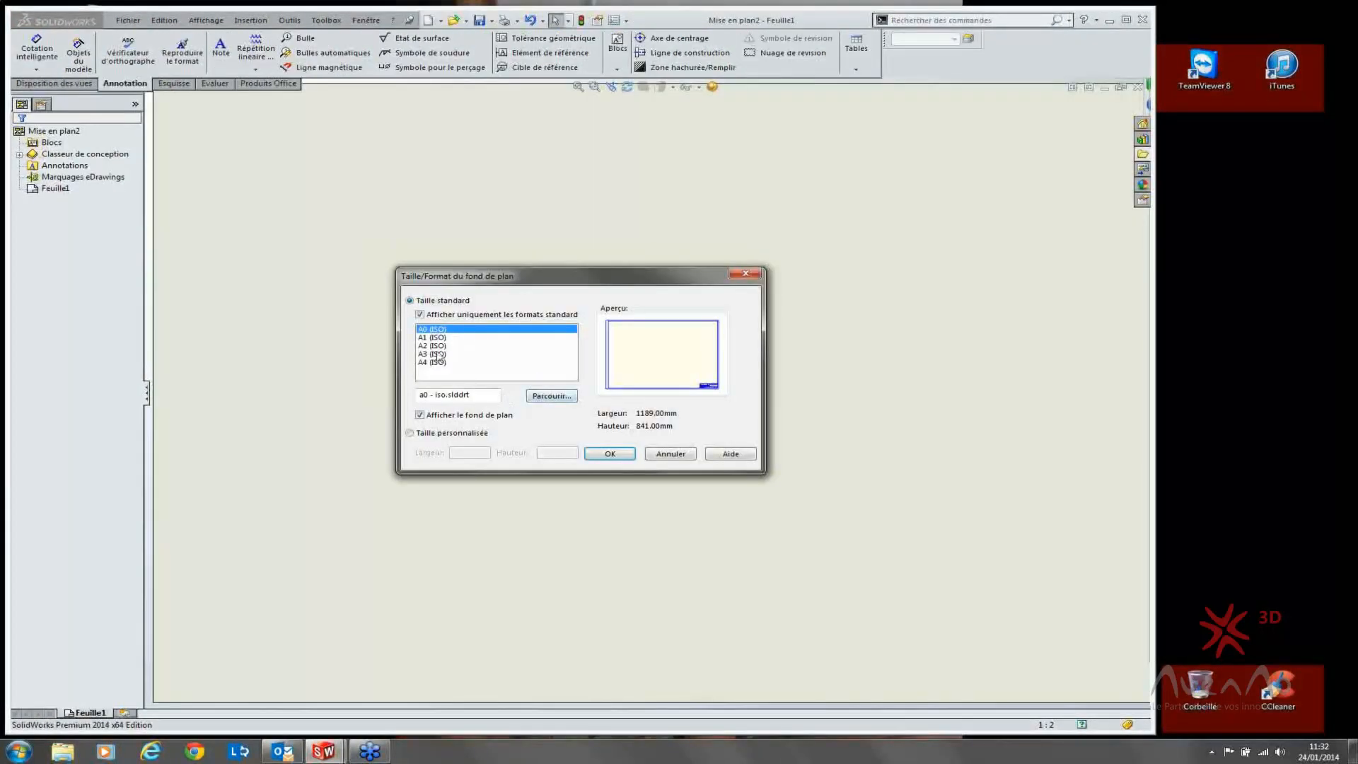
left_click(433, 354)
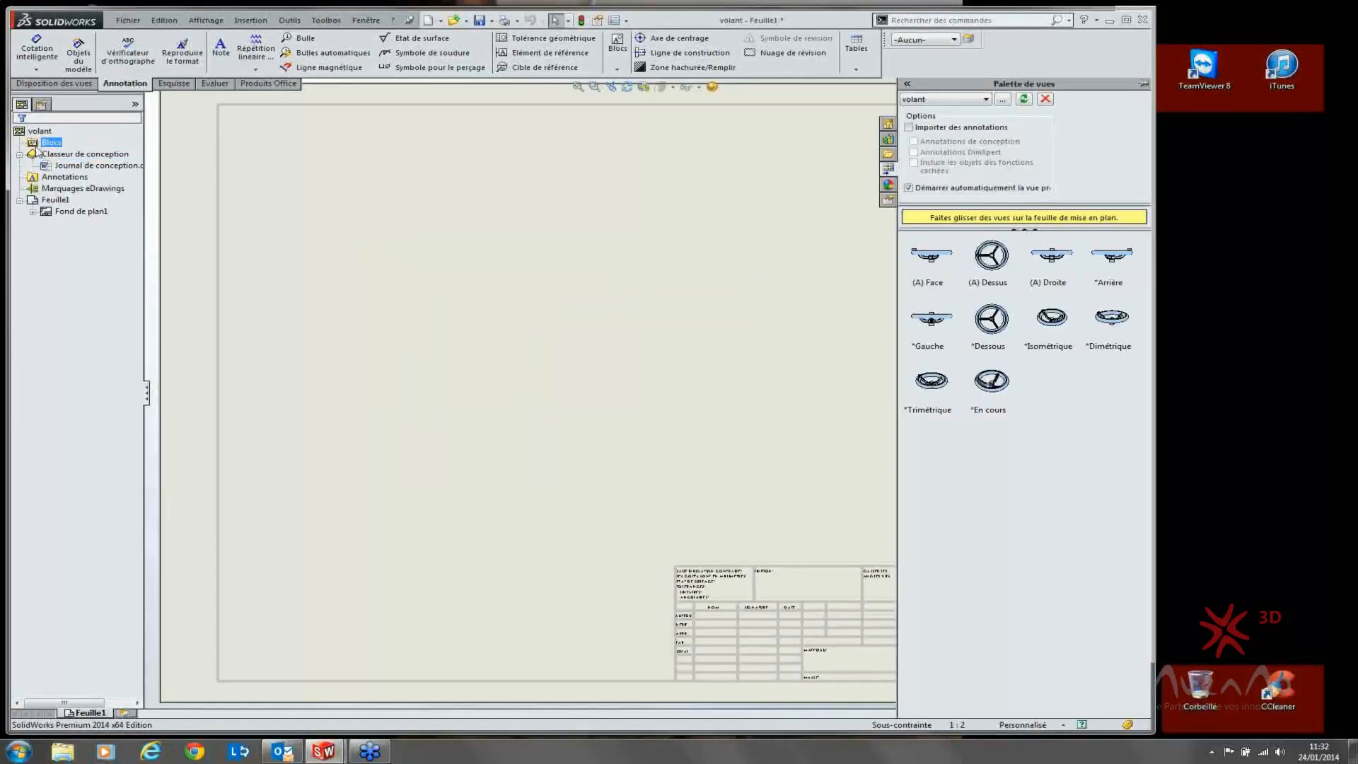
left_click(400, 215)
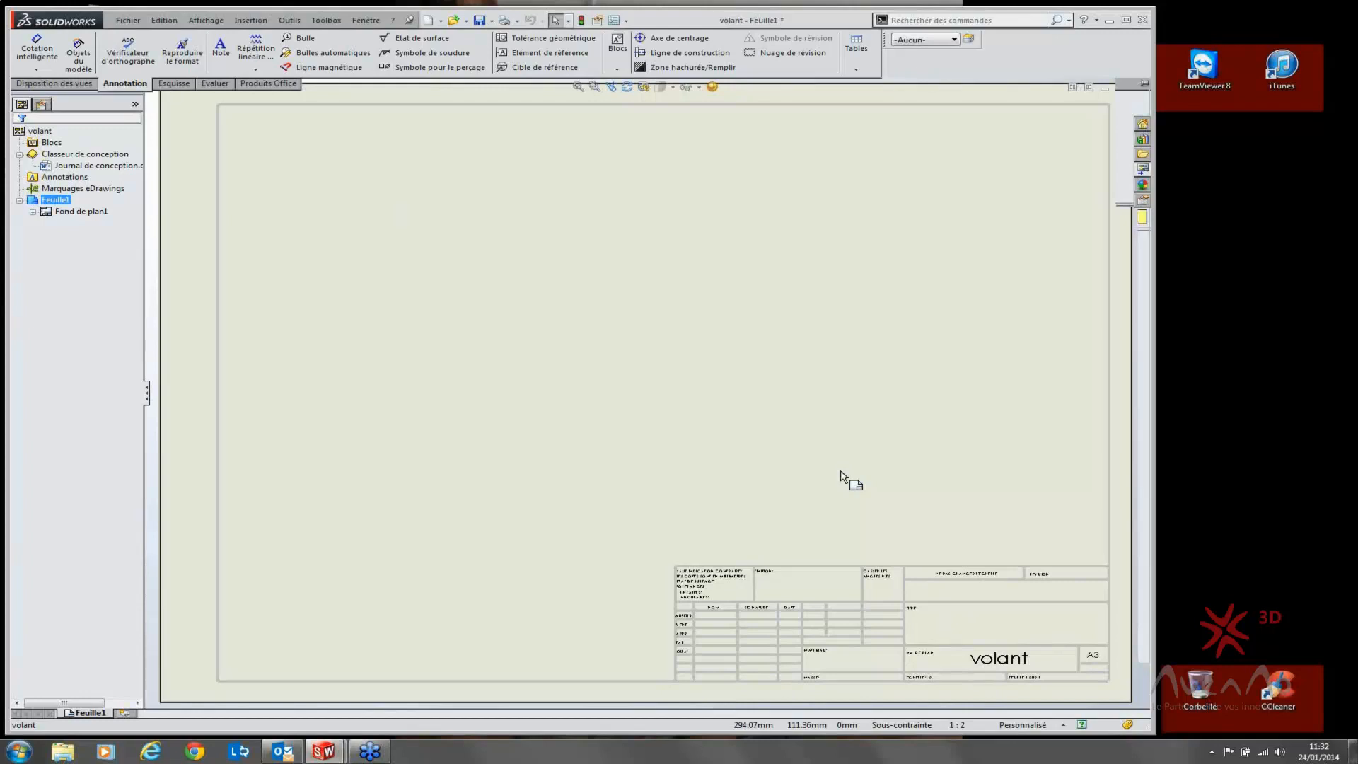
left_click(63, 147)
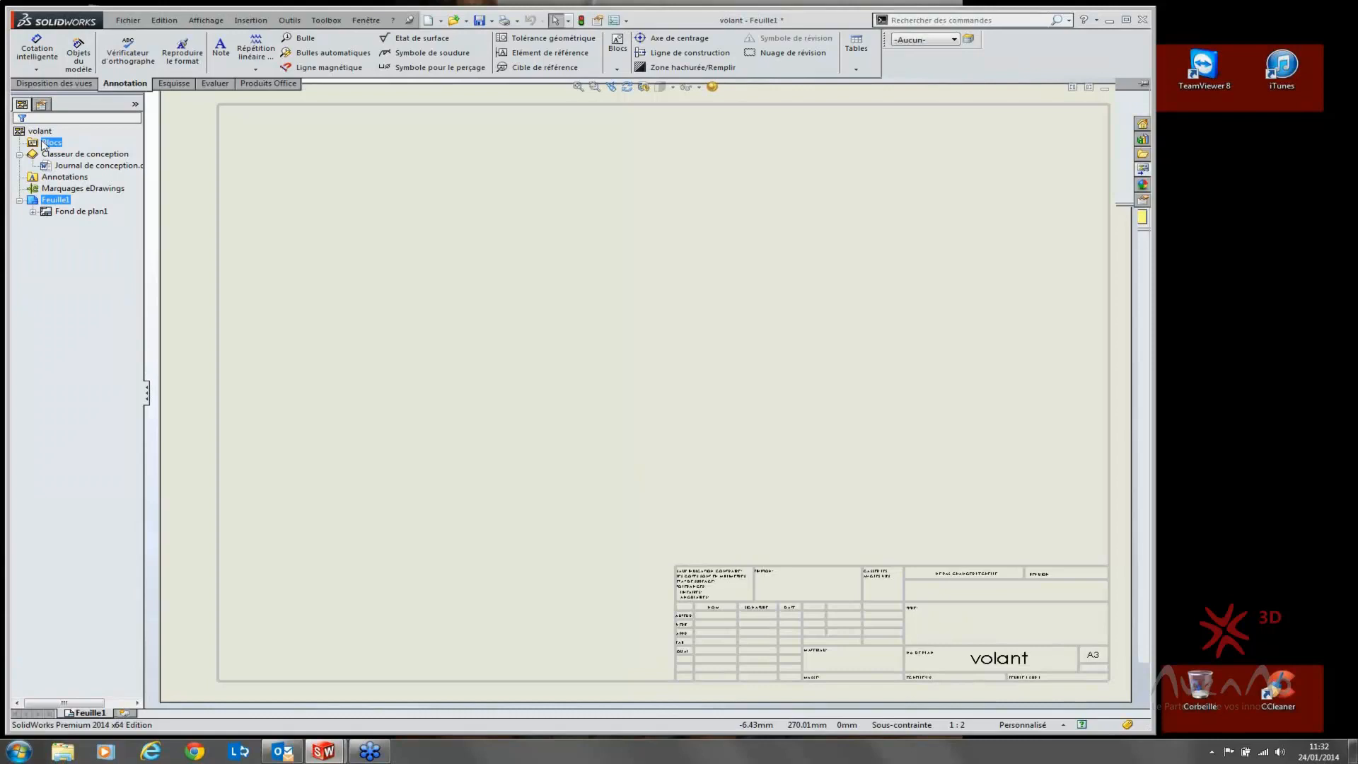
left_click_drag(44, 145, 718, 266)
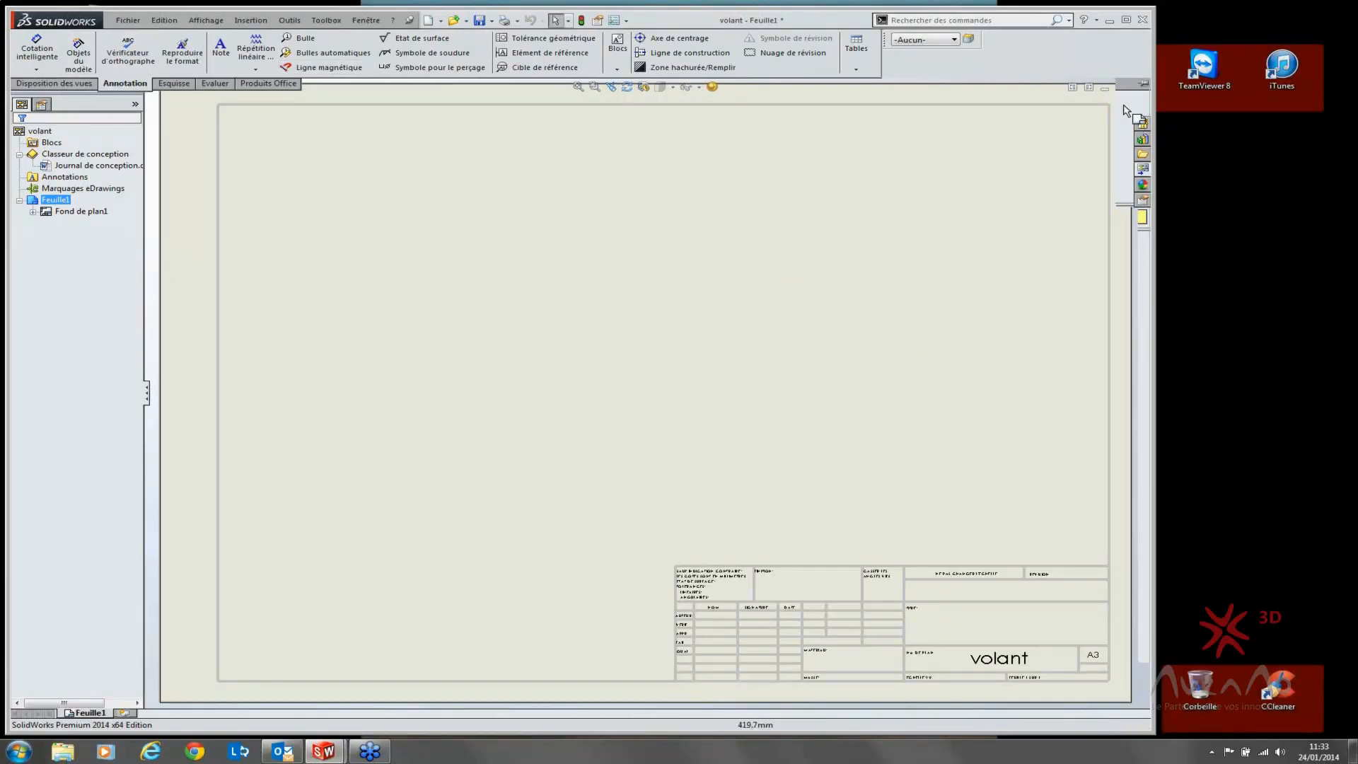
Step: Sketch a rectangle about 235 by 122 mm in the upper middle of the drawing sheet
left_click(173, 83)
left_click(71, 51)
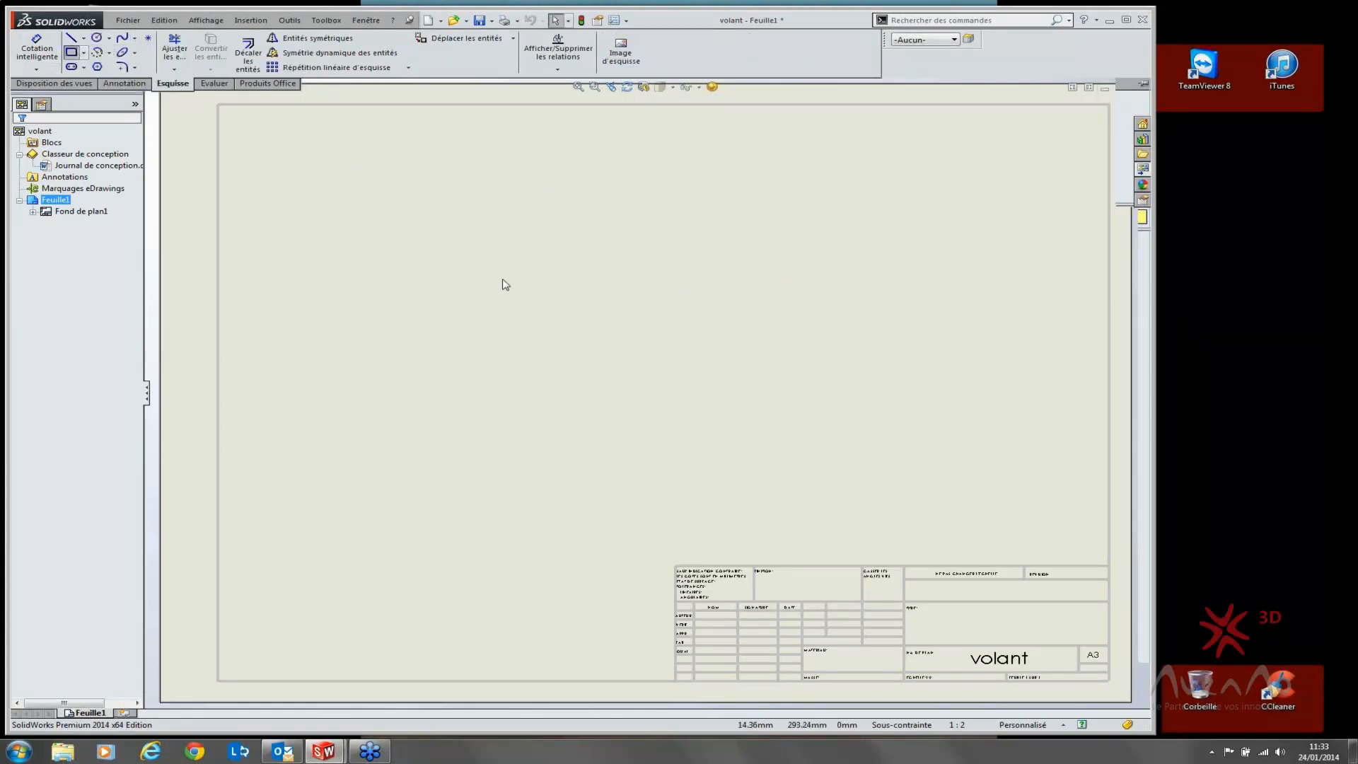
mouse_move(504, 244)
left_mouse_down()
mouse_move(761, 379)
mouse_move(776, 372)
left_mouse_up()
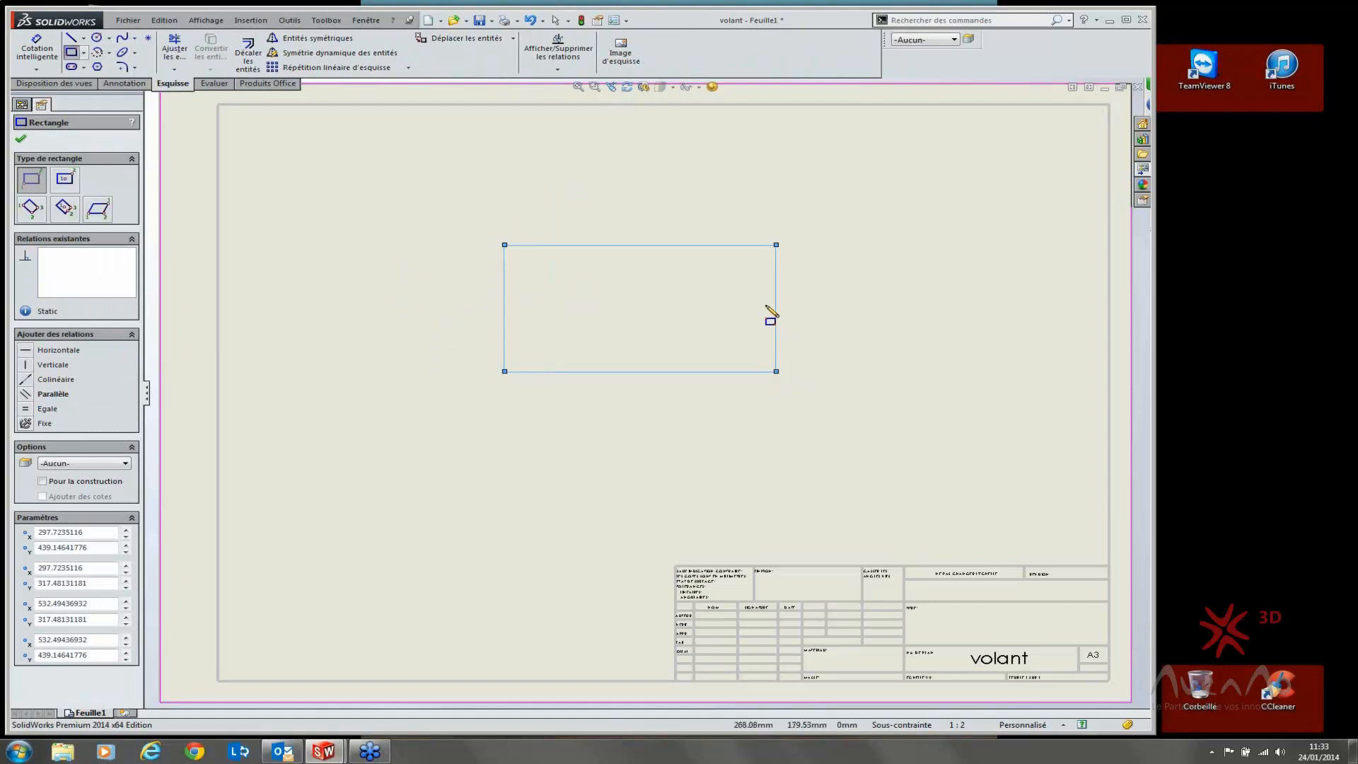
key("Escape")
Step: Make a block from the rectangle's four lines and shift it slightly on the sheet
left_click_drag(450, 156, 796, 421)
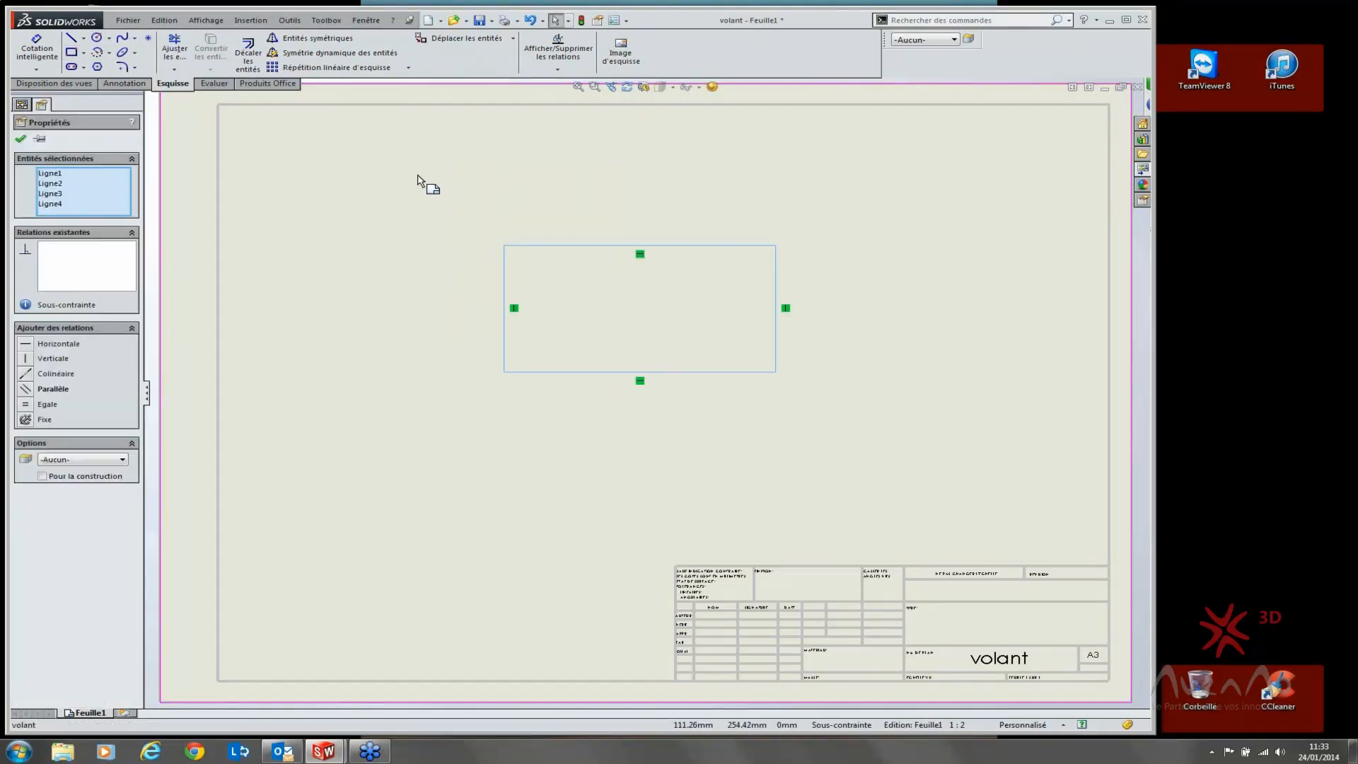
left_click(285, 22)
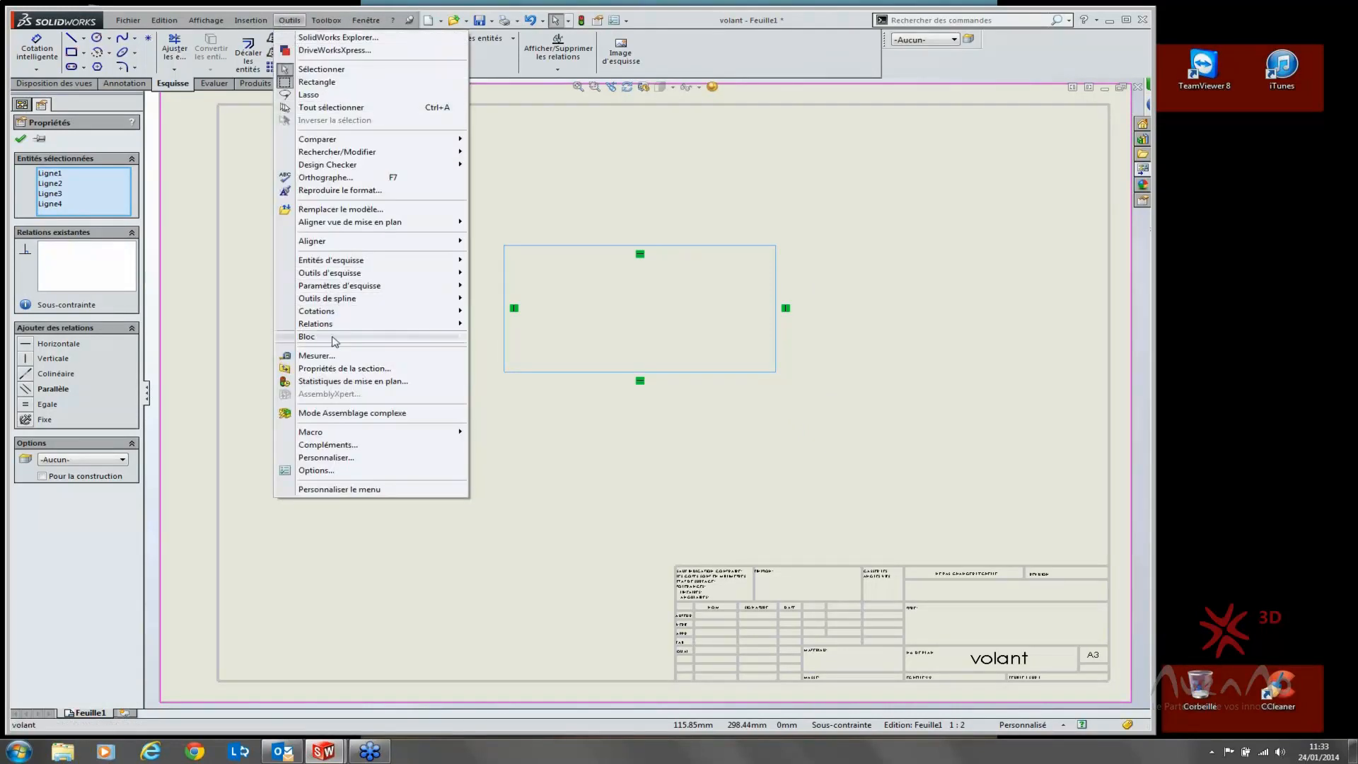
mouse_move(315, 337)
left_click(532, 338)
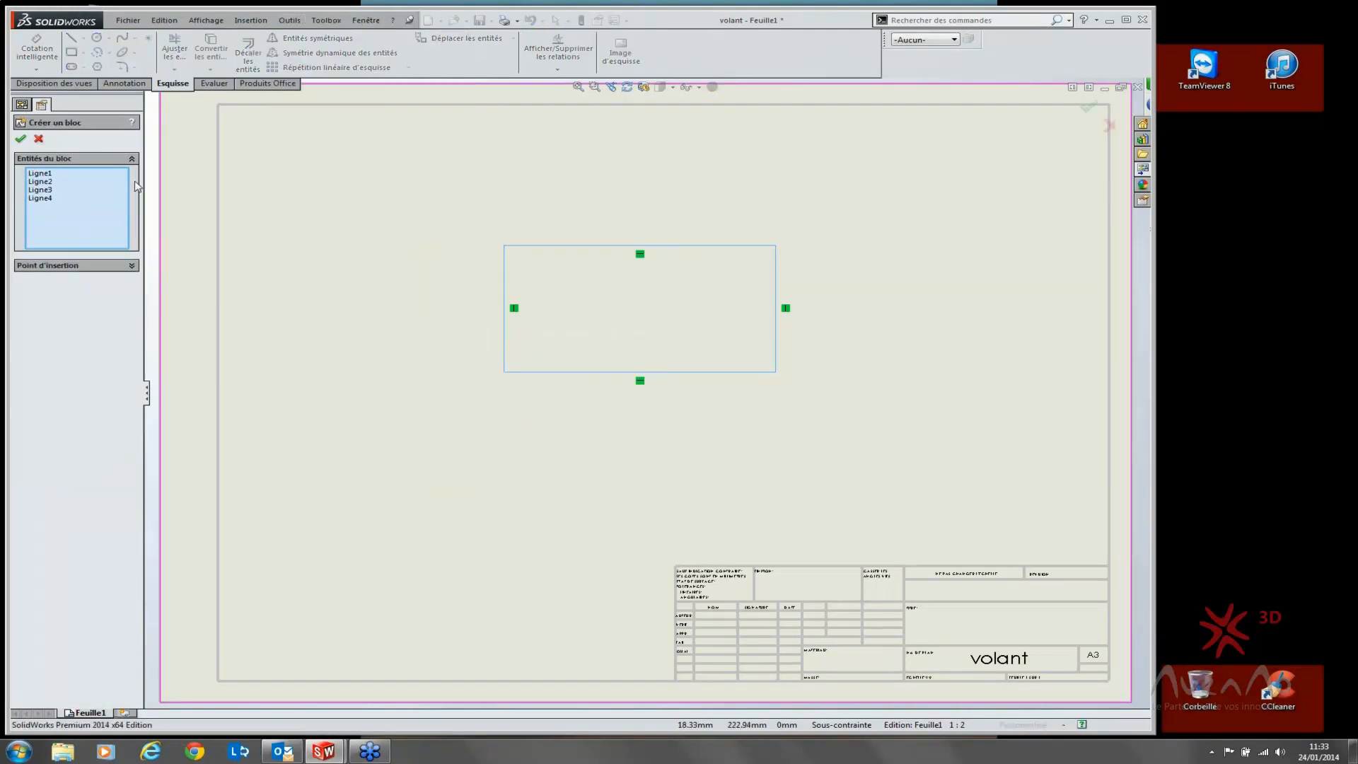
left_click(20, 138)
mouse_move(504, 372)
left_mouse_down()
mouse_move(755, 365)
mouse_move(540, 458)
mouse_move(500, 381)
left_mouse_up()
left_click(358, 279)
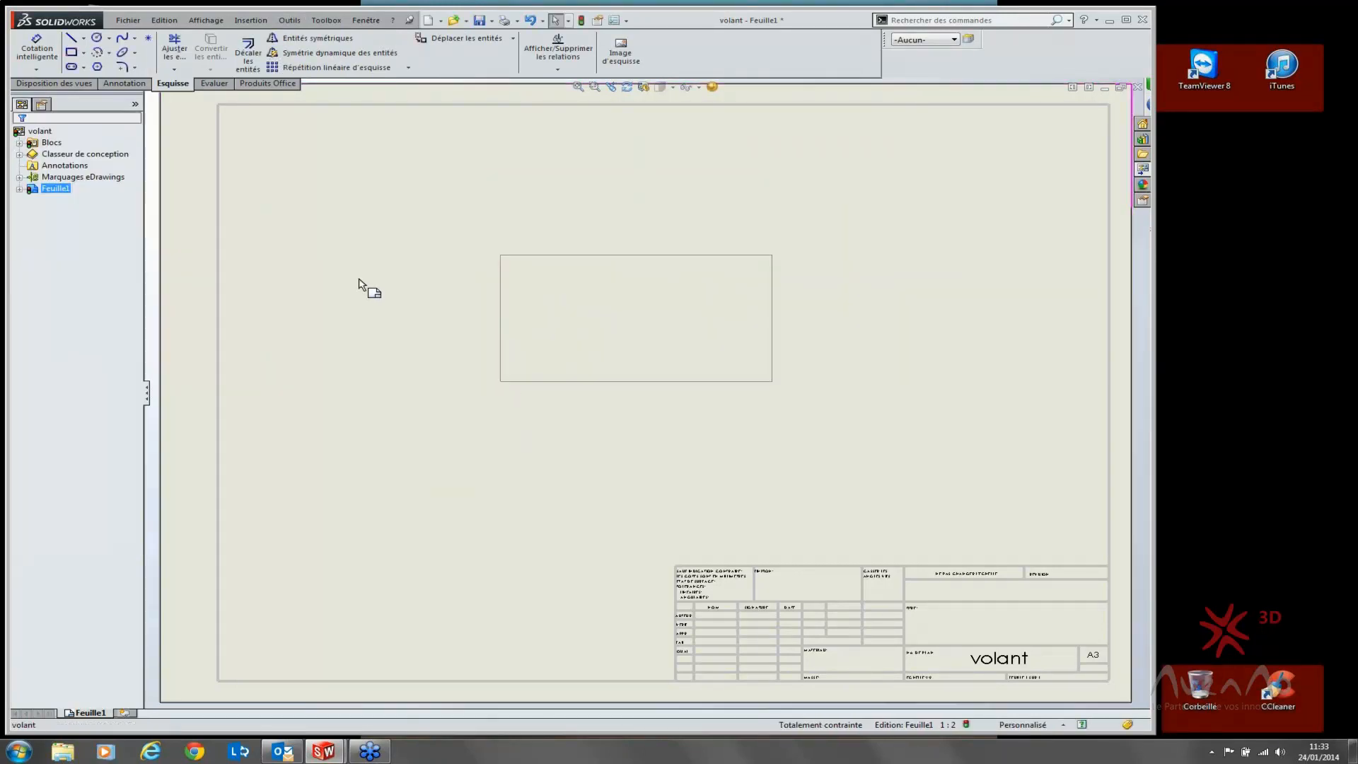
Step: Expand the drawing's Blocs folder to inspect the new block, and close the drawing without saving
left_click(20, 143)
double_click(42, 155)
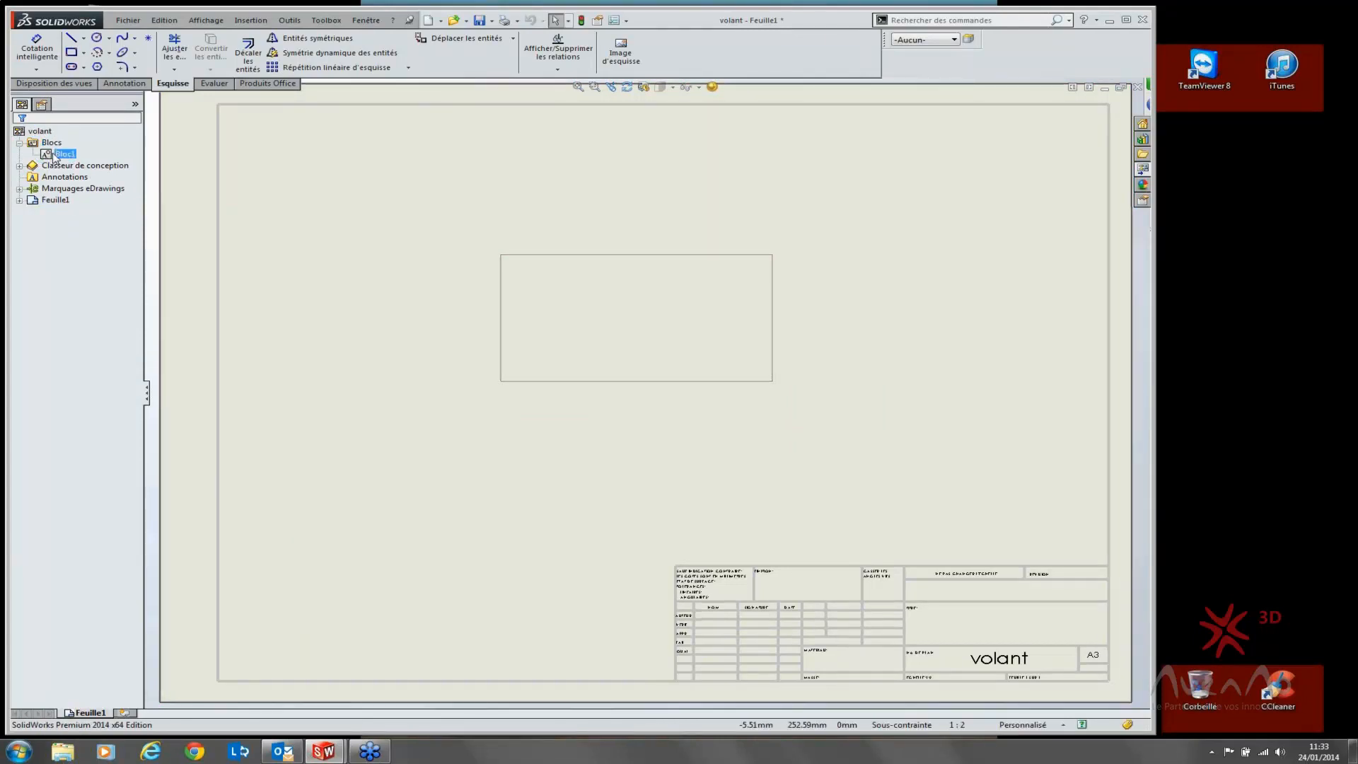
left_click_drag(55, 157, 243, 173)
left_click(1138, 86)
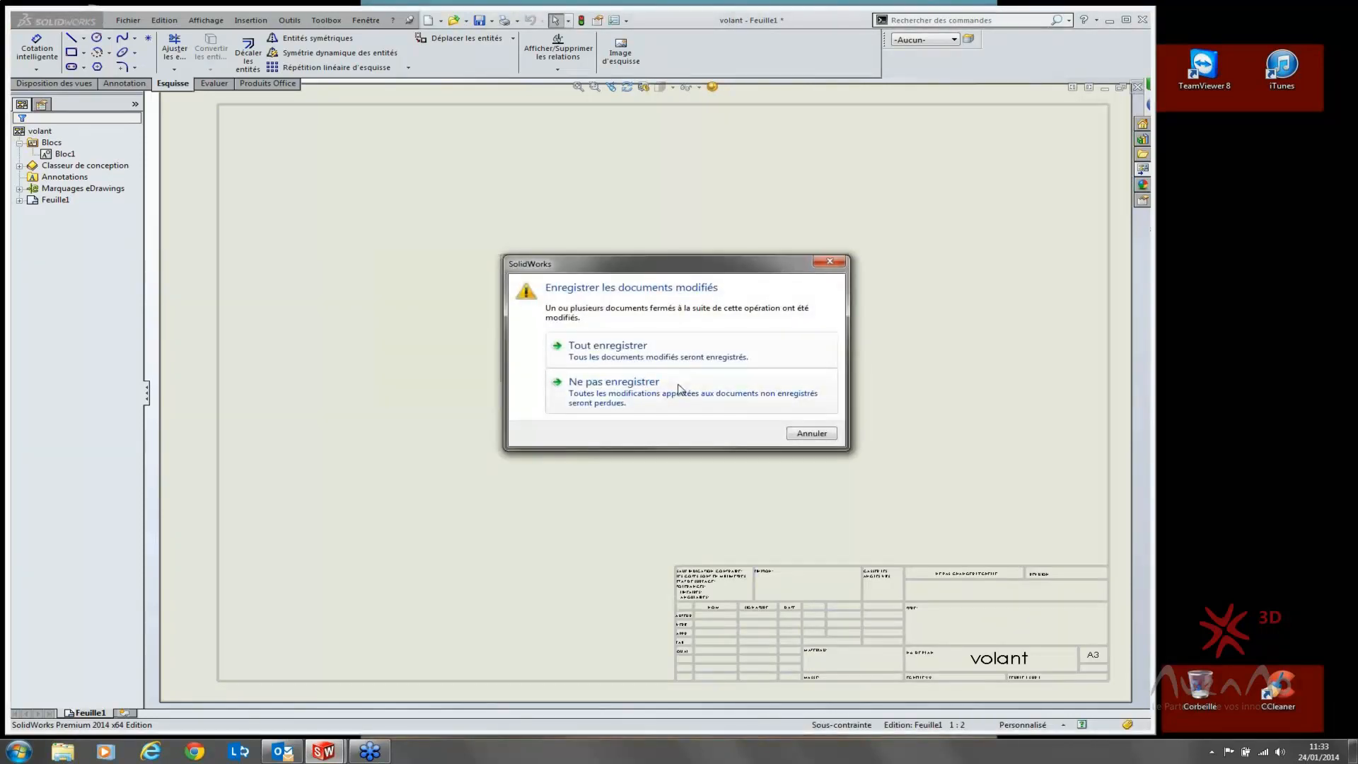
left_click(678, 391)
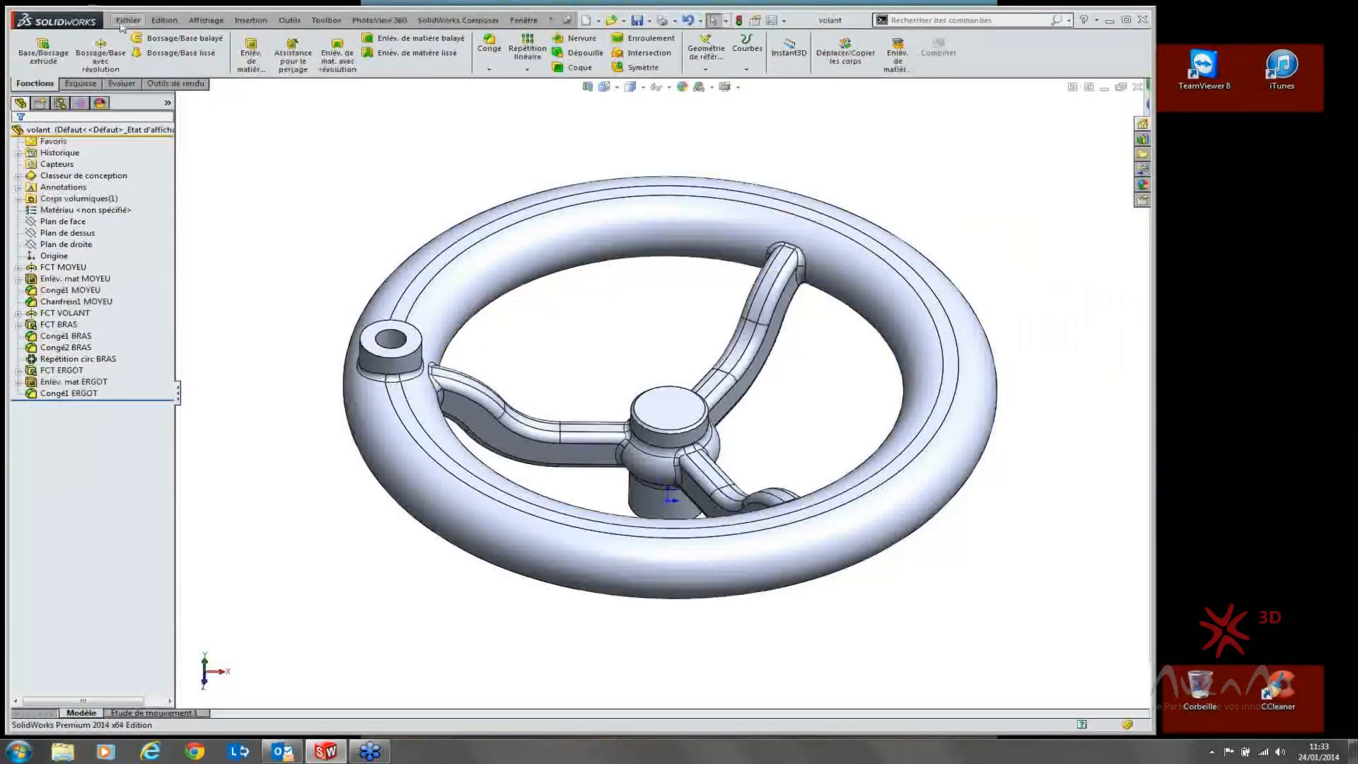
Step: Create a new part and sketch a rectangle enclosing the origin on the front plane (Plan de face)
left_click(129, 20)
left_click(131, 41)
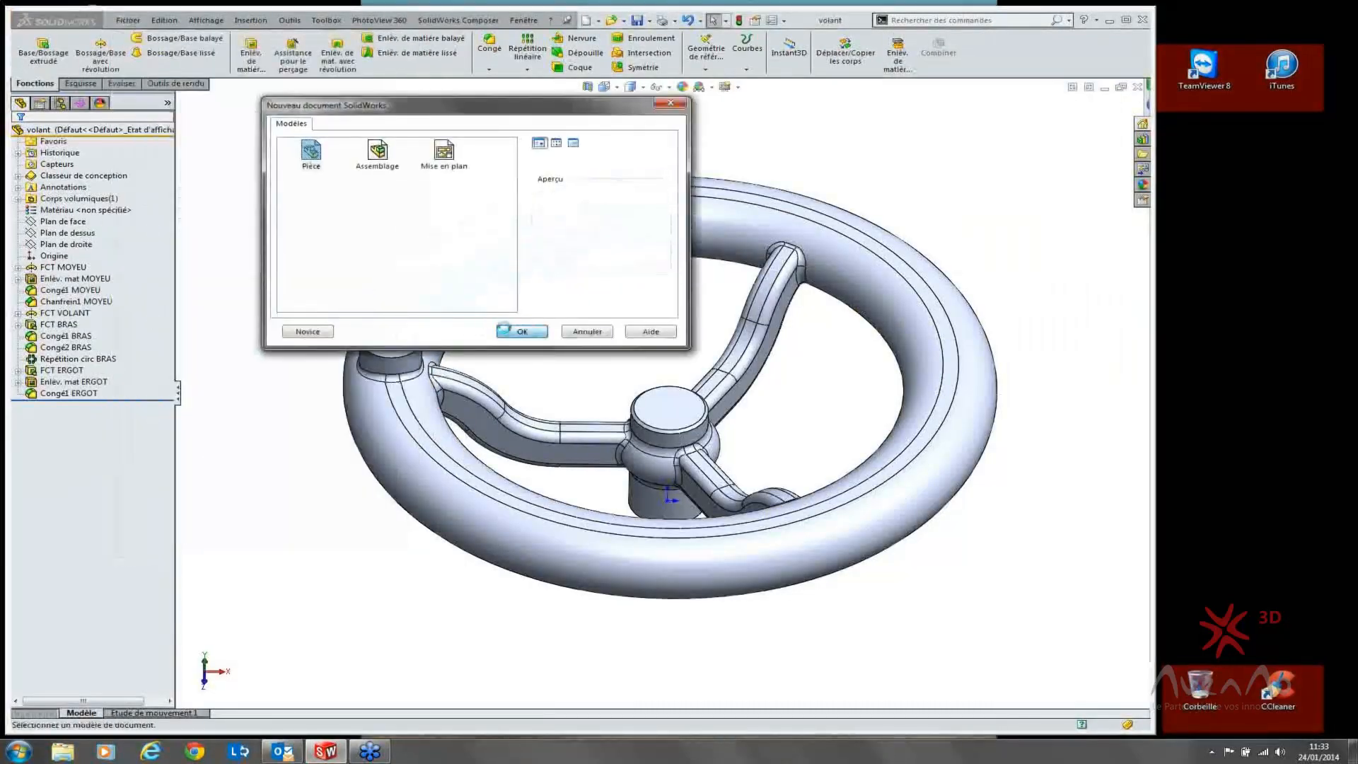
left_click(522, 331)
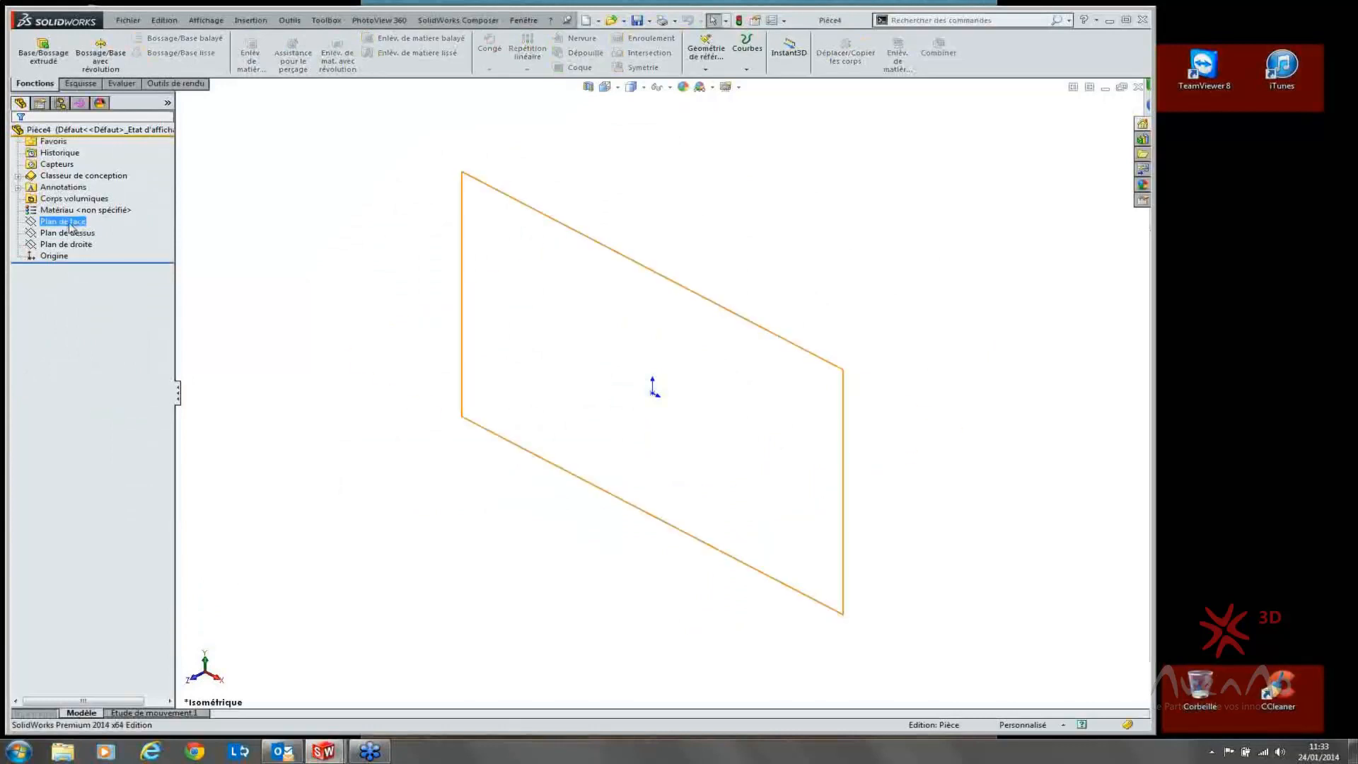
left_click(161, 54)
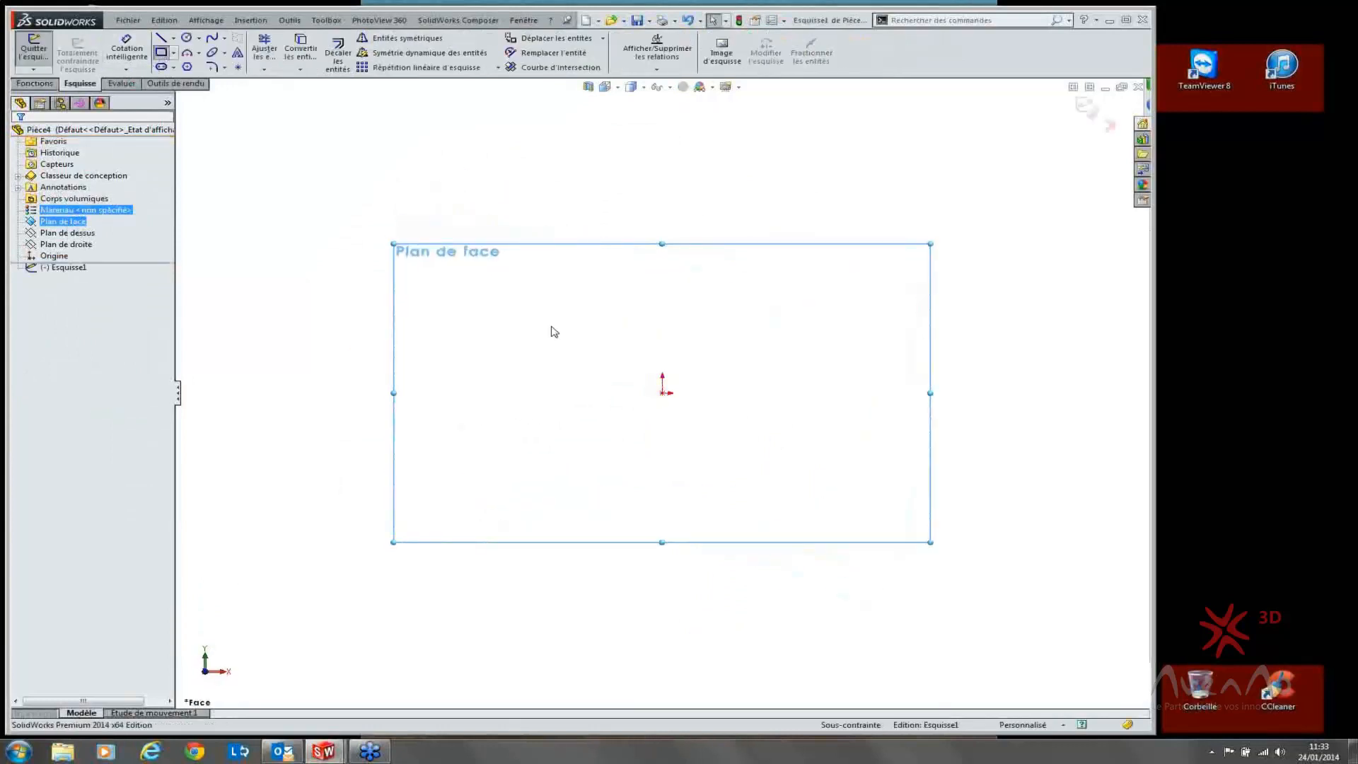
left_click_drag(526, 290, 870, 492)
key("Escape")
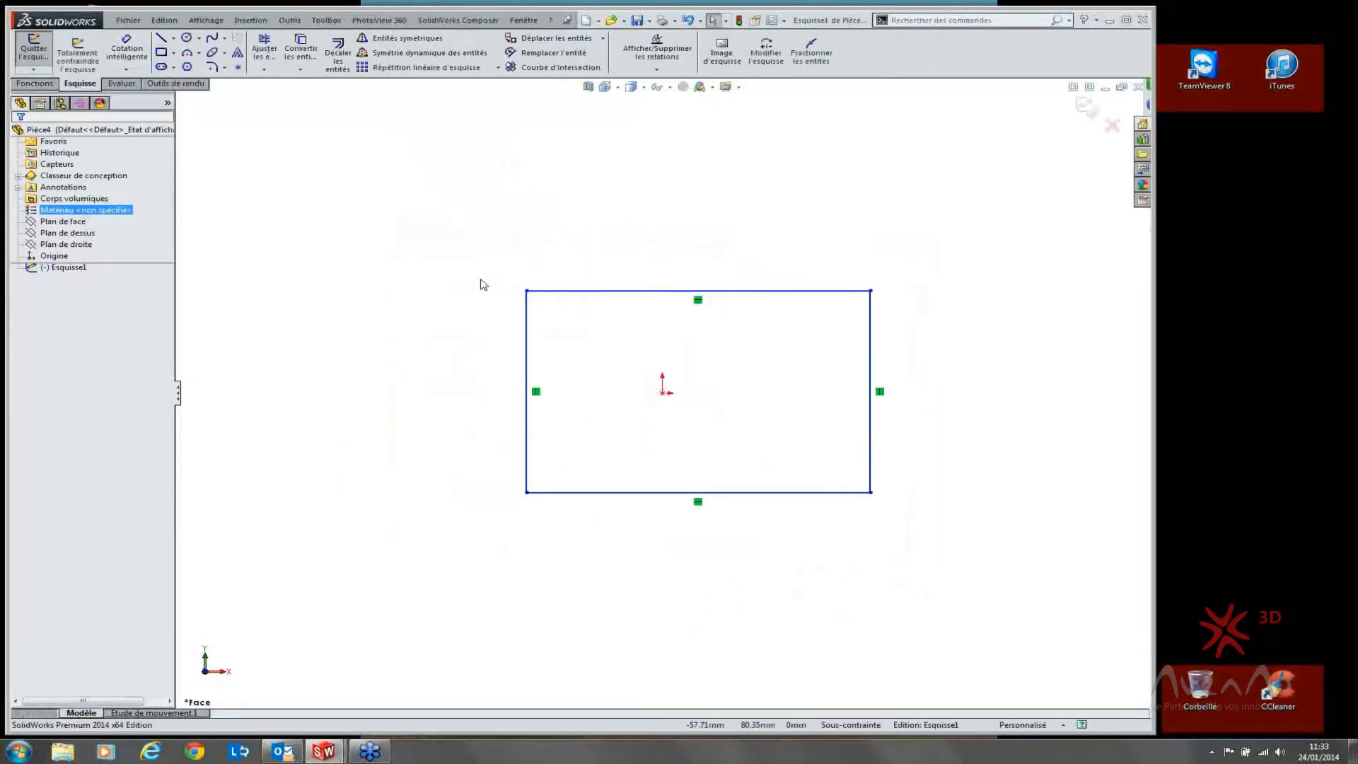
Step: Make a sketch block from the rectangle's four lines, with the insertion point at its lower-left corner
left_click_drag(425, 227, 1034, 682)
right_click(503, 226)
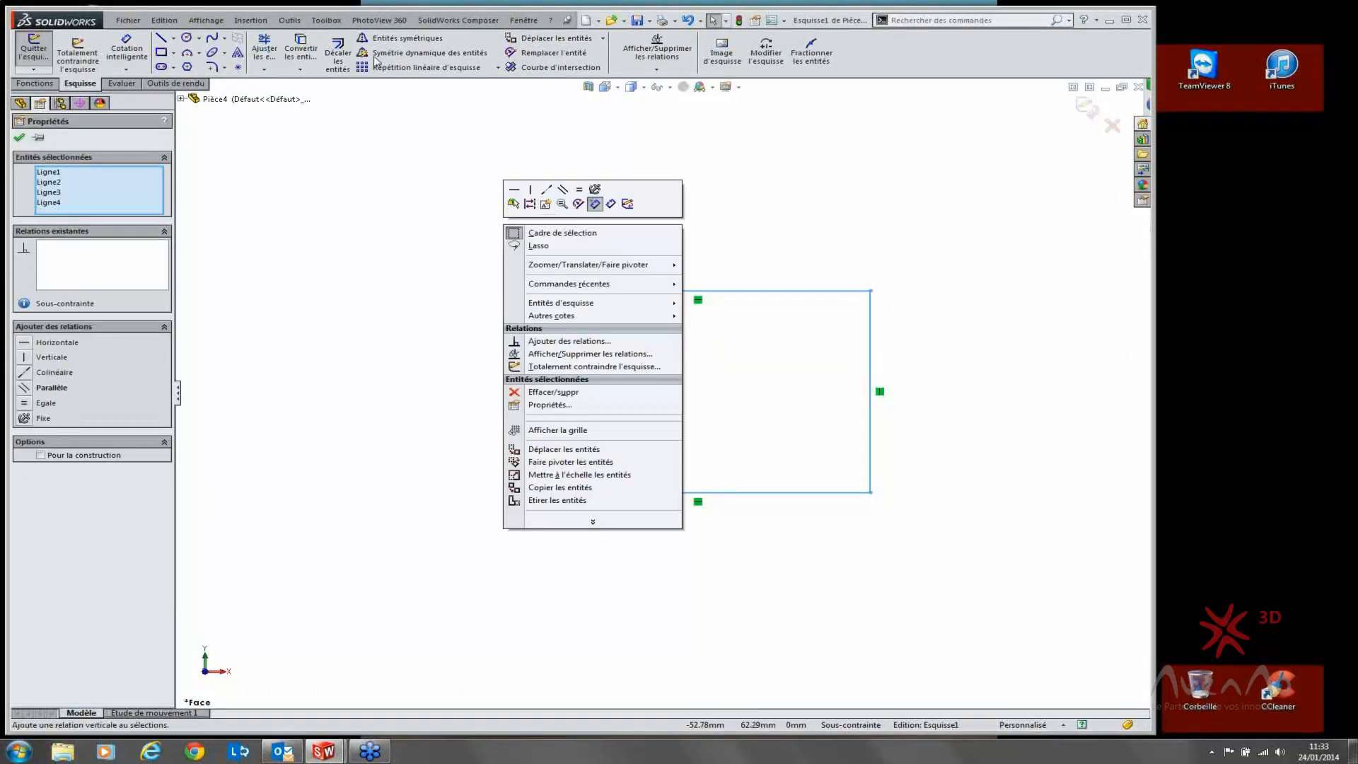
left_click(547, 206)
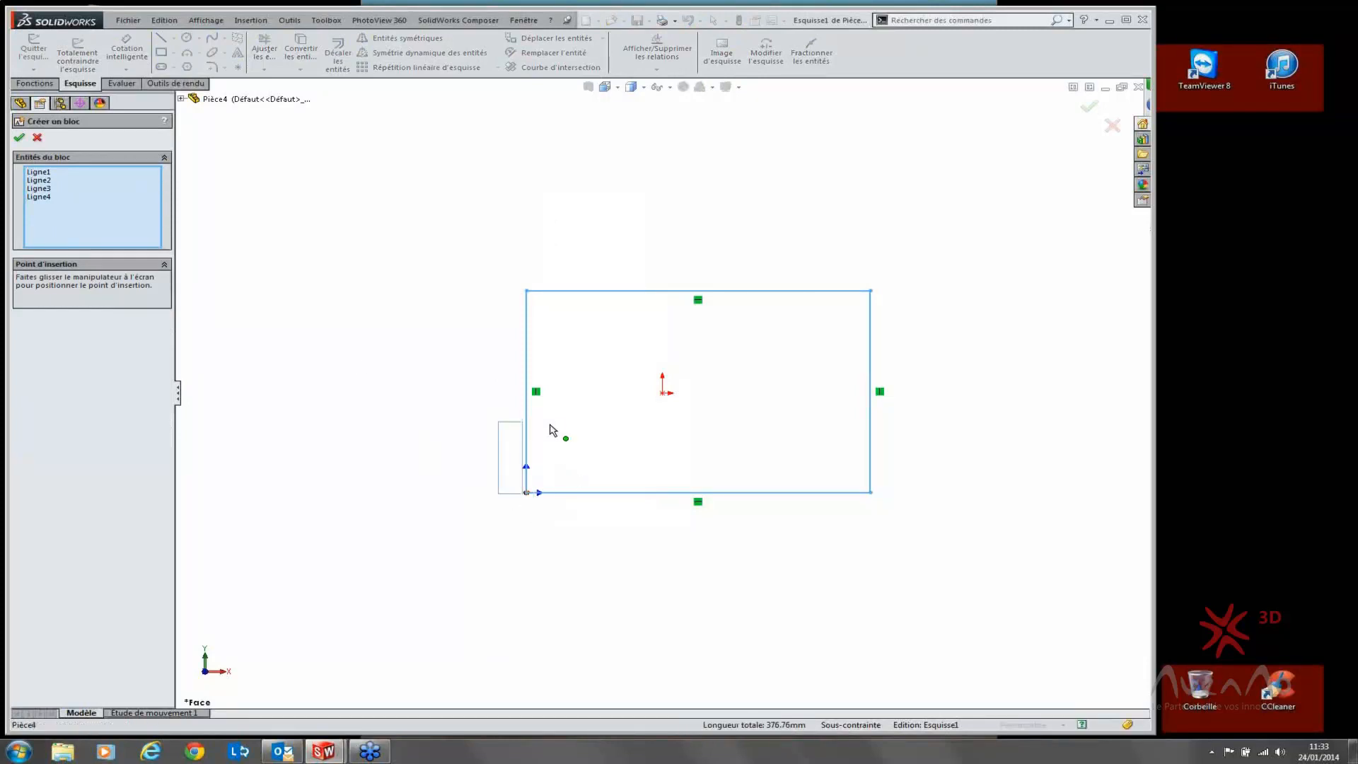
mouse_move(528, 501)
left_mouse_down()
mouse_move(408, 493)
mouse_move(529, 499)
left_mouse_up()
left_click(19, 139)
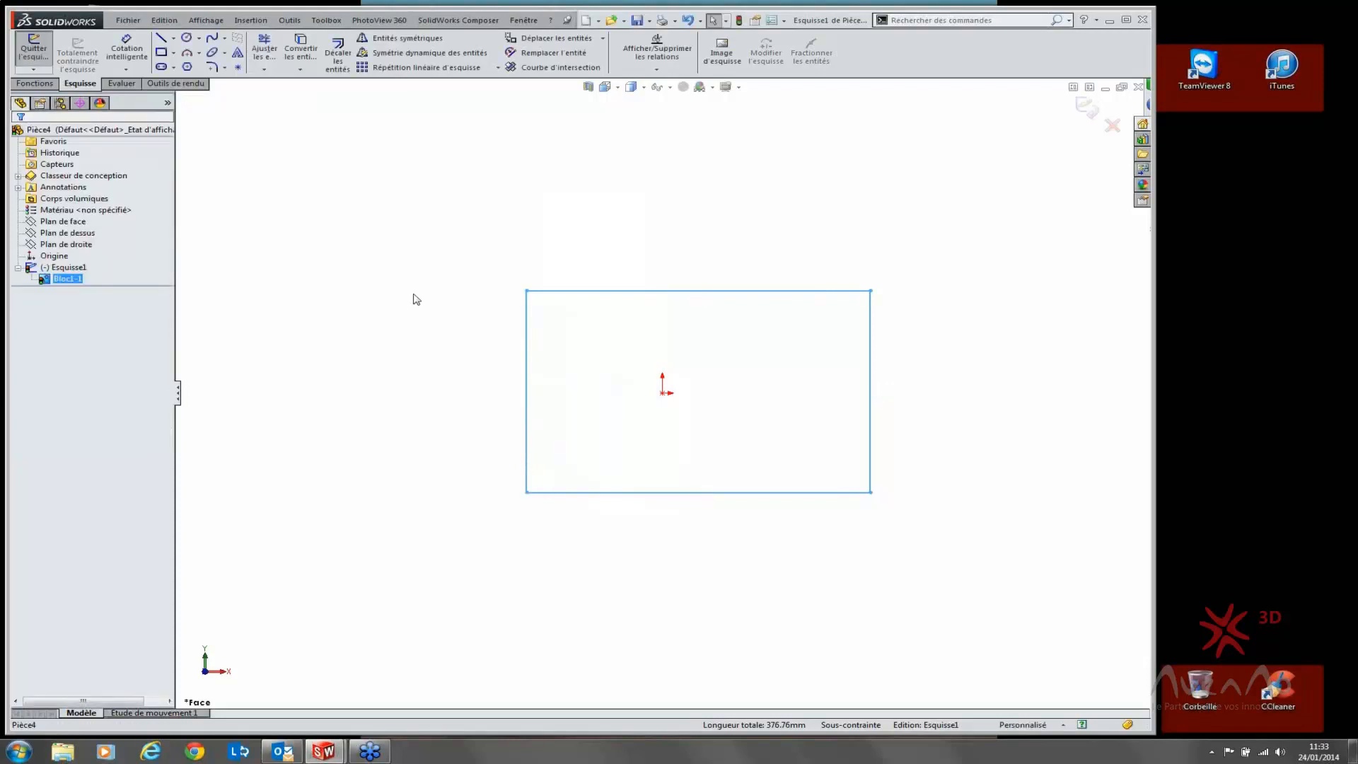
Step: Move the rectangle block so its lower-left corner is coincident with the sketch origin
left_click(527, 494)
left_click_drag(526, 493, 546, 396)
left_click(387, 316)
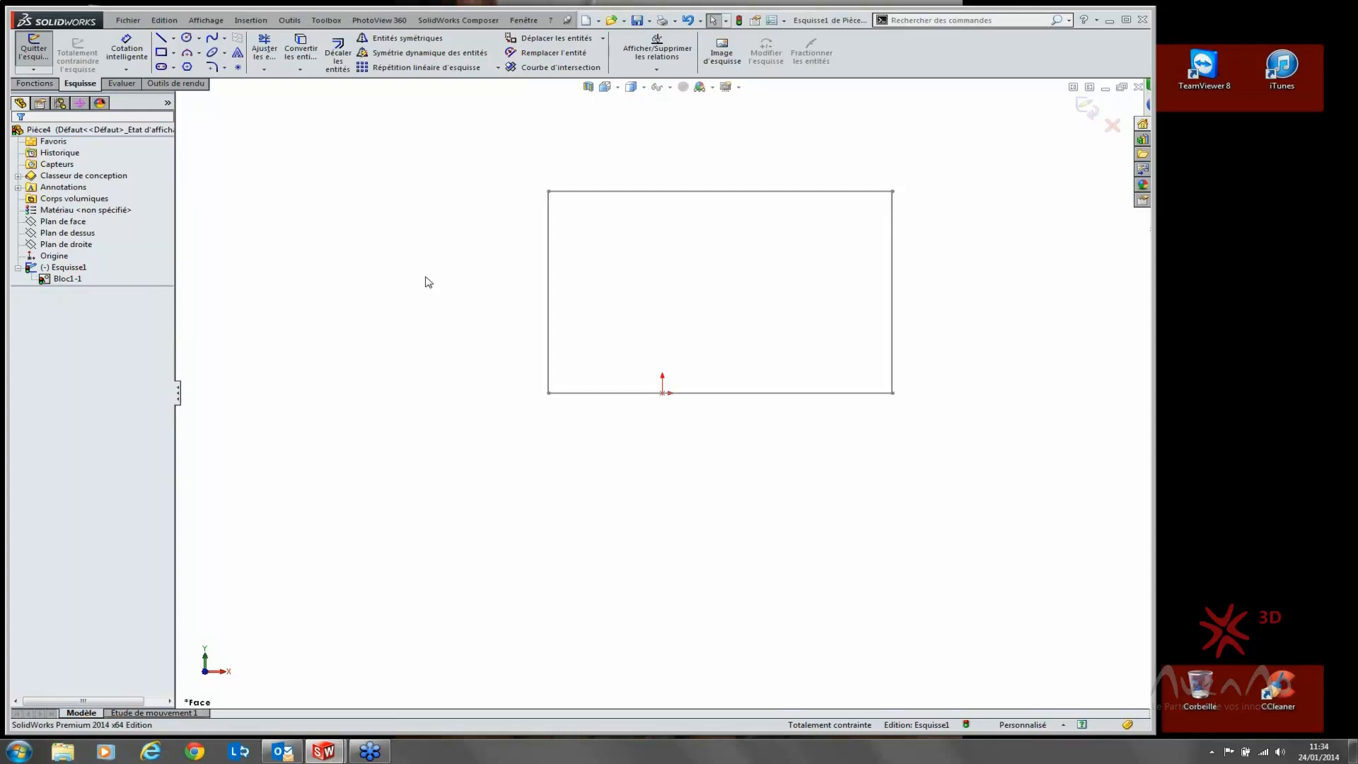
left_click_drag(550, 395, 662, 393)
left_click(842, 486)
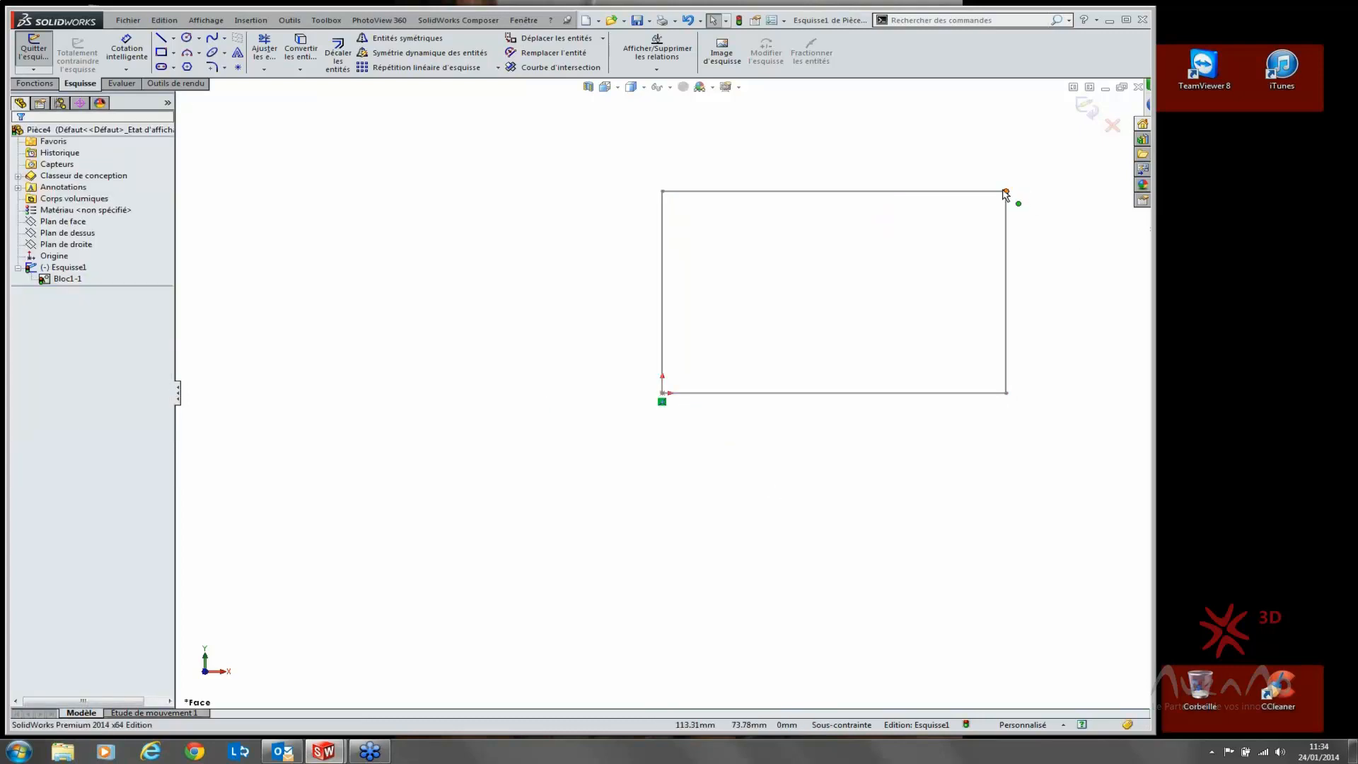
Step: Rotate the block counterclockwise about the origin by moving its corner opposite the anchored one
left_click_drag(1006, 192, 782, 258)
left_click(780, 259)
scroll(768, 310, "up", 4)
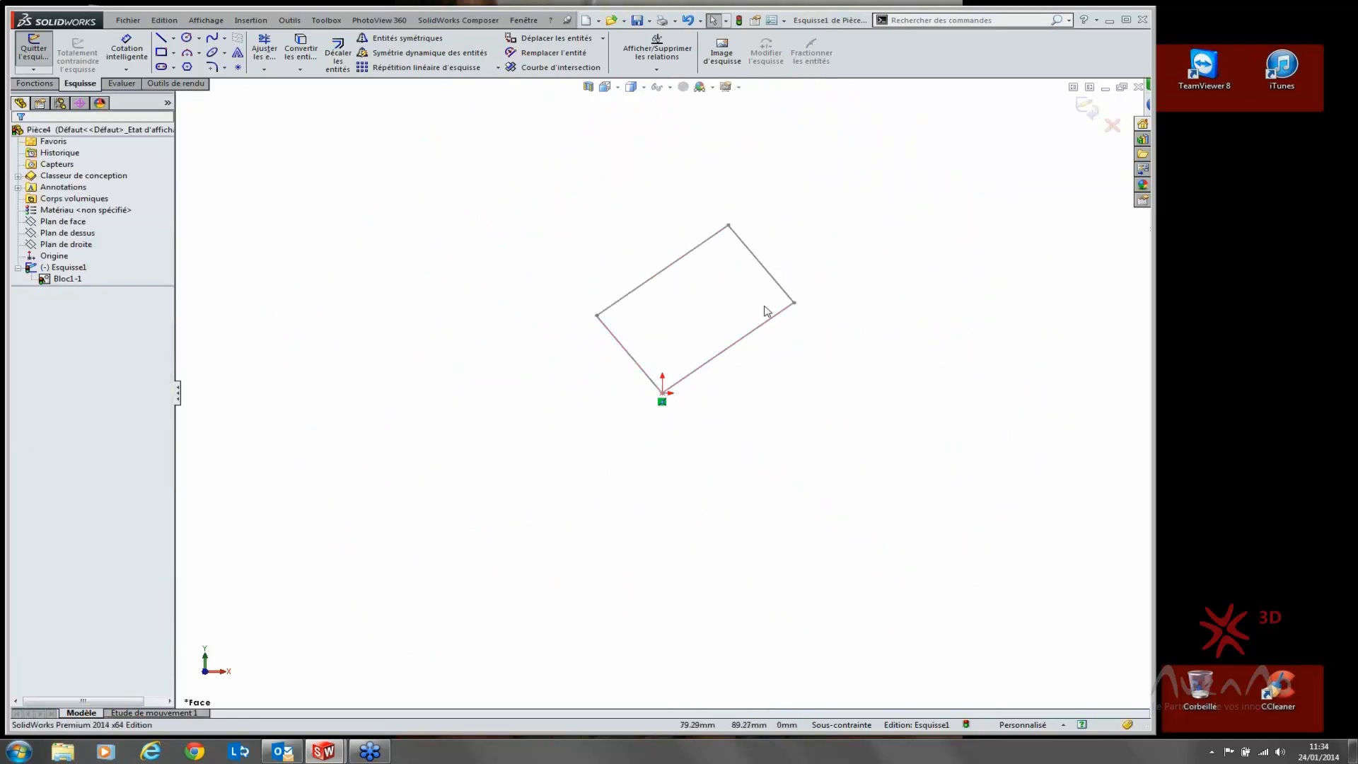
Step: Rotate the rectangle block clockwise about the sketch origin by moving its corner opposite the anchored one
scroll(754, 308, "down", 3)
scroll(700, 297, "up", 2)
scroll(694, 336, "down", 2)
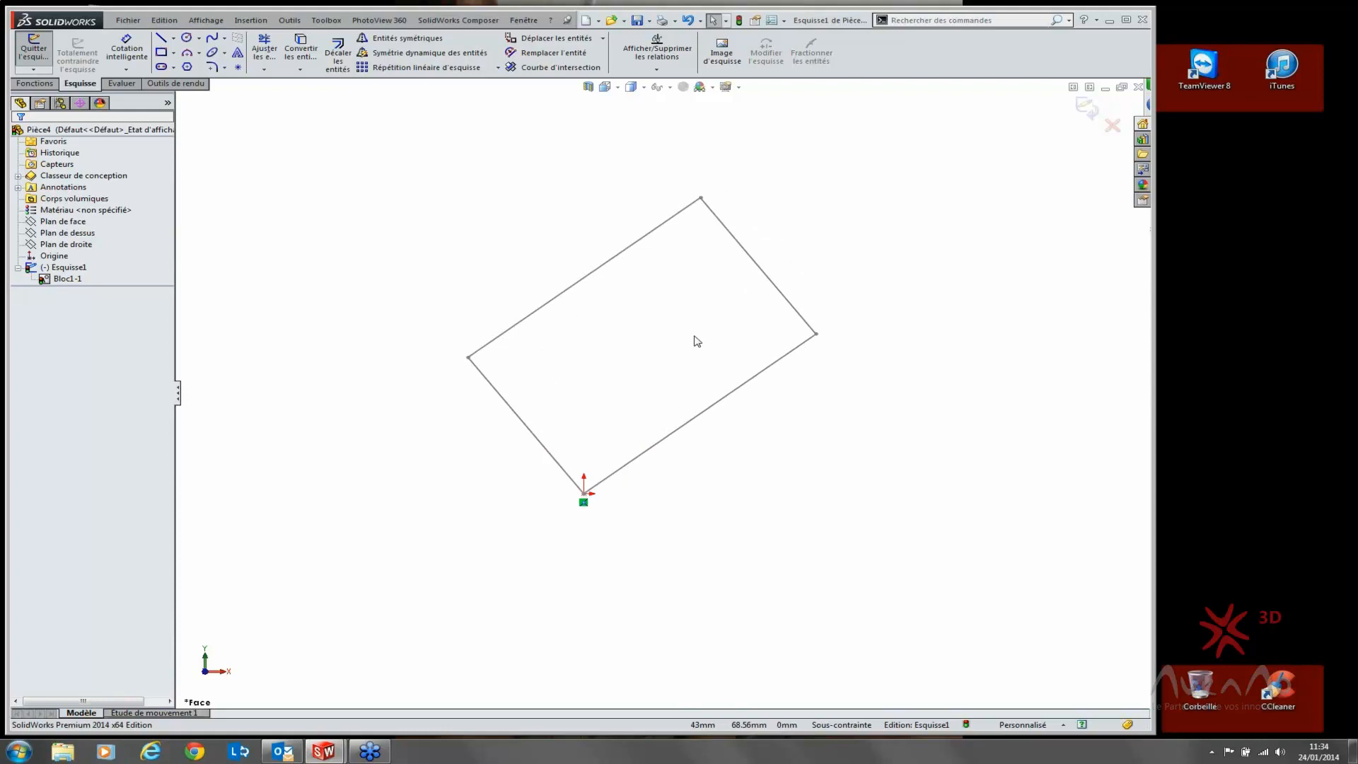
left_click(1349, 364)
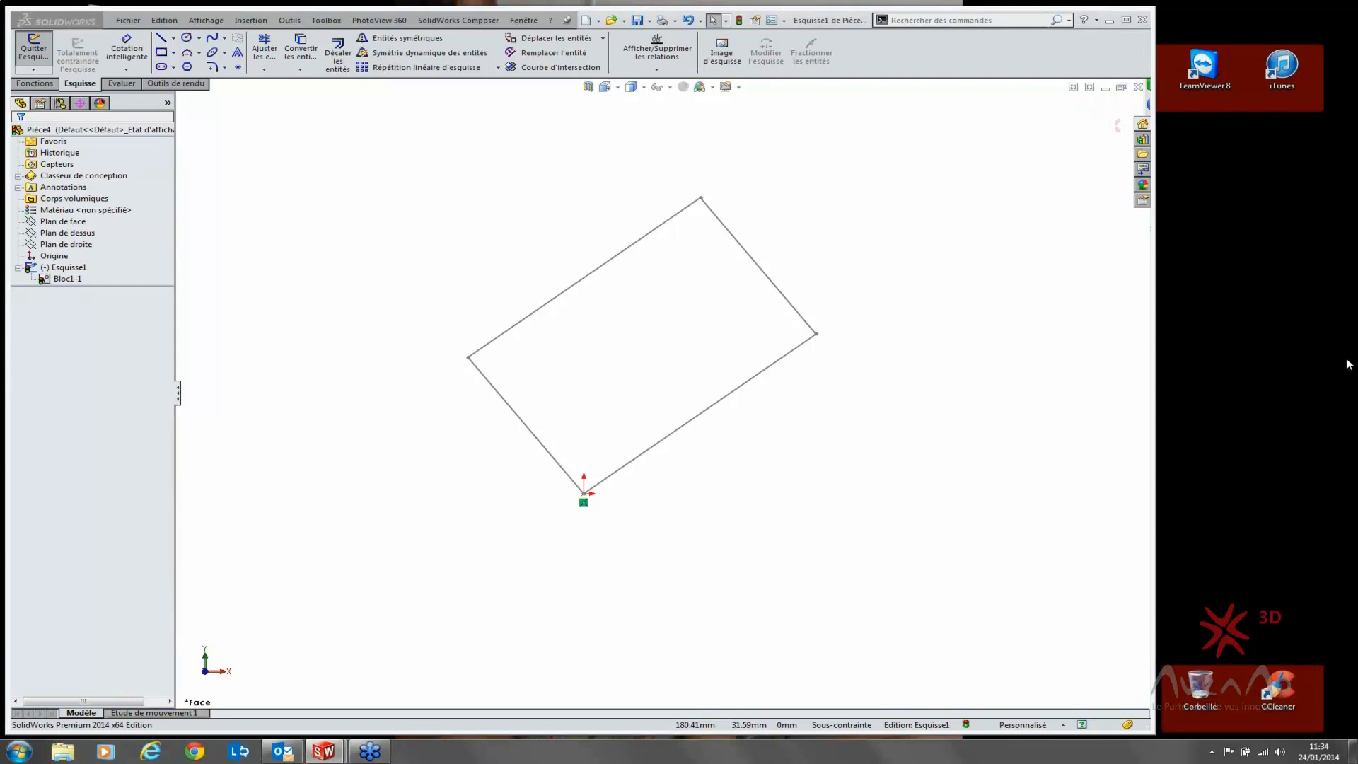
left_click(991, 298)
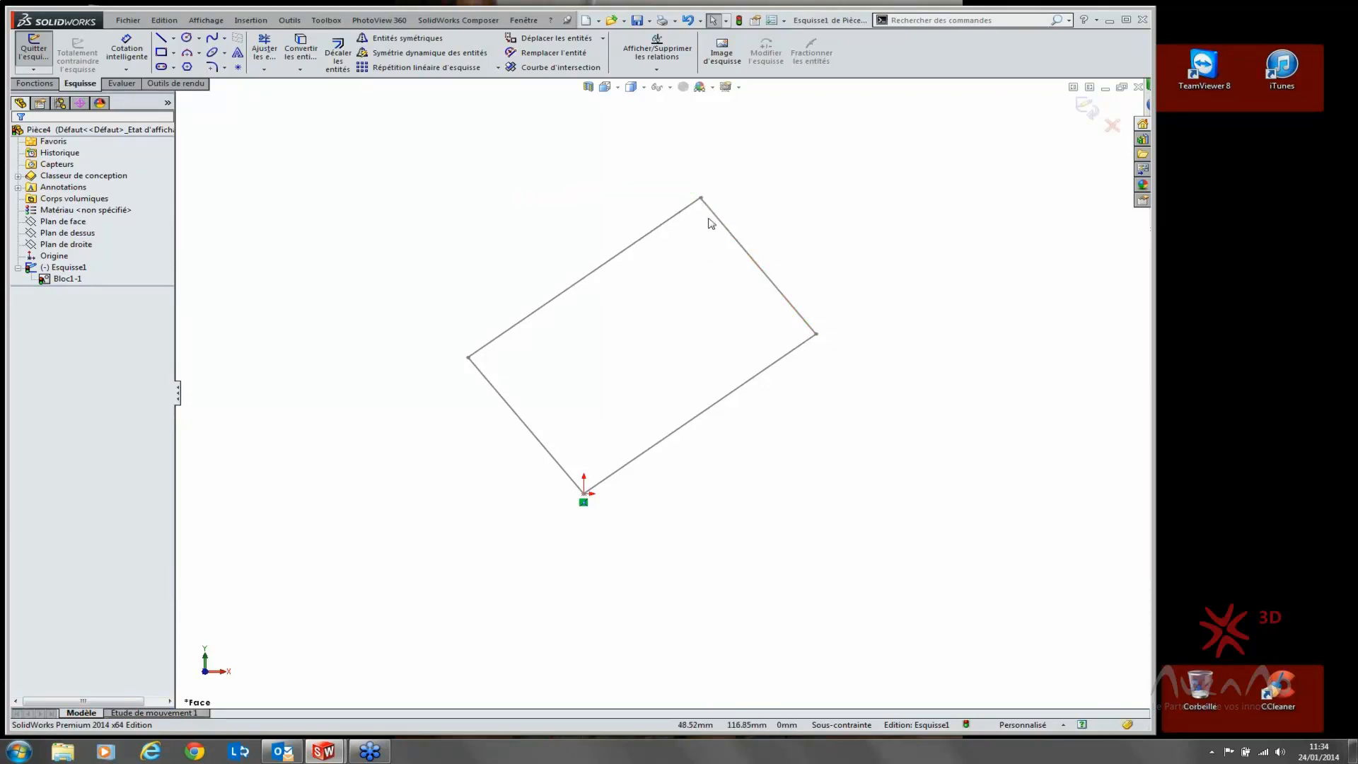
left_click_drag(702, 202, 692, 423)
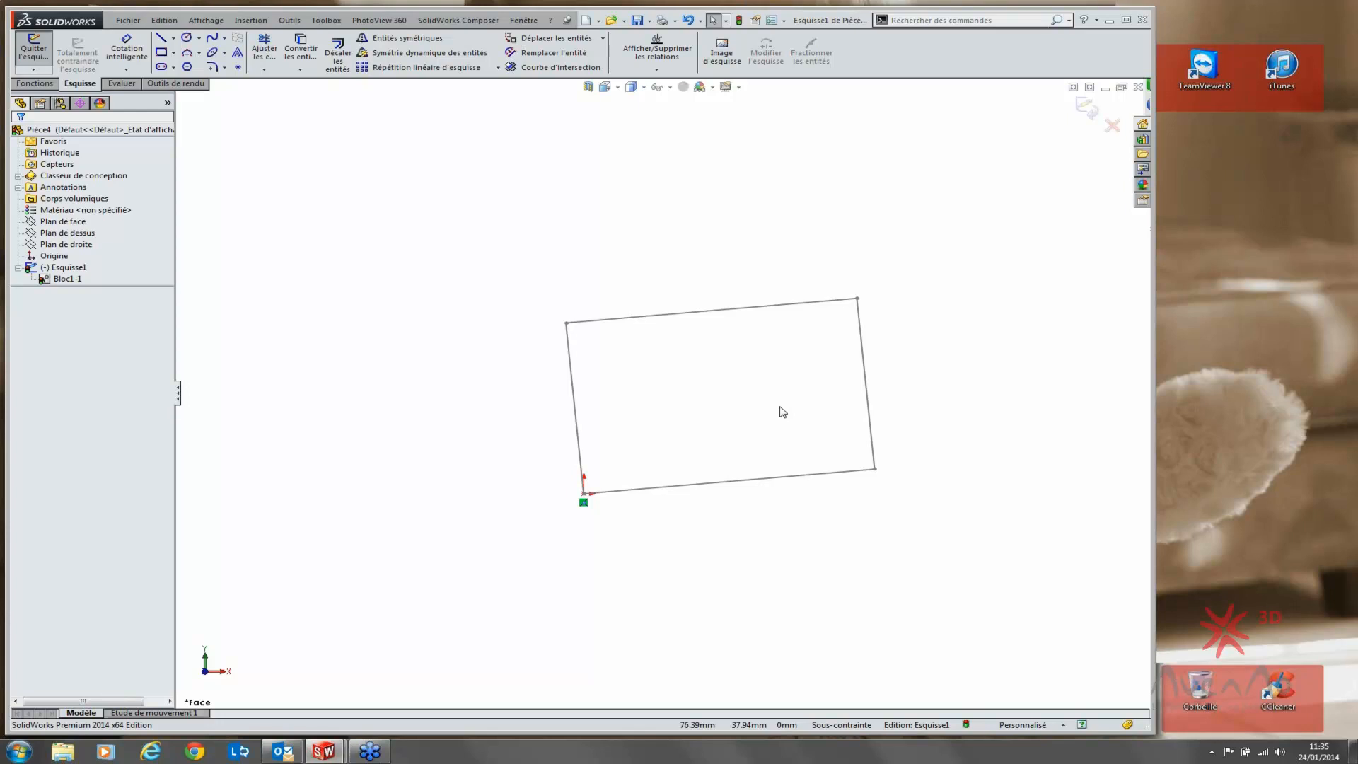
Step: Exit the block sketch and close the new part to return to the volant part
left_click(1087, 110)
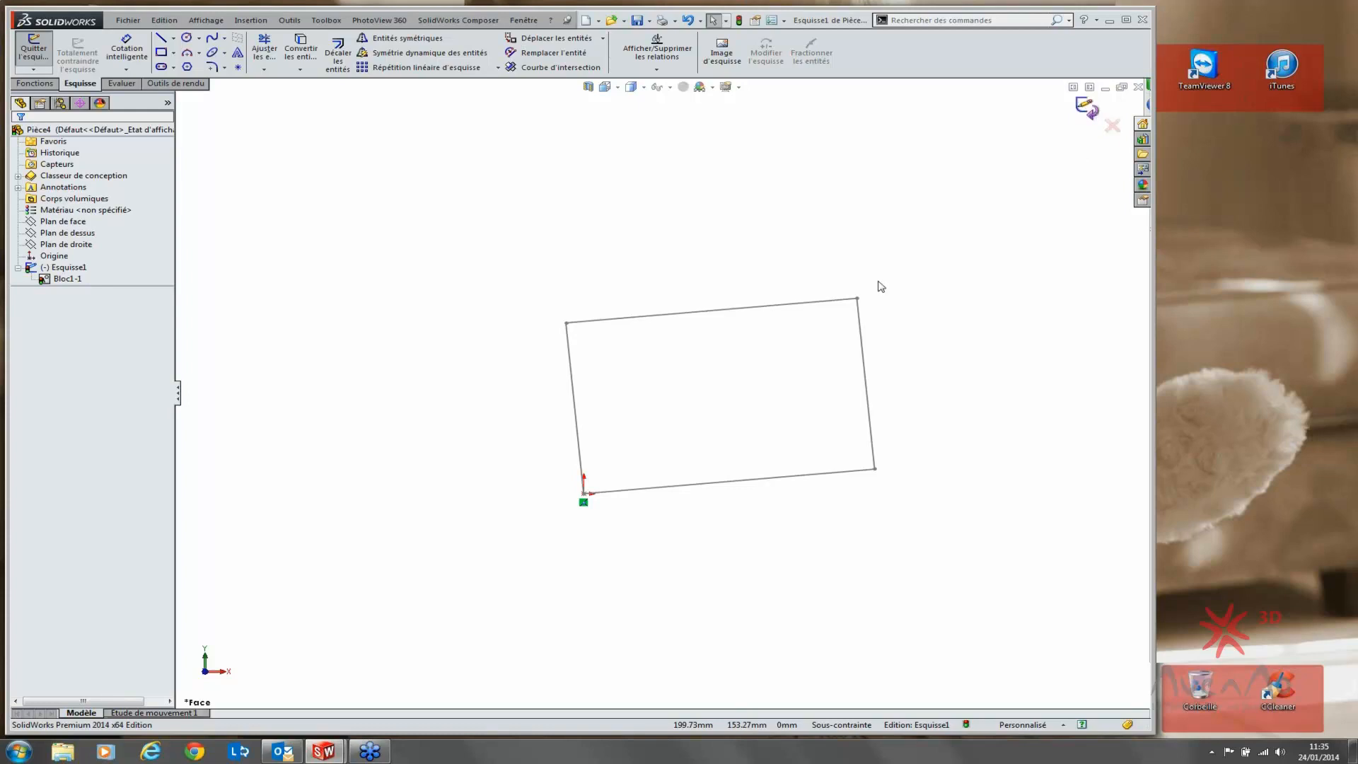
left_click(1137, 87)
left_click(606, 391)
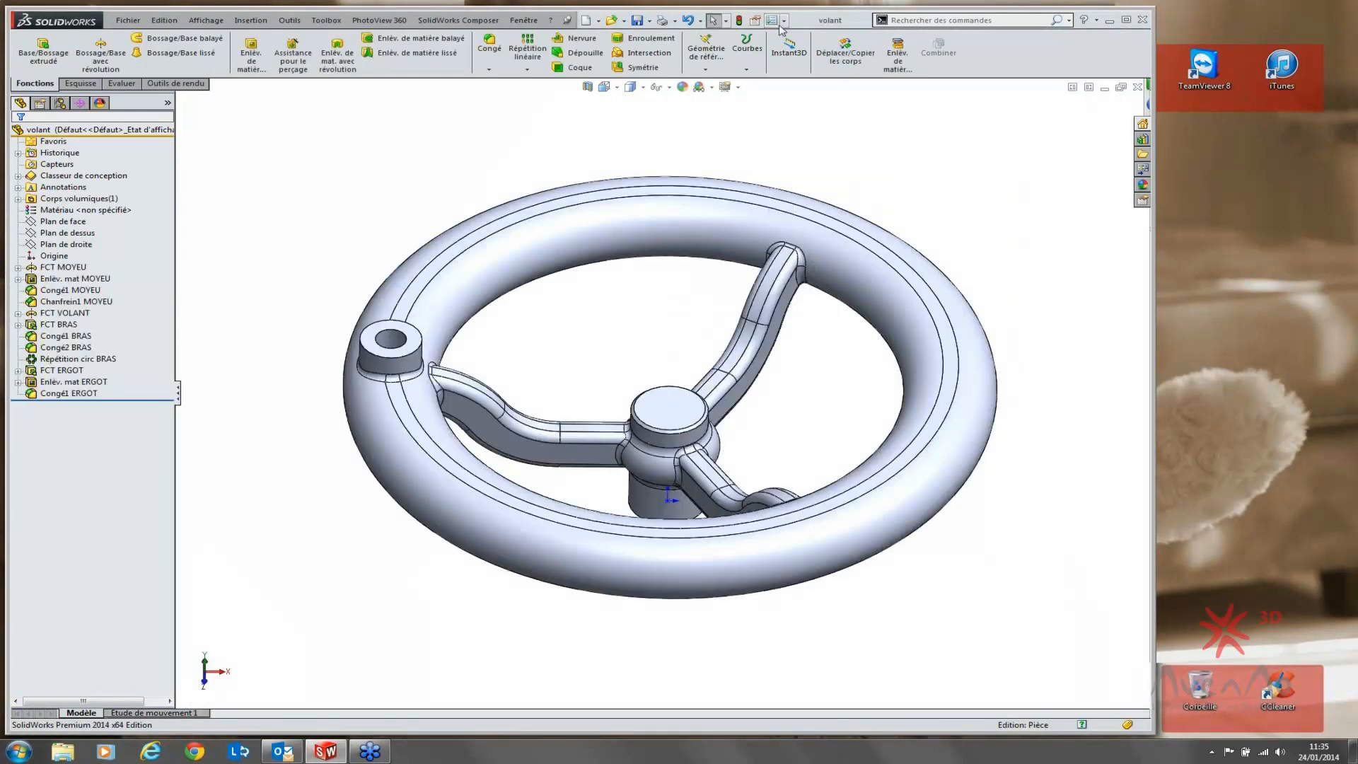
Step: Examine the show/hide settings for tree items in the FeatureManager system options, including the choices offered for Blocs
left_click(780, 26)
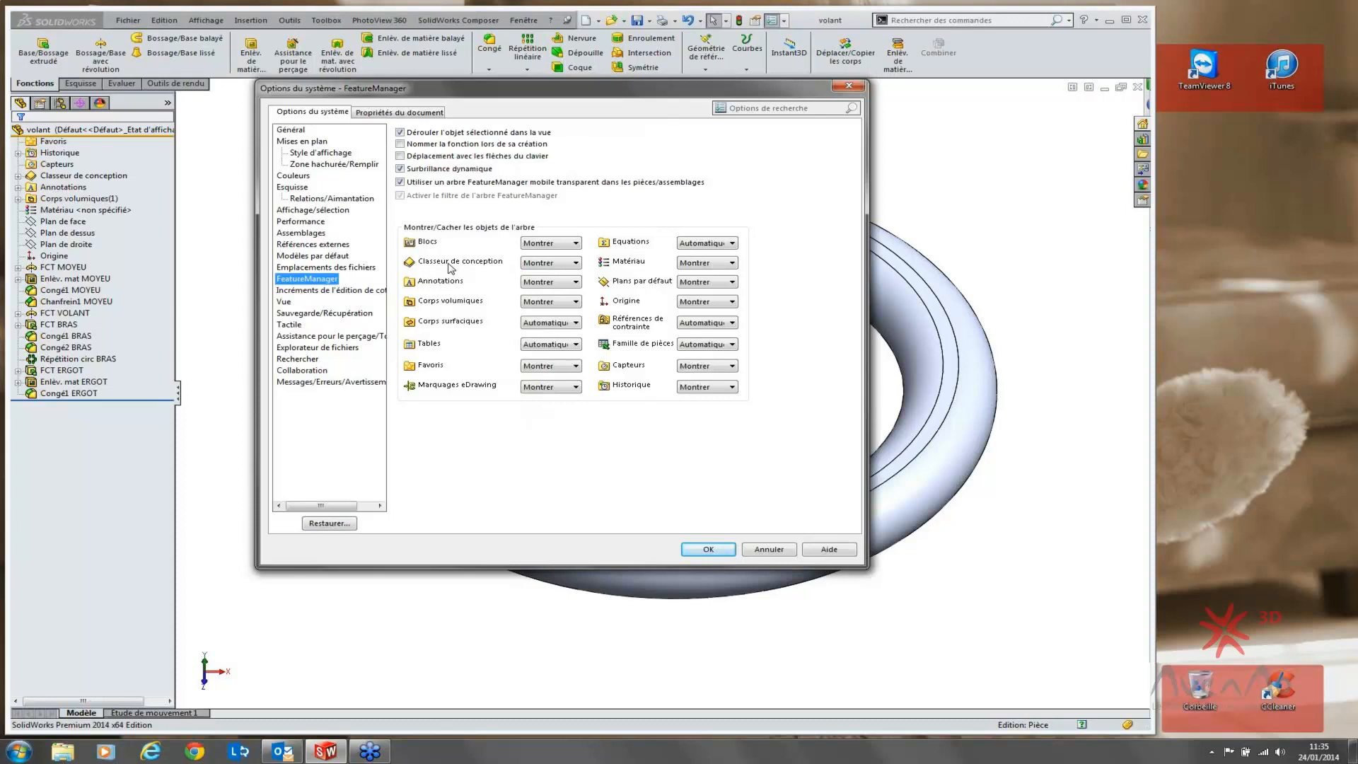
left_click(577, 243)
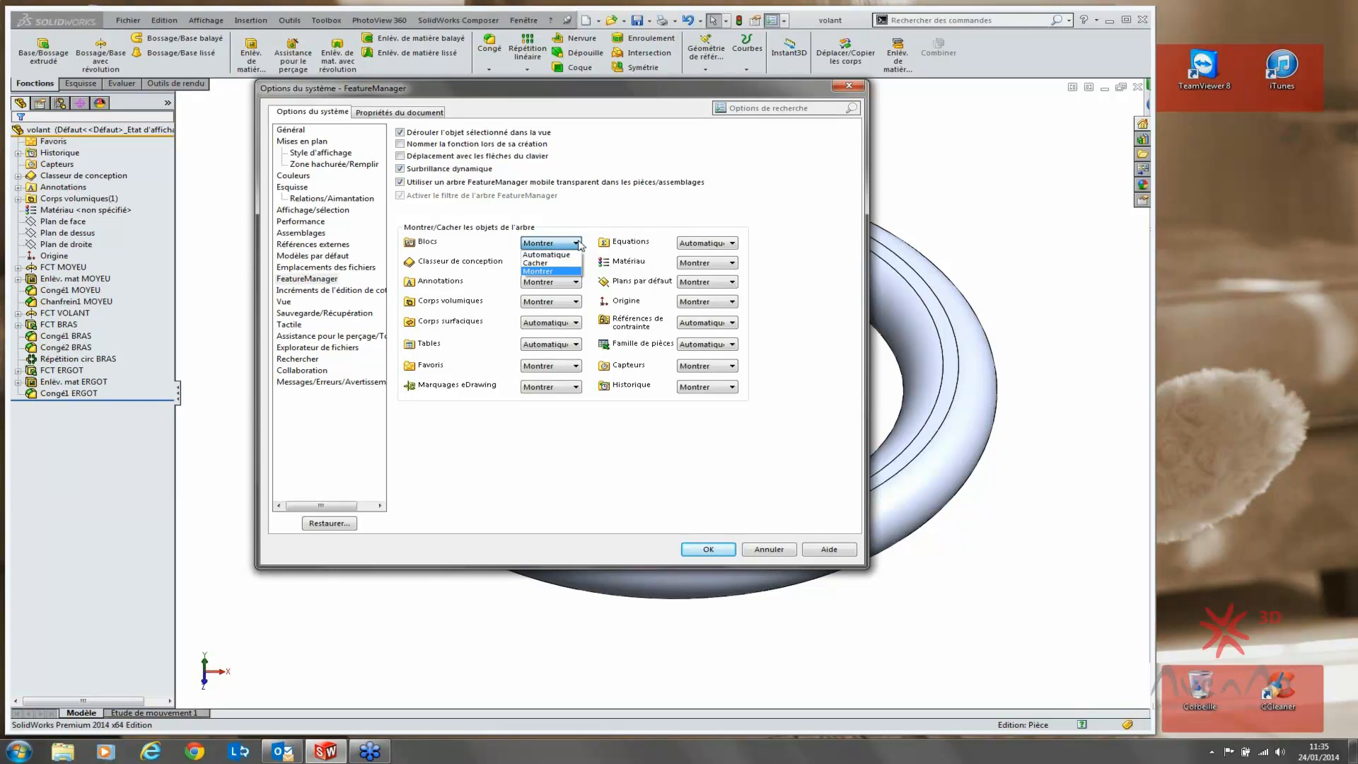
left_click(579, 244)
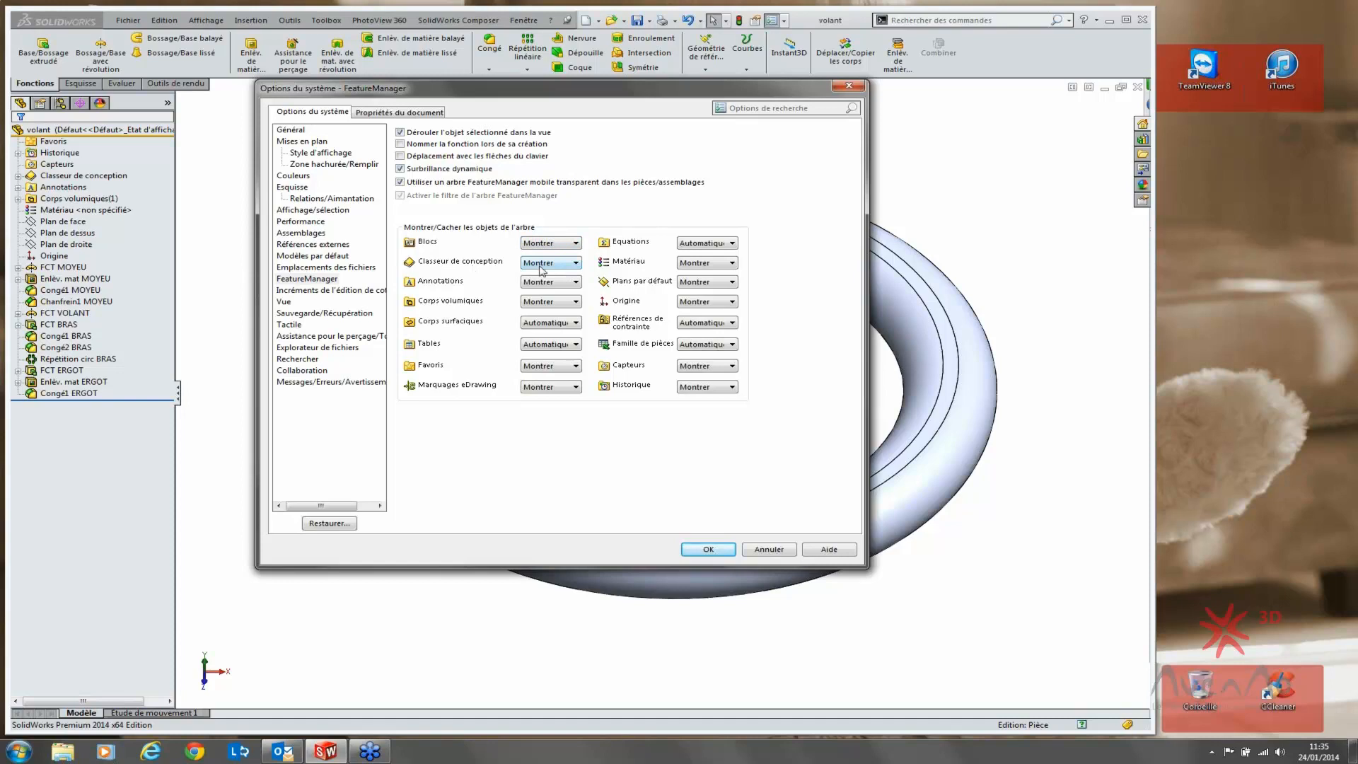
left_click(709, 551)
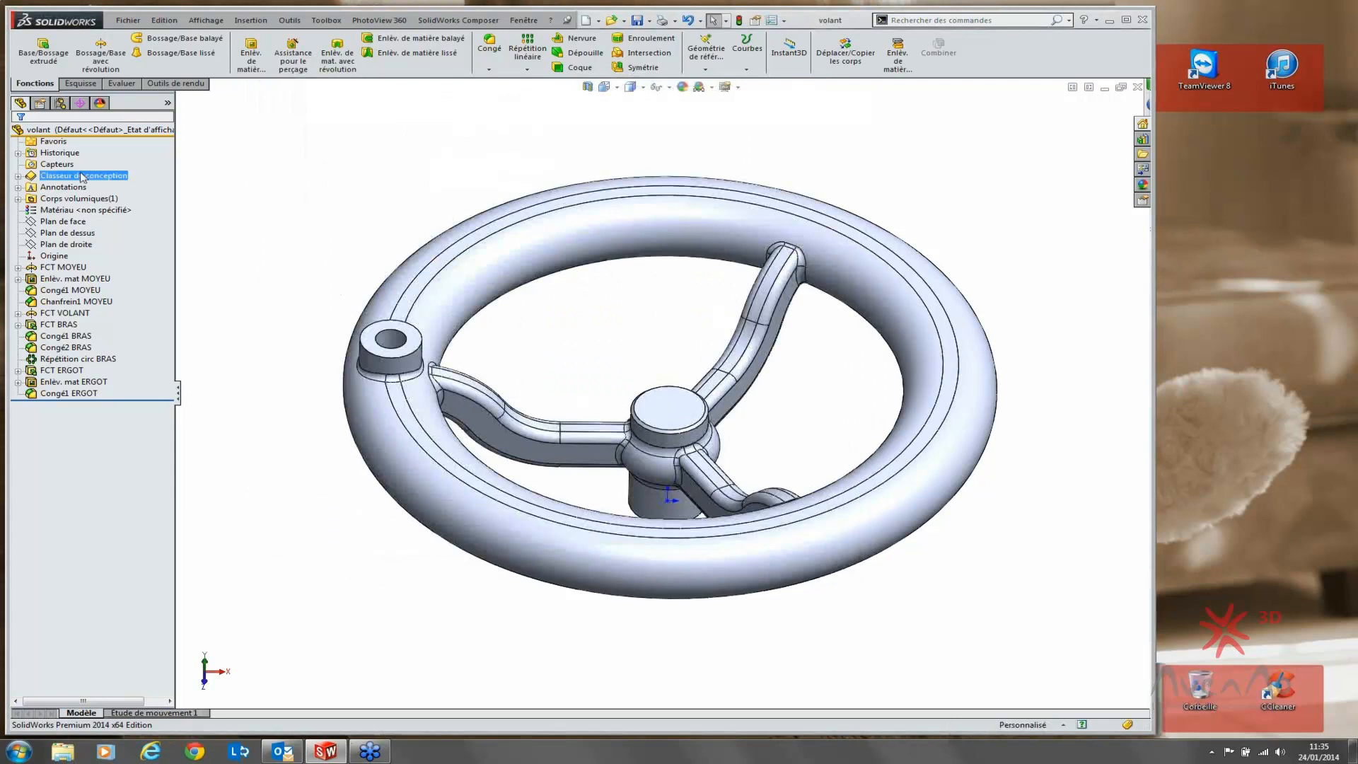
Step: Expand the Classeur de conception folder of the volant part and open its Journal de conception.doc
left_click(19, 177)
left_click(117, 177)
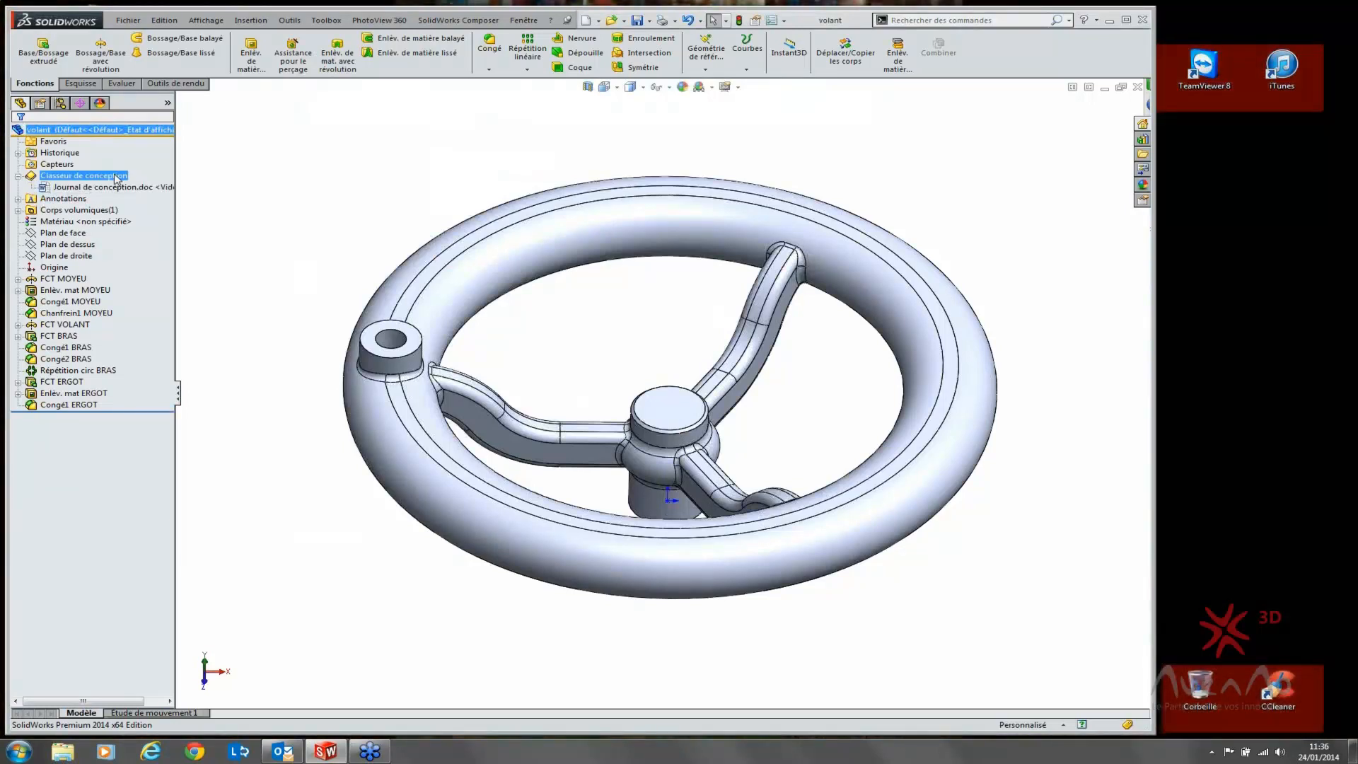
left_click(150, 178)
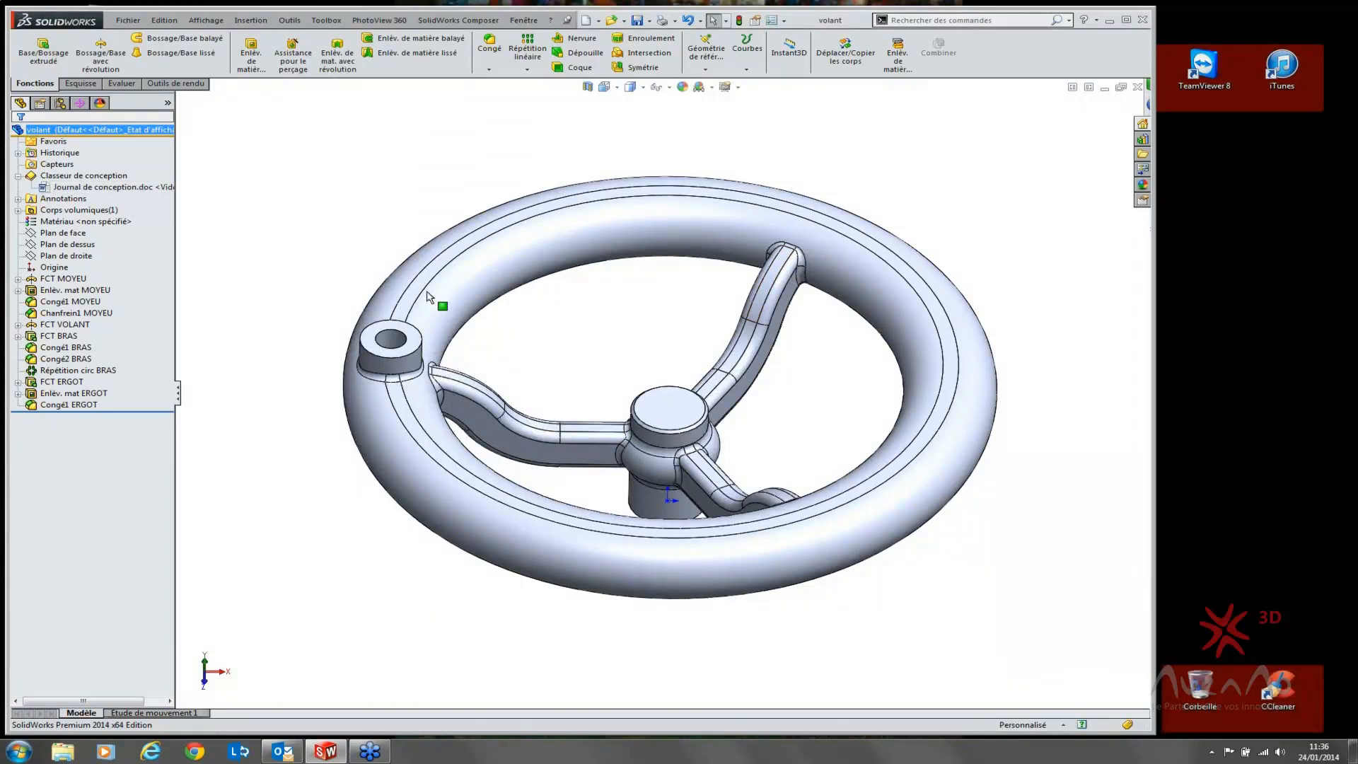
left_click(94, 187)
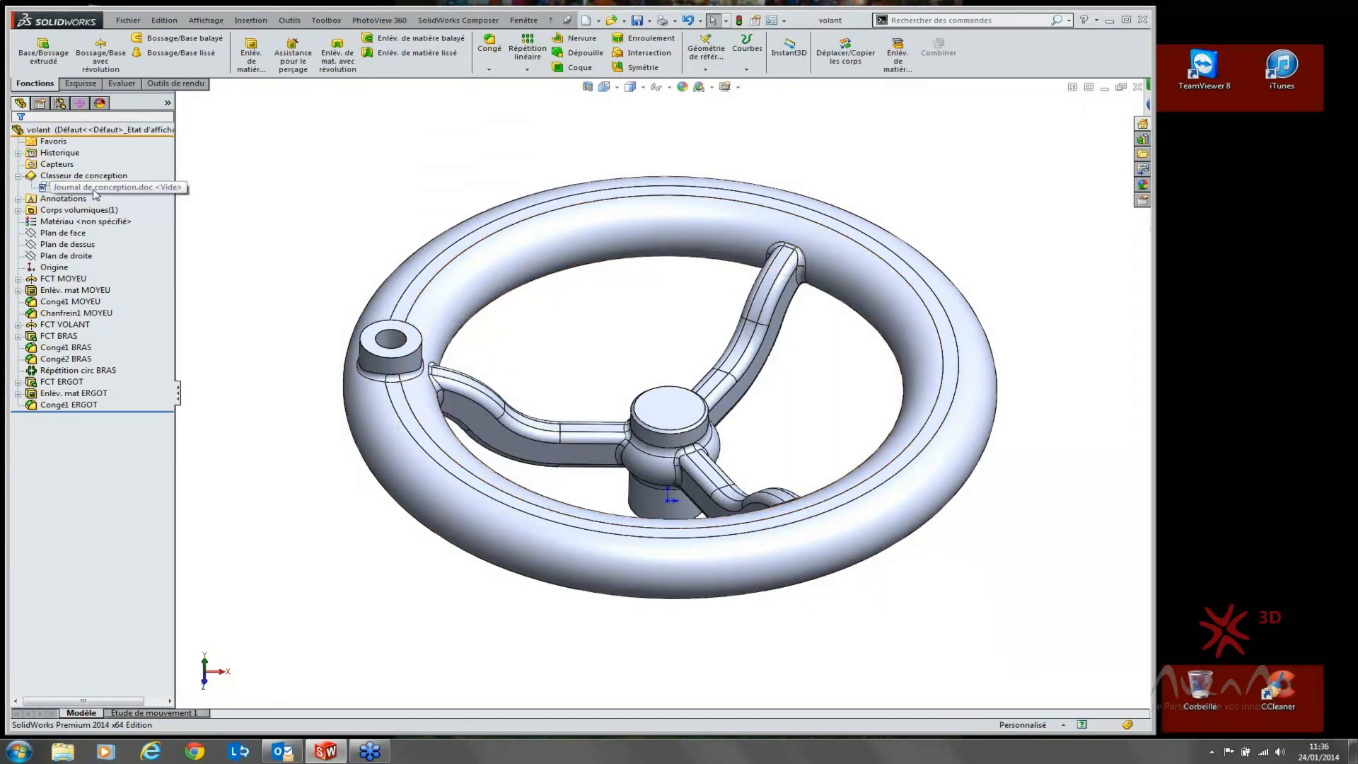
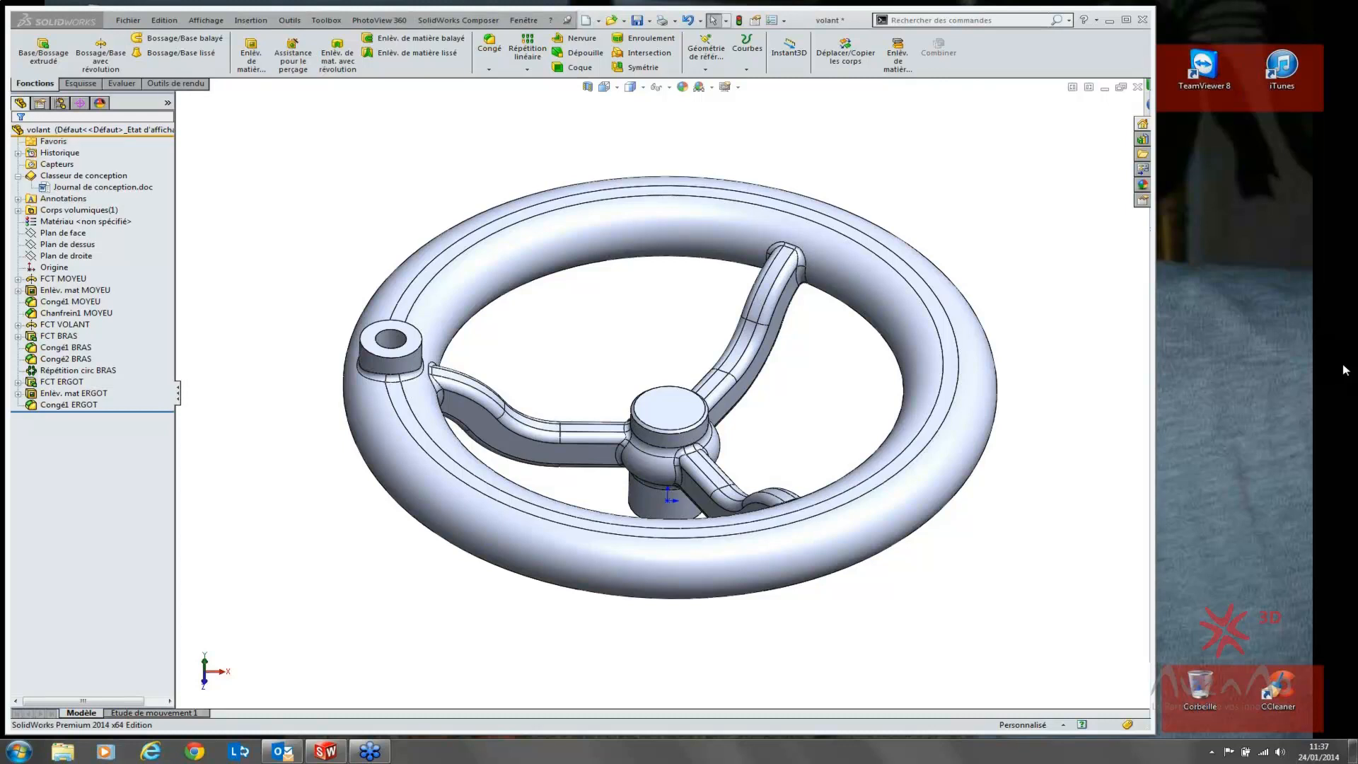
Step: Reopen Journal de conception.doc from the design binder, maximize the Word window and show the Office clipboard contents
left_click(382, 193)
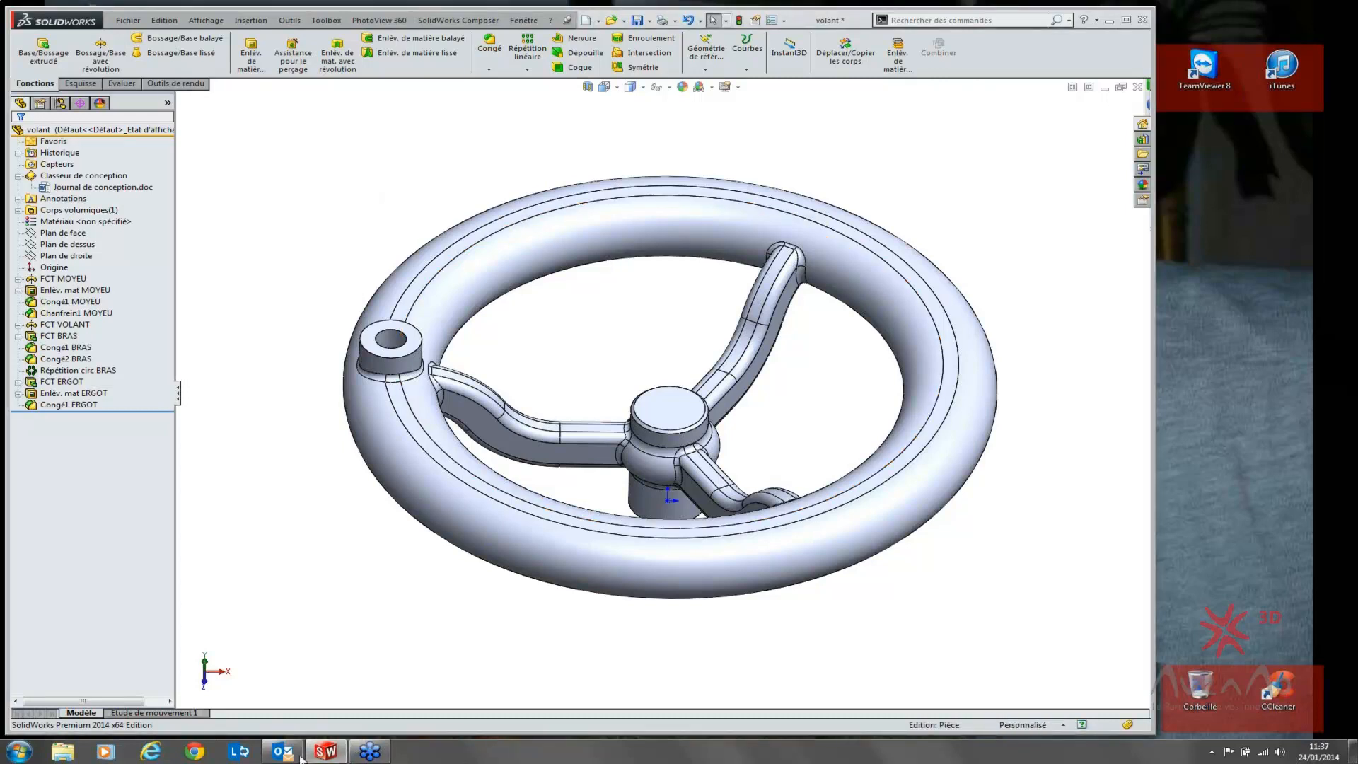
left_click(99, 187)
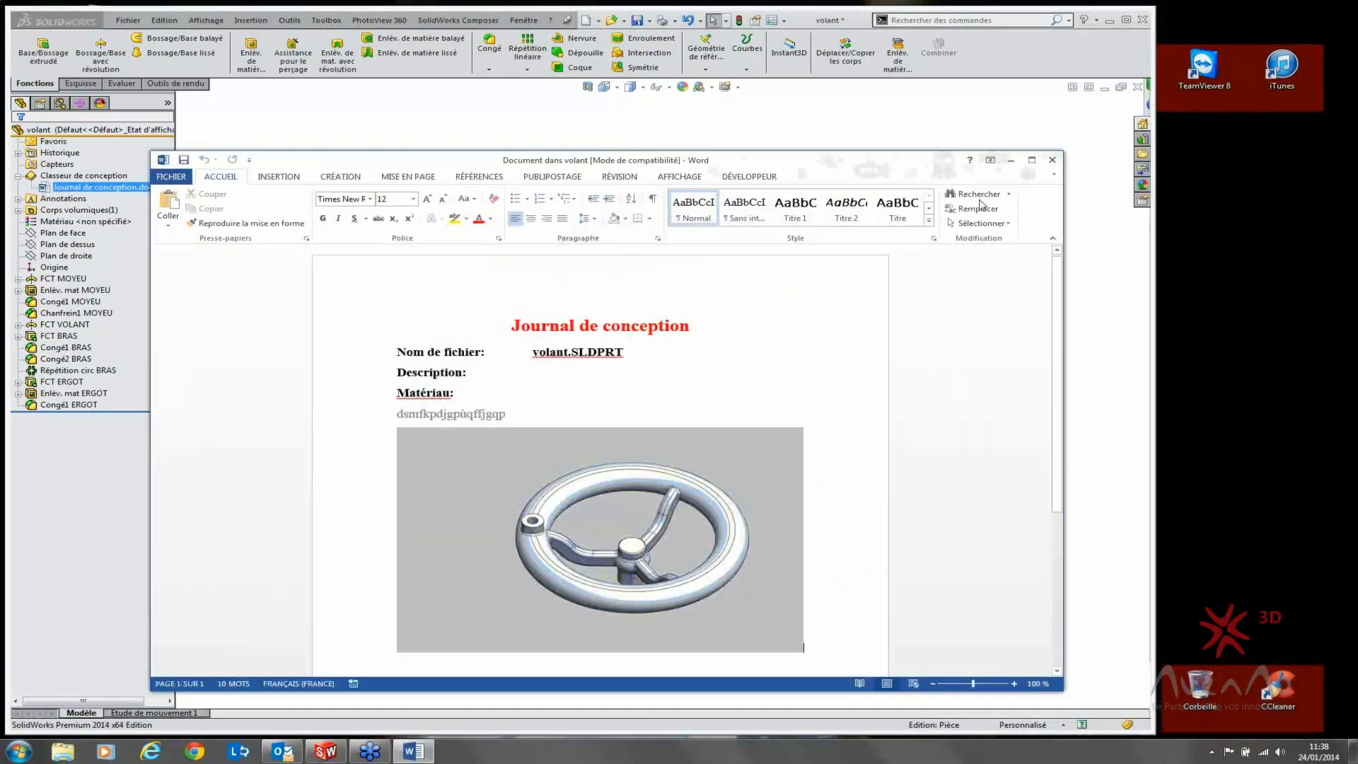
left_click(1031, 161)
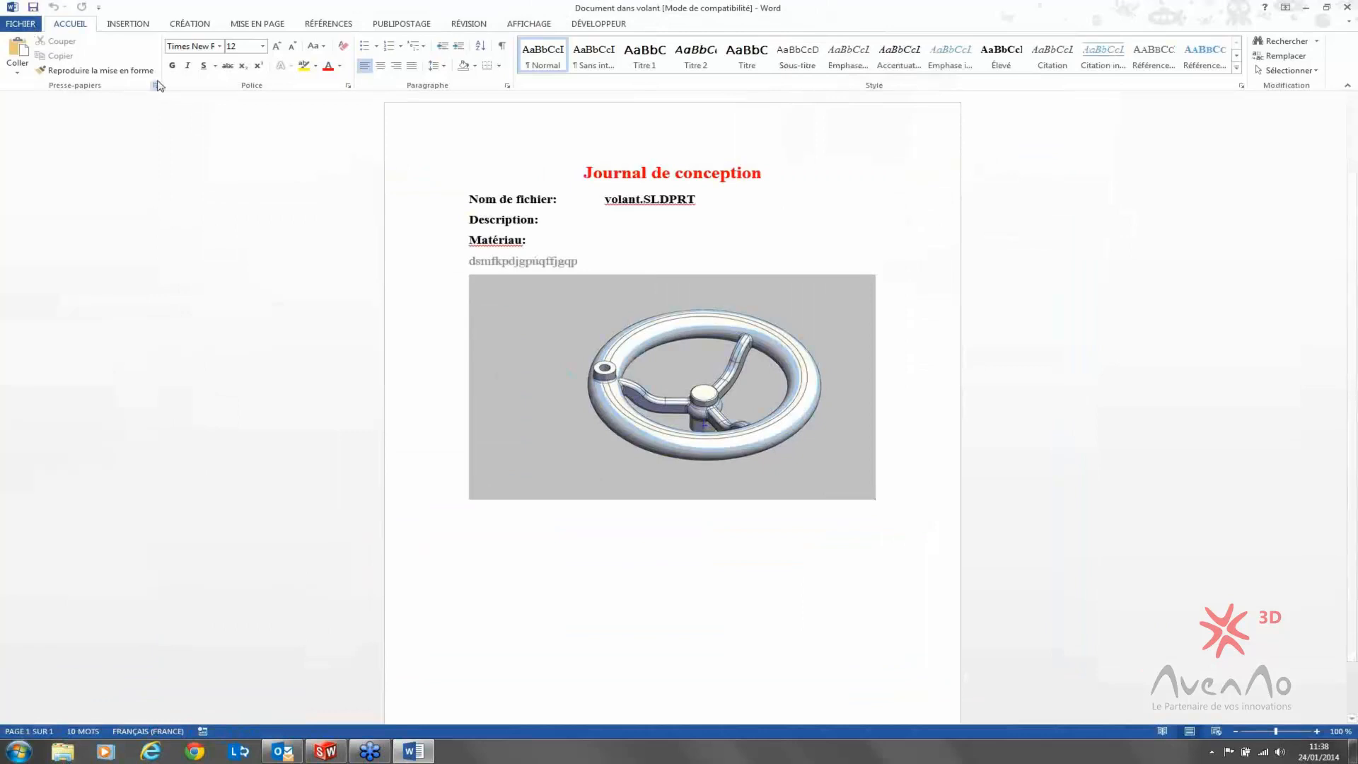
left_click(156, 85)
Step: Save a copy of the design journal in the Documents library as a Word 97-2003 document named "truc muche"
left_click(19, 24)
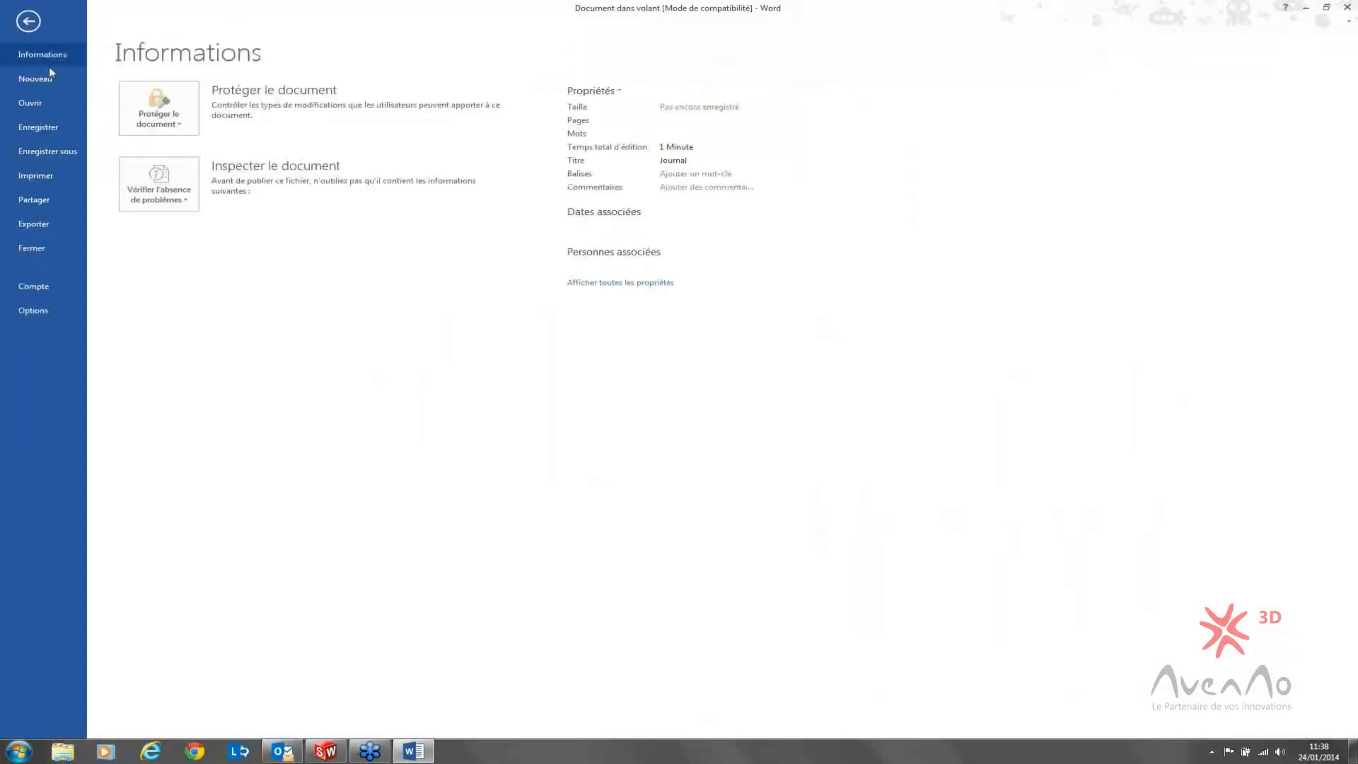
left_click(44, 151)
left_click(386, 134)
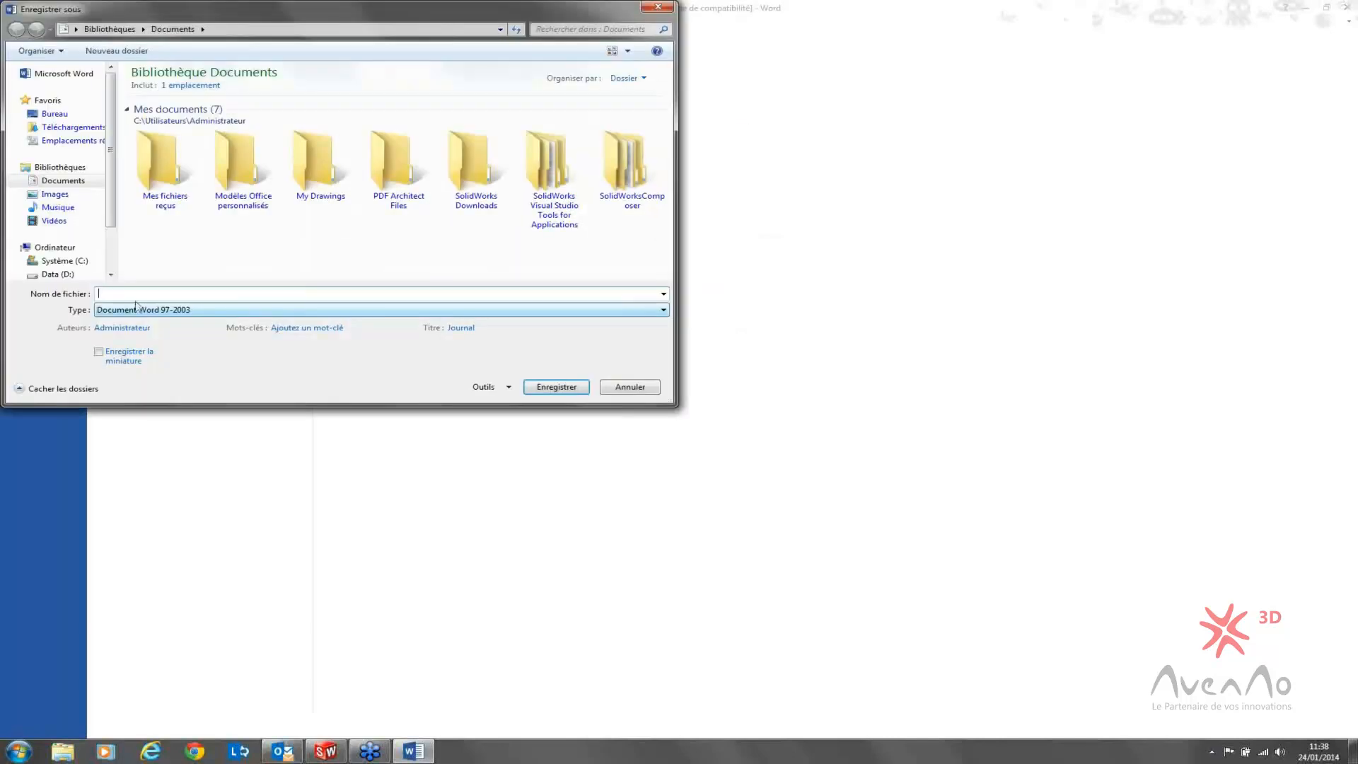
type("truc muche")
left_click(556, 387)
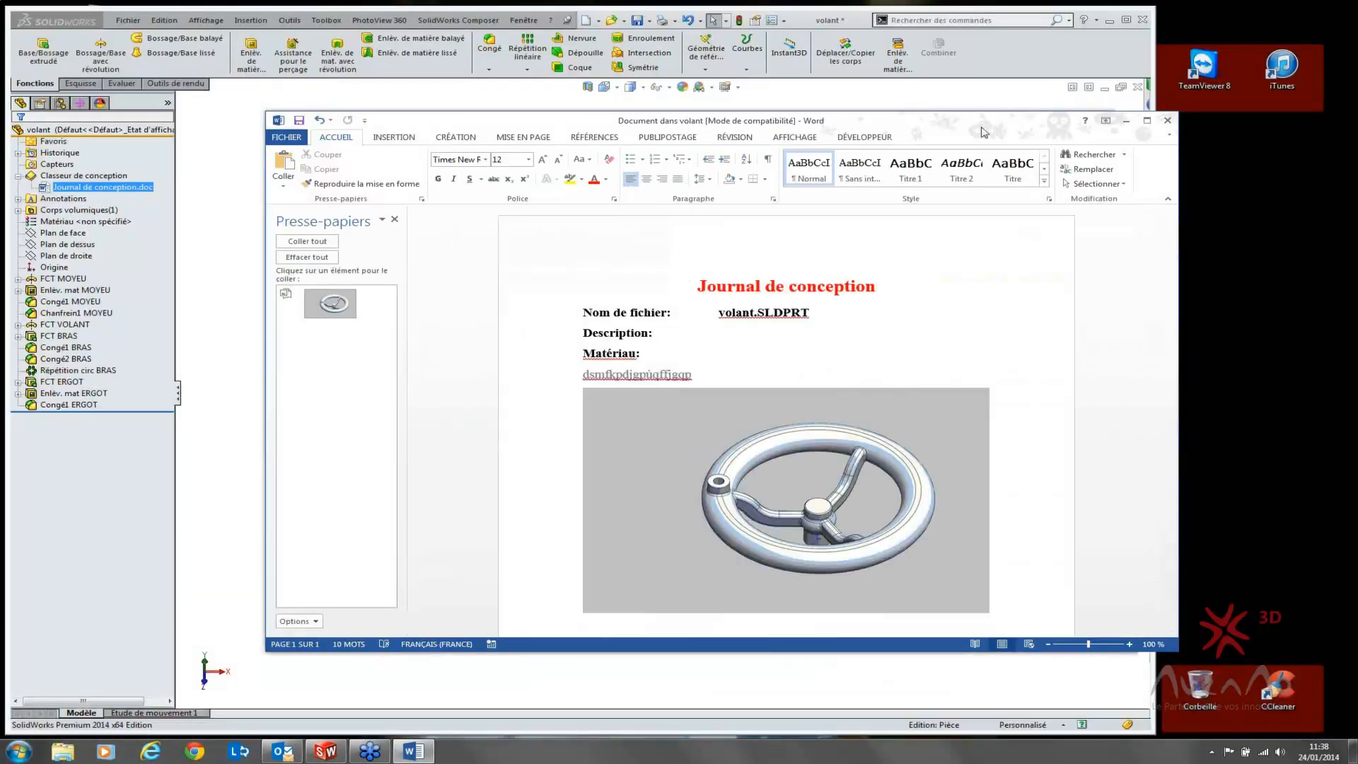
Step: Delete the captured wheel image from the Office clipboard and close the design journal
left_click_drag(983, 132, 796, 135)
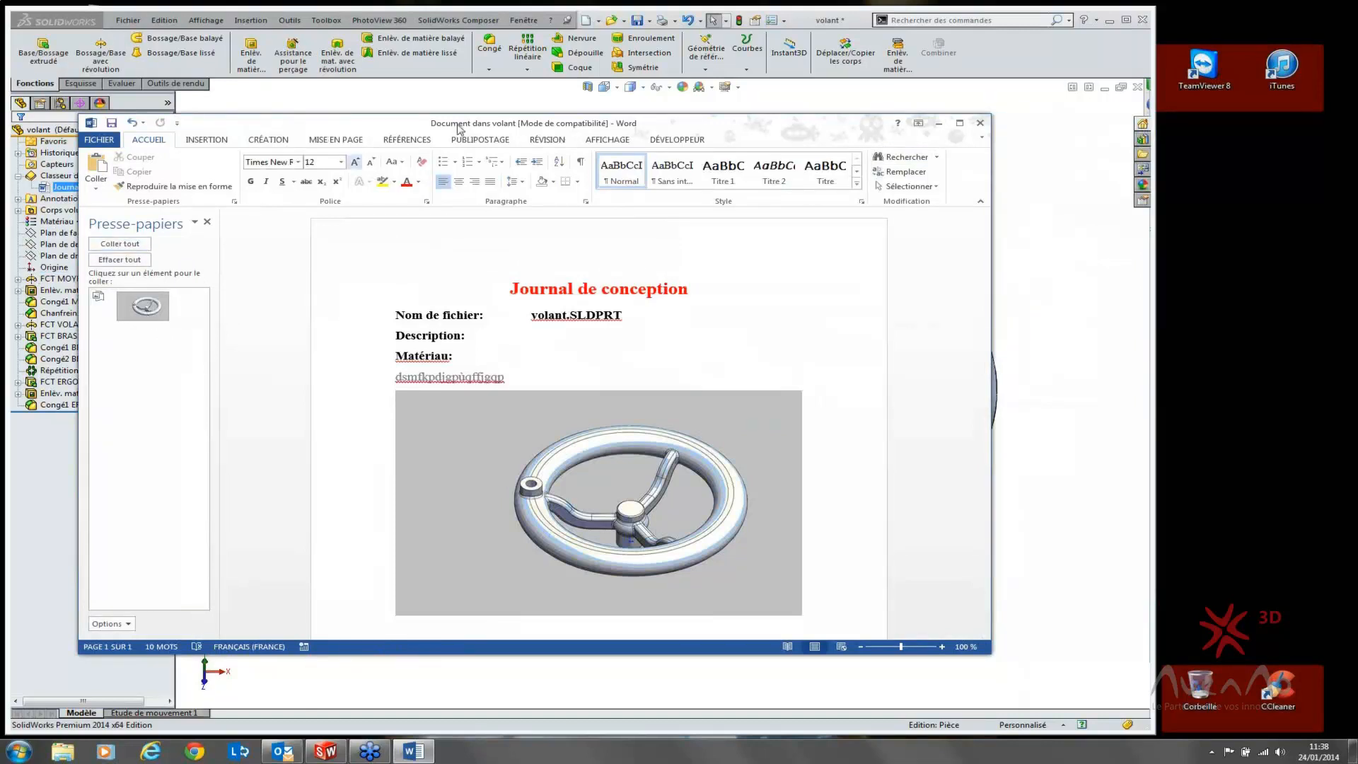
left_click(189, 309)
left_click(160, 348)
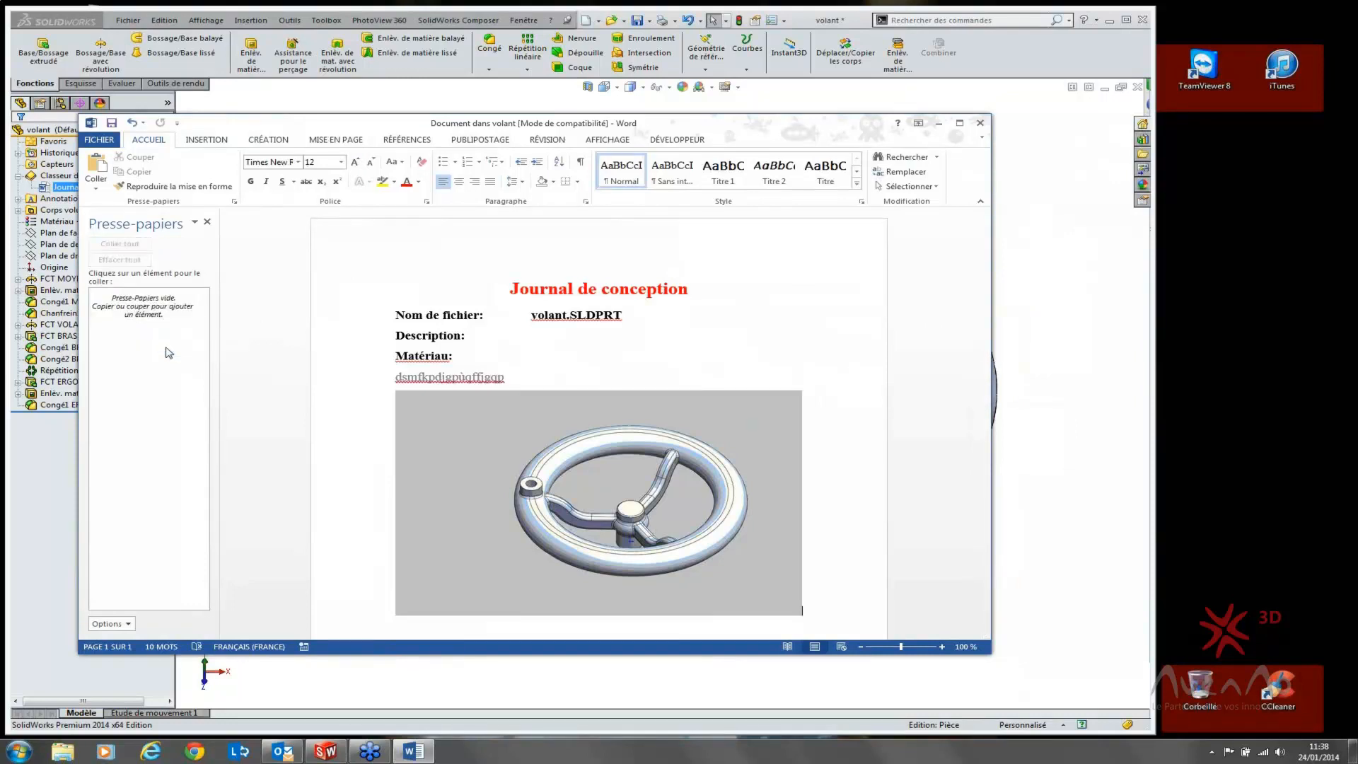
left_click(982, 124)
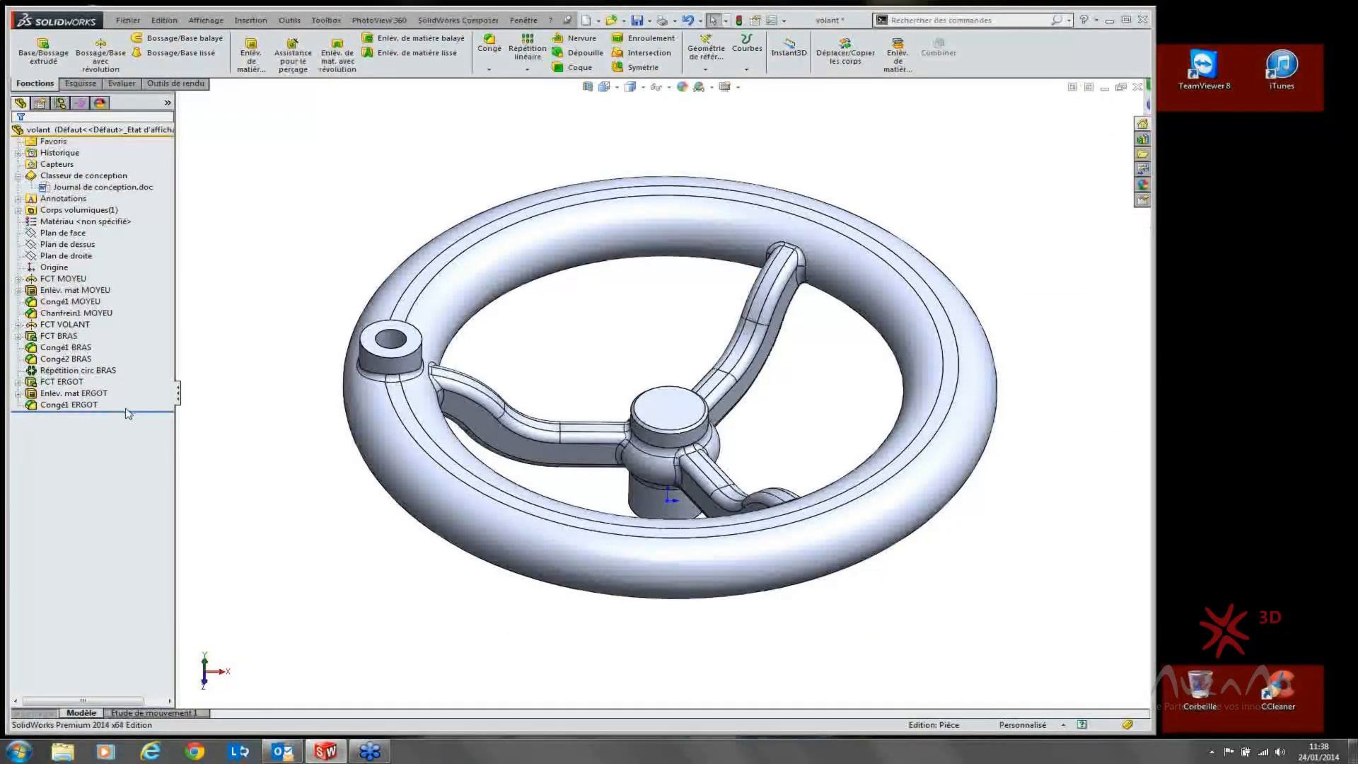
Step: Roll the volant part's feature tree back to just below FCT VOLANT
left_click_drag(128, 414, 314, 323)
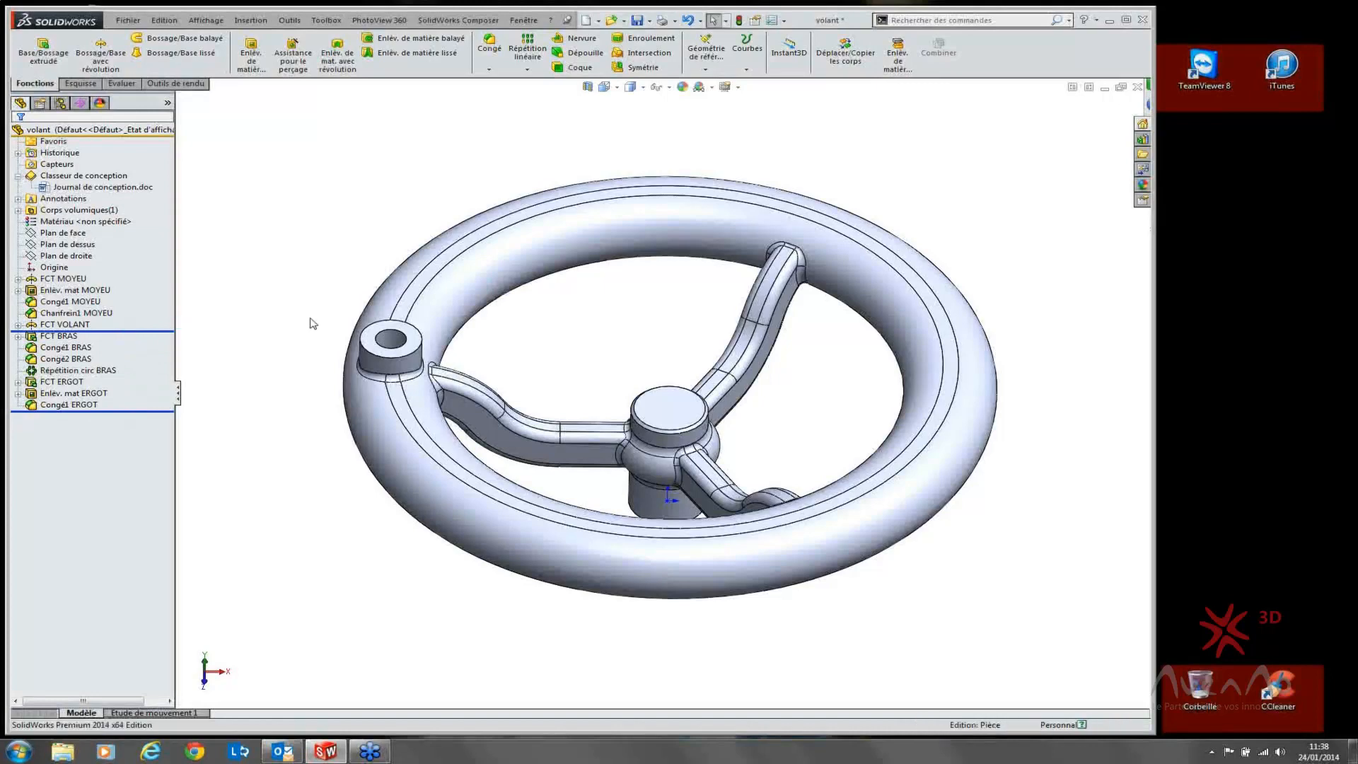
middle_click_drag(655, 403, 683, 392)
scroll(711, 402, "down", 1)
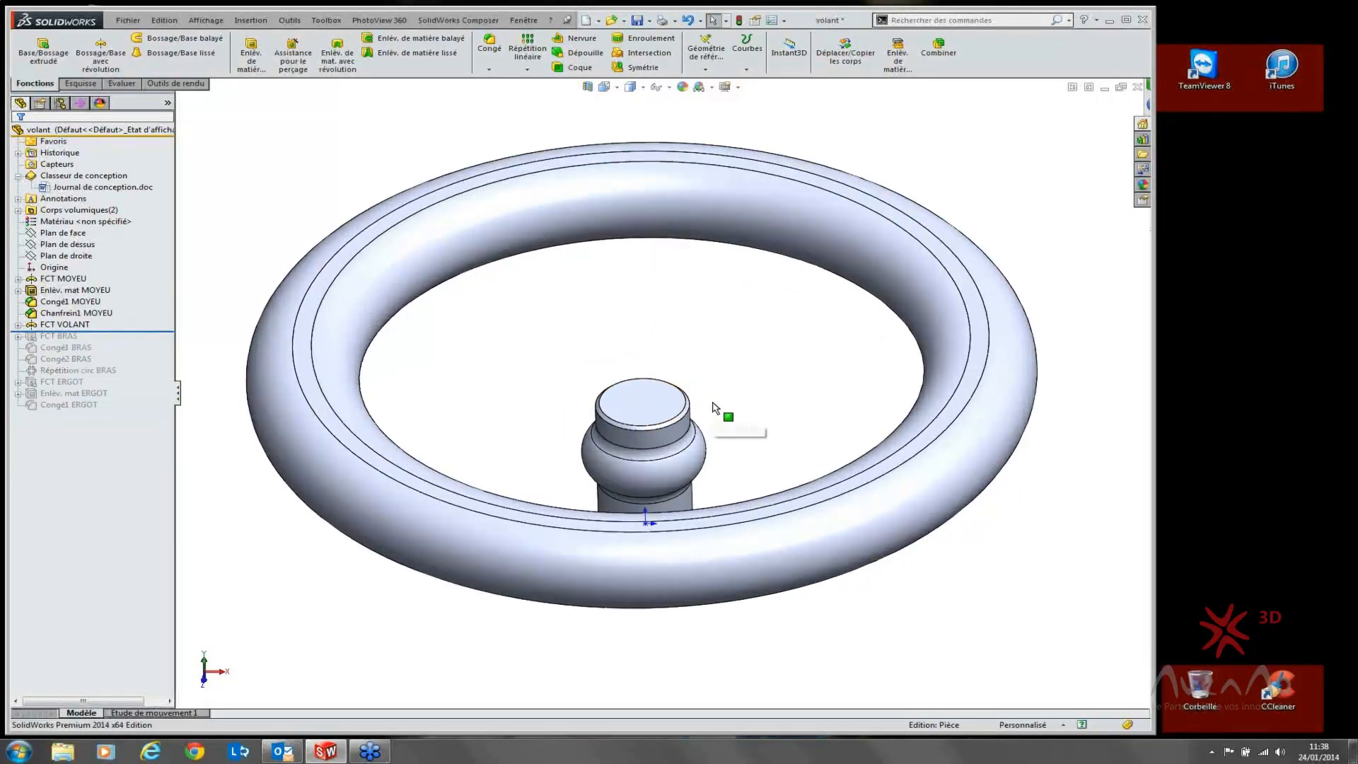
middle_click_drag(754, 357, 754, 368)
Step: Reopen the design journal and paste the clipboard image of the rolled-back wheel below the existing picture
left_click(98, 191)
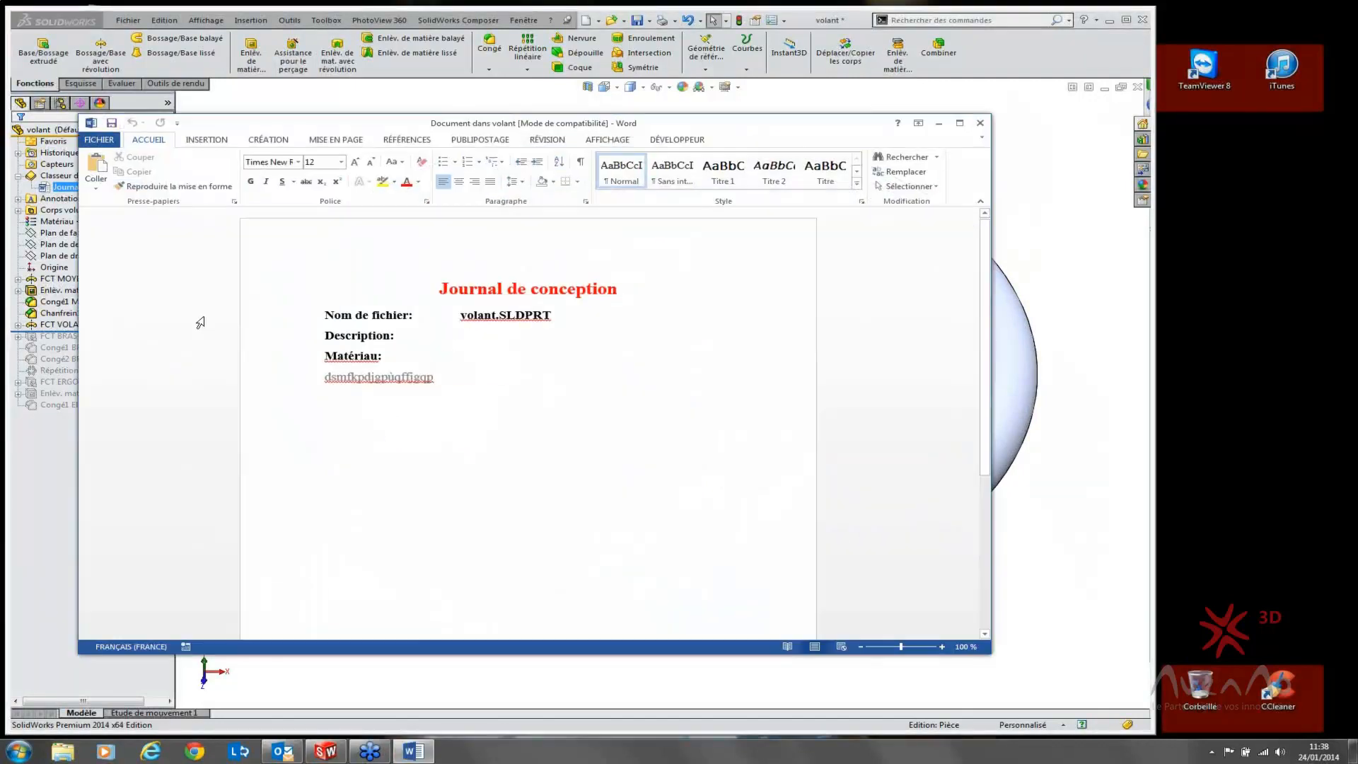
left_click(234, 202)
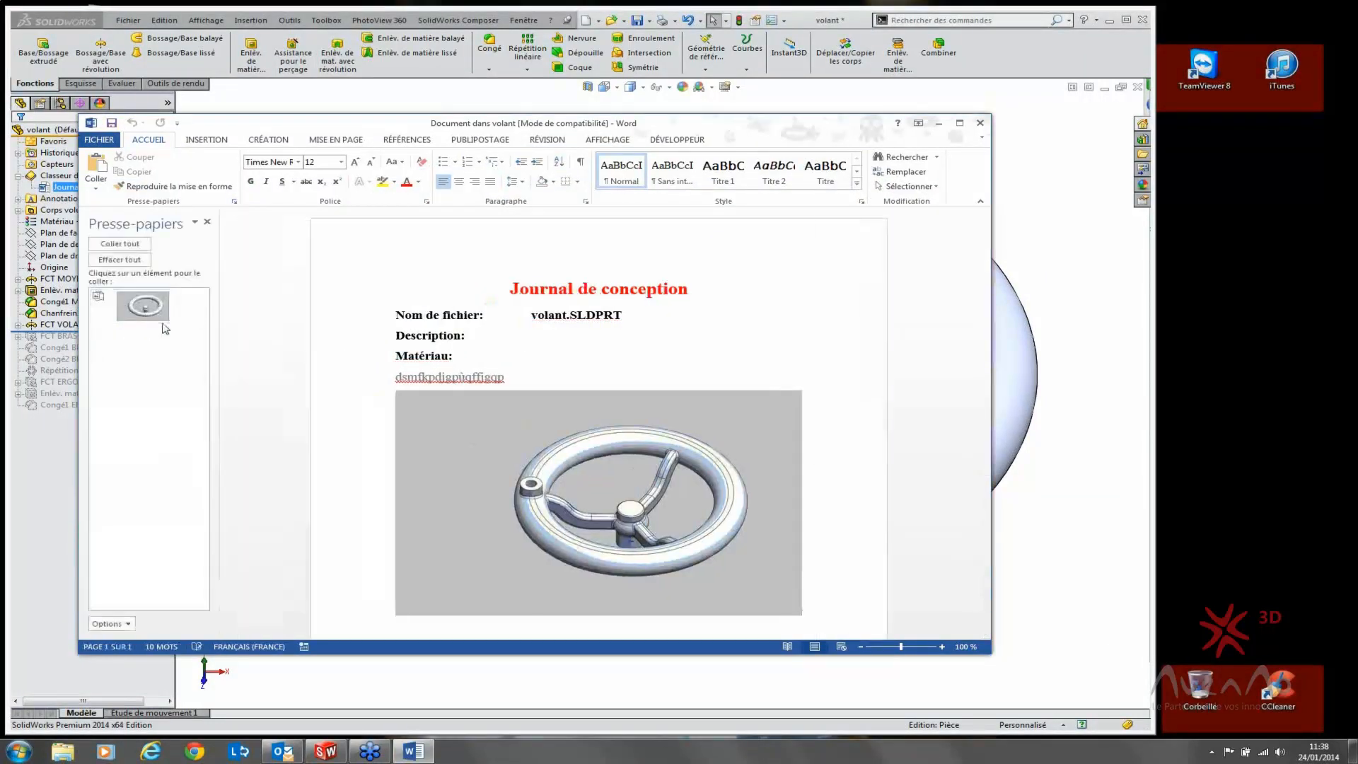
left_click(145, 308)
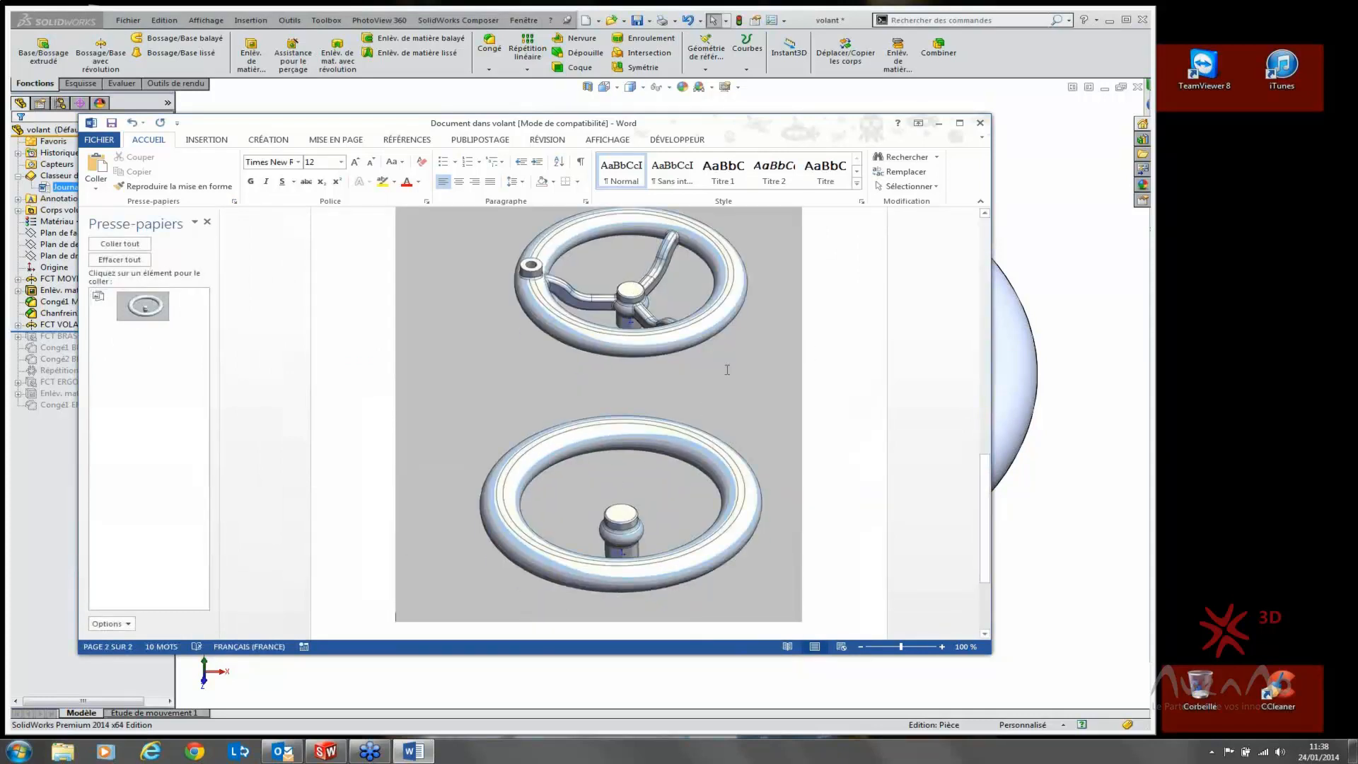
Step: Save the design journal and close it to return to the wheel model
left_click(1349, 369)
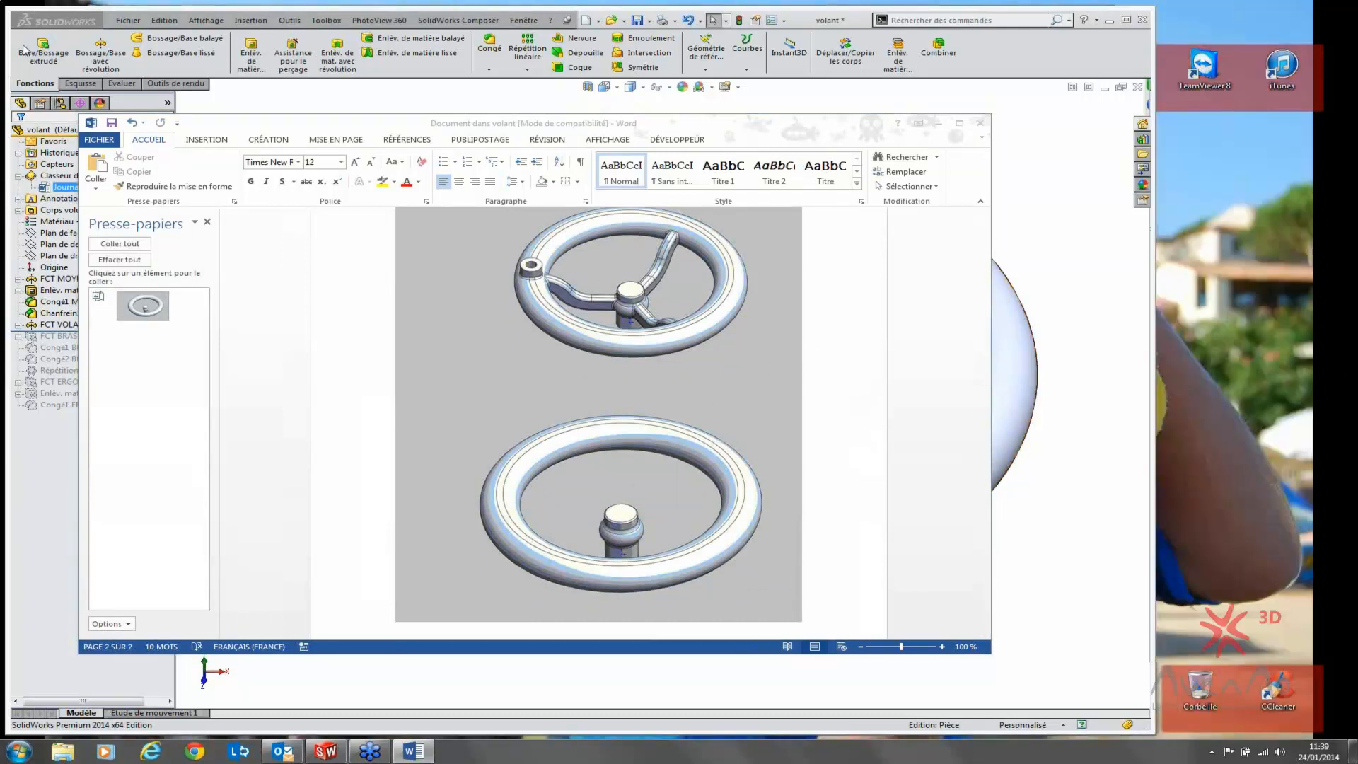
left_click(111, 121)
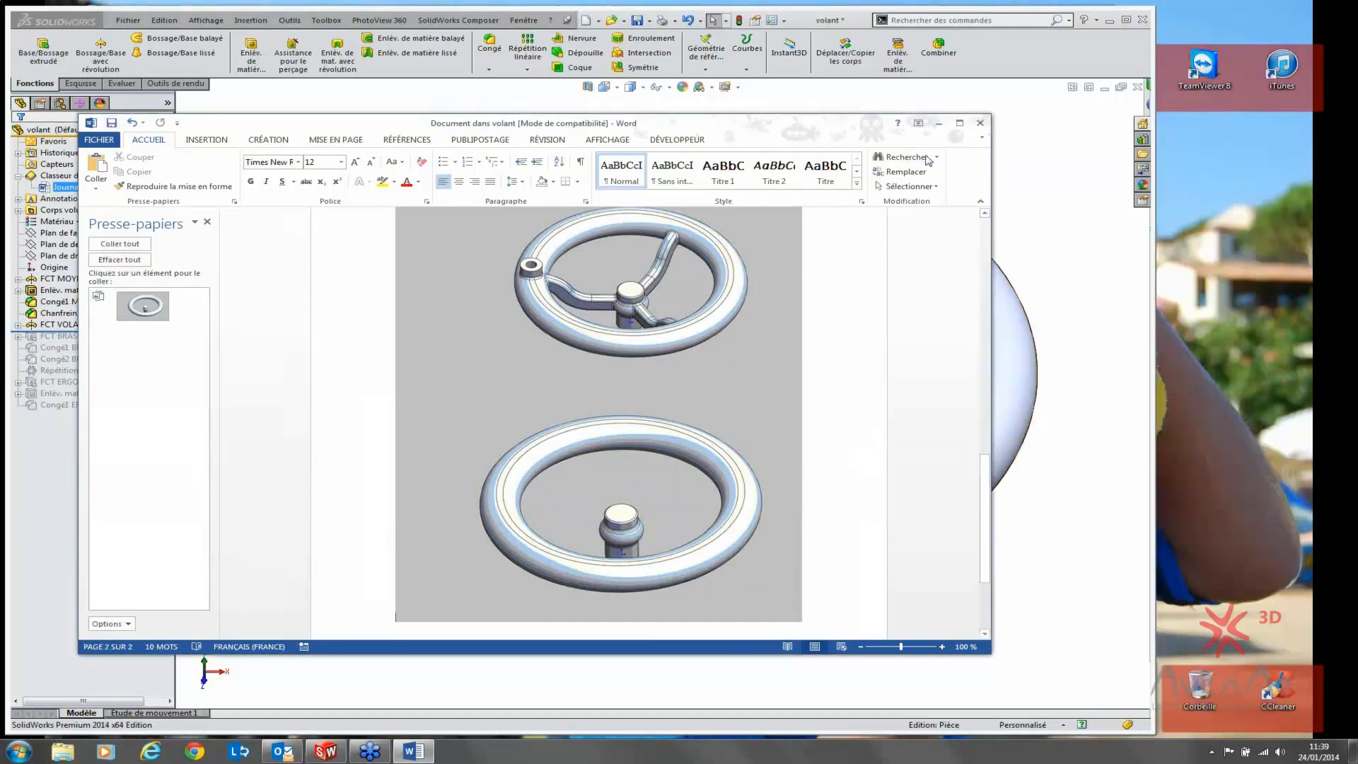
left_click(982, 126)
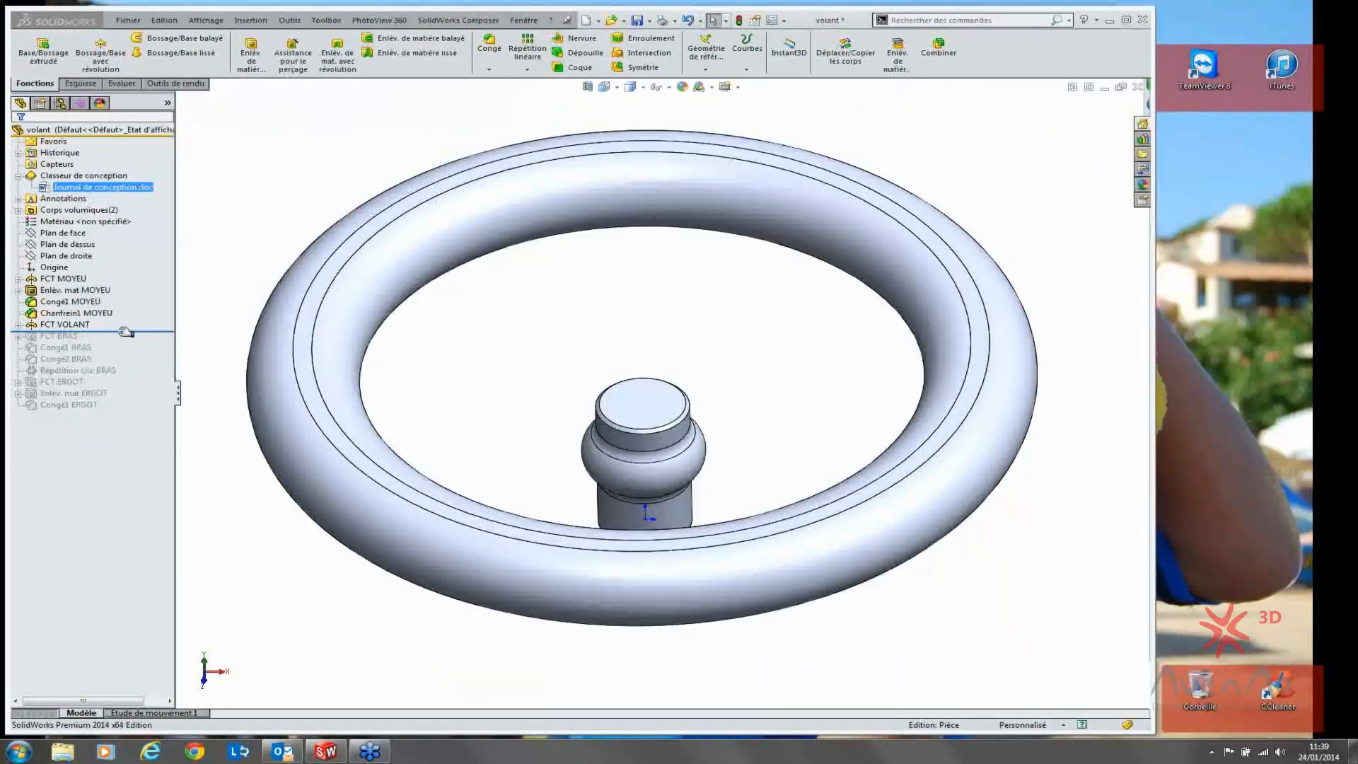
Step: Roll the feature tree forward to just below Répétition circ BRAS
left_click_drag(126, 330, 122, 378)
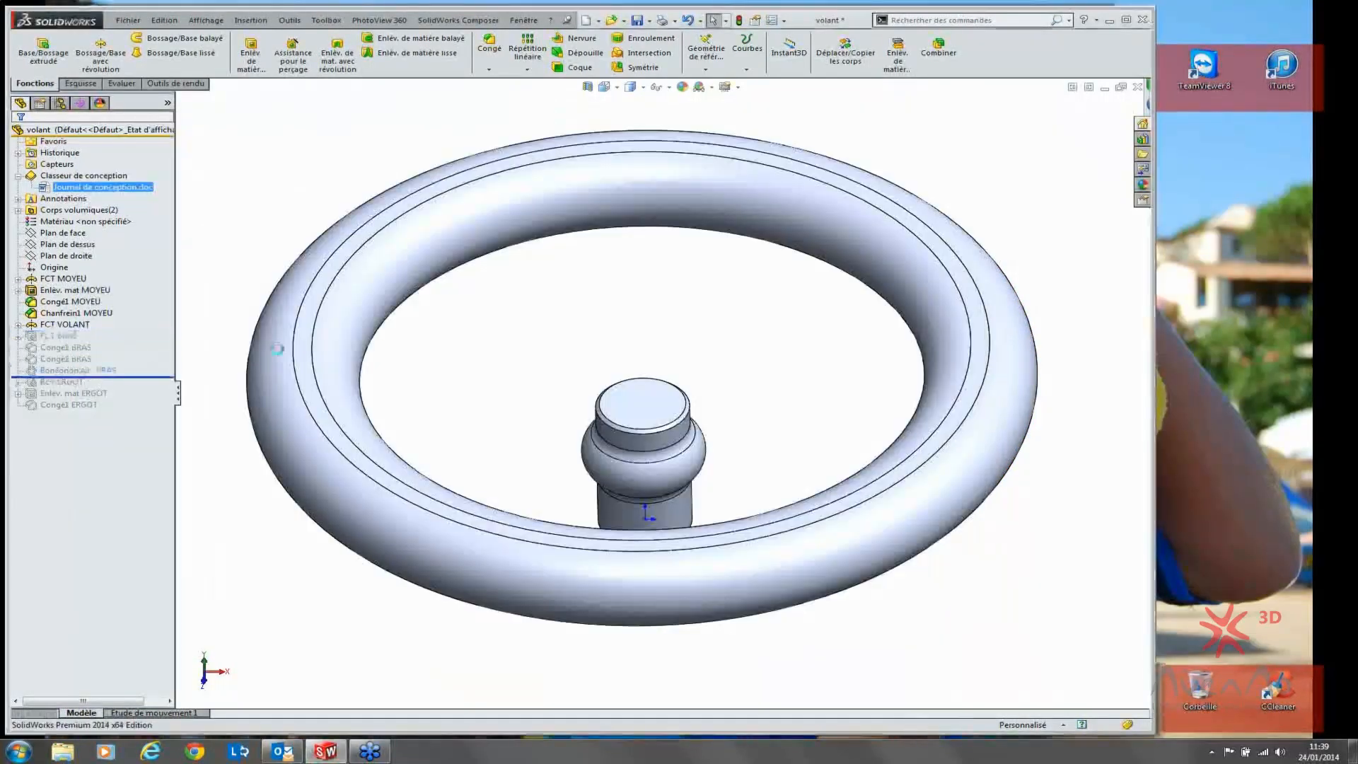
scroll(566, 381, "up", 3)
Step: Open the design journal again, delete the wheel image from the Office clipboard and close the journal
left_click(132, 189)
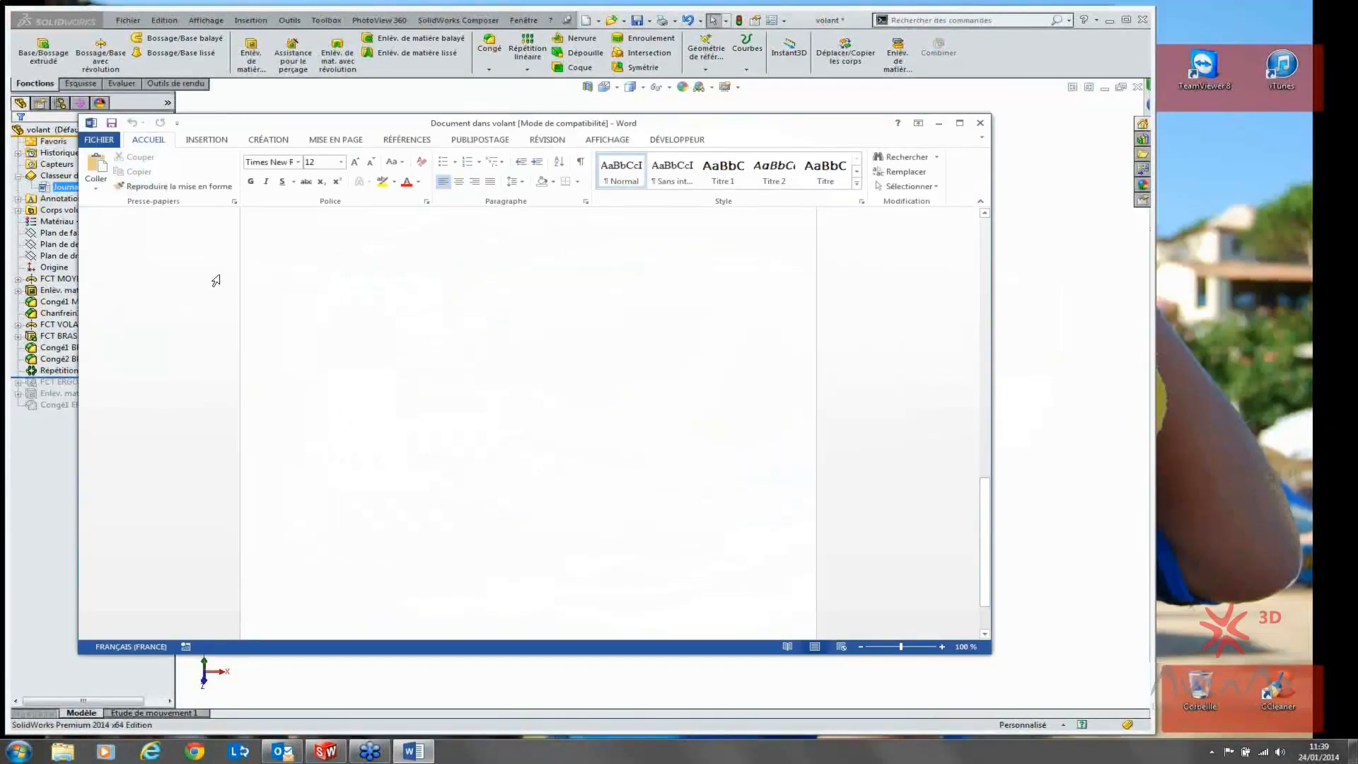
left_click(234, 202)
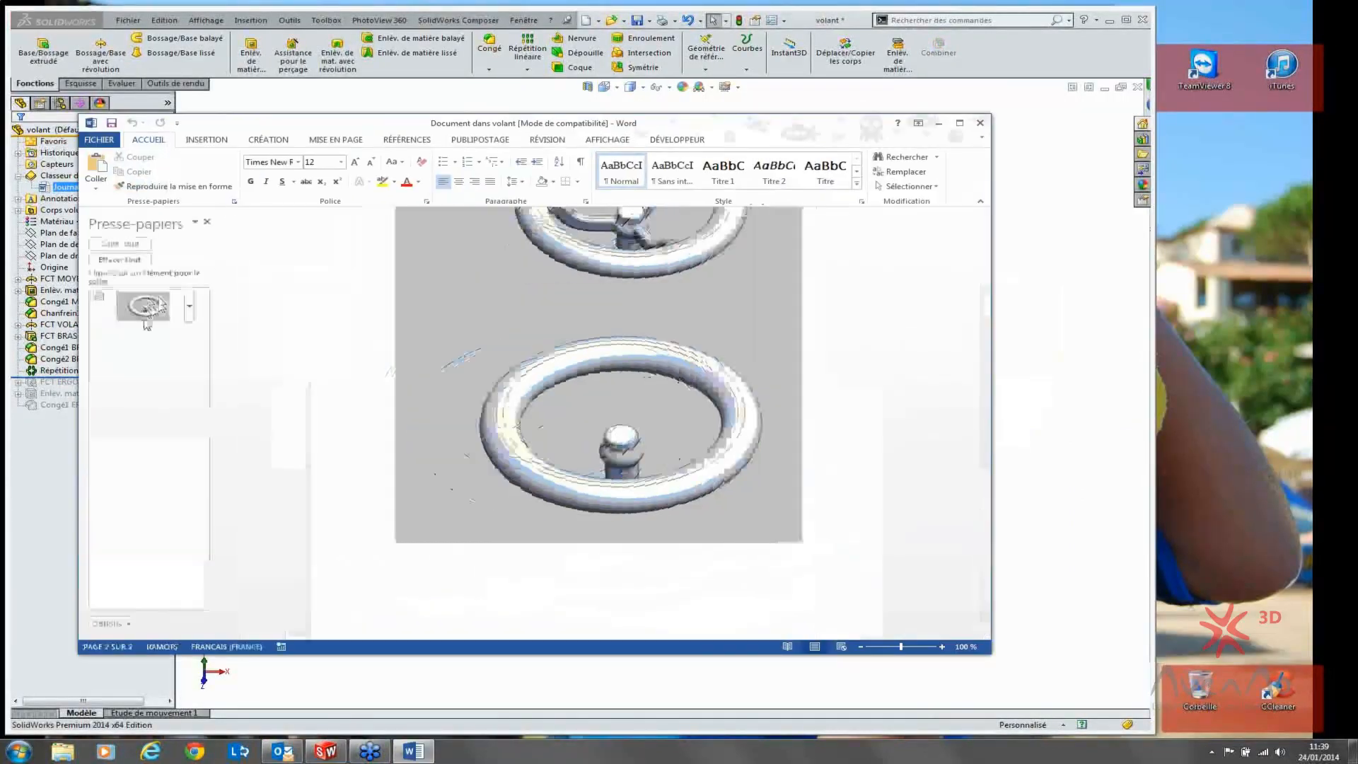
left_click(189, 305)
left_click(176, 347)
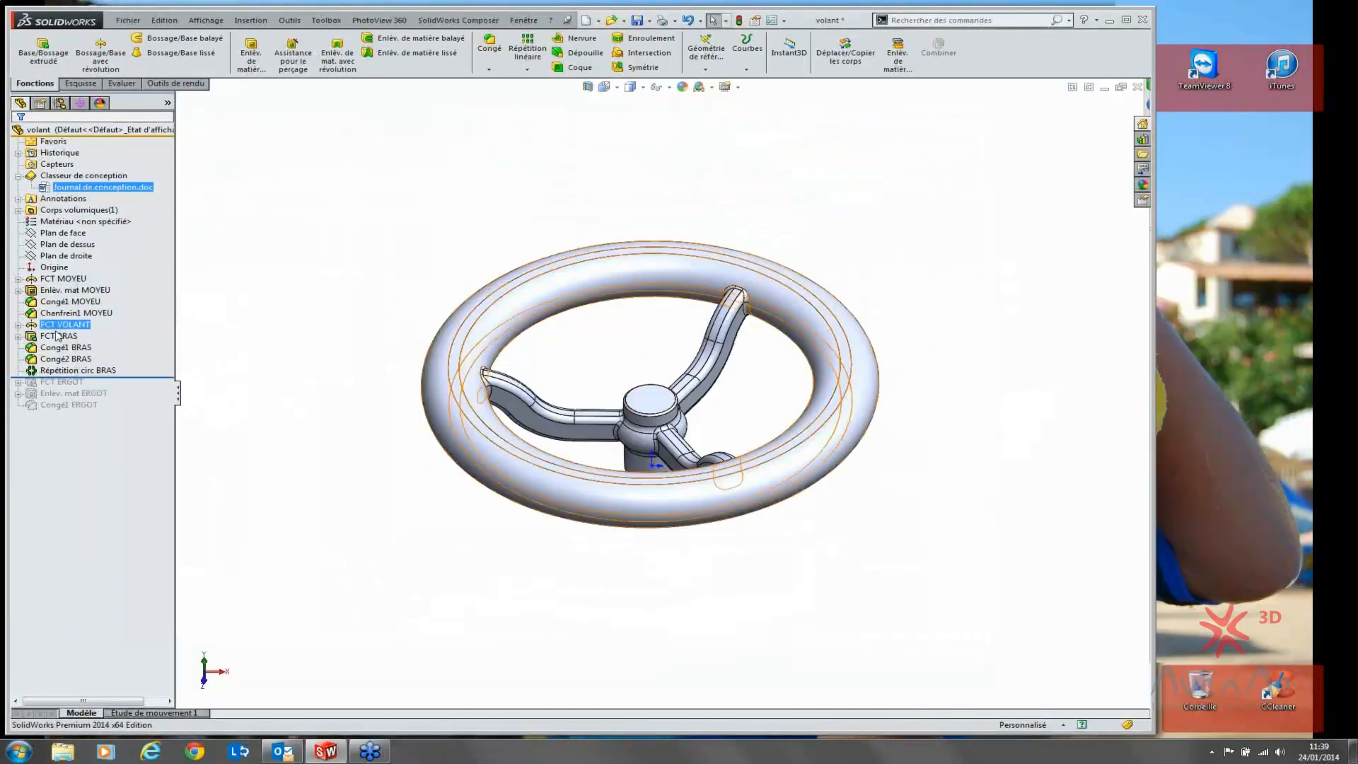
Step: Reopen the design journal and paste the clipboard image of the wheel with its three arms on a new page
double_click(73, 187)
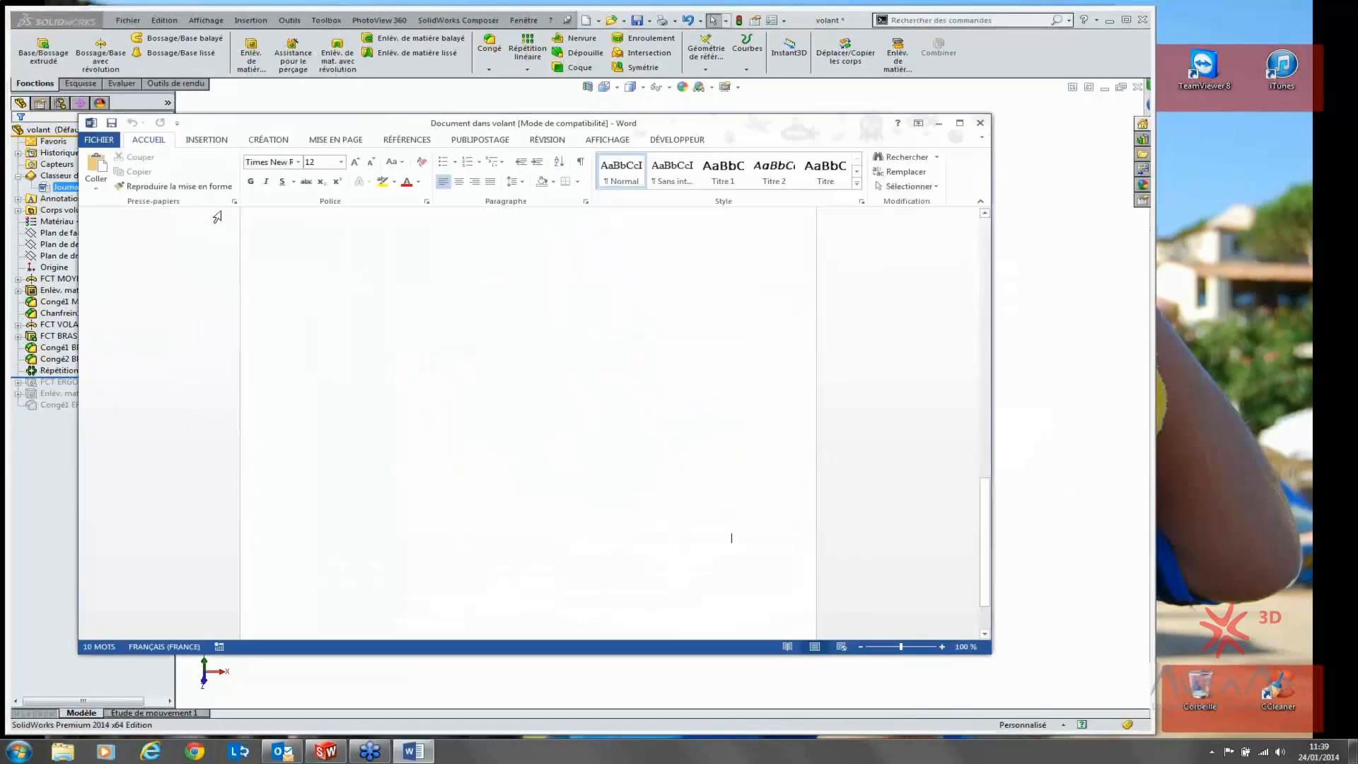
key("ctrl+v")
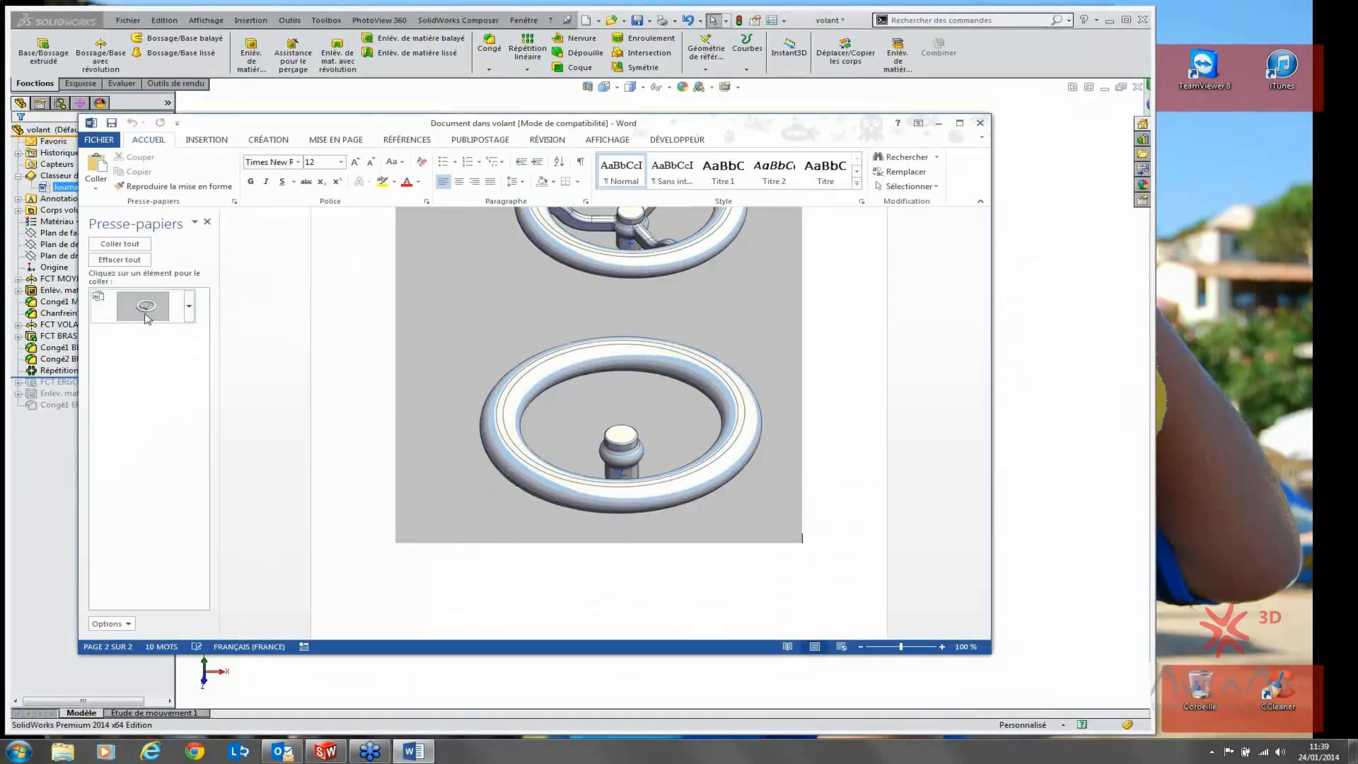
left_click(145, 316)
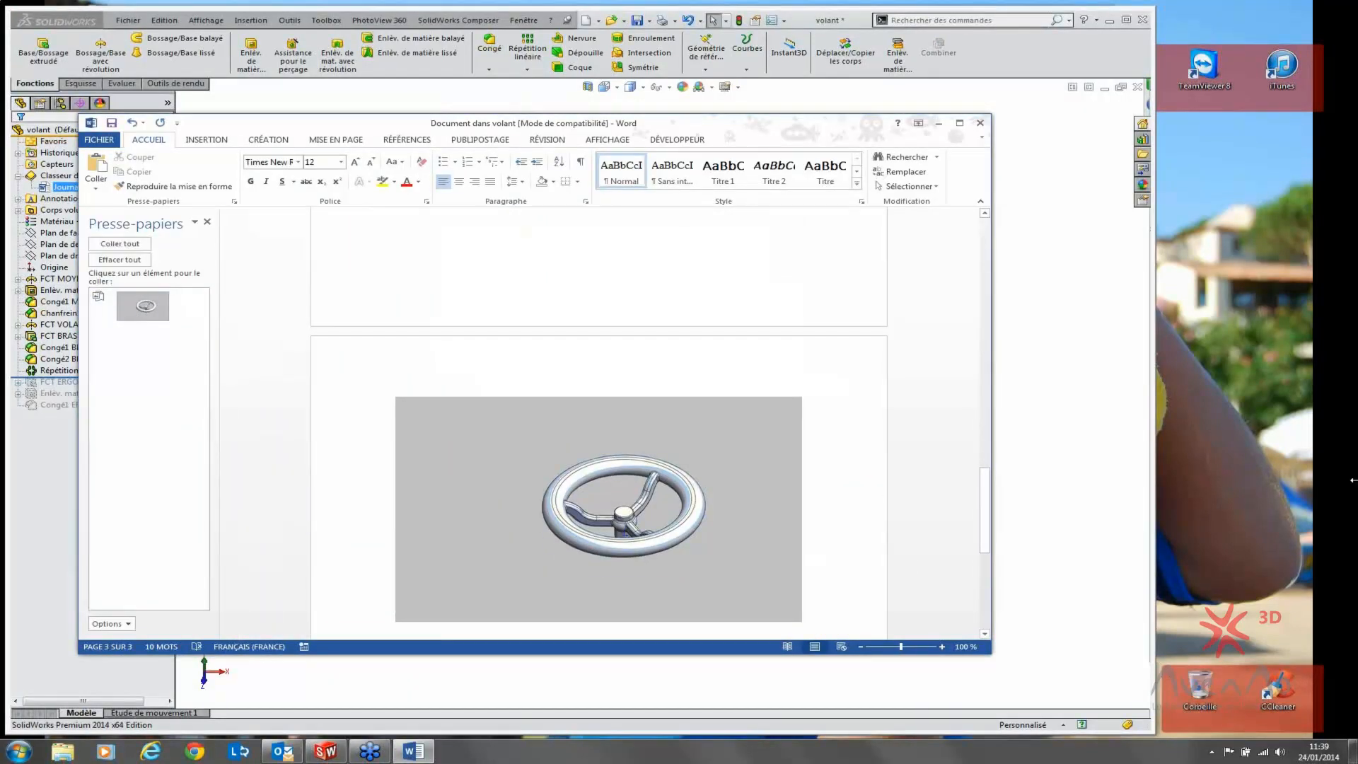
left_click(1349, 370)
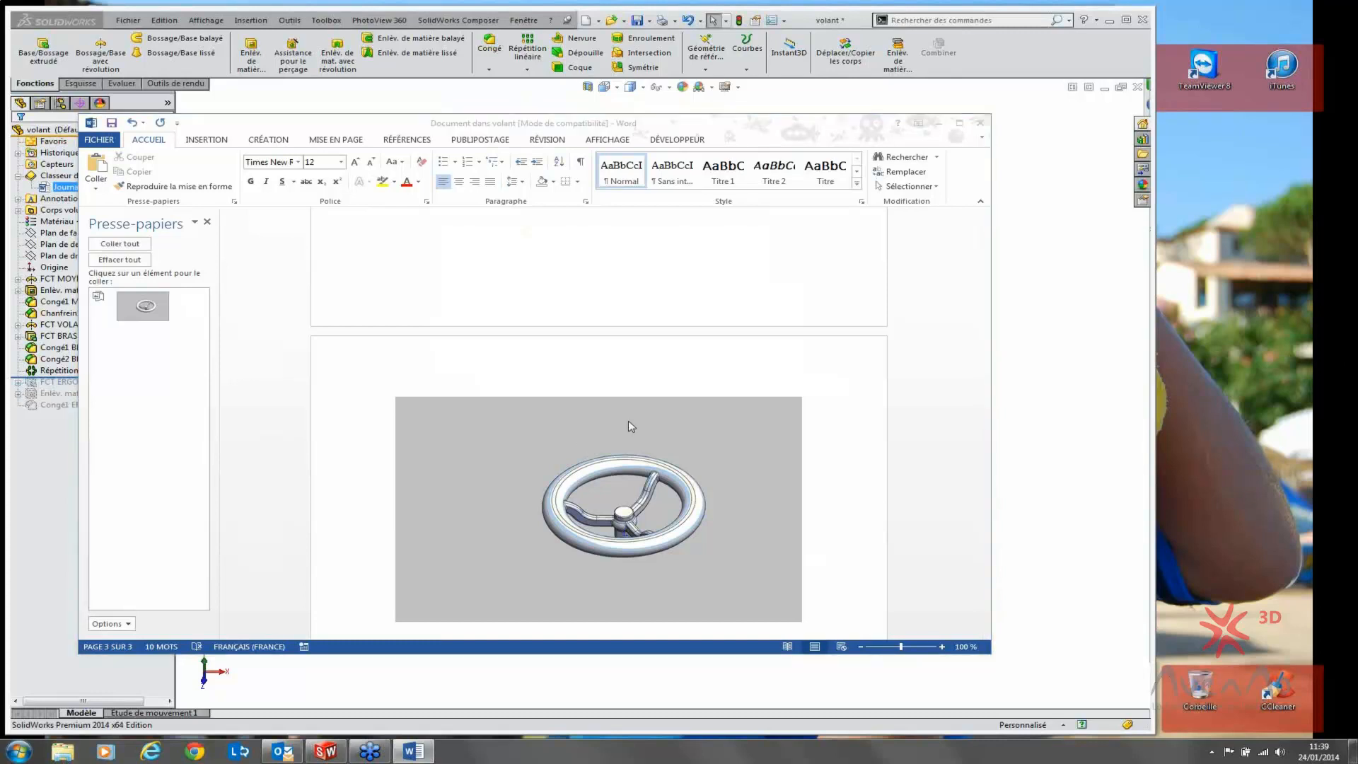
left_click(750, 457)
scroll(749, 456, "down", 3)
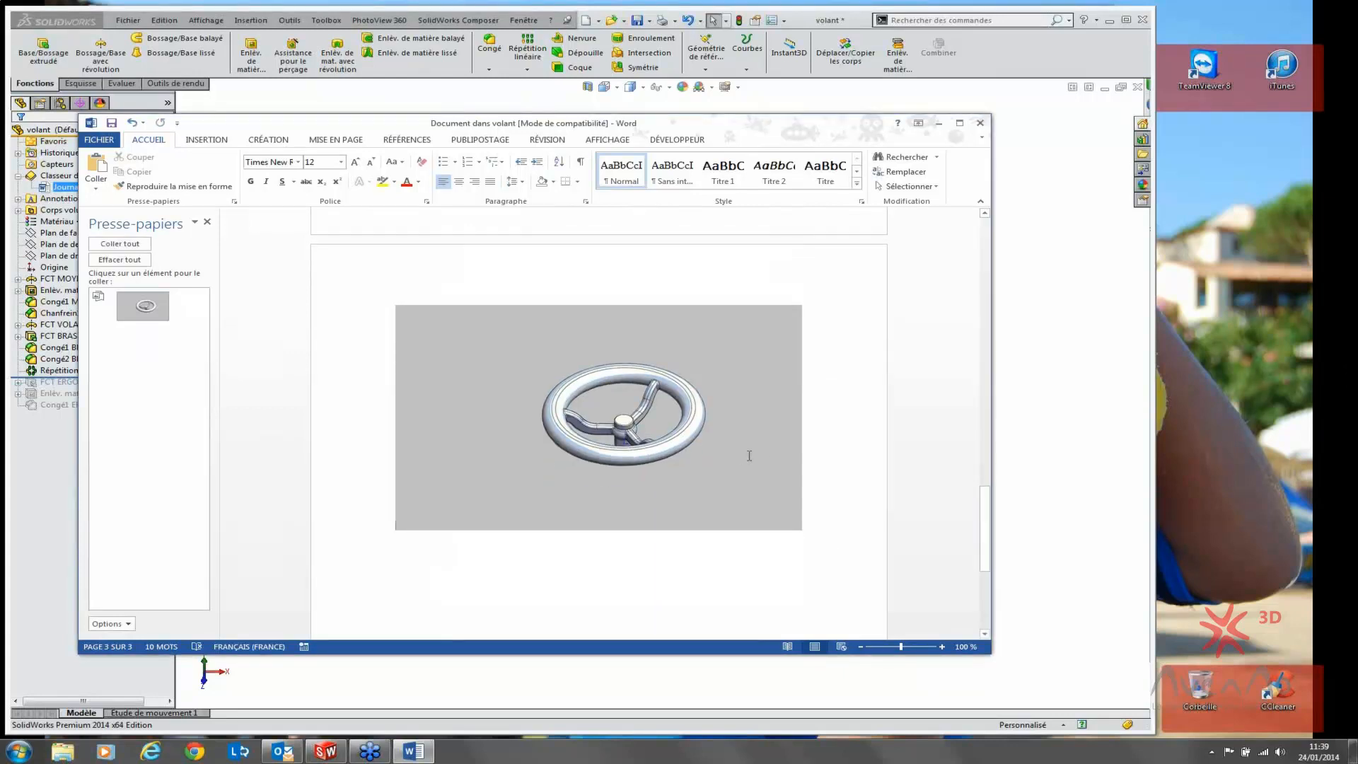
left_click(433, 399)
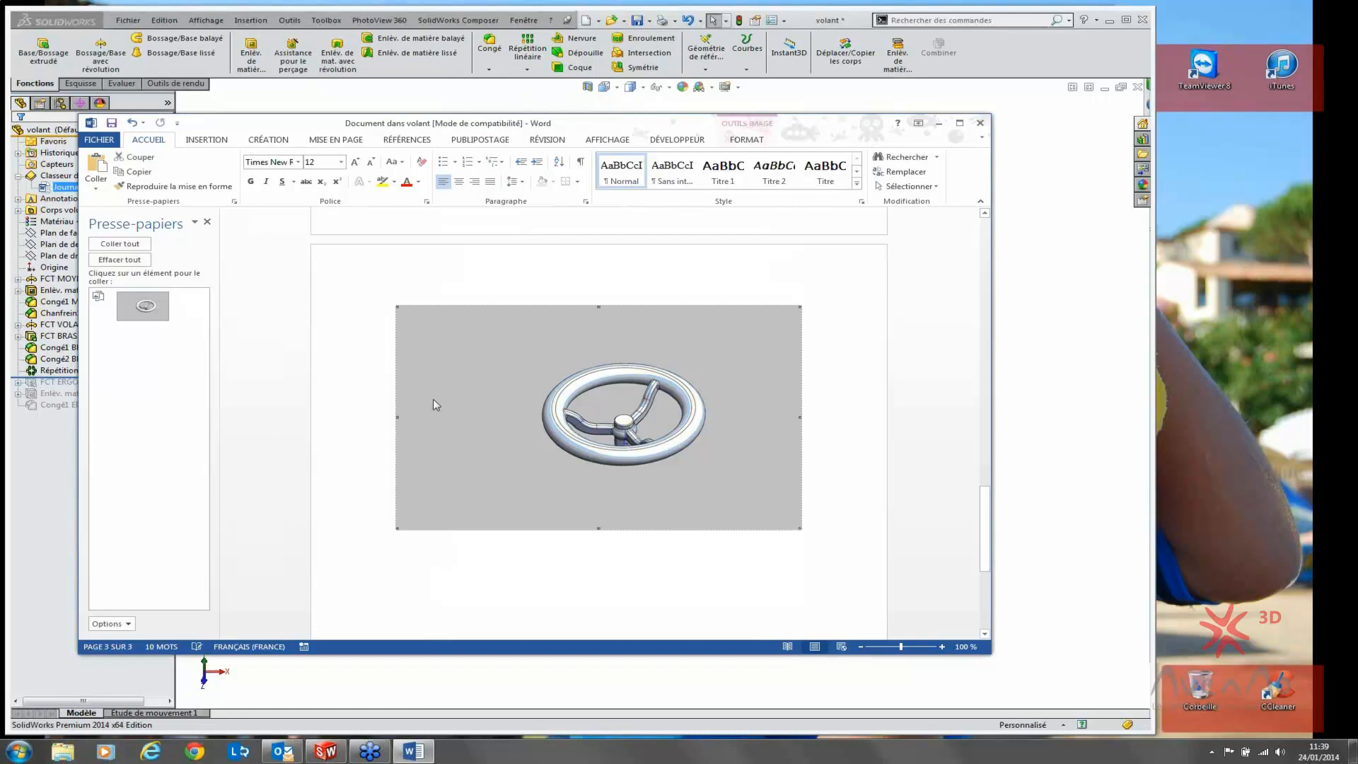
right_click(465, 382)
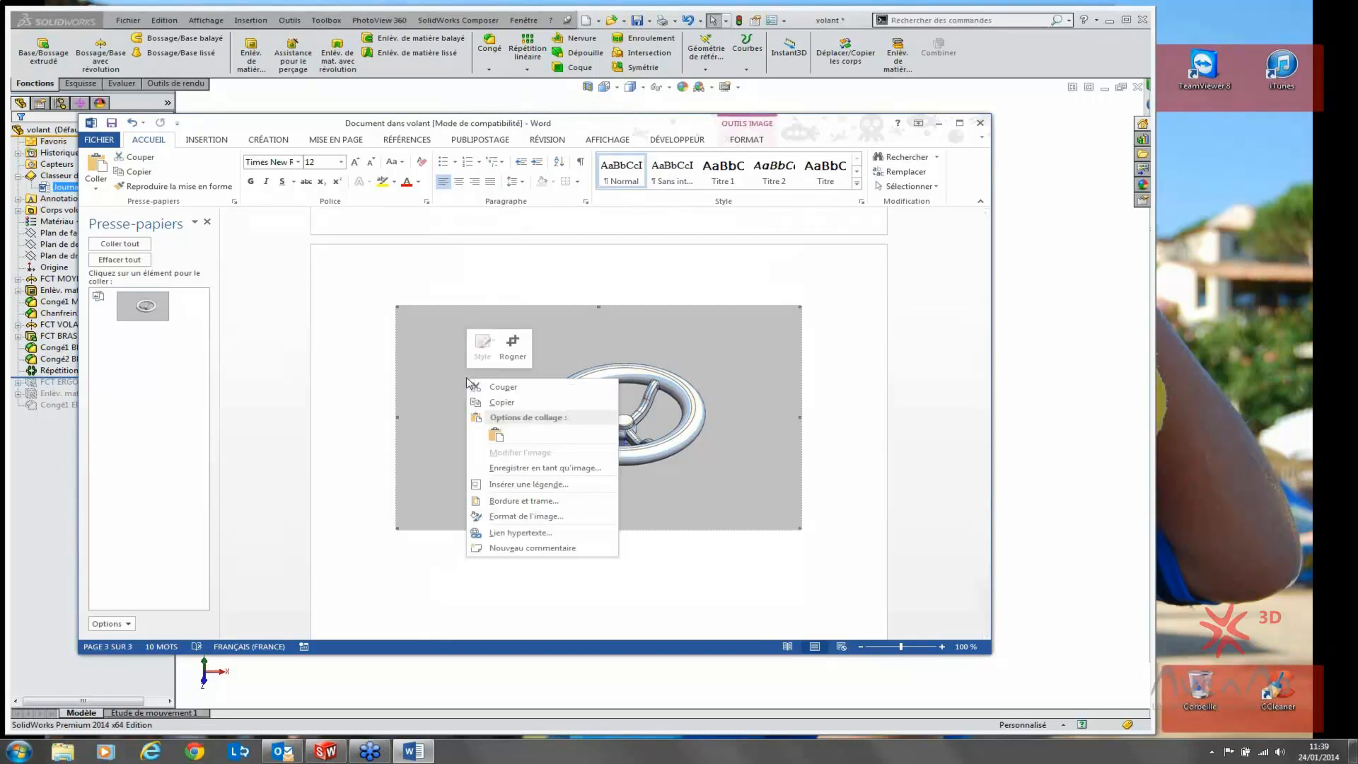
left_click(405, 556)
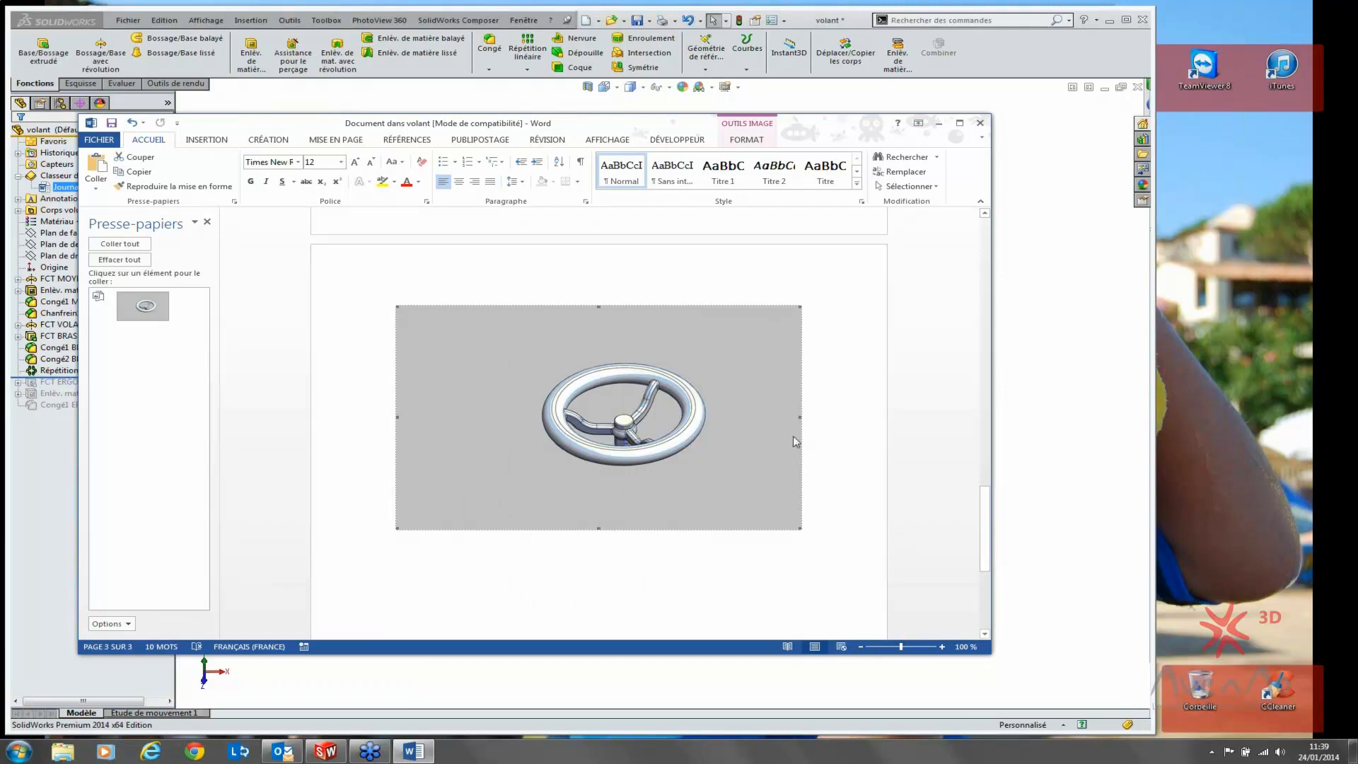
left_click(843, 363)
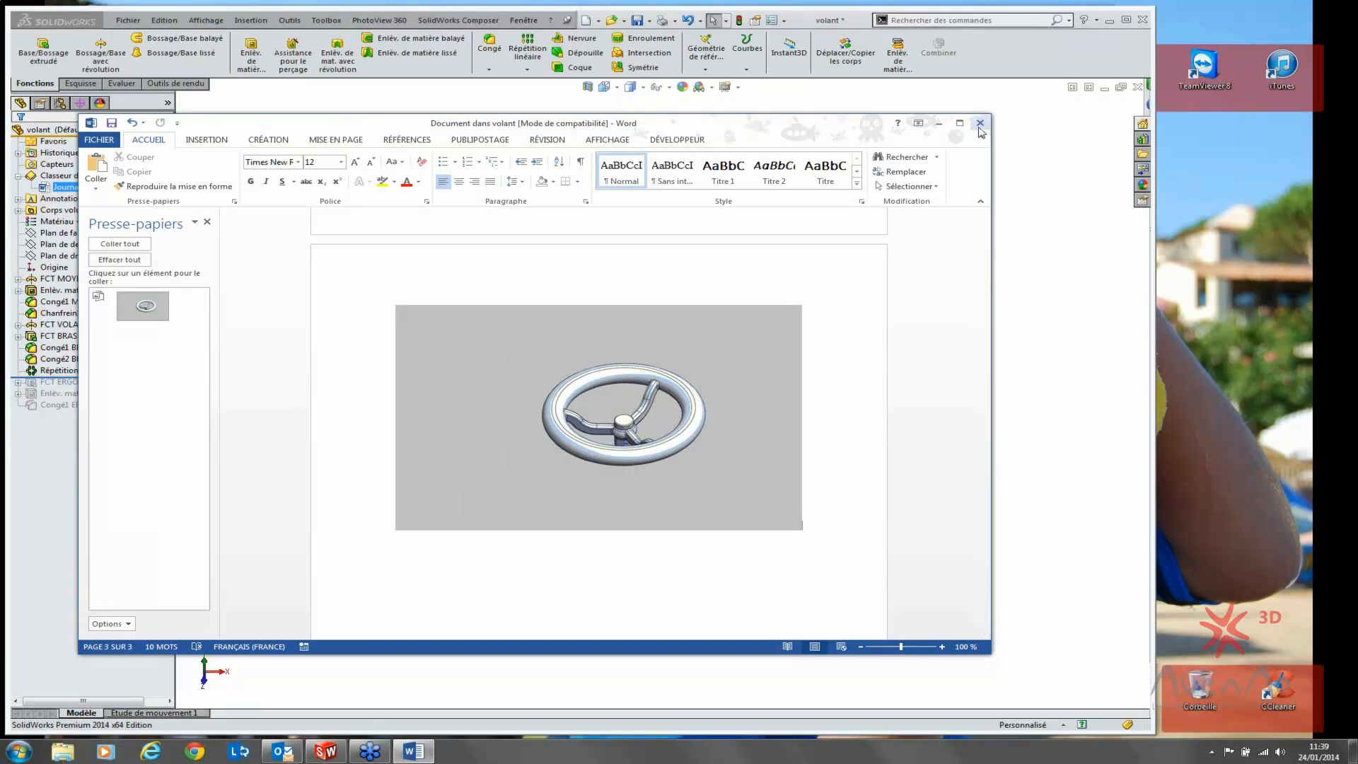
left_click(1346, 370)
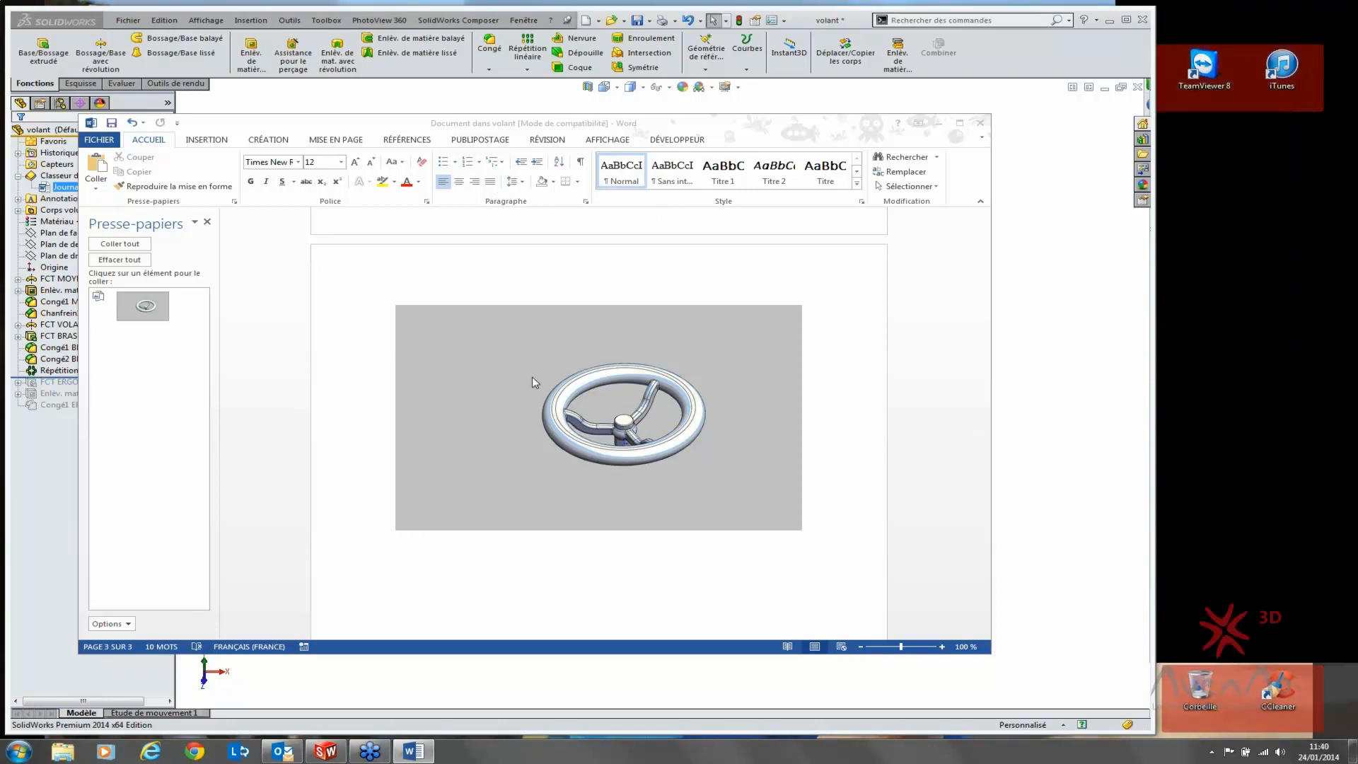
Step: Close the design journal and roll the feature tree forward to the end, below Congé1 ERGOT
left_click(983, 128)
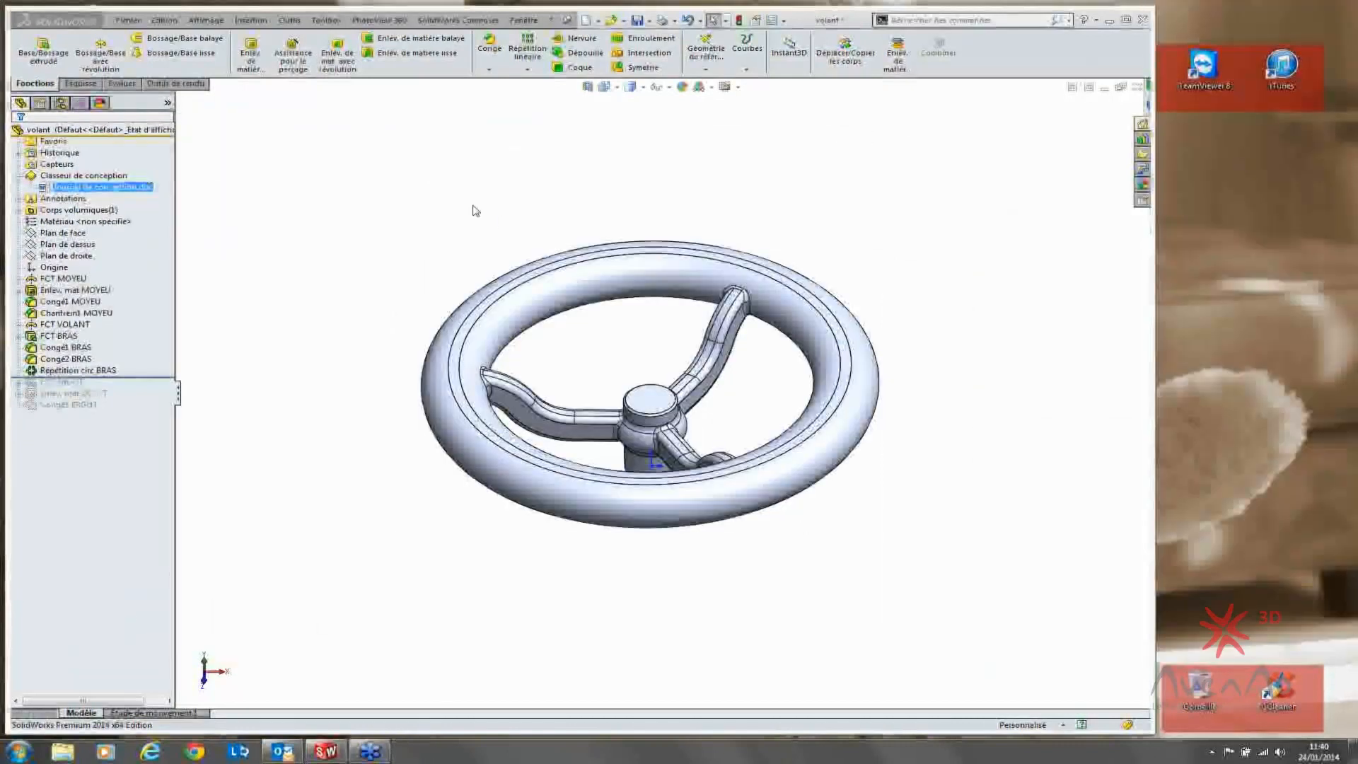
left_click_drag(148, 380, 145, 411)
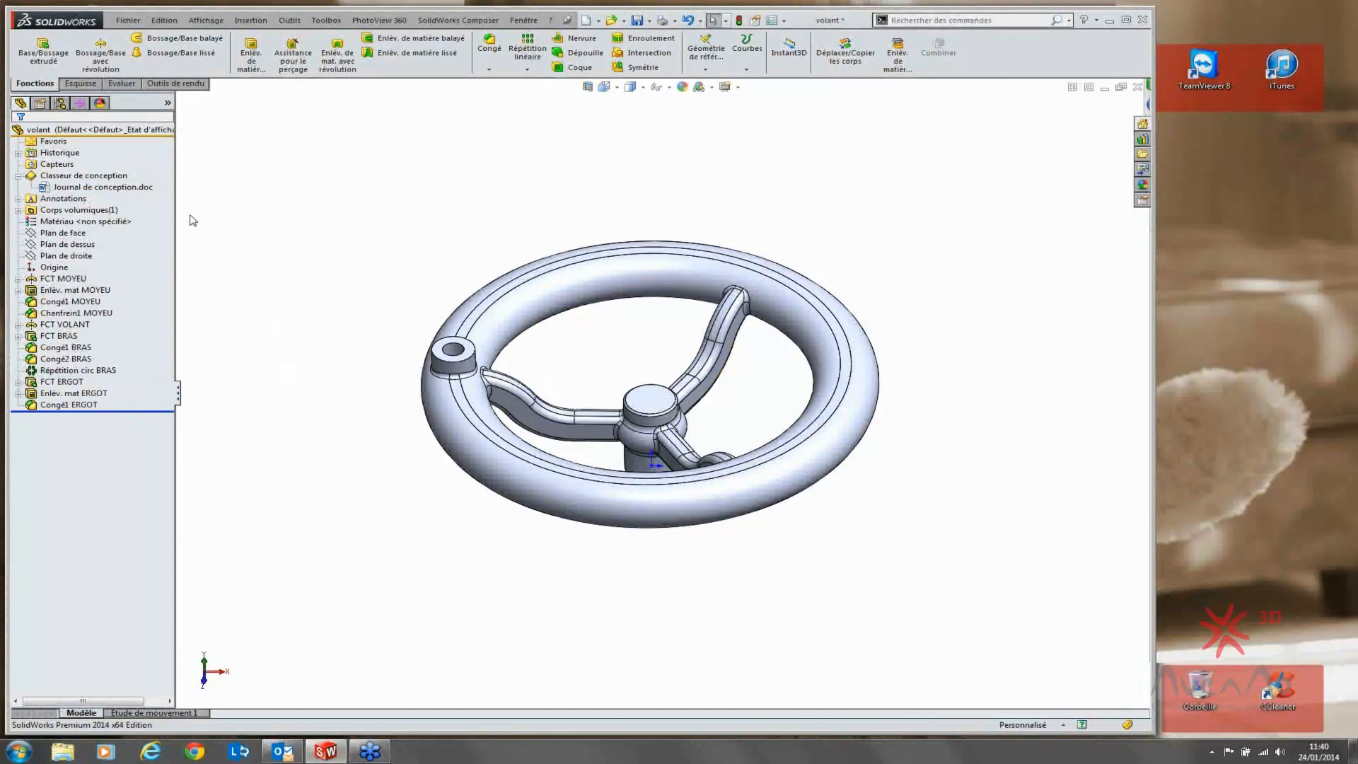
left_click(128, 188)
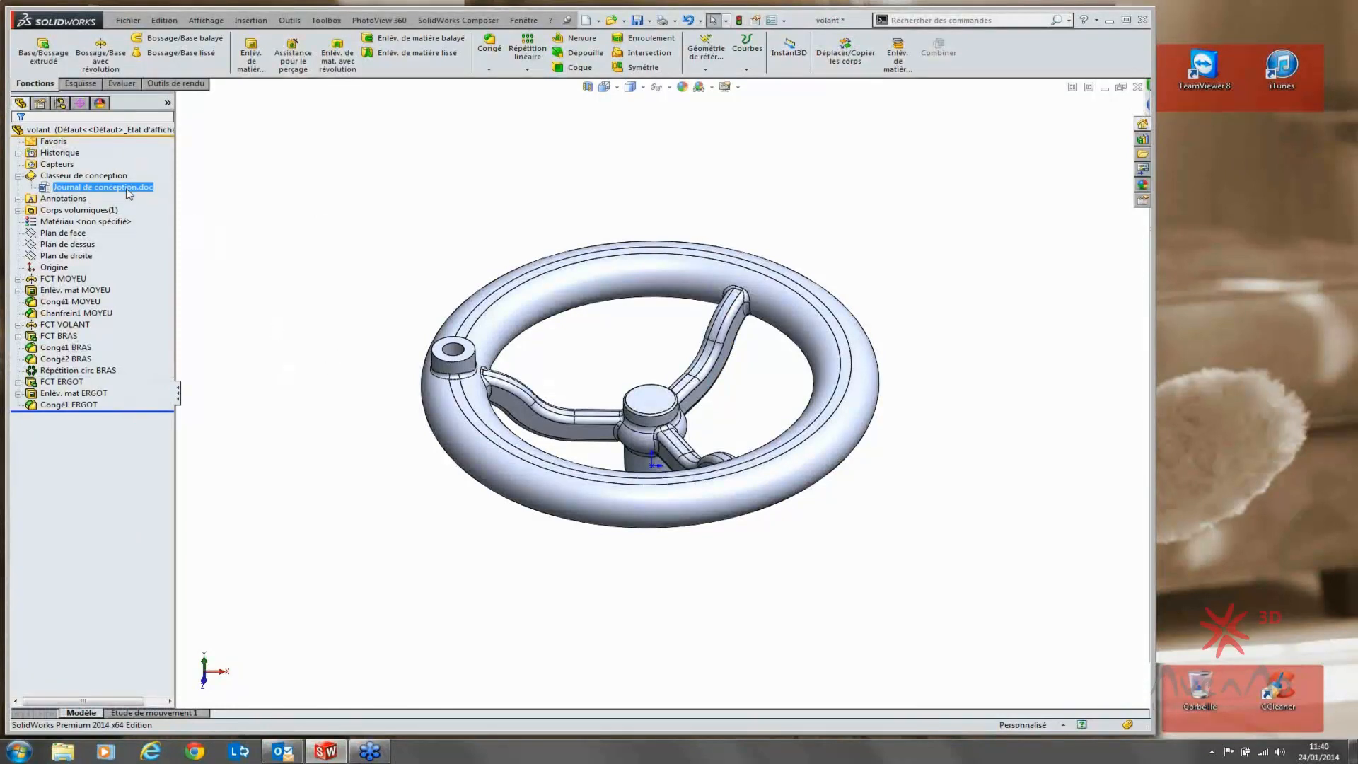
left_click(270, 181)
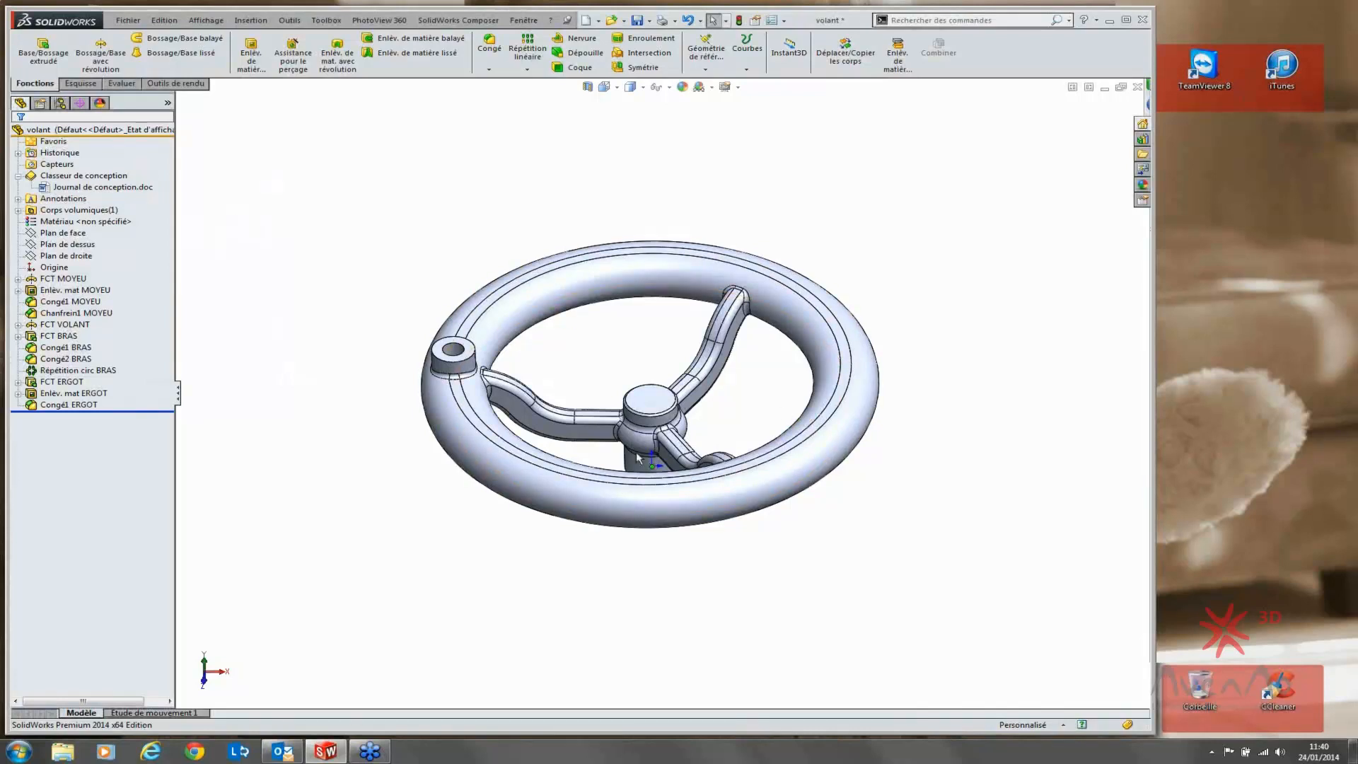
Step: Attach the photo D:\photos\CSC_3084.JPG to the Classeur de conception without linking it
left_click(58, 179)
right_click(58, 180)
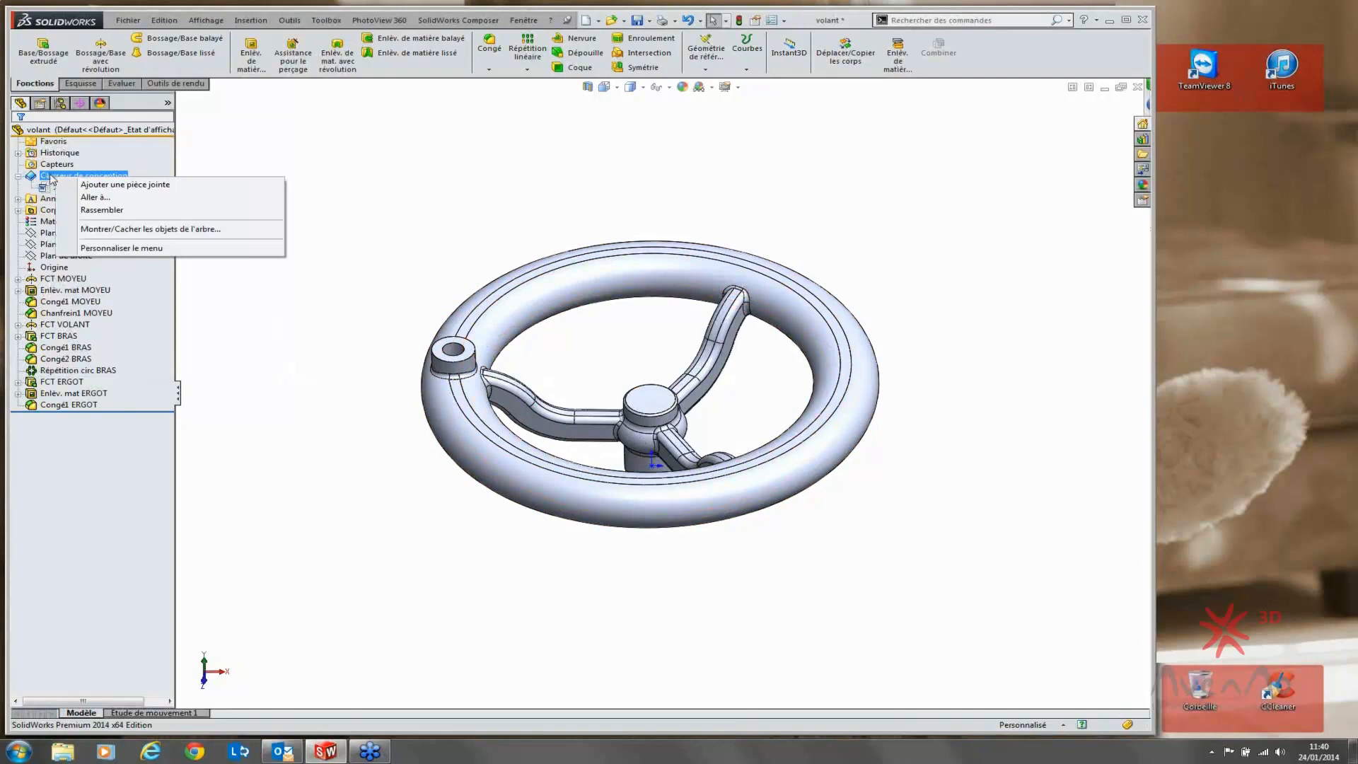
left_click(163, 187)
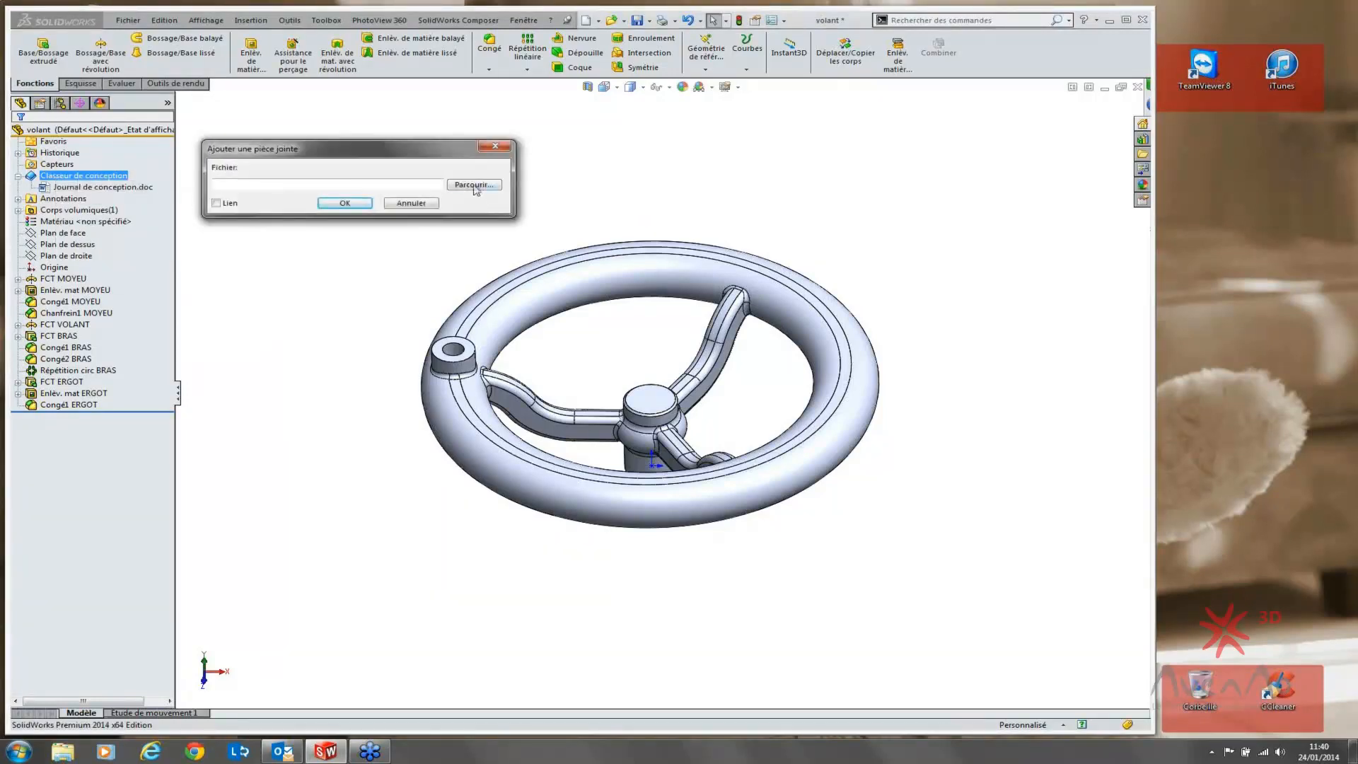
left_click(473, 185)
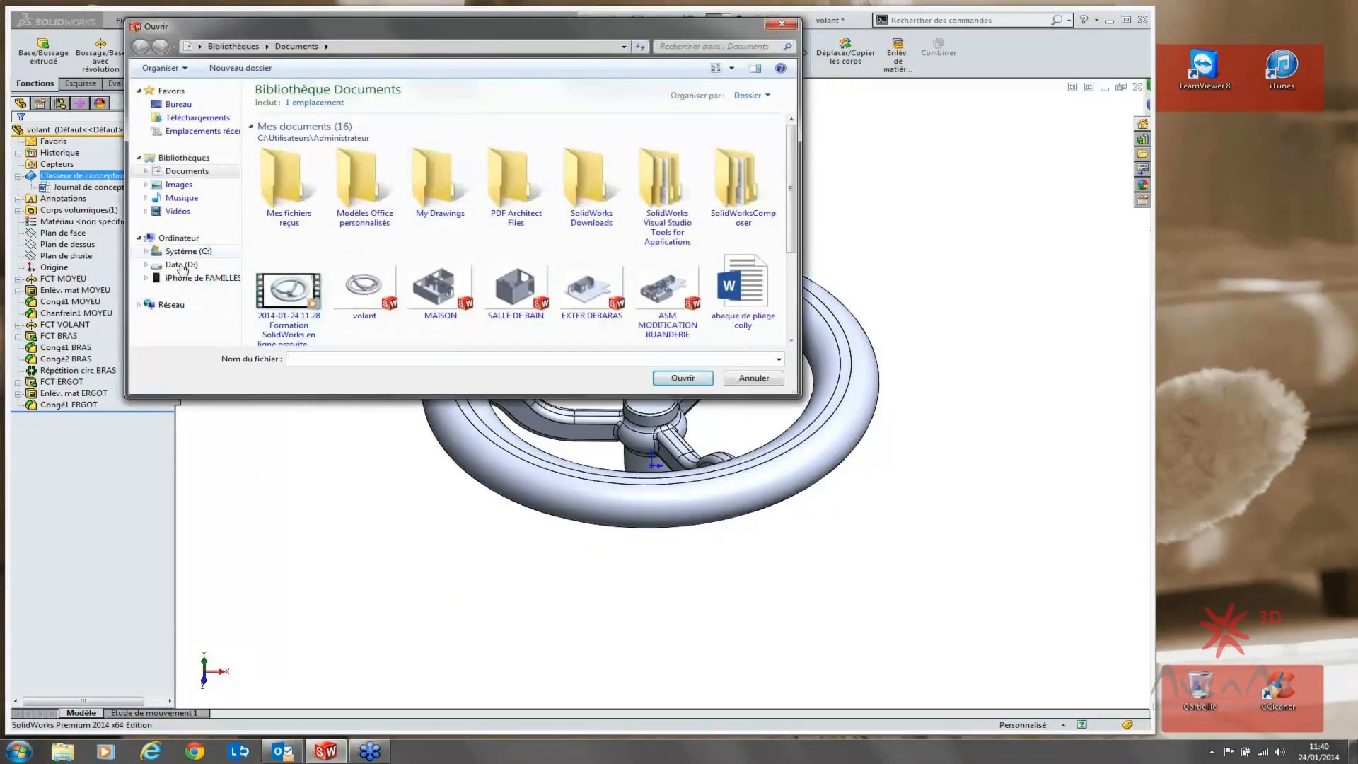
left_click(182, 266)
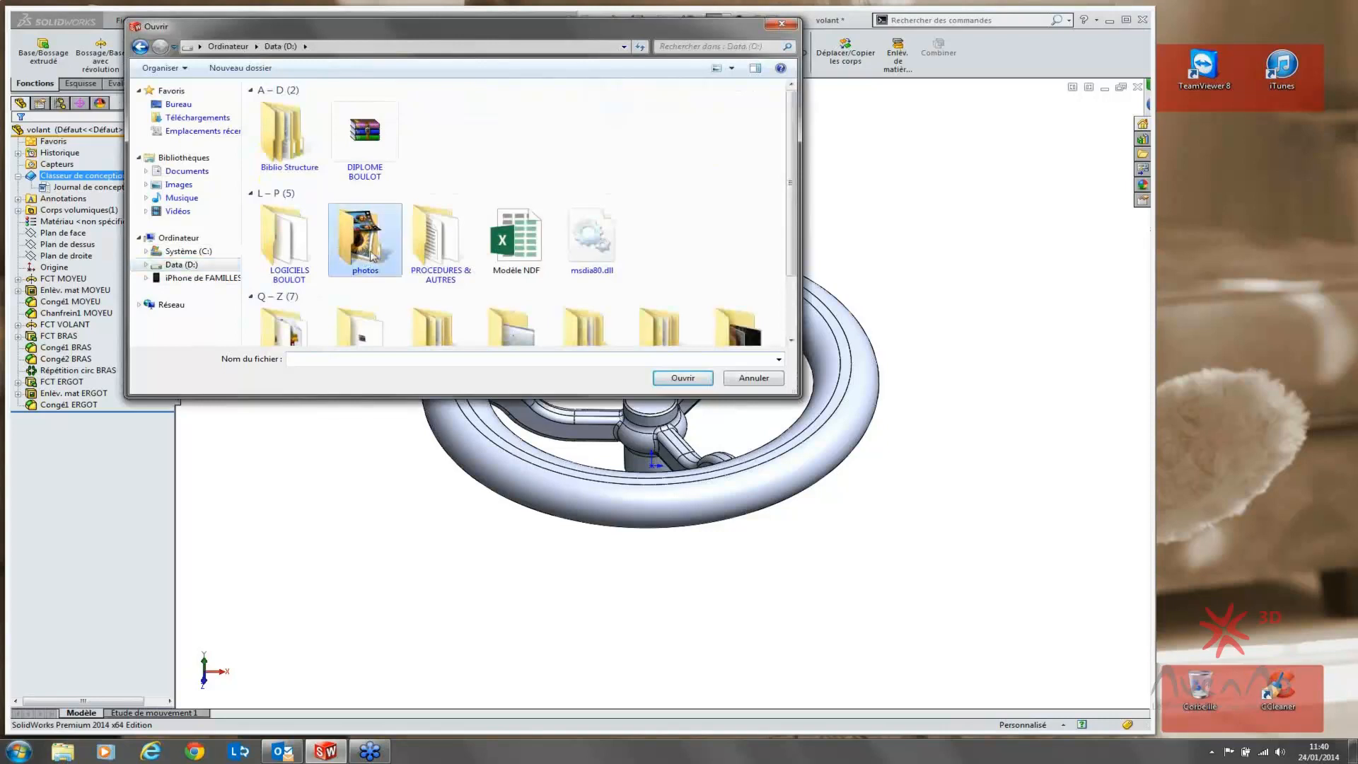
double_click(373, 256)
left_click(496, 106)
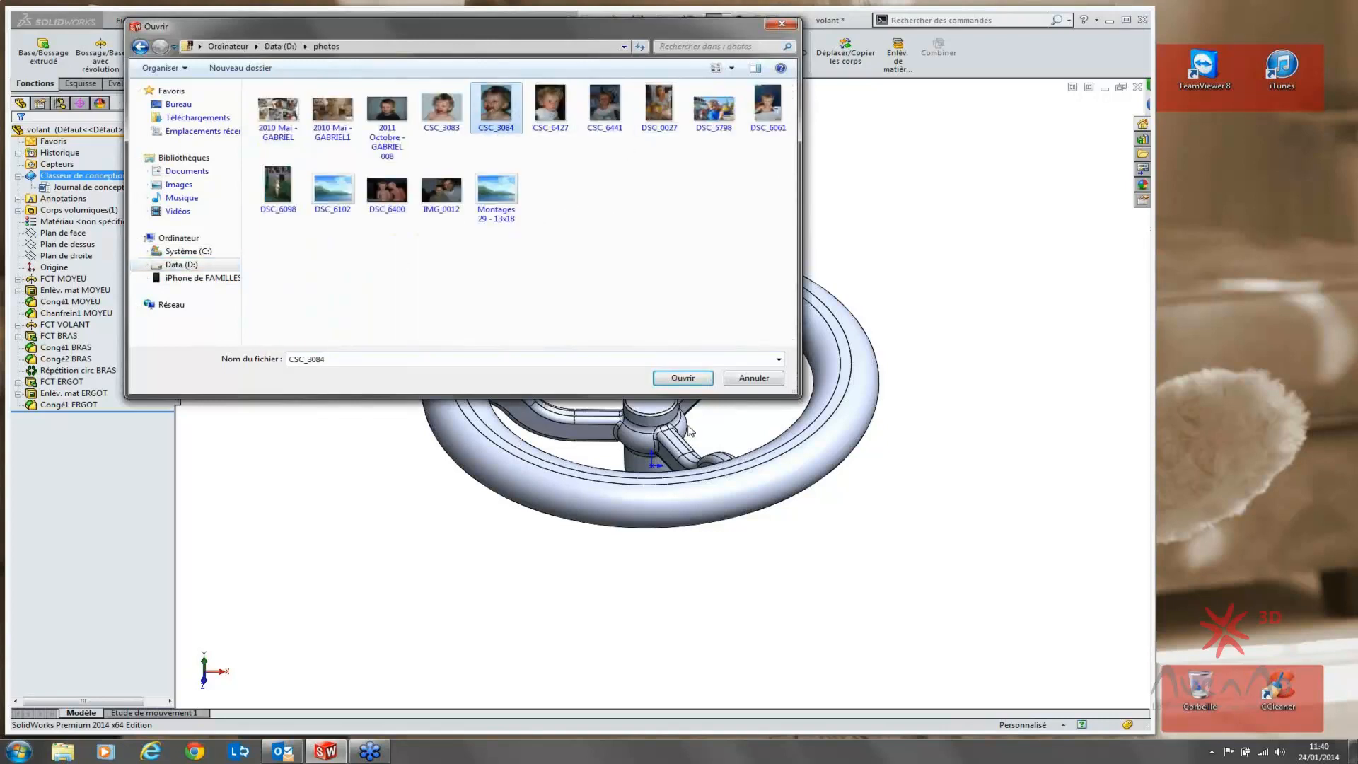
left_click(682, 378)
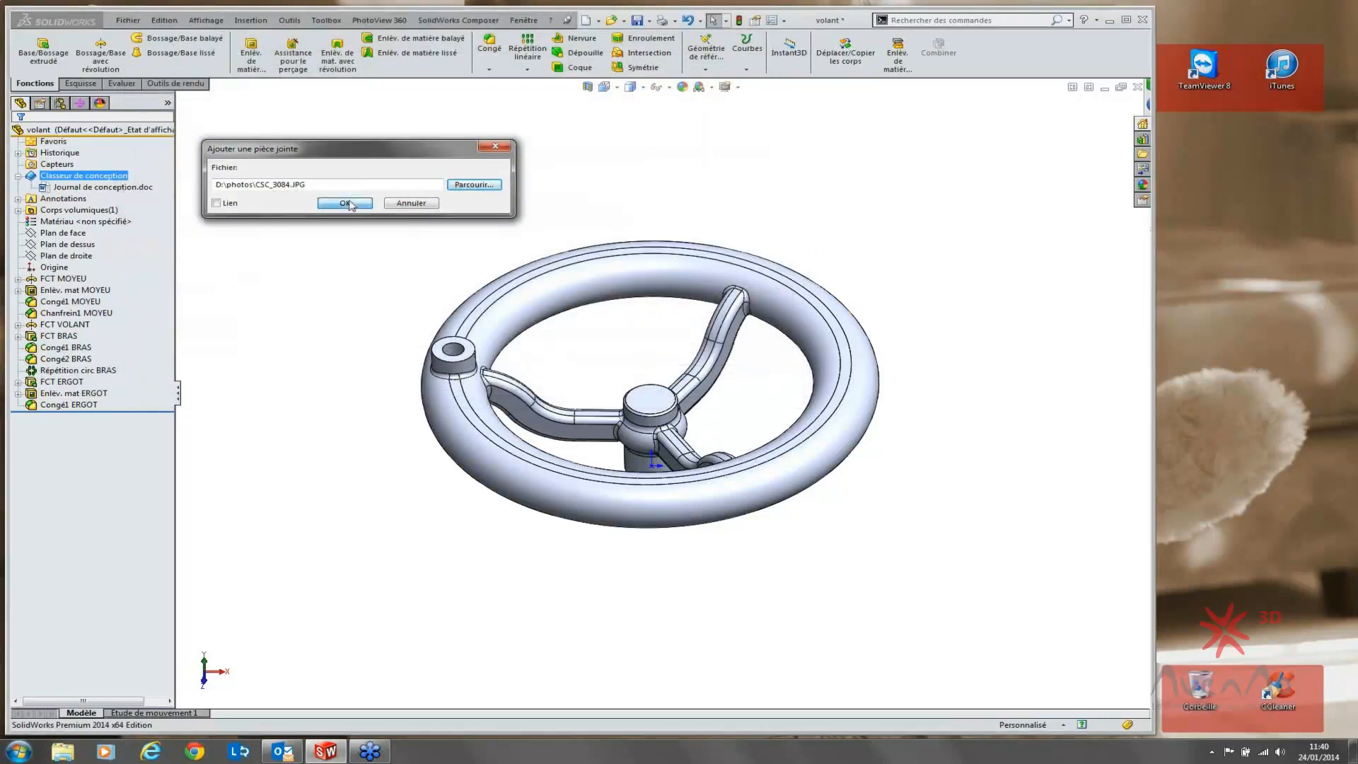
left_click(345, 203)
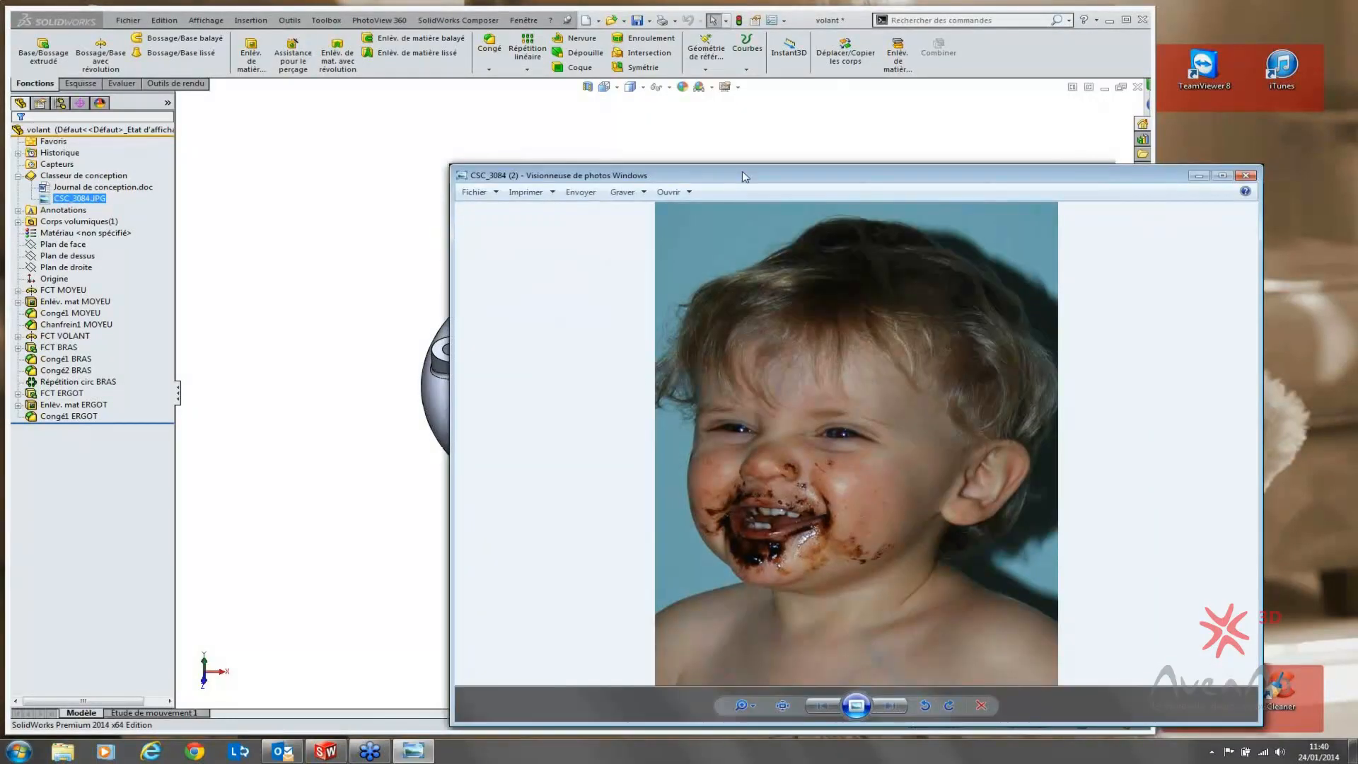
Step: View the attached photo CSC_3084.JPG, close it and collapse the Classeur de conception folder
left_click_drag(744, 176, 519, 118)
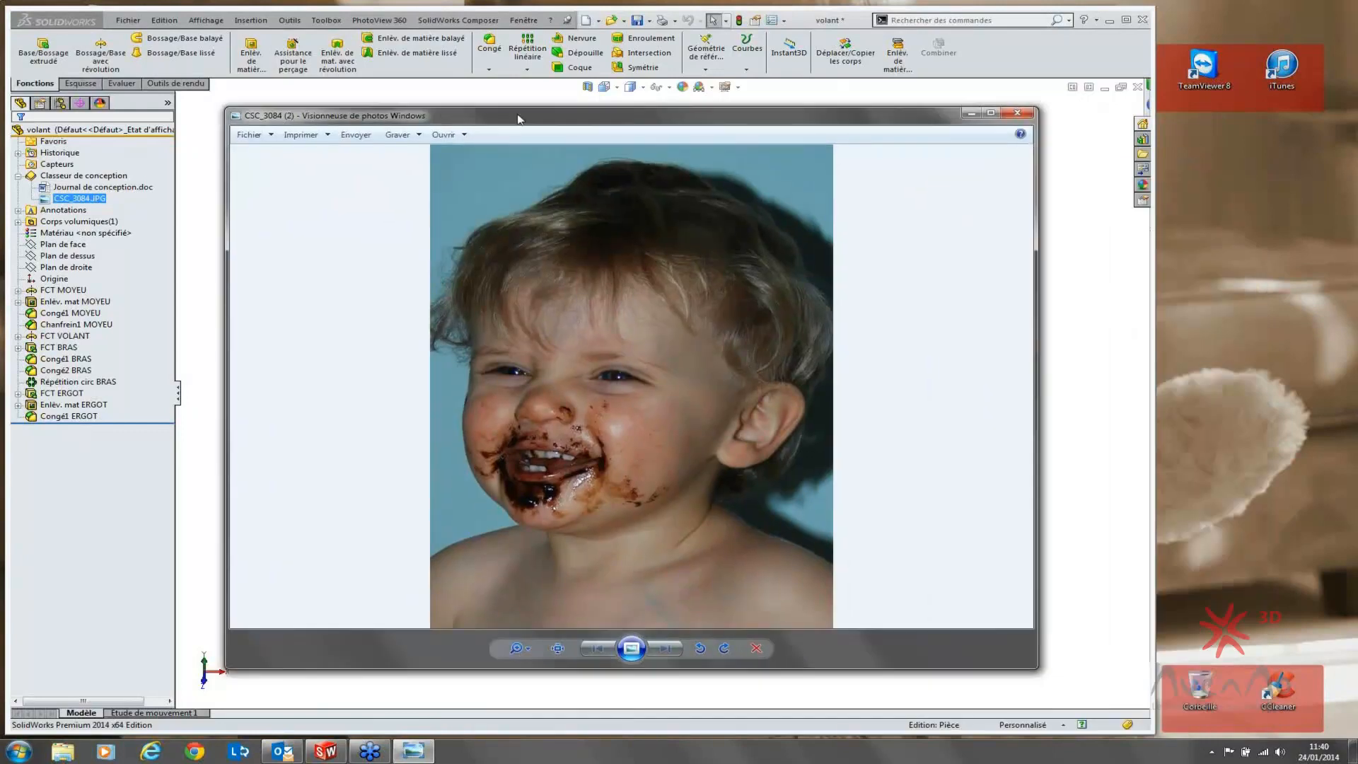
left_click(1019, 113)
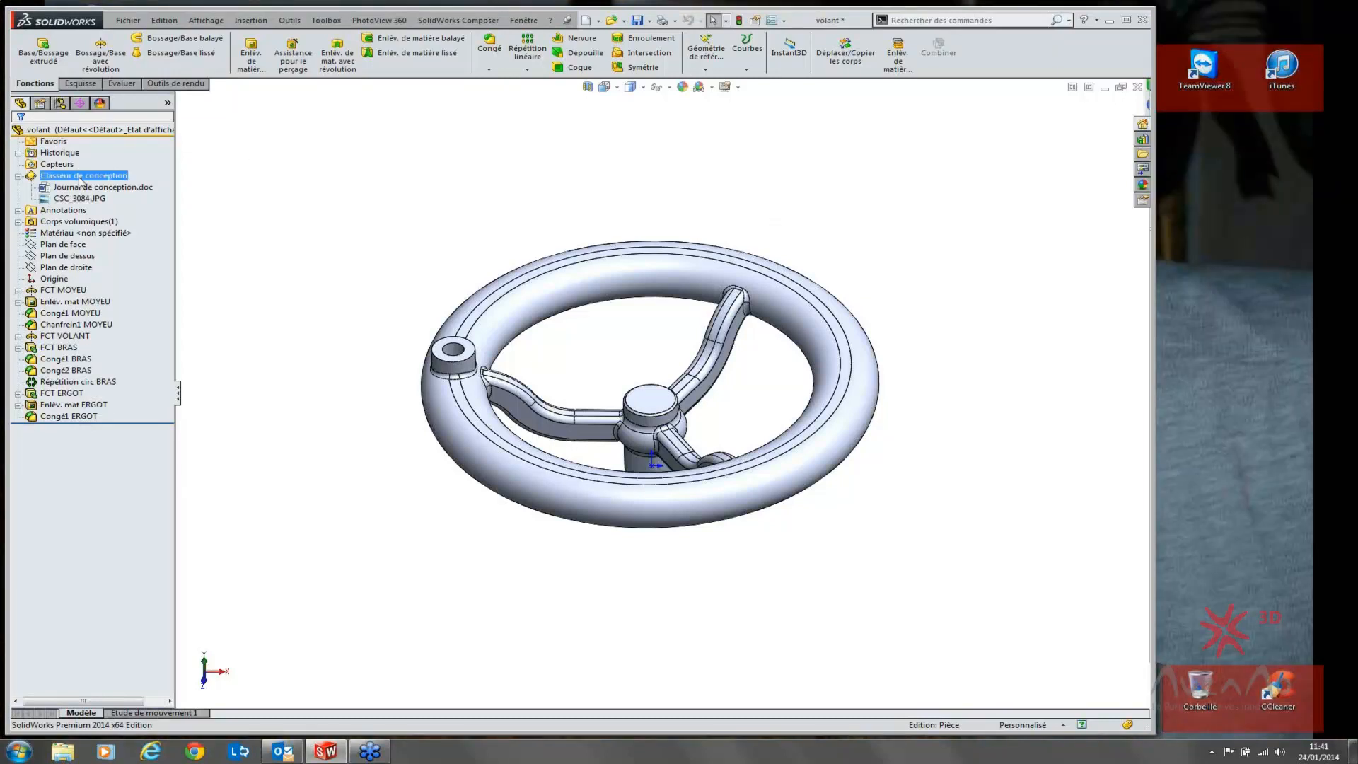
left_click(18, 176)
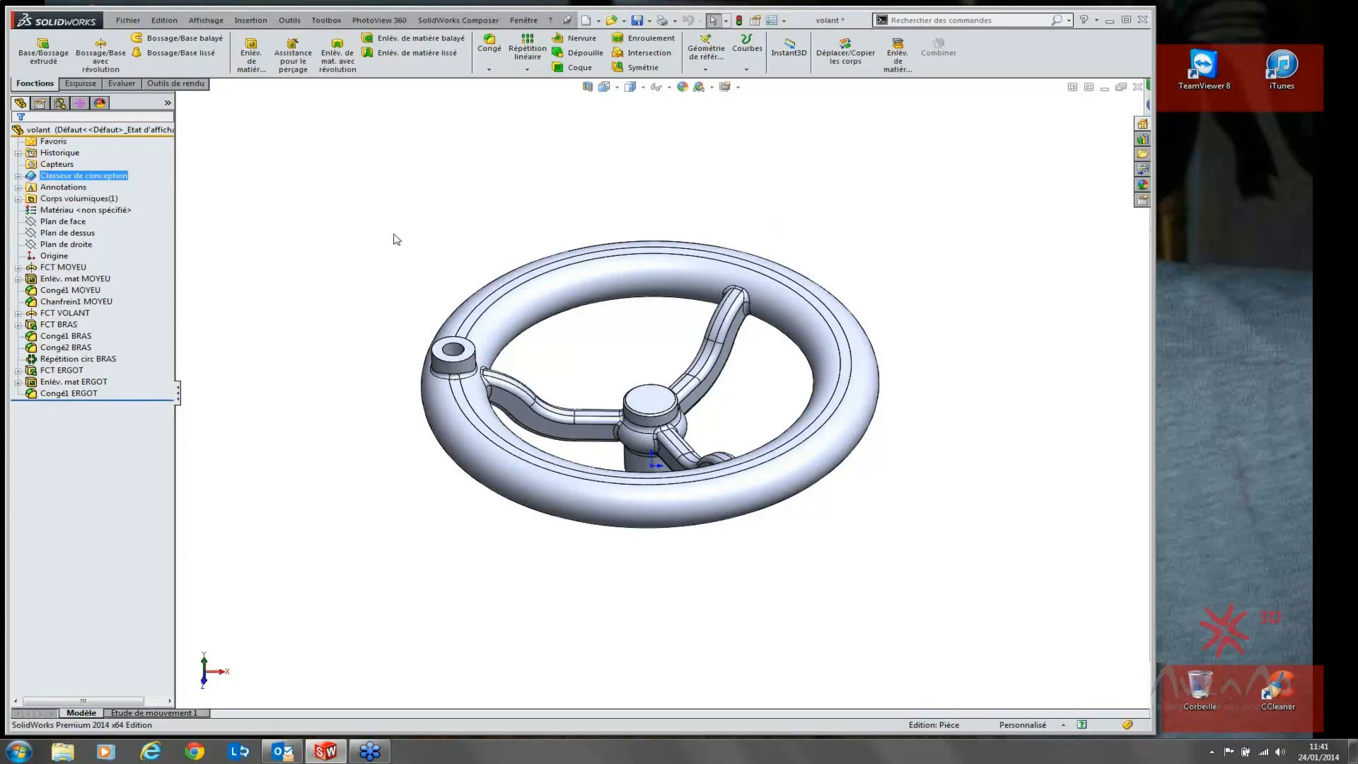
Step: Examine the show/hide settings for tree items in the FeatureManager system options, leaving them without changes
left_click(784, 20)
left_click(802, 33)
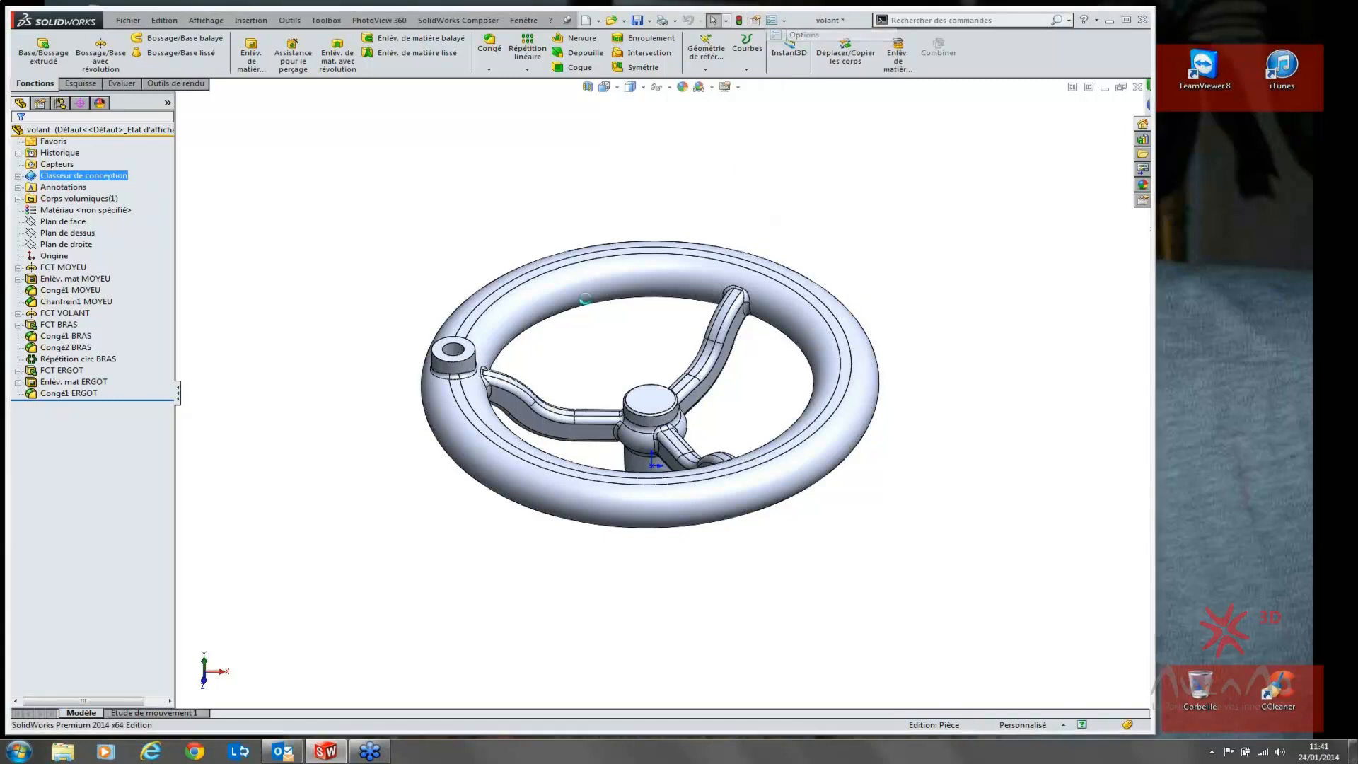
left_click(303, 269)
left_click(302, 278)
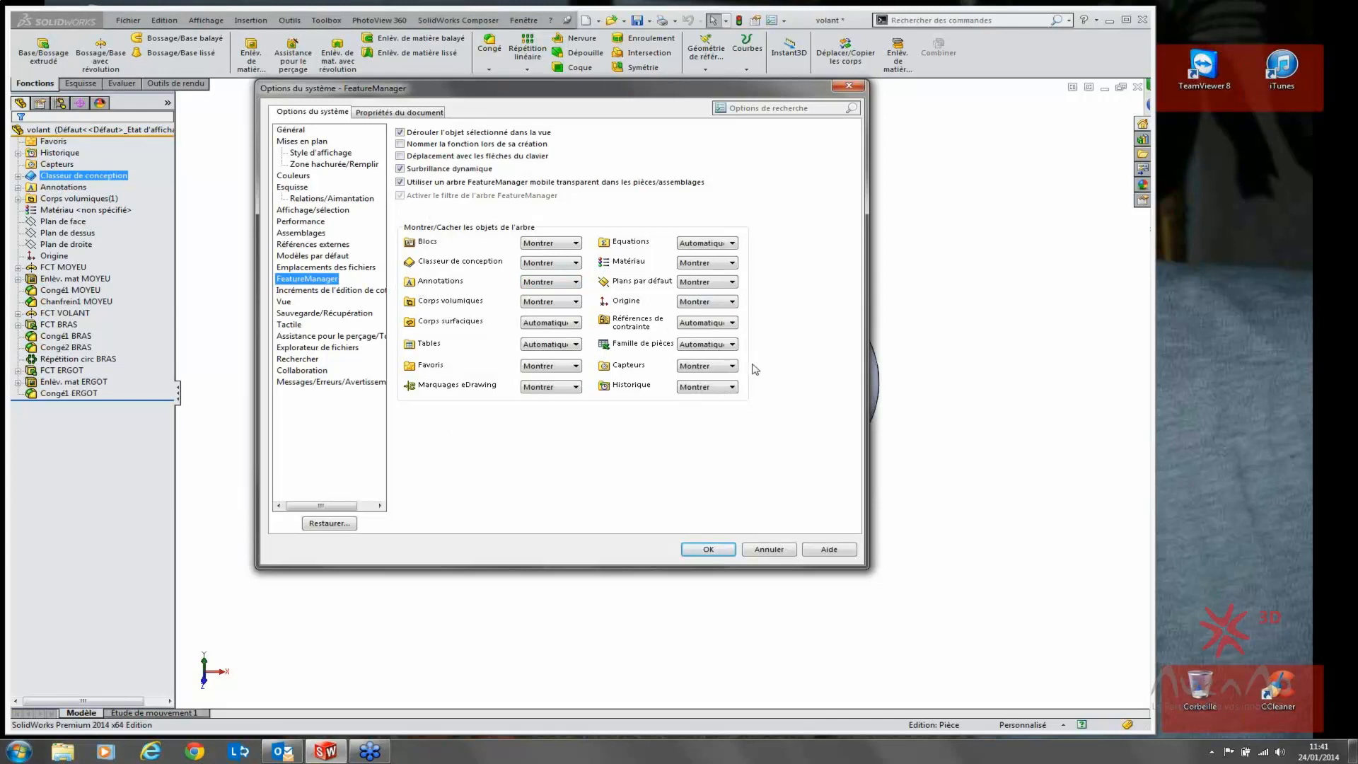
left_click(1350, 362)
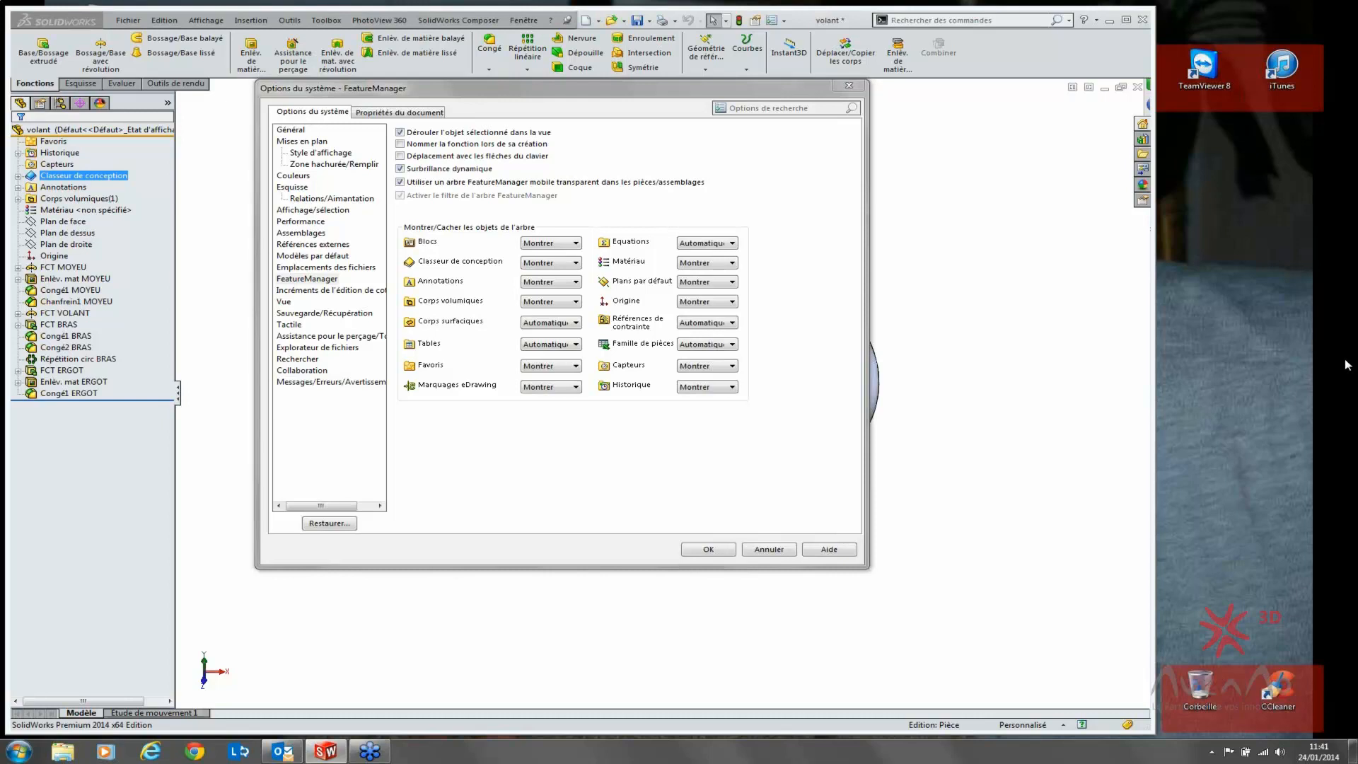
left_click(849, 86)
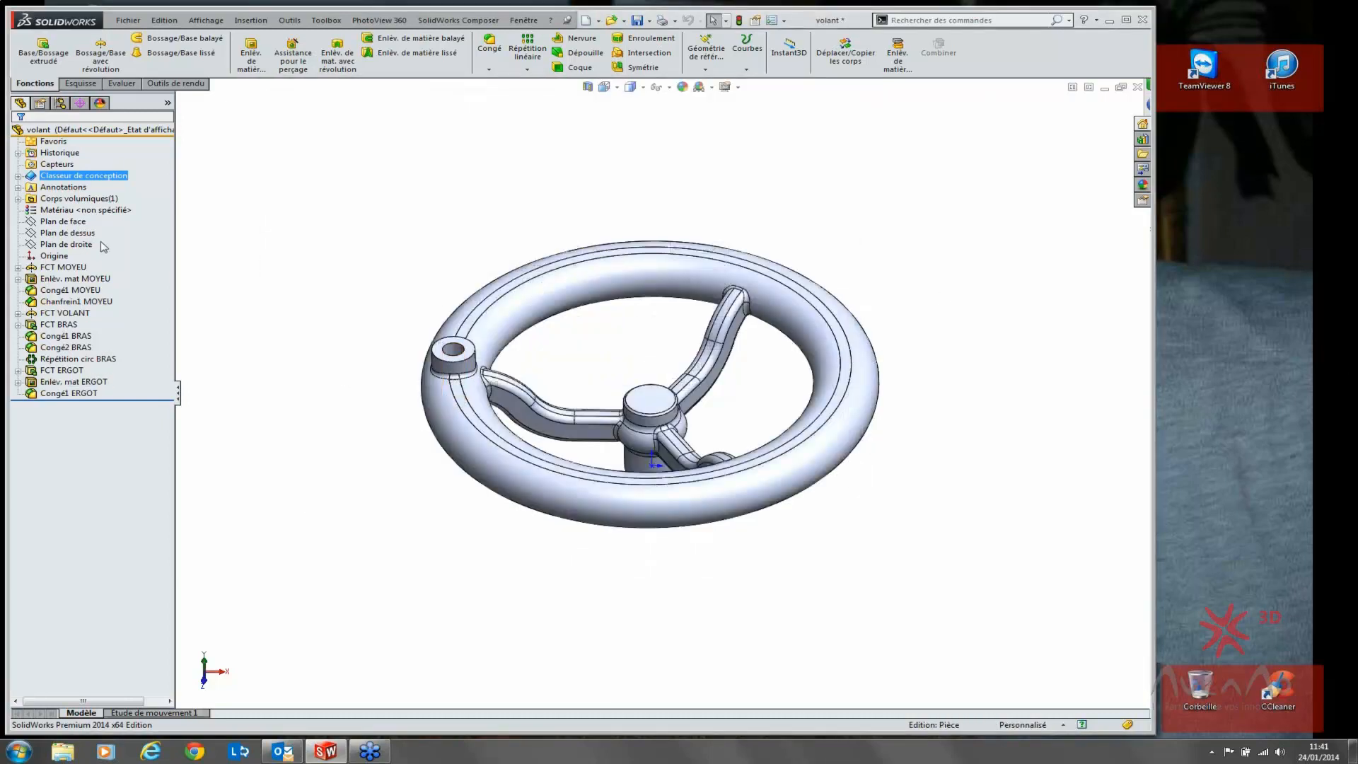
Step: Open Journal de conception.doc from the design binder, look at its Save As options and close it without saving a copy
left_click(18, 176)
left_click(86, 188)
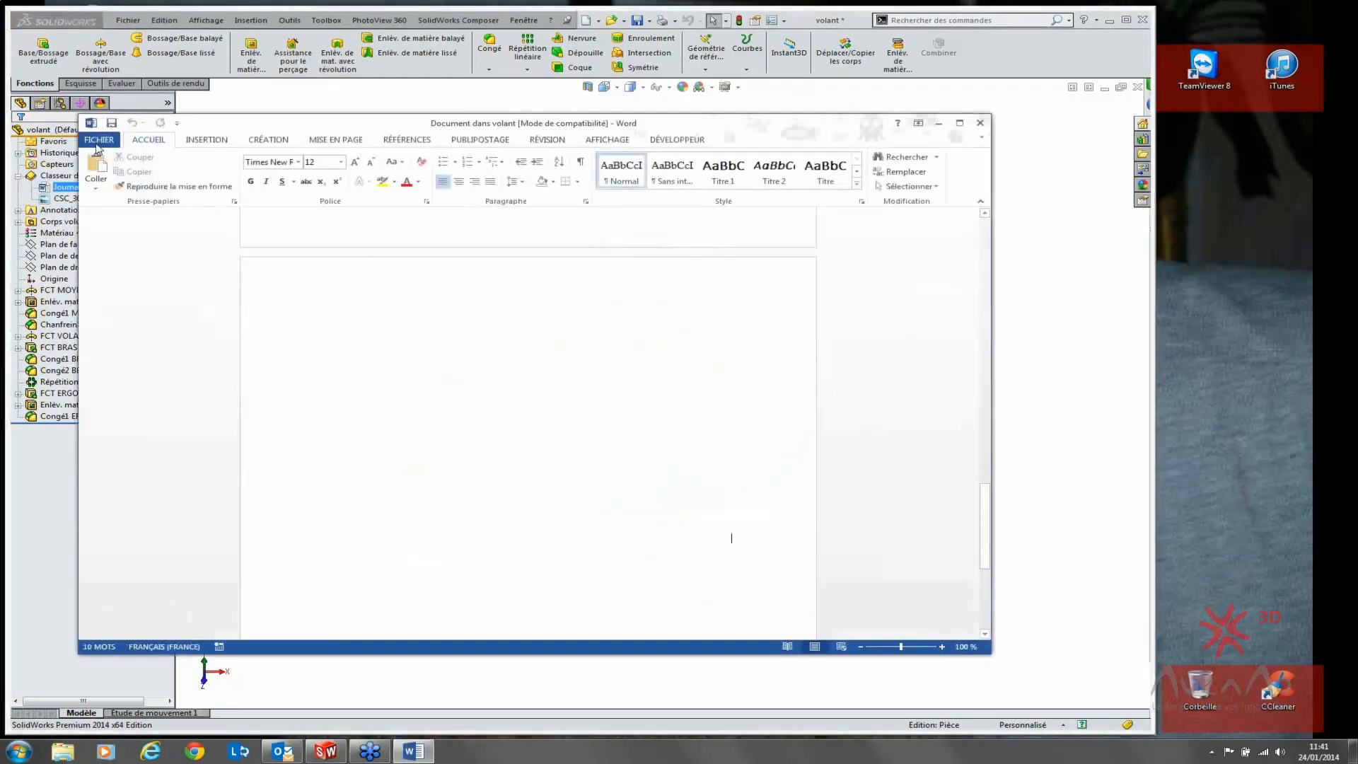
left_click(98, 139)
left_click(123, 269)
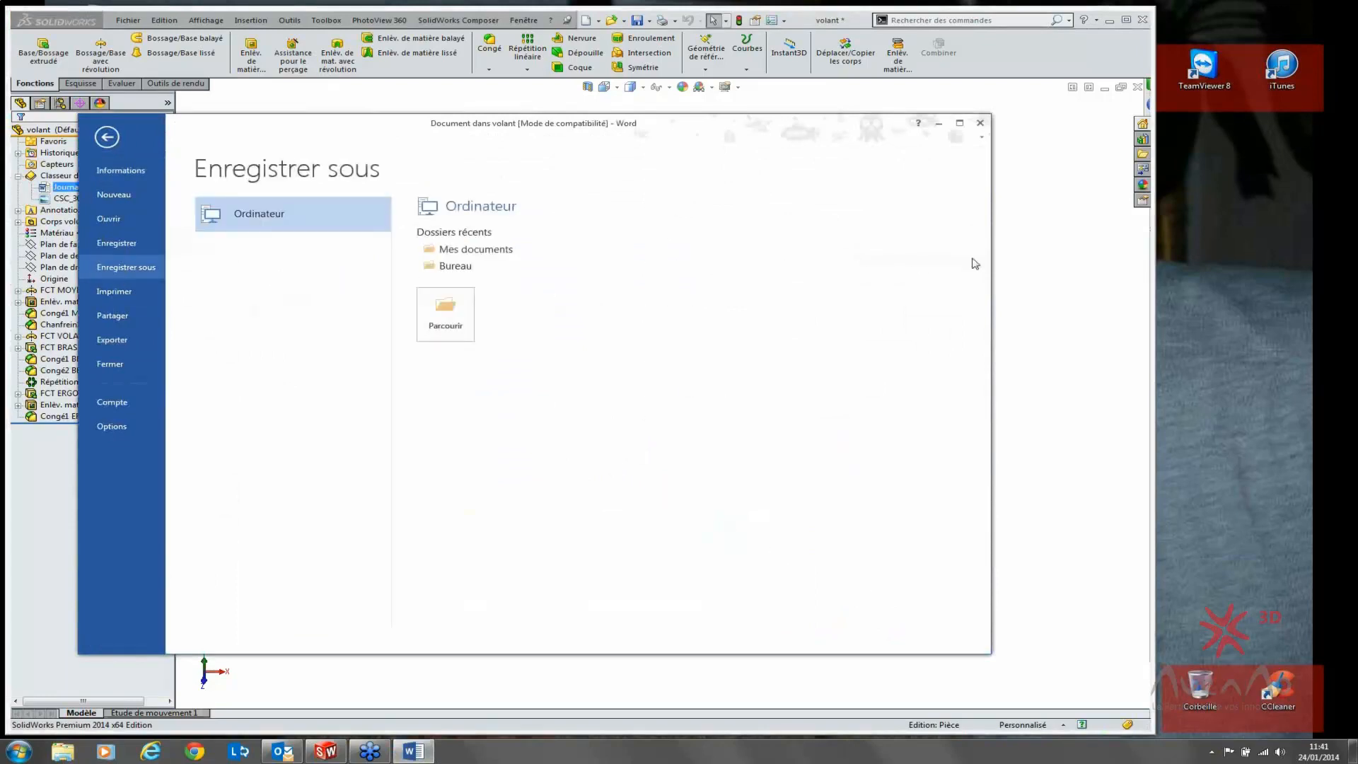
left_click(981, 124)
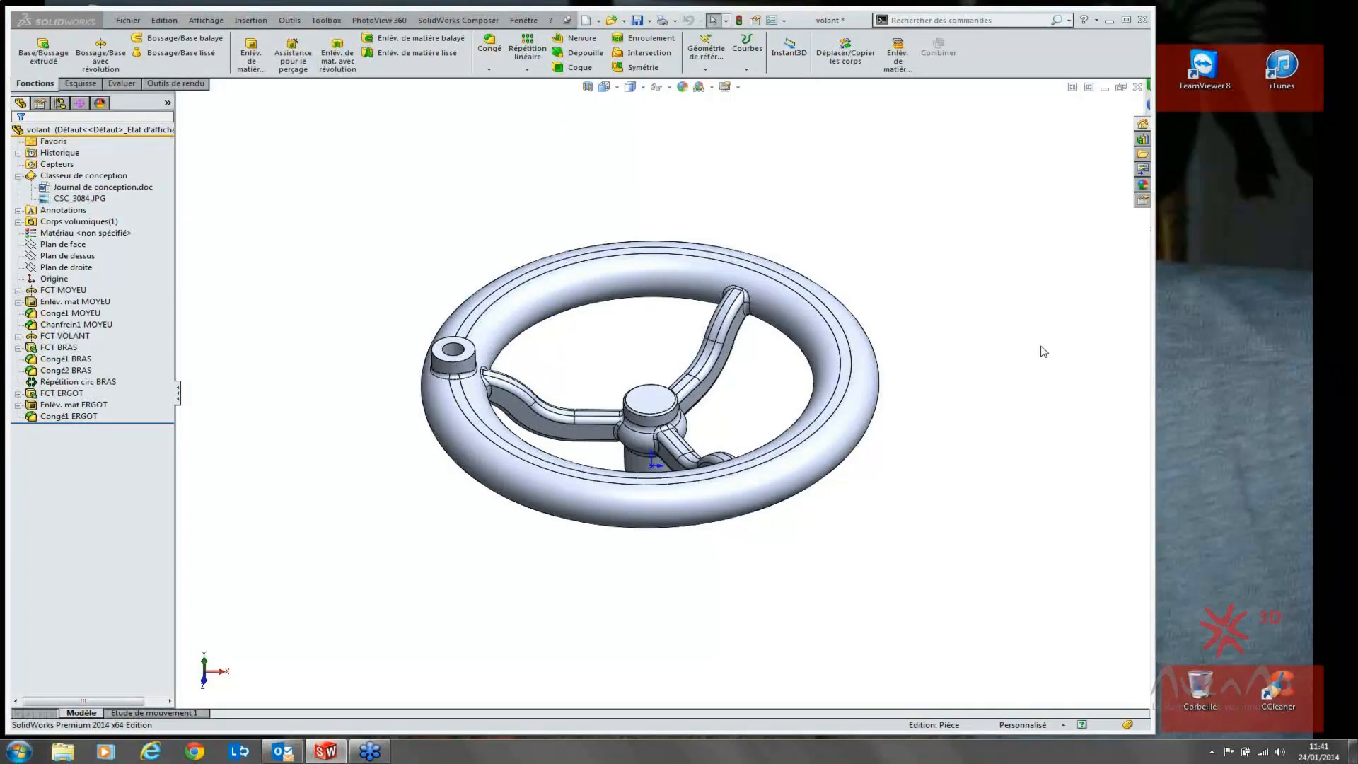
Step: Collapse the design binder and review the FeatureManager display options for the tree items once more
left_click(19, 176)
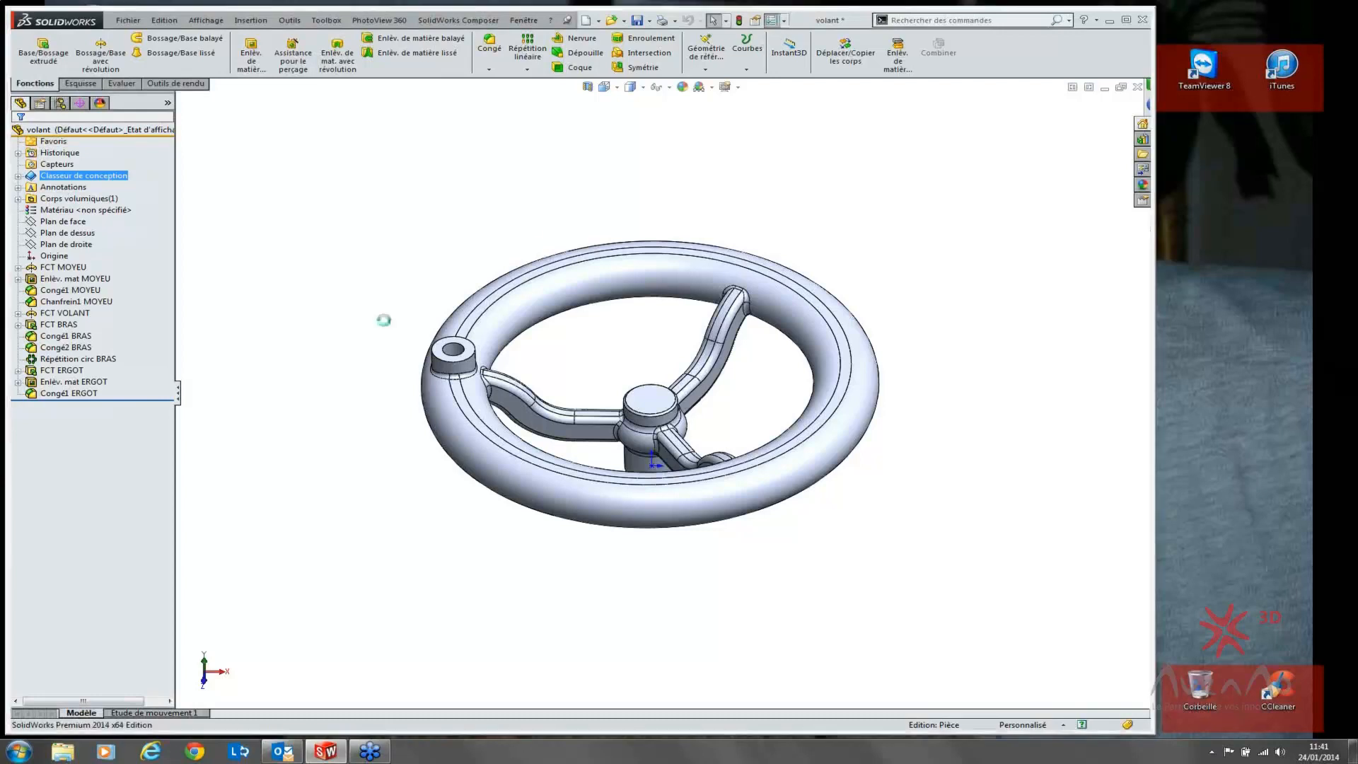
left_click(307, 279)
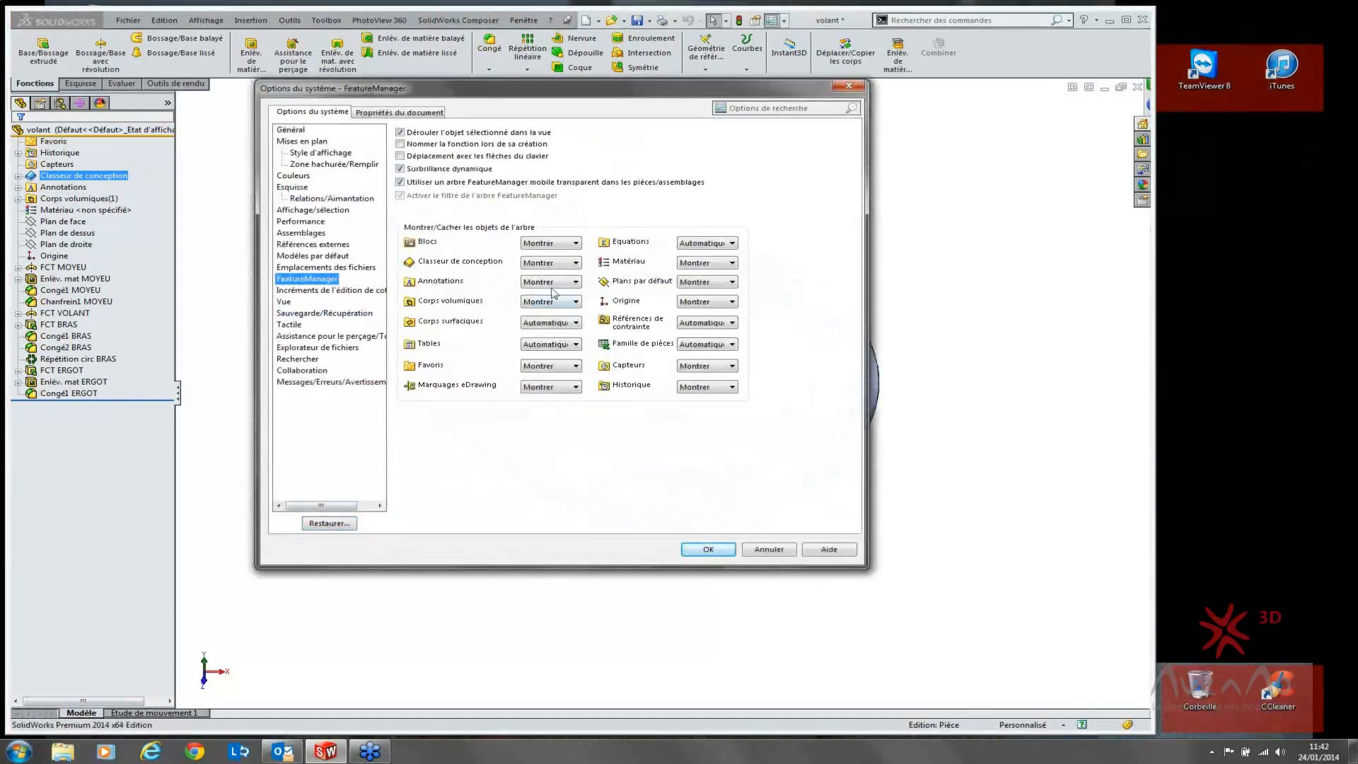
left_click(716, 549)
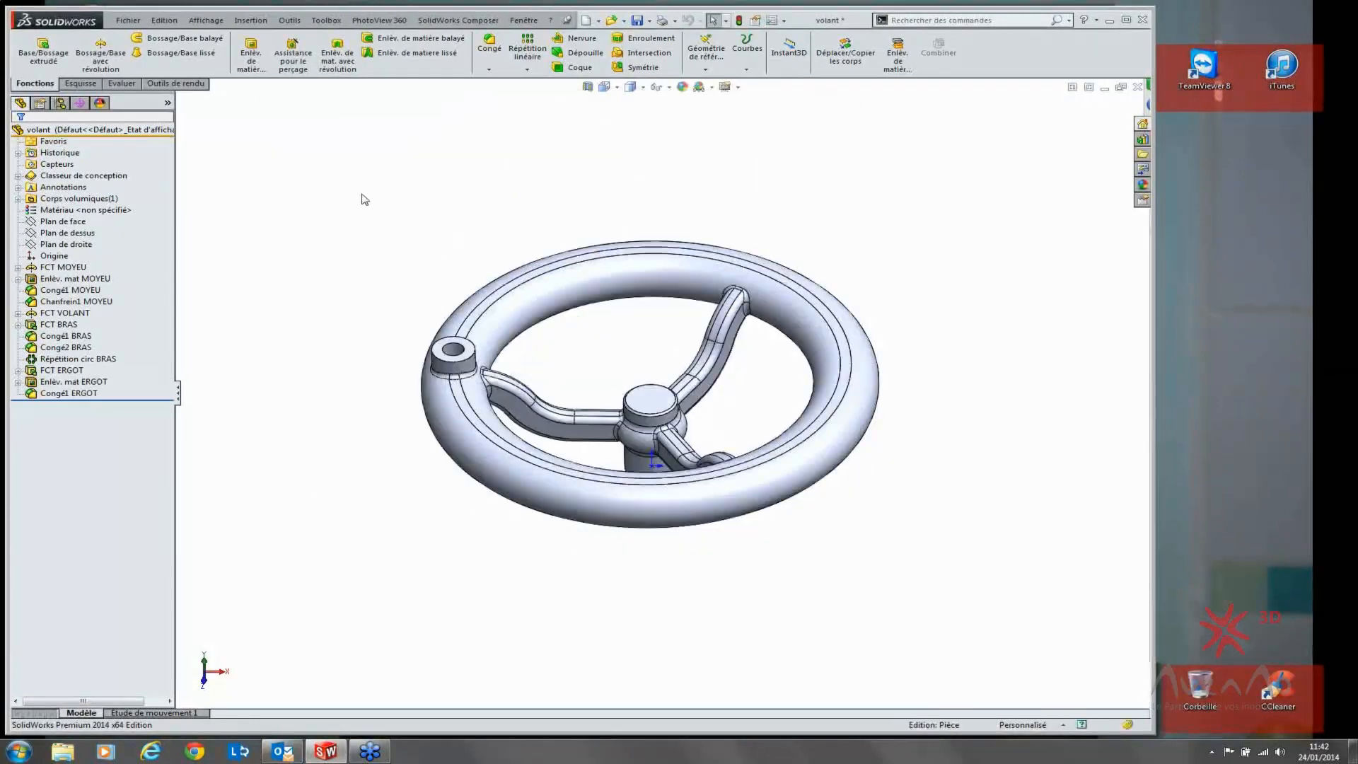
Step: Display the dimensions of the FCT MOYEU feature on the model
double_click(59, 268)
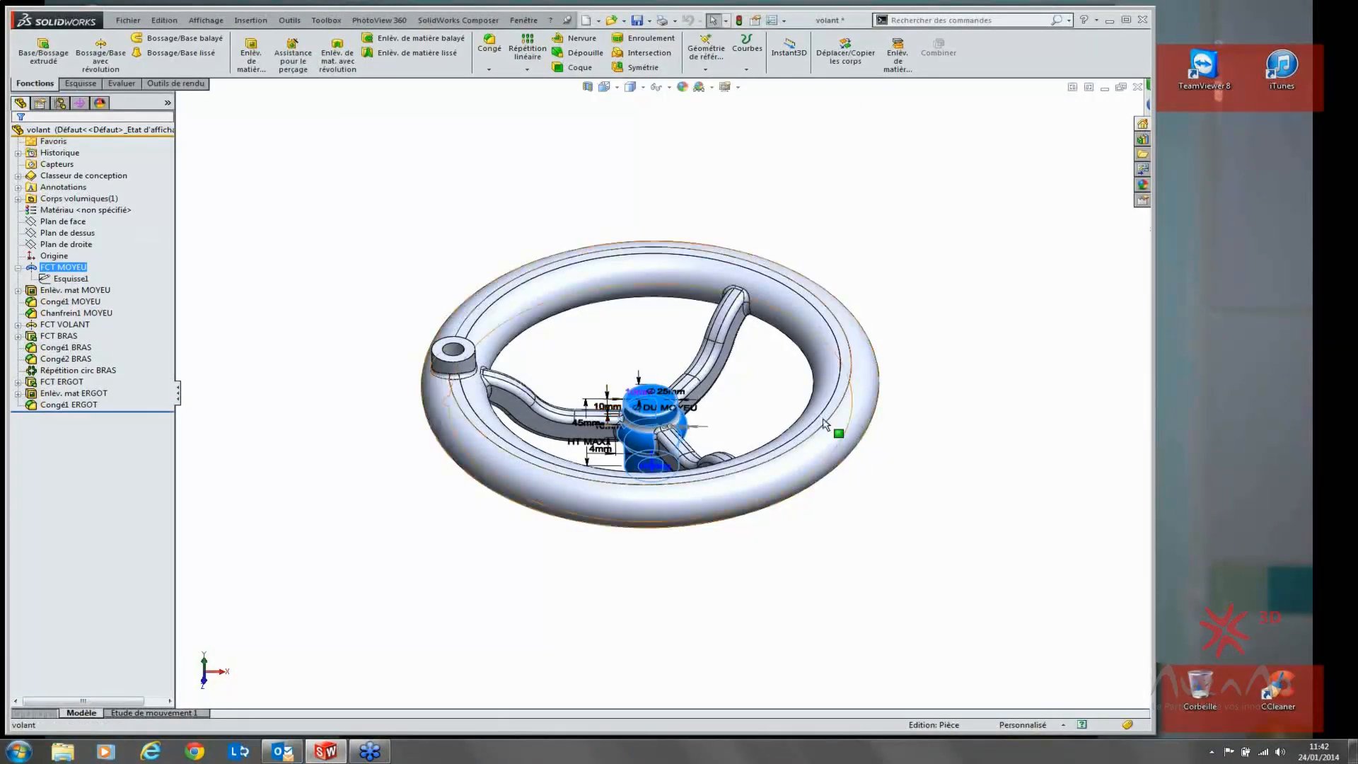
Step: Inspect the FCT MOYEU dimensions around the hub up close, and clear the feature selection
middle_click_drag(658, 483, 650, 438)
scroll(648, 438, "down", 5)
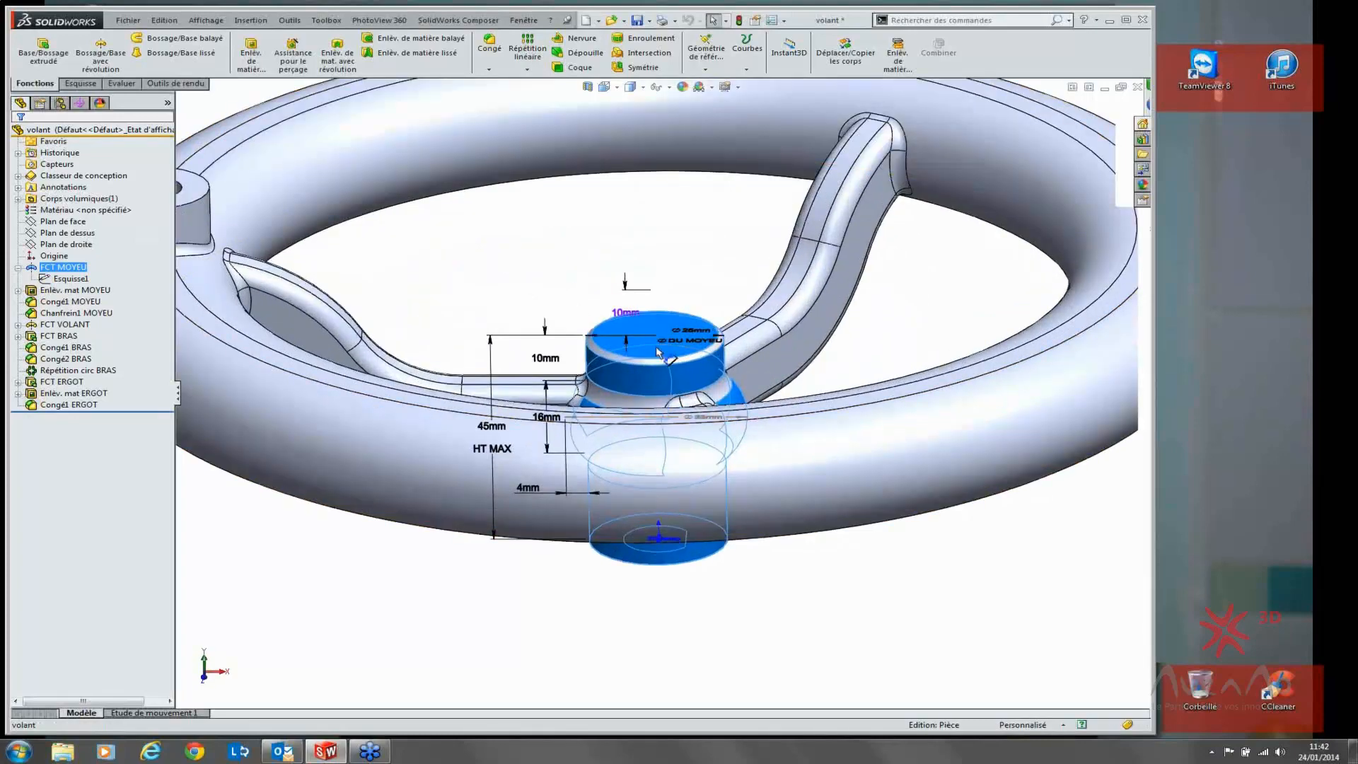
scroll(661, 350, "down", 4)
middle_click_drag(661, 351, 690, 357)
scroll(675, 315, "up", 3)
left_click(679, 296)
scroll(690, 308, "up", 6)
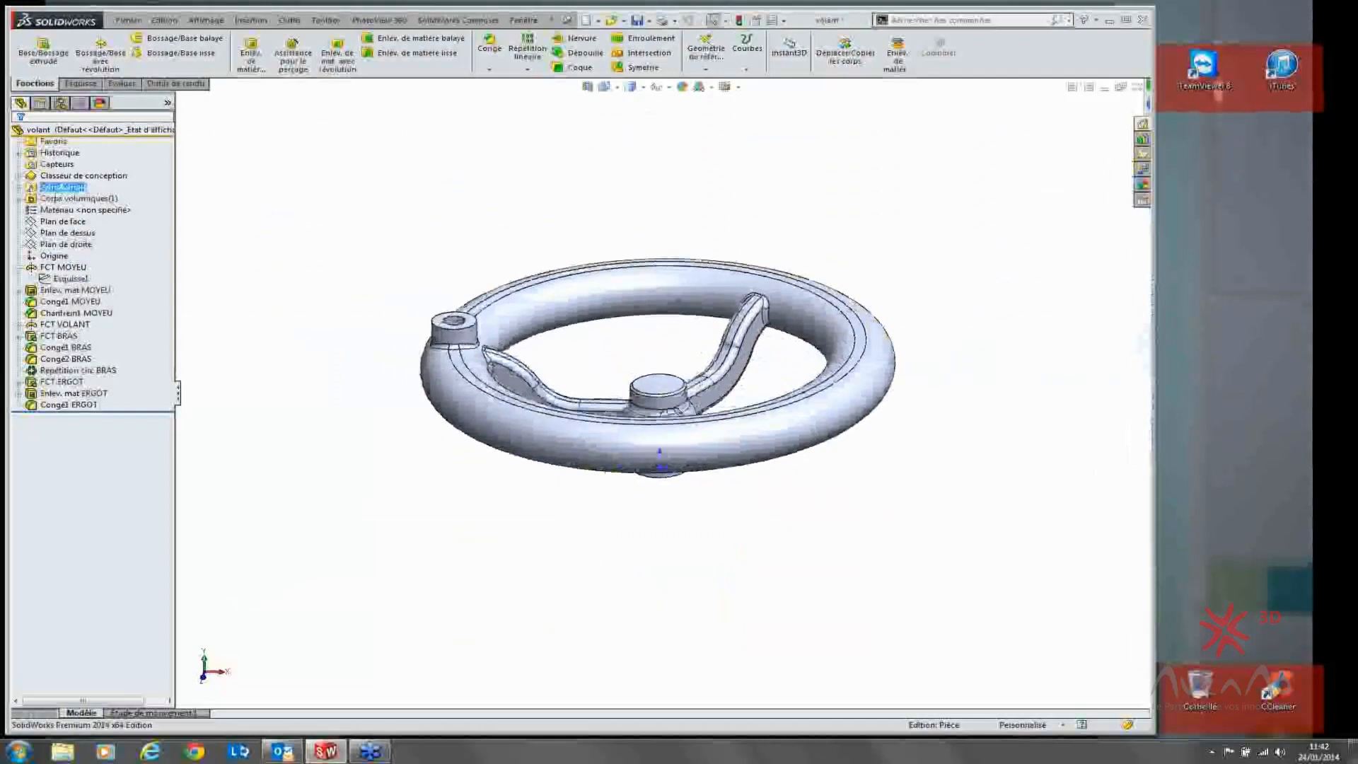
Step: Expand the Annotations folder and look through its annotation views *Face, *Dessus and *Droite
left_click(19, 186)
left_click(102, 210)
left_click(84, 220)
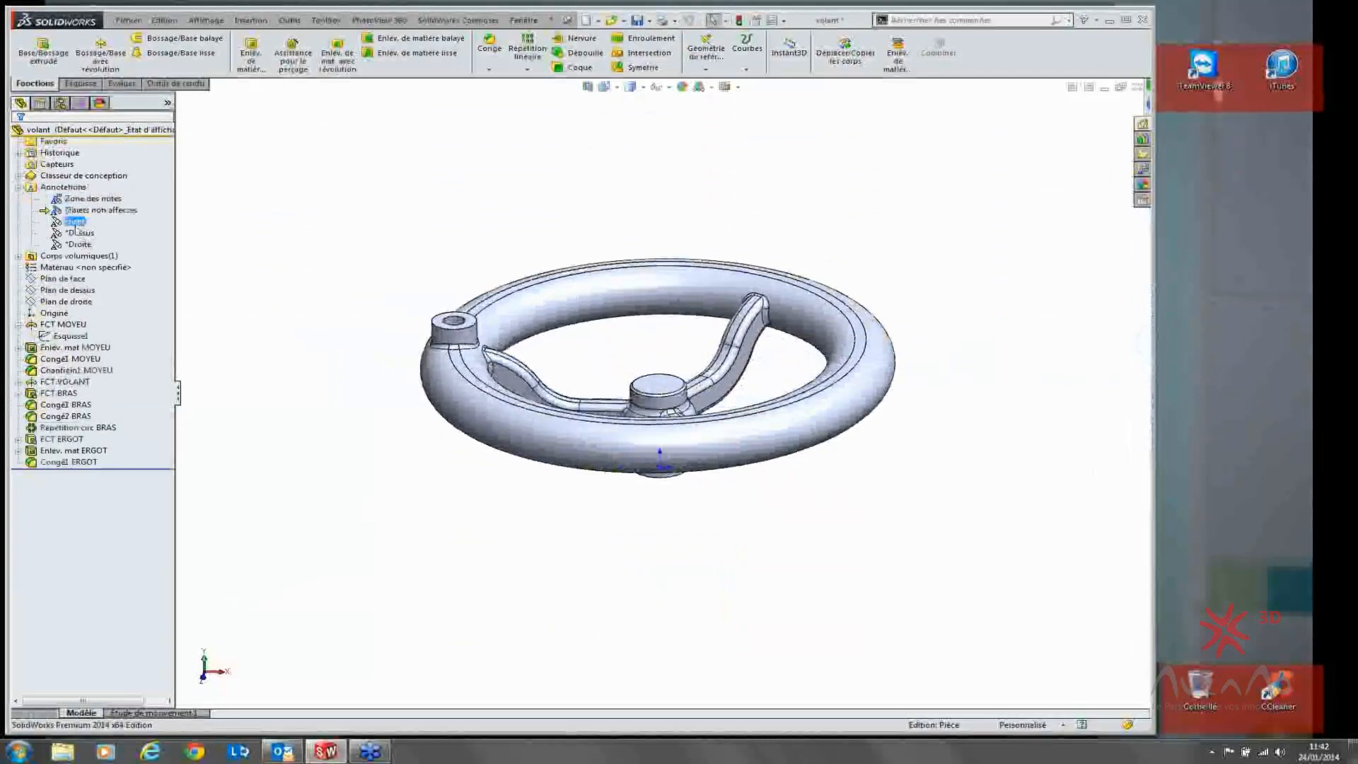
left_click(85, 232)
left_click(91, 245)
left_click(314, 256)
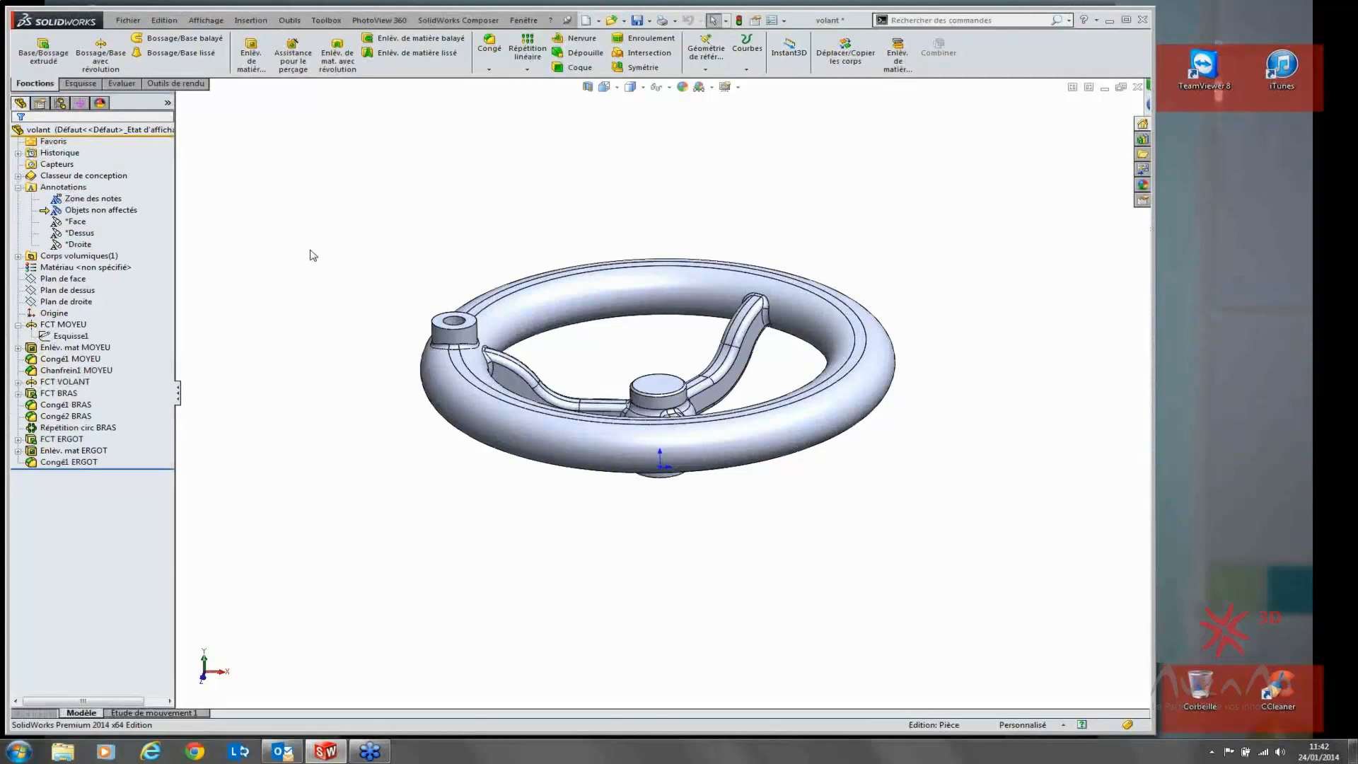
Step: Show the feature dimensions of the whole part through the Annotations folder and inspect them from several angles
right_click(51, 186)
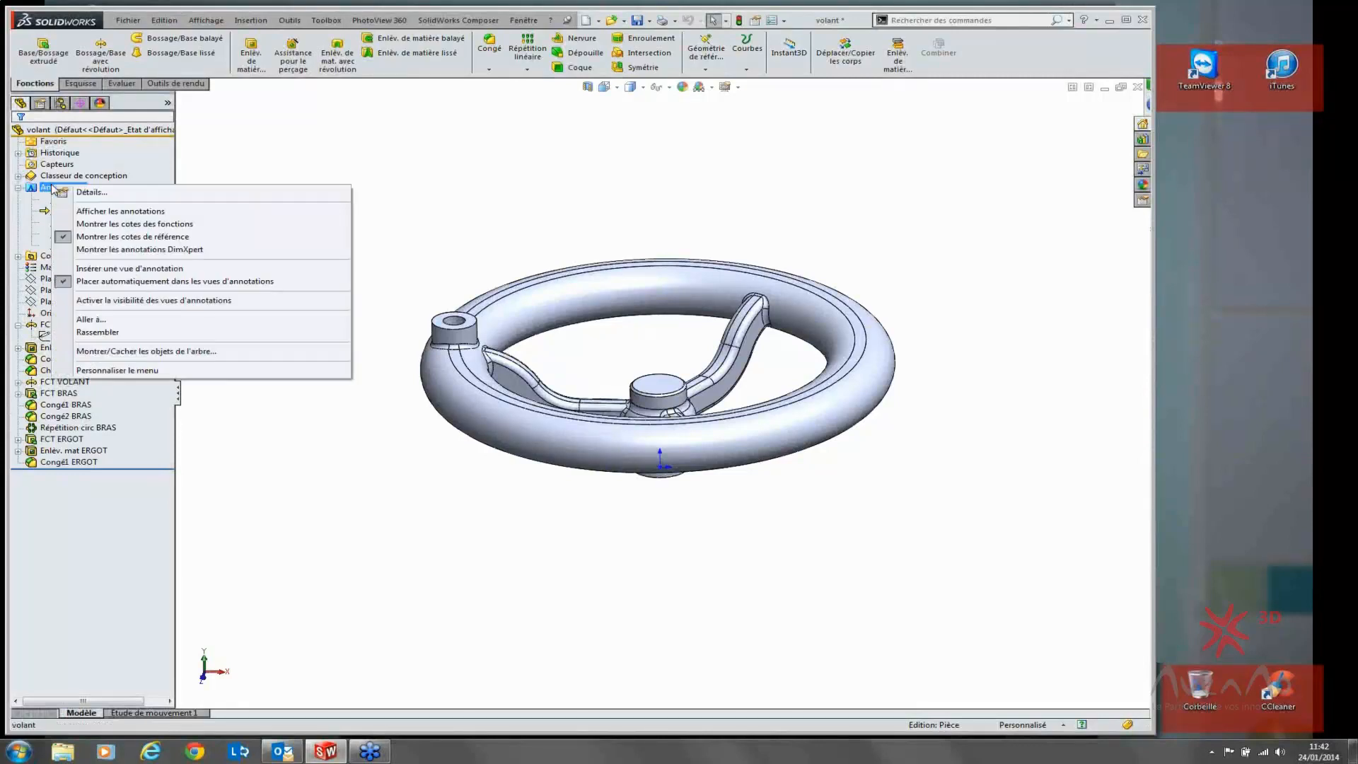
left_click(120, 224)
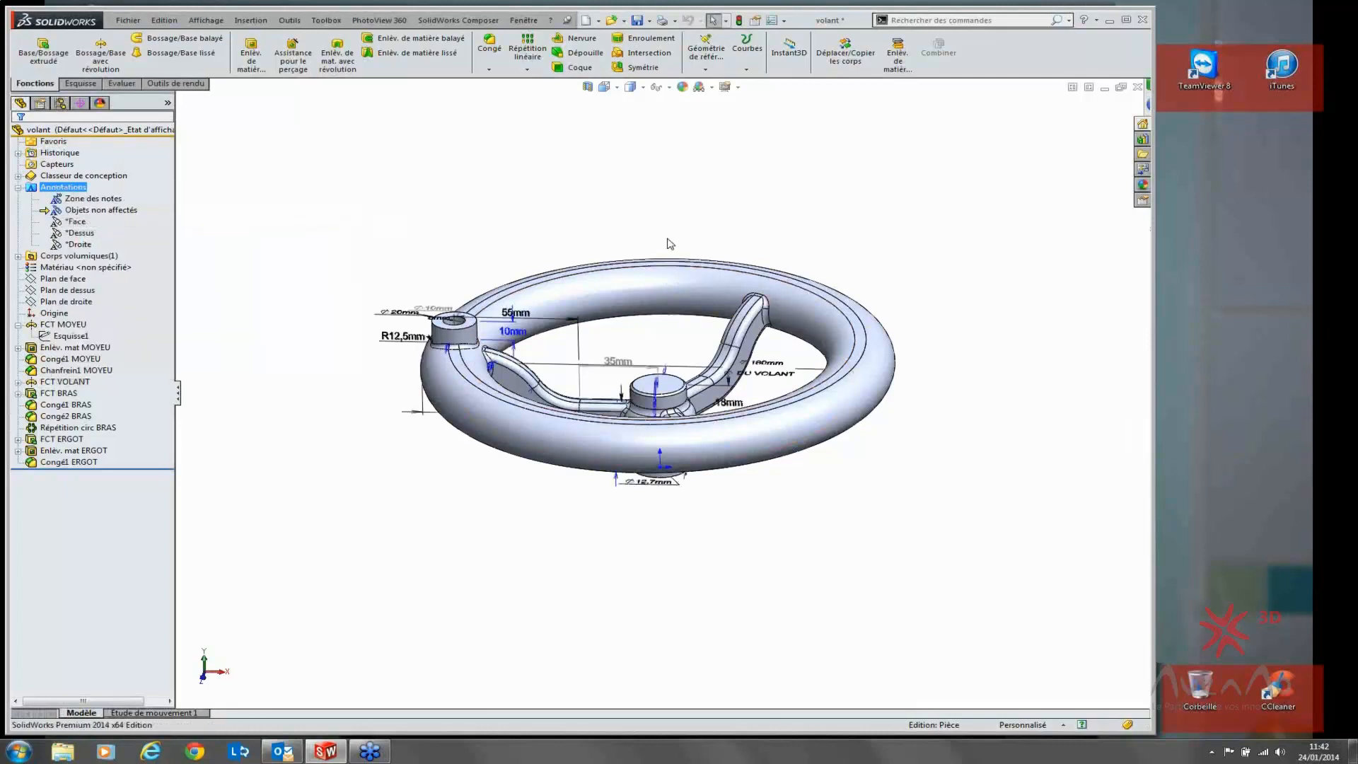
mouse_move(666, 248)
middle_mouse_down()
mouse_move(757, 185)
mouse_move(734, 203)
middle_mouse_up()
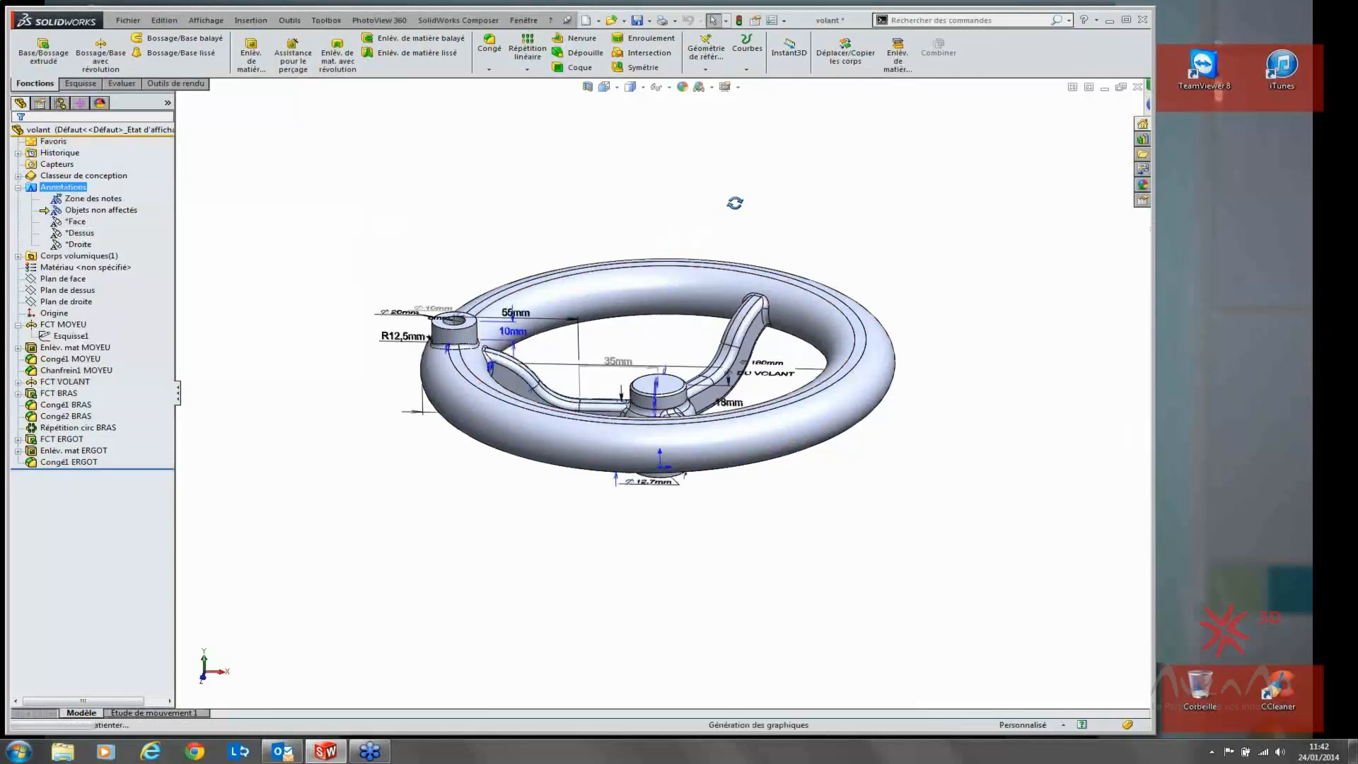
right_click(47, 188)
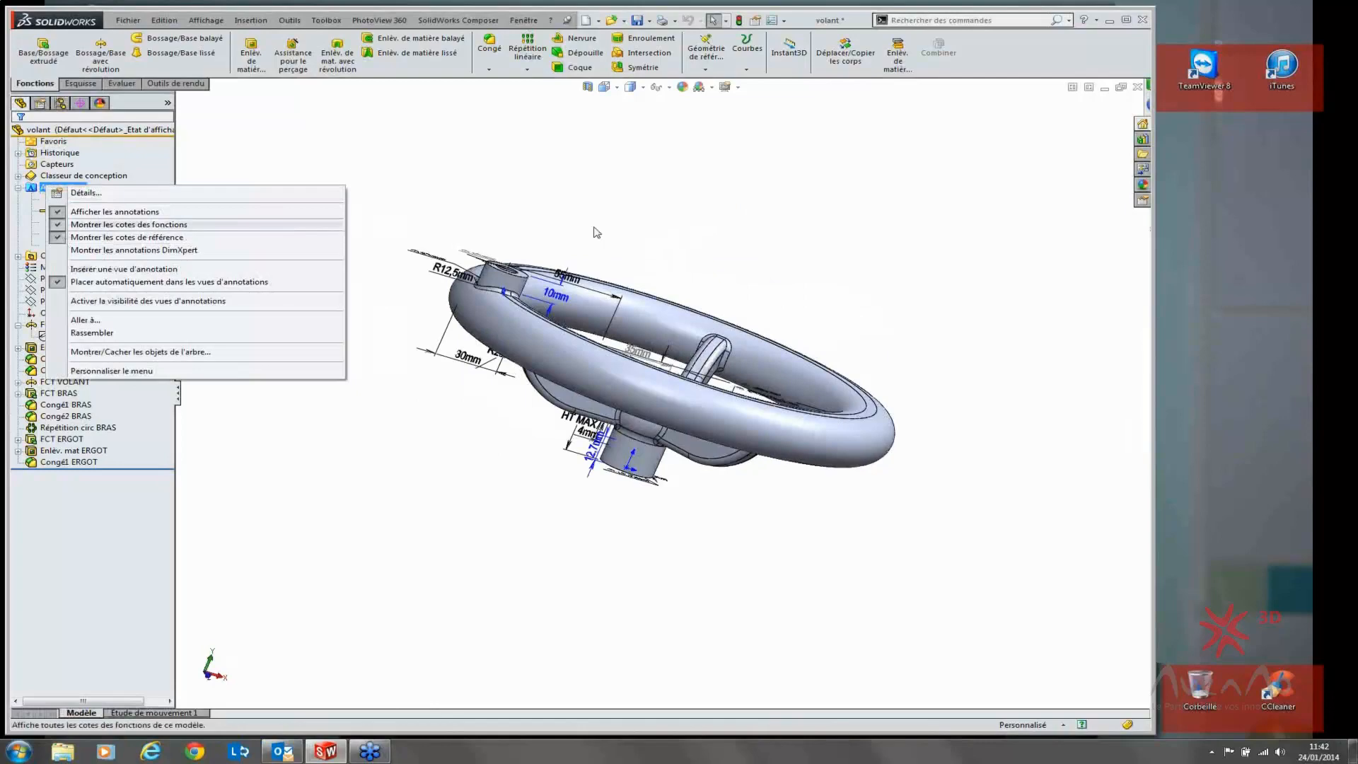
left_click(723, 248)
mouse_move(788, 274)
middle_mouse_down()
mouse_move(794, 347)
mouse_move(816, 261)
mouse_move(708, 359)
mouse_move(711, 327)
middle_mouse_up()
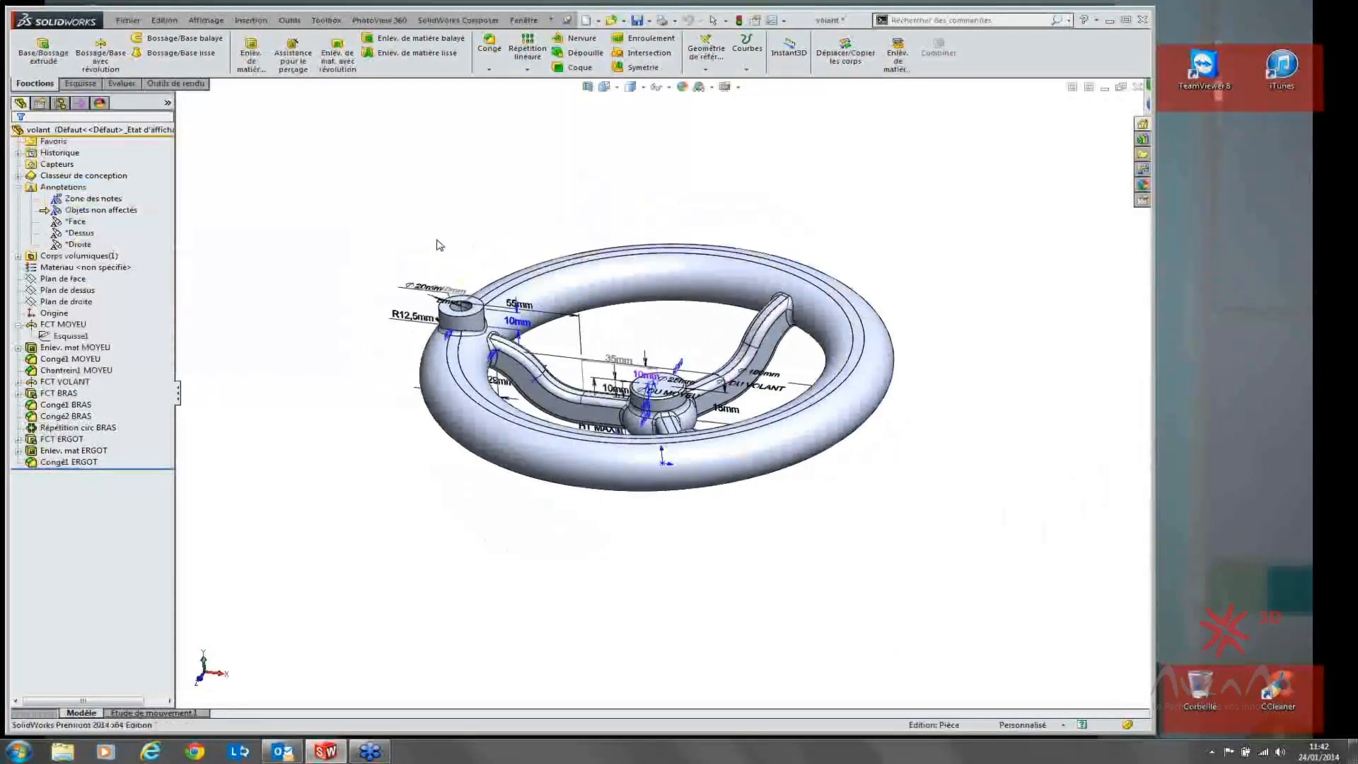
Step: Activate the *Face annotation view to compare its dimensions with Plan de face, and switch to the *Dessus annotation view
left_click(74, 222)
double_click(71, 225)
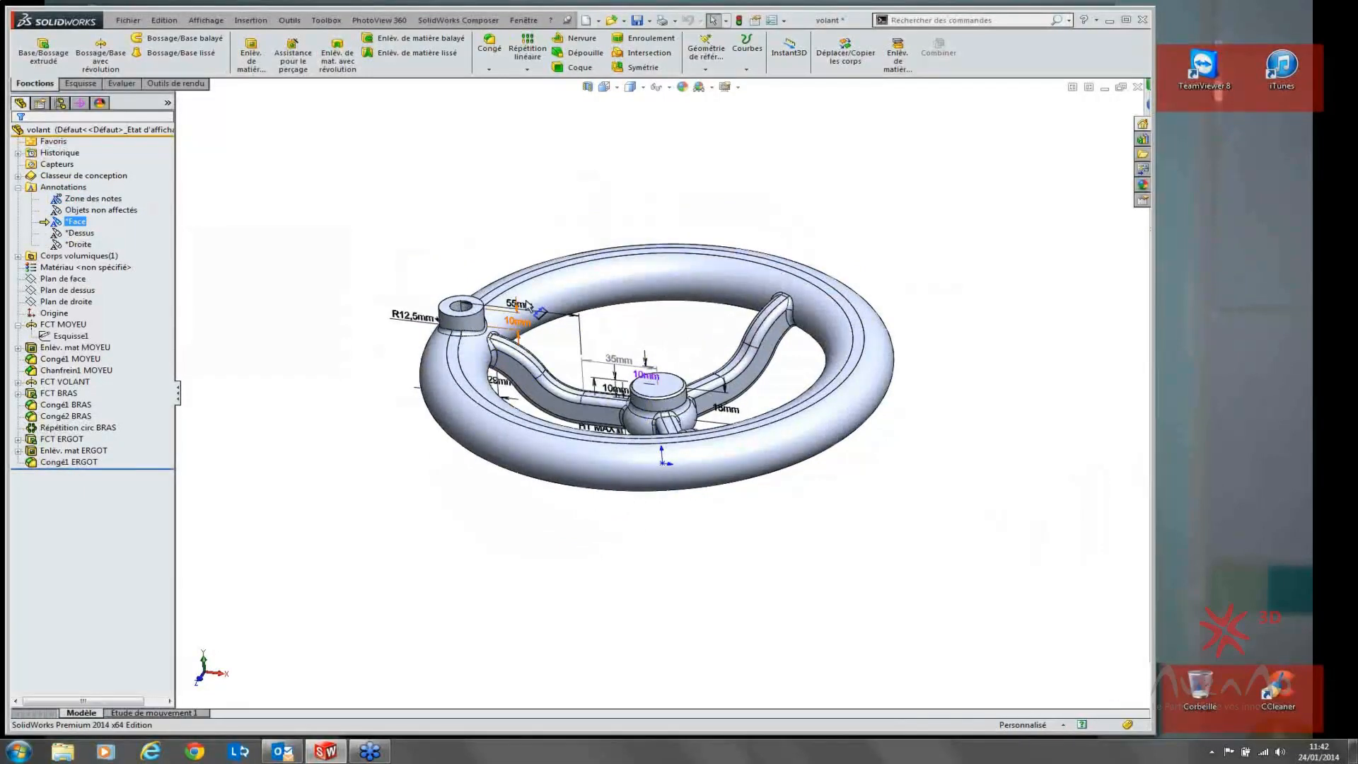
mouse_move(537, 310)
middle_mouse_down()
mouse_move(543, 261)
mouse_move(498, 473)
mouse_move(520, 325)
middle_mouse_up()
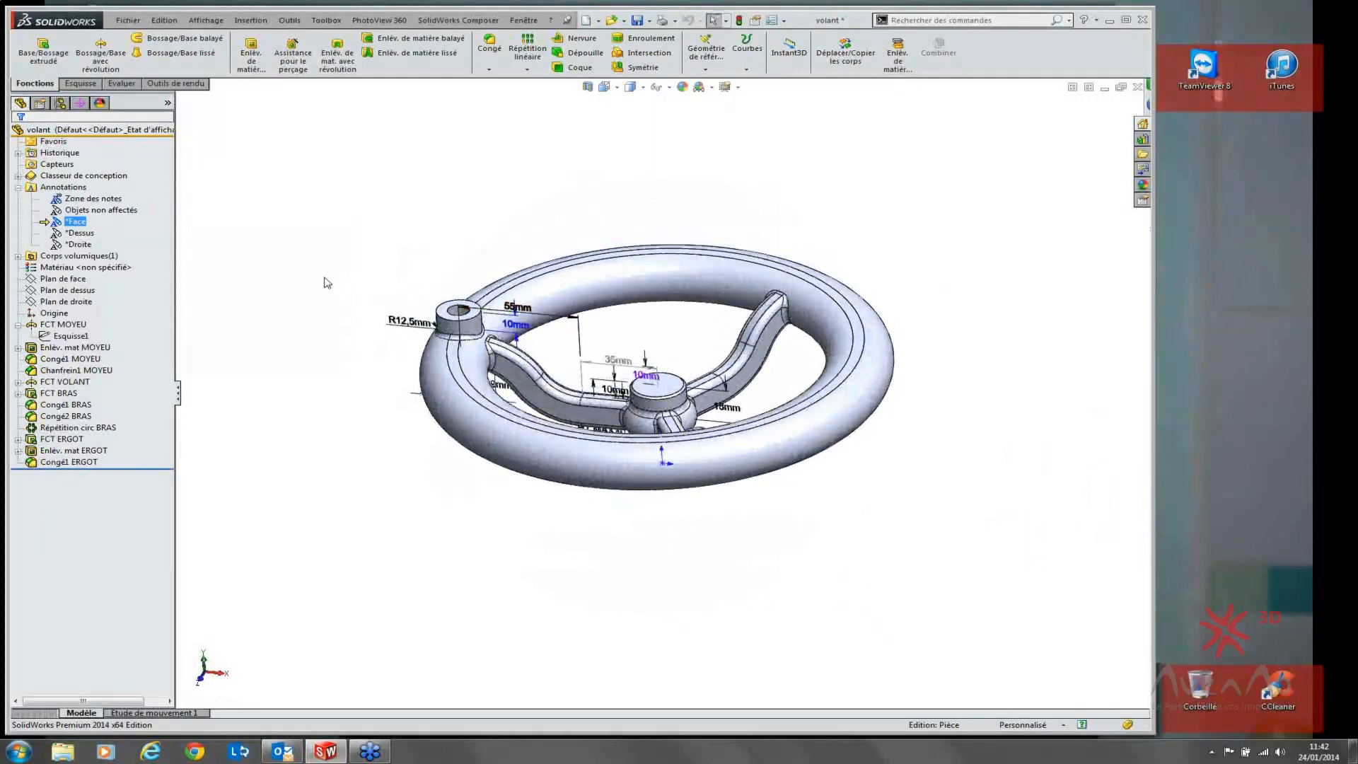
left_click(90, 243, "ctrl")
left_click(63, 278)
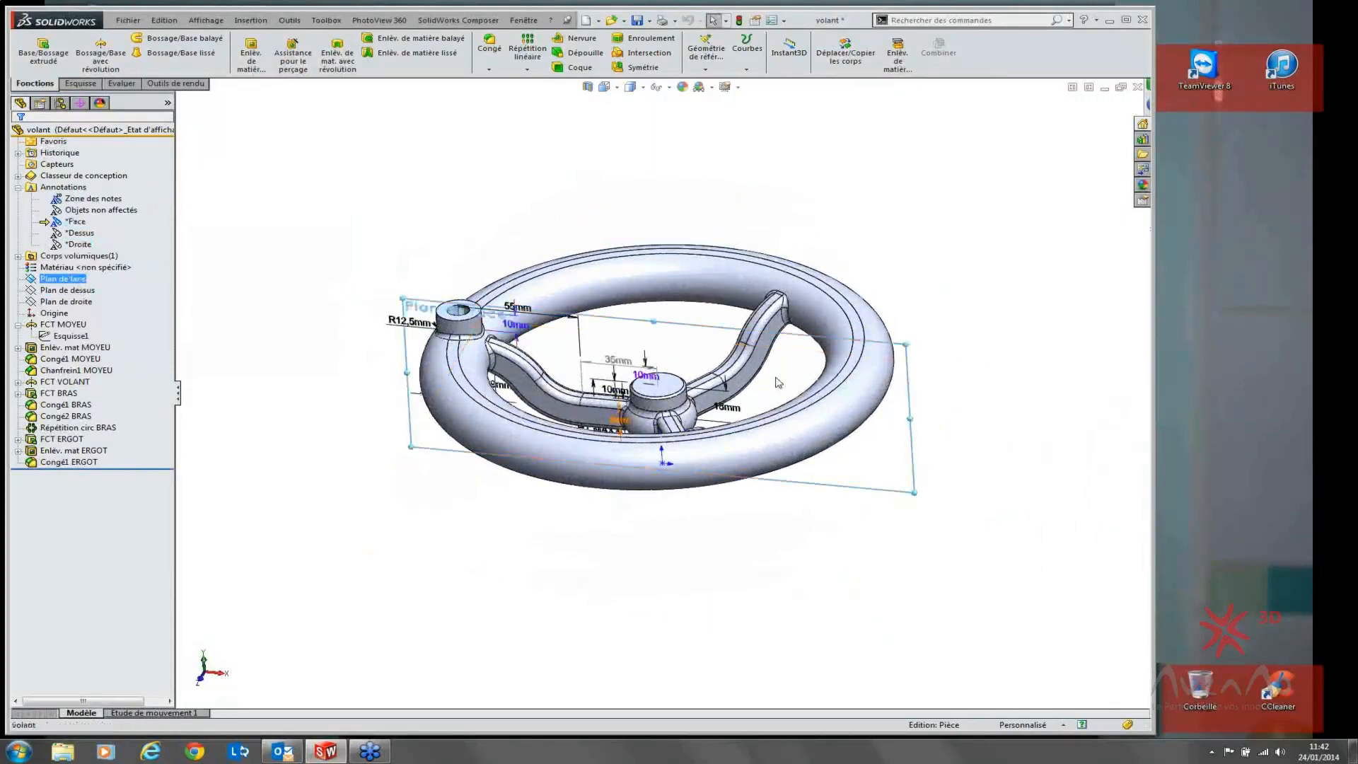
left_click(479, 243)
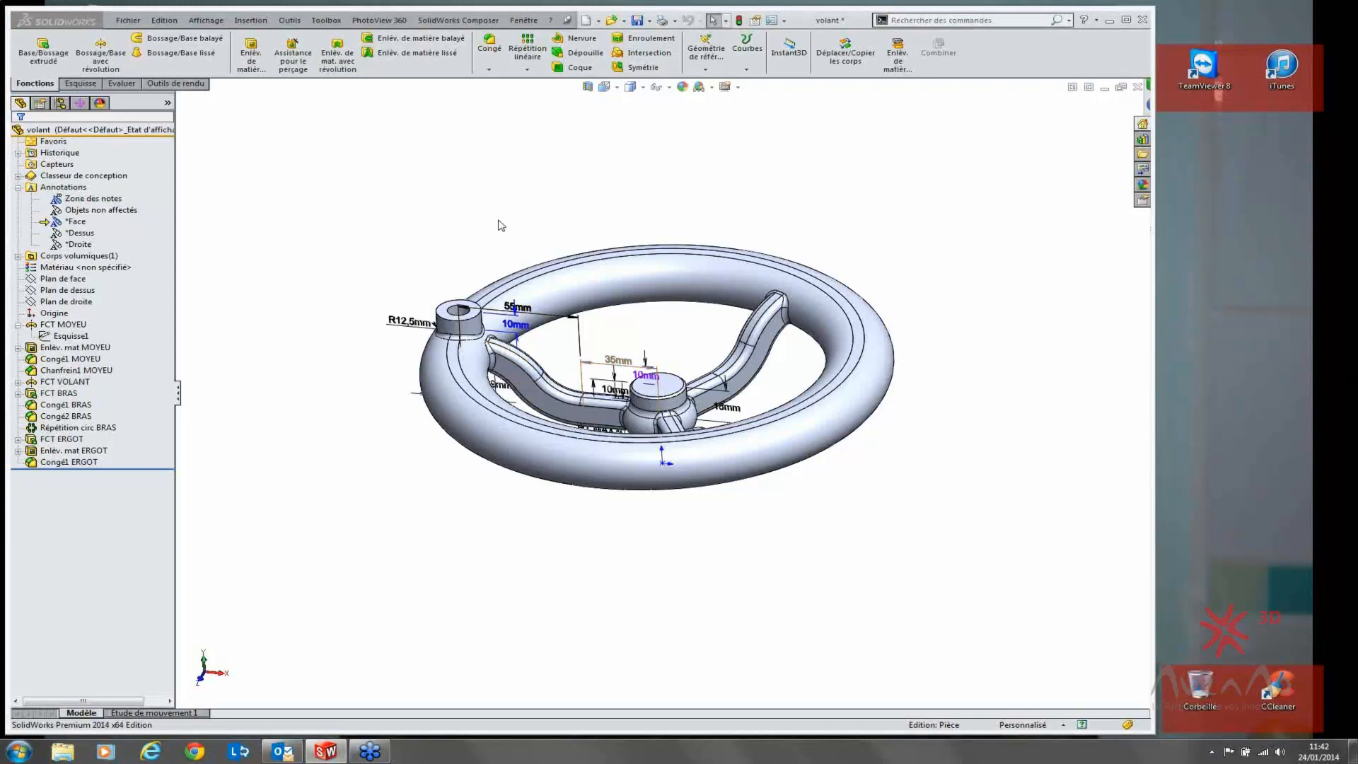
double_click(78, 233)
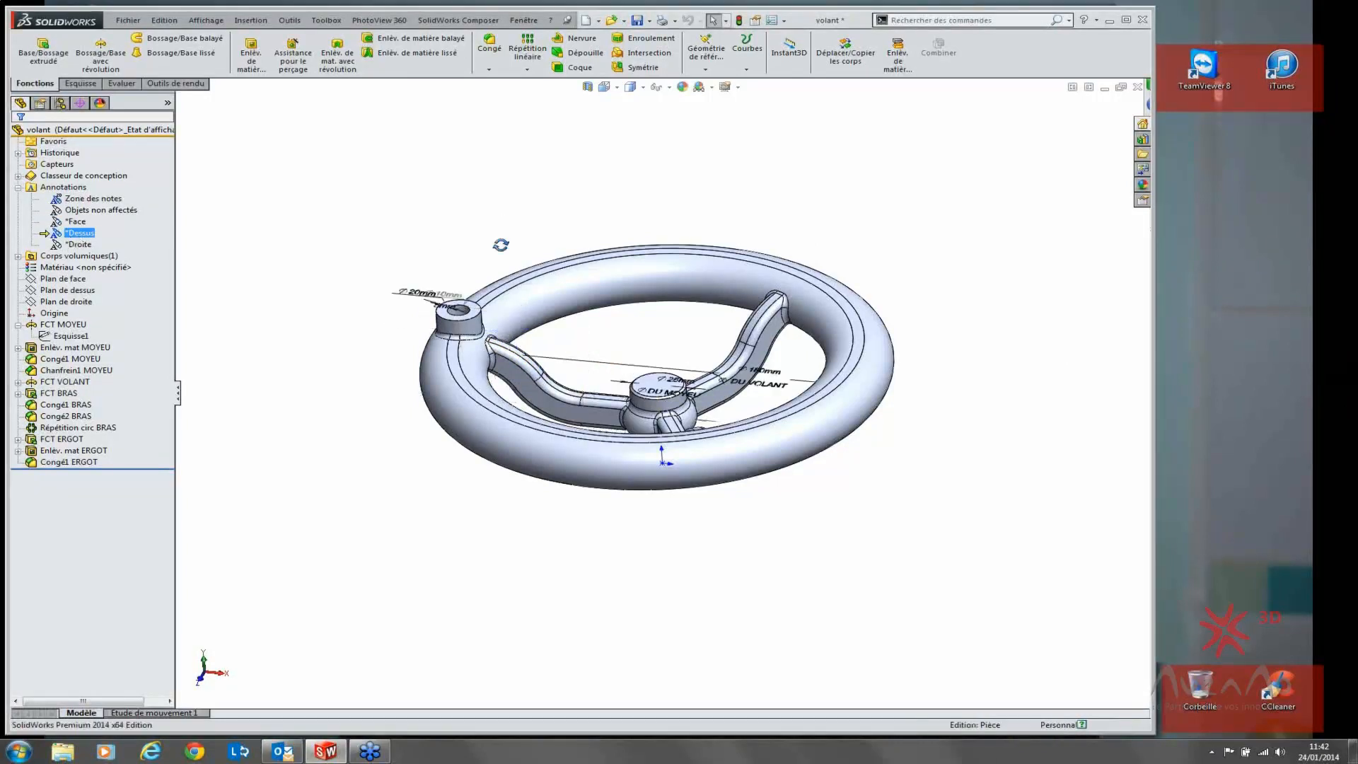
left_click(89, 244, "ctrl")
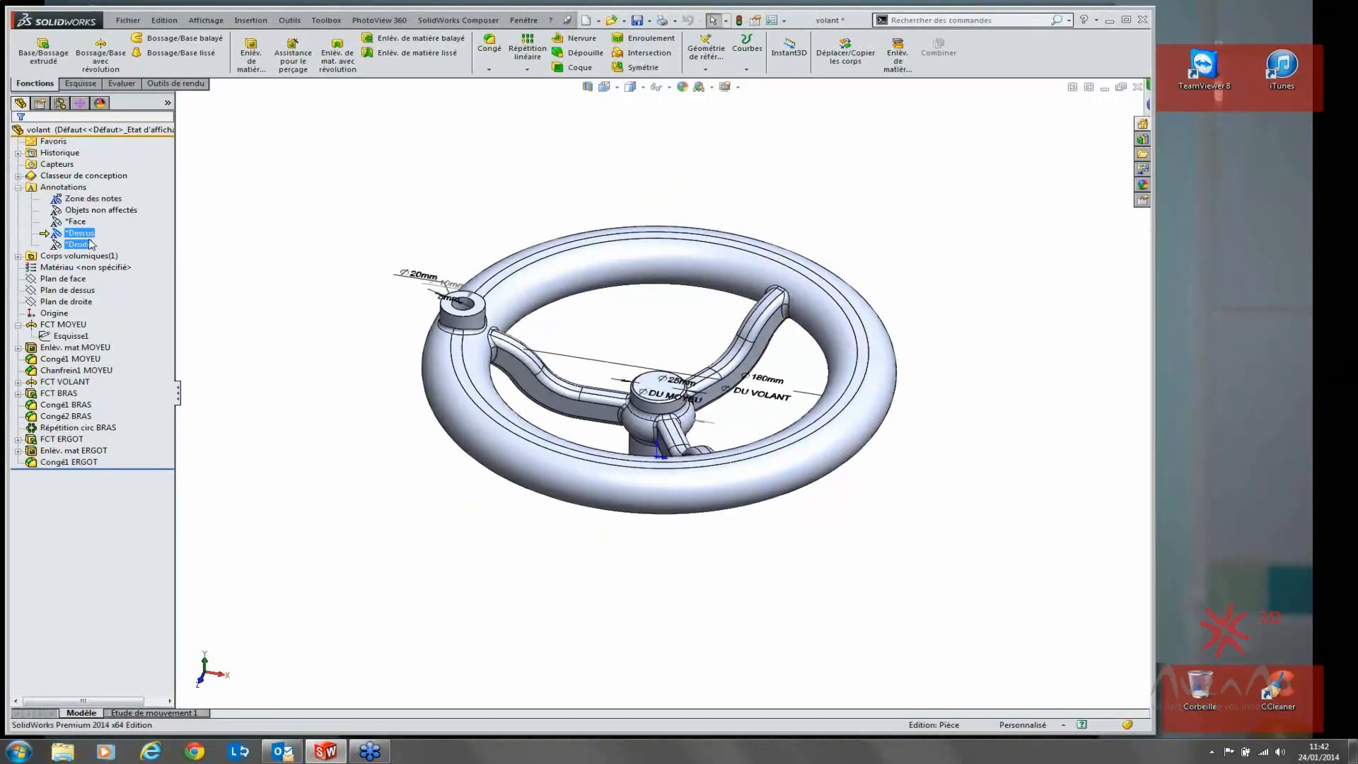
Step: Start inserting a new annotation view with the *Dessus view orientation and proceed to choosing its annotations
right_click(82, 188)
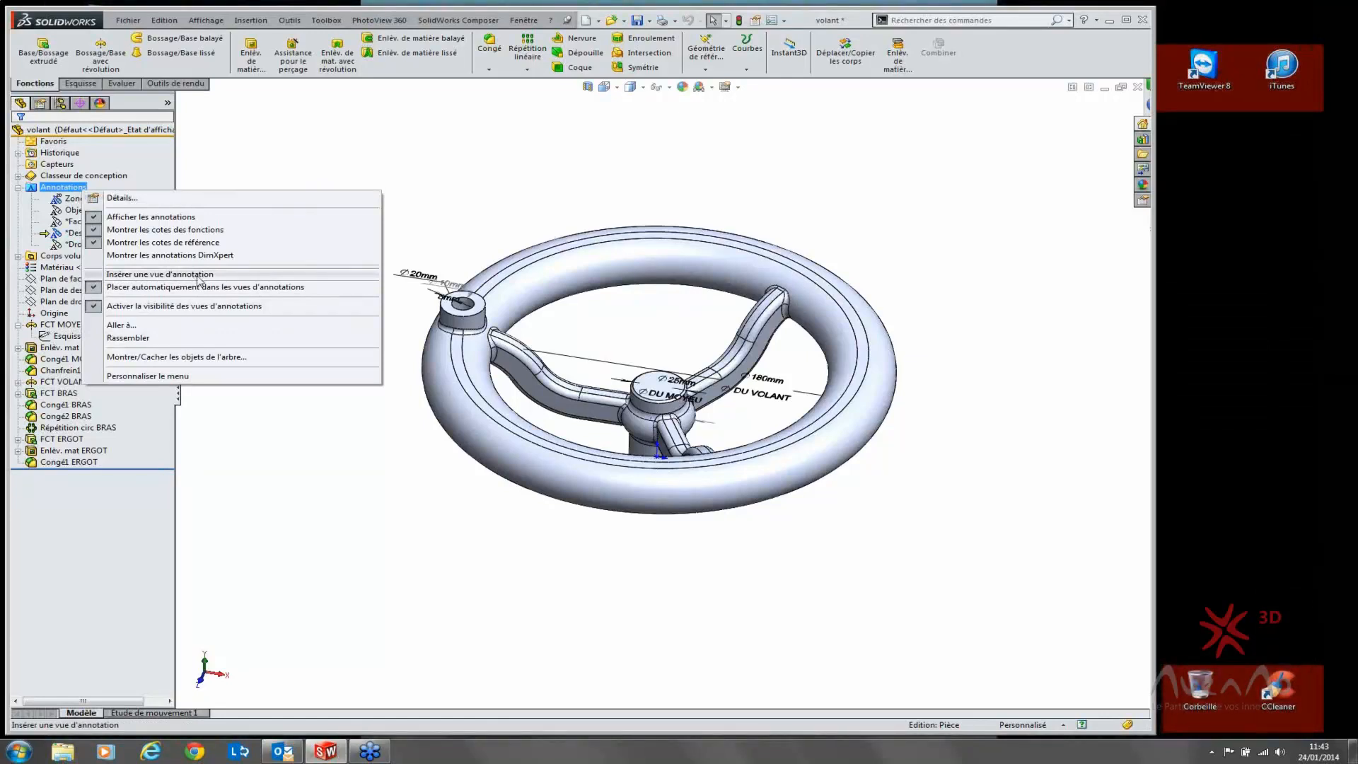
left_click(160, 274)
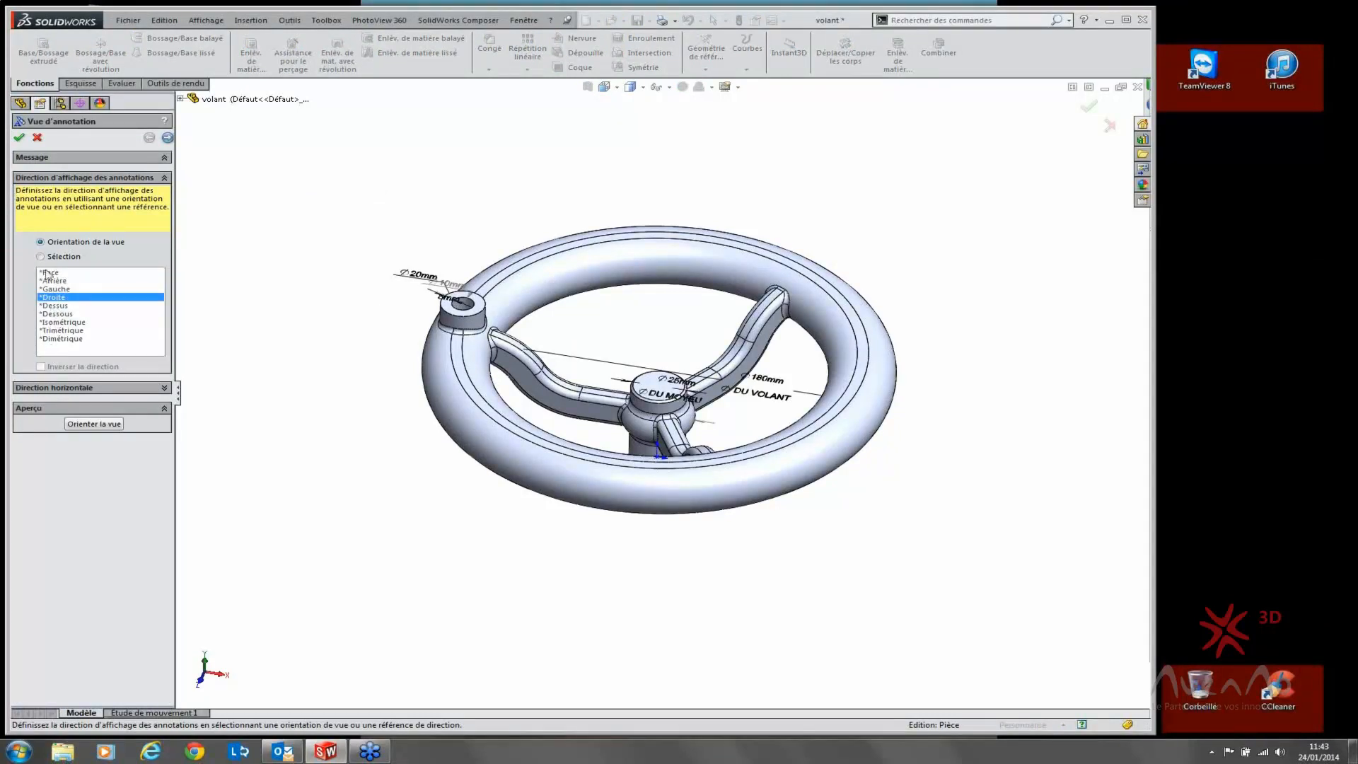
left_click(54, 258)
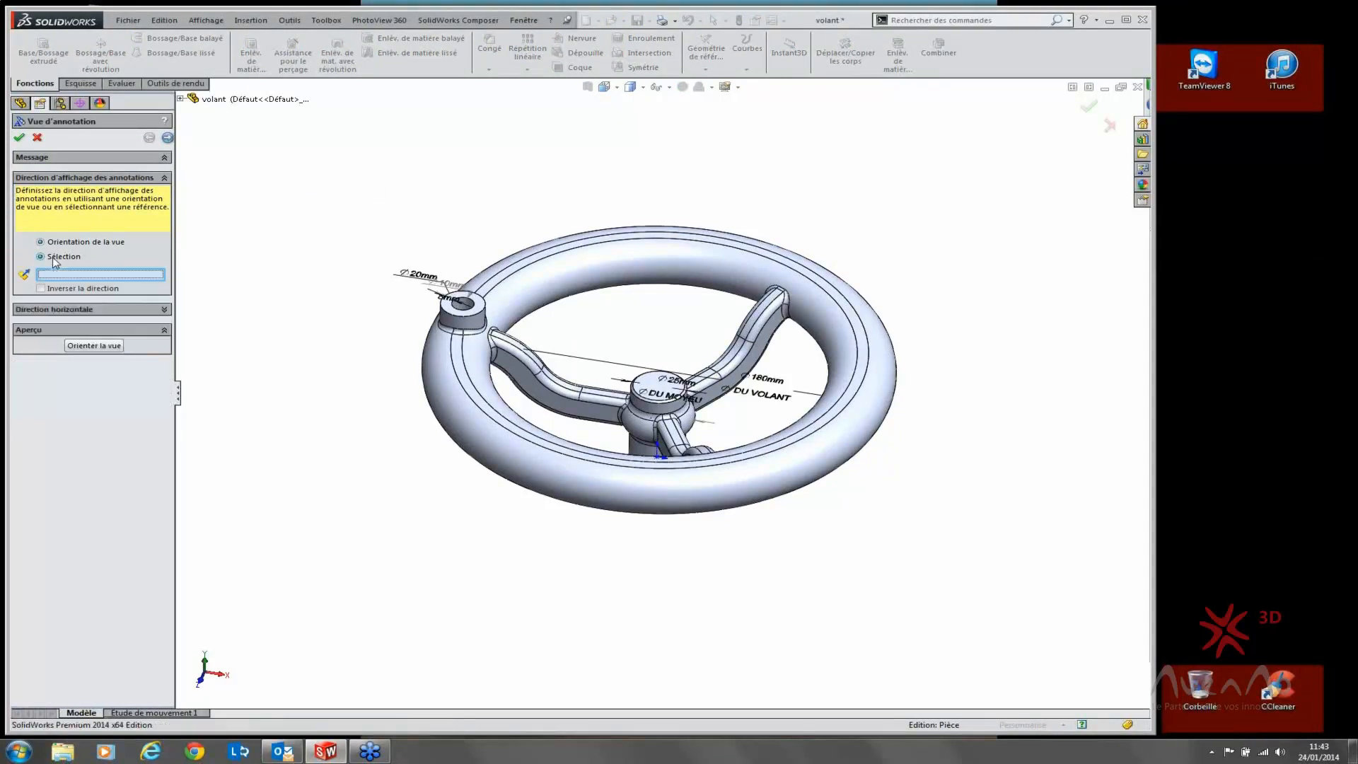
left_click(61, 244)
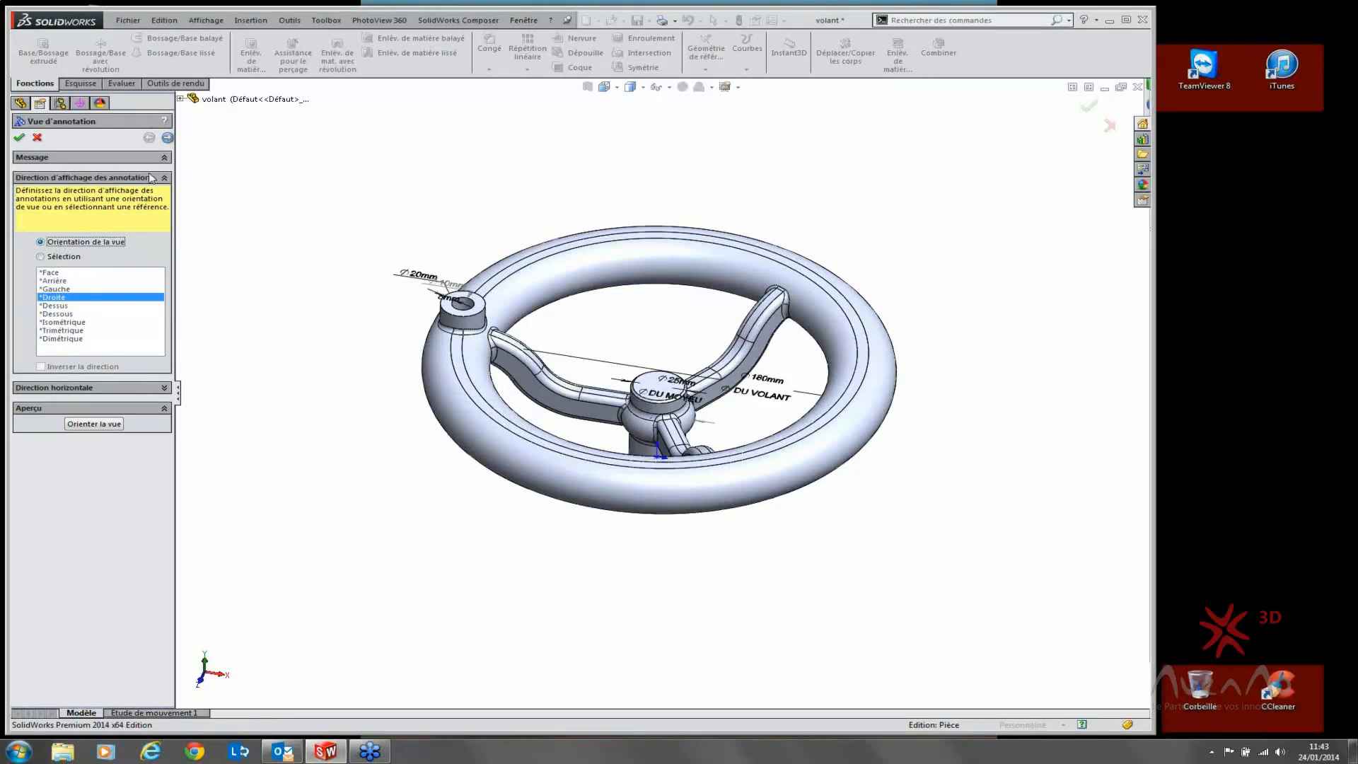
left_click(57, 306)
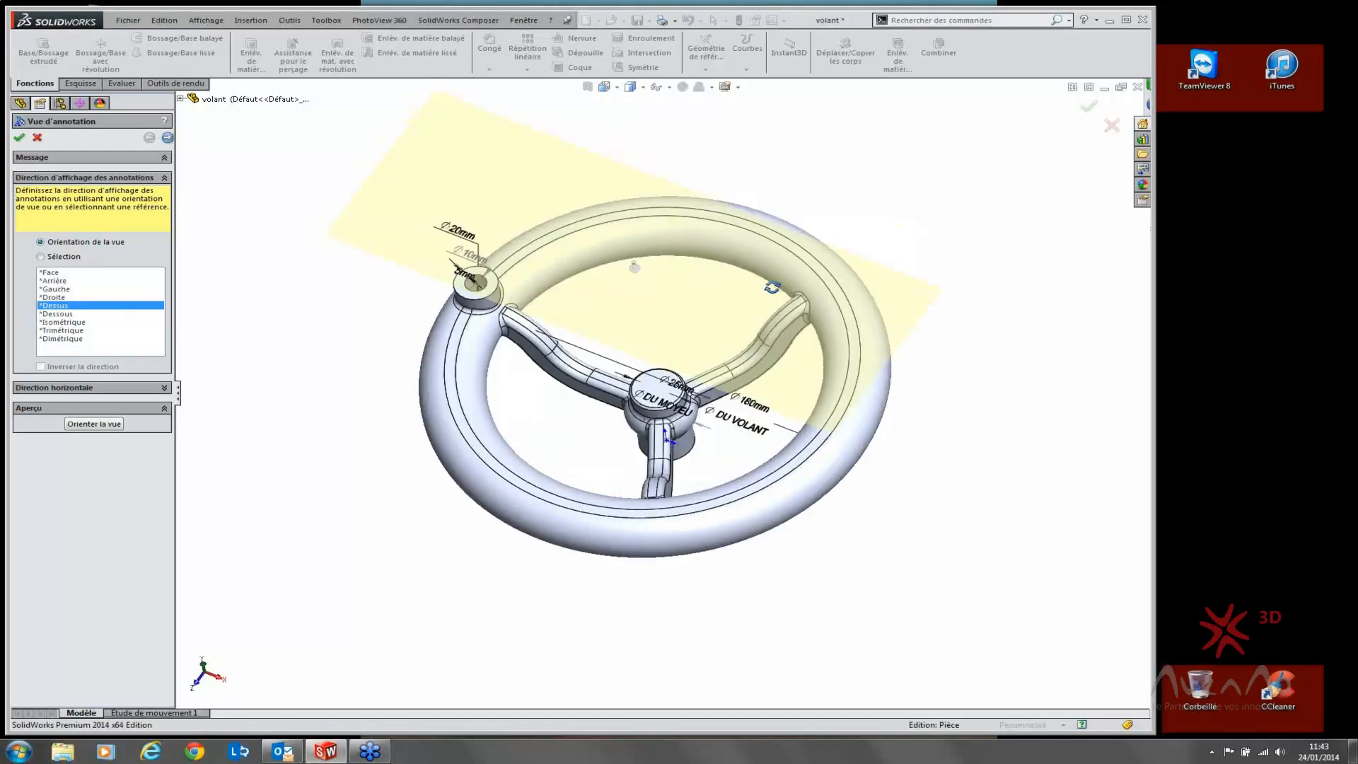
left_click(167, 138)
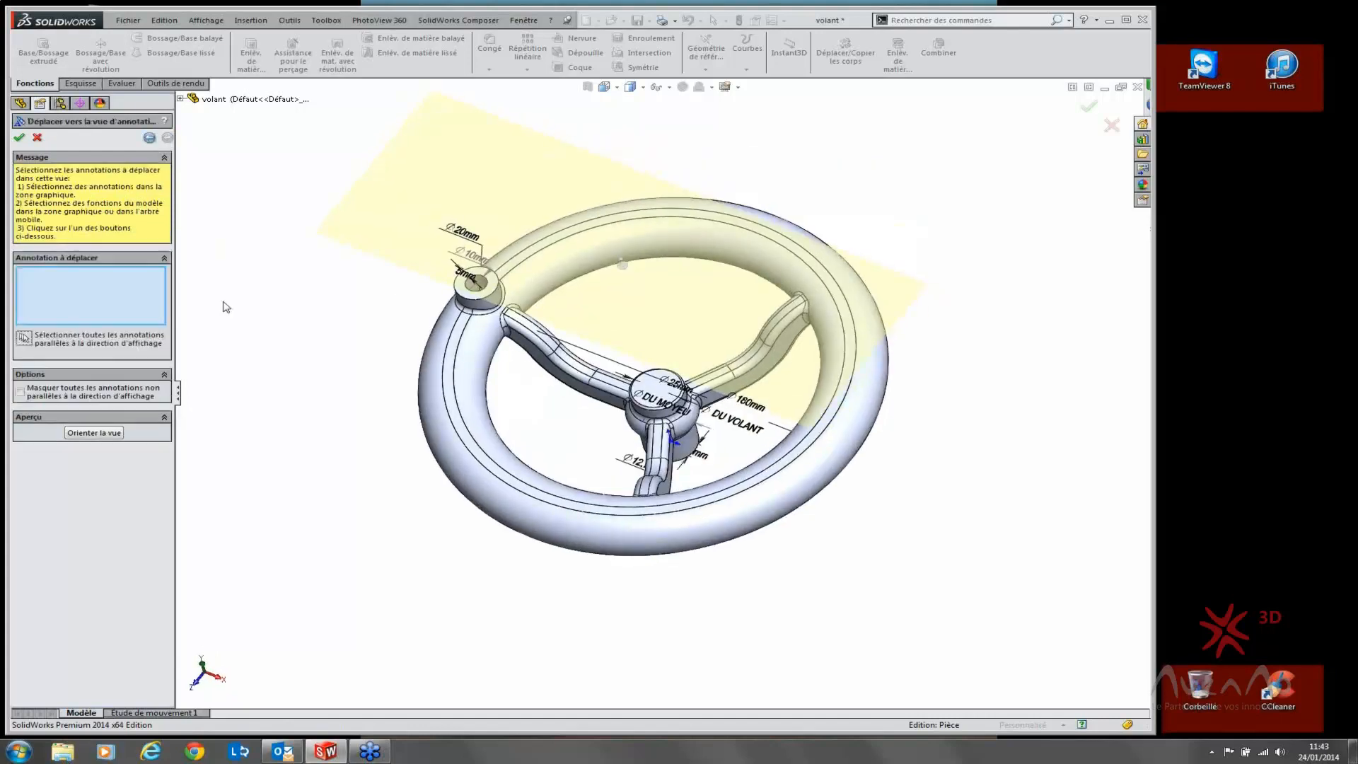
Step: Move the 20 mm and 10 mm diameter dimensions of the handle boss into the new annotation view and accept it
left_click(468, 248)
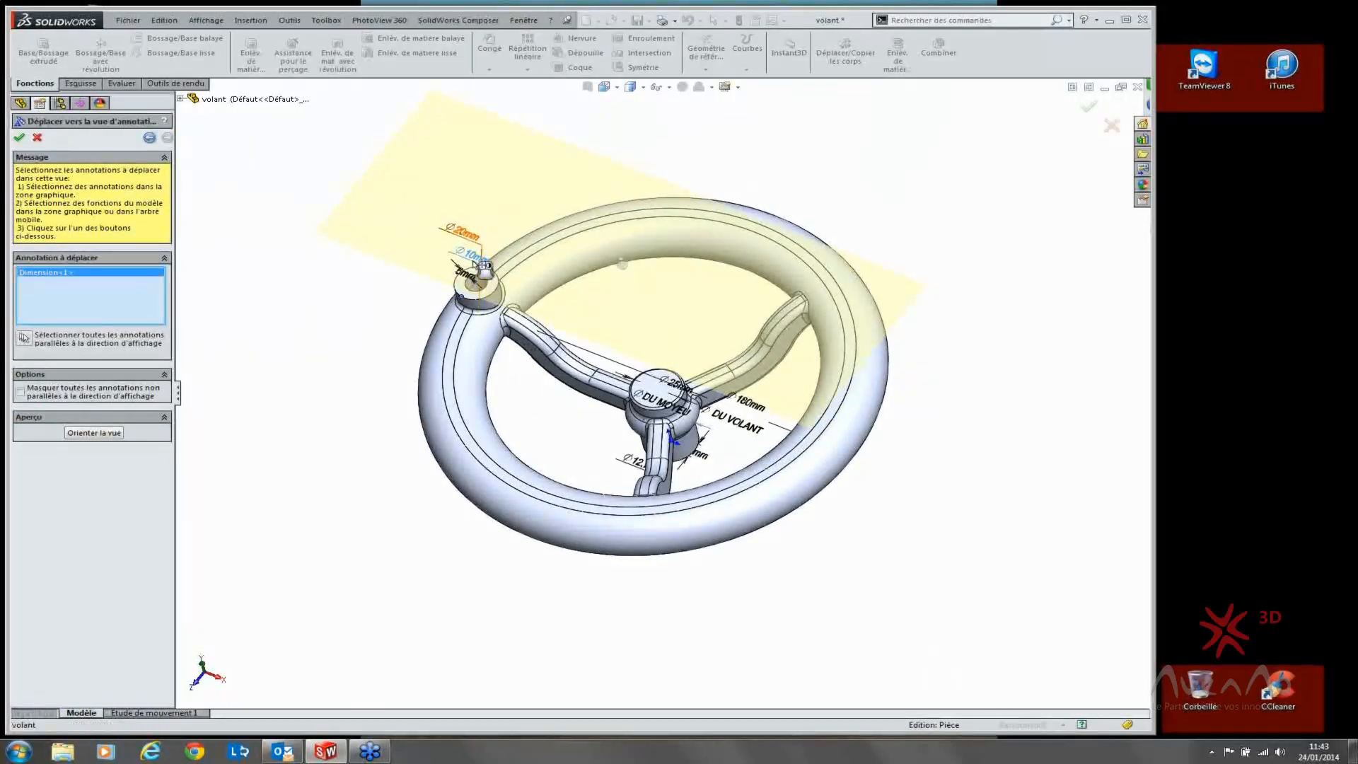
left_click(469, 252)
left_click(471, 251)
left_click(473, 265)
left_click(470, 253)
middle_click_drag(496, 249, 532, 204)
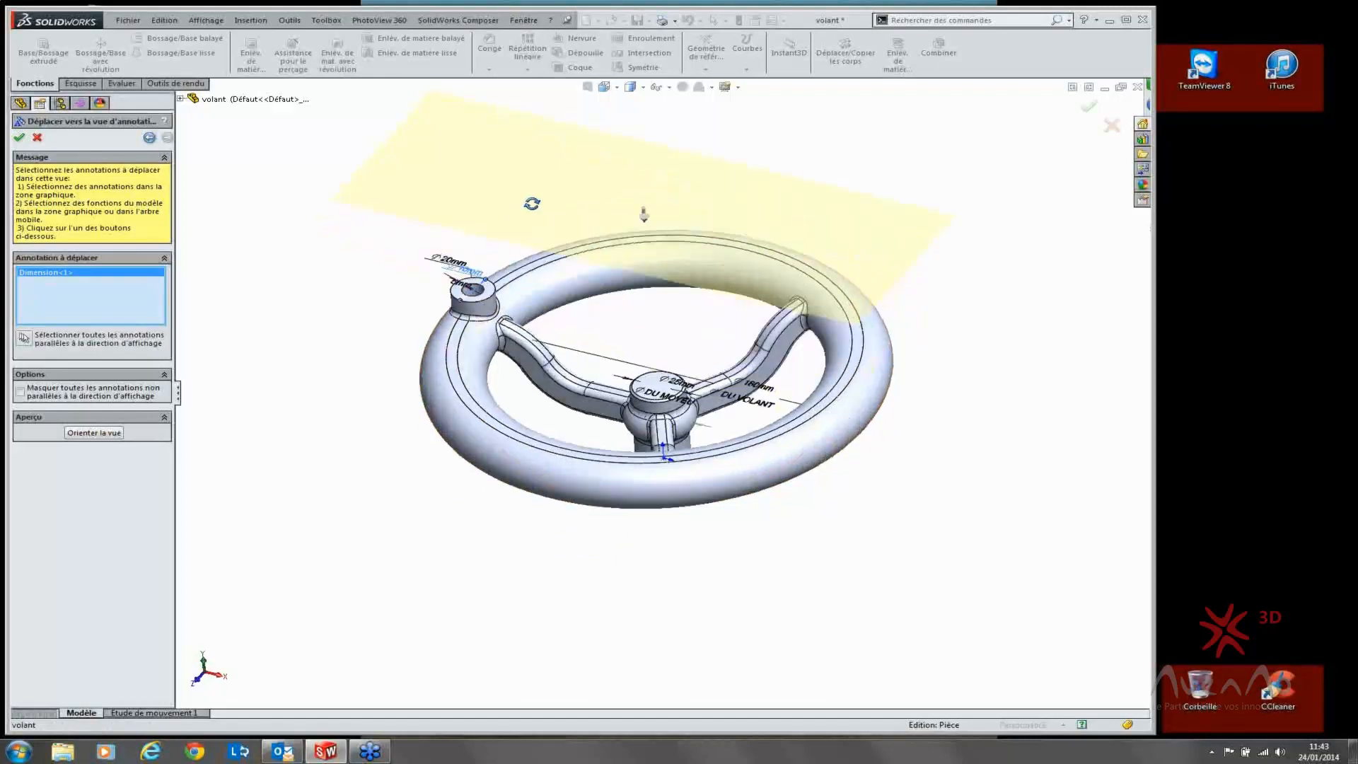
scroll(467, 272, "down", 5)
left_click(440, 279)
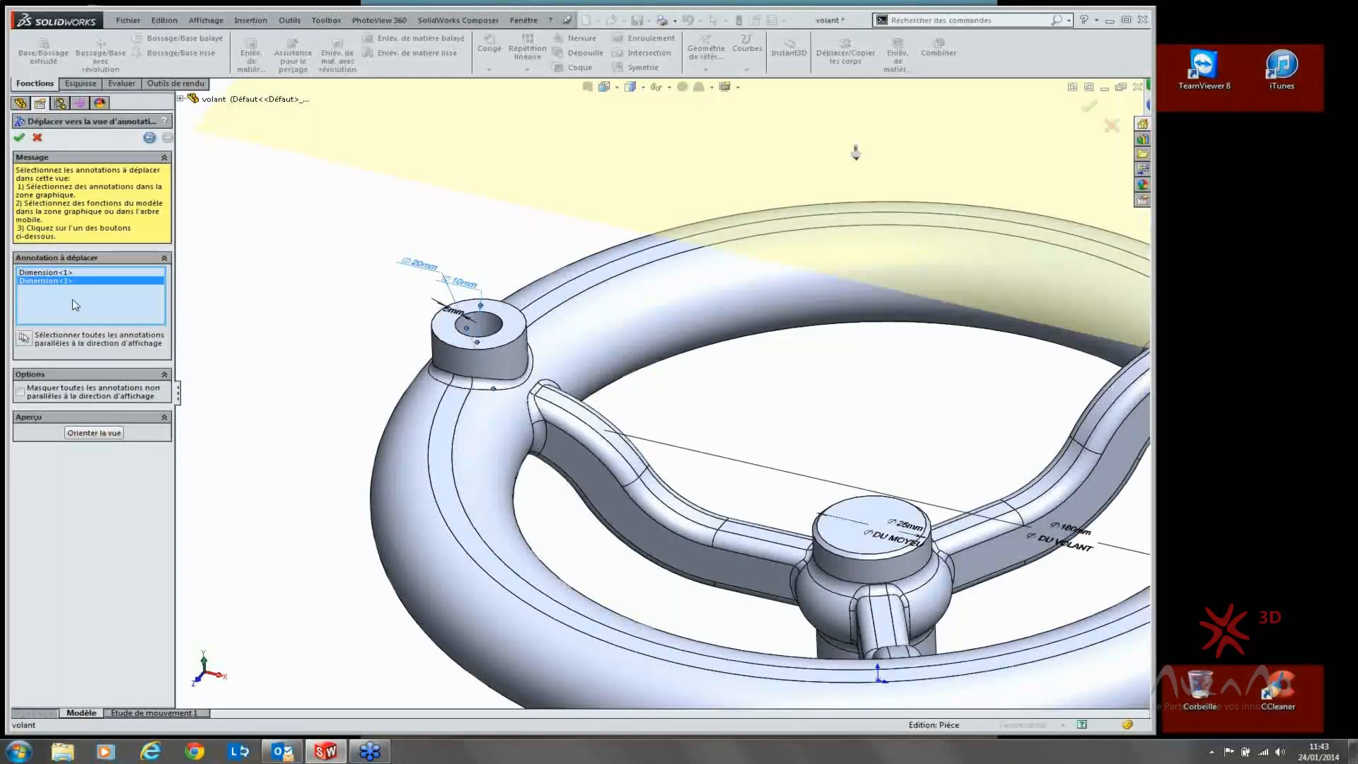
left_click(18, 138)
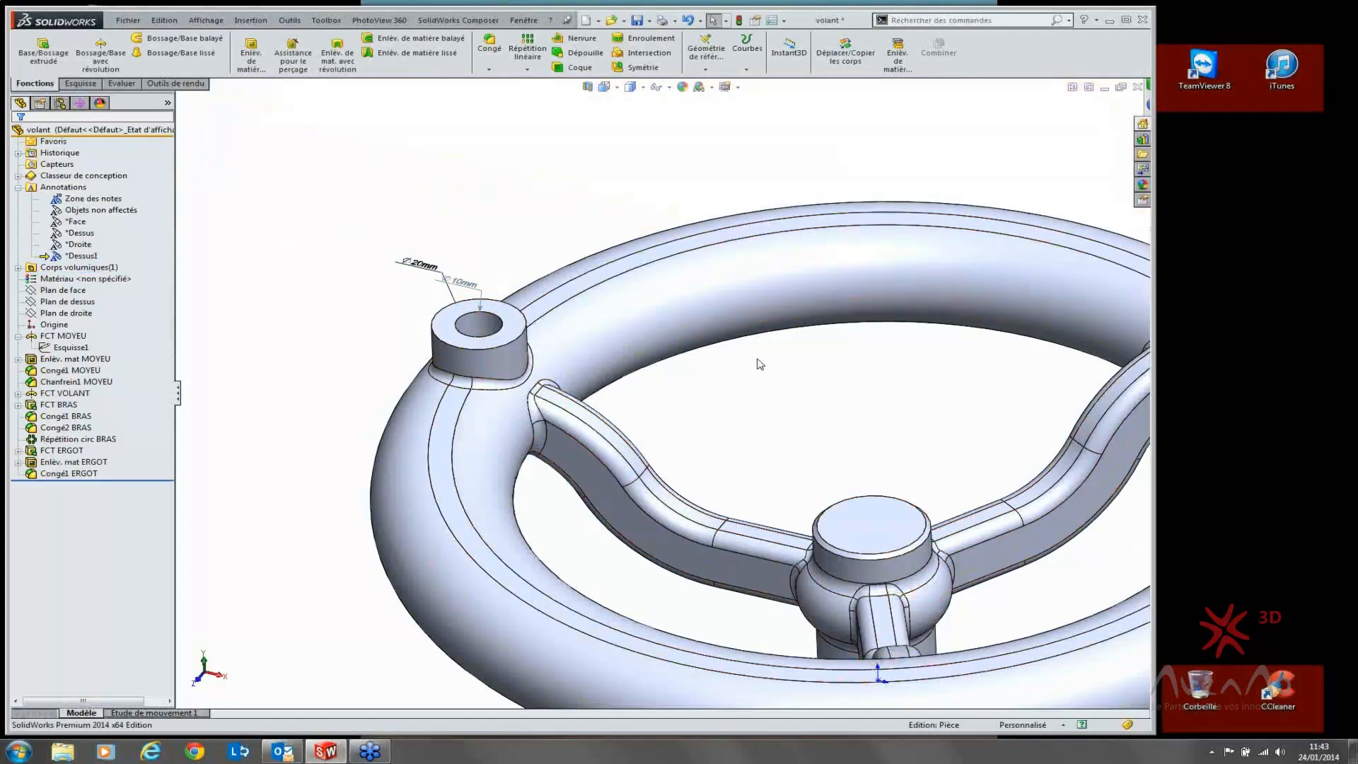
Step: Inspect the new annotation view on the model and review the display options of the Annotations folder, changing none
scroll(755, 361, "up", 4)
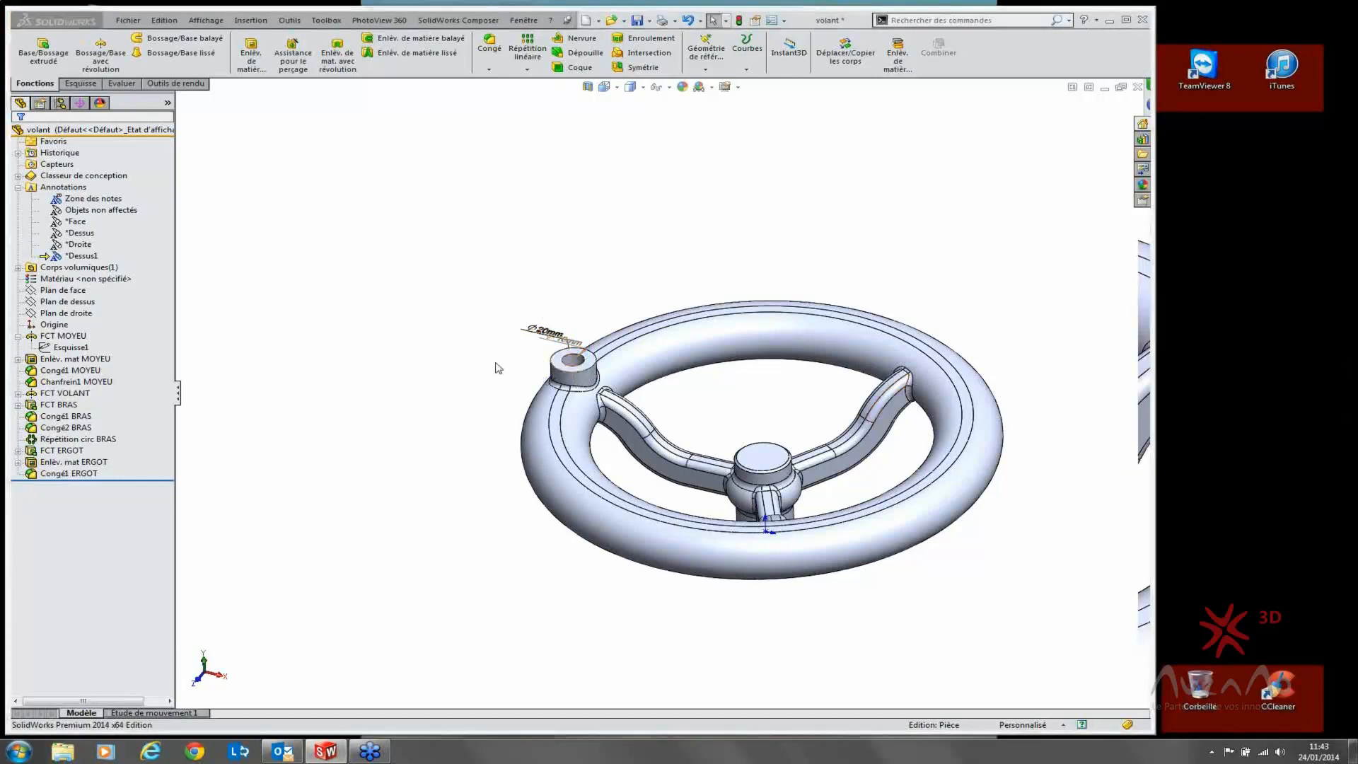
scroll(800, 432, "up", 3)
scroll(803, 434, "down", 3)
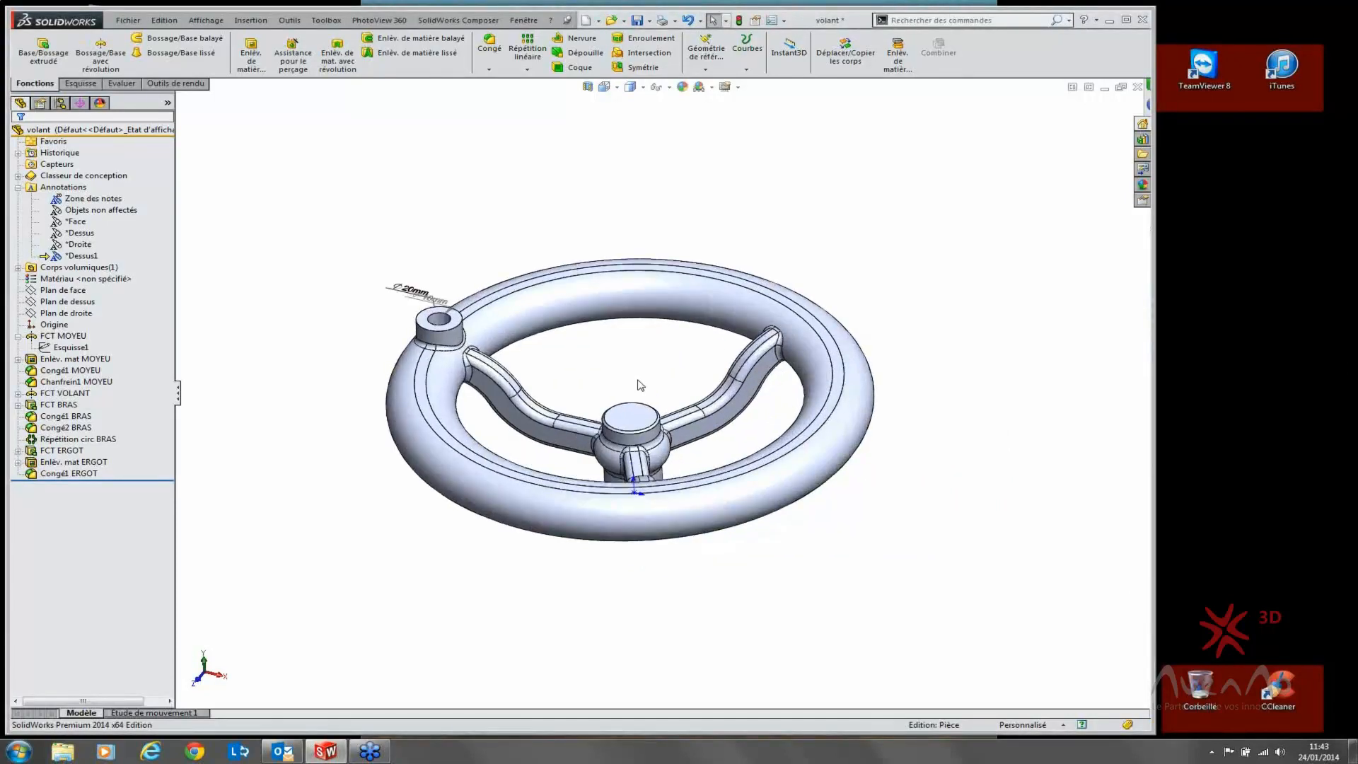
scroll(637, 377, "down", 2)
scroll(572, 390, "up", 2)
scroll(573, 392, "down", 2)
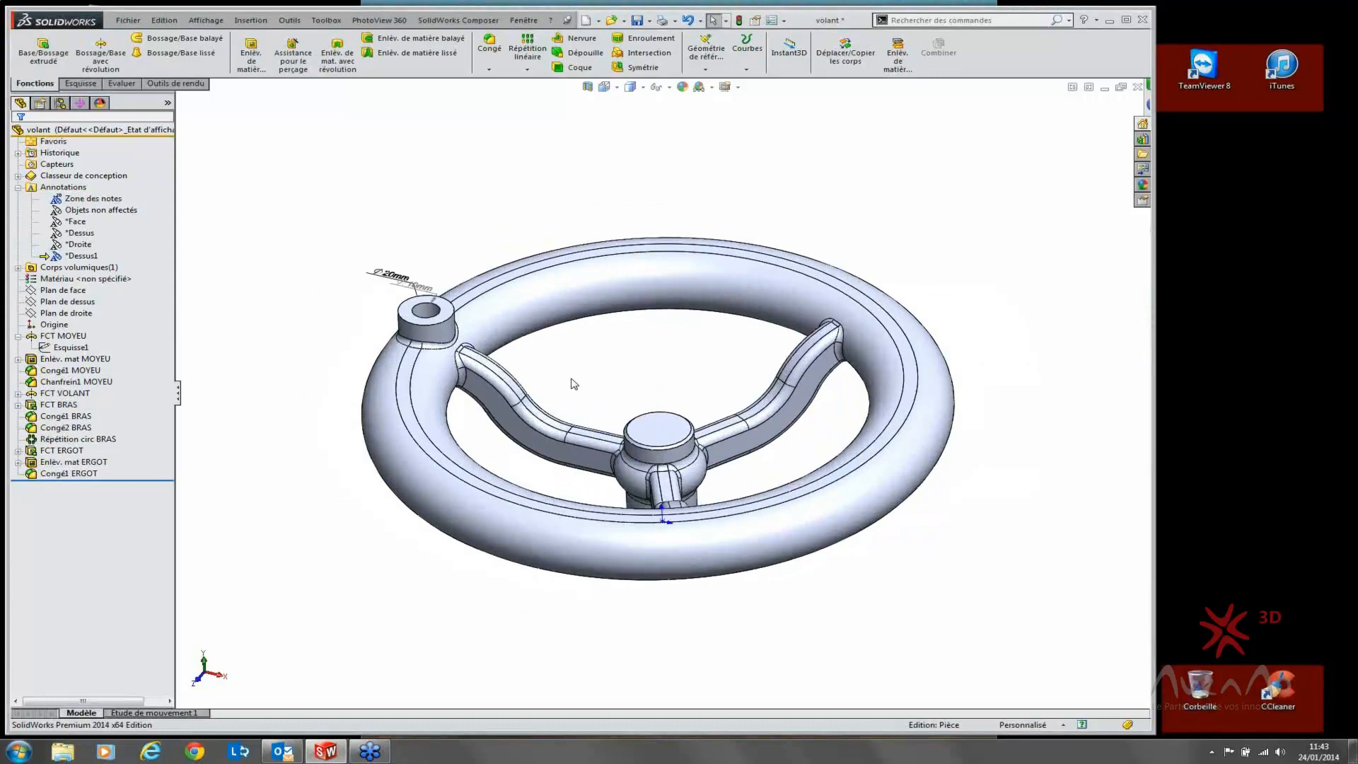
left_click(70, 188)
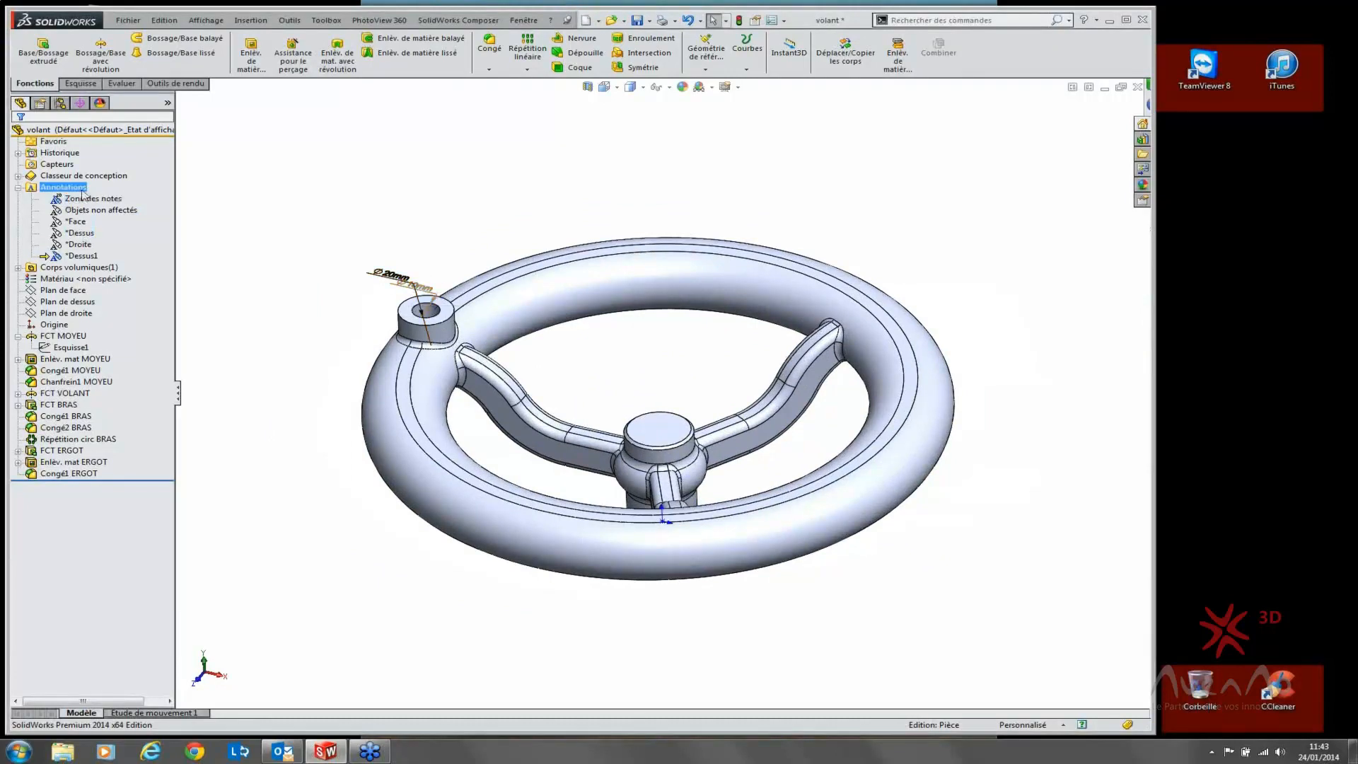
right_click(82, 193)
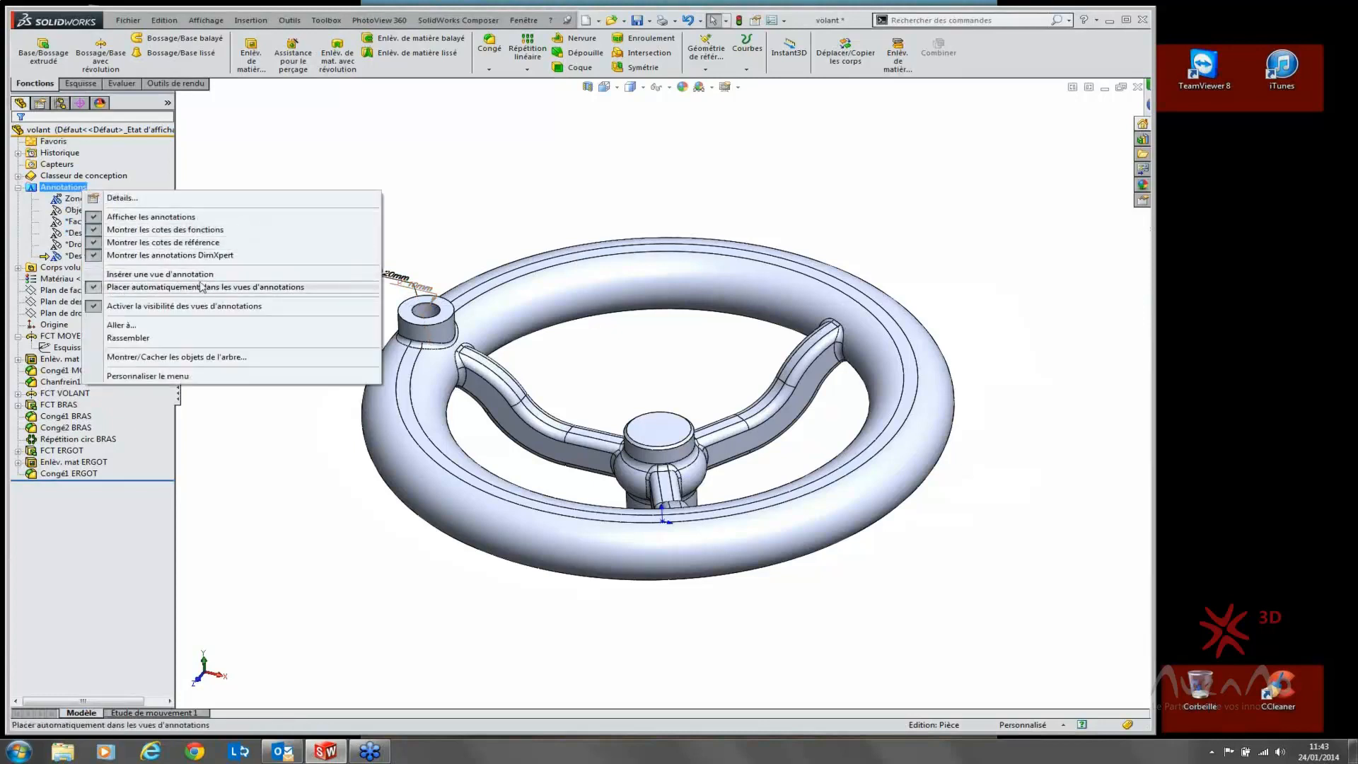
left_click(455, 230)
Step: Look at the Zone des notes and Objets non affectés items, collapsing and reopening the Annotations folder
left_click(85, 199)
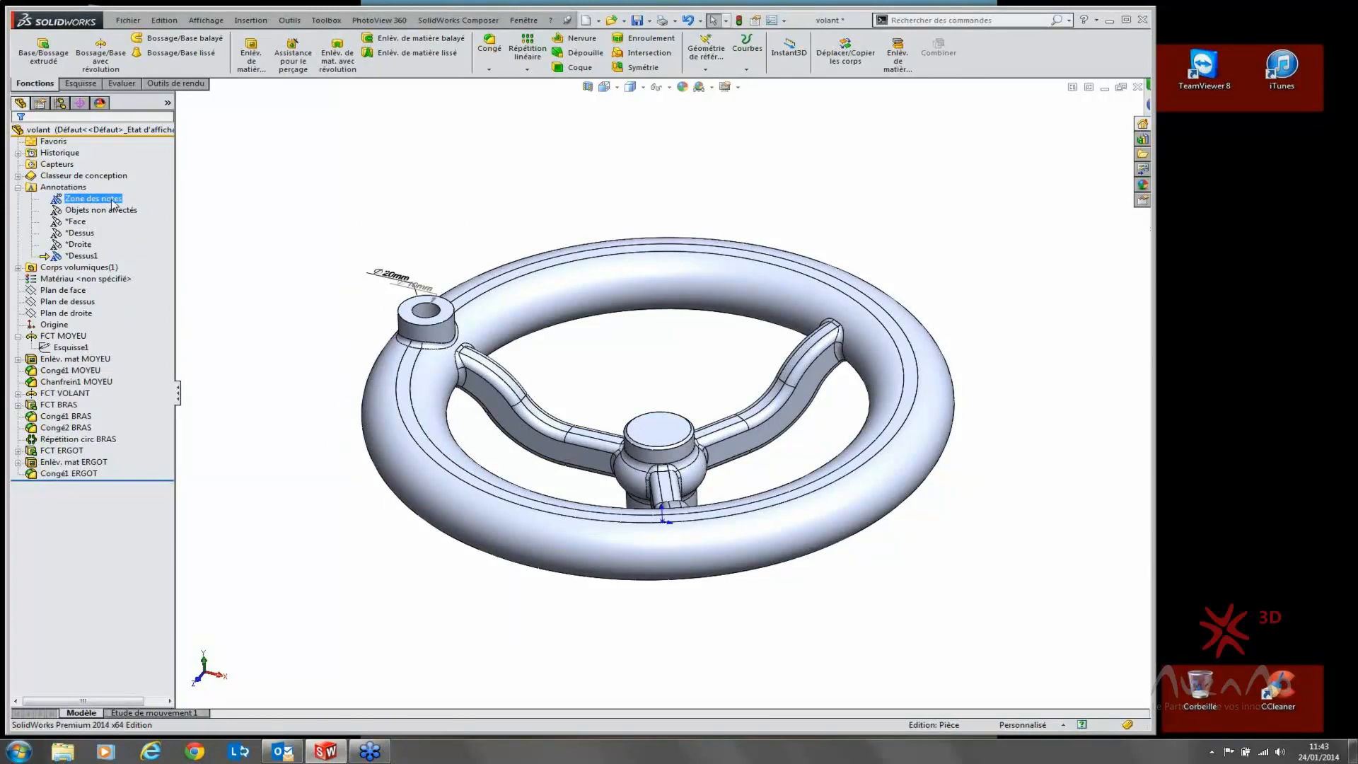
left_click(292, 249)
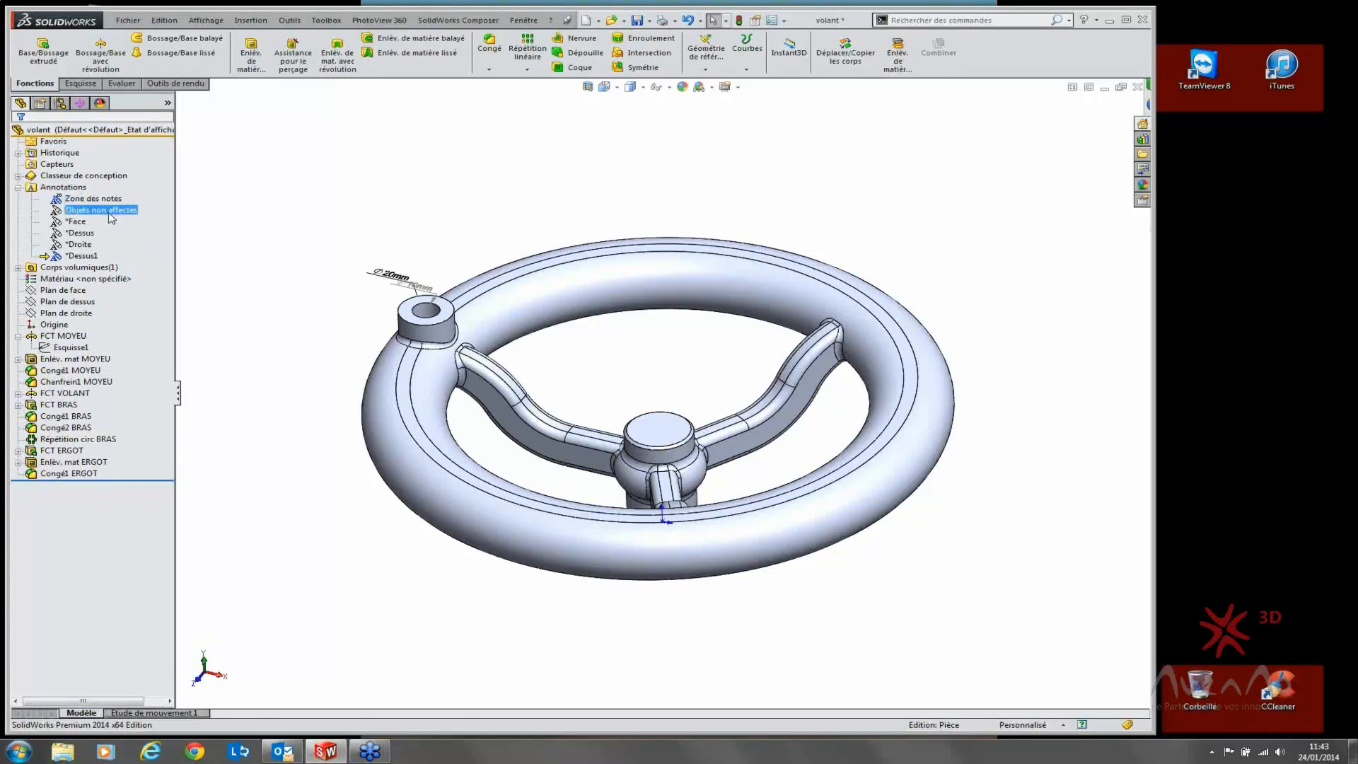
left_click(85, 200)
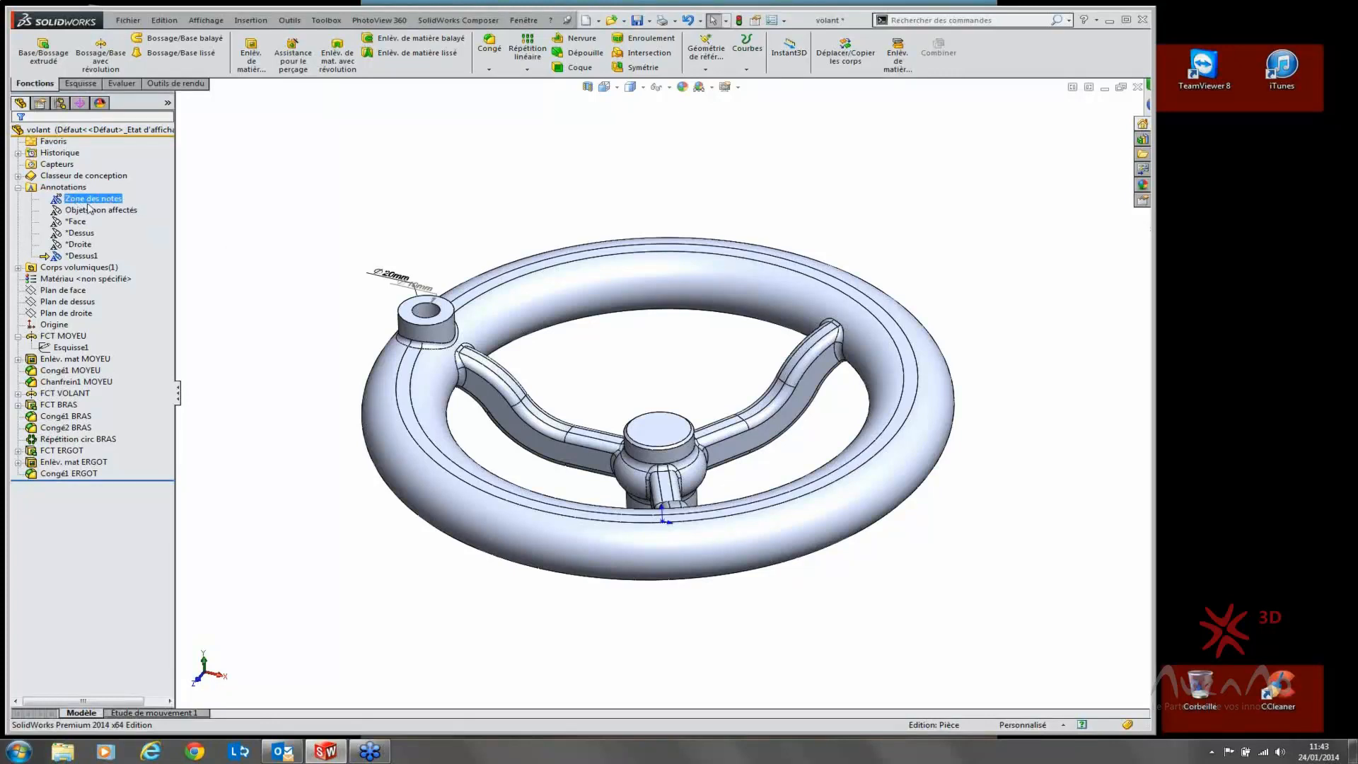
left_click(18, 187)
left_click(19, 187)
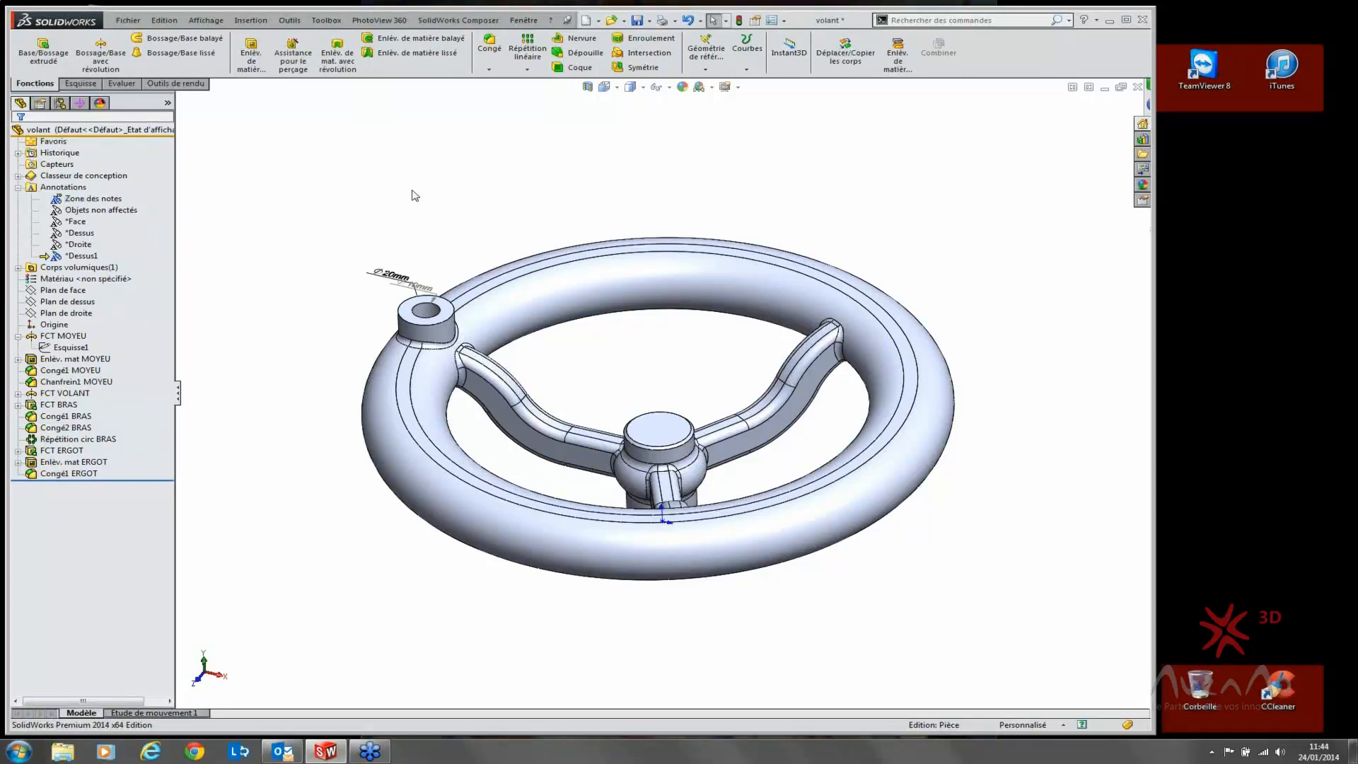
Step: Insert a bill of materials table based on bom-standard, assigned to the Zone des notes annotation view
key("s")
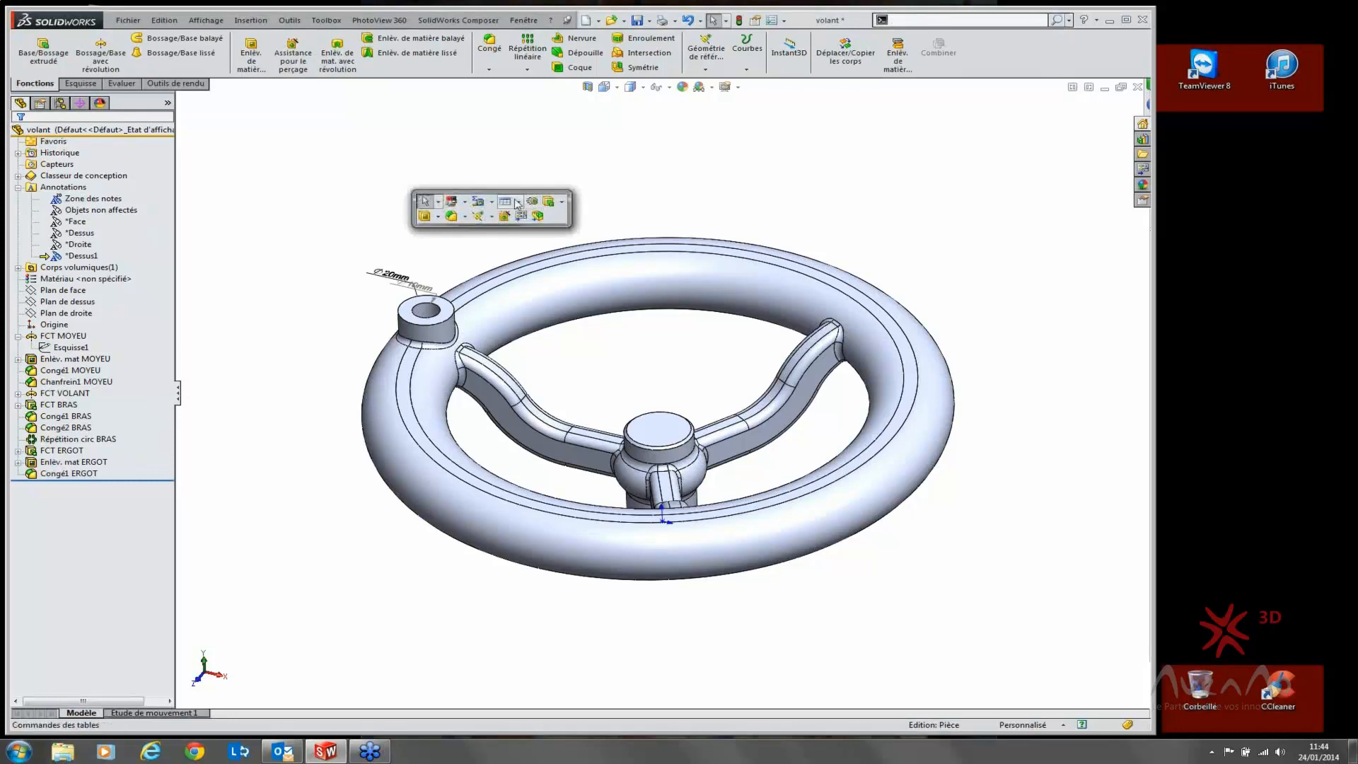
left_click(507, 202)
left_click(549, 229)
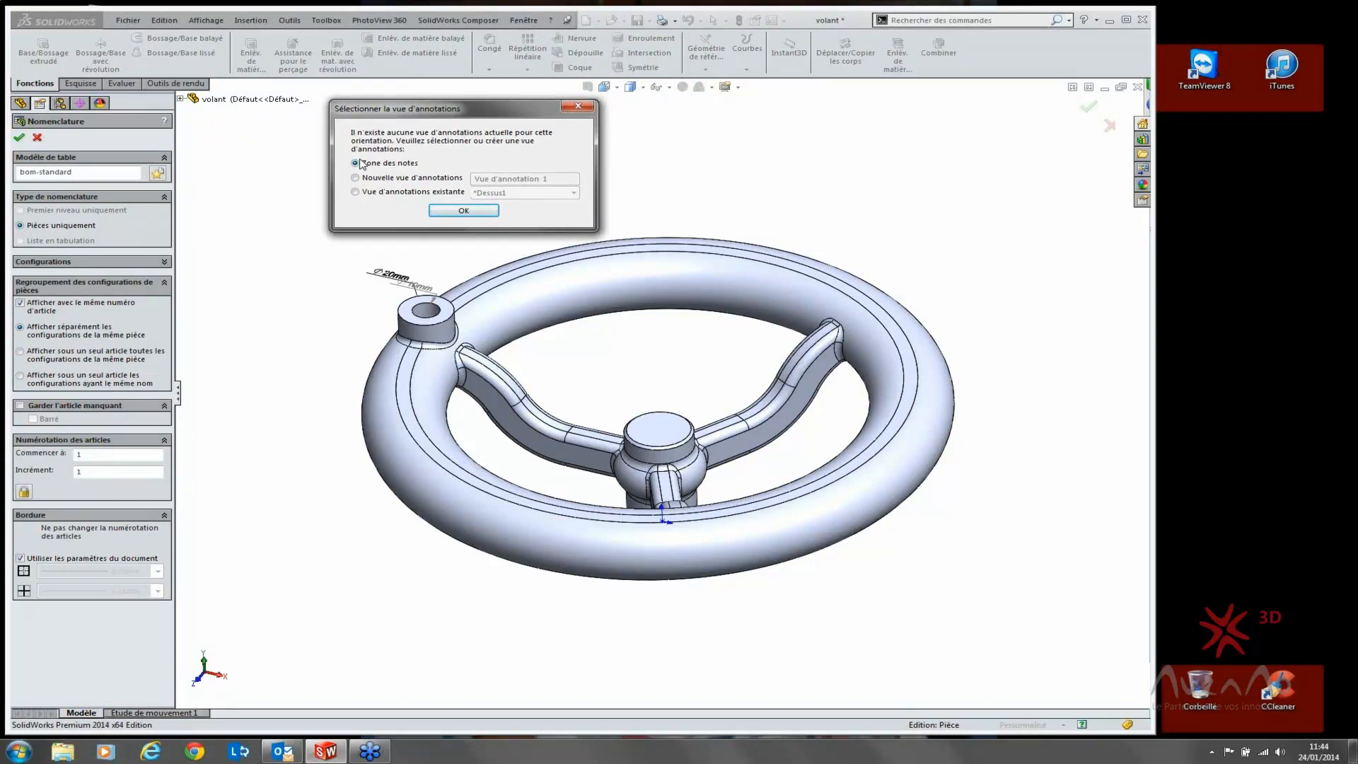
left_click(441, 211)
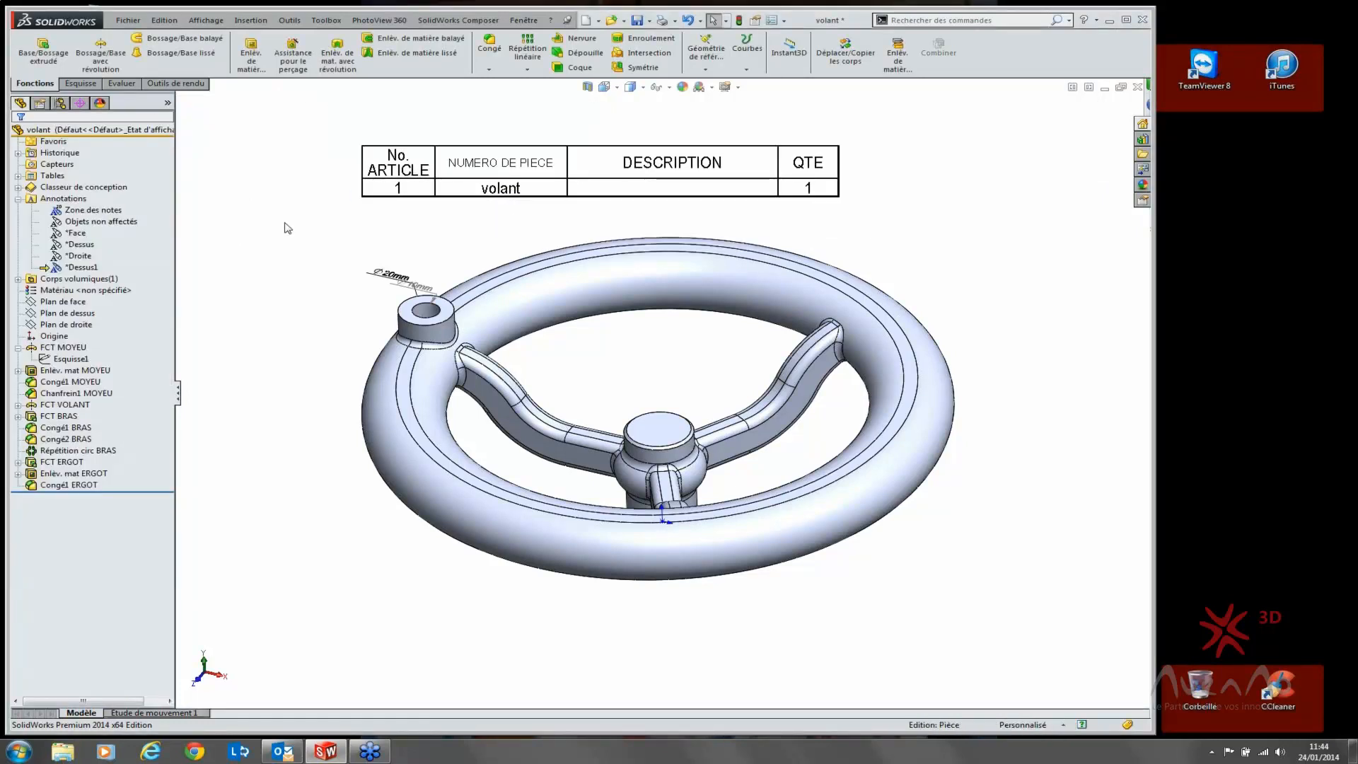
Step: Activate the Zone des notes annotation view in the Annotations folder
left_click(94, 211)
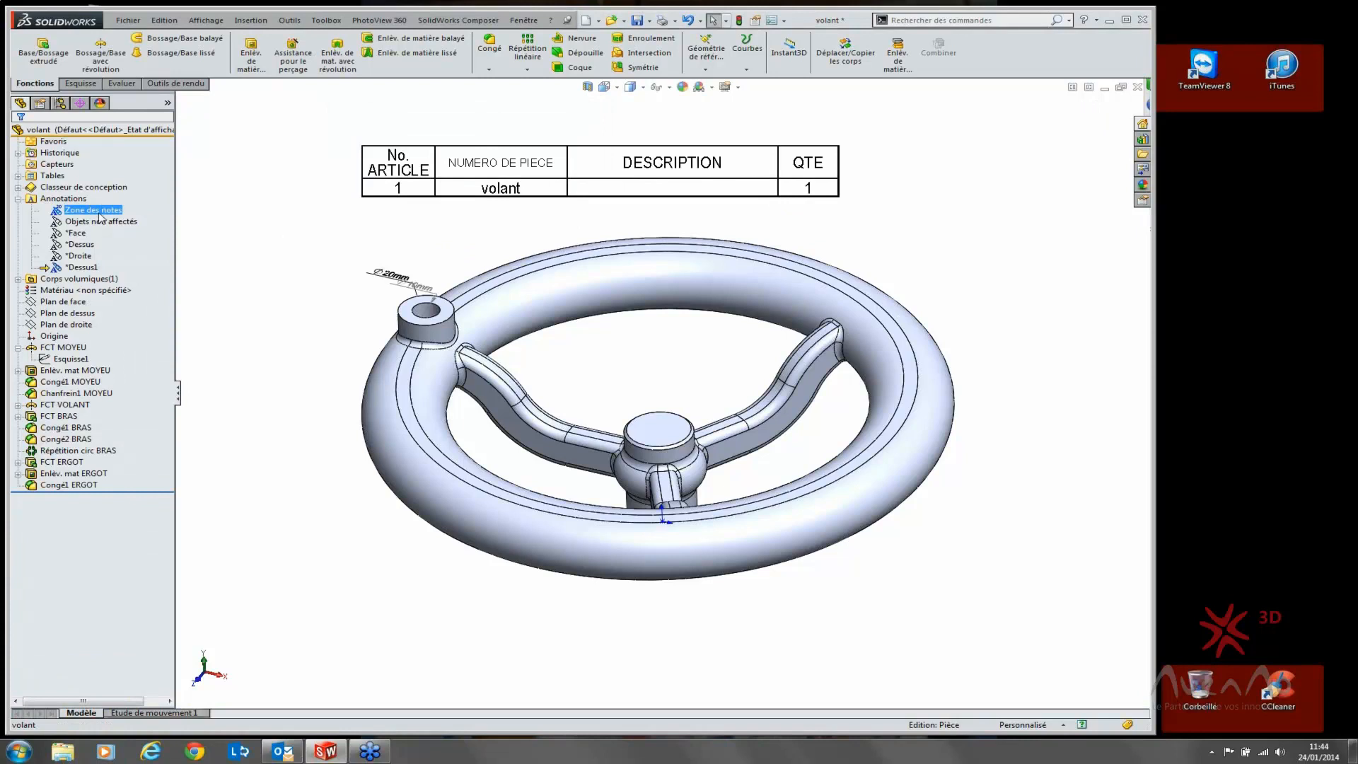
right_click(102, 208)
left_click(104, 219)
right_click(101, 213)
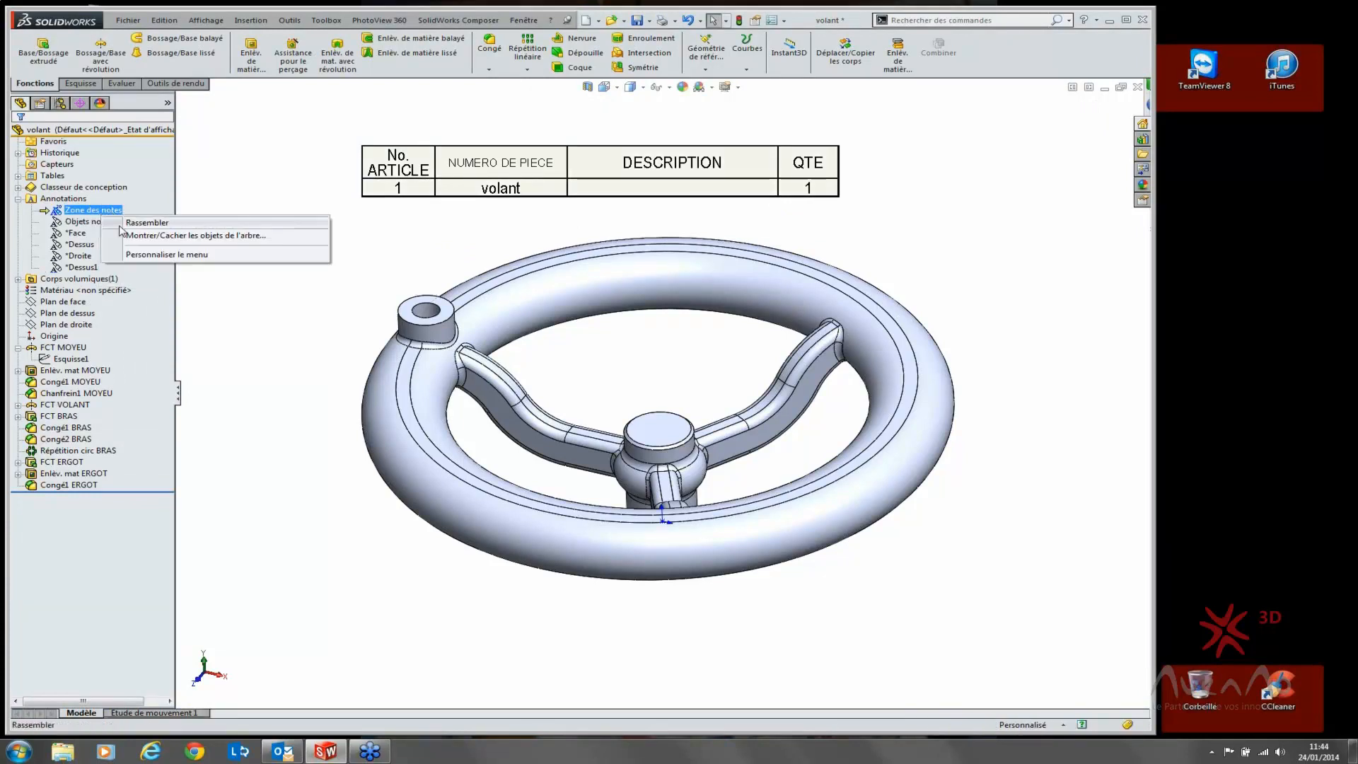
left_click(161, 189)
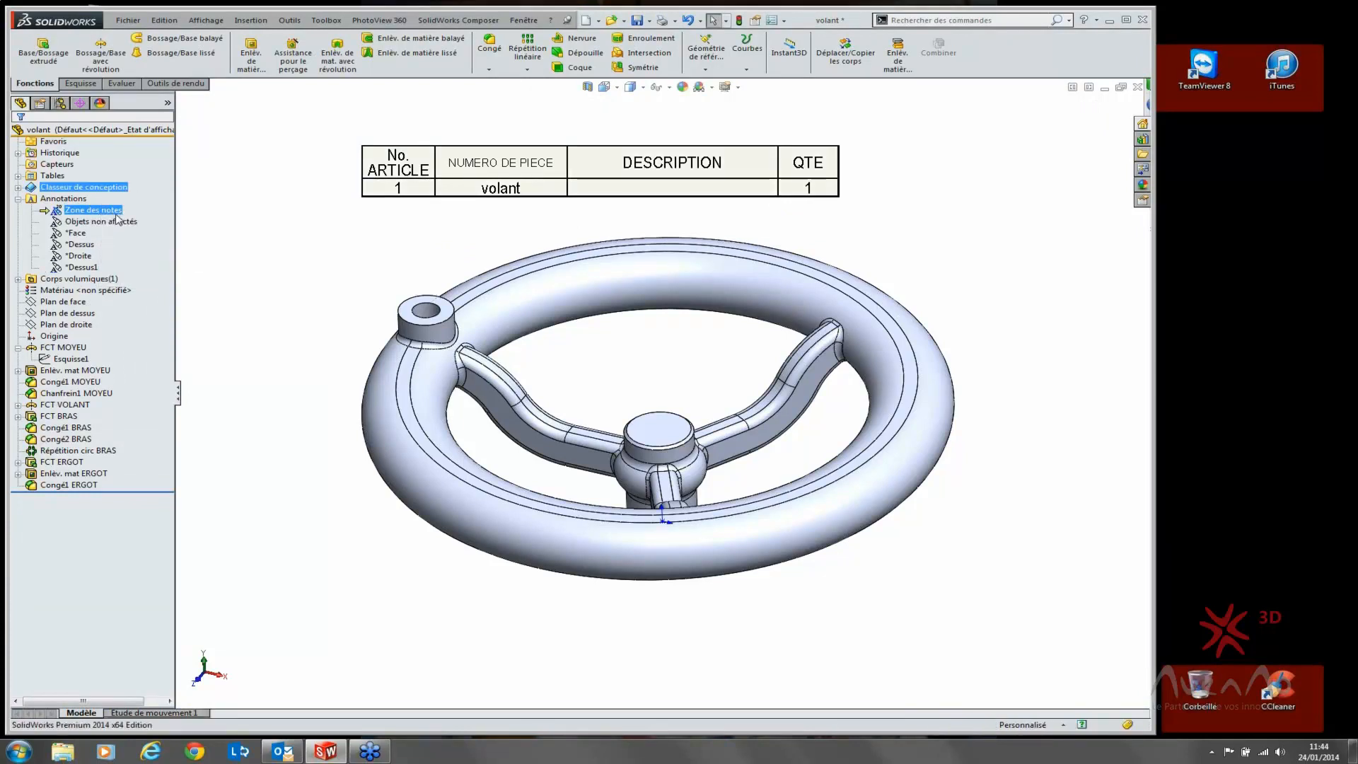
Step: Activate the *Dessus1 annotation view and hide the Zone des notes view
double_click(80, 268)
right_click(80, 210)
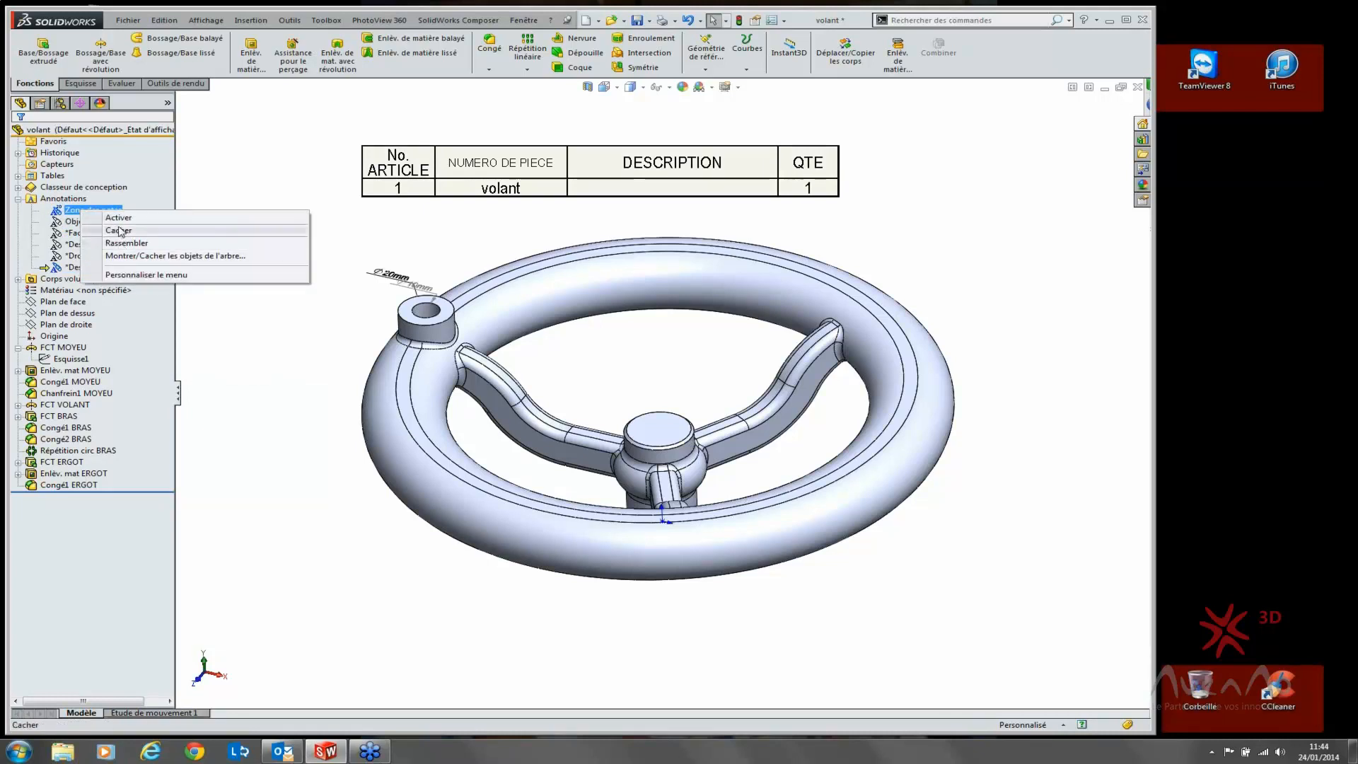
left_click(119, 230)
Step: Reactivate the Zone des notes annotation view and collapse the Annotations folder
right_click(90, 215)
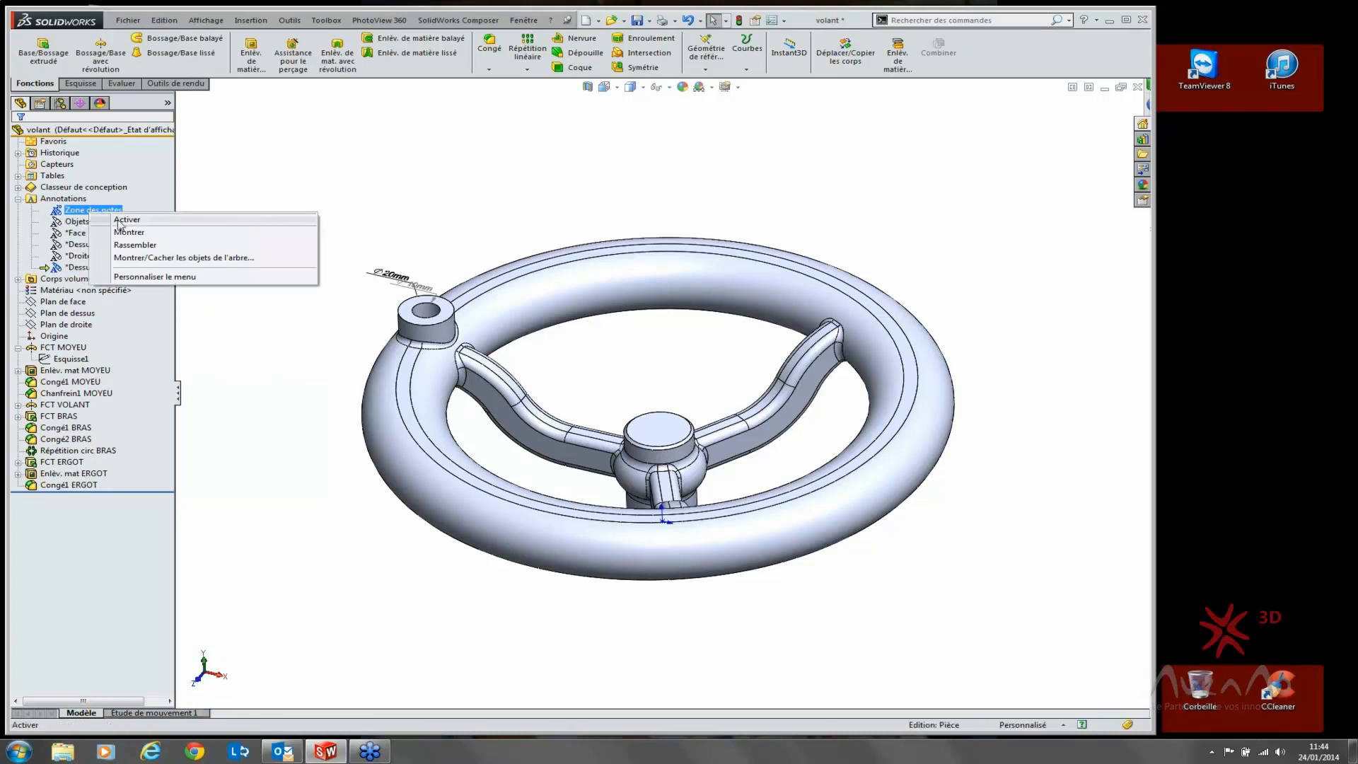
left_click(119, 221)
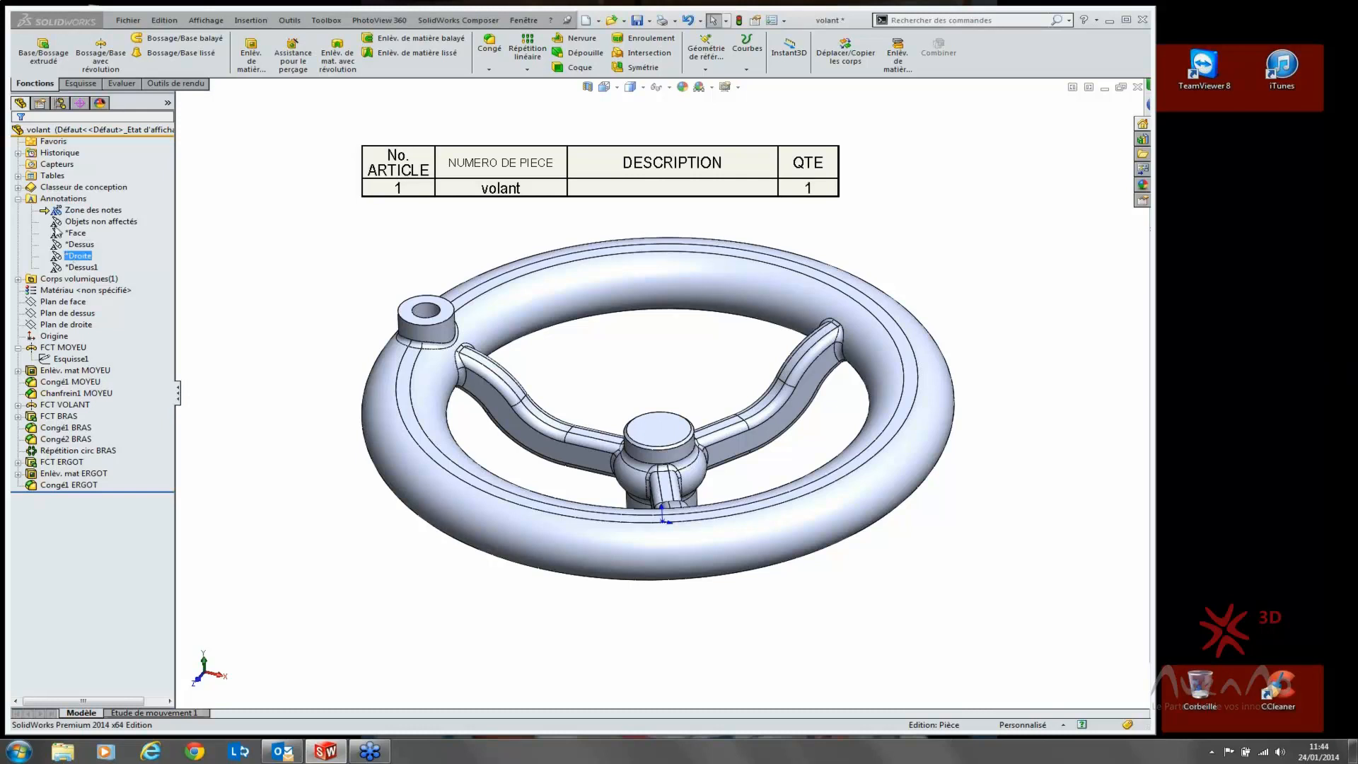
left_click(19, 199)
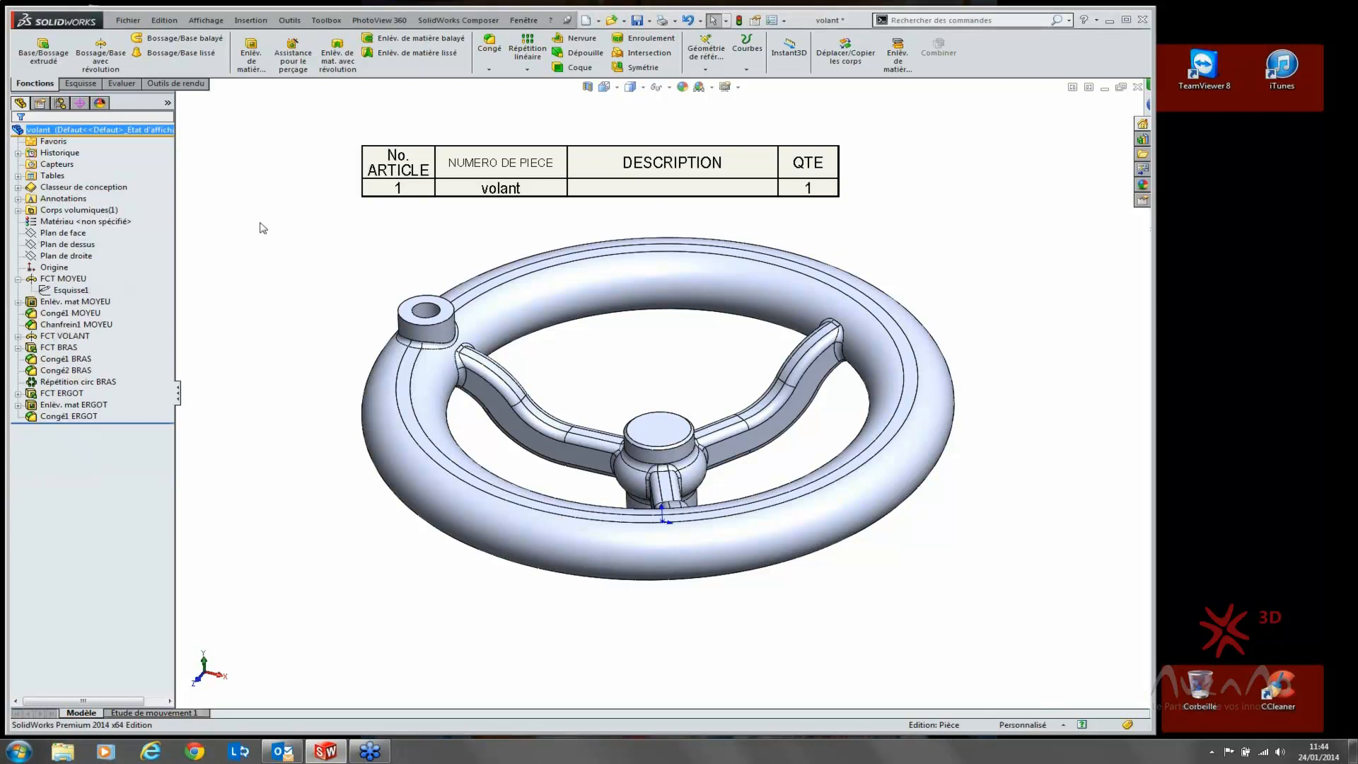
Step: Delete the bill of materials table above the steering wheel model
left_click(355, 141)
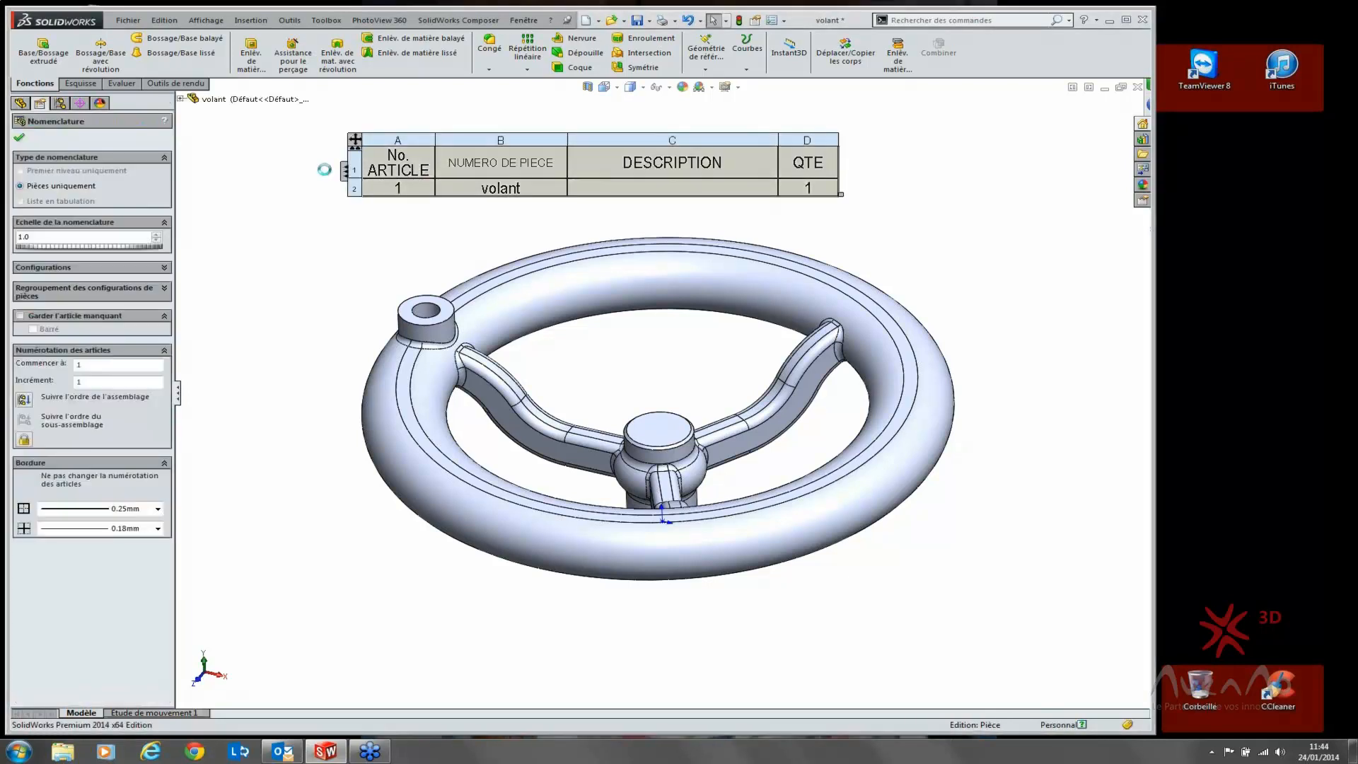
key("Delete")
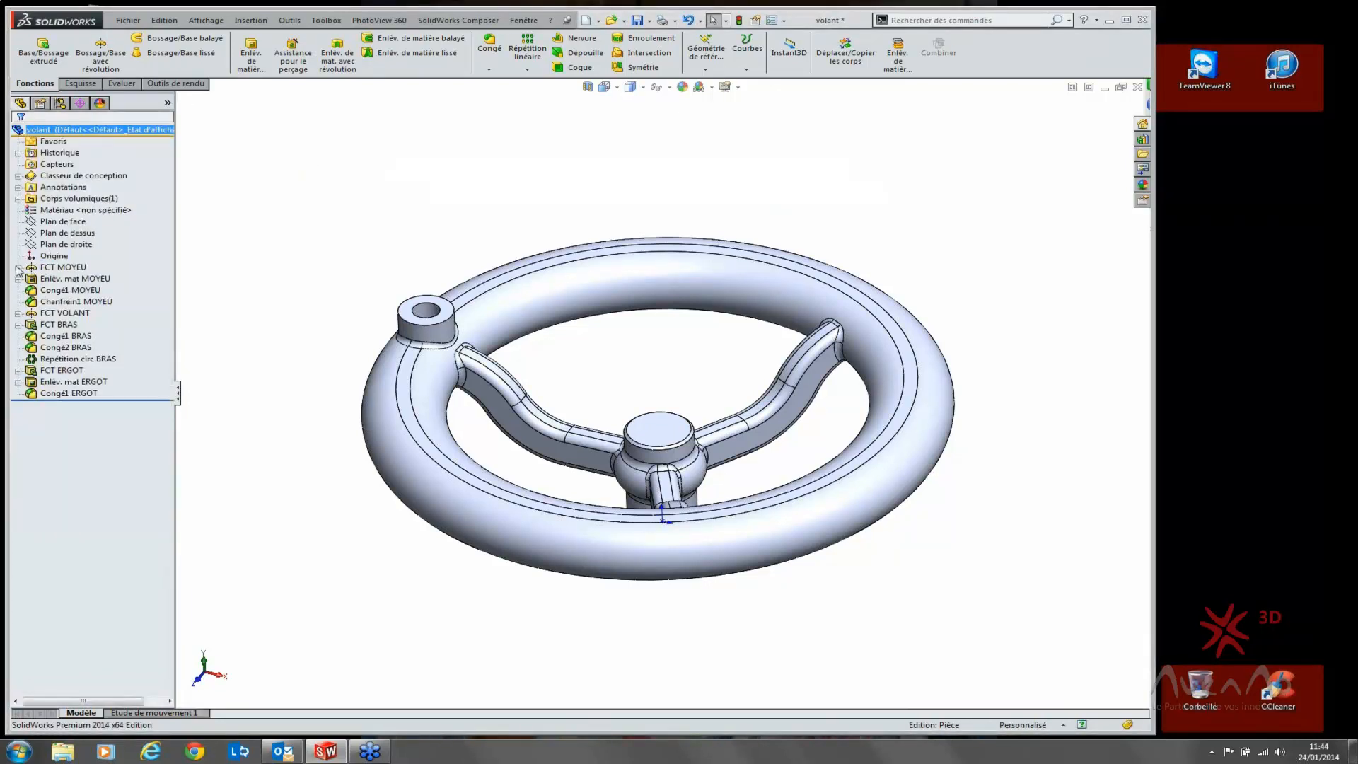
Step: Expand the Corps volumiques folder and examine the solid body it contains, highlighting it on the model
left_click(17, 198)
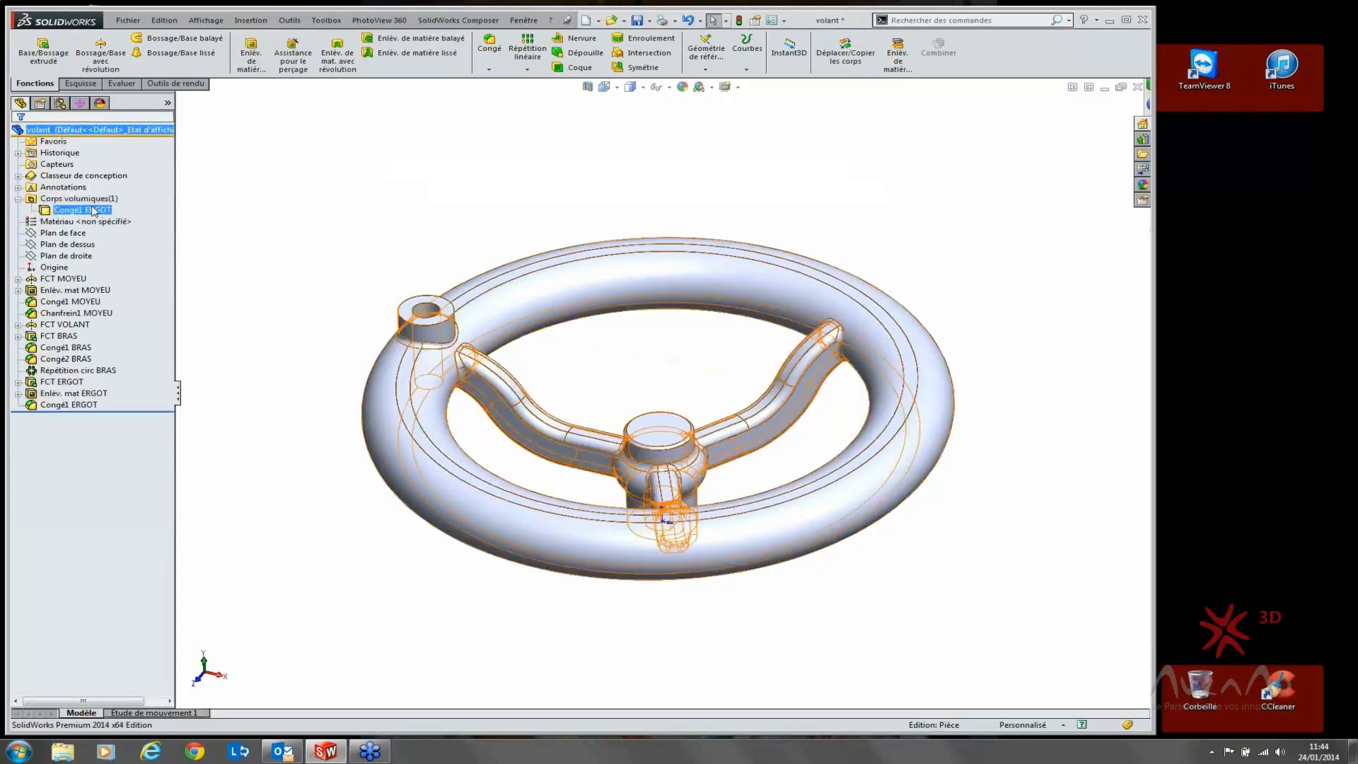
left_click(93, 202)
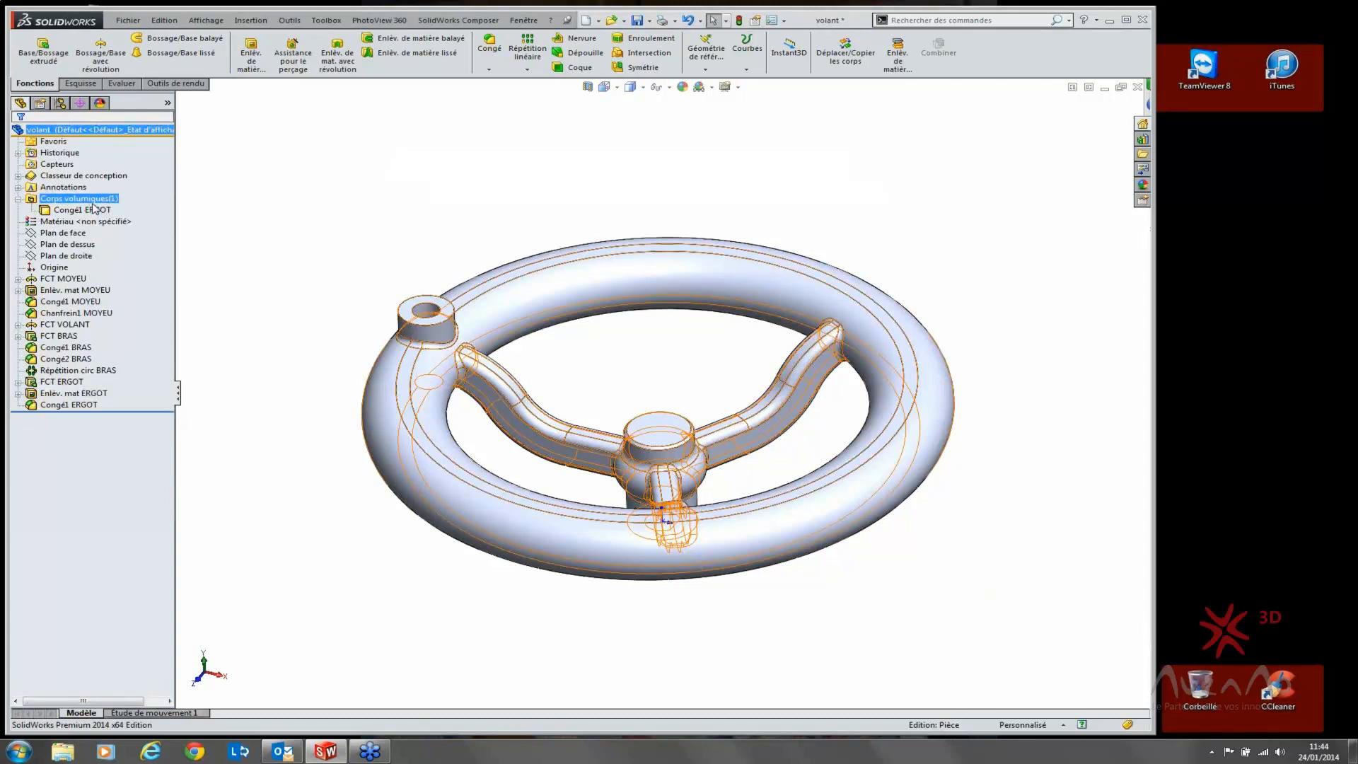
left_click(201, 254)
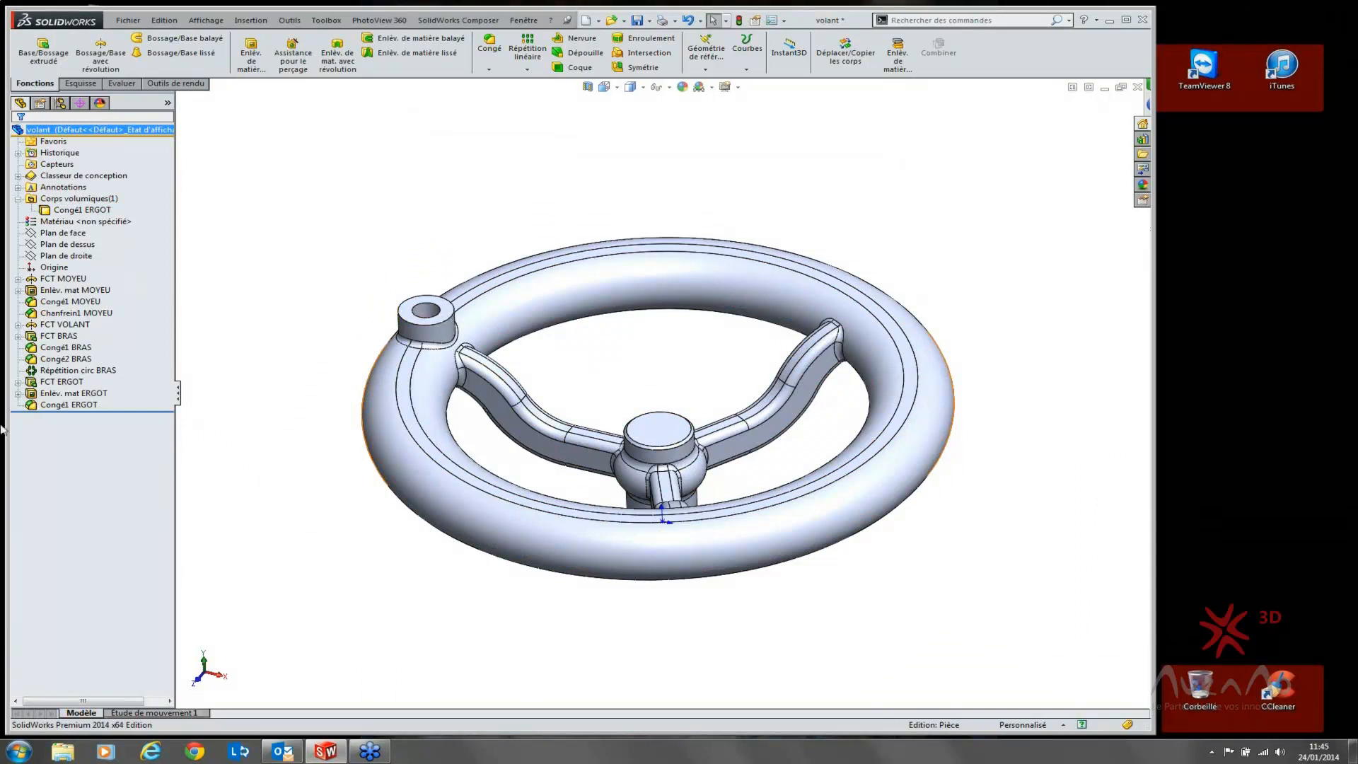
left_click(119, 200)
left_click(310, 243)
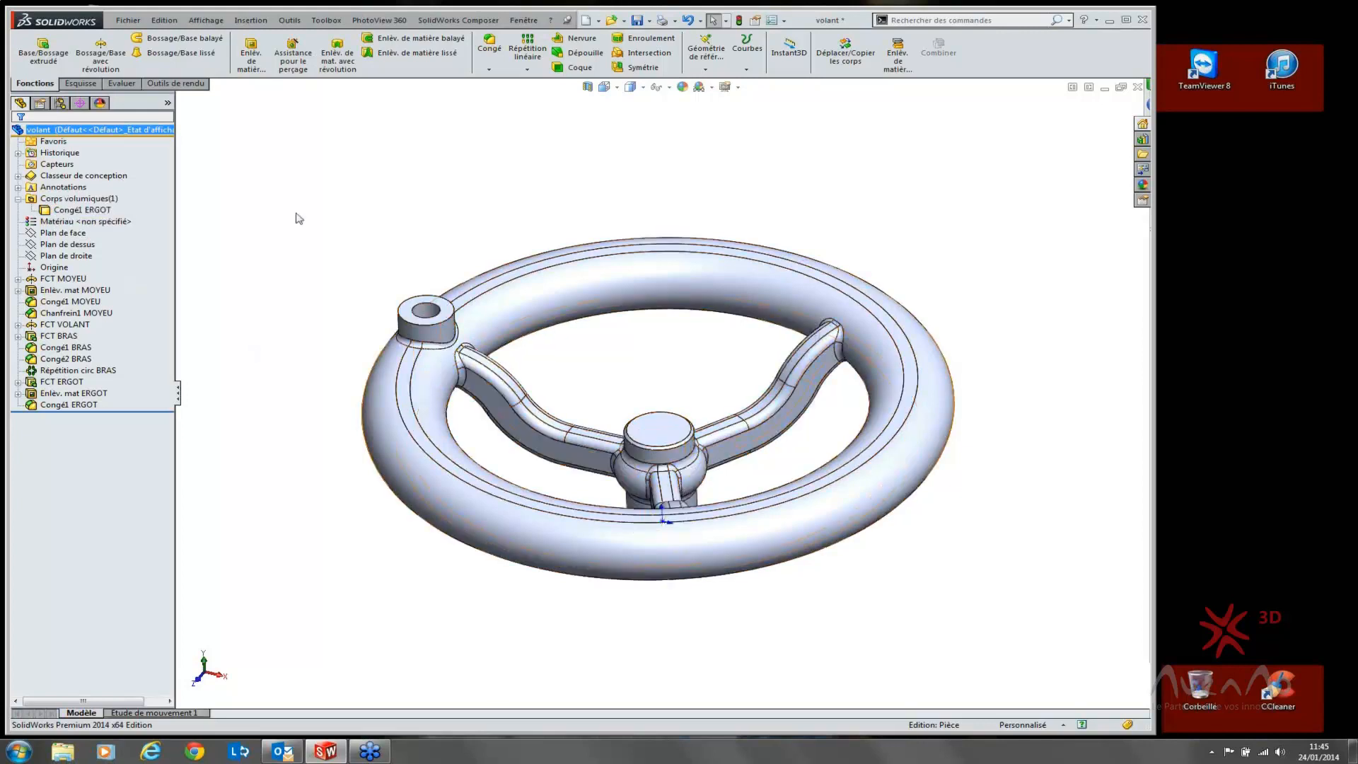
left_click(82, 210)
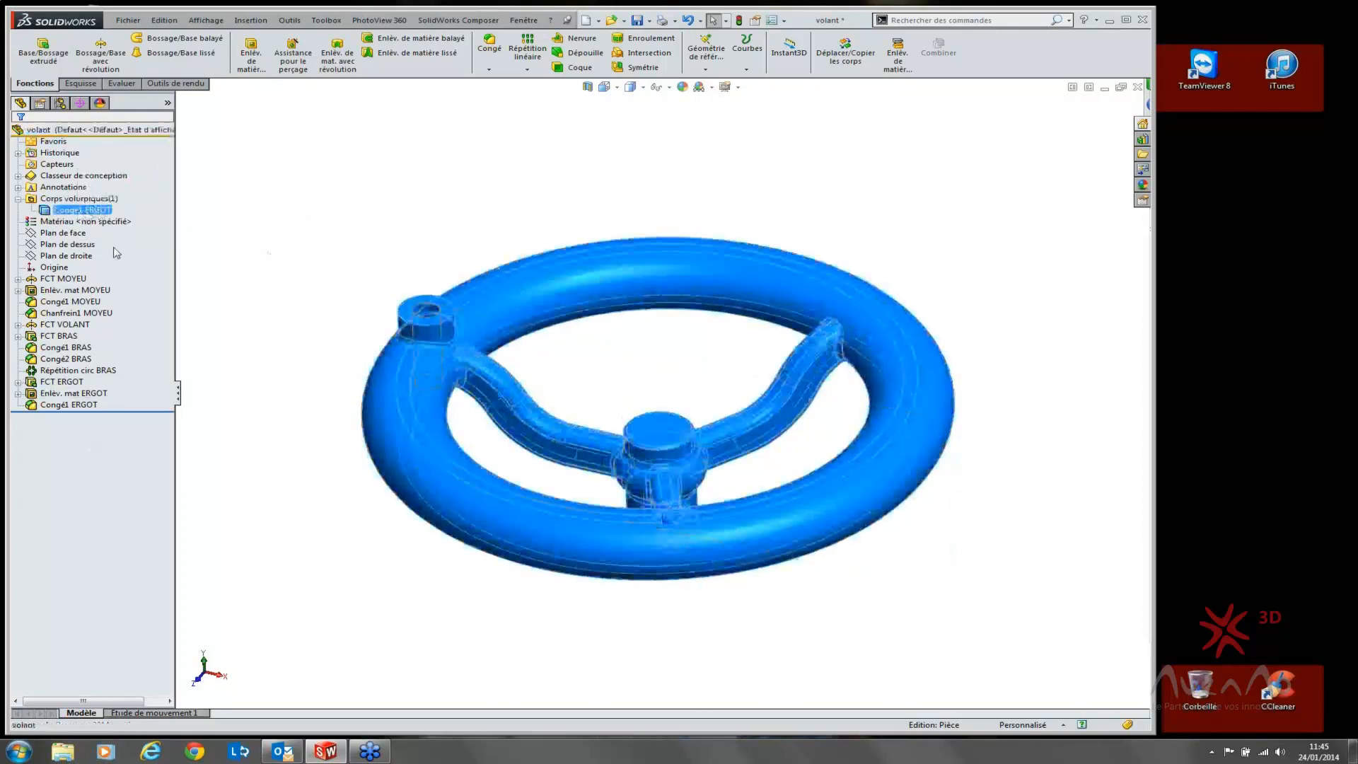
left_click(63, 222)
left_click(85, 211)
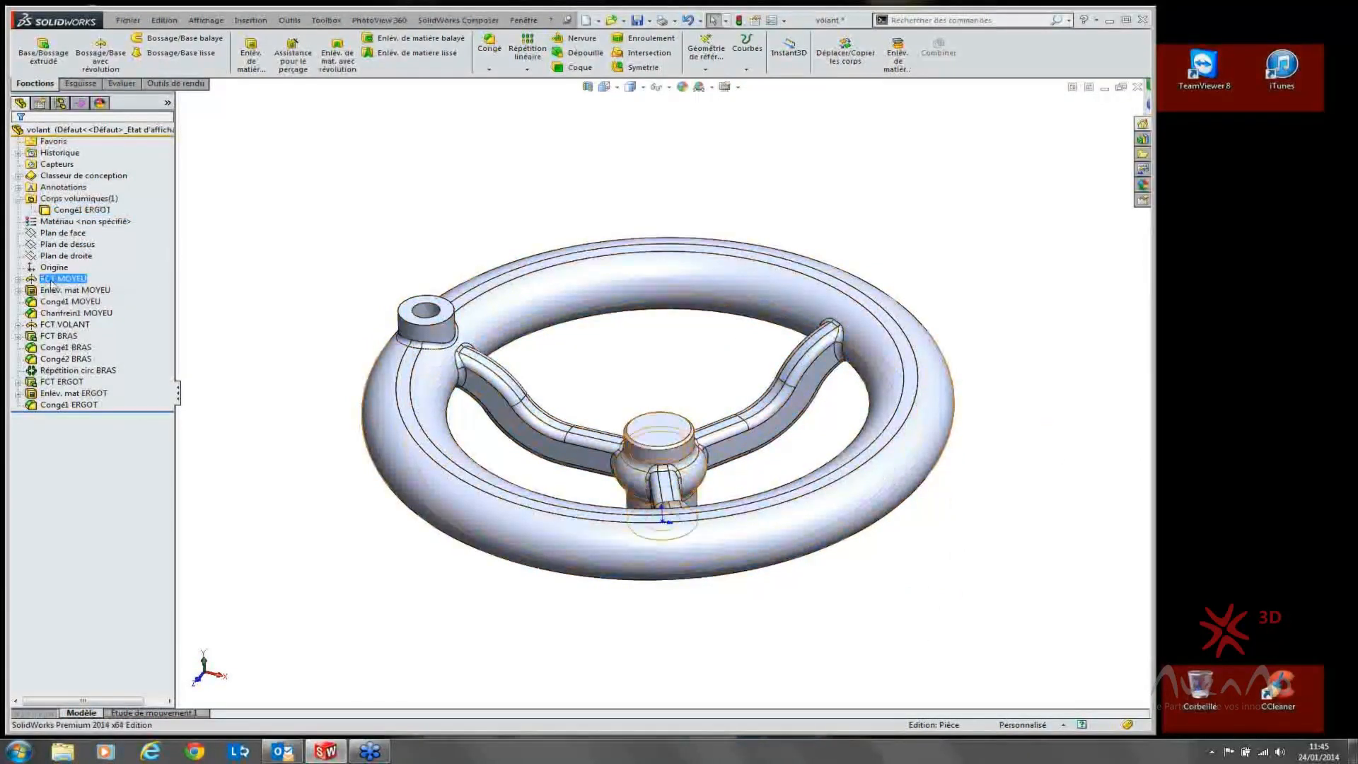
Step: Highlight all features from FCT MOYEU to Congé1 ERGOT on the model, and clear the selection
left_click(68, 404)
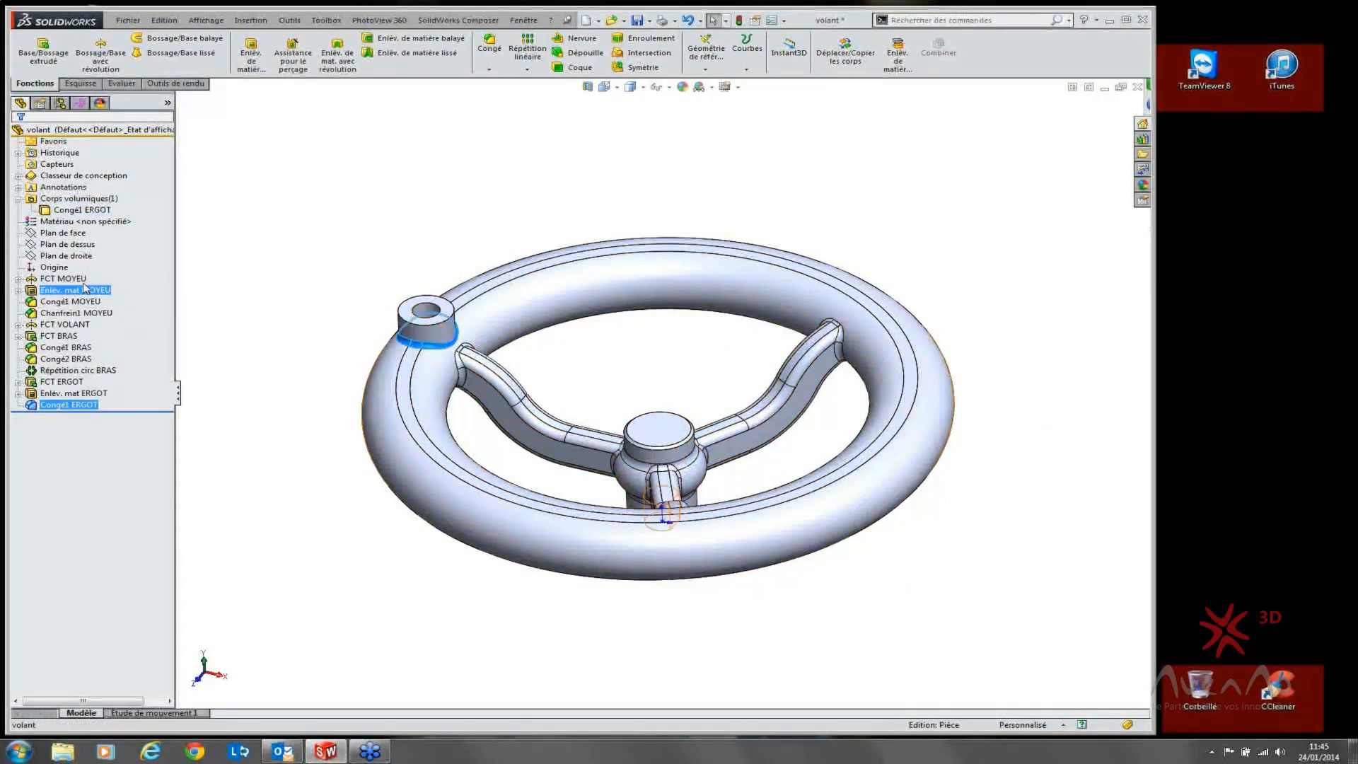
left_click(32, 269, "shift")
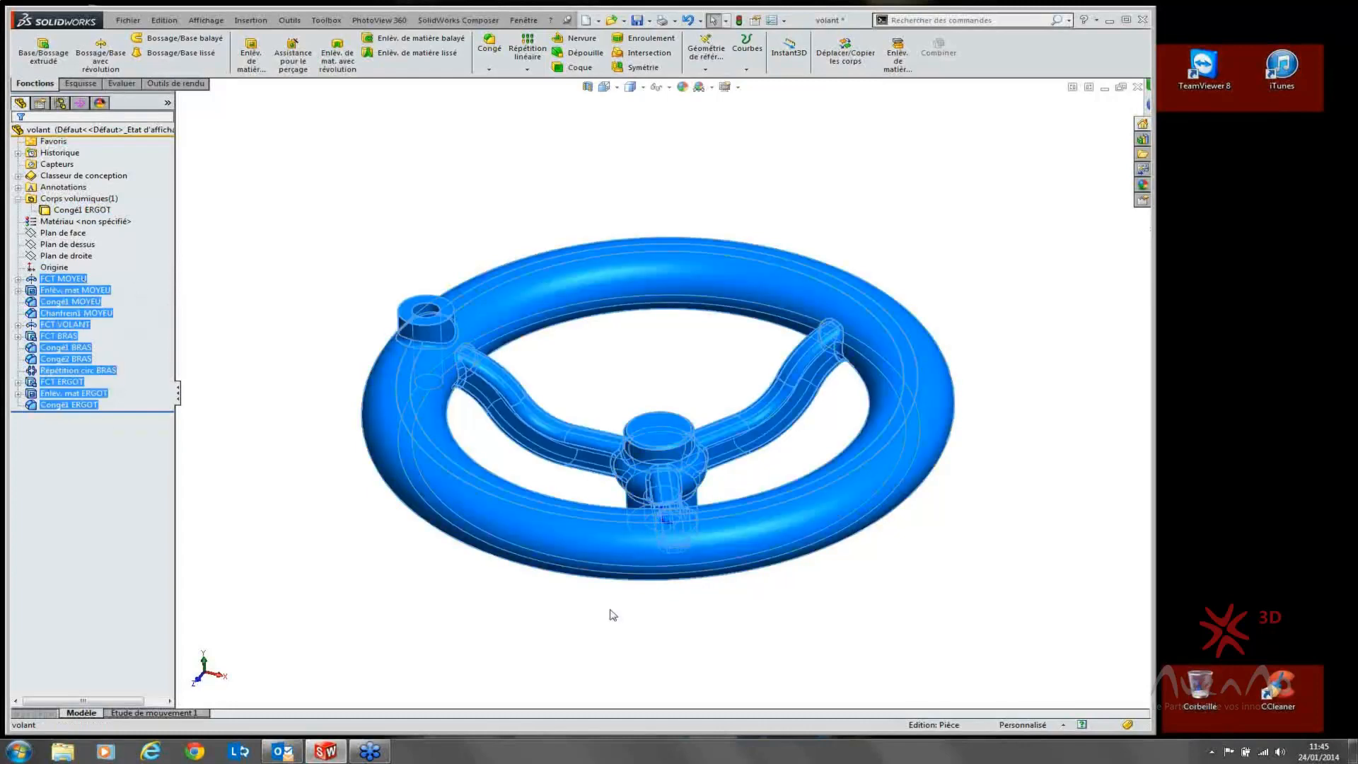
left_click(611, 611)
Step: Compare the solid body's name with the last feature in the tree, opening the body's name for editing without changing it
left_click(106, 211)
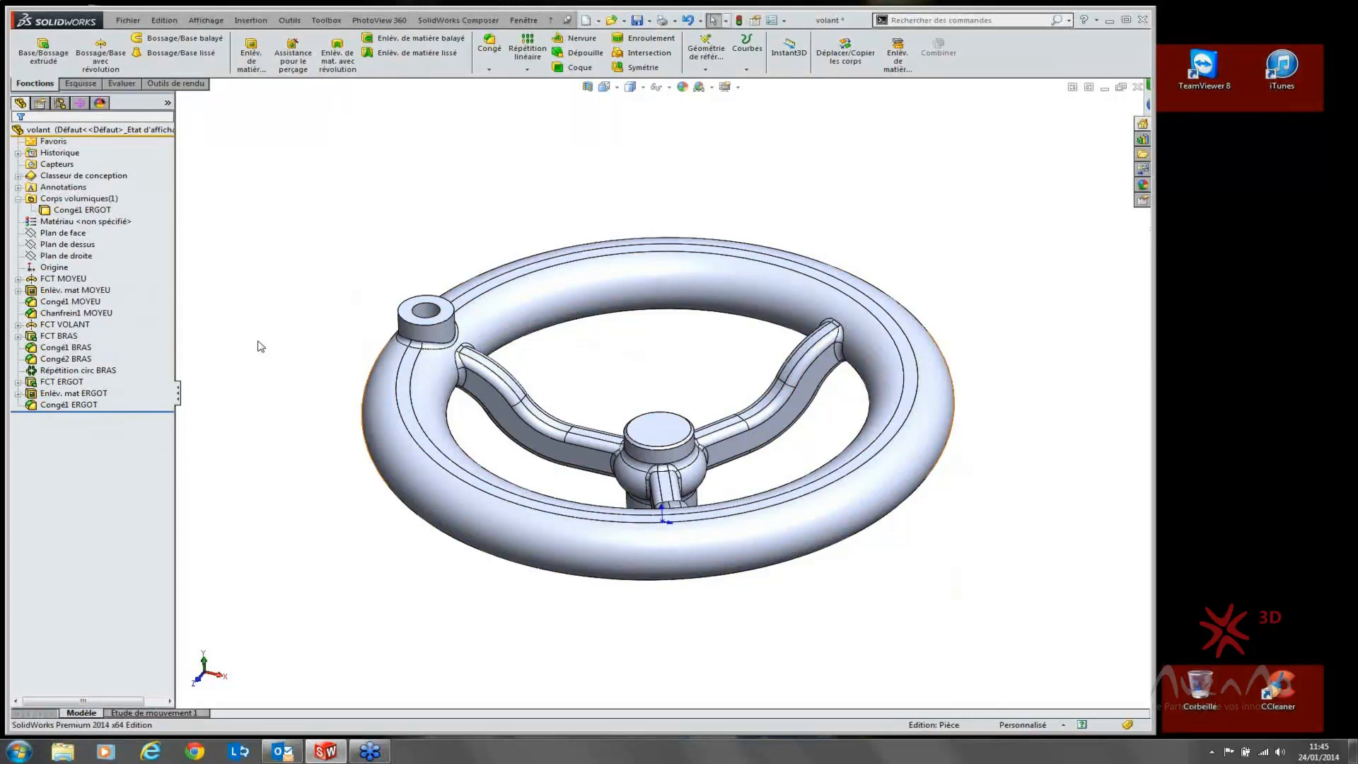
left_click(86, 405)
double_click(101, 211)
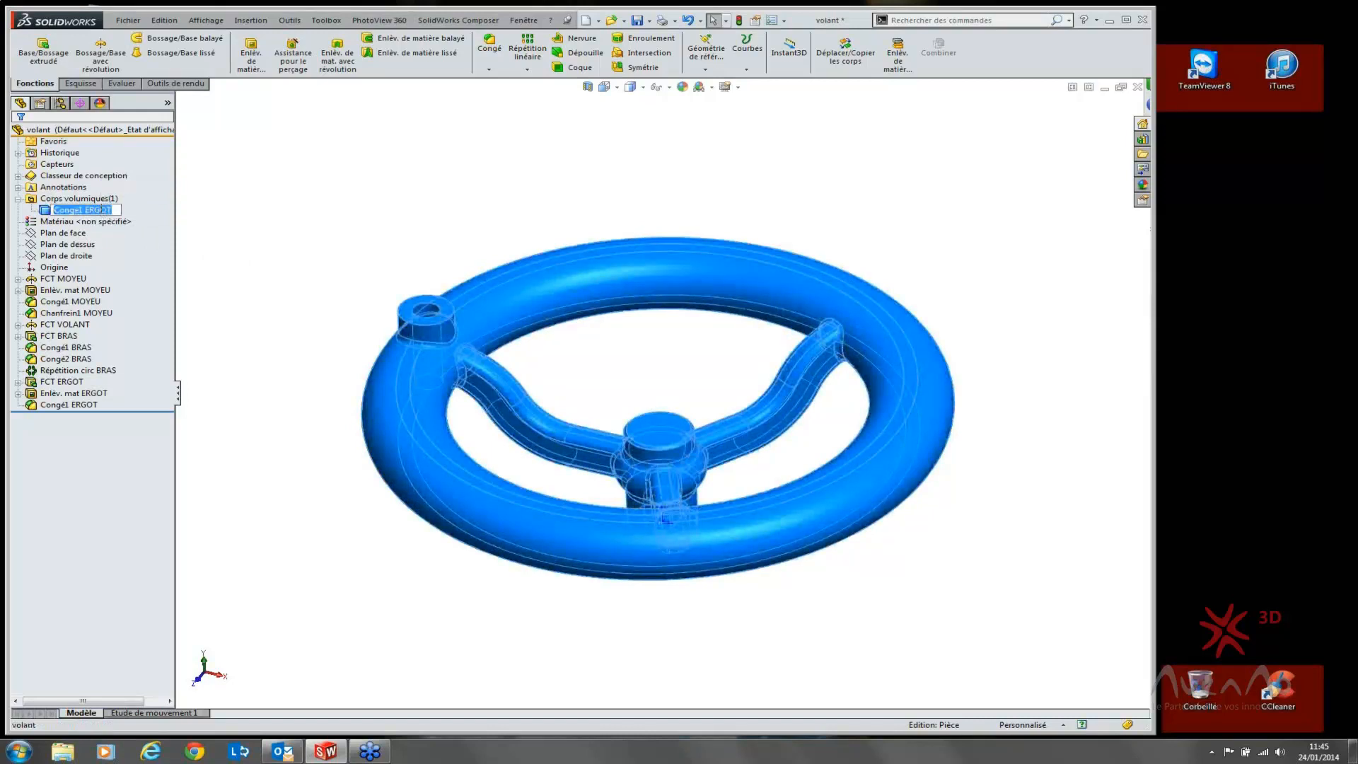
left_click(385, 203)
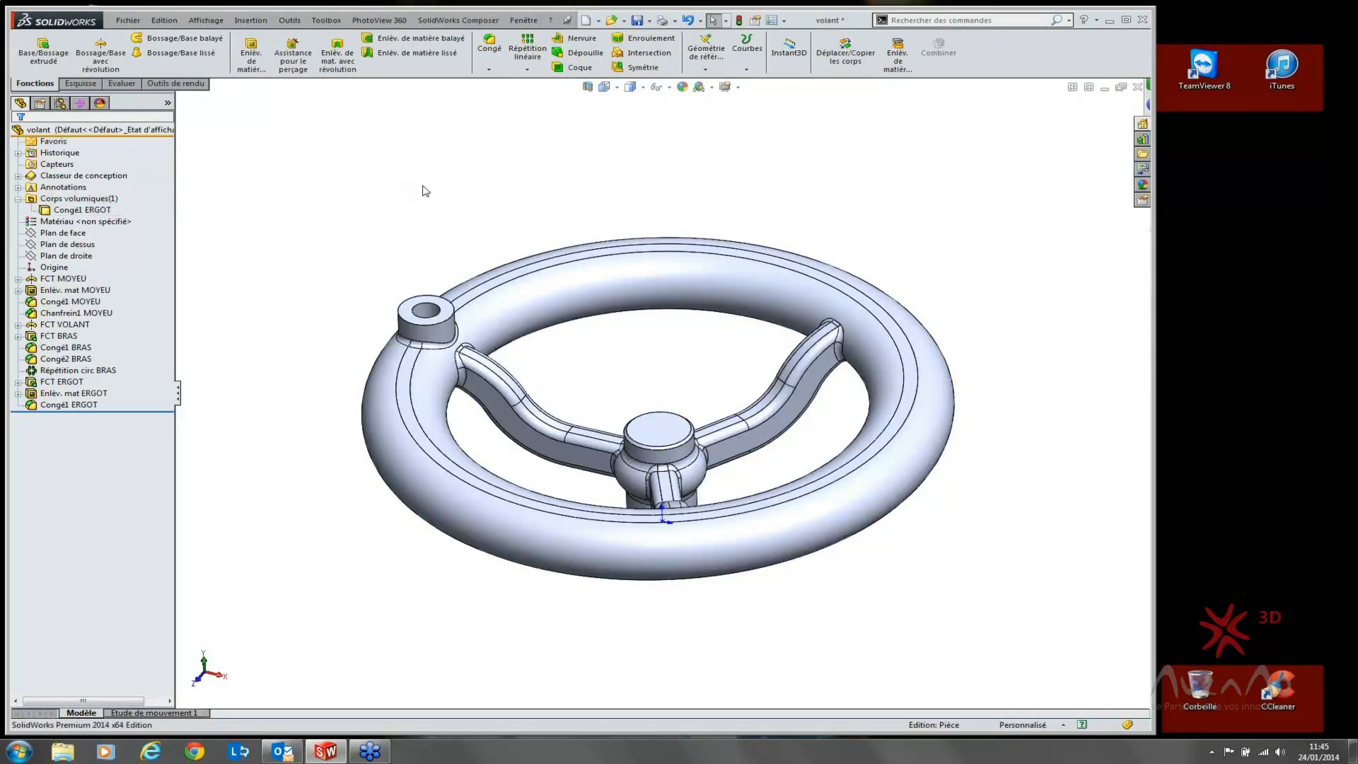
left_click(106, 210)
left_click(234, 237)
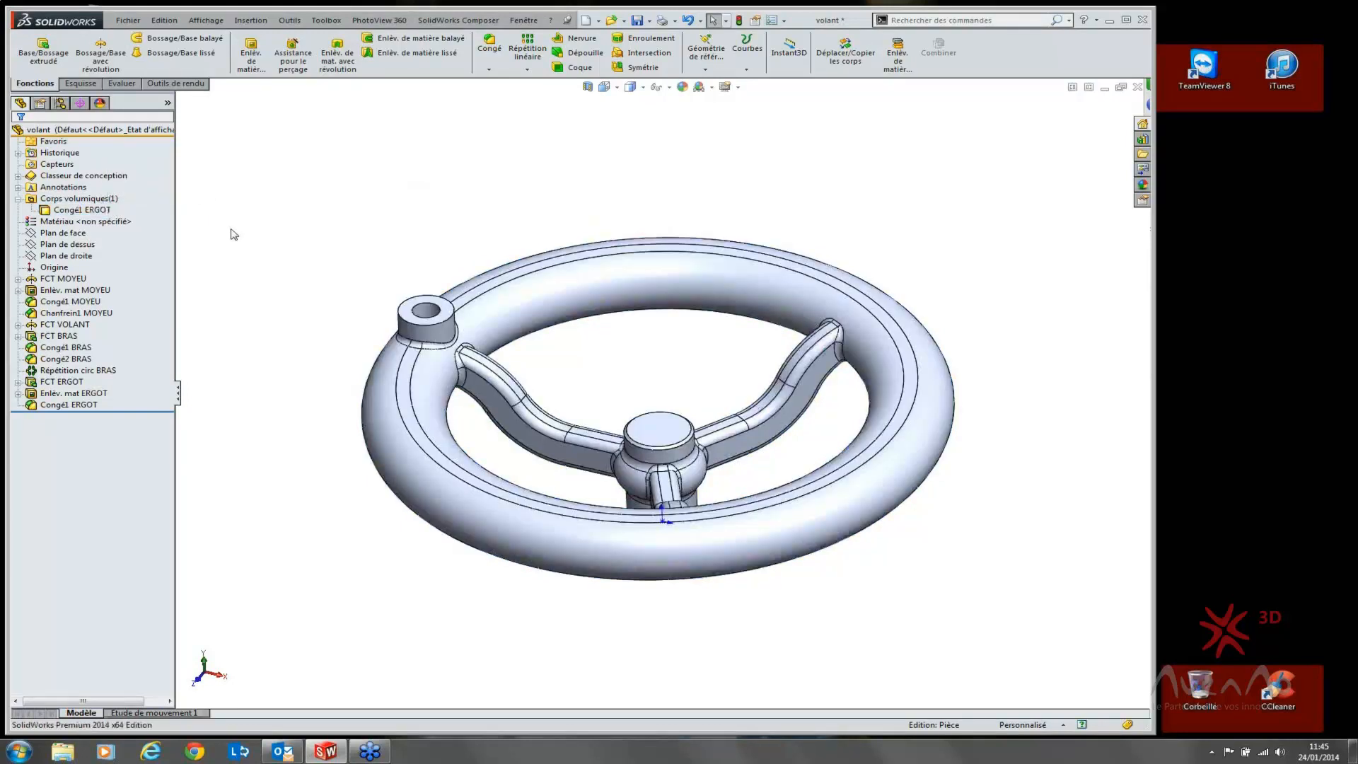
Step: Review the commands available for the Congé1 ERGOT body and the Corps volumiques folder, applying none
right_click(73, 200)
left_click(94, 211)
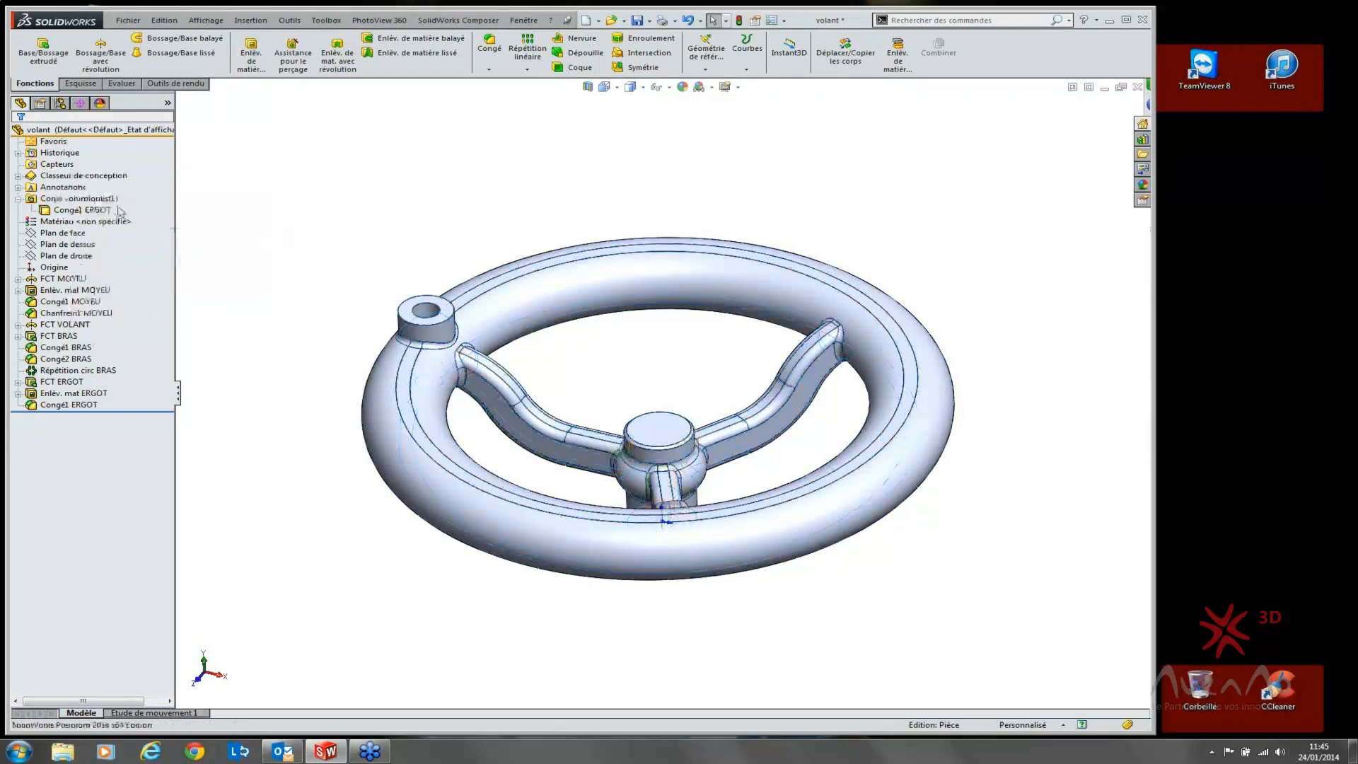
right_click(94, 211)
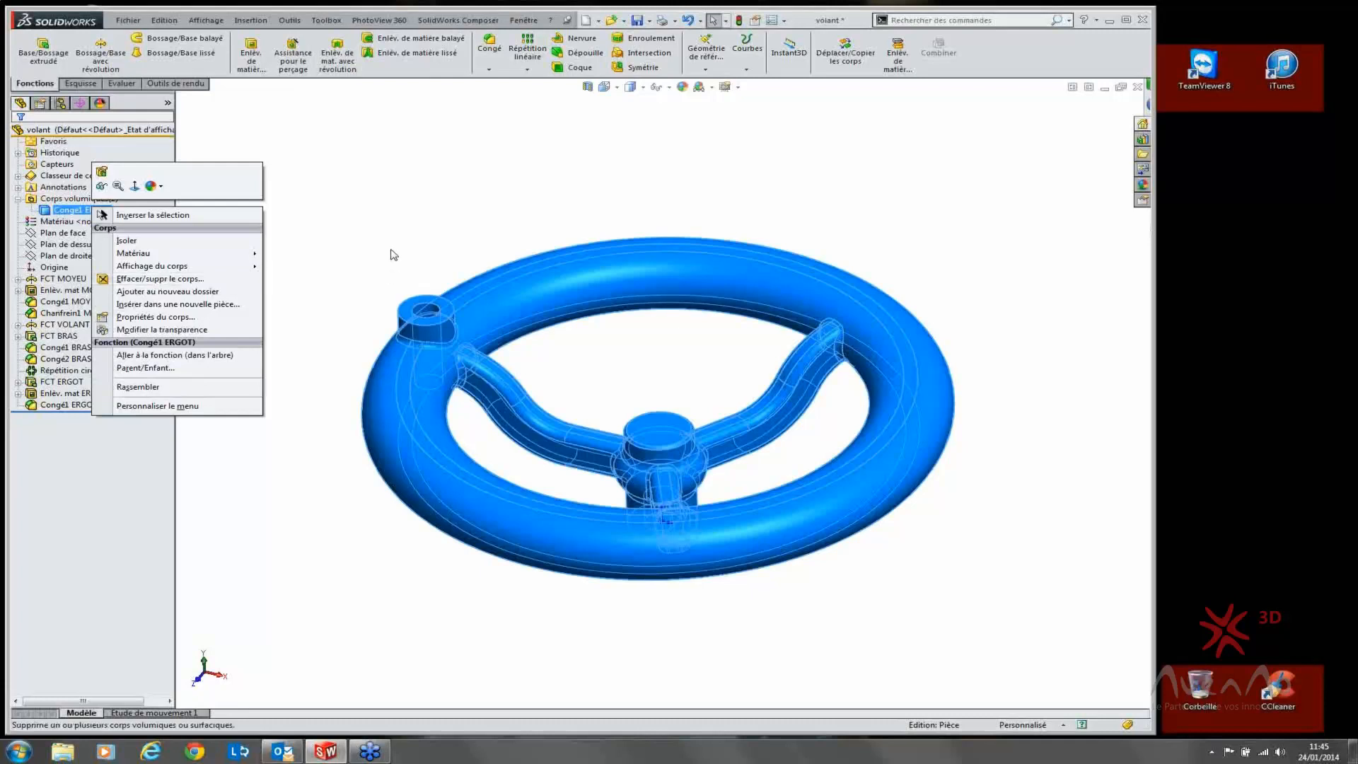
left_click(364, 249)
left_click(104, 200)
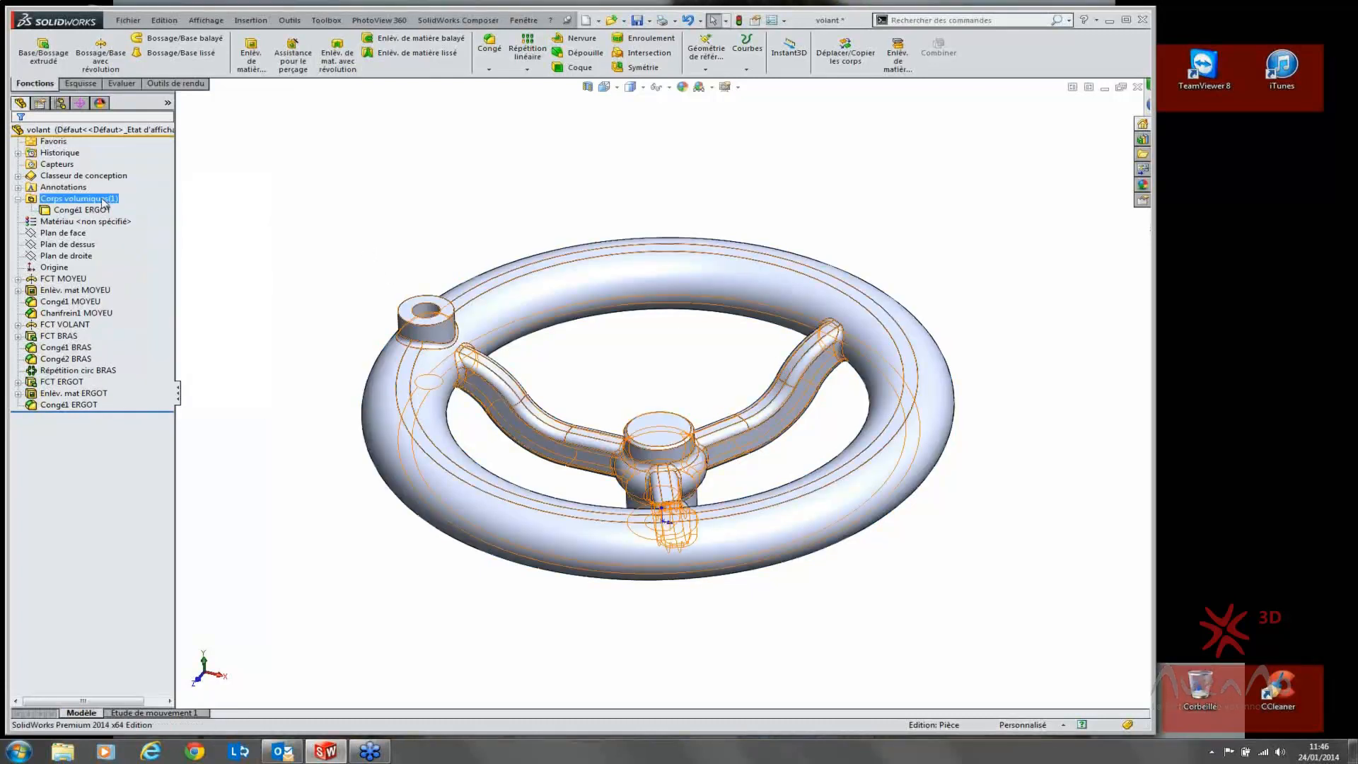
right_click(104, 200)
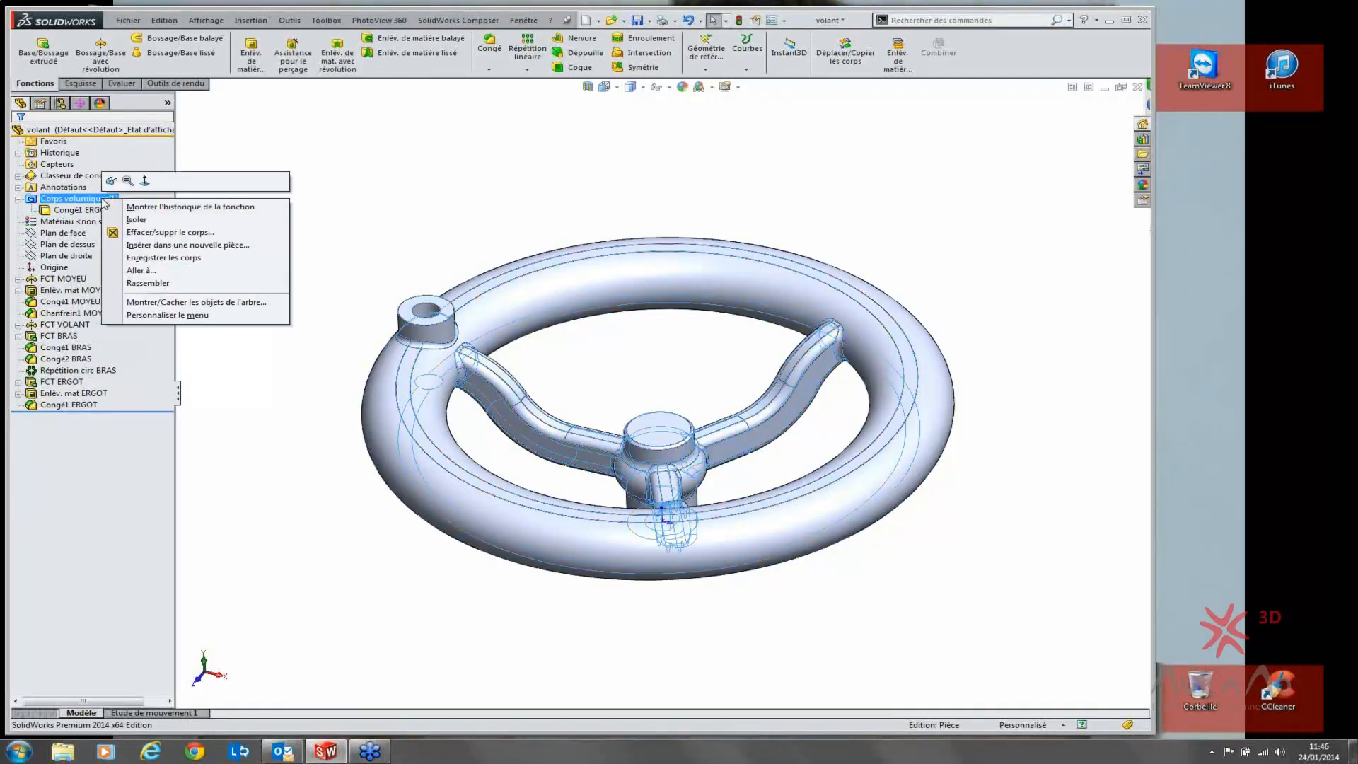
left_click(323, 239)
Step: Try the Enregistrer les corps command on the solid body with the file name Congé1 ERGOT.sldprt, and cancel it
left_click(84, 199)
right_click(83, 201)
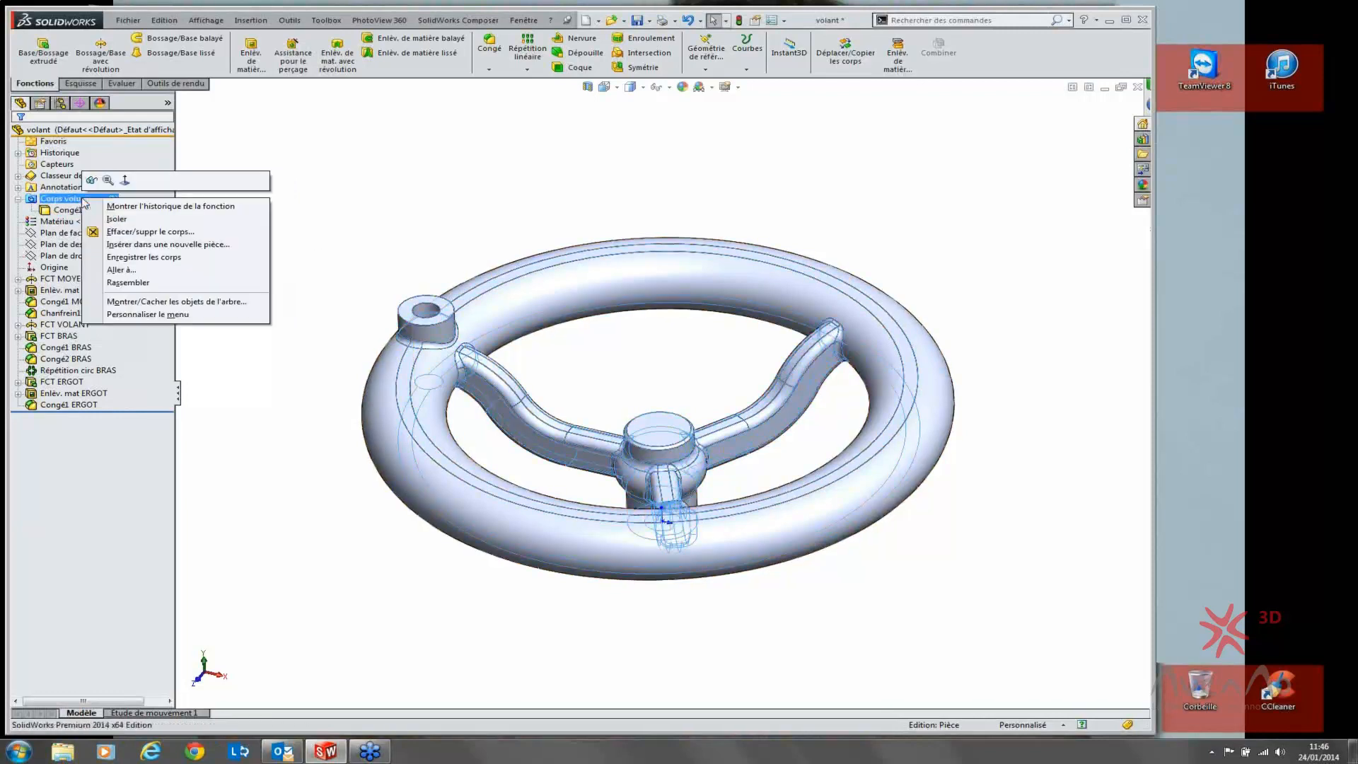
left_click(126, 257)
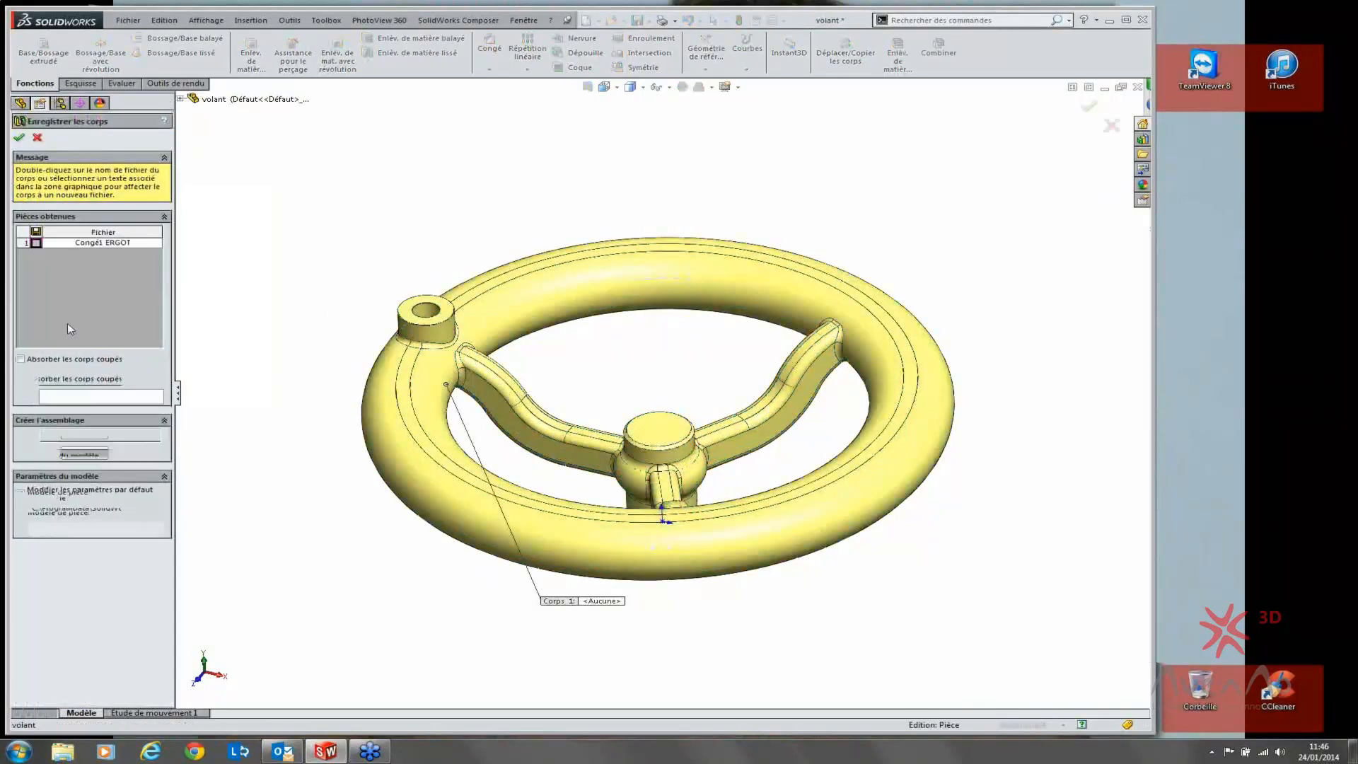
left_click(35, 242)
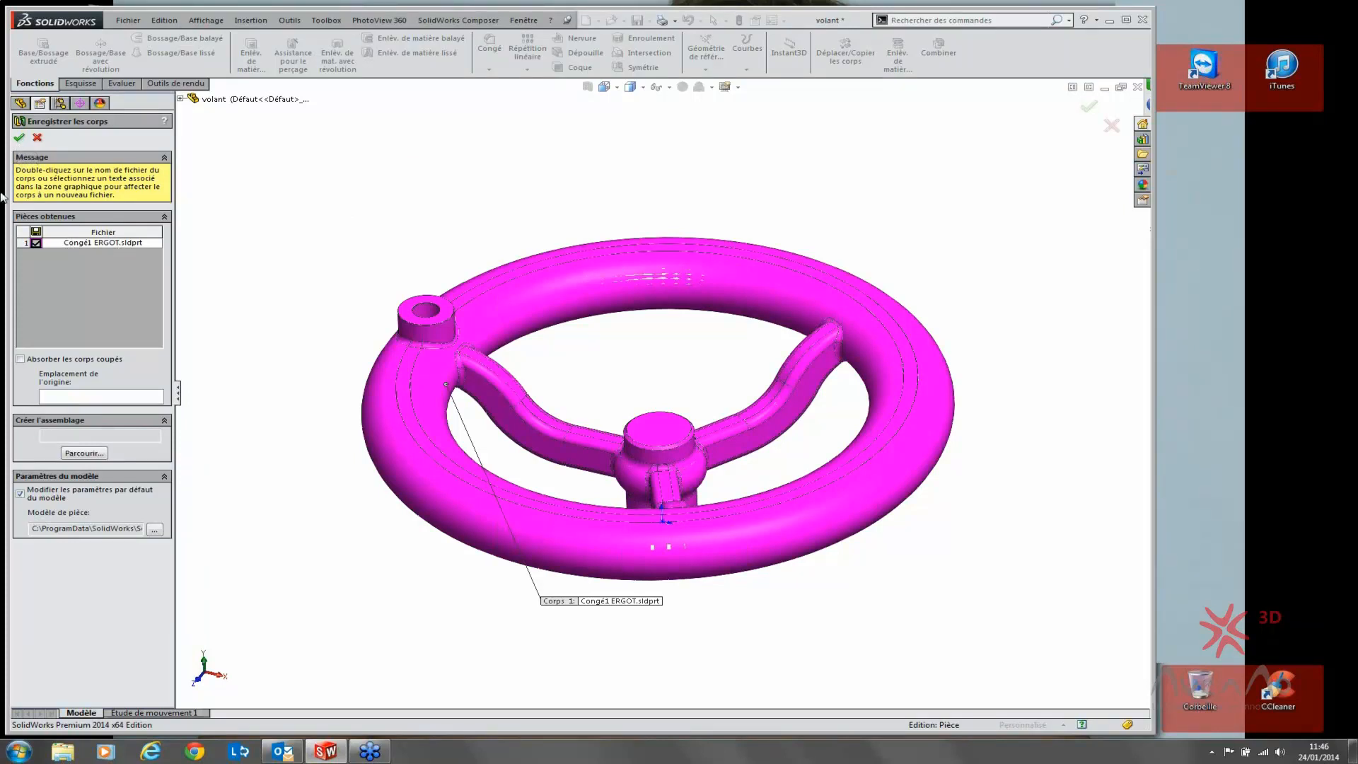
left_click(37, 138)
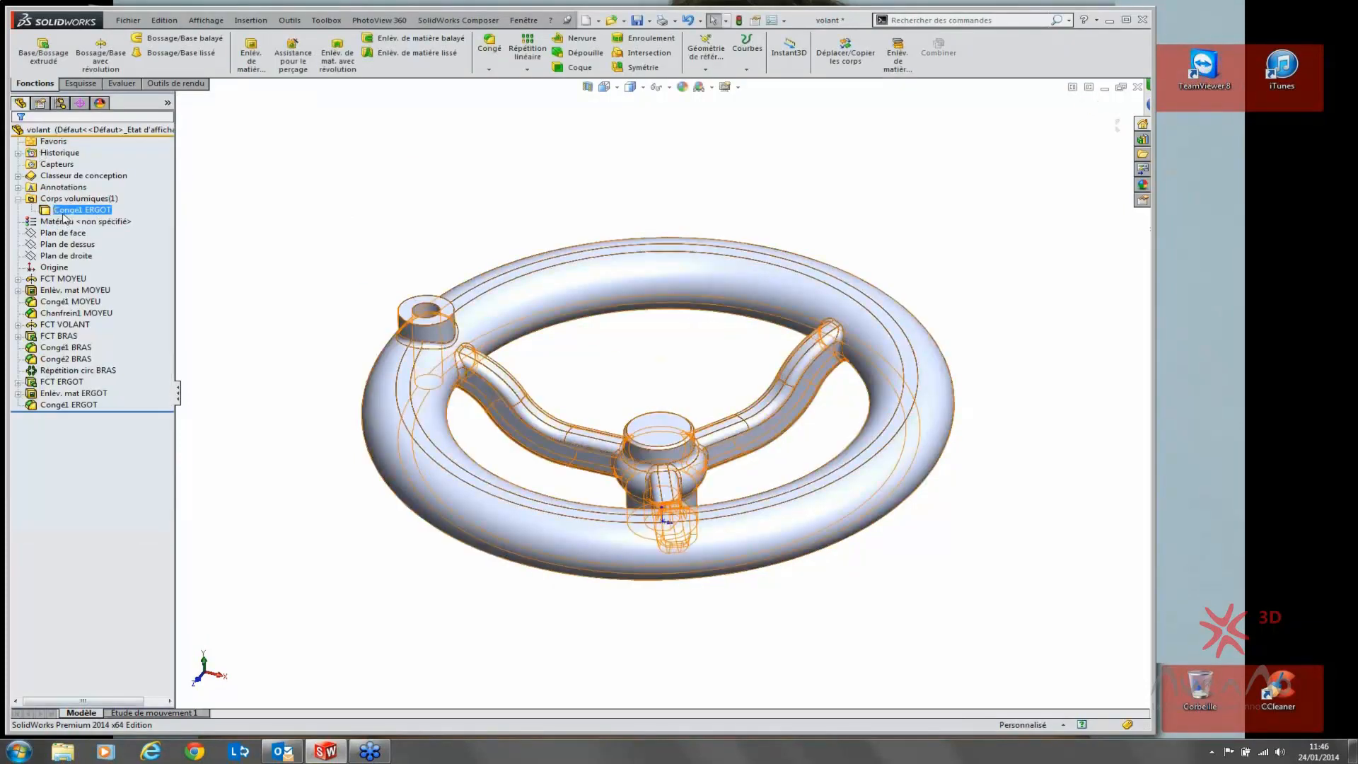
left_click(67, 210)
left_click(277, 240)
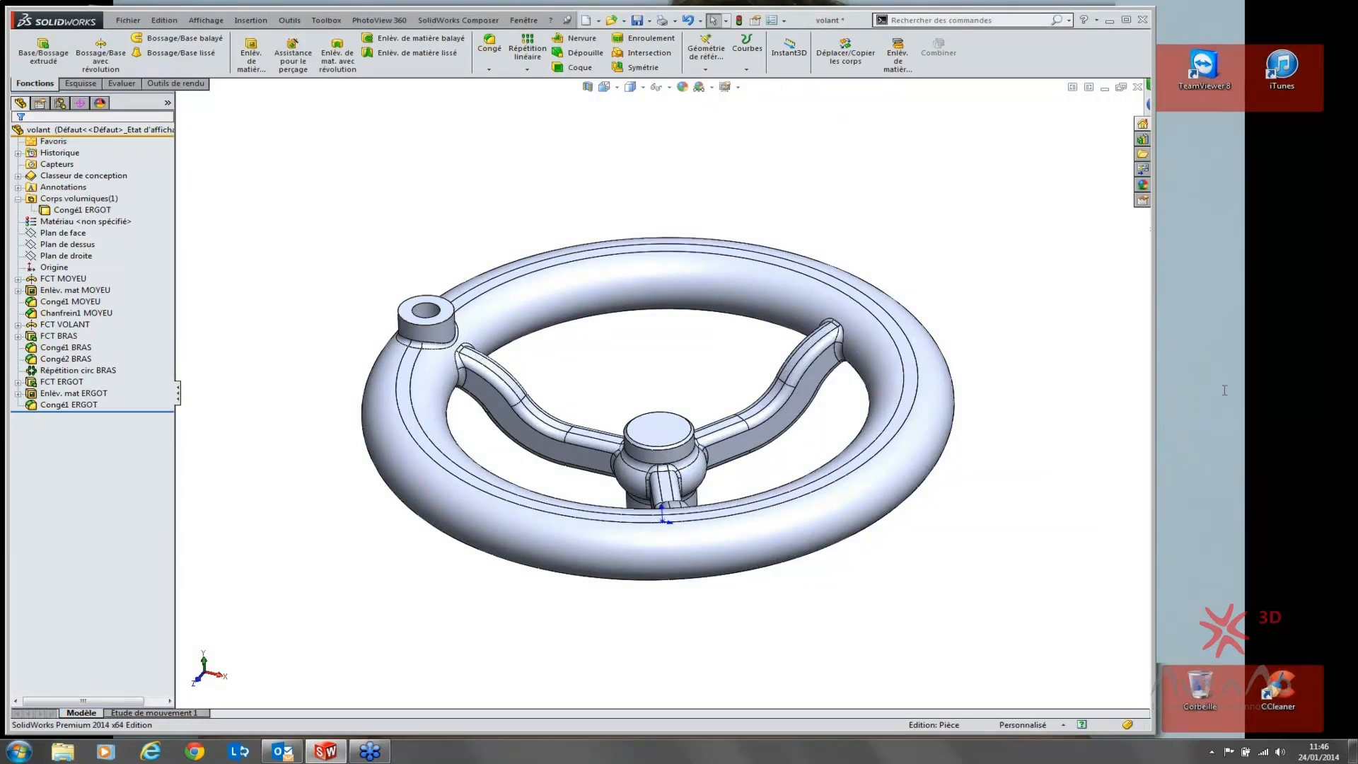
left_click(1347, 369)
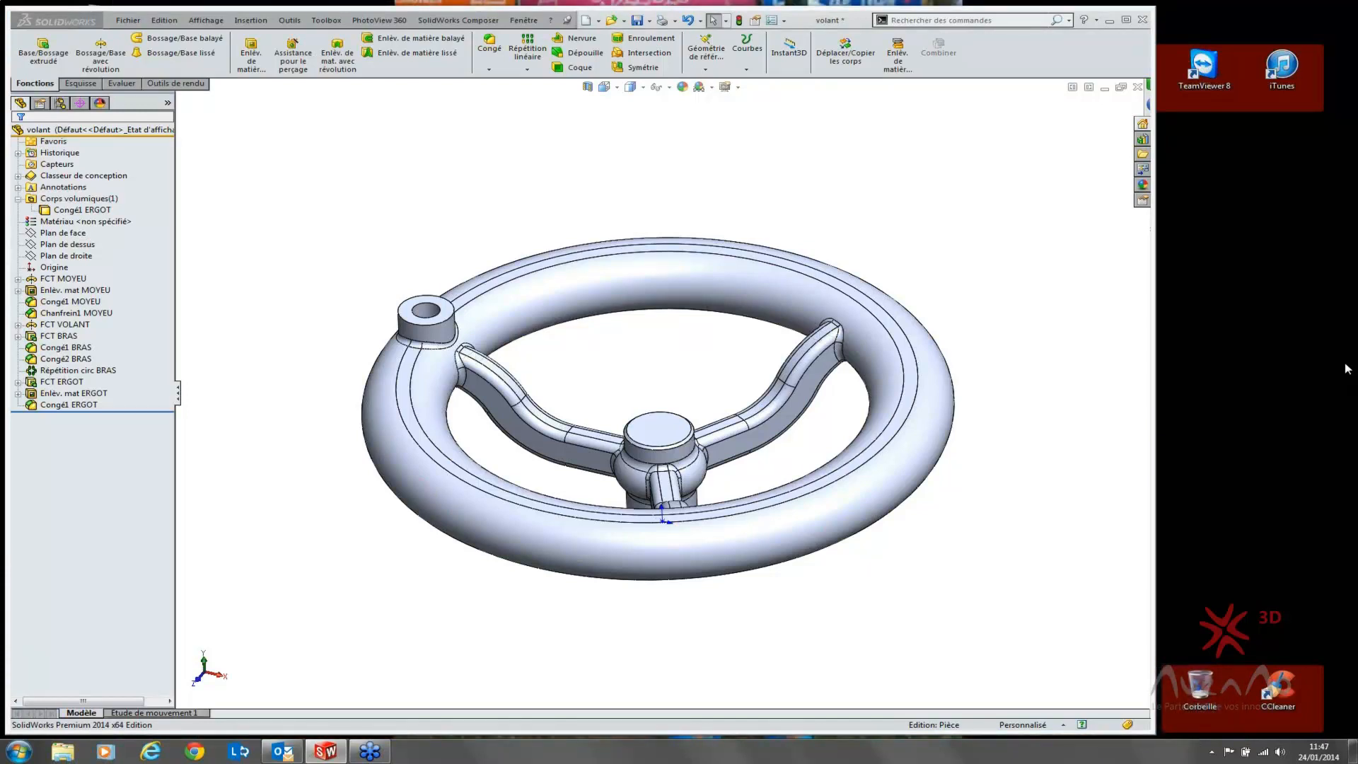
left_click(233, 171)
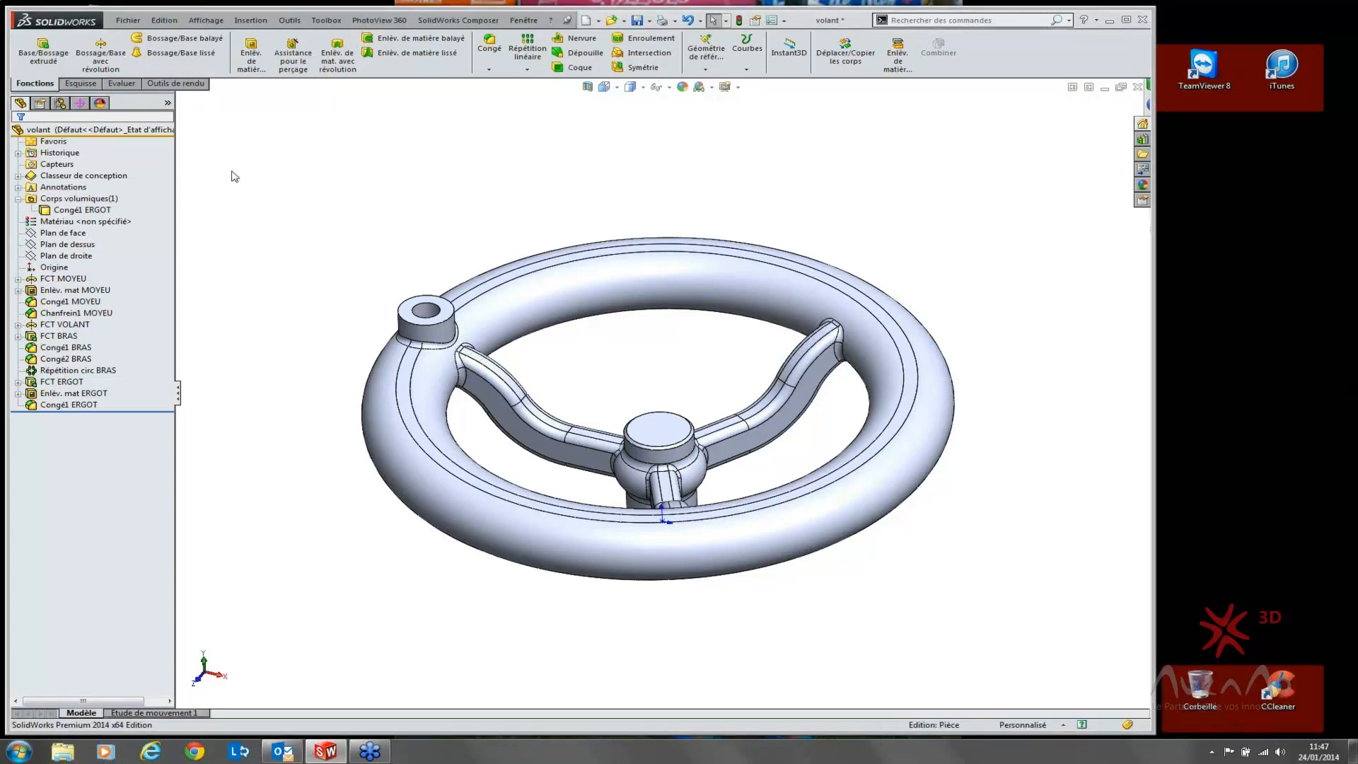
Step: Collapse the Corps volumiques folder and open the part's material for editing
left_click(18, 200)
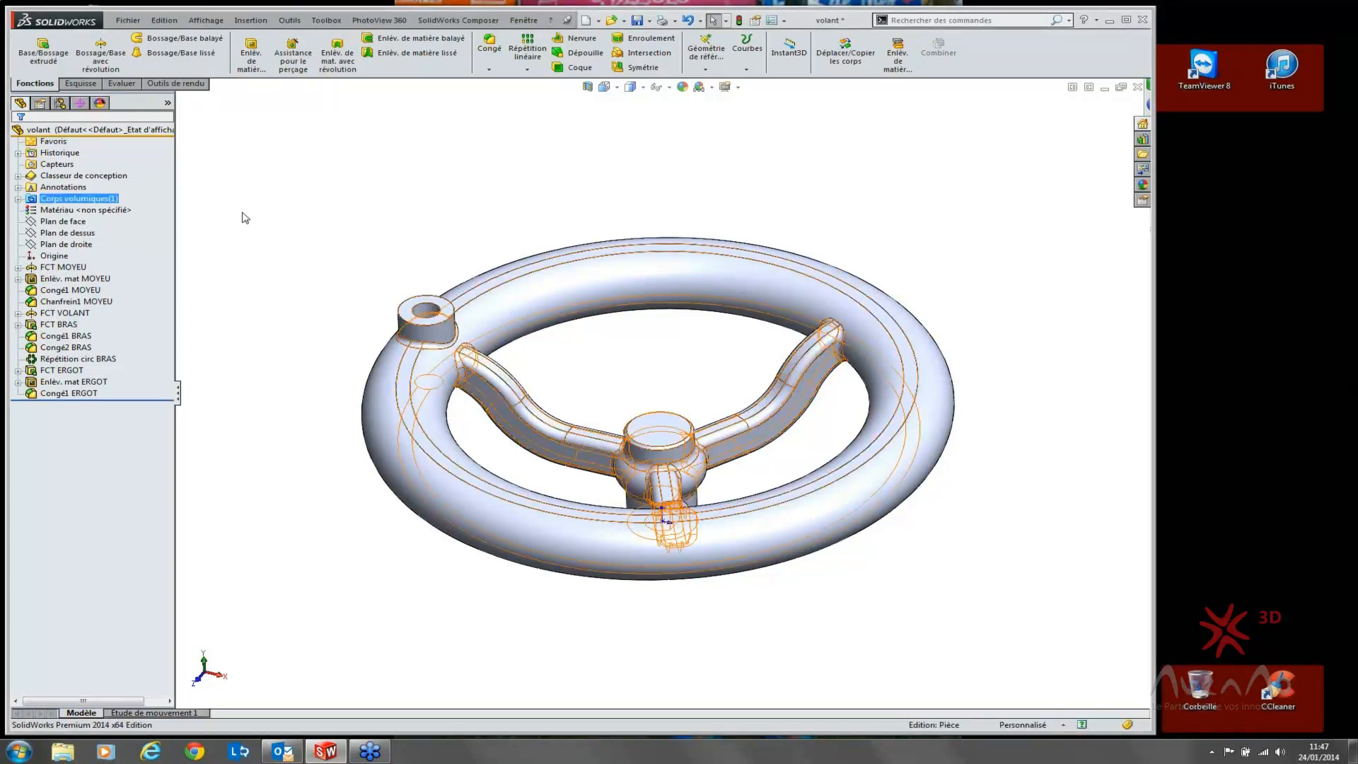
left_click(56, 211)
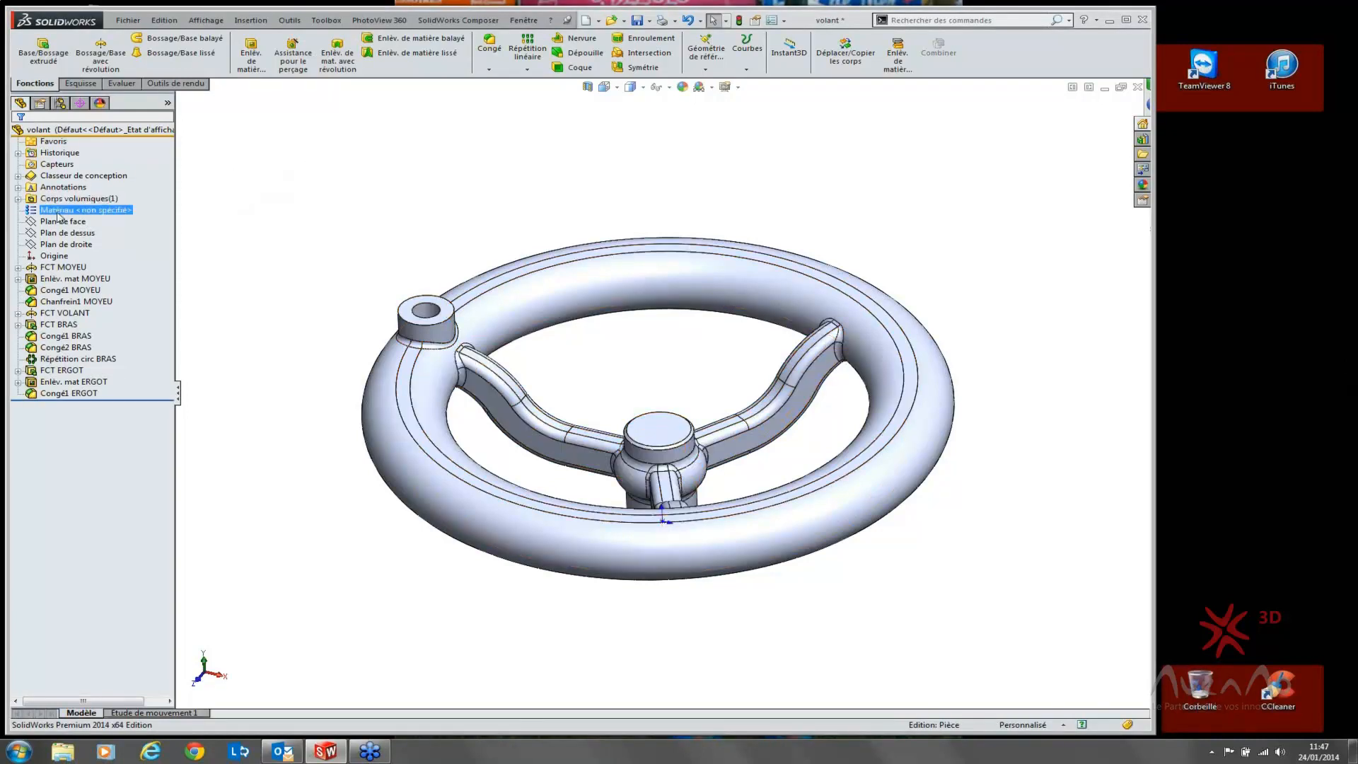
right_click(59, 217)
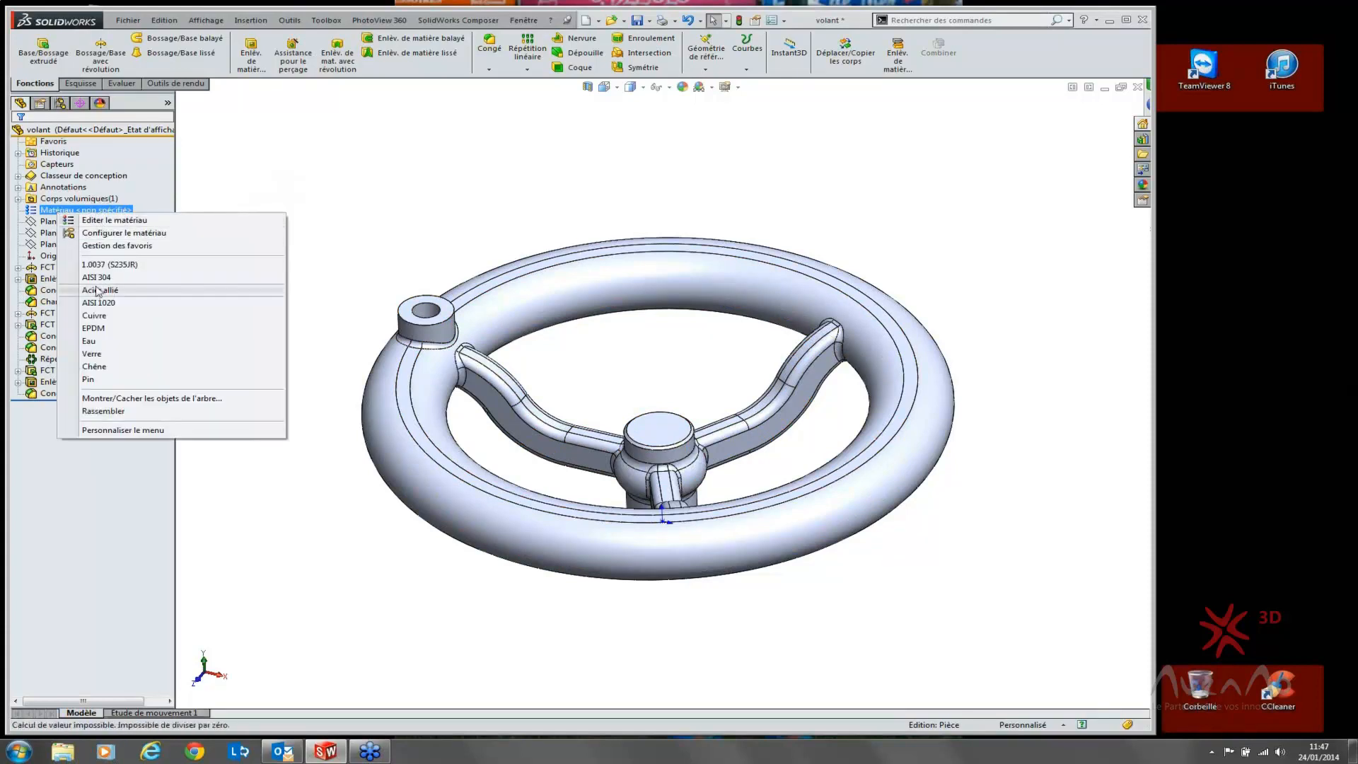
left_click(142, 221)
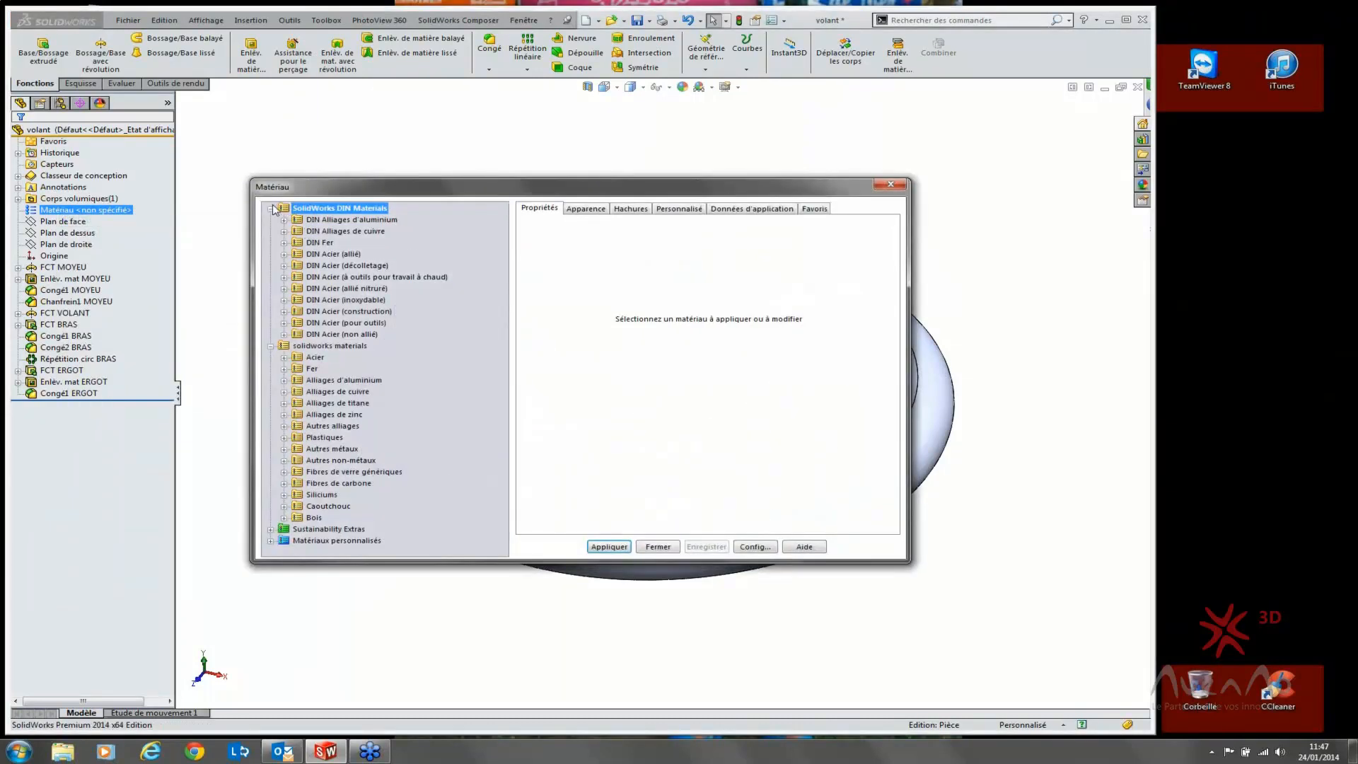
Step: Browse the solidworks materials and Matériaux personnalisés libraries, review the library commands, and close the material editor without applying a material
left_click(271, 220)
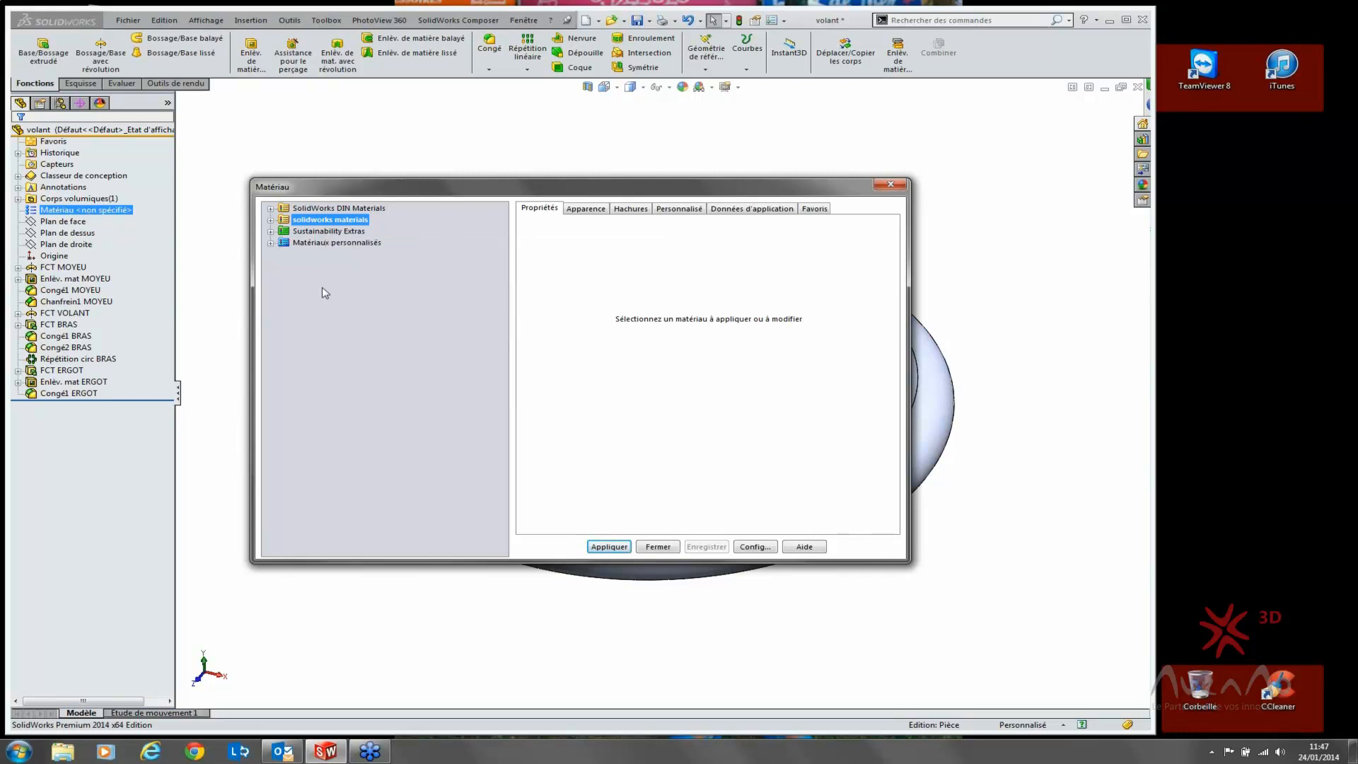
left_click(310, 243)
left_click(271, 242)
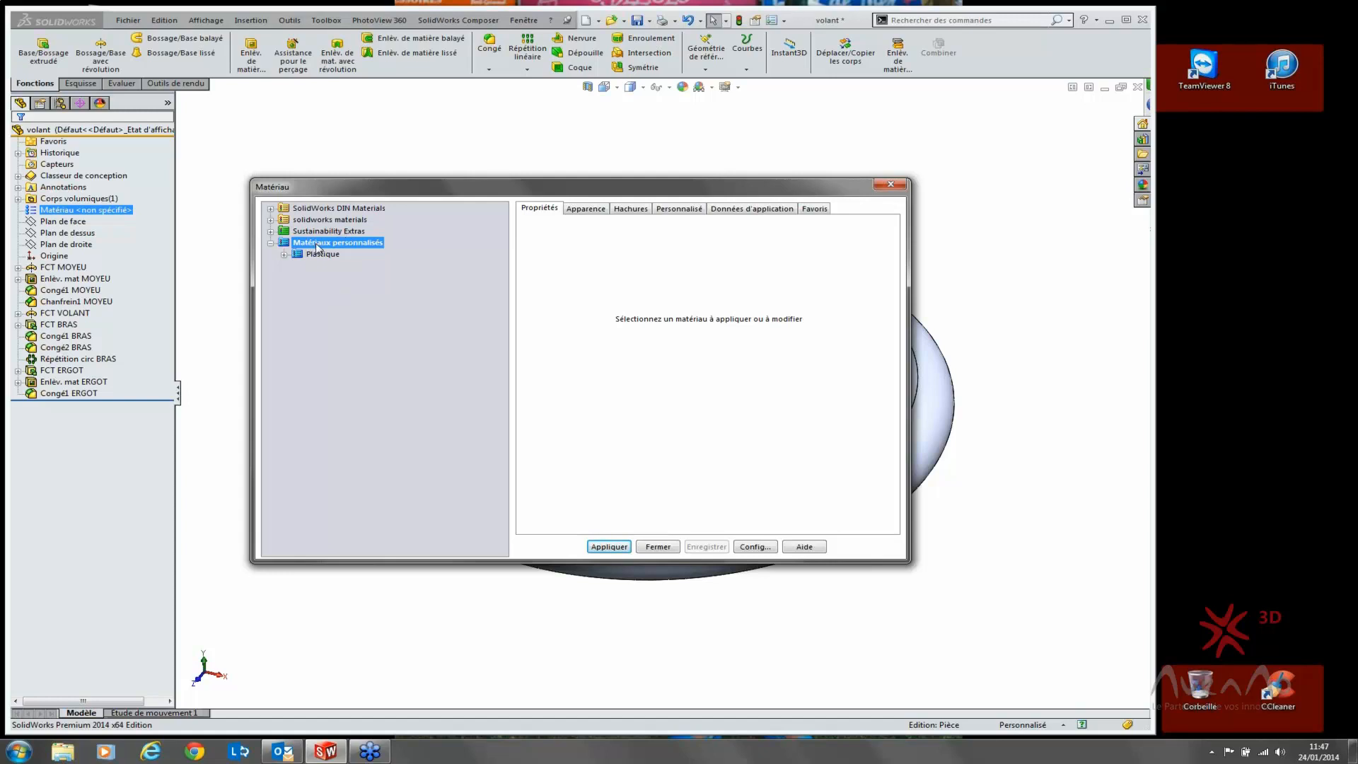
right_click(335, 305)
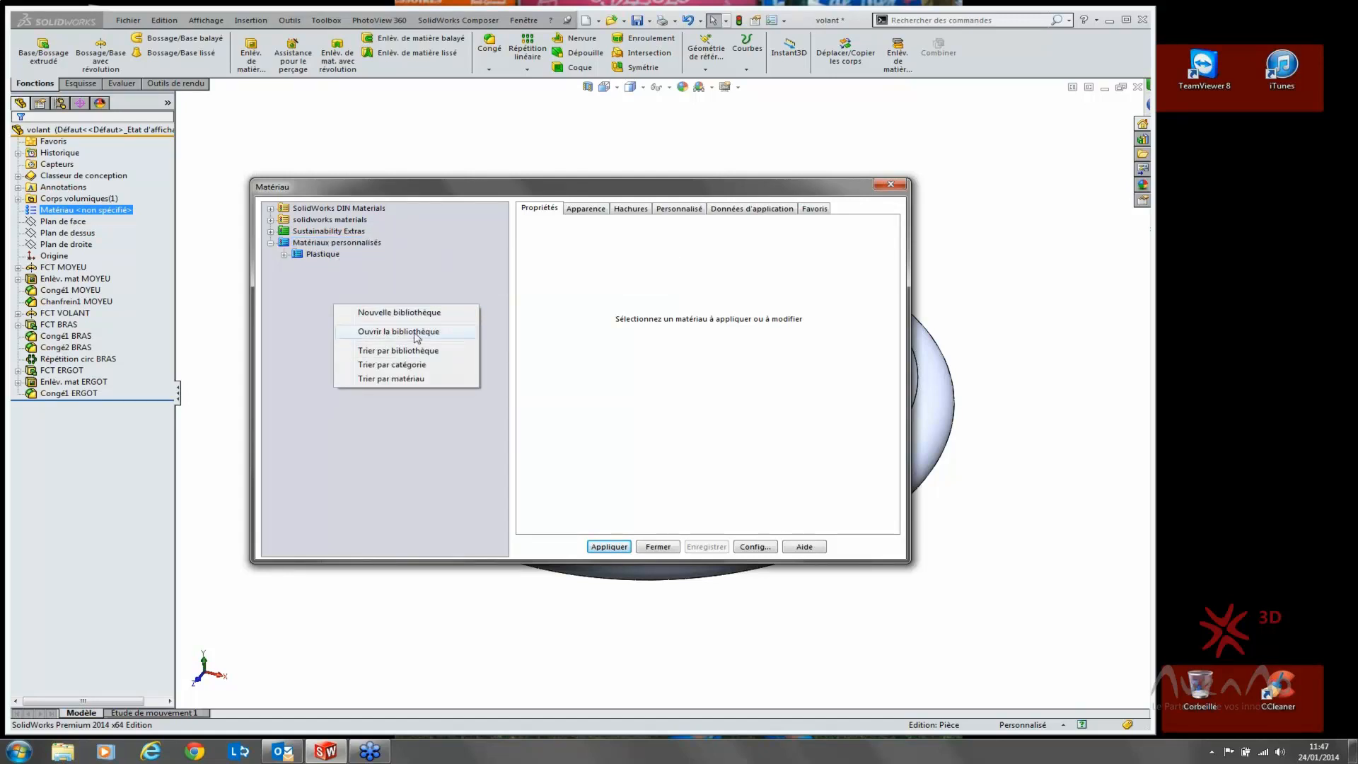
left_click(448, 276)
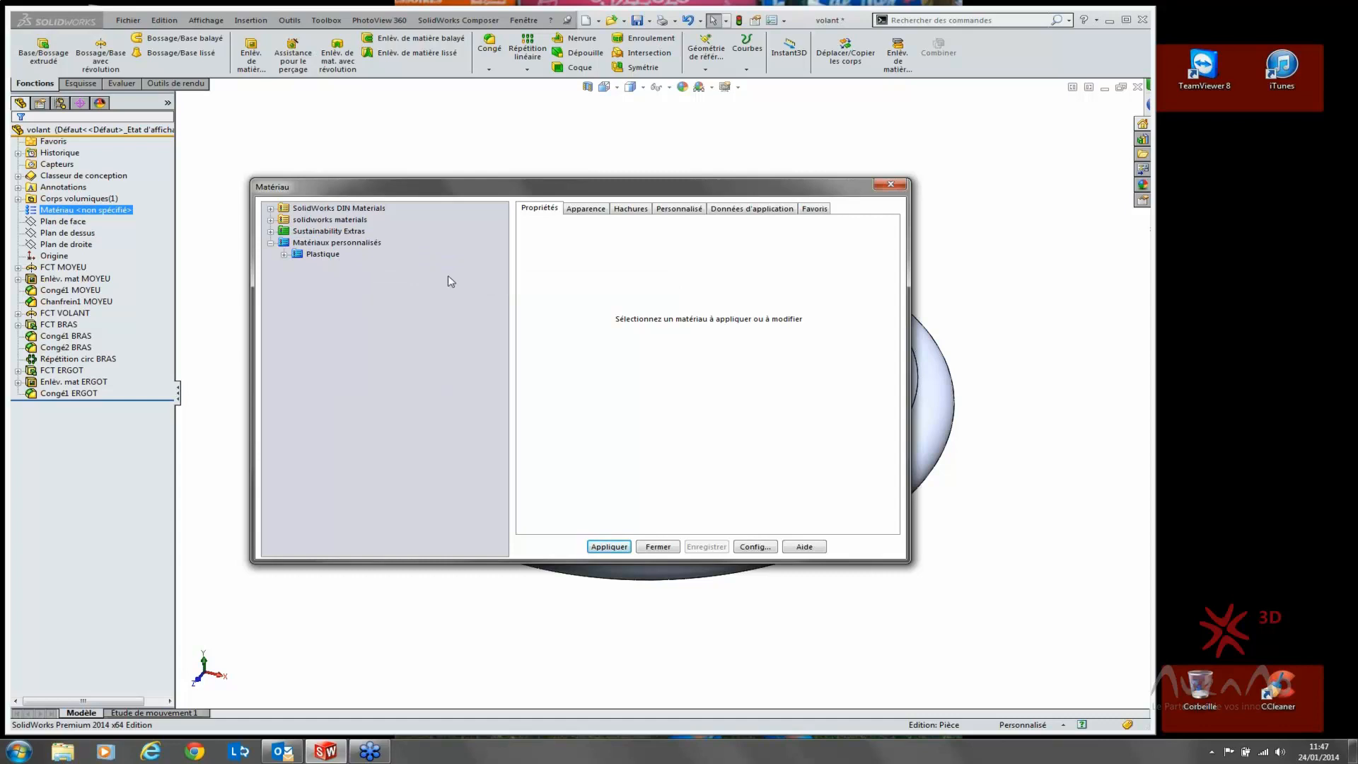
double_click(281, 221)
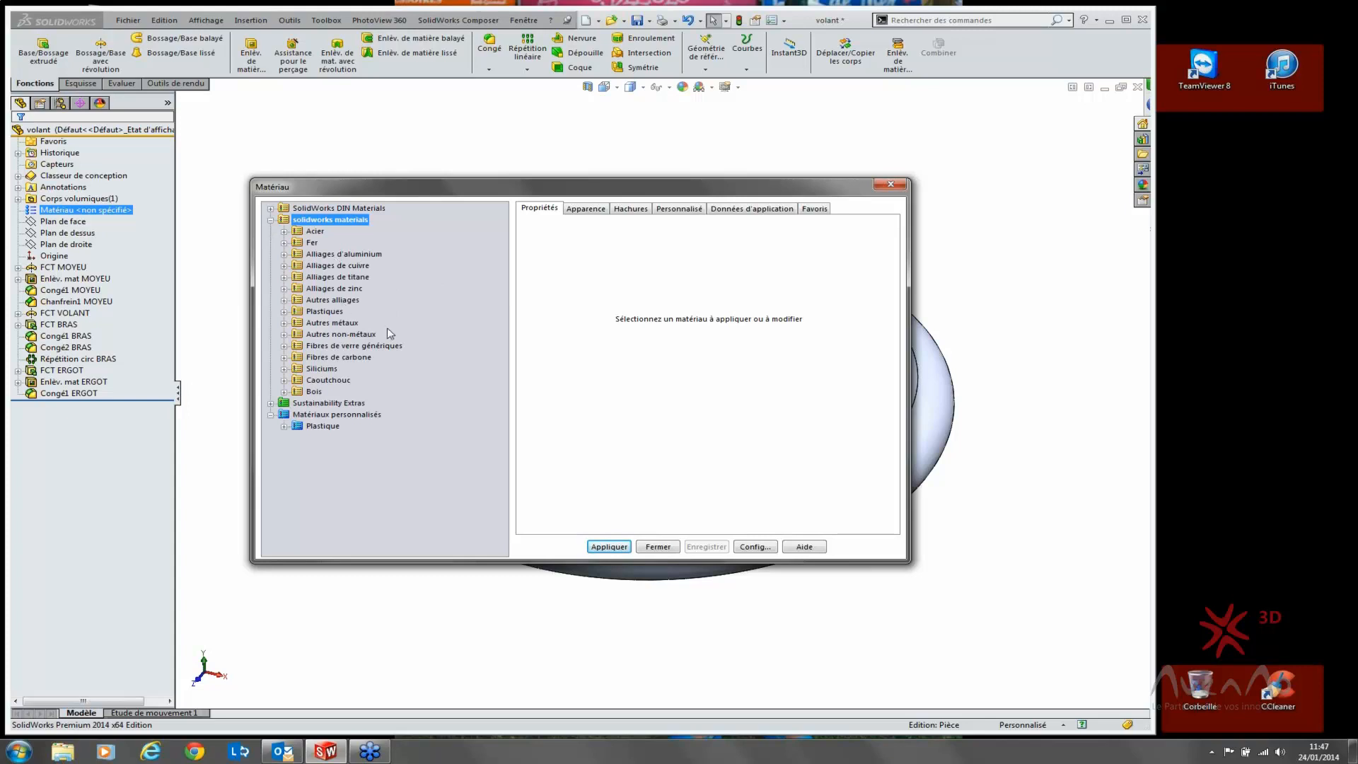
left_click(270, 220)
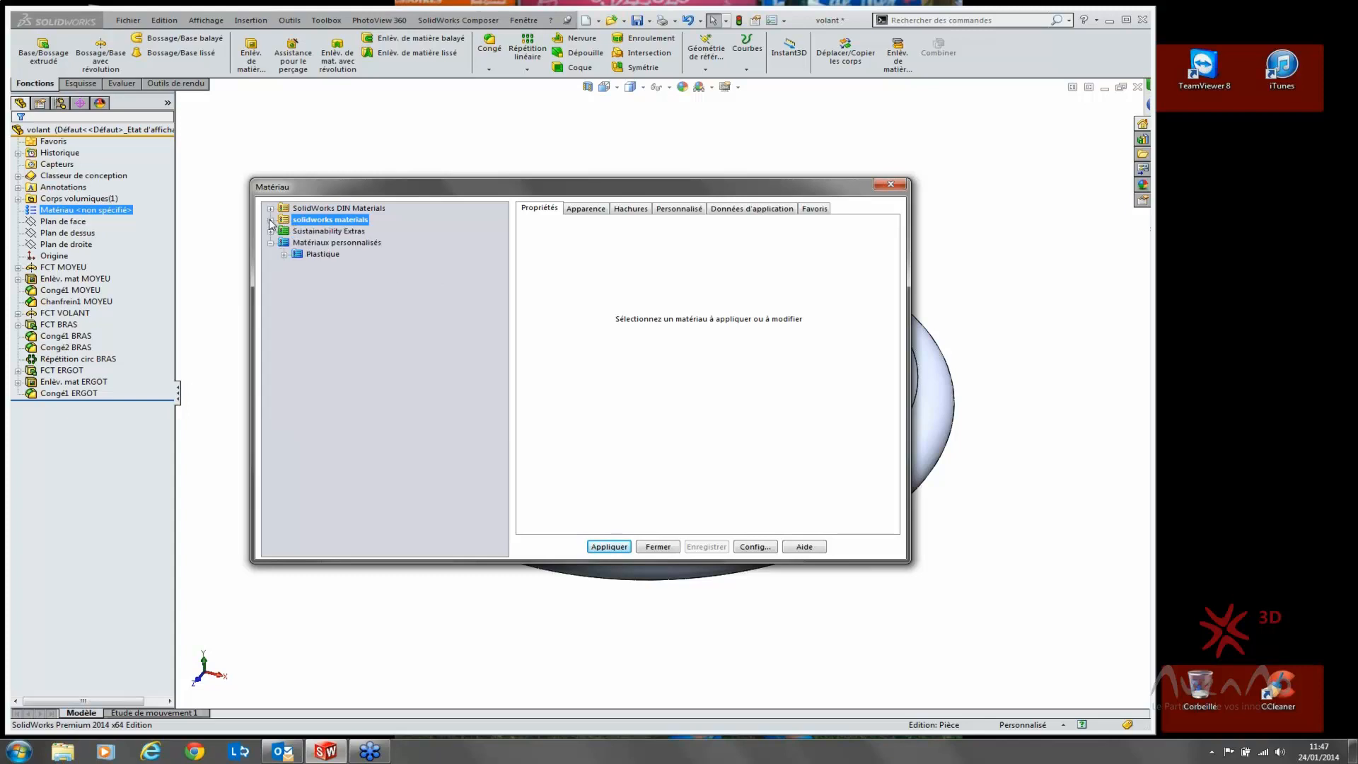
left_click(308, 254)
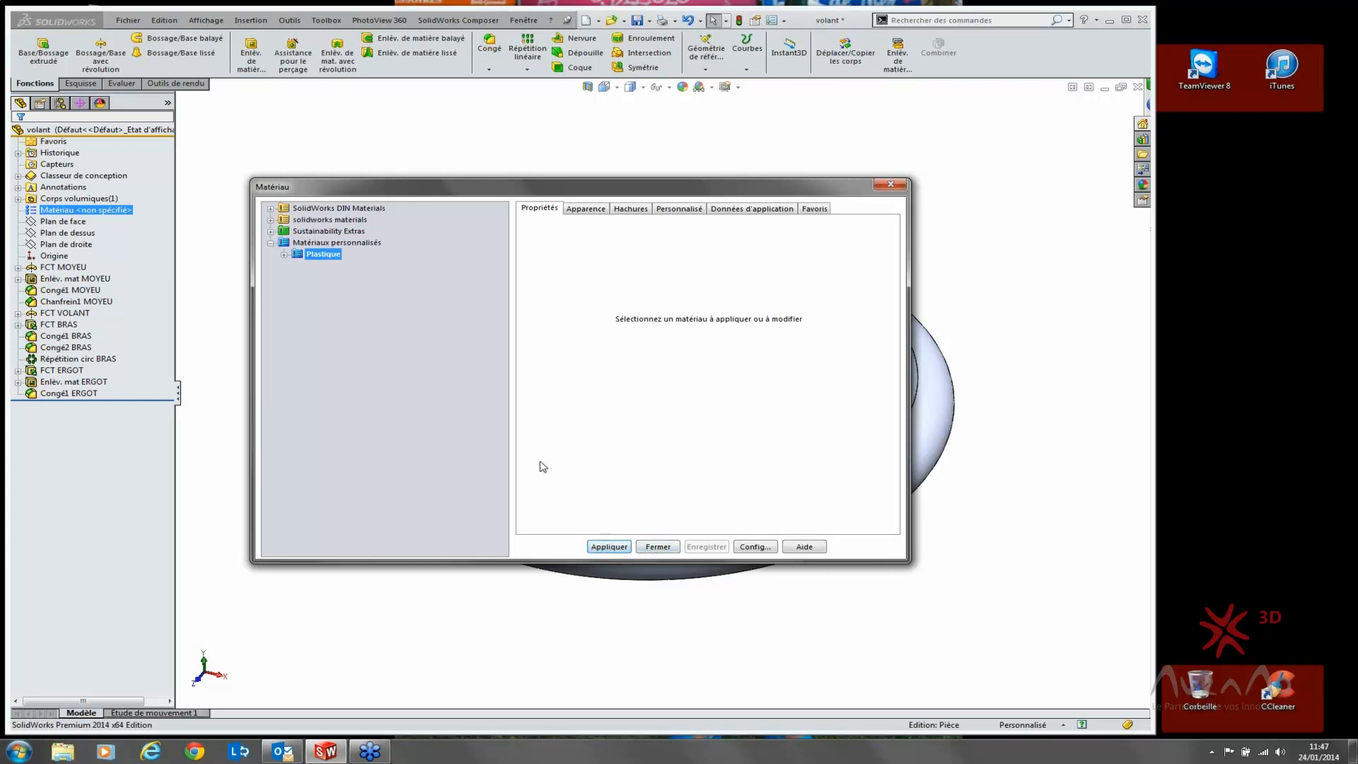
left_click(672, 548)
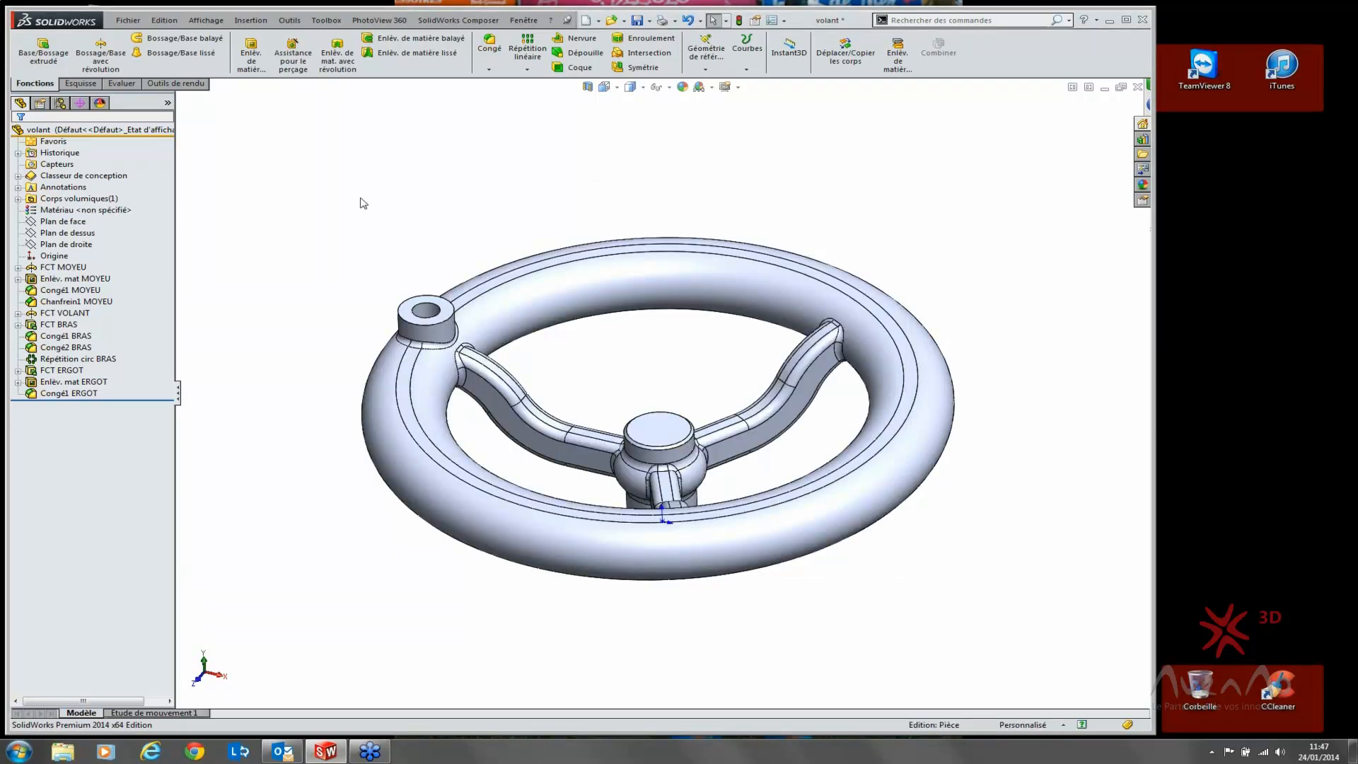
Step: Create a reference plane parallel to Plan de face, offset about 179.29 mm in front of the wheel
left_click(49, 256)
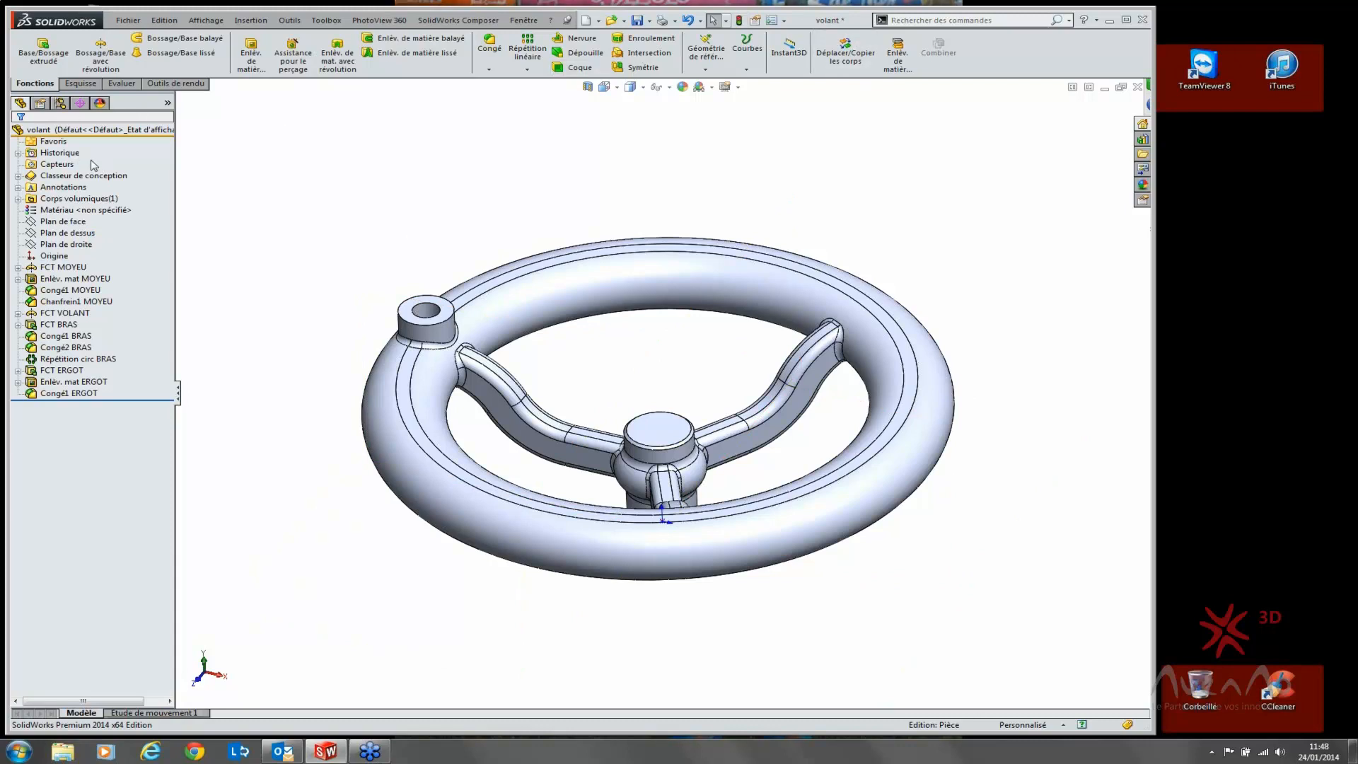
left_click(53, 141)
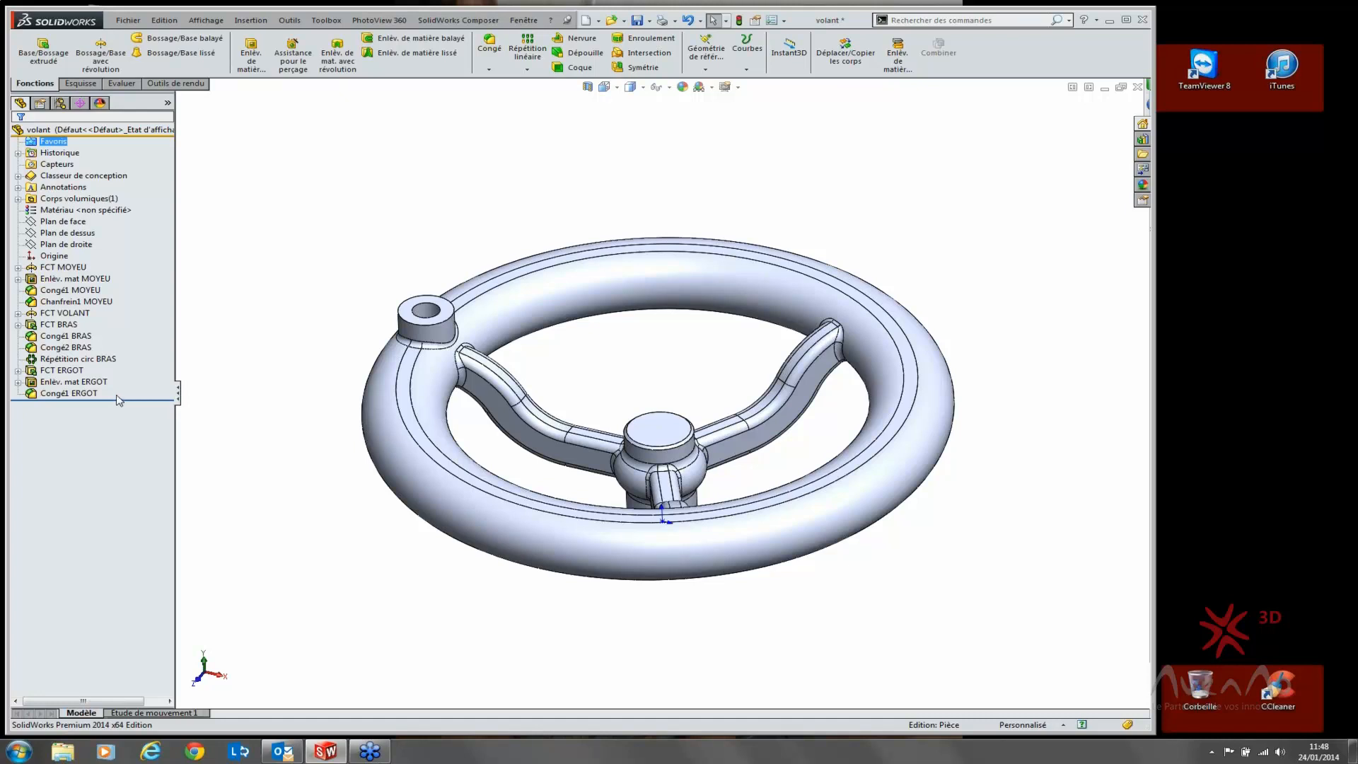
left_click(78, 223)
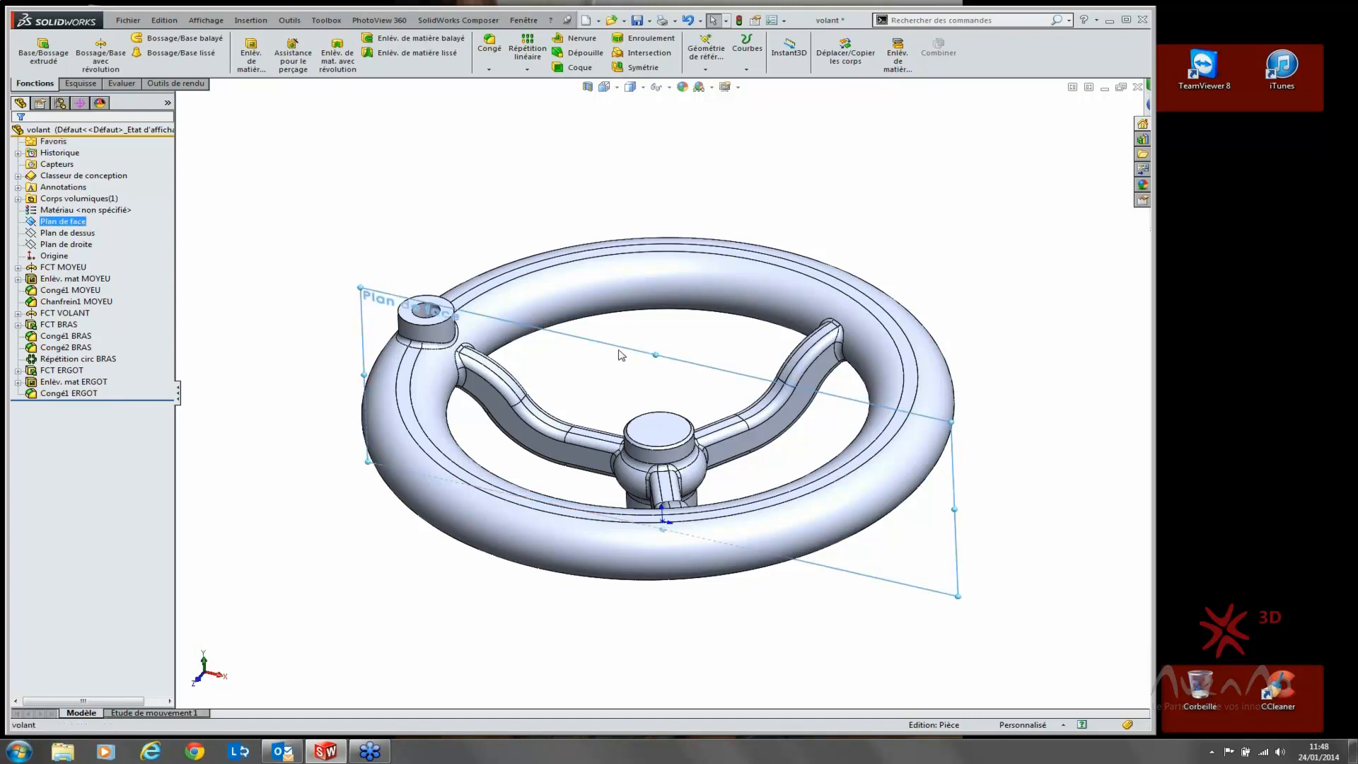
left_click_drag(353, 564, 353, 563, "ctrl")
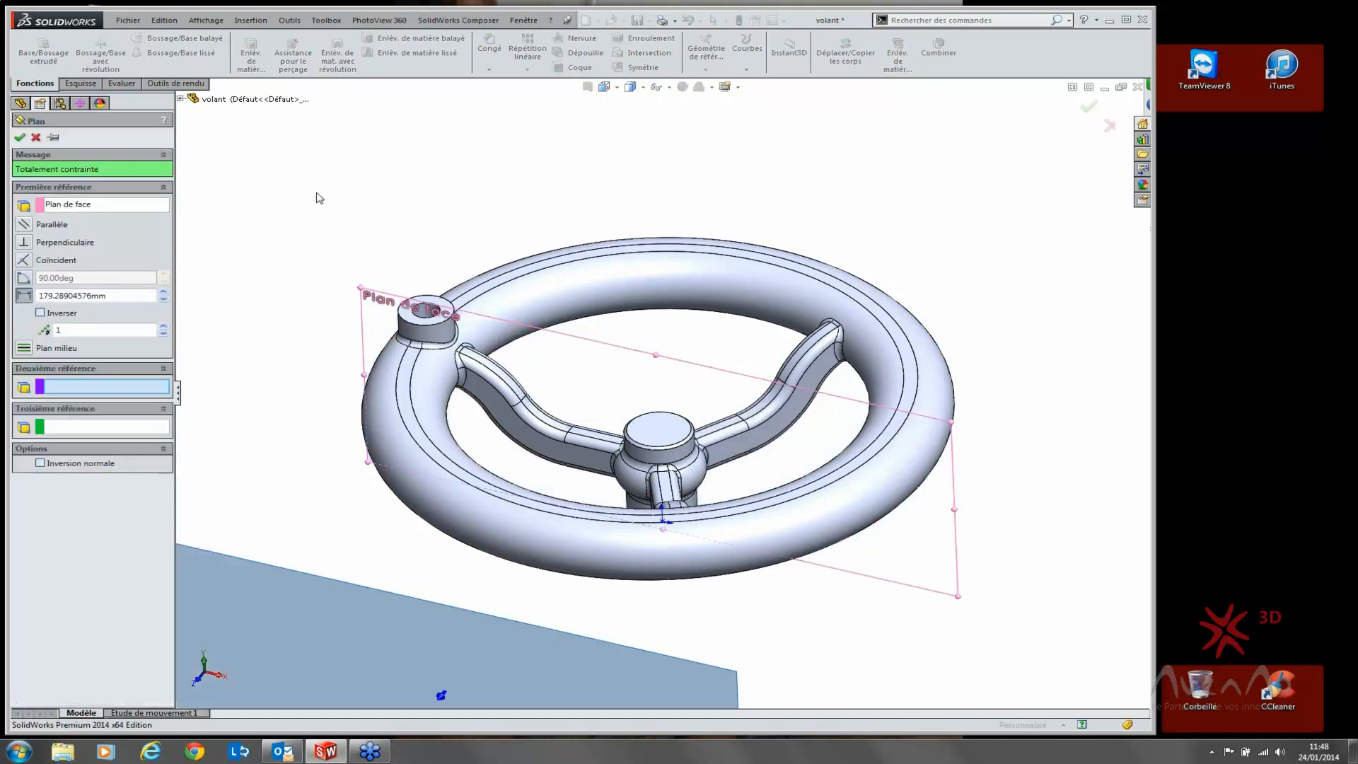
left_click(20, 138)
right_click(640, 404)
scroll(641, 410, "up", 3)
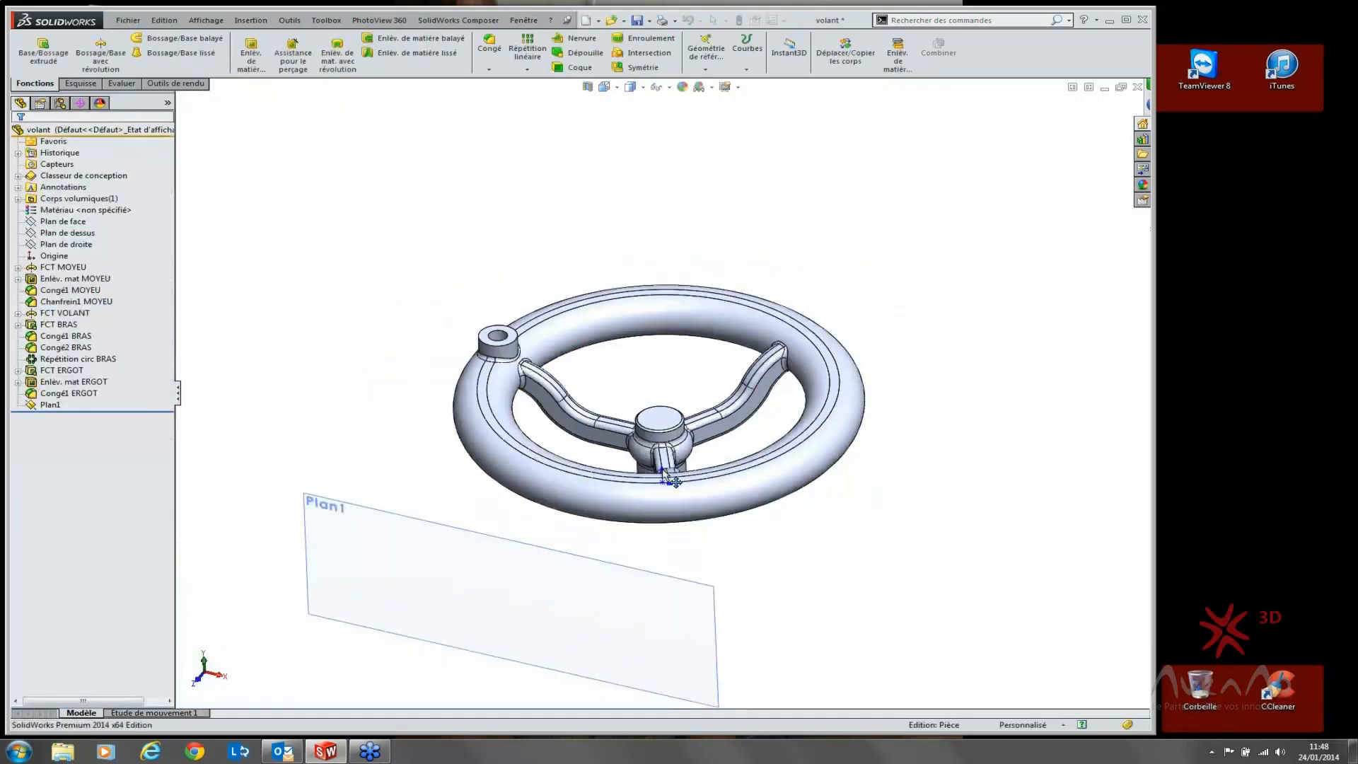
scroll(496, 503, "down", 1)
Step: Add the reference plane Plan1 to the Favoris folder
left_click(30, 407)
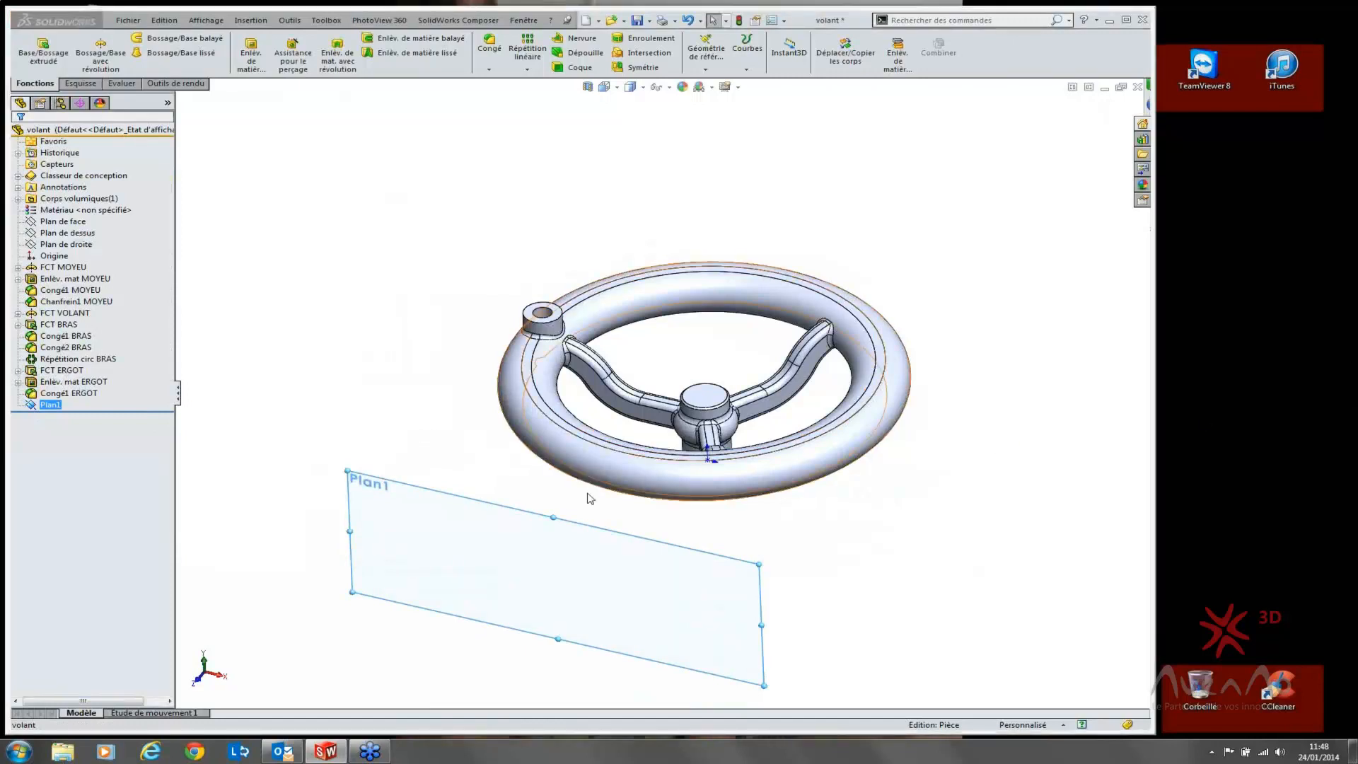
left_click(423, 508)
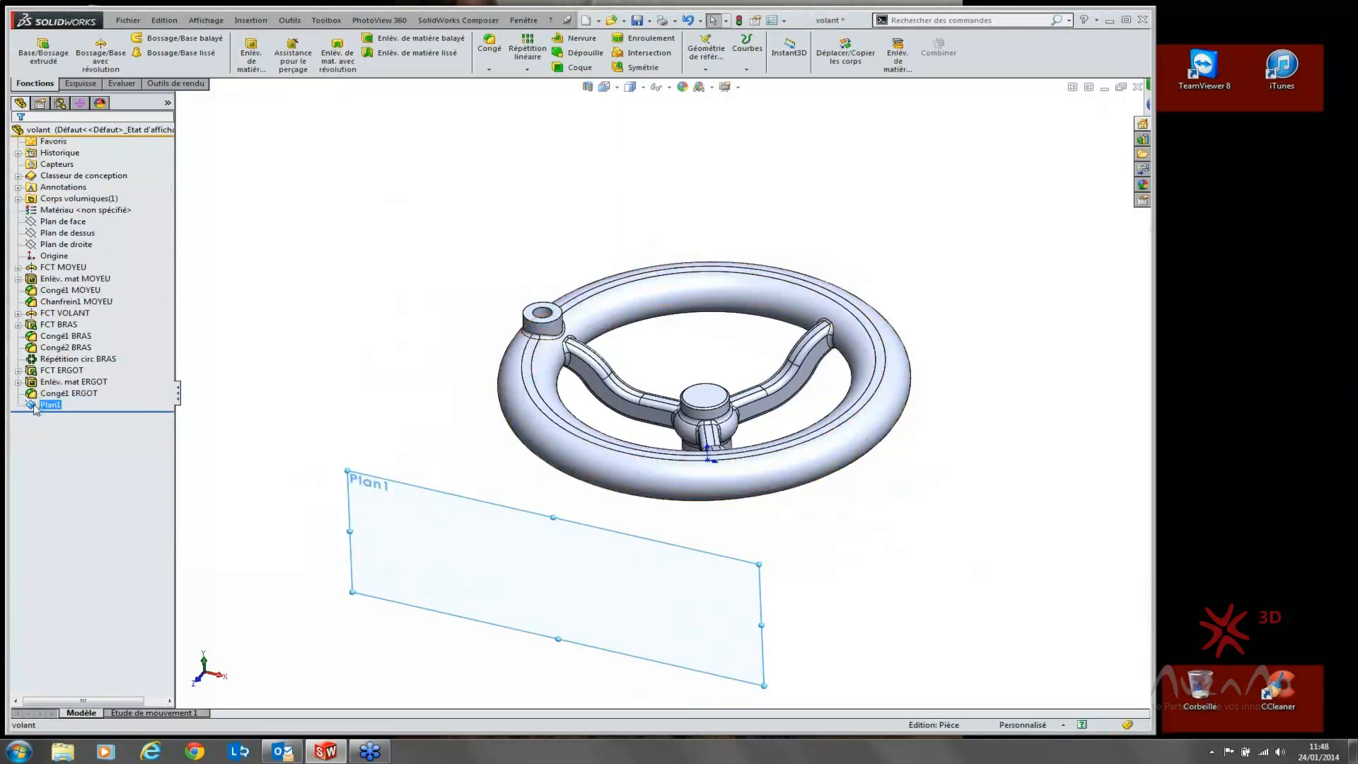
right_click(35, 408)
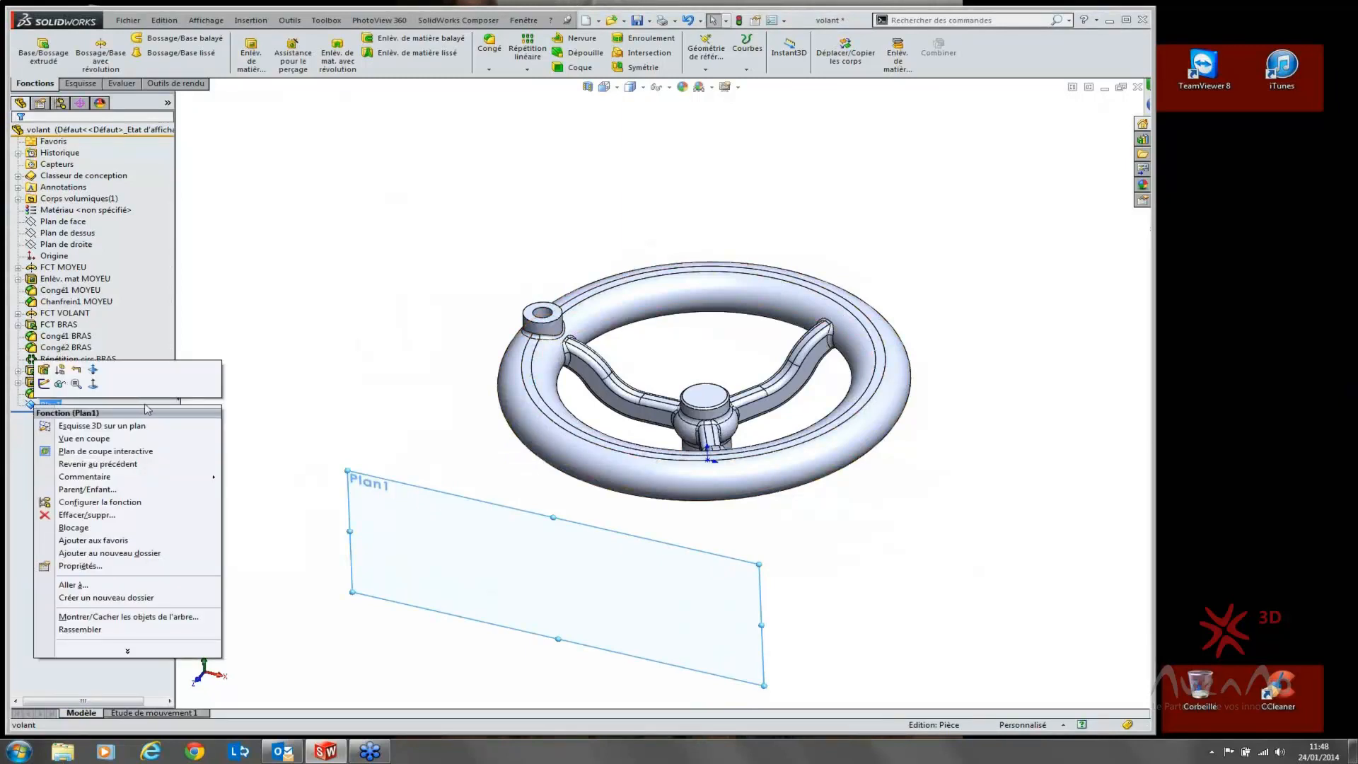
left_click(119, 540)
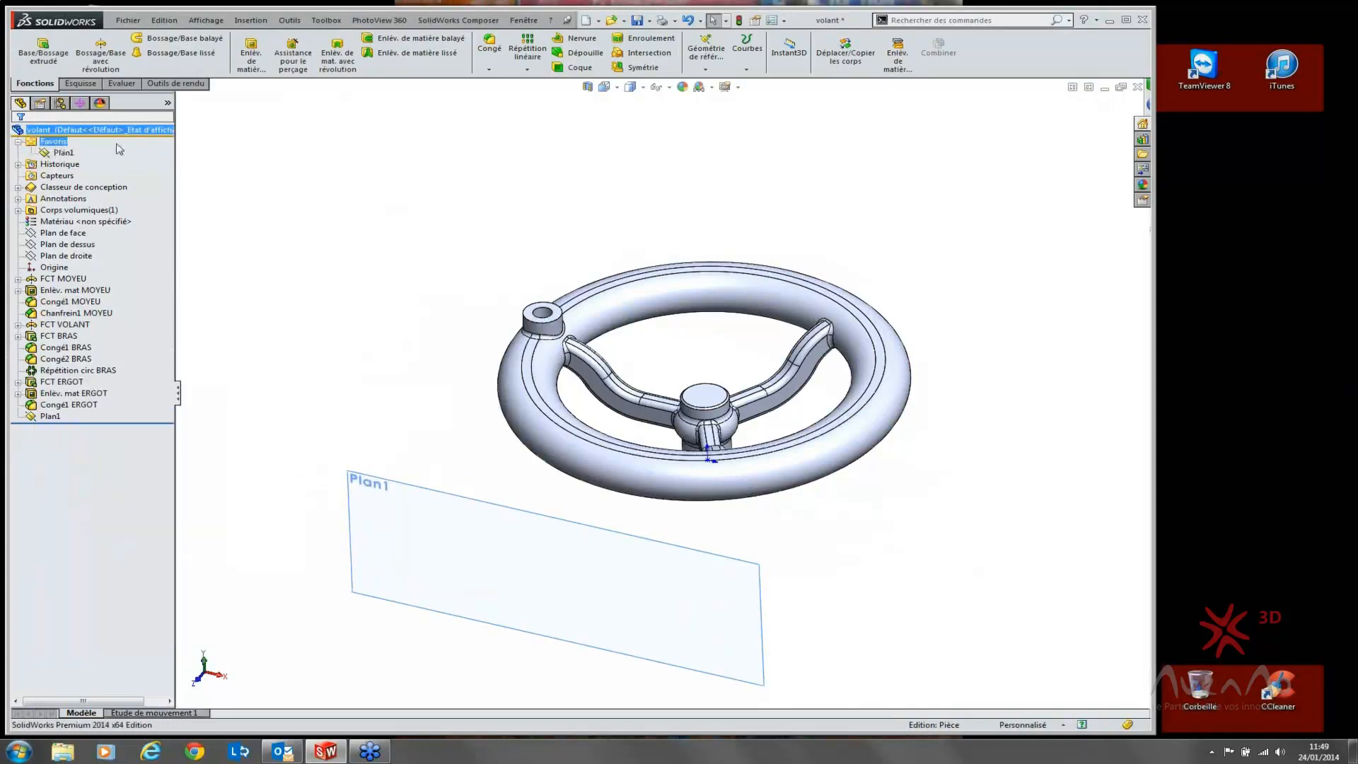
Step: Try opening a sketch on Plan1, exit it without drawing anything, and return to an angled view of the wheel
left_click(64, 152)
left_click(42, 417)
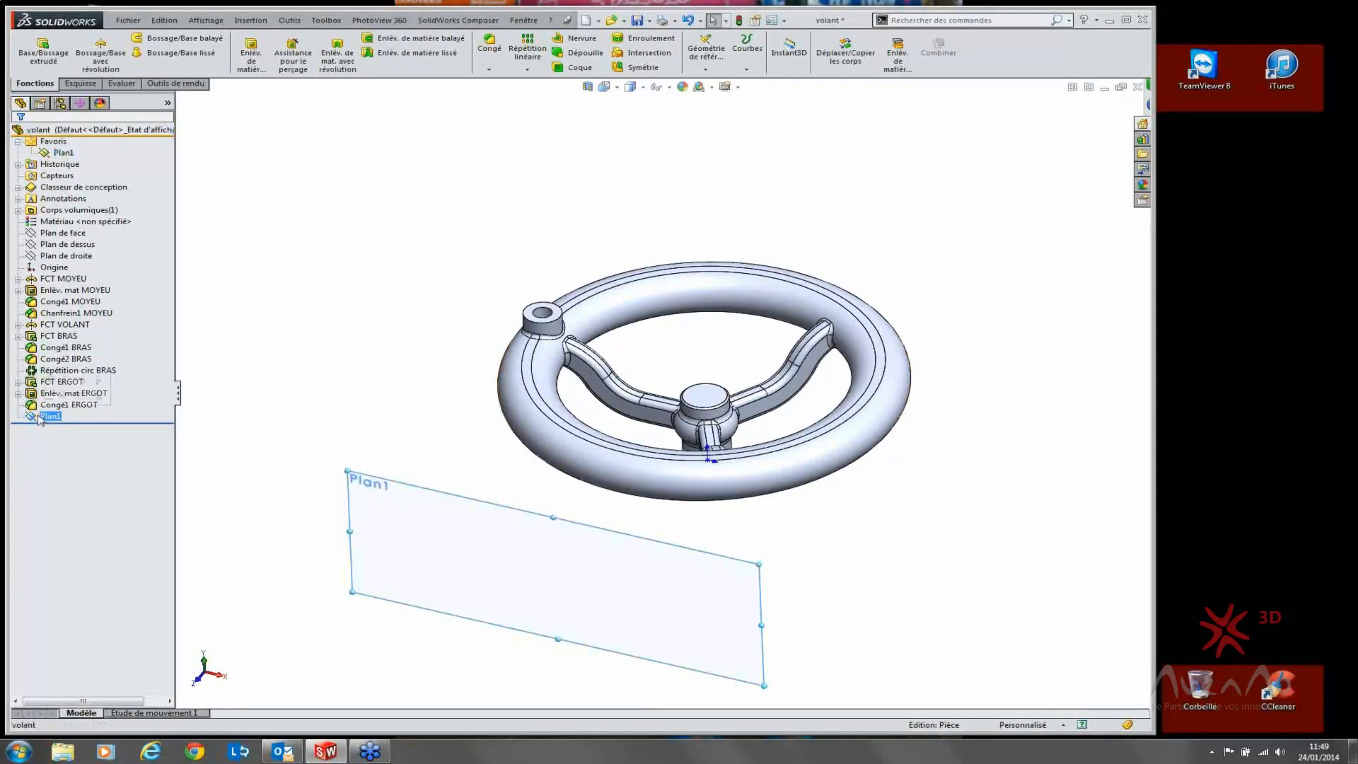
left_click(45, 397)
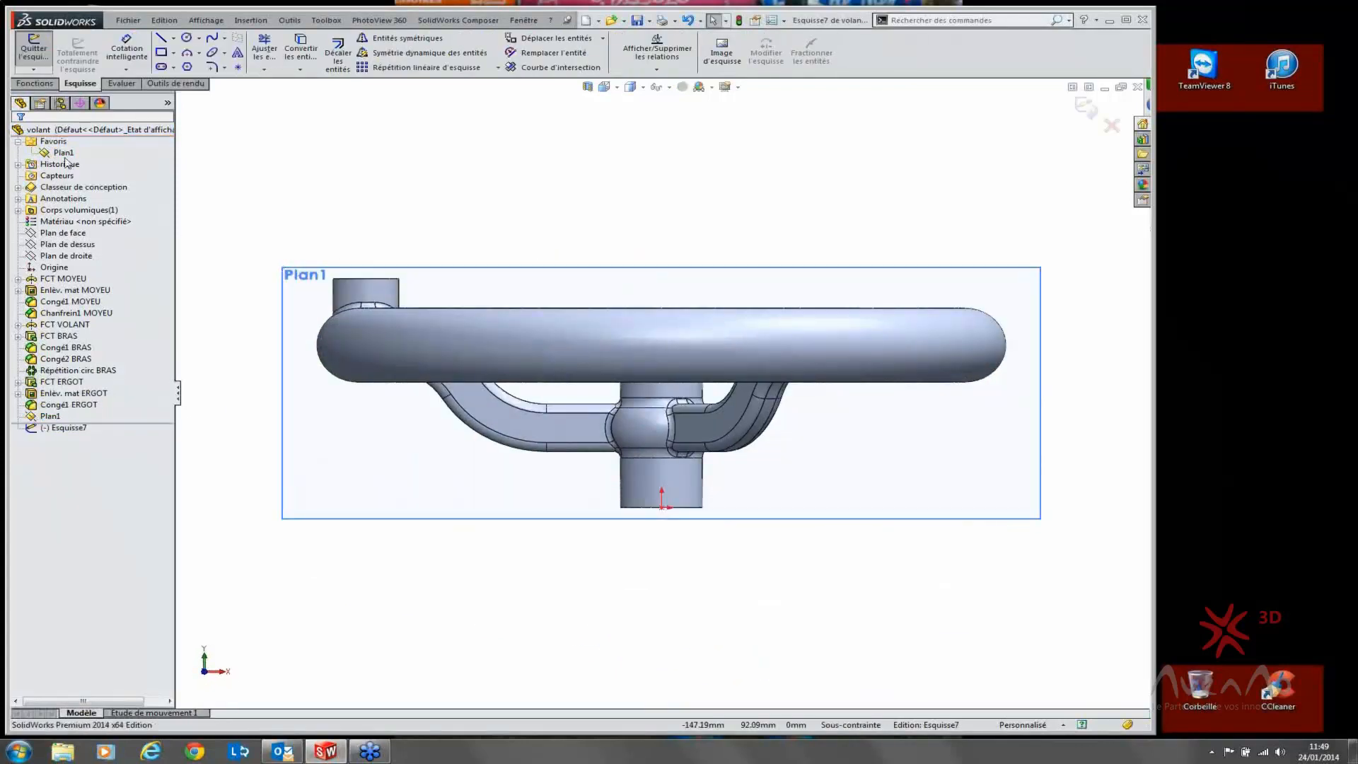
left_click(34, 49)
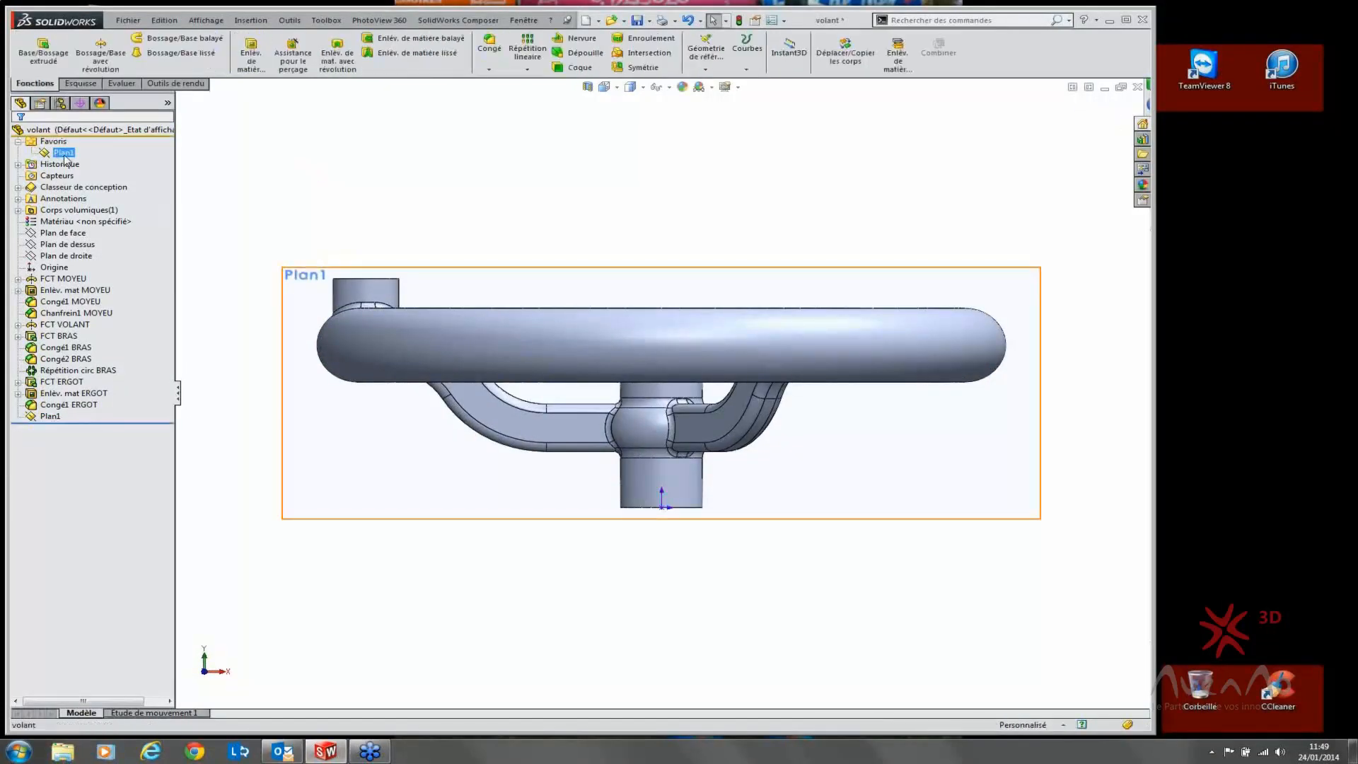
left_click(17, 142)
left_click(18, 142)
left_click(312, 160)
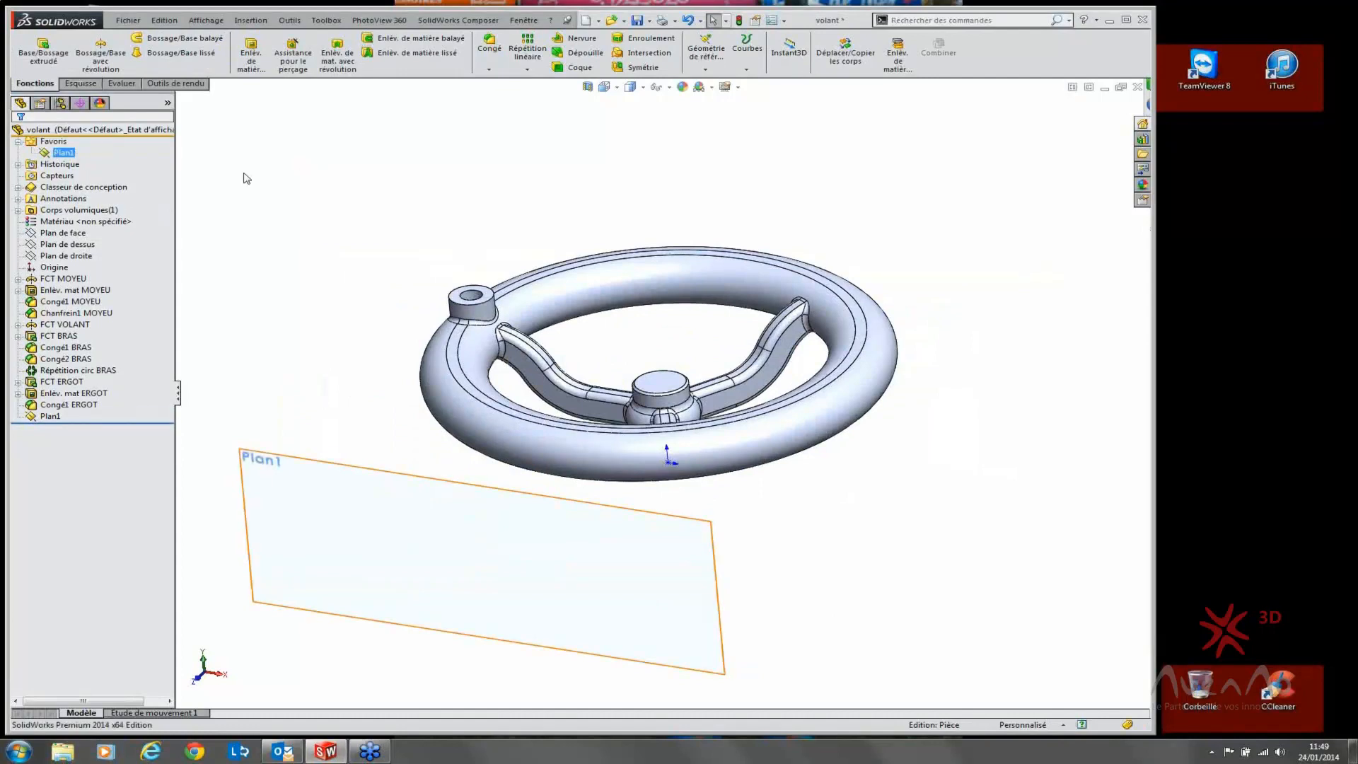
Step: Hide Plan1 in the model, and compare its favorites entry with the one in the feature tree
left_click(83, 186)
left_click(51, 417)
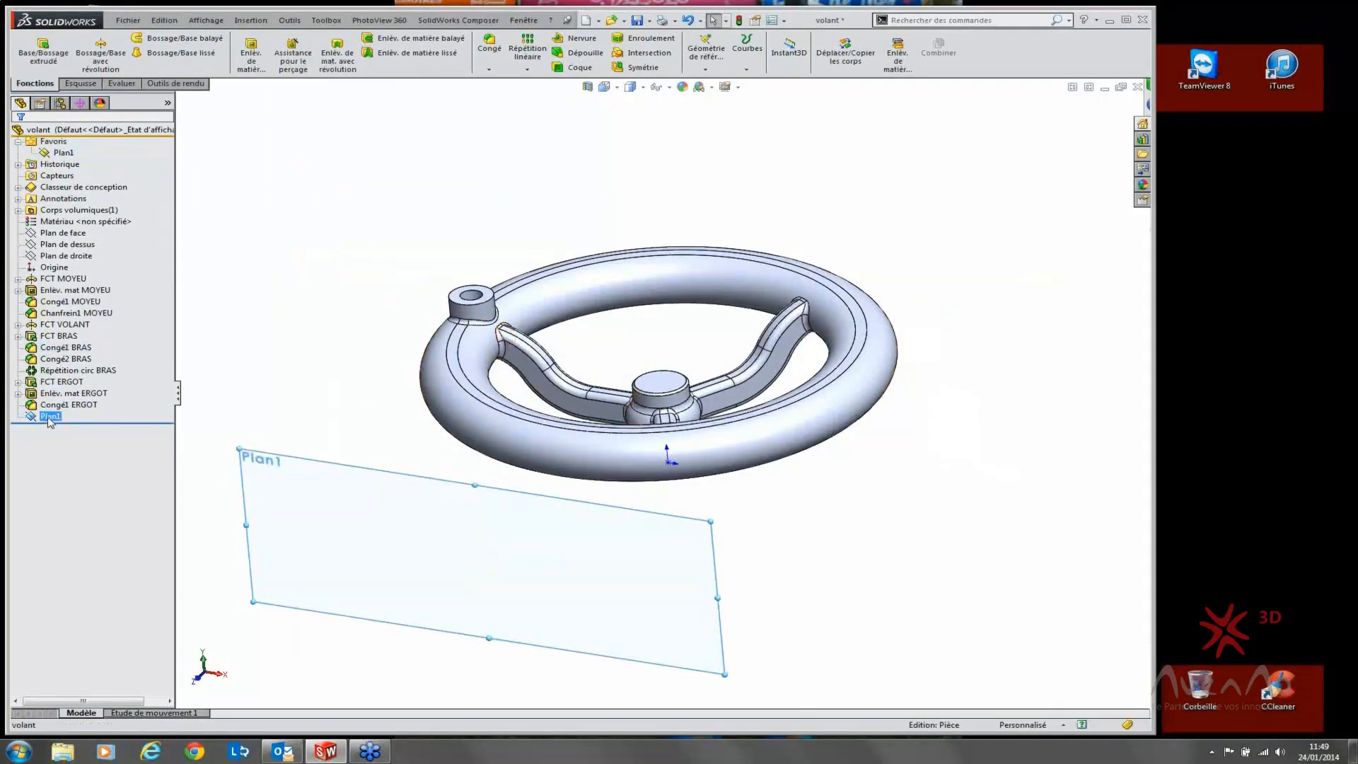
left_click(69, 400)
left_click(60, 153)
key("Escape")
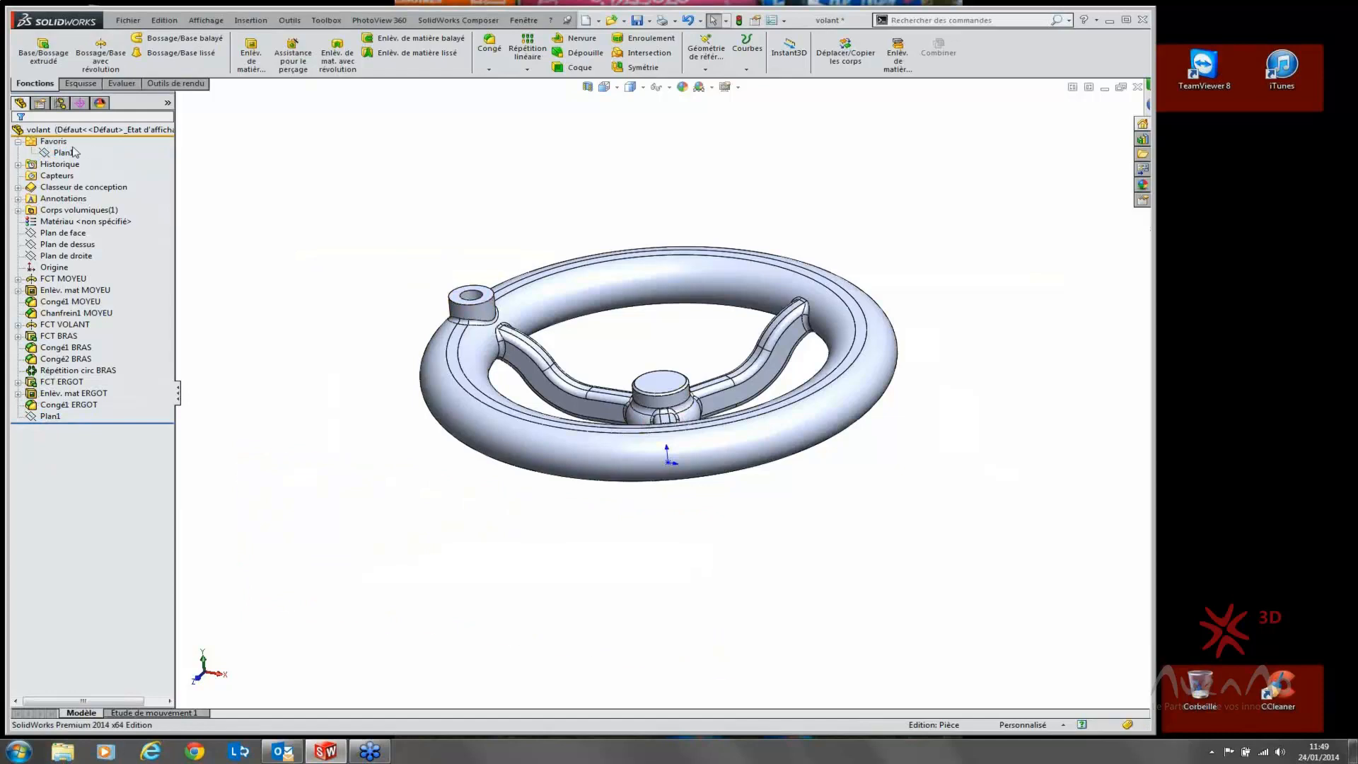
left_click(47, 417)
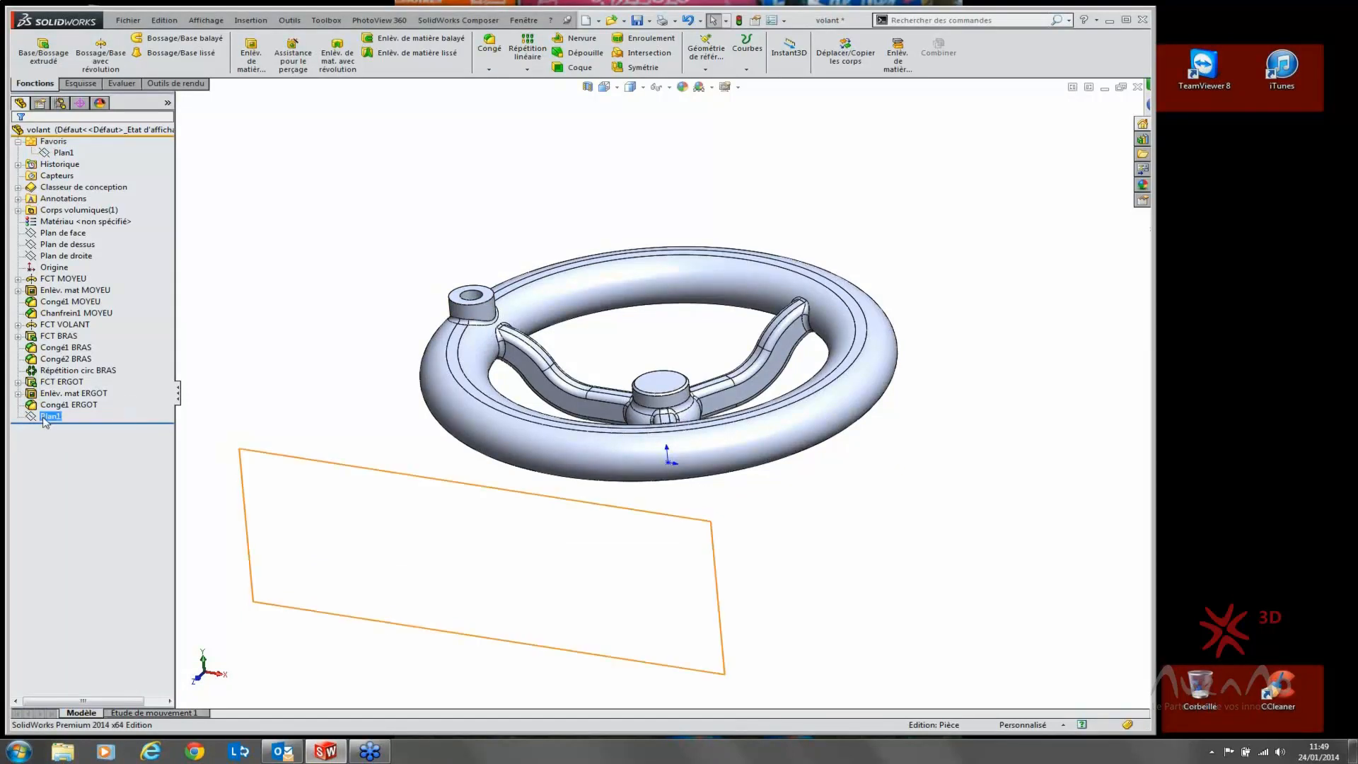
Step: Add the FCT MOYEU feature to the favorites
left_click(77, 281)
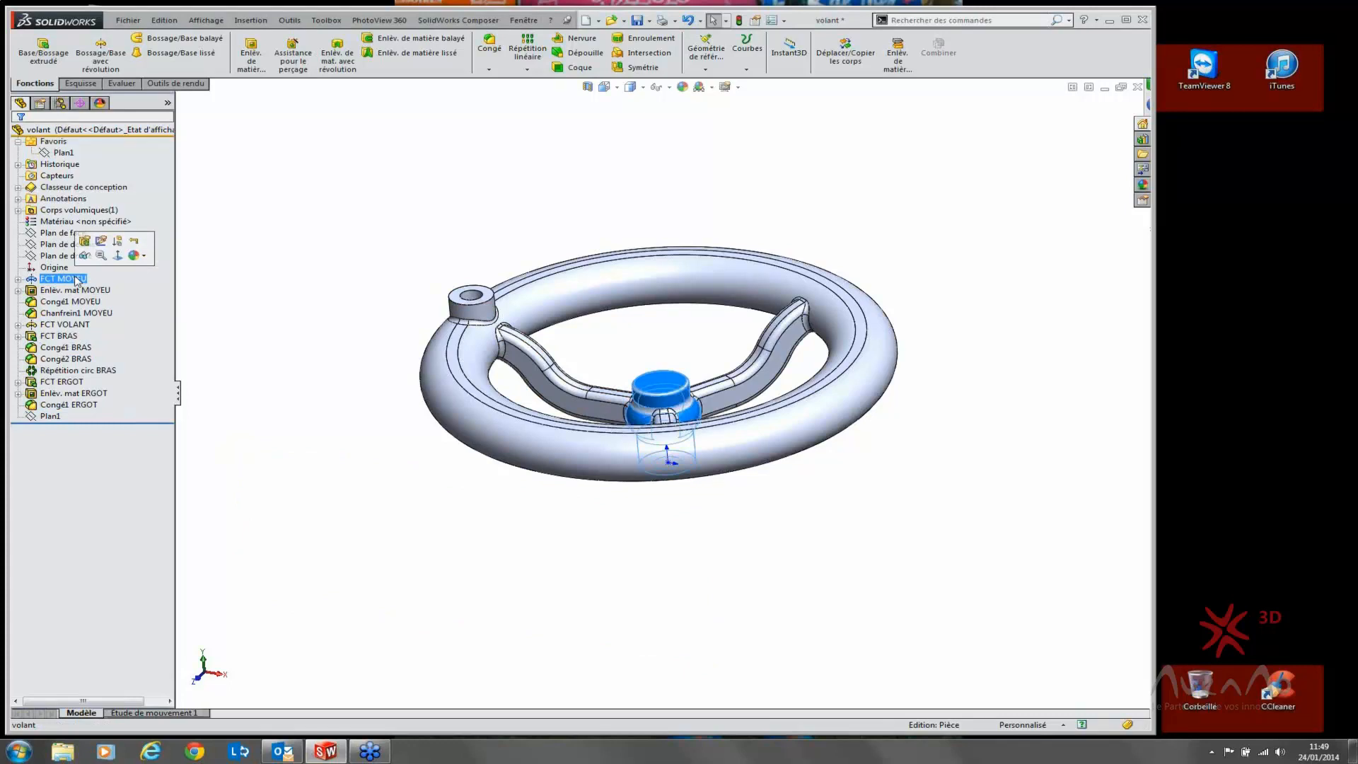
right_click(77, 280)
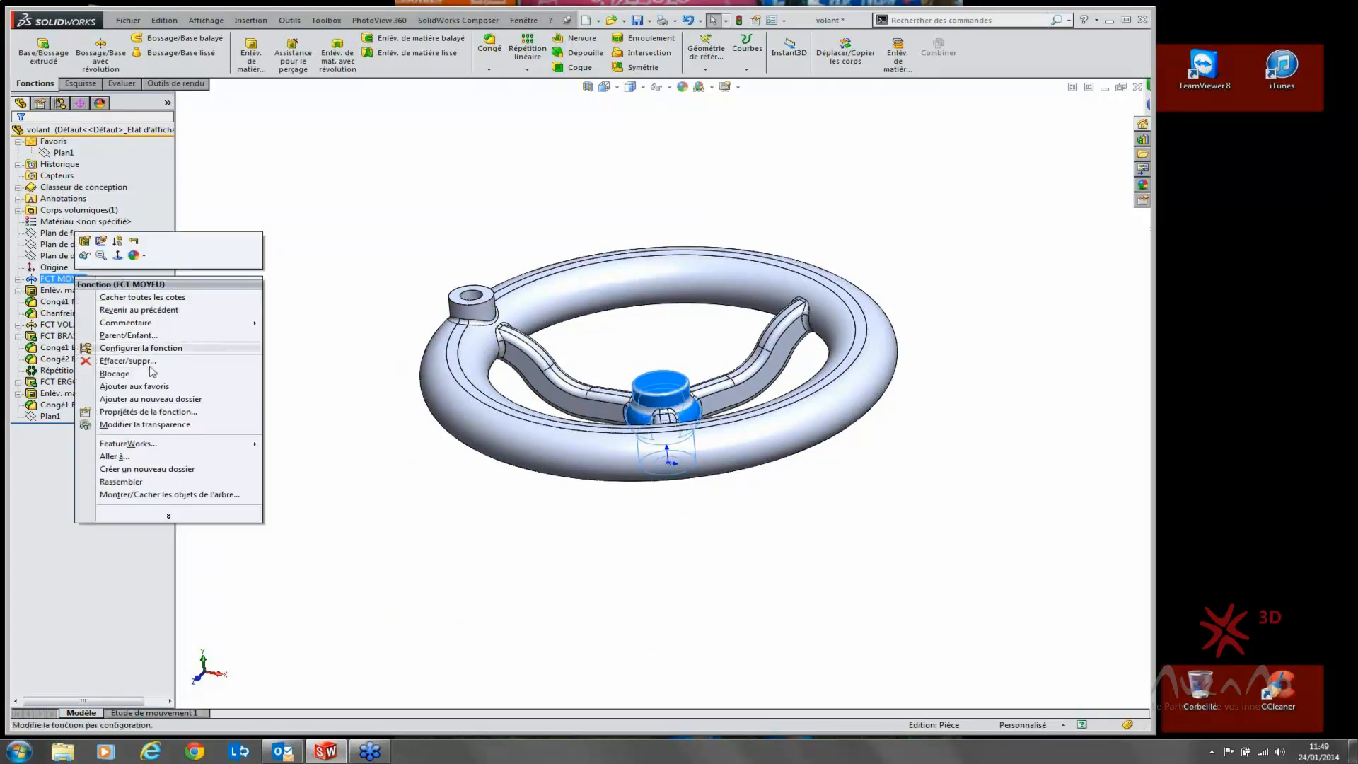
left_click(152, 392)
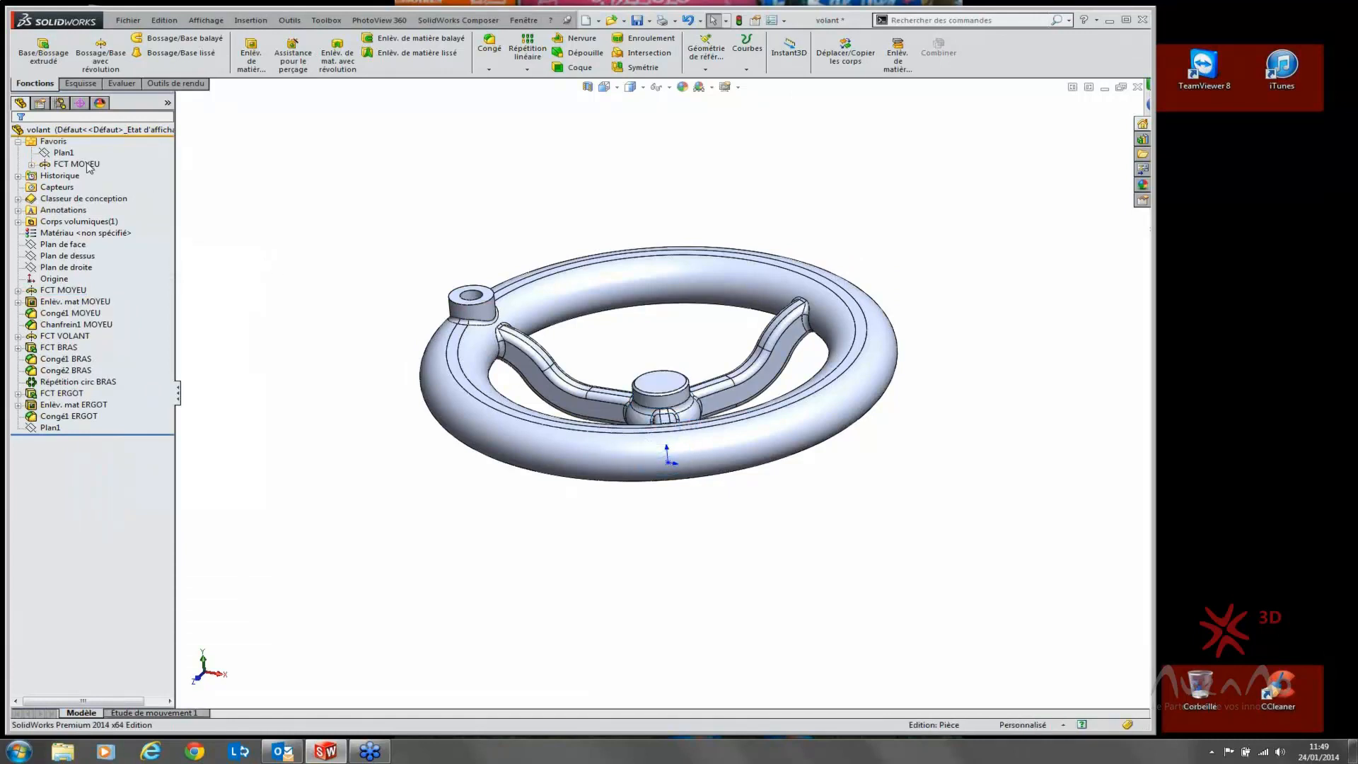
Step: Add Esquisse1 of FCT MOYEU to the favorites, and highlight it on the model from the Favoris folder
left_click(19, 291)
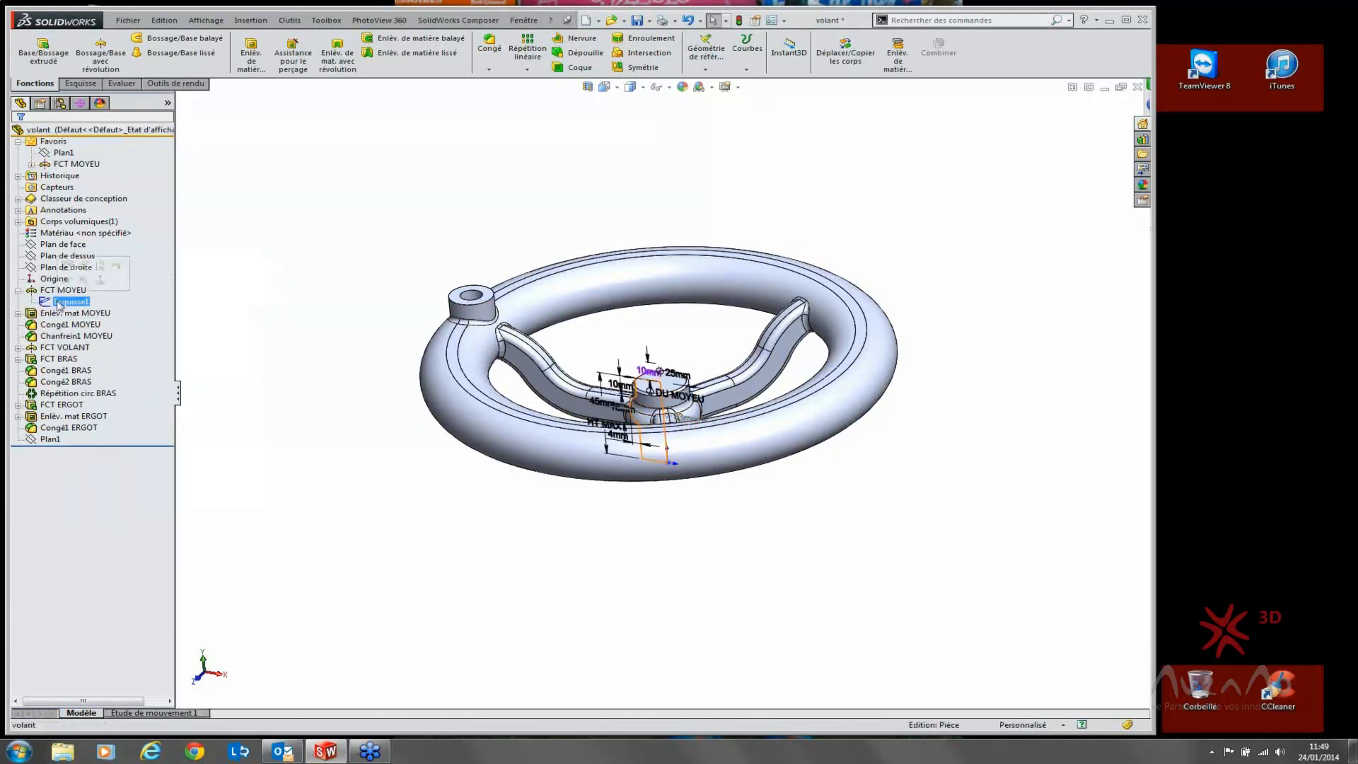
right_click(61, 302)
left_click(113, 374)
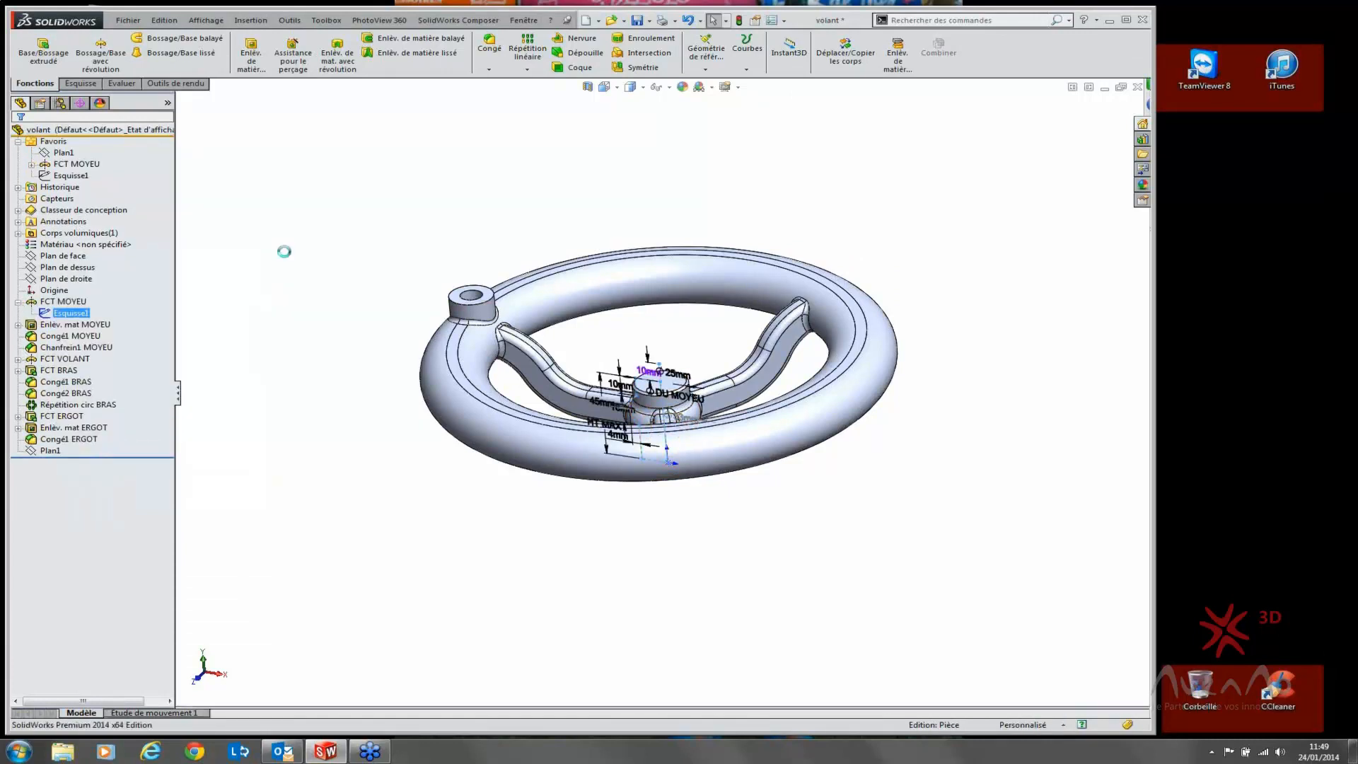
key("f")
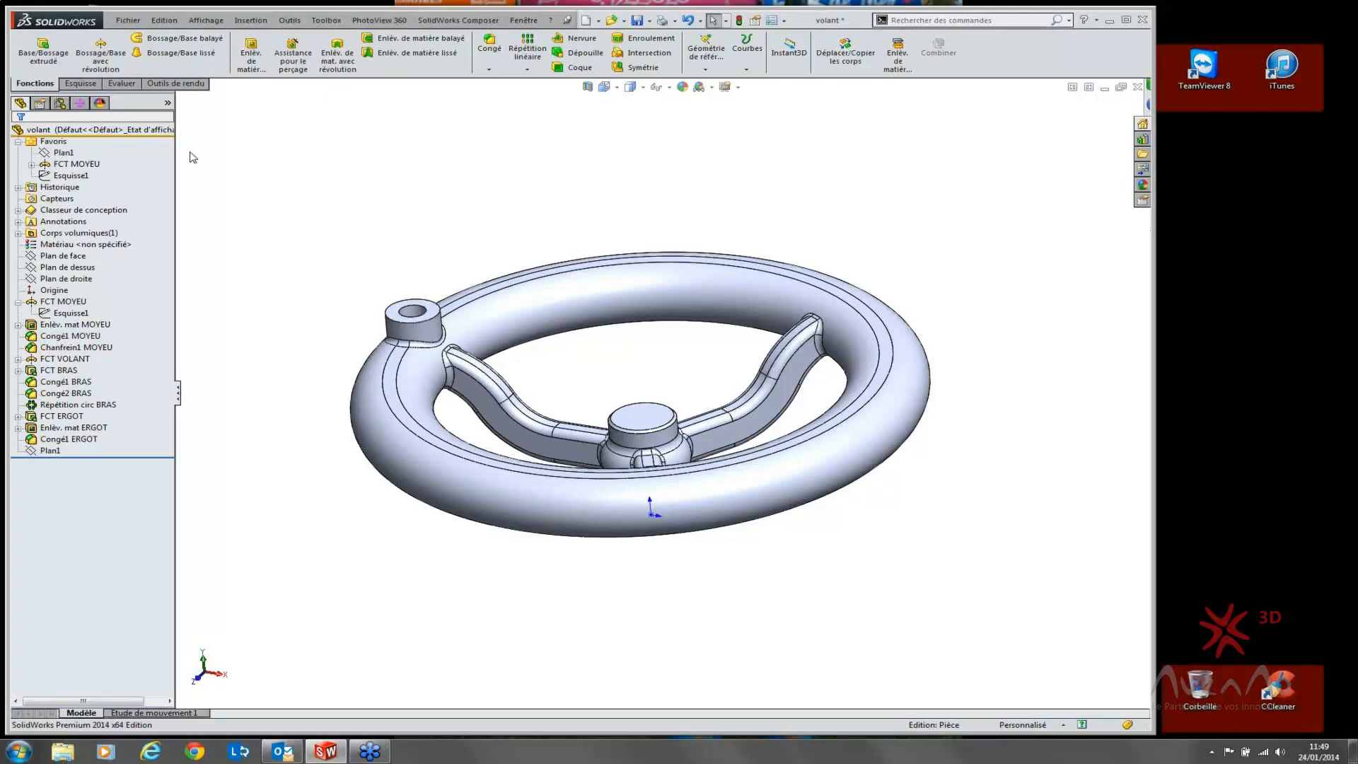
left_click(68, 175)
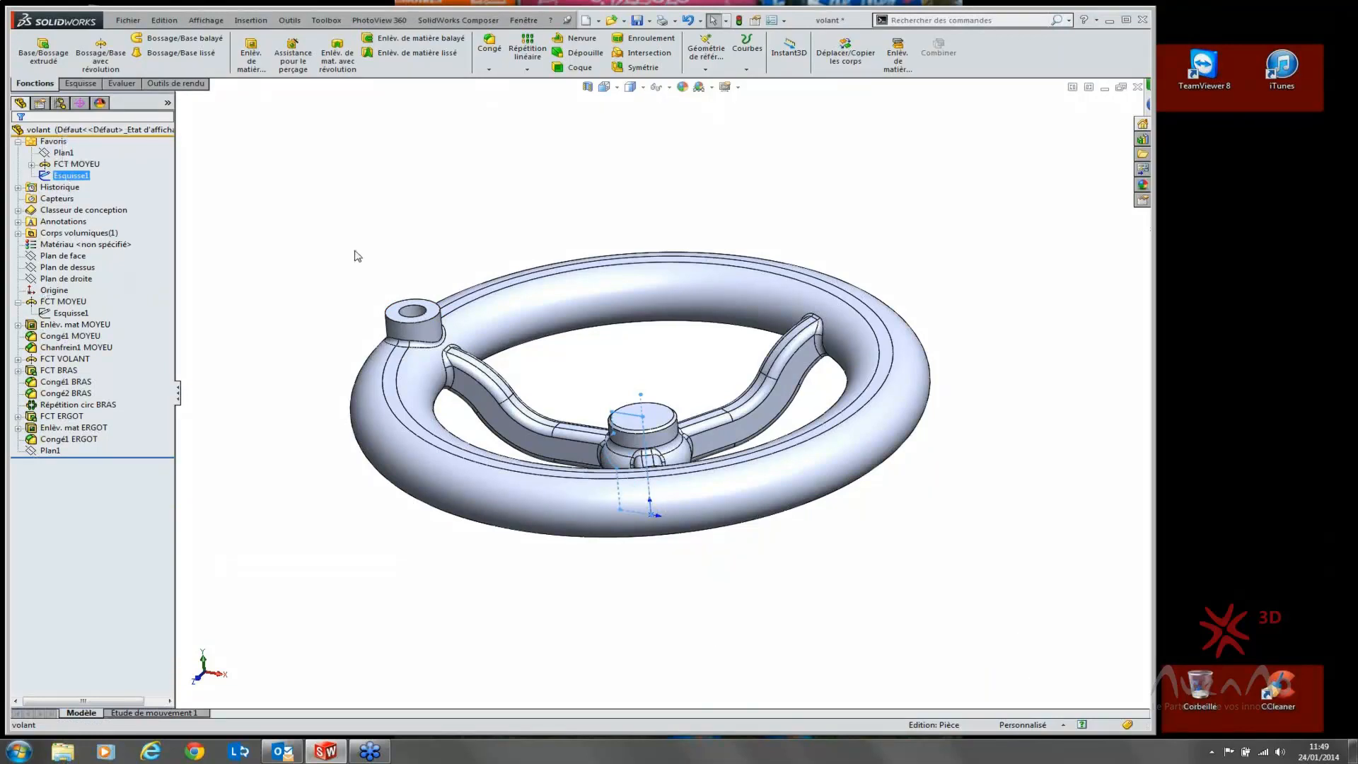
Step: Remove Esquisse1 and the FCT MOYEU feature from the favorites, keeping only Plan1 in the Favoris folder
right_click(58, 179)
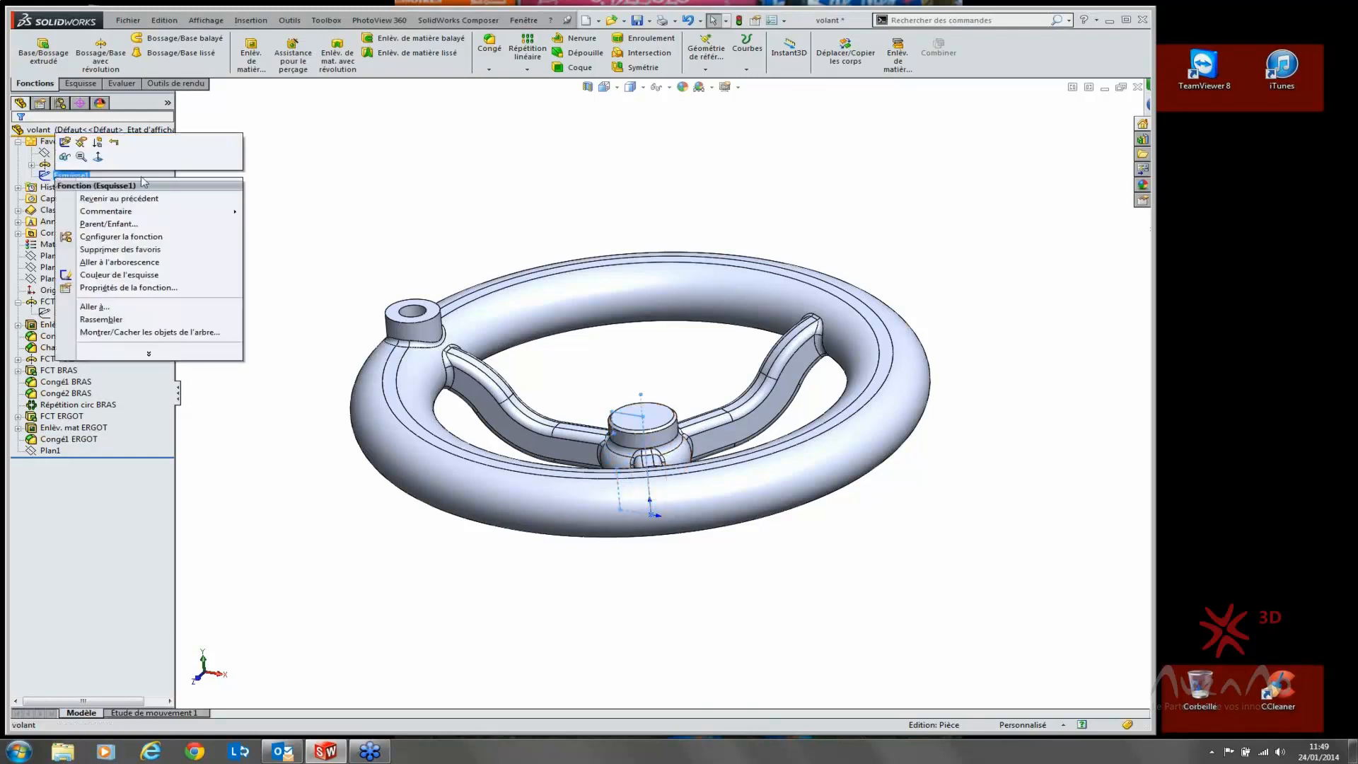
left_click(131, 253)
right_click(72, 164)
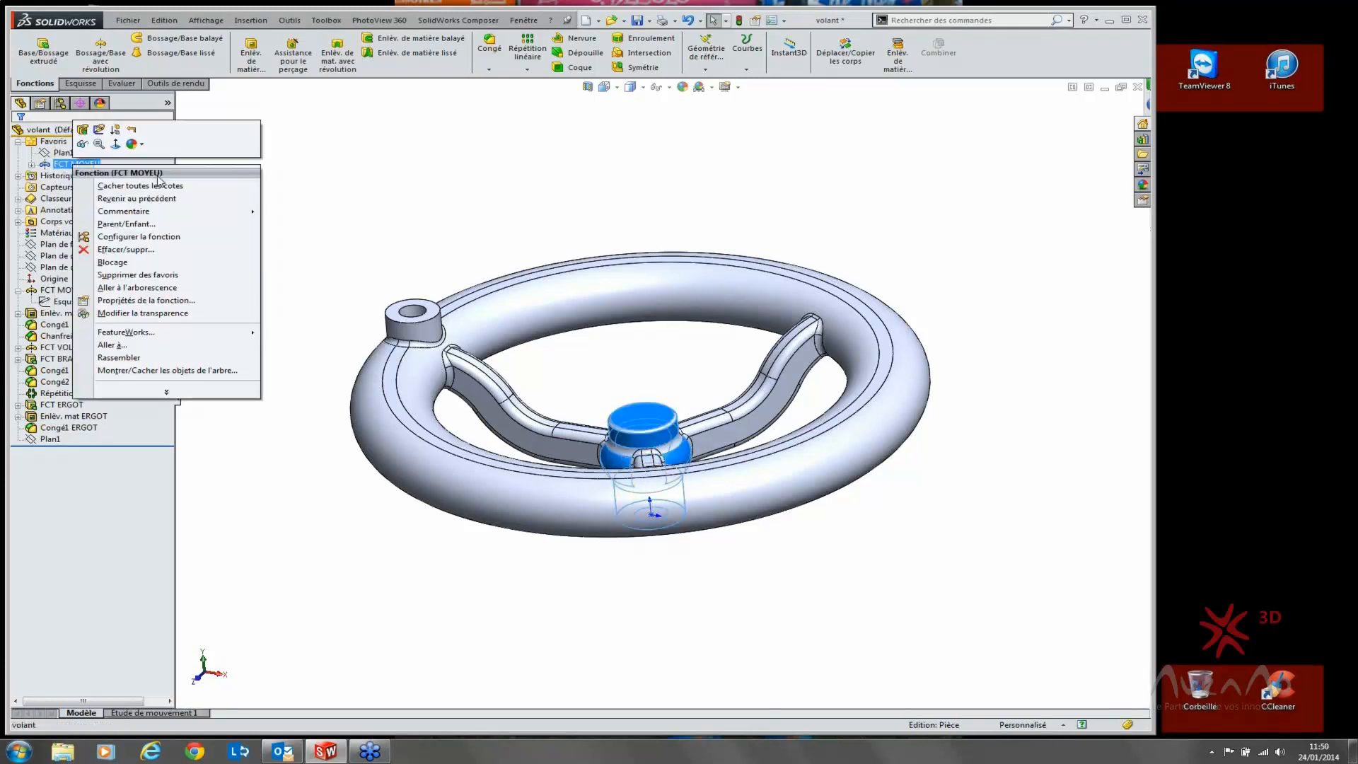
left_click(145, 274)
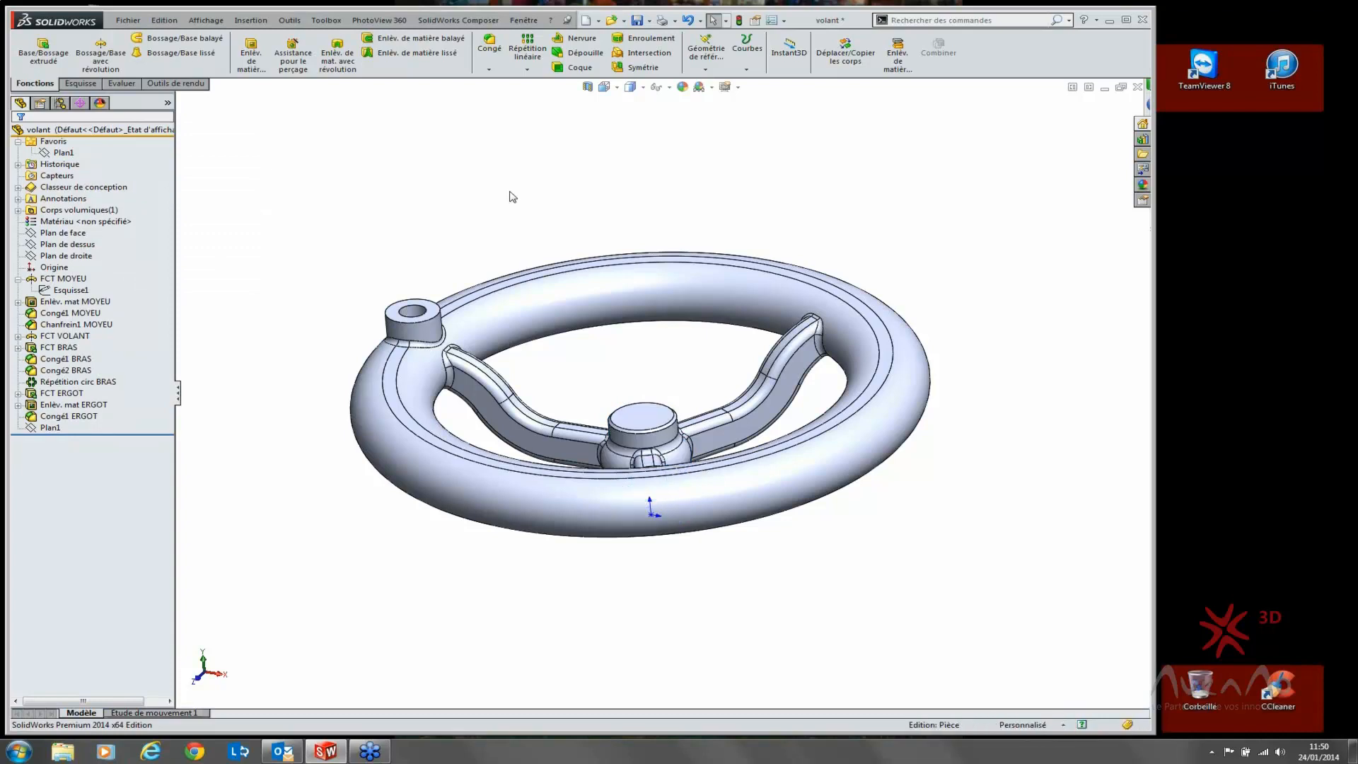
left_click(1348, 368)
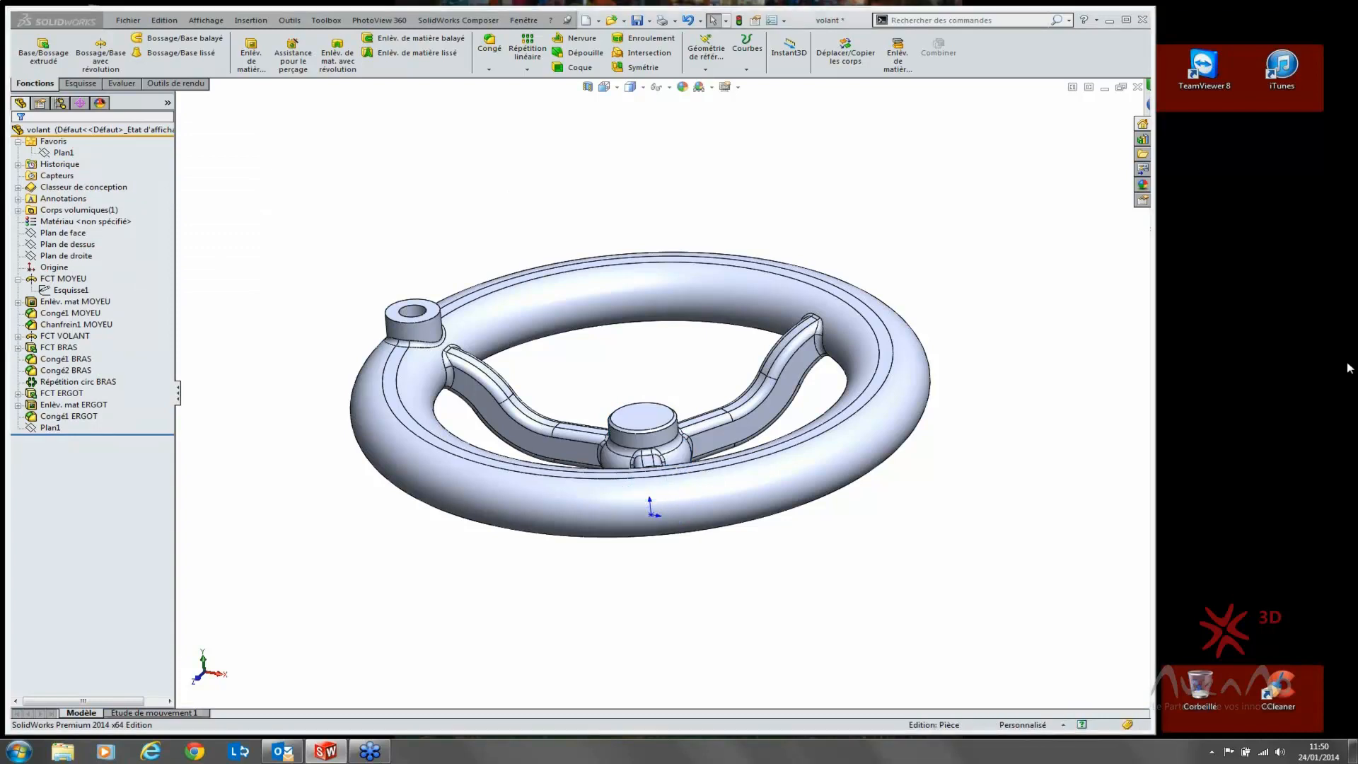
left_click(307, 265)
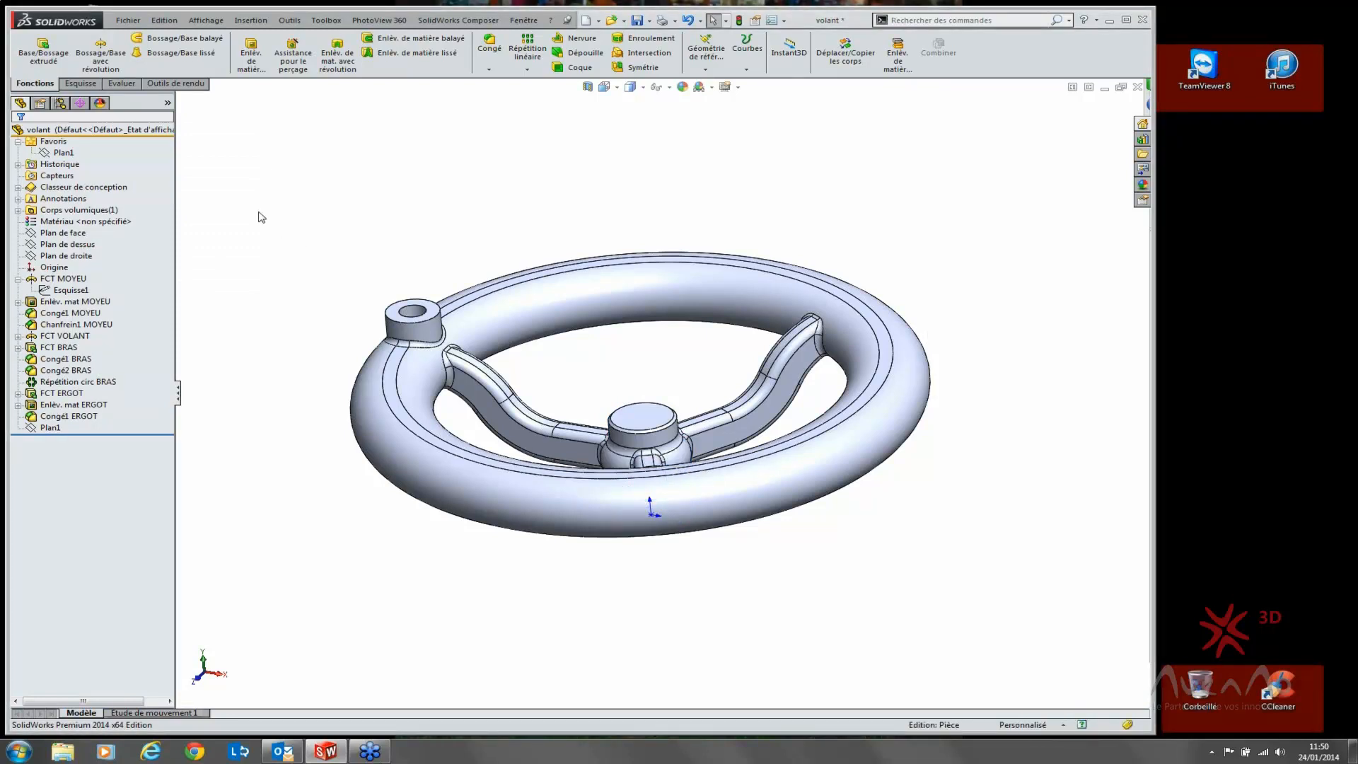
left_click(35, 146)
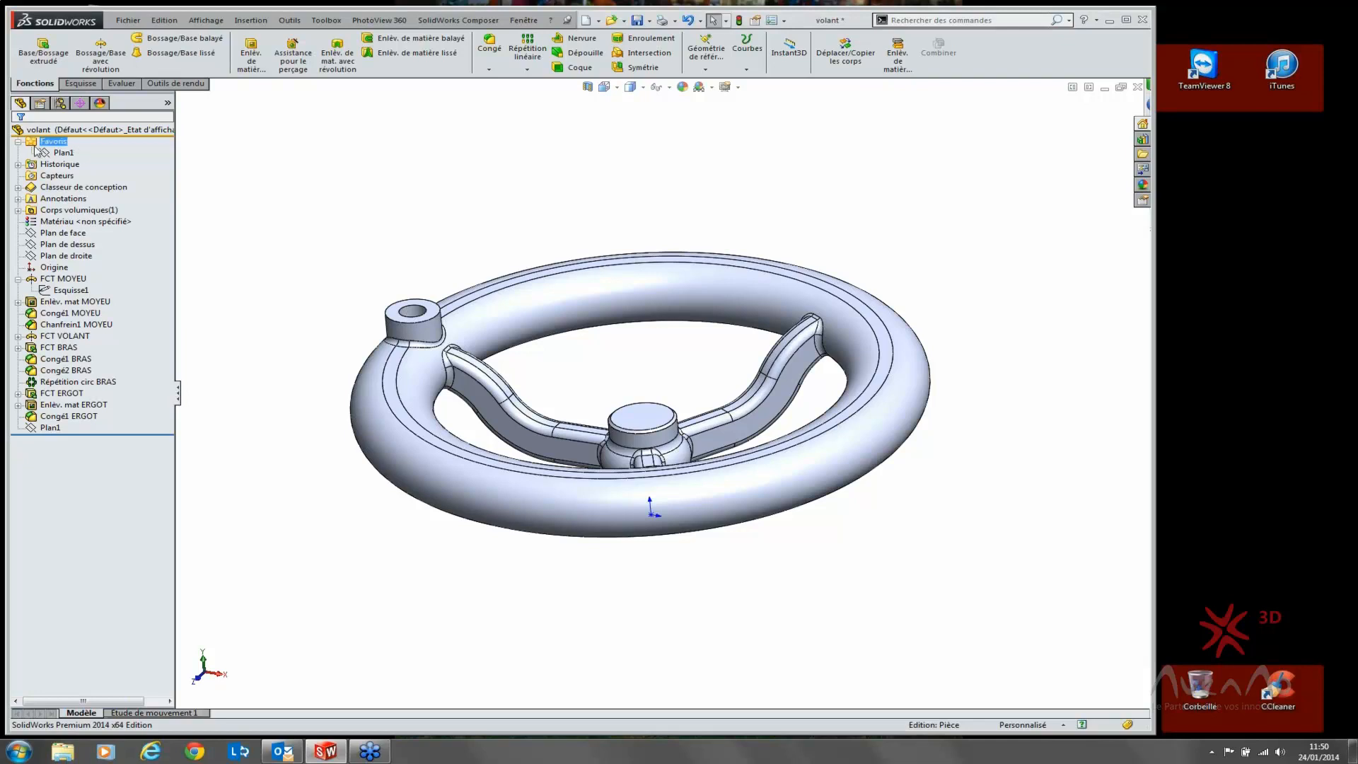
right_click(35, 146)
left_click(503, 150)
left_click(1348, 365)
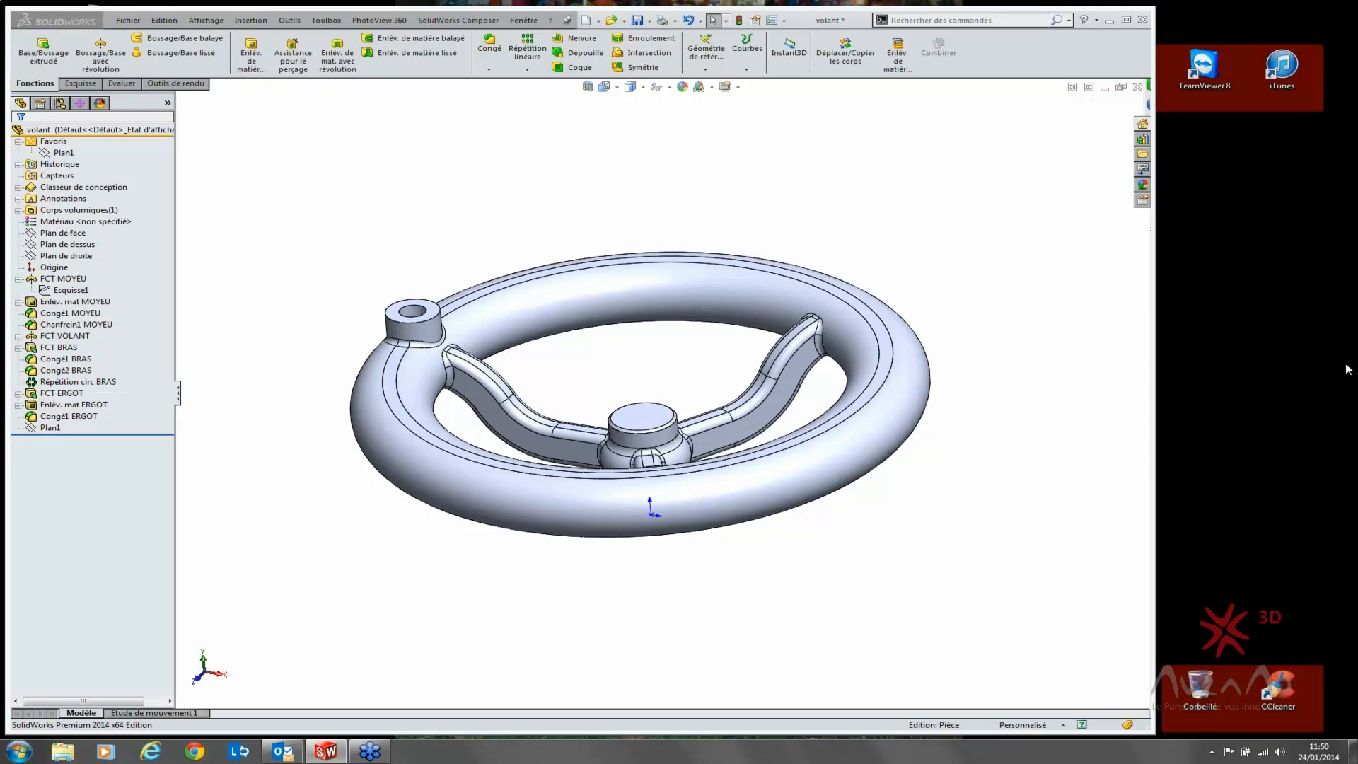
Step: Collapse the Favoris folder in the feature tree
left_click(651, 370)
scroll(652, 370, "up", 2)
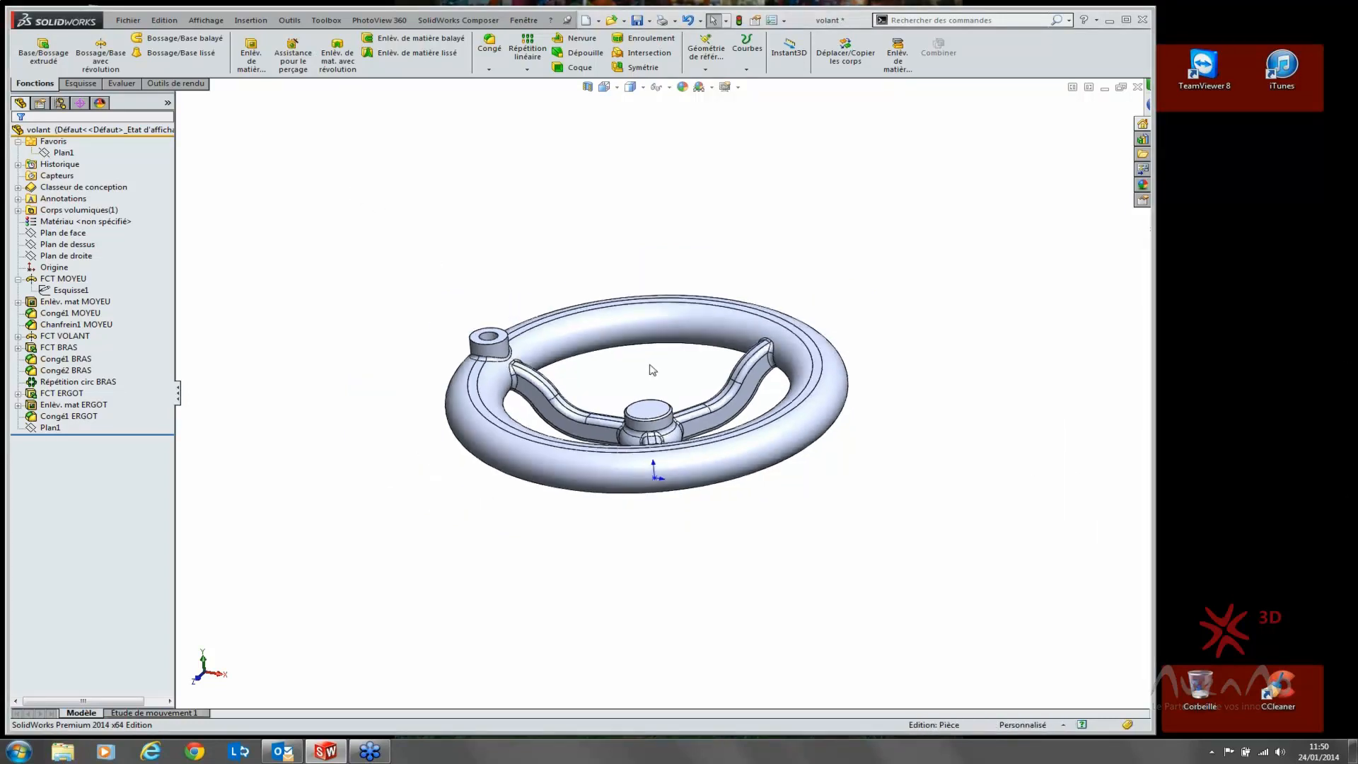
scroll(654, 375, "down", 1)
middle_click_drag(662, 389, 672, 424)
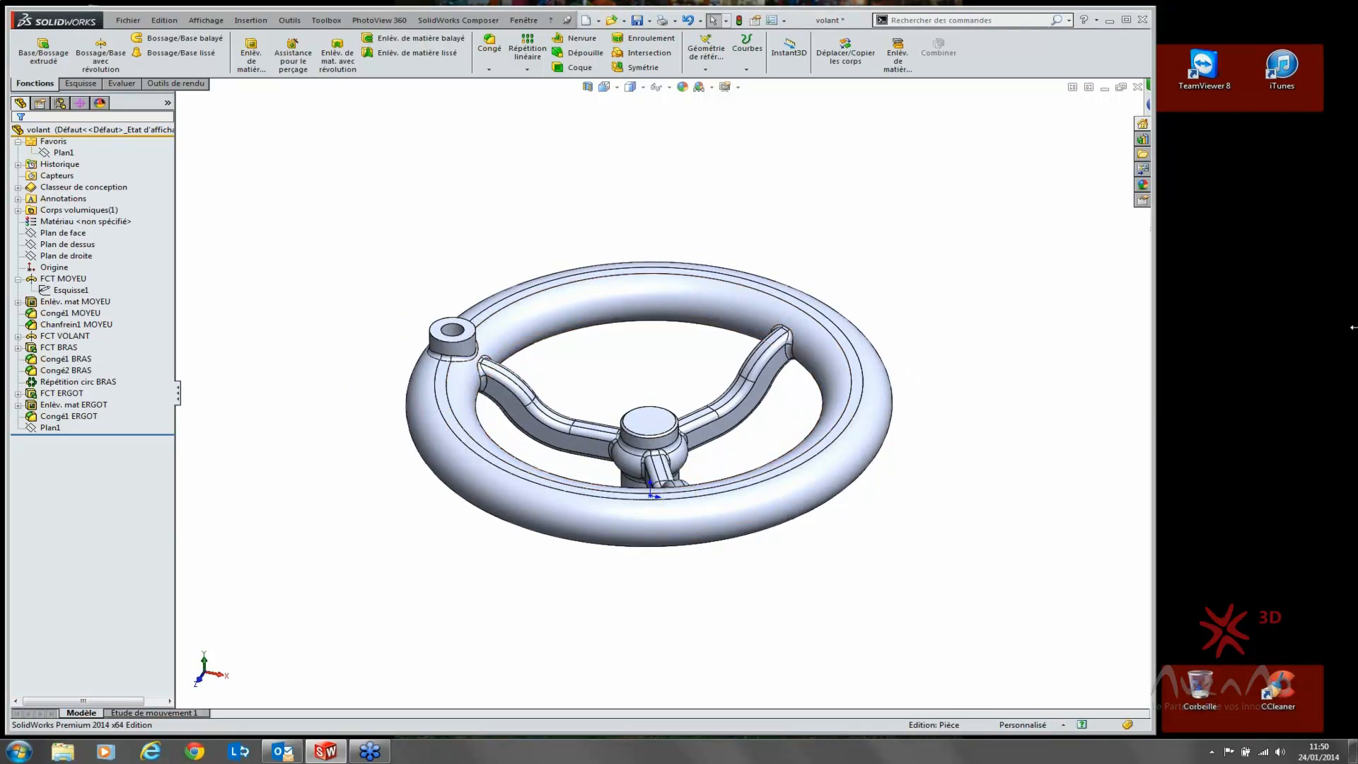
left_click(1347, 369)
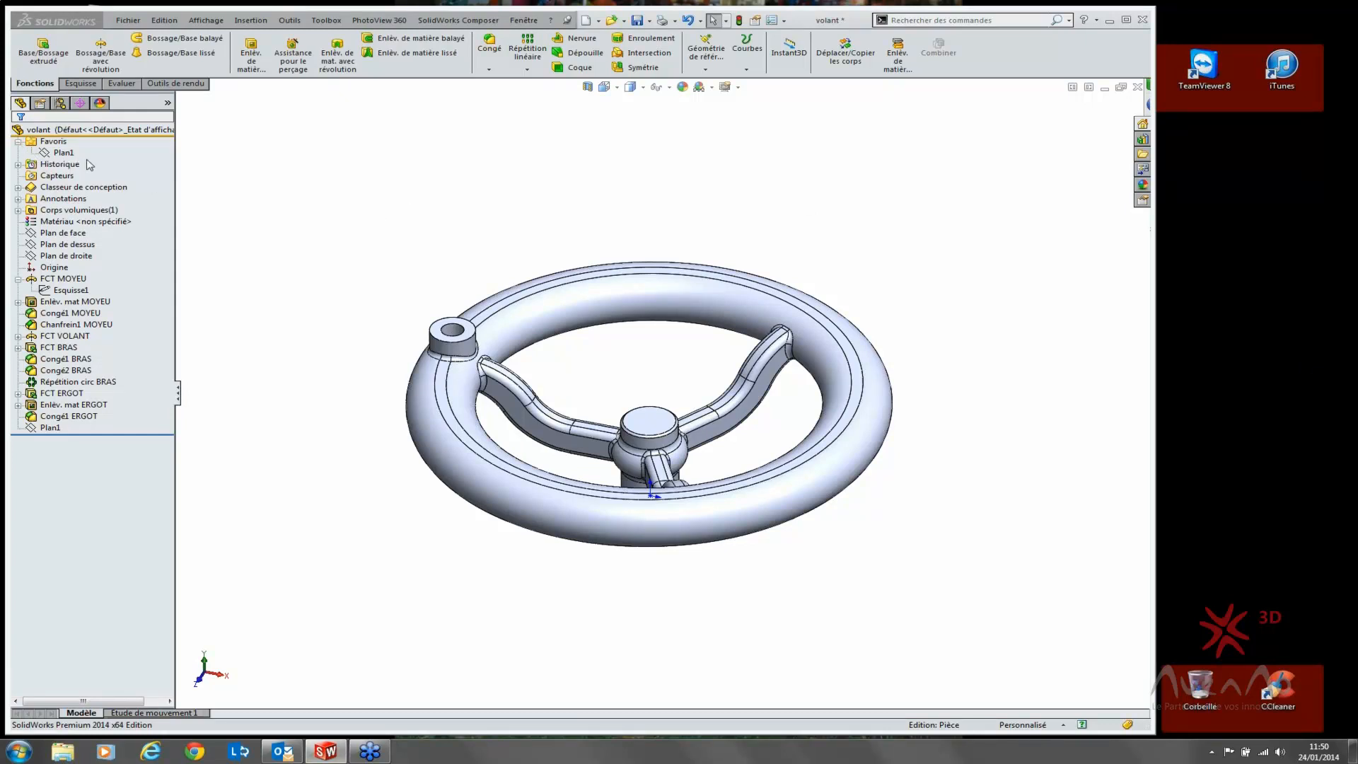
left_click(18, 142)
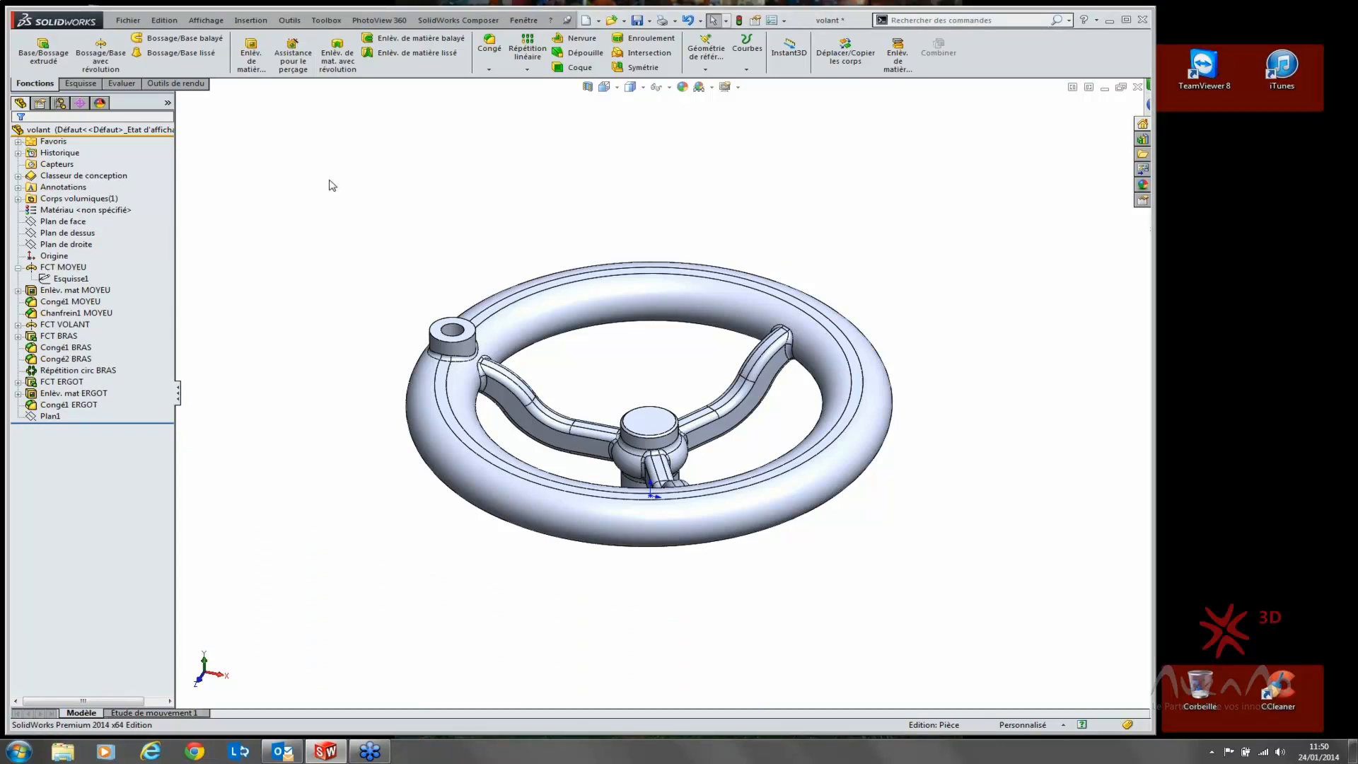
Step: Filter the feature tree with the text "con"
left_click(51, 117)
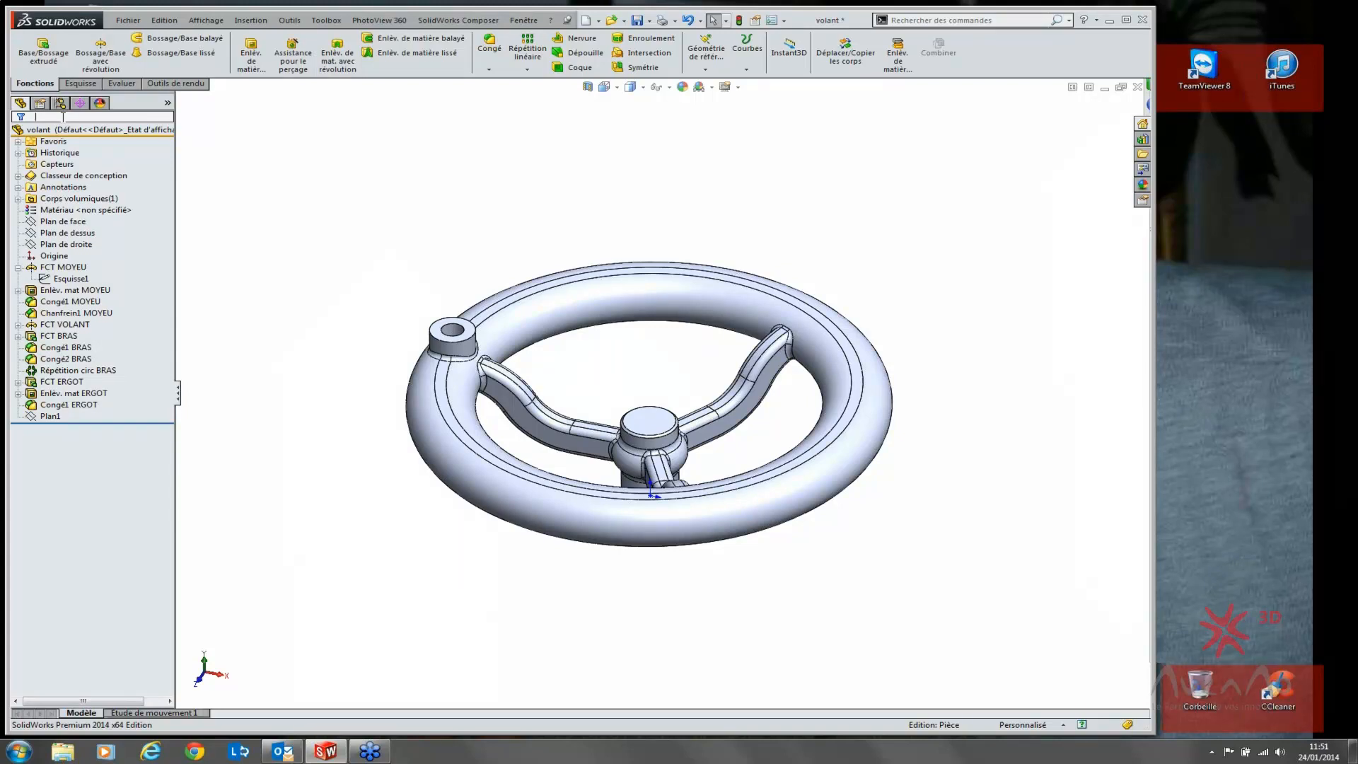
left_click(1346, 367)
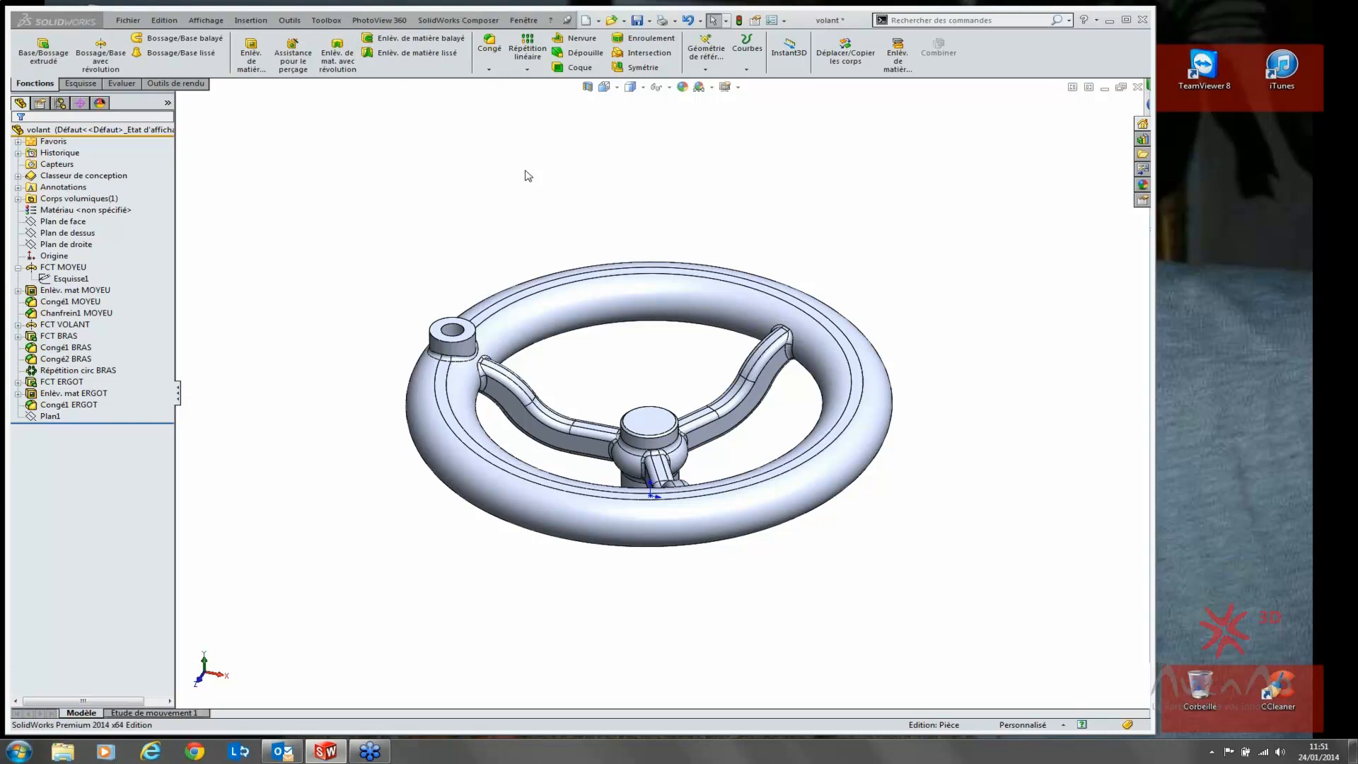
left_click(104, 115)
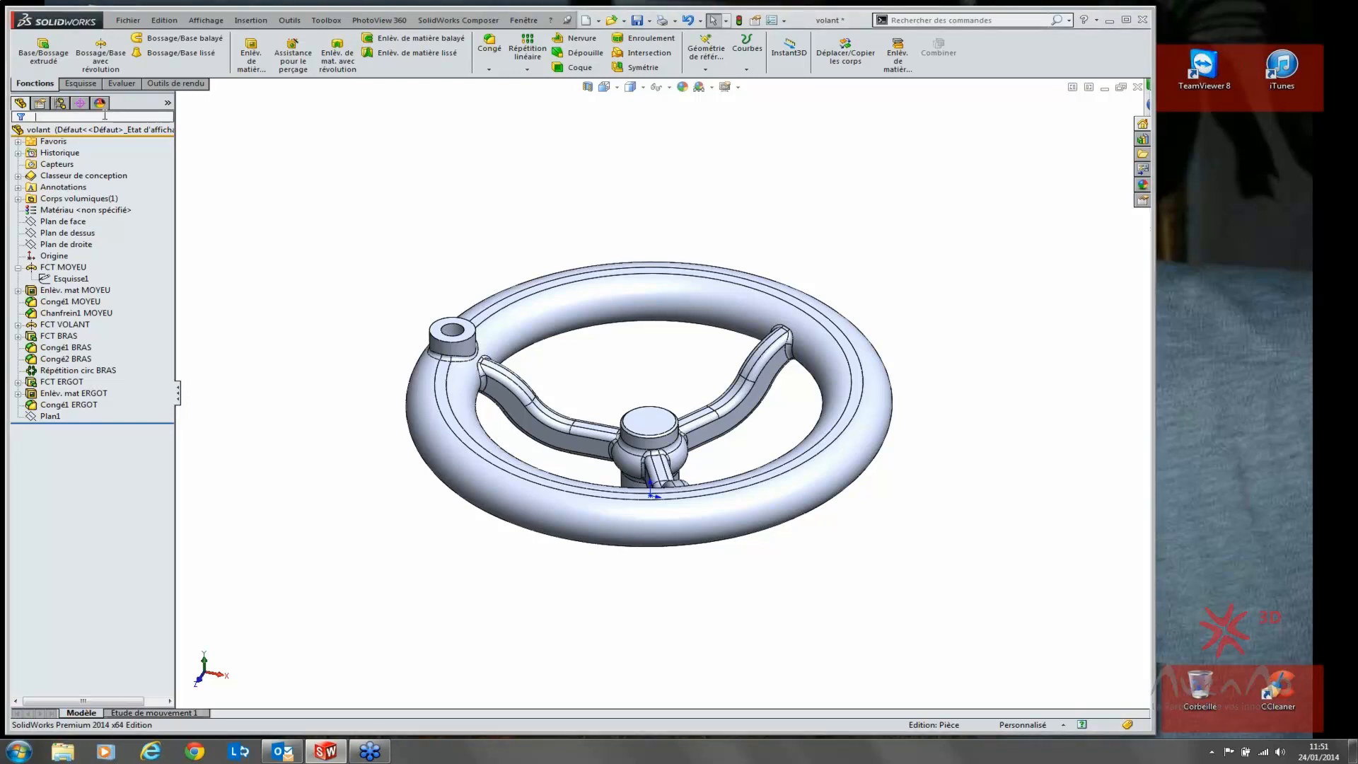
type("con")
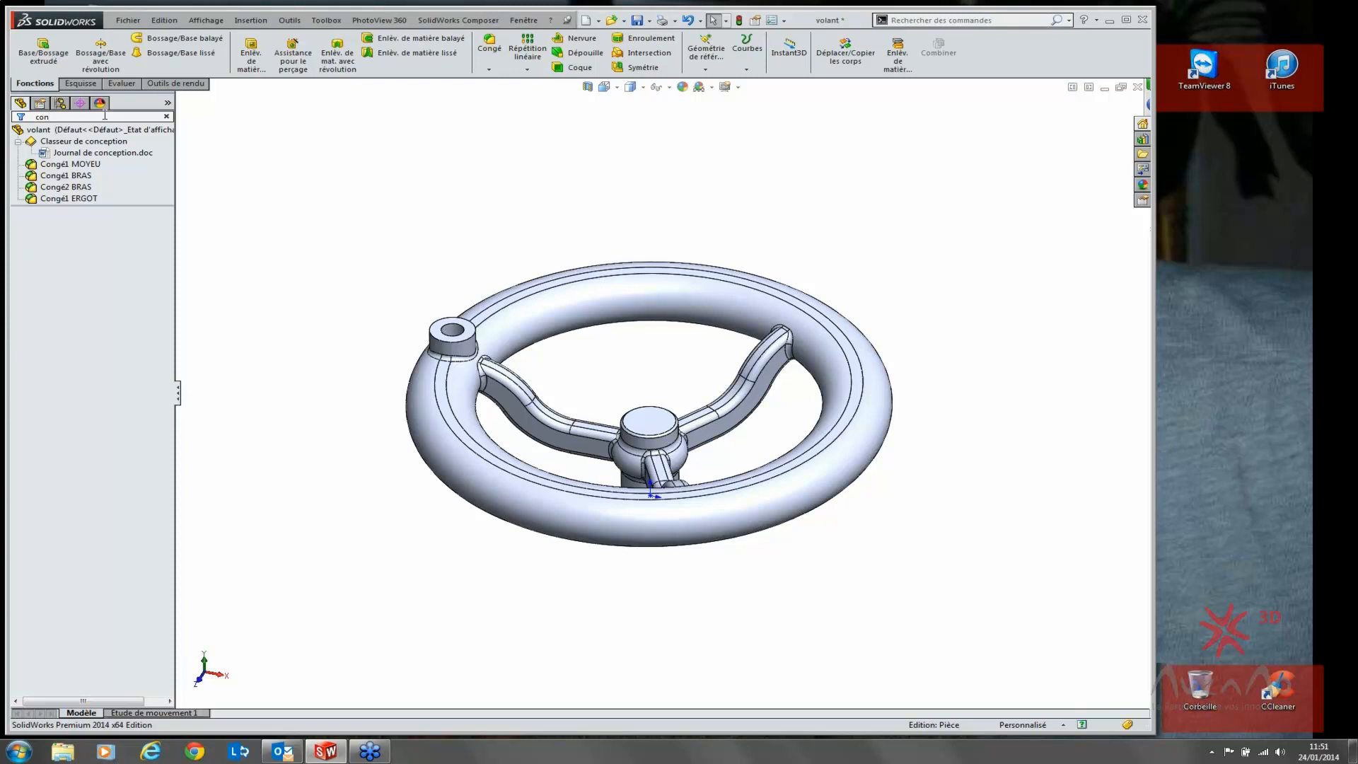
left_click(1346, 370)
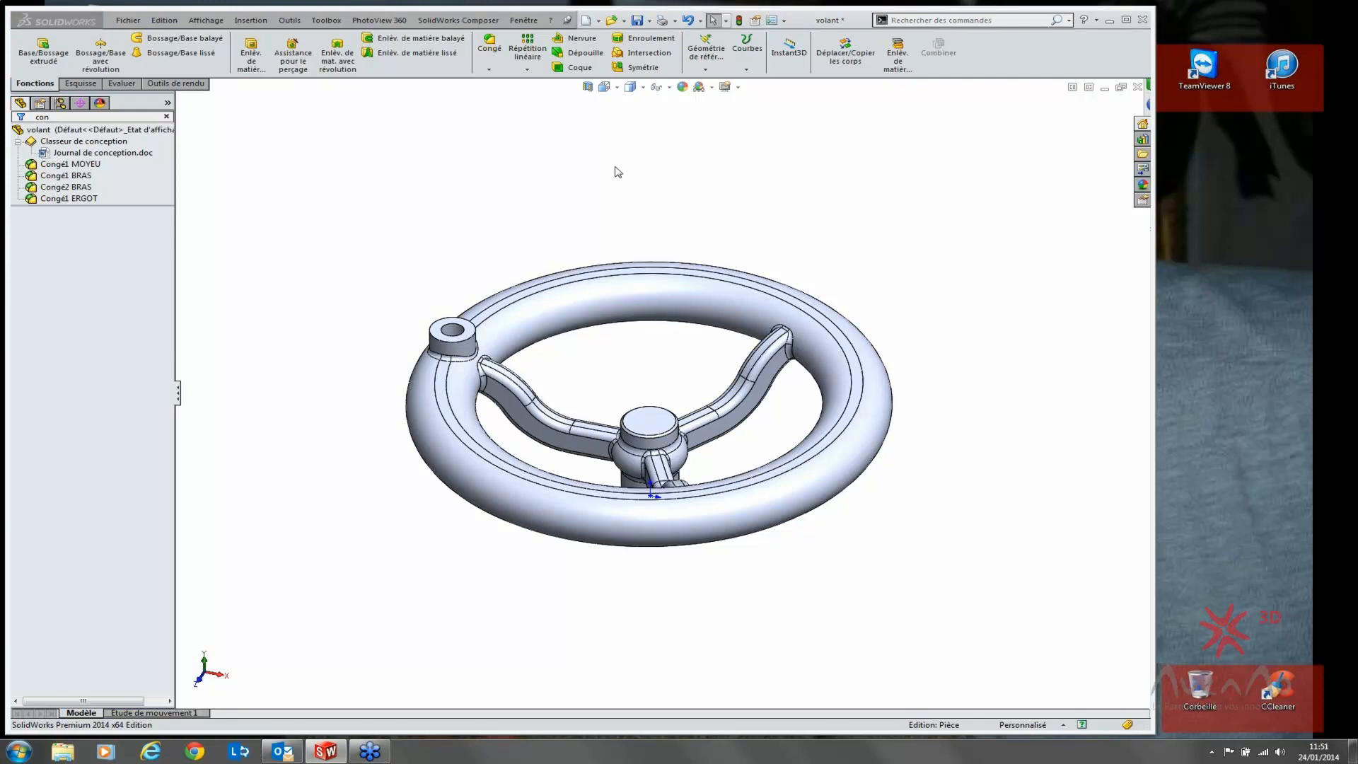
Step: Highlight Congé1 ERGOT on the model from the filtered tree, and clear the filter
left_click(86, 198)
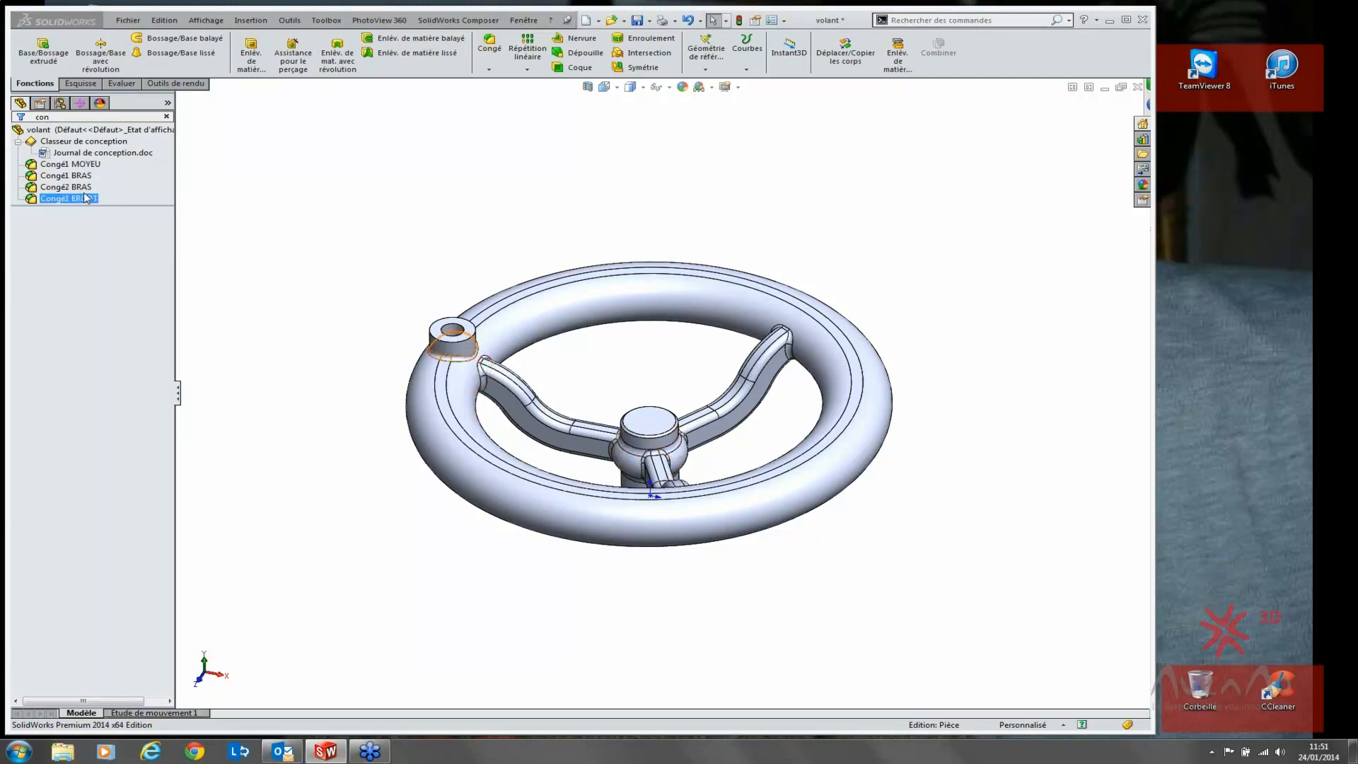
left_click(166, 118)
left_click(166, 117)
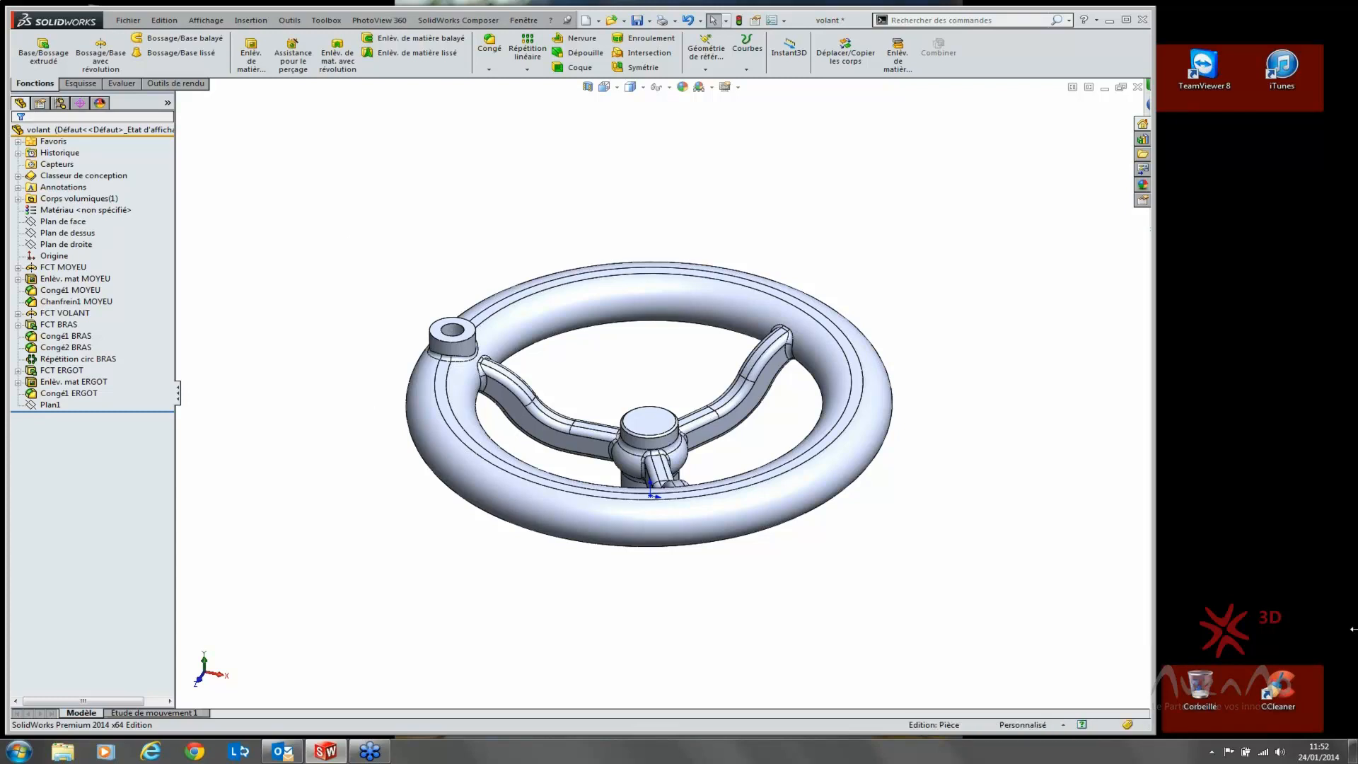
left_click(1348, 366)
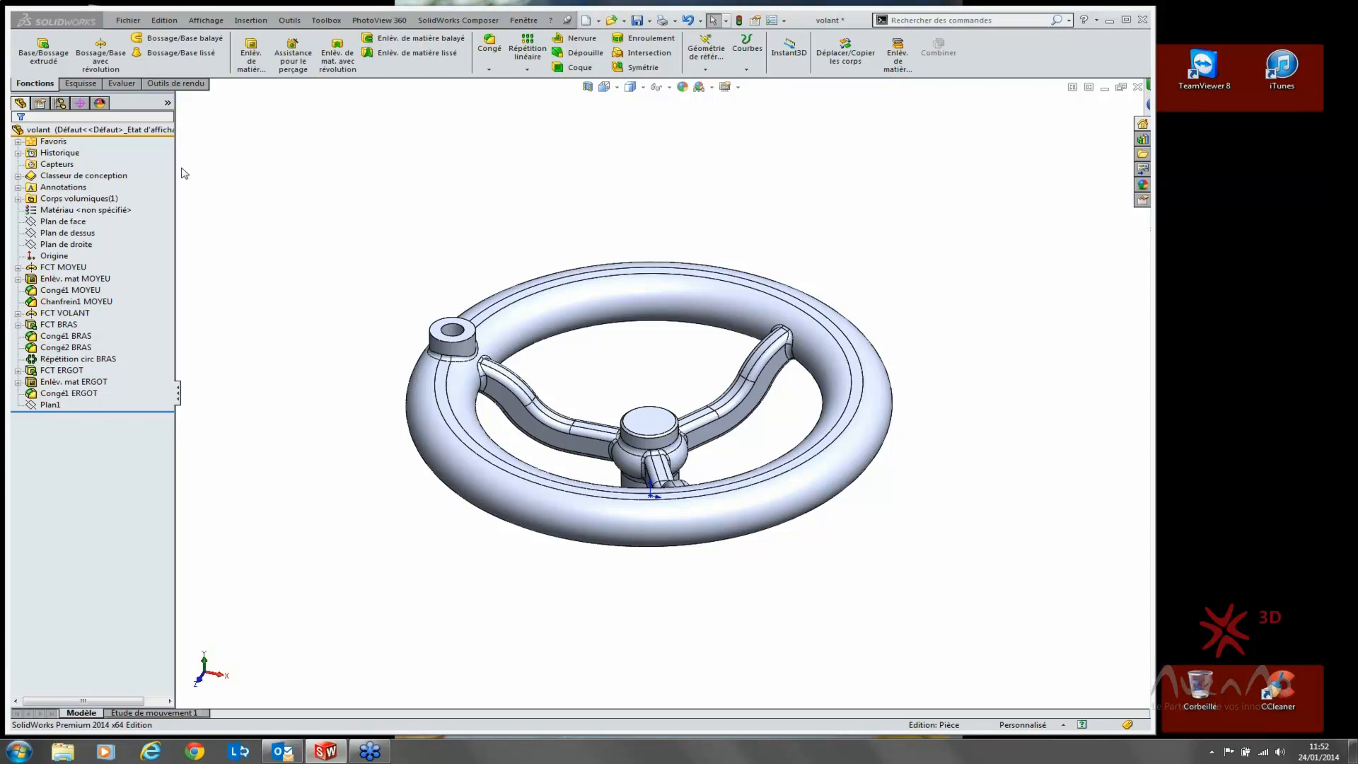
Step: Filter the feature tree with "es" to highlight Esquisse2 of Enlèv. mat MOYEU on the model, and clear the filter
left_click(71, 118)
type("es")
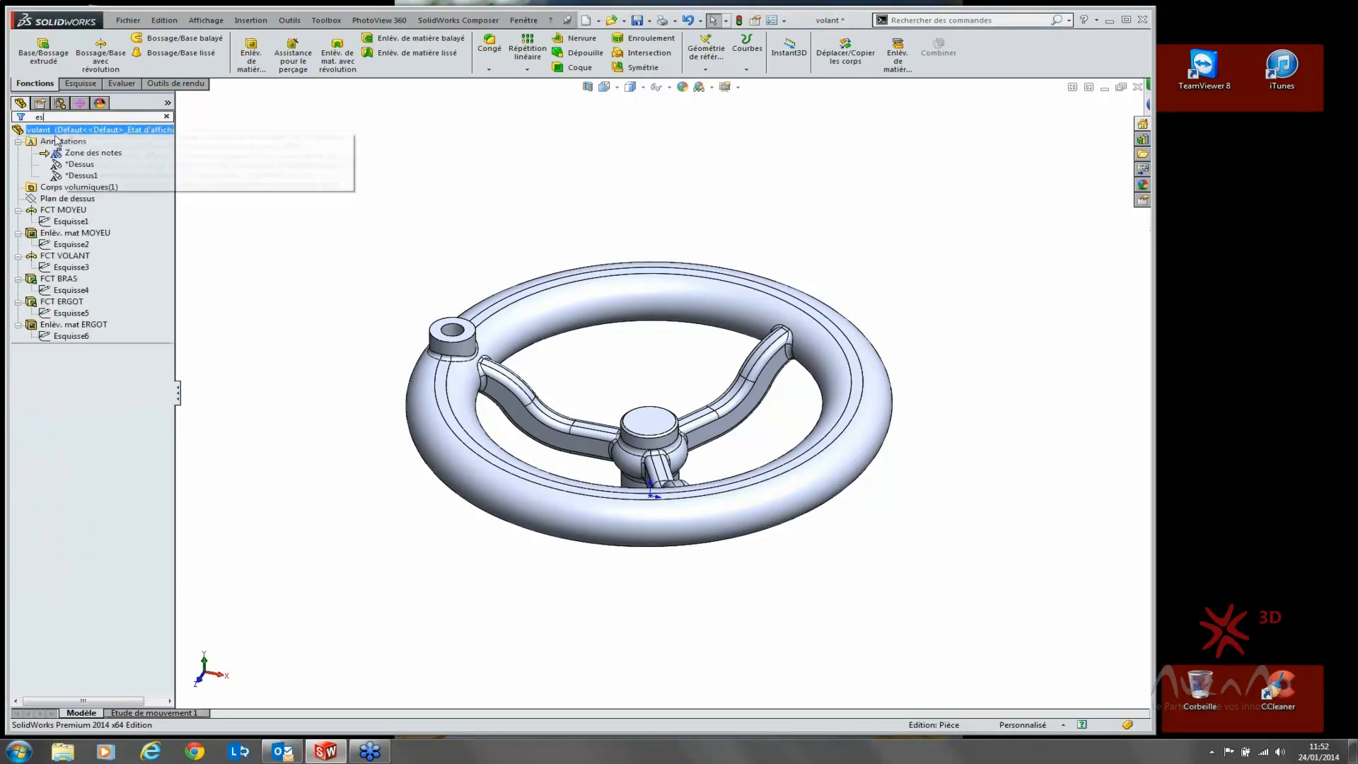
left_click(64, 244)
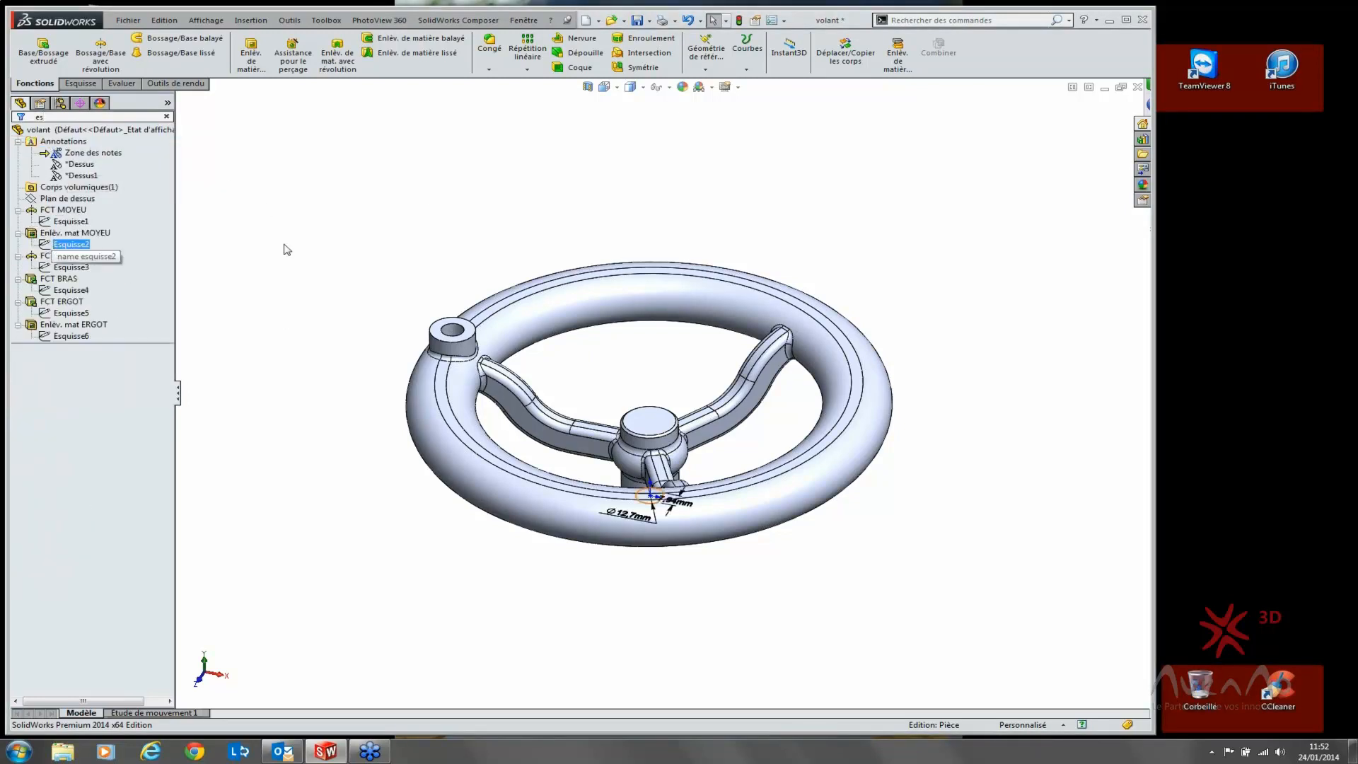
left_click(422, 249)
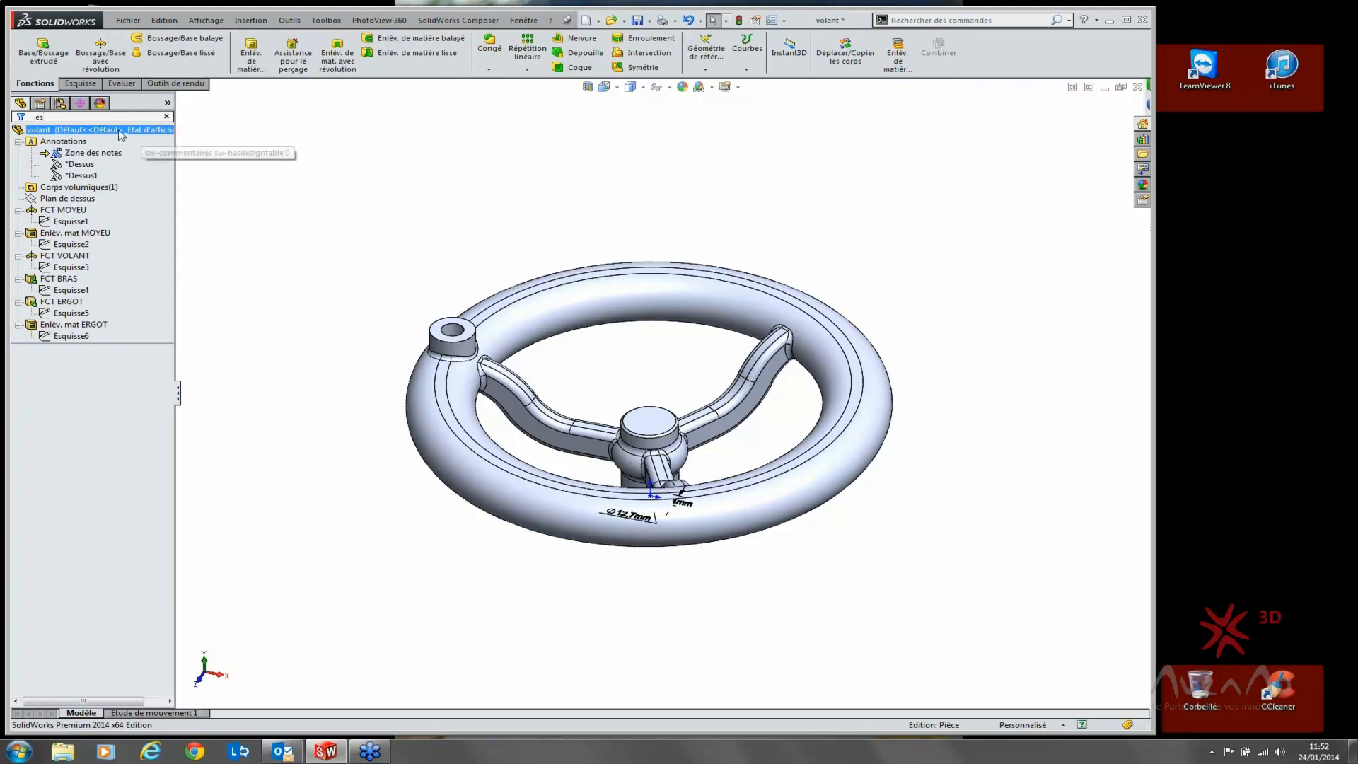
left_click_drag(115, 118, 24, 116)
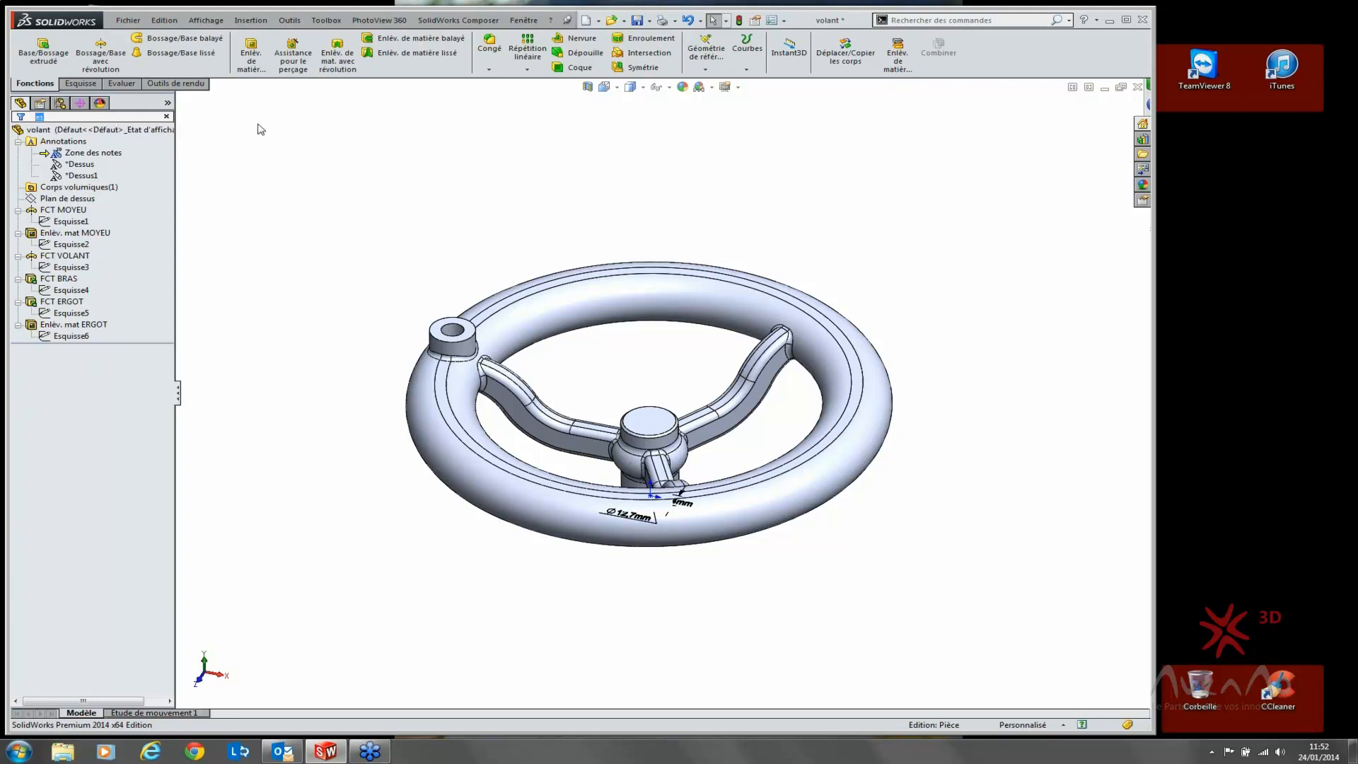
left_click(167, 116)
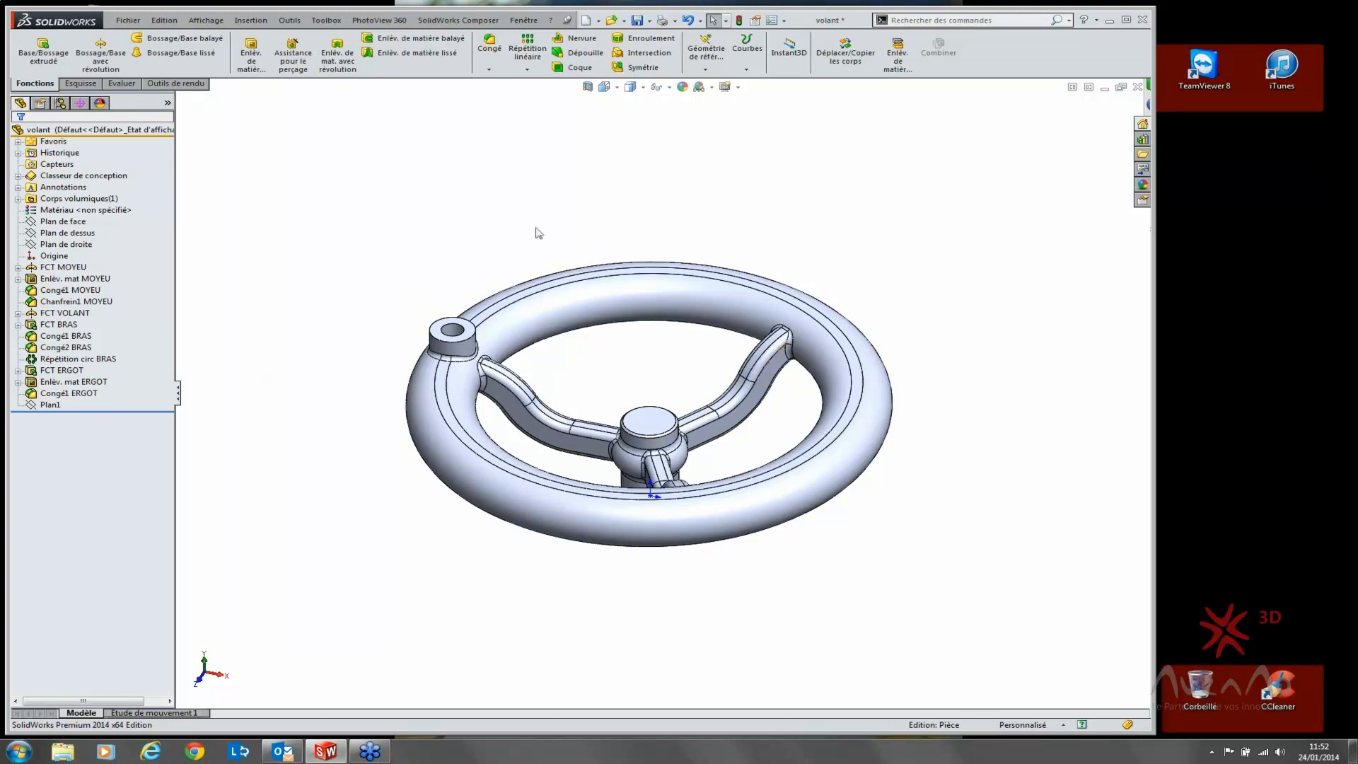
Step: Delete the reference plane Plan1 from the part, and collapse the Corps volumiques folder
left_click(50, 405)
key("Delete")
key("Return")
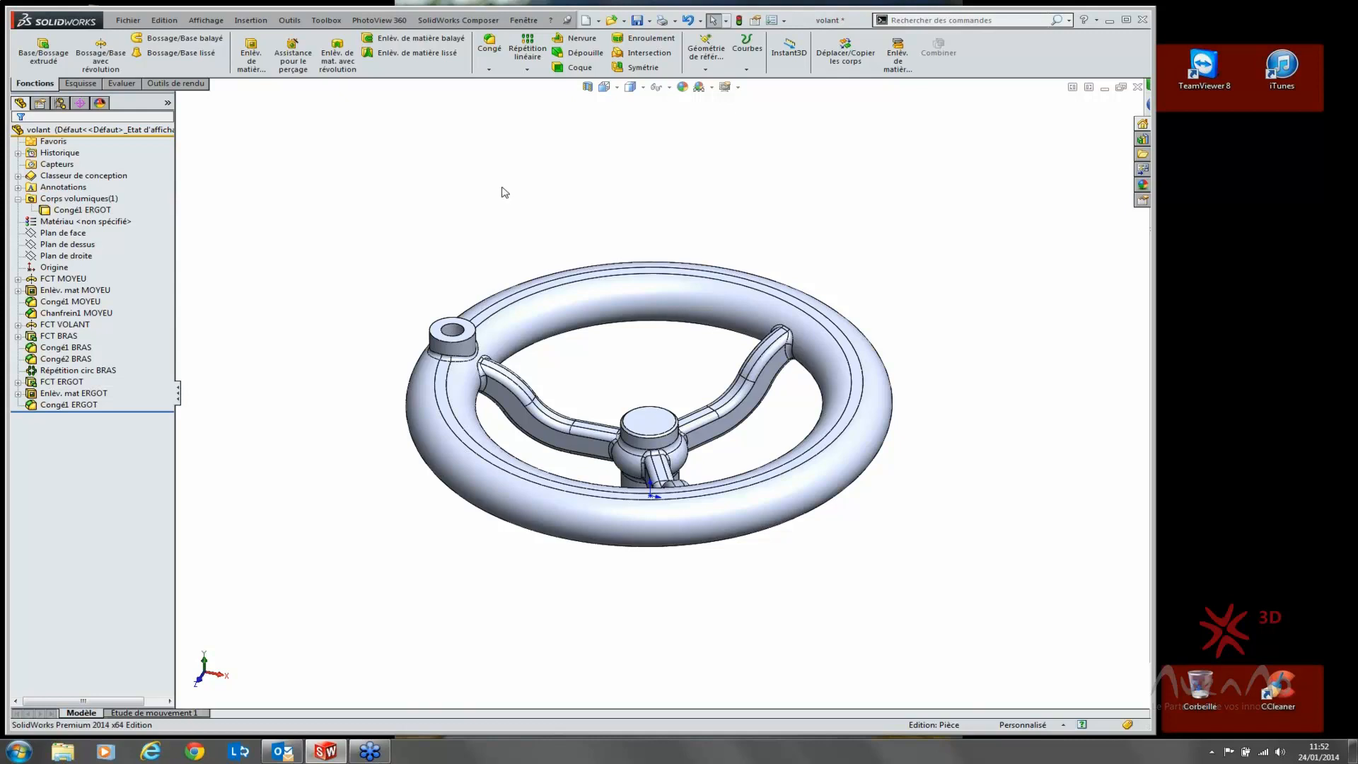
left_click(18, 198)
Step: Expand the Historique folder and examine its entries from Congé1 ERGOT to FCT BRAS
left_click(62, 153)
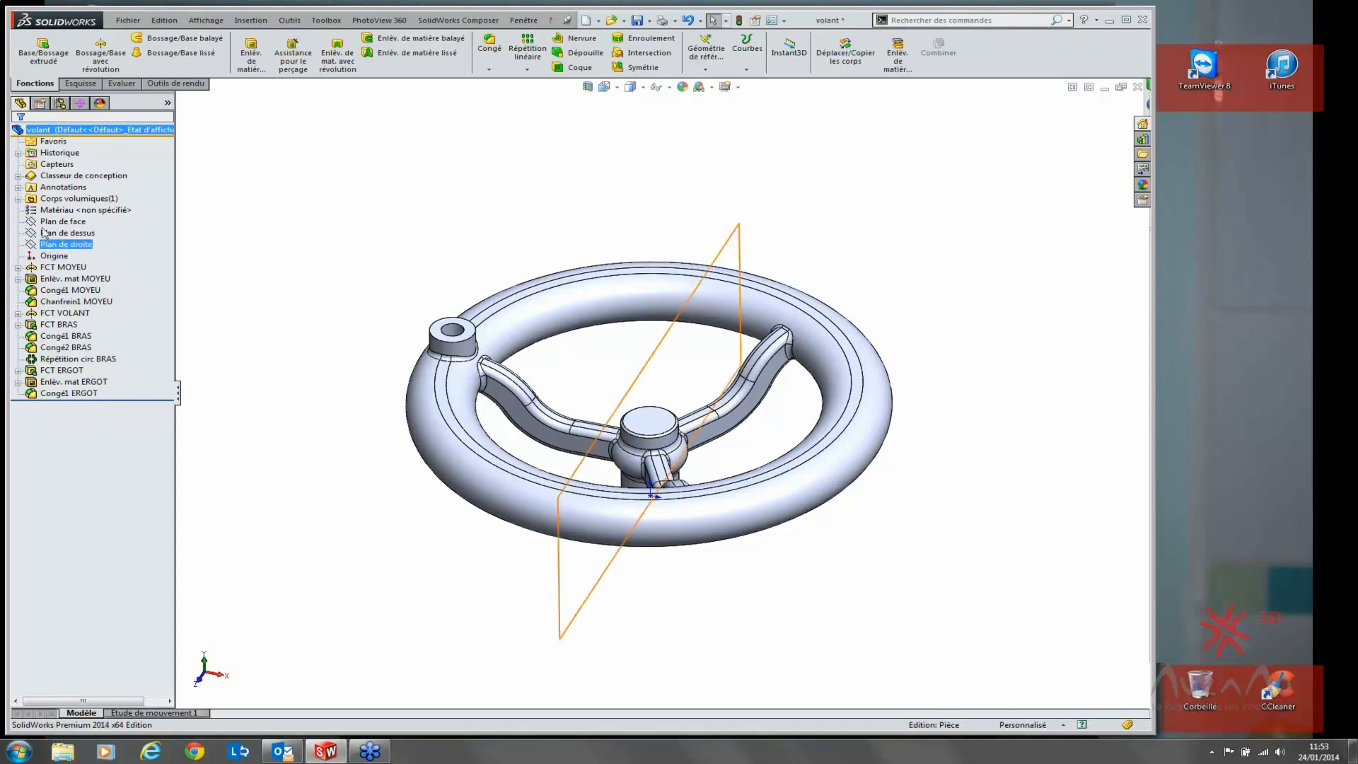
left_click(18, 153)
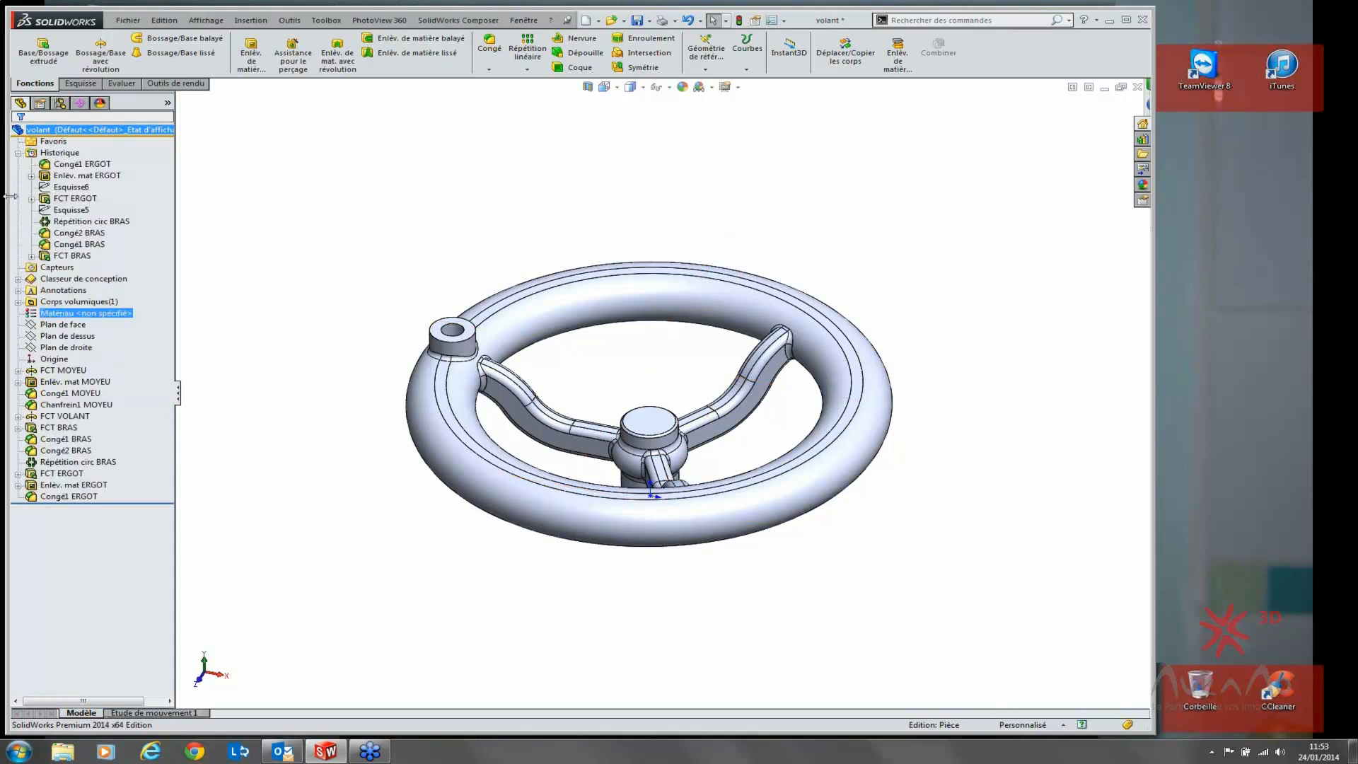
left_click(74, 198)
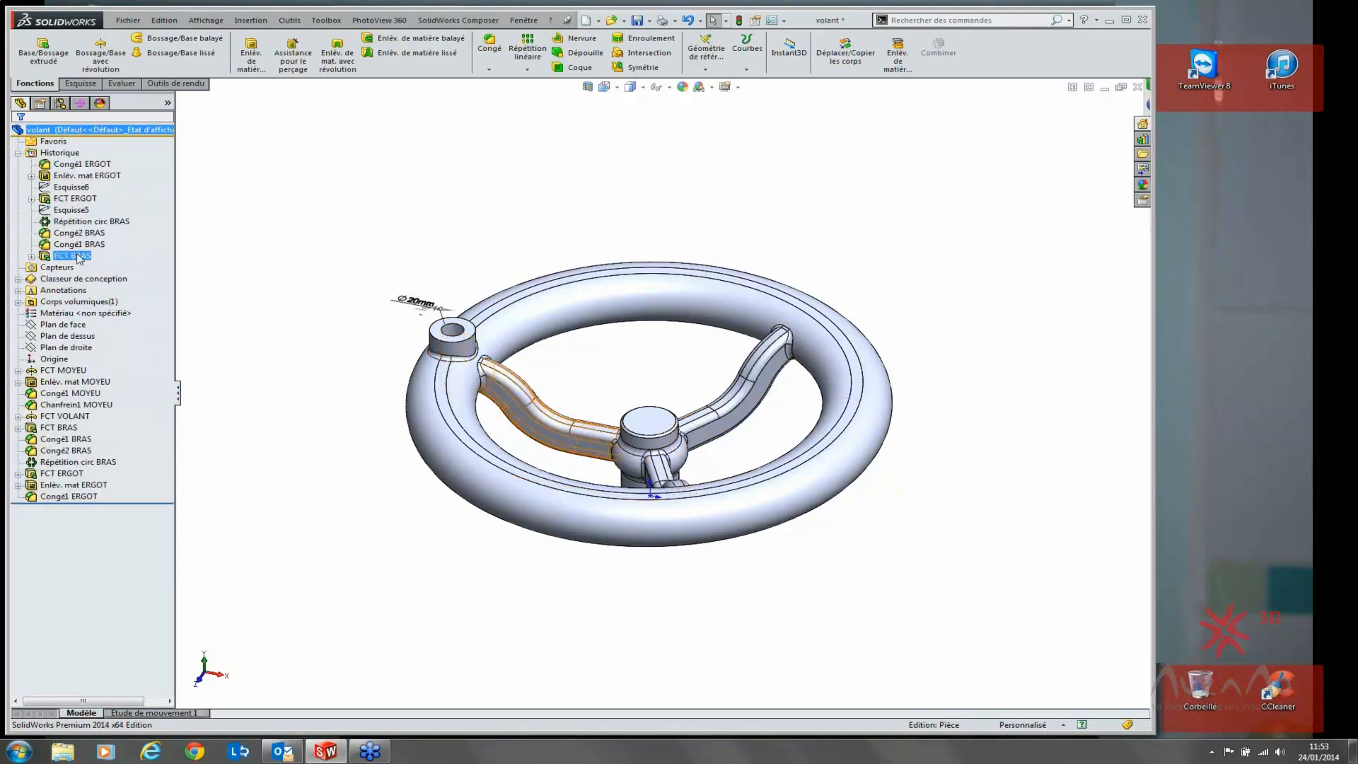
left_click(109, 165)
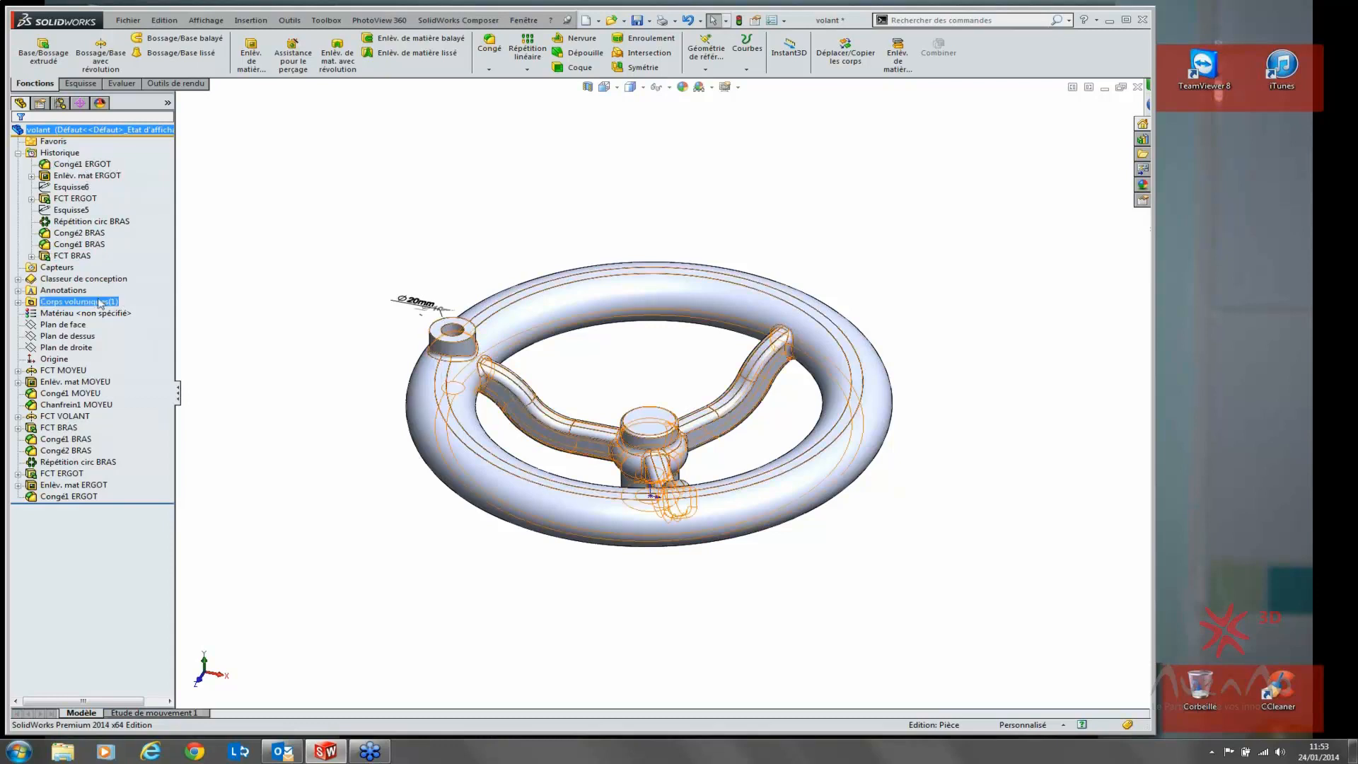
left_click(73, 256)
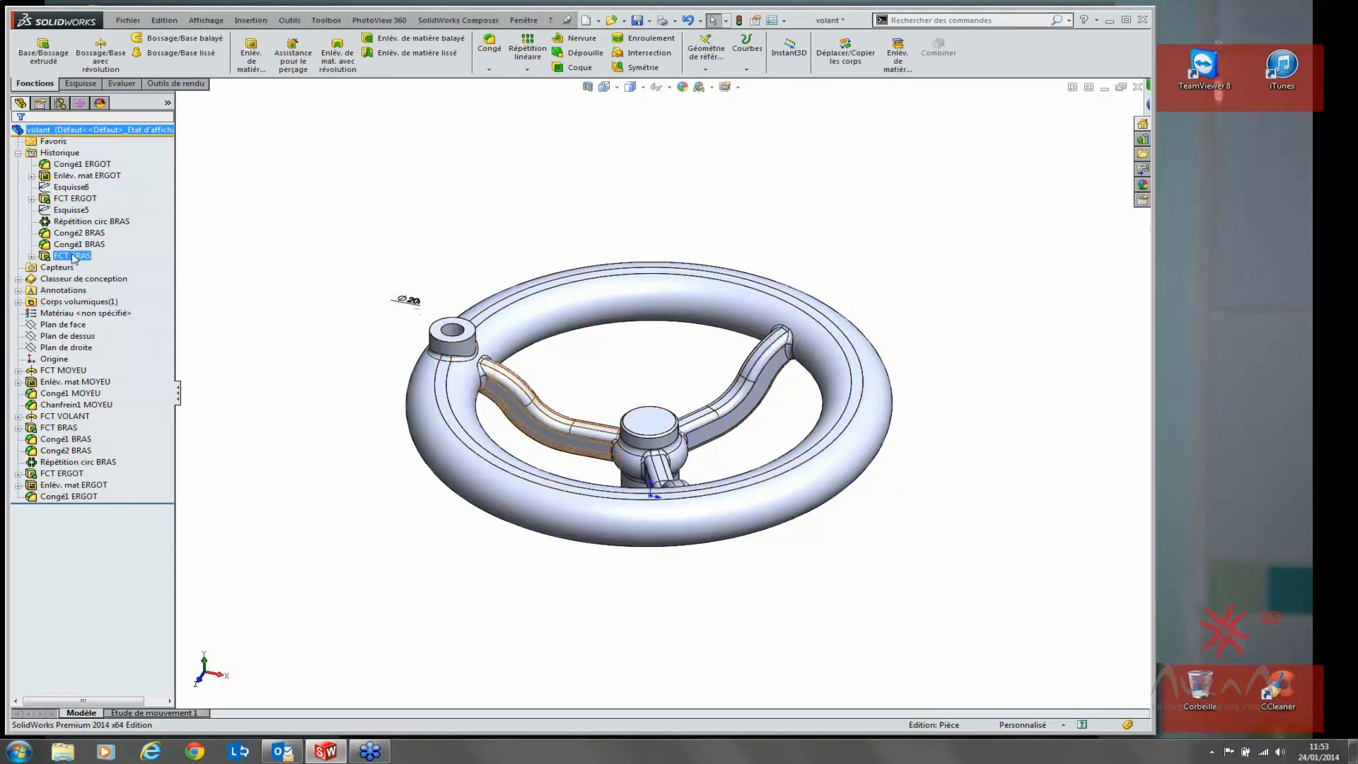
left_click(82, 164, "shift")
Step: Compare the history order with the features from FCT MOYEU to Congé2 BRAS in the tree, and clear the selection
left_click(69, 371)
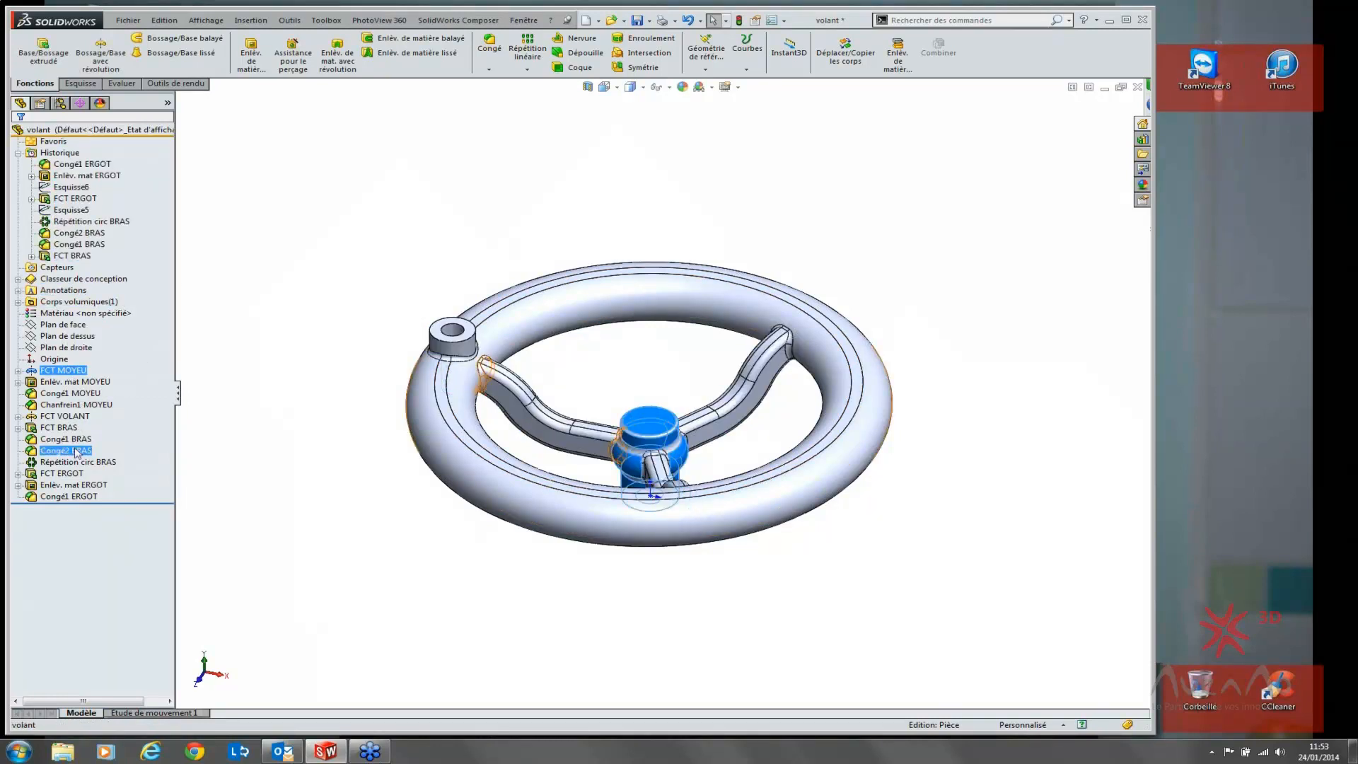
left_click(76, 451, "shift")
left_click(387, 279)
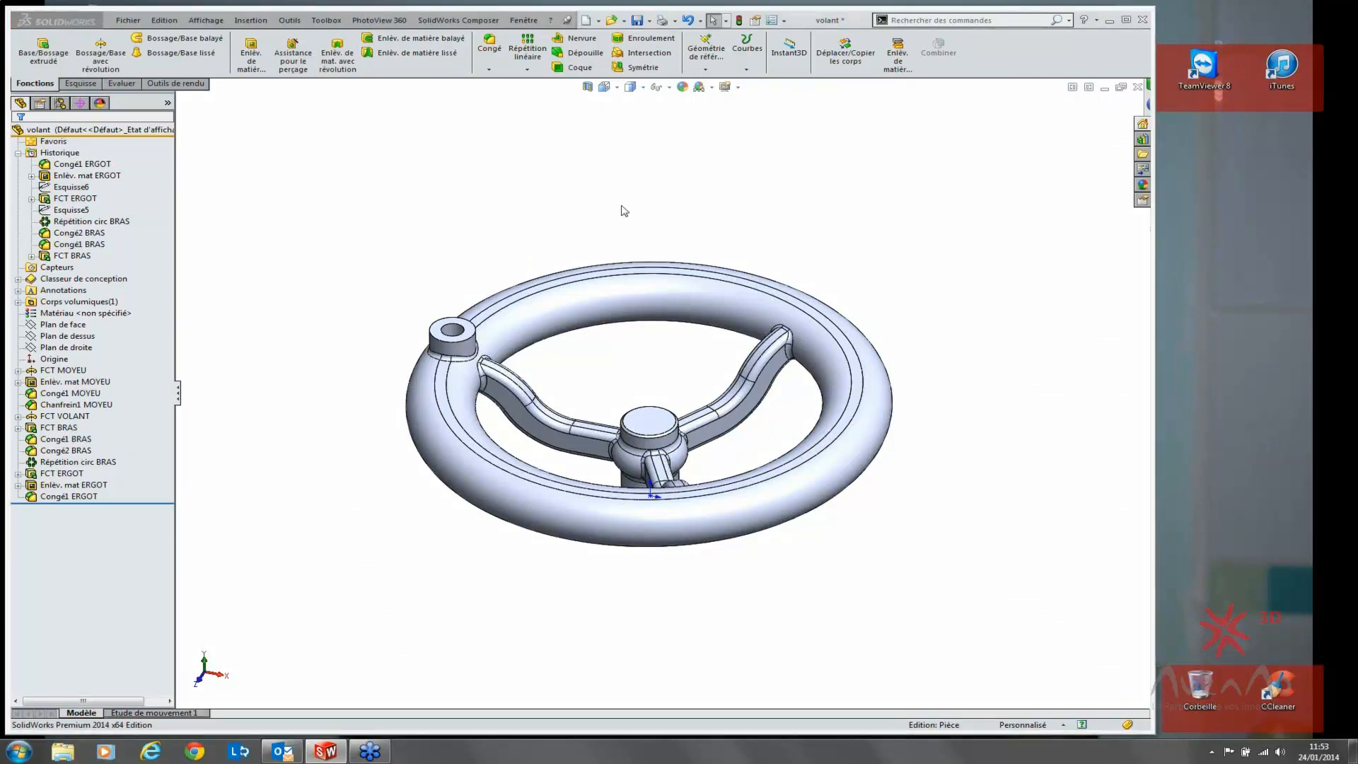
Step: Set the maximum number of items in the Historique folder to 99
right_click(62, 154)
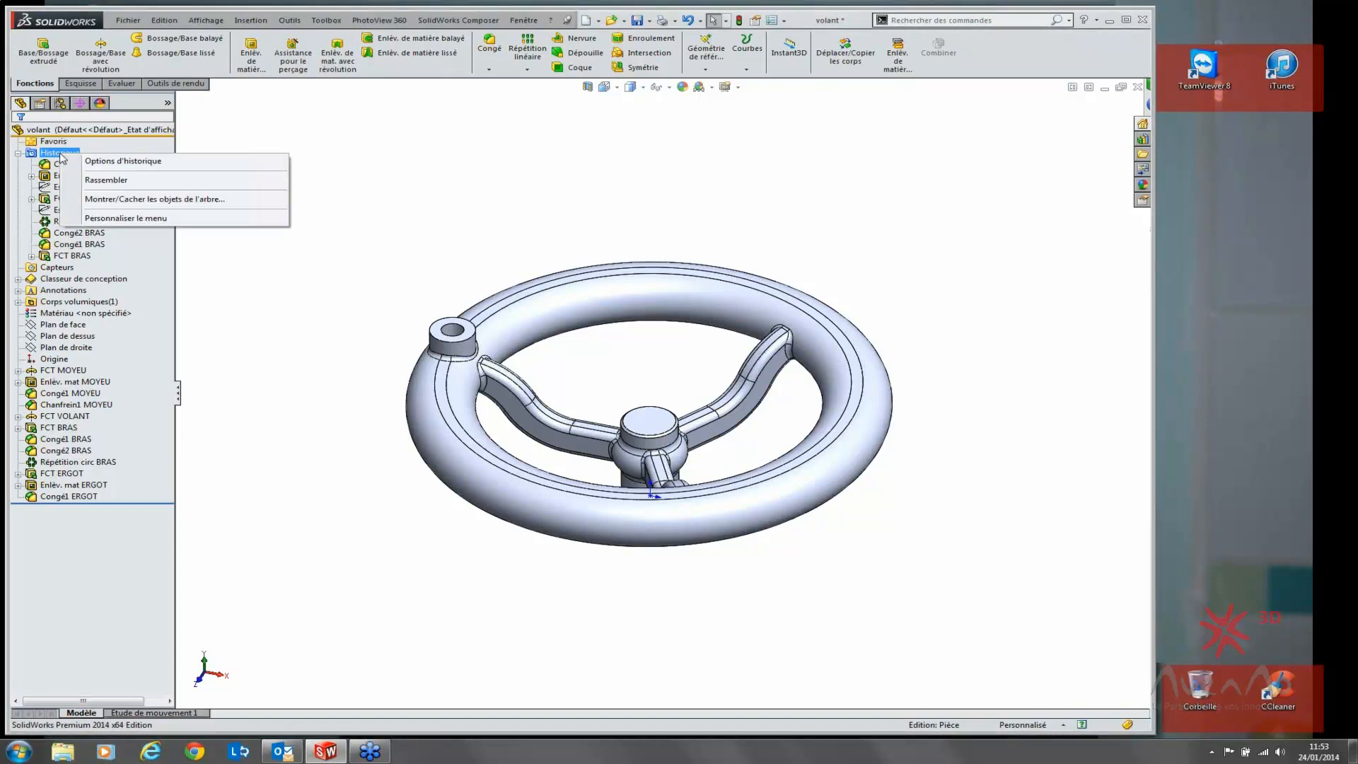
left_click(123, 161)
left_click(95, 202)
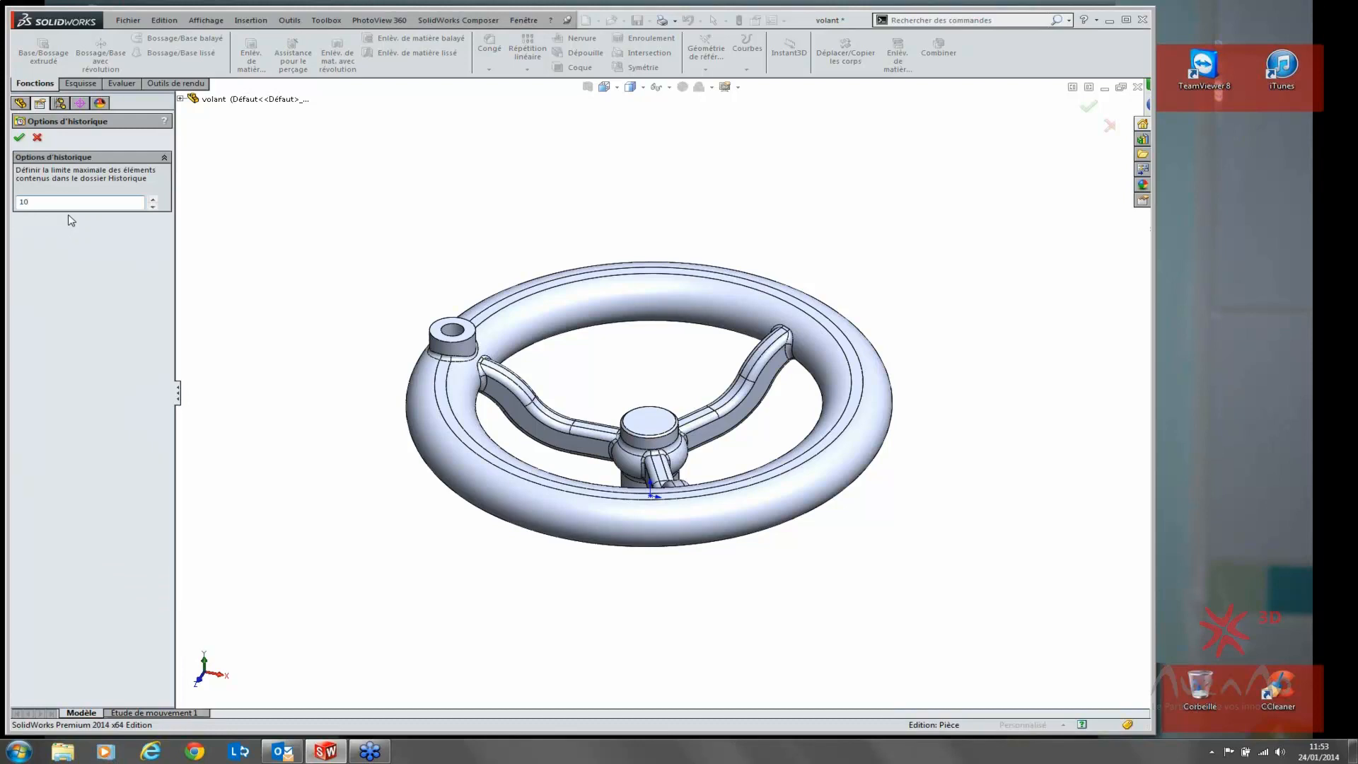
key("BackSpace")
key("BackSpace")
type("99")
left_click(1348, 367)
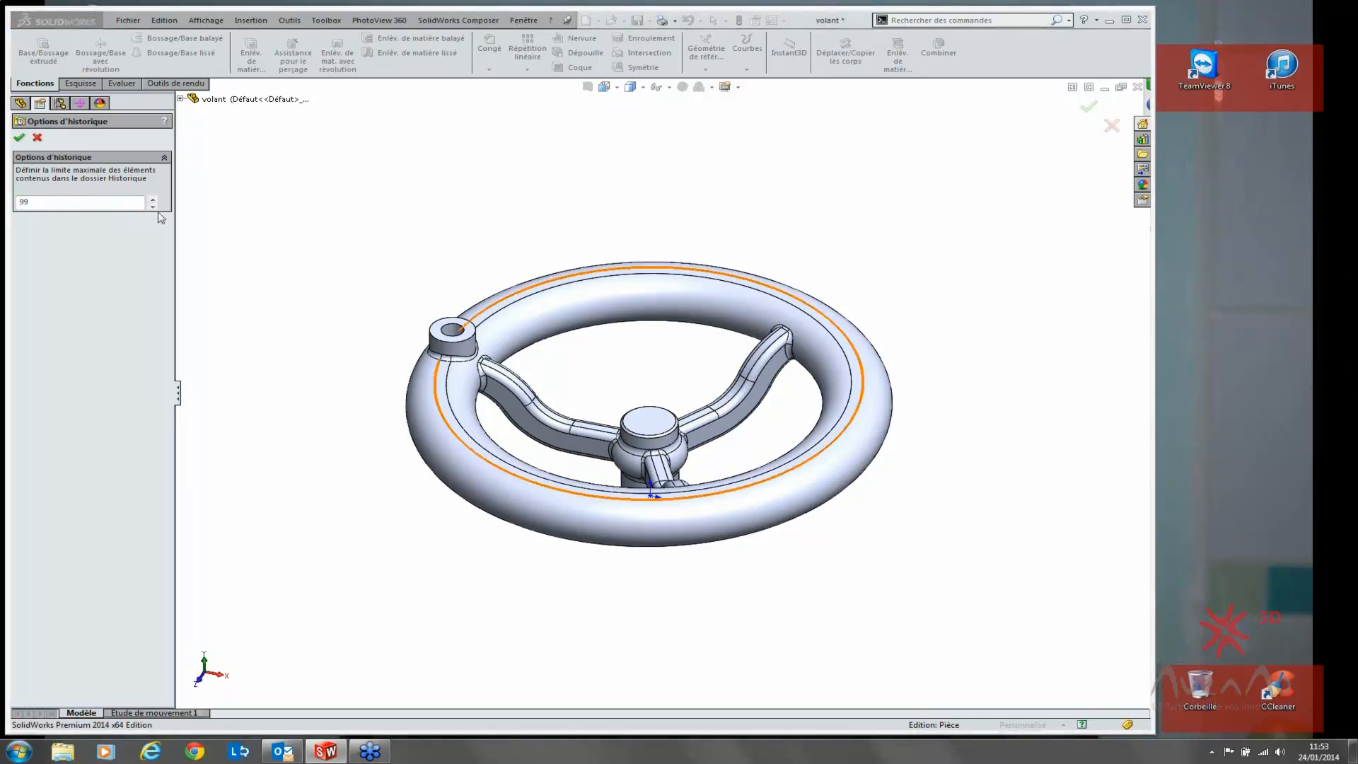
Step: Set the Historique folder's item limit to 10, accept the history options, and collapse the folder
left_click(5, 203)
type("10")
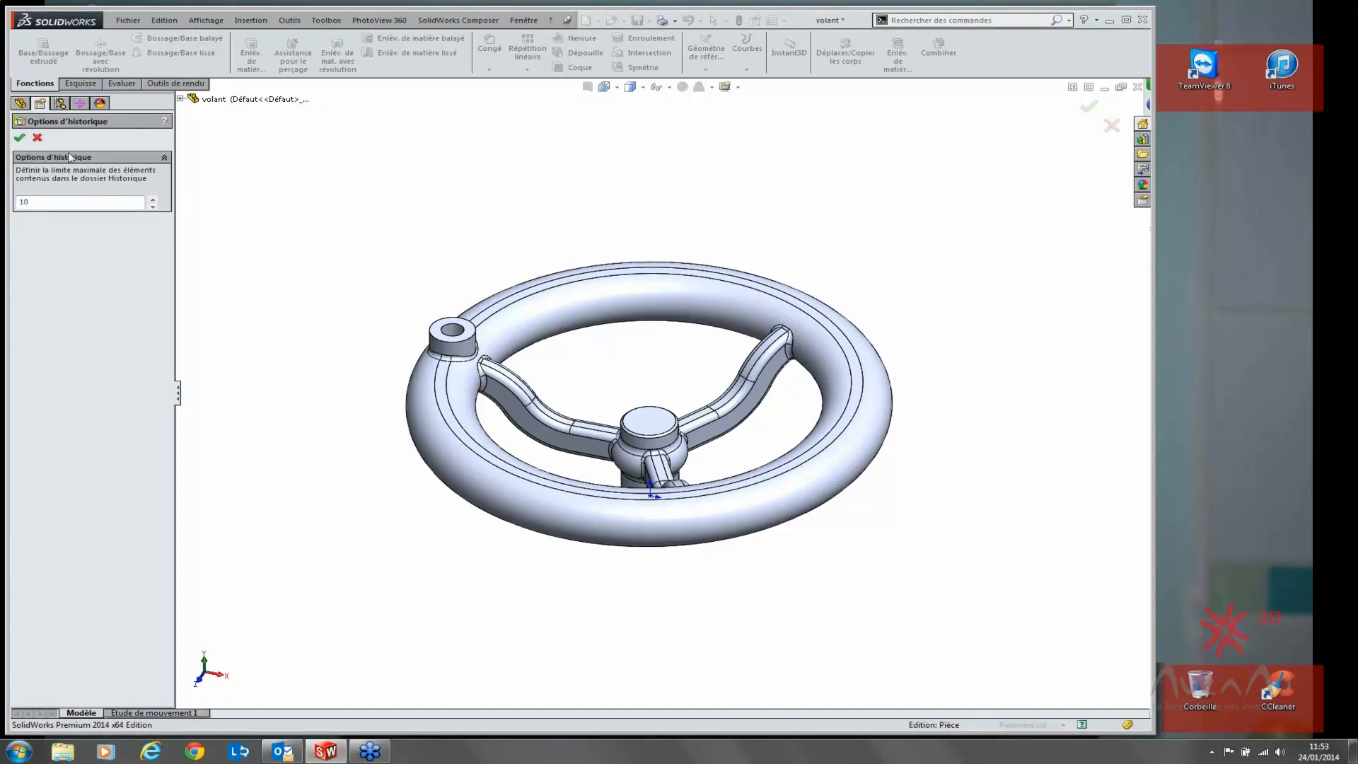
left_click(19, 137)
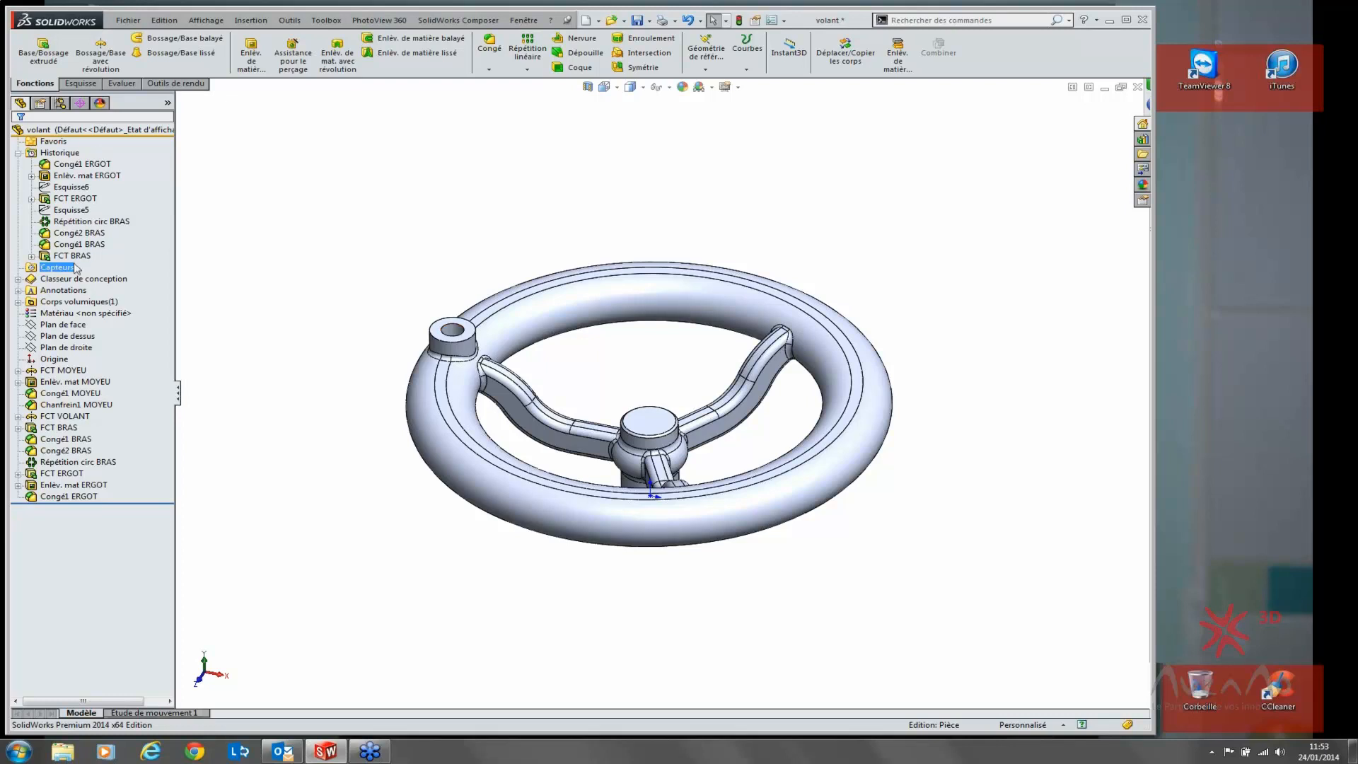
left_click(17, 154)
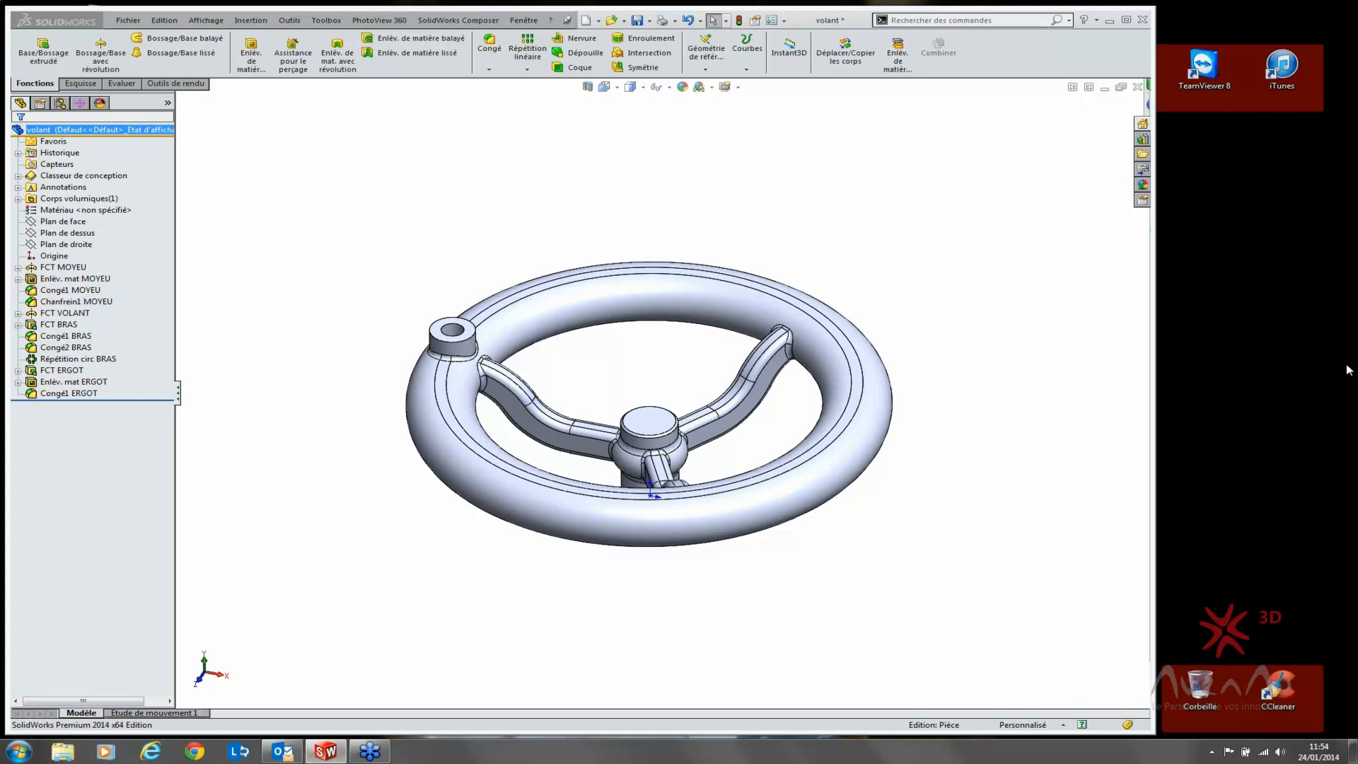
left_click(933, 213)
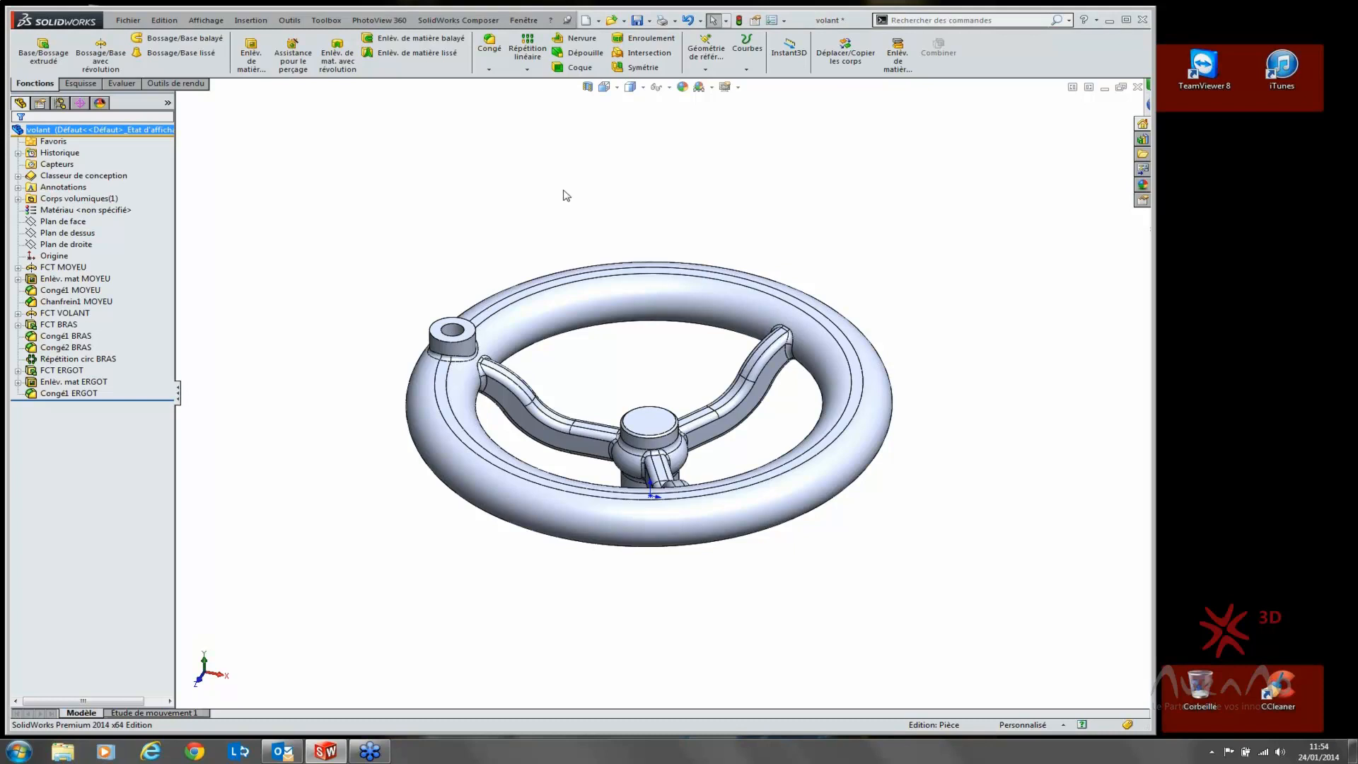
left_click(1352, 369)
left_click(71, 174)
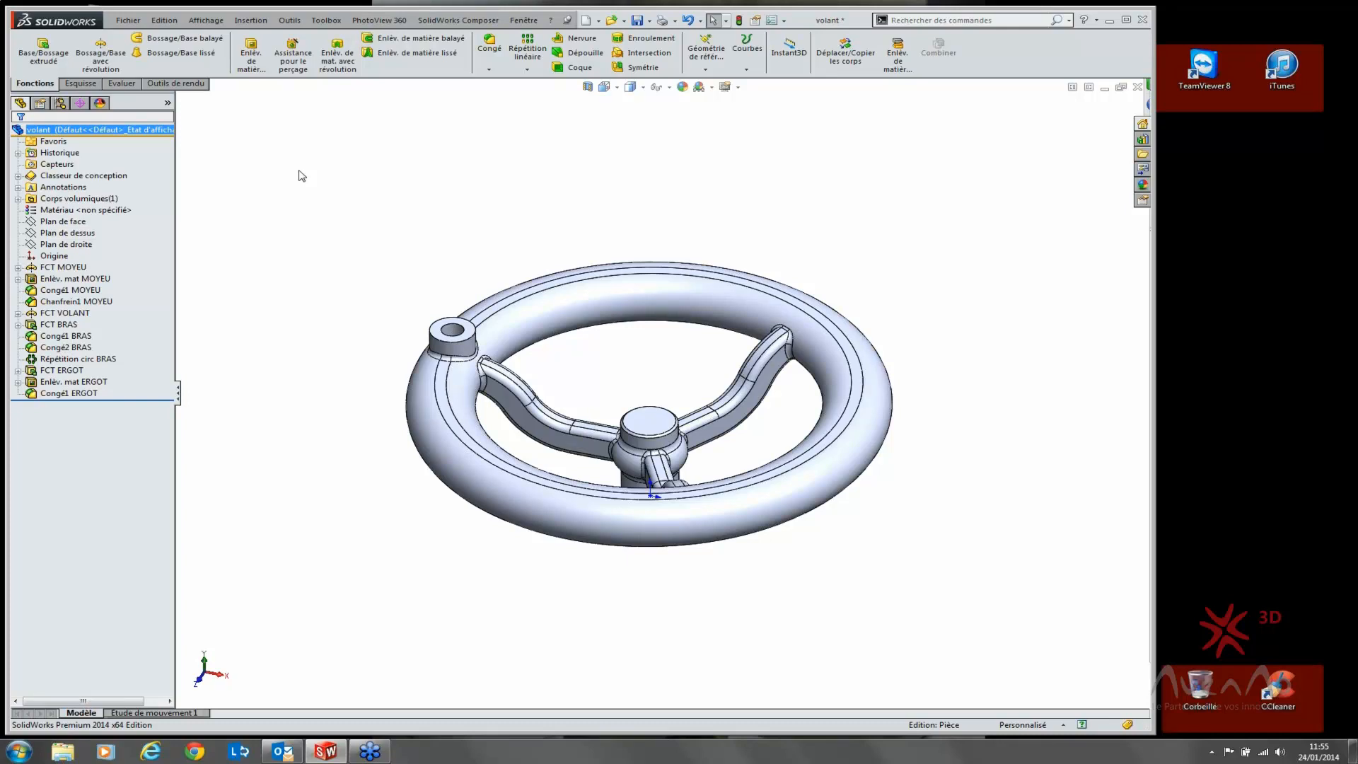
left_click(1346, 368)
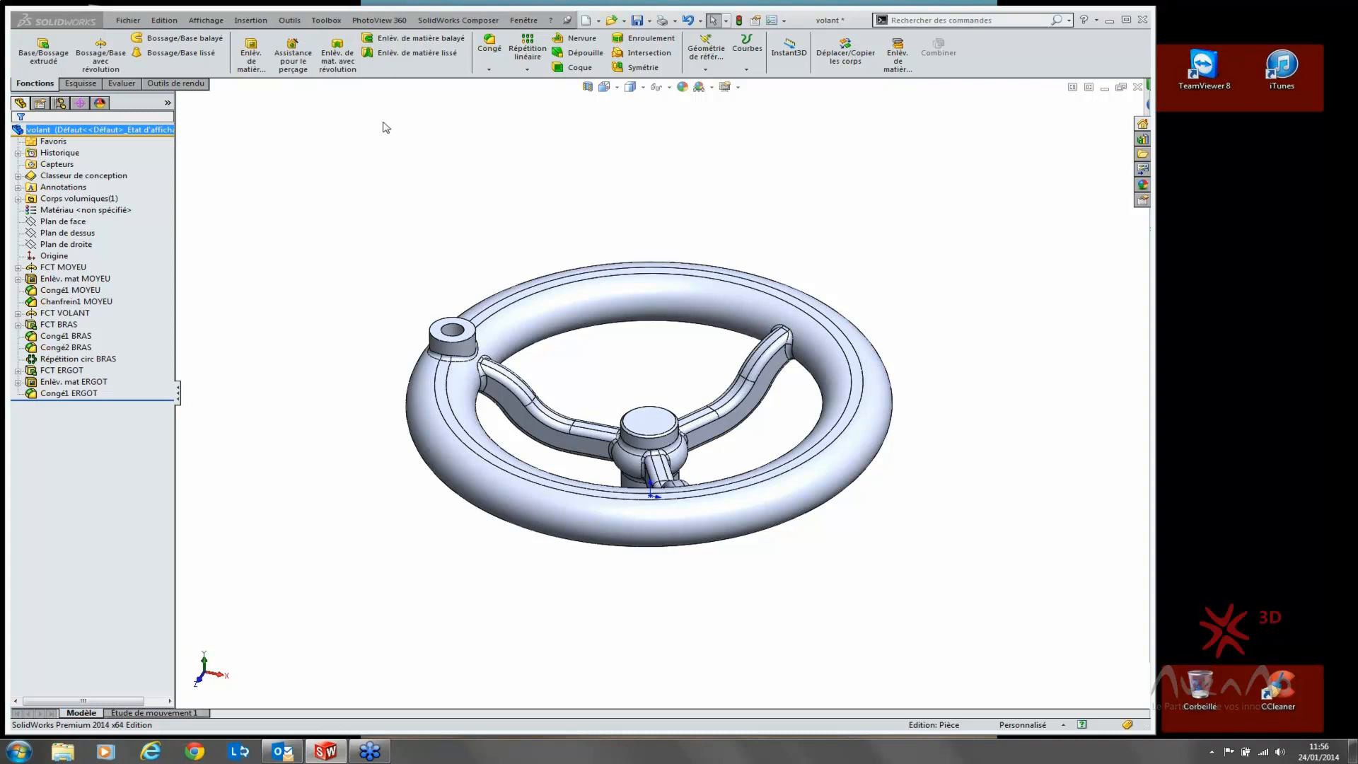
Step: Start adding a new sensor to the Capteurs folder
left_click(51, 166)
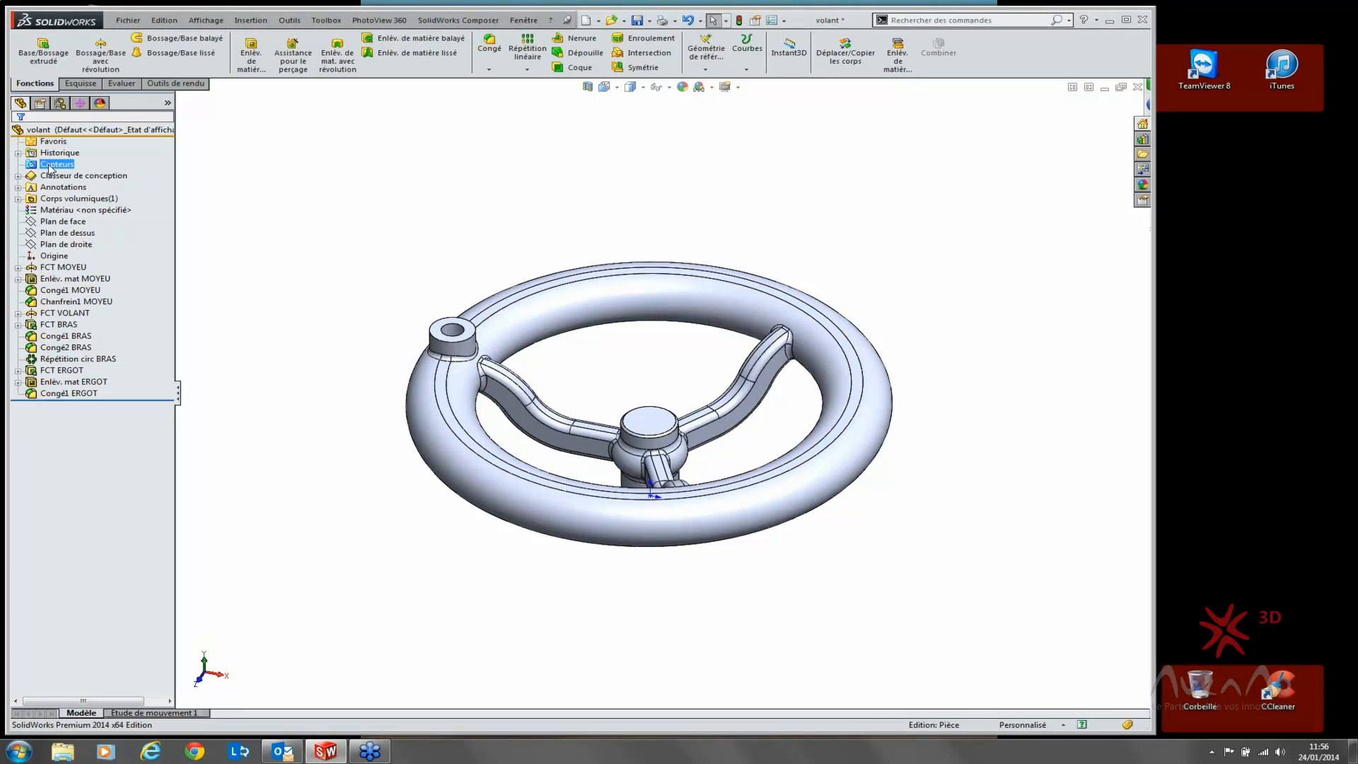
right_click(51, 169)
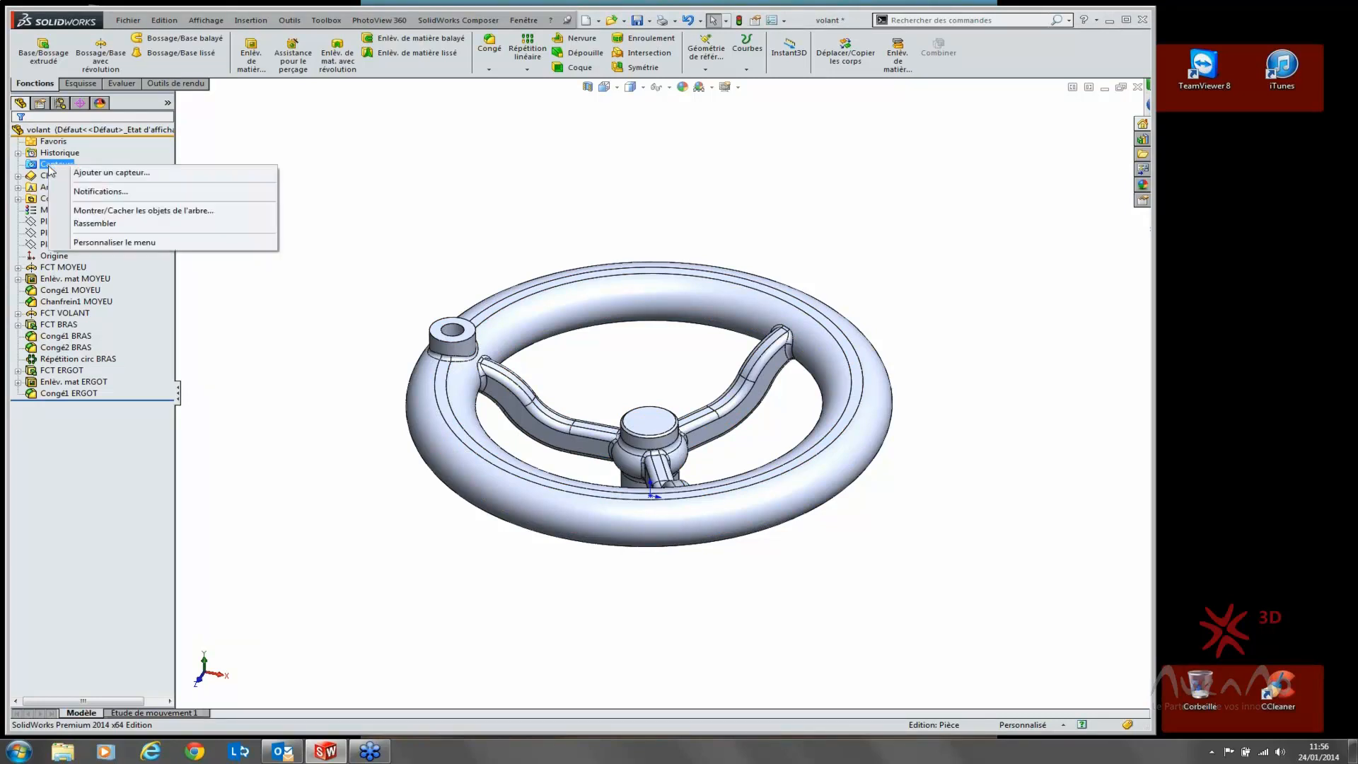
left_click(97, 171)
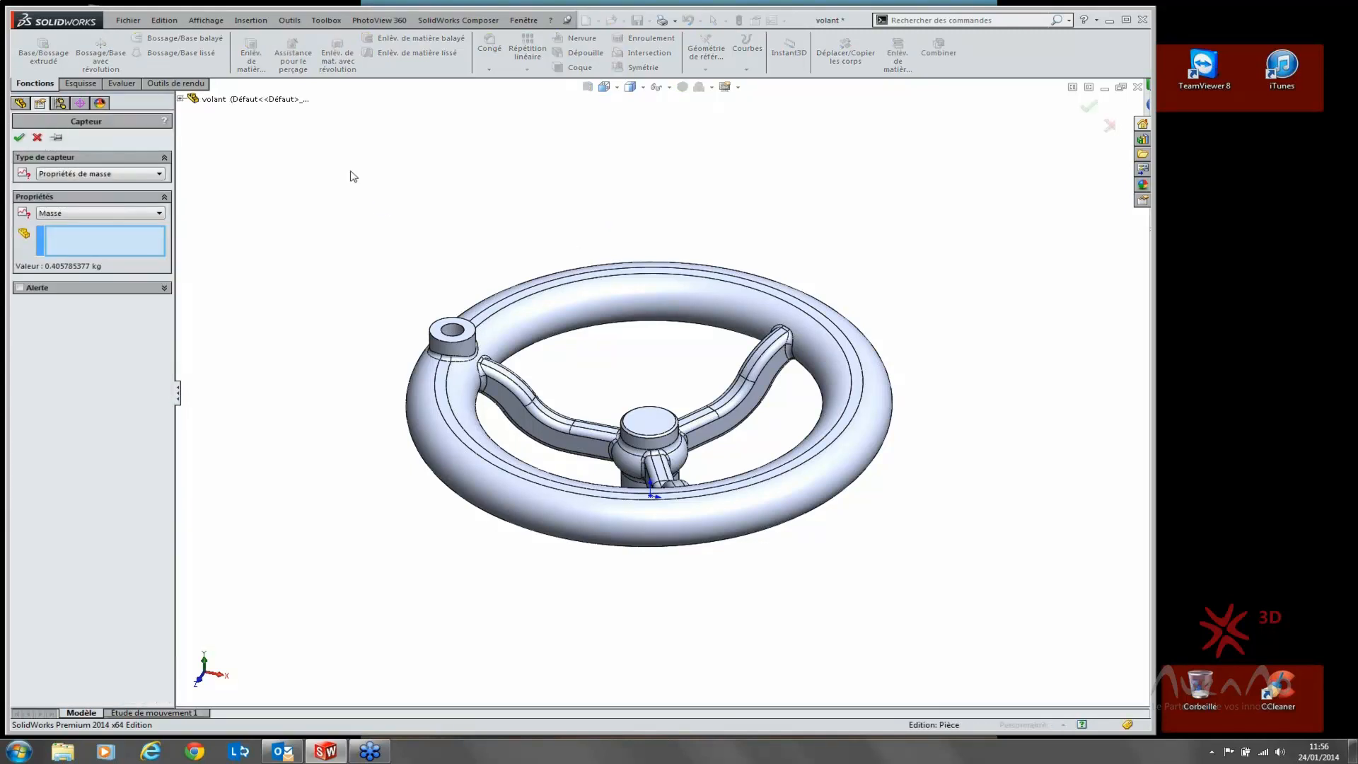
Step: Try the Données de simulation sensor type and examine its data quantities and the stress components available for Contrainte
left_click(128, 174)
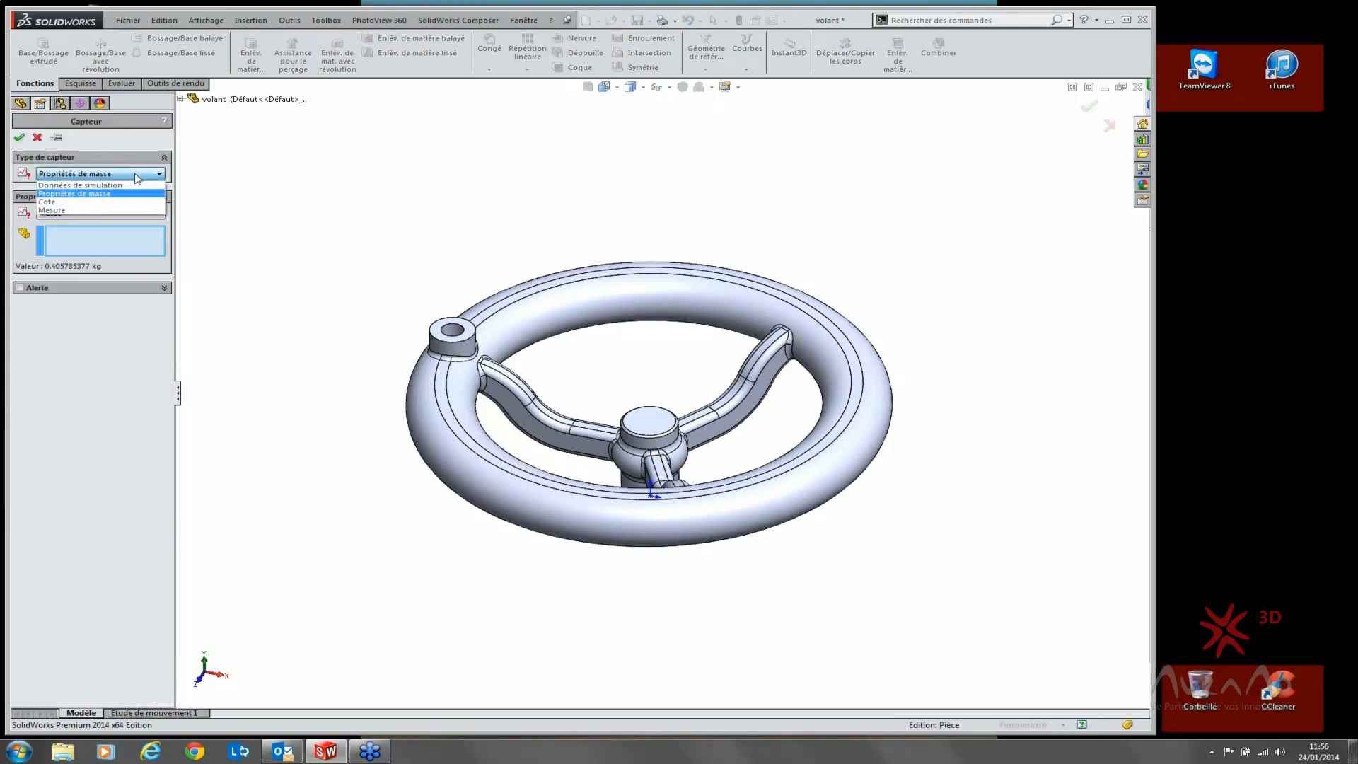
left_click(134, 185)
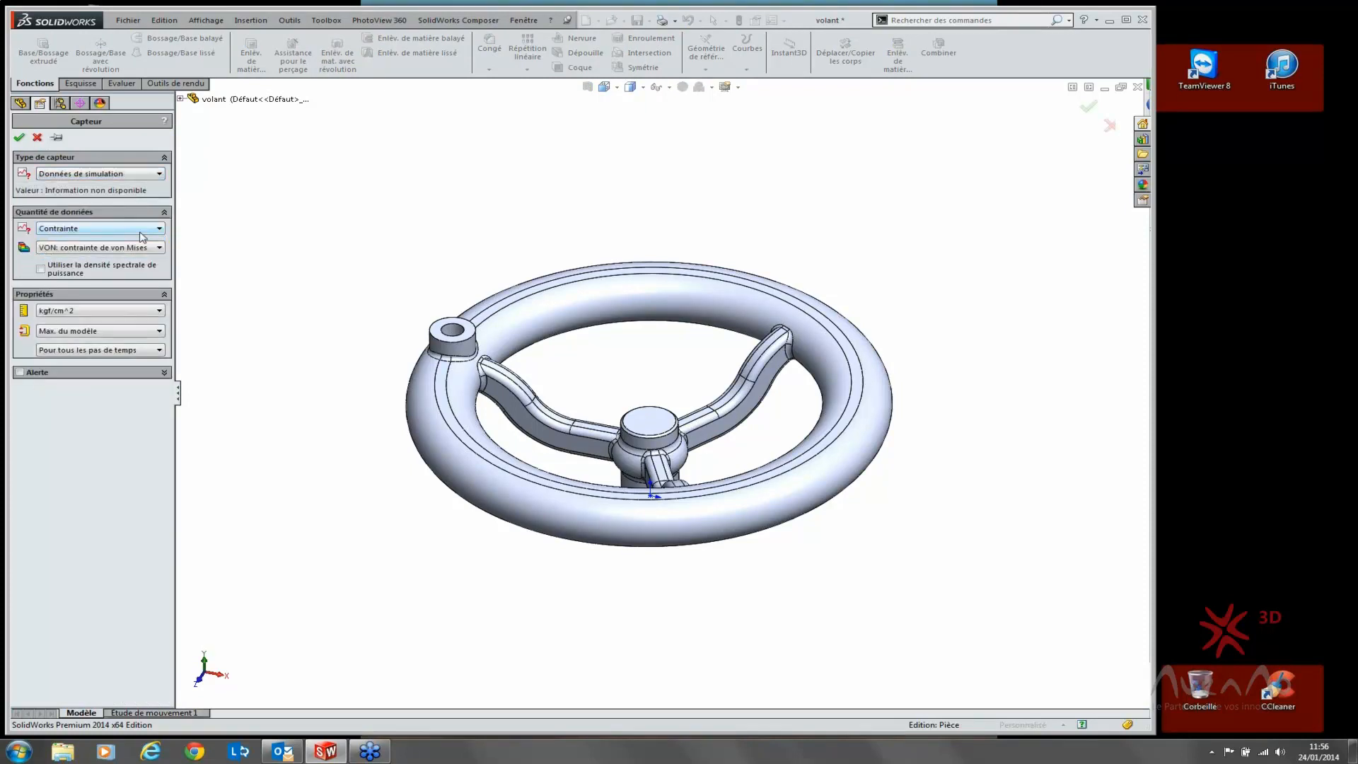
left_click(145, 230)
left_click(144, 231)
left_click(147, 248)
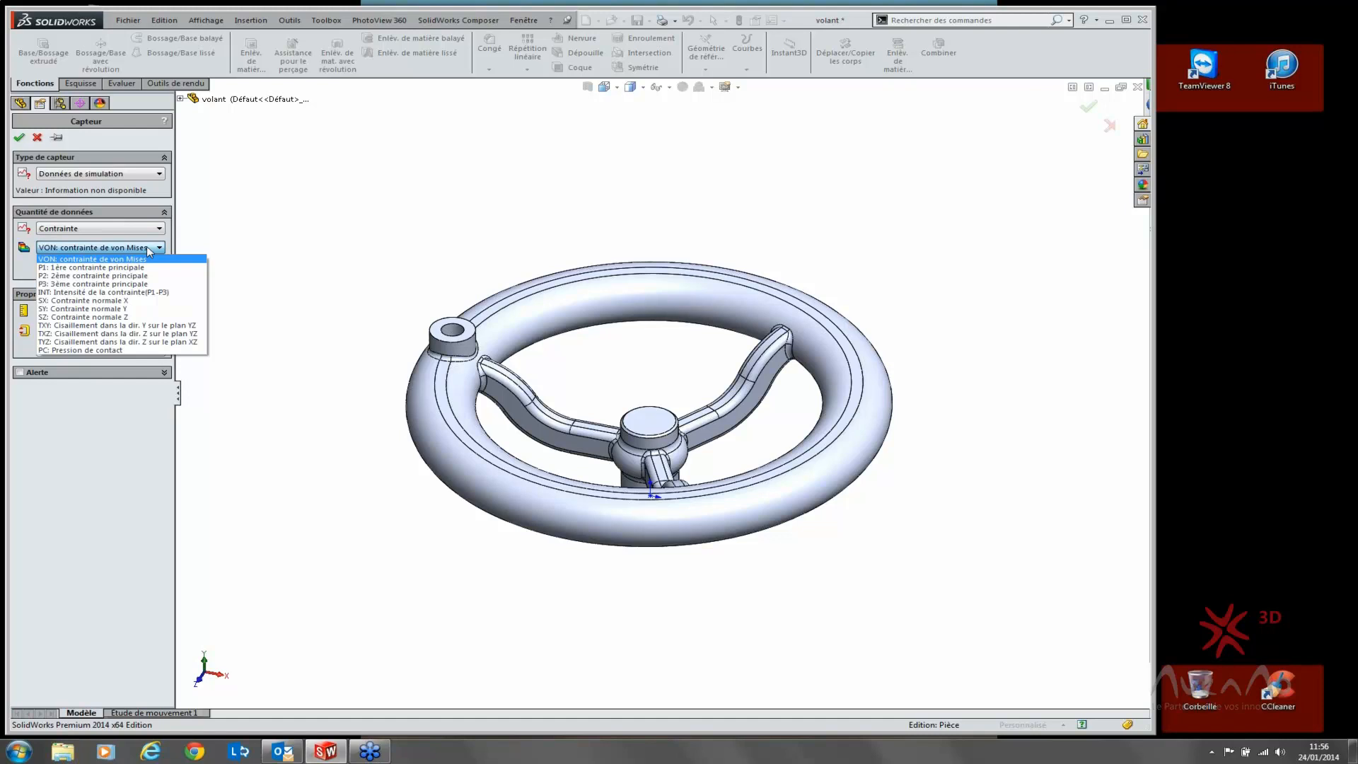
left_click(148, 249)
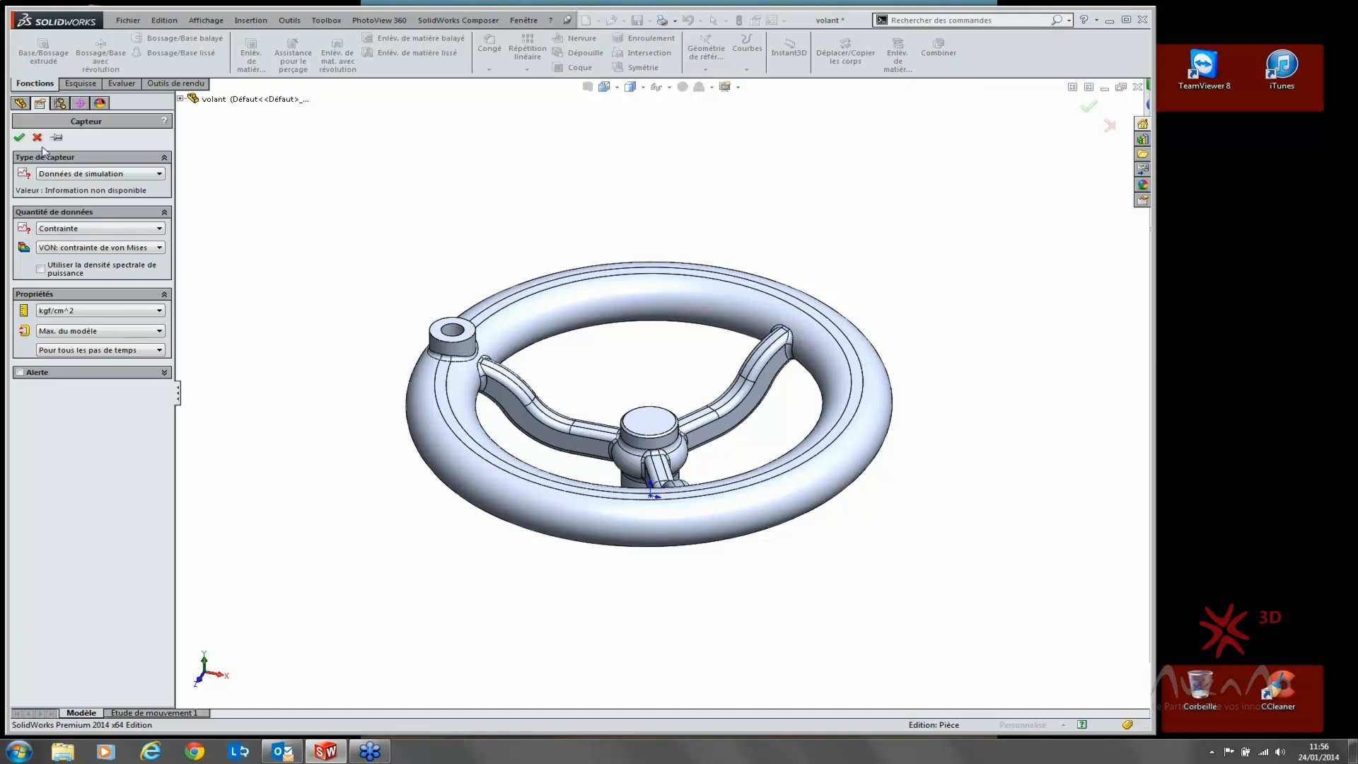
Step: Set the sensor type to Propriétés de masse with the Masse property, and select the steering wheel body to monitor
left_click(156, 174)
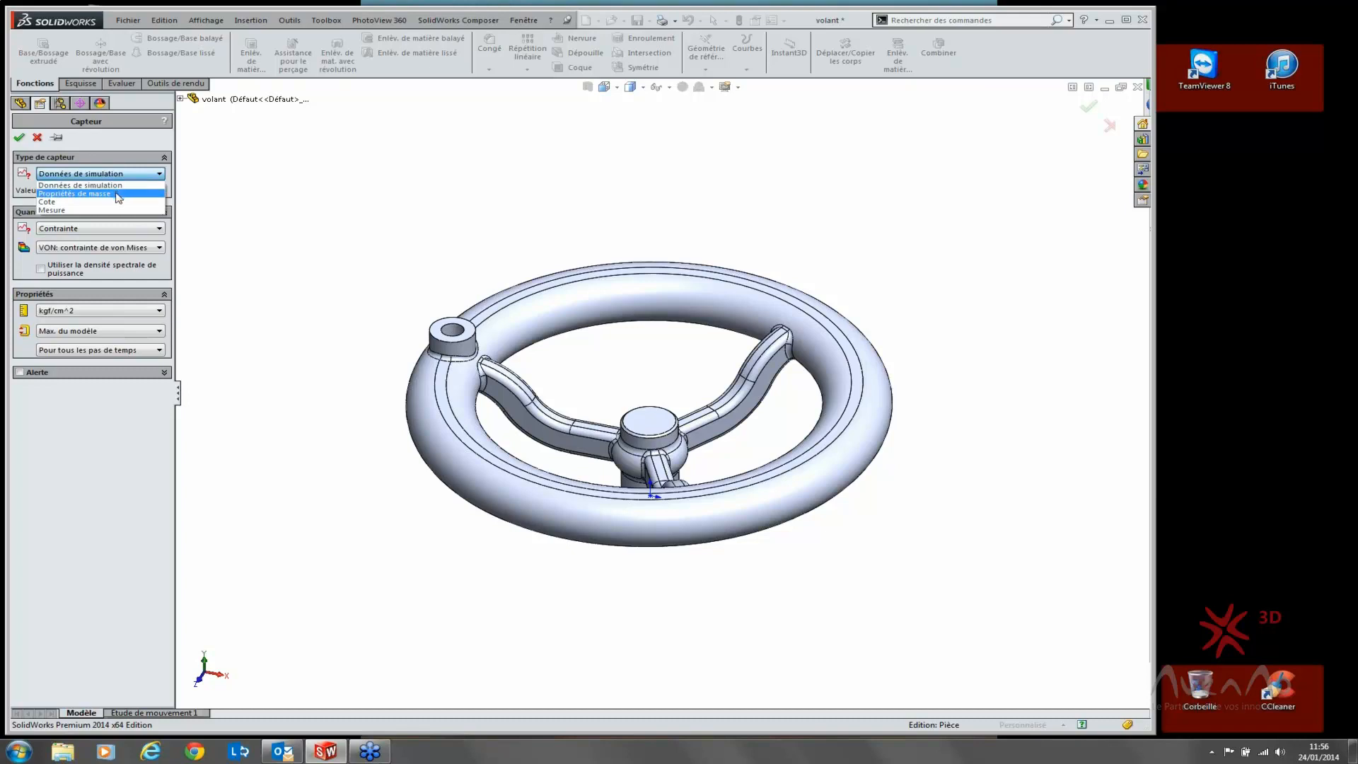
left_click(85, 193)
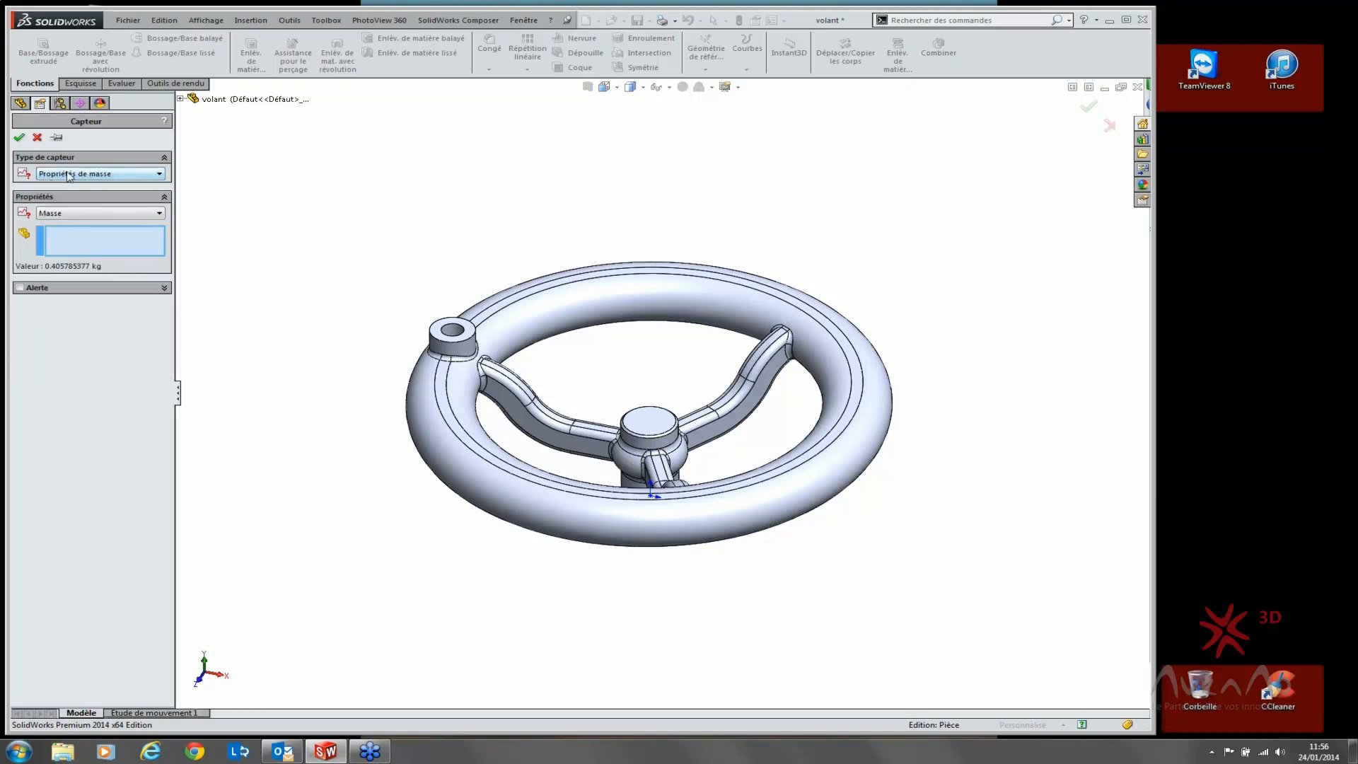
left_click(158, 214)
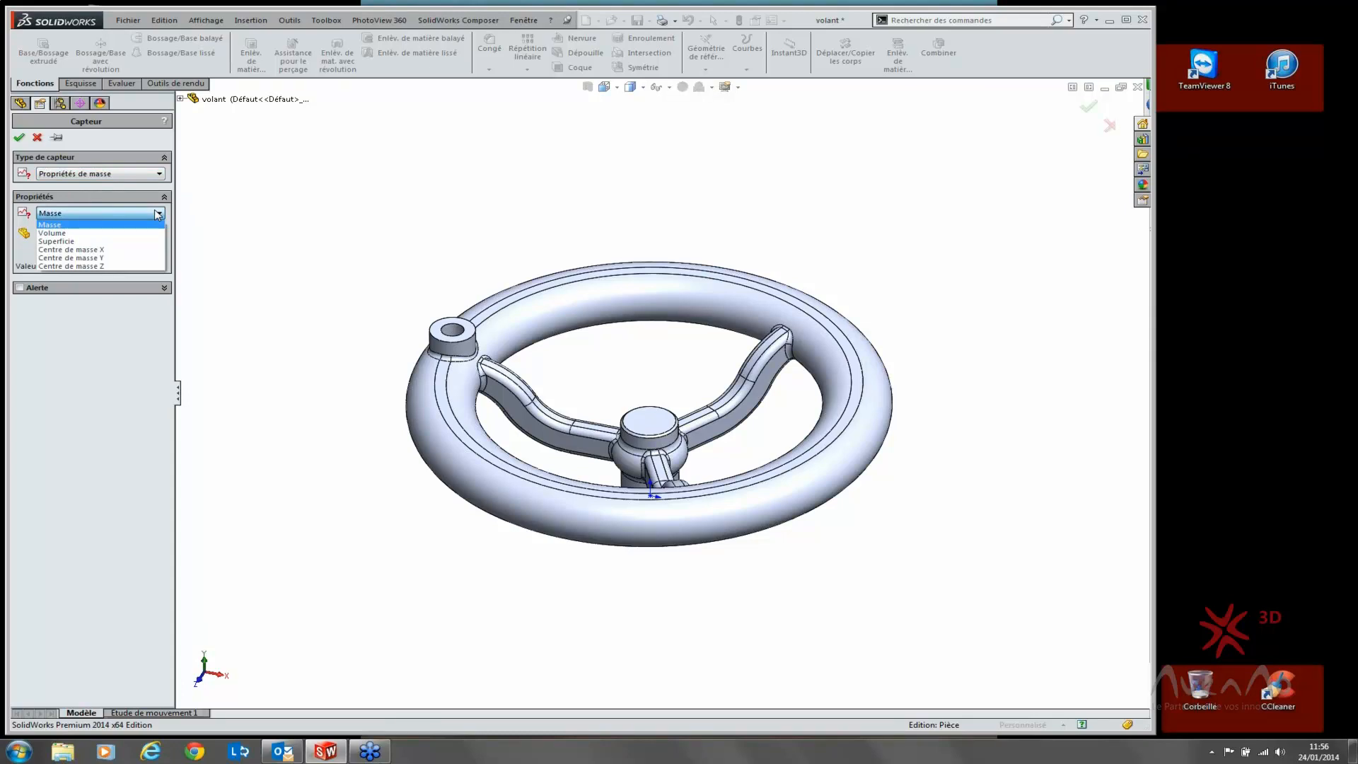
left_click(104, 225)
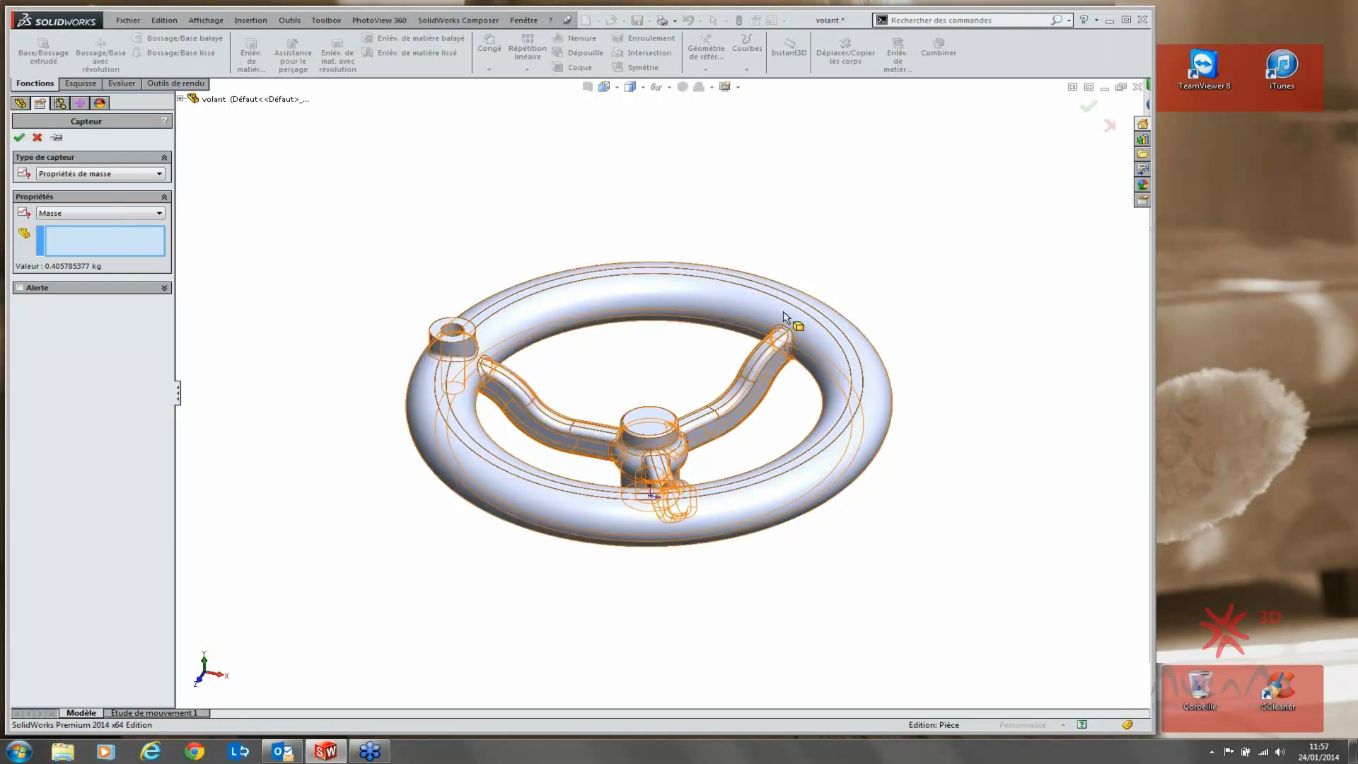
left_click(716, 308)
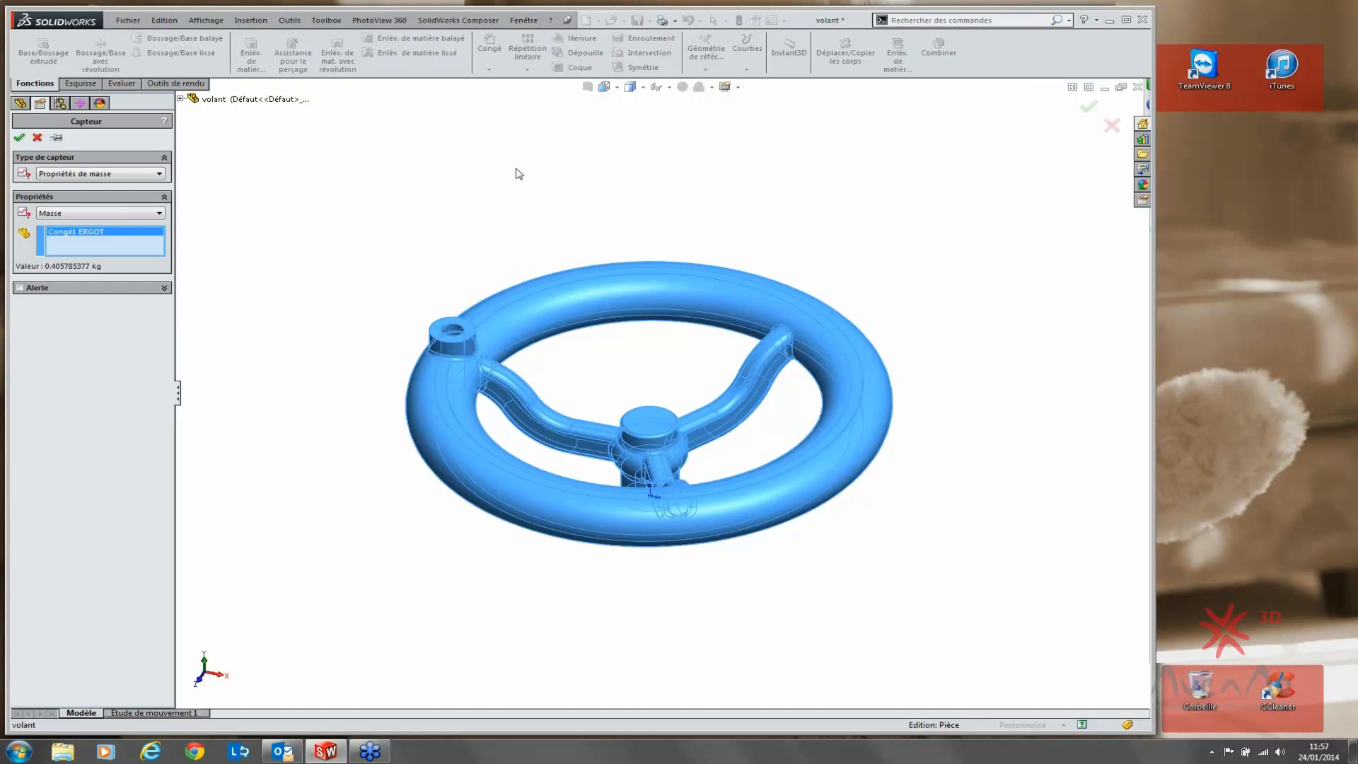
Step: Enable the sensor's alert for a mass that "est supérieur à" 0.45 kg, and accept the sensor
left_click(20, 288)
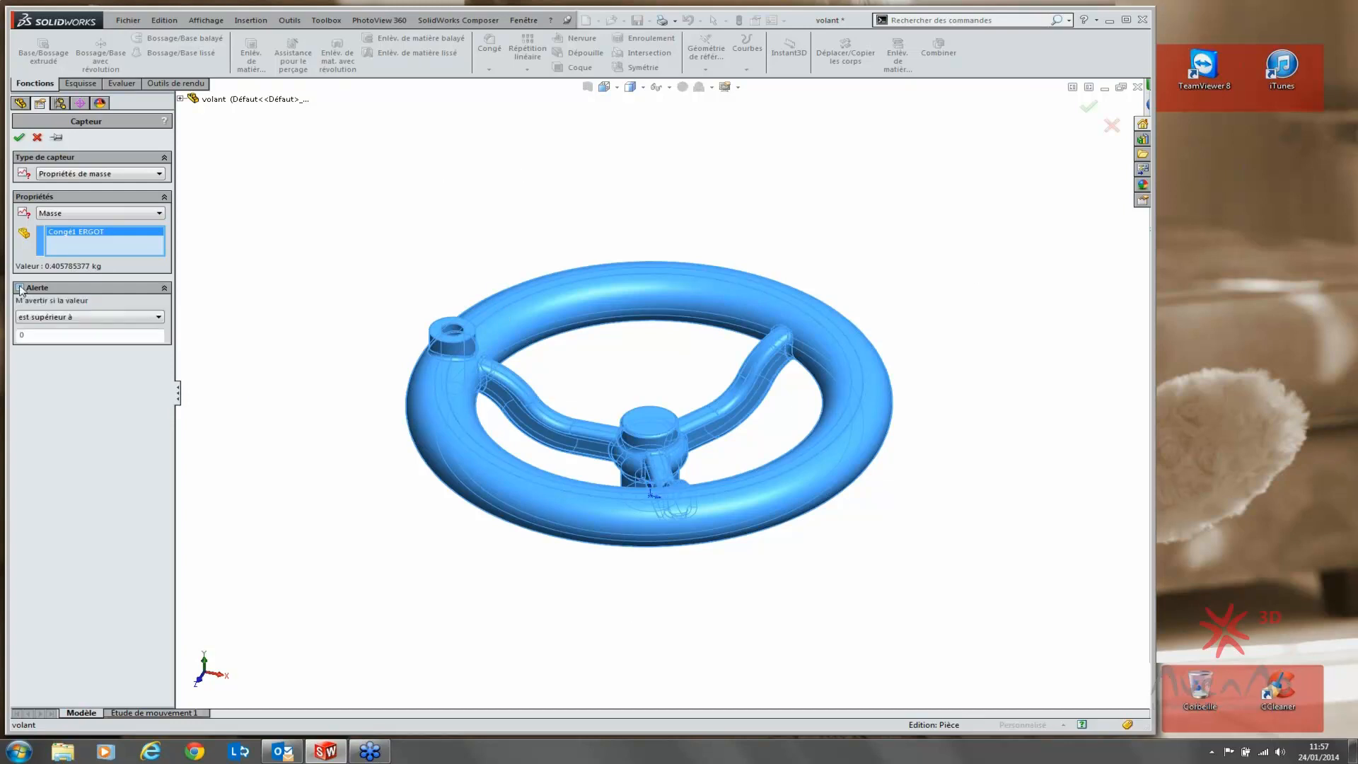
left_click(153, 318)
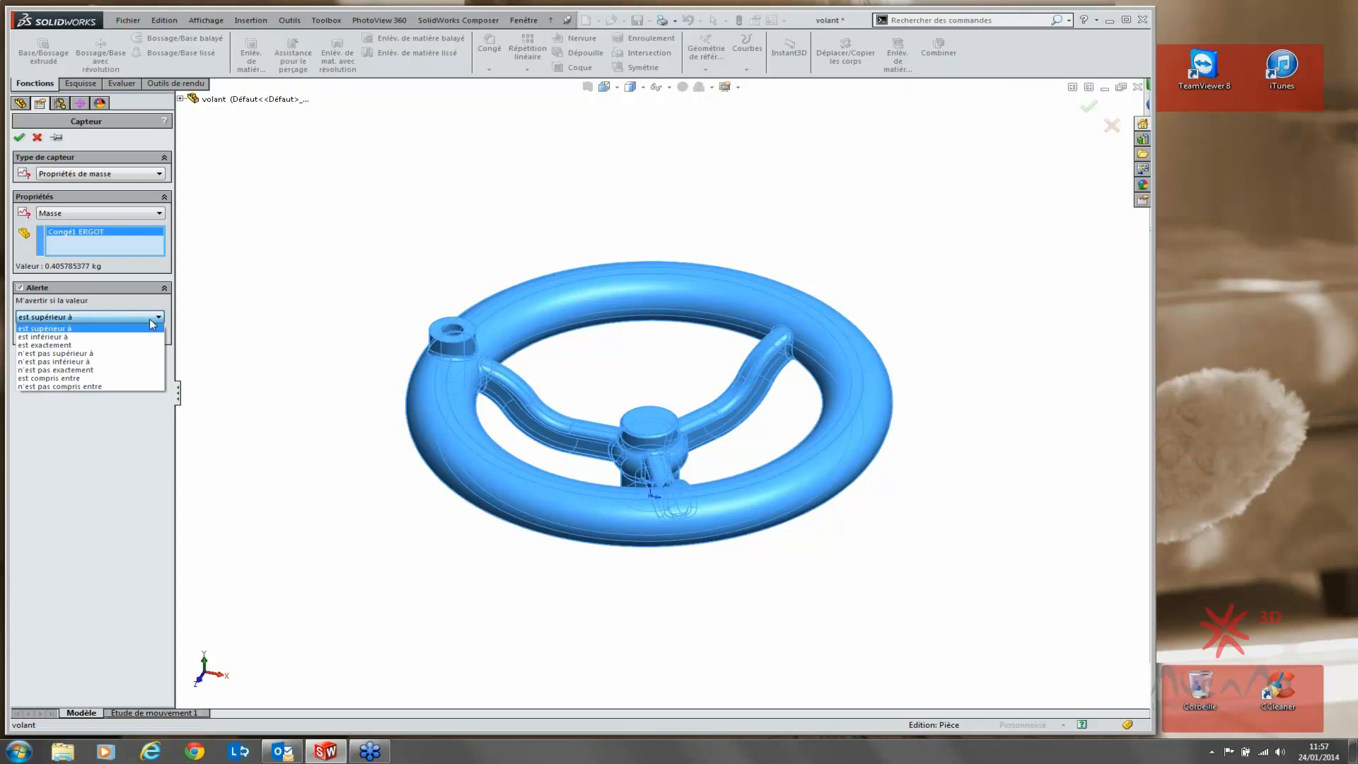
left_click(62, 330)
left_click(75, 321)
left_click(71, 330)
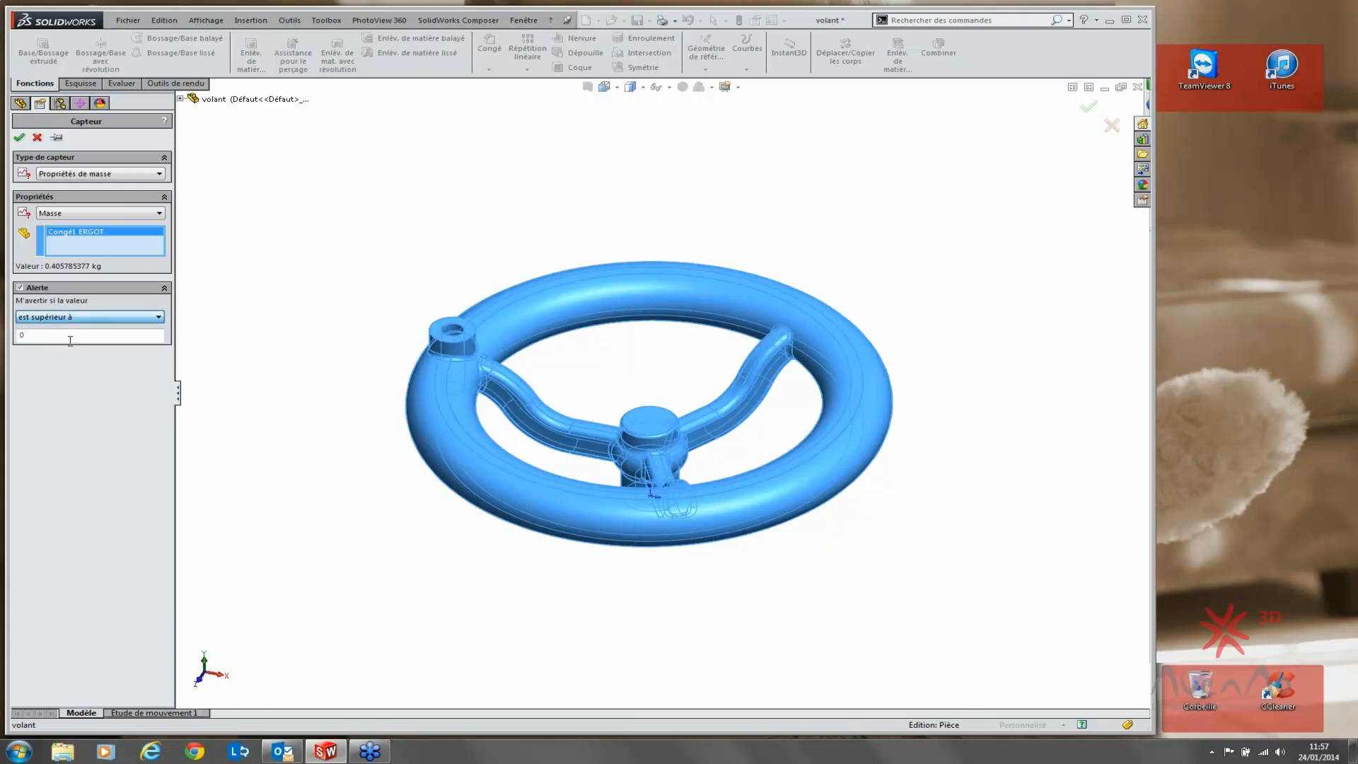
left_click(70, 341)
double_click(29, 334)
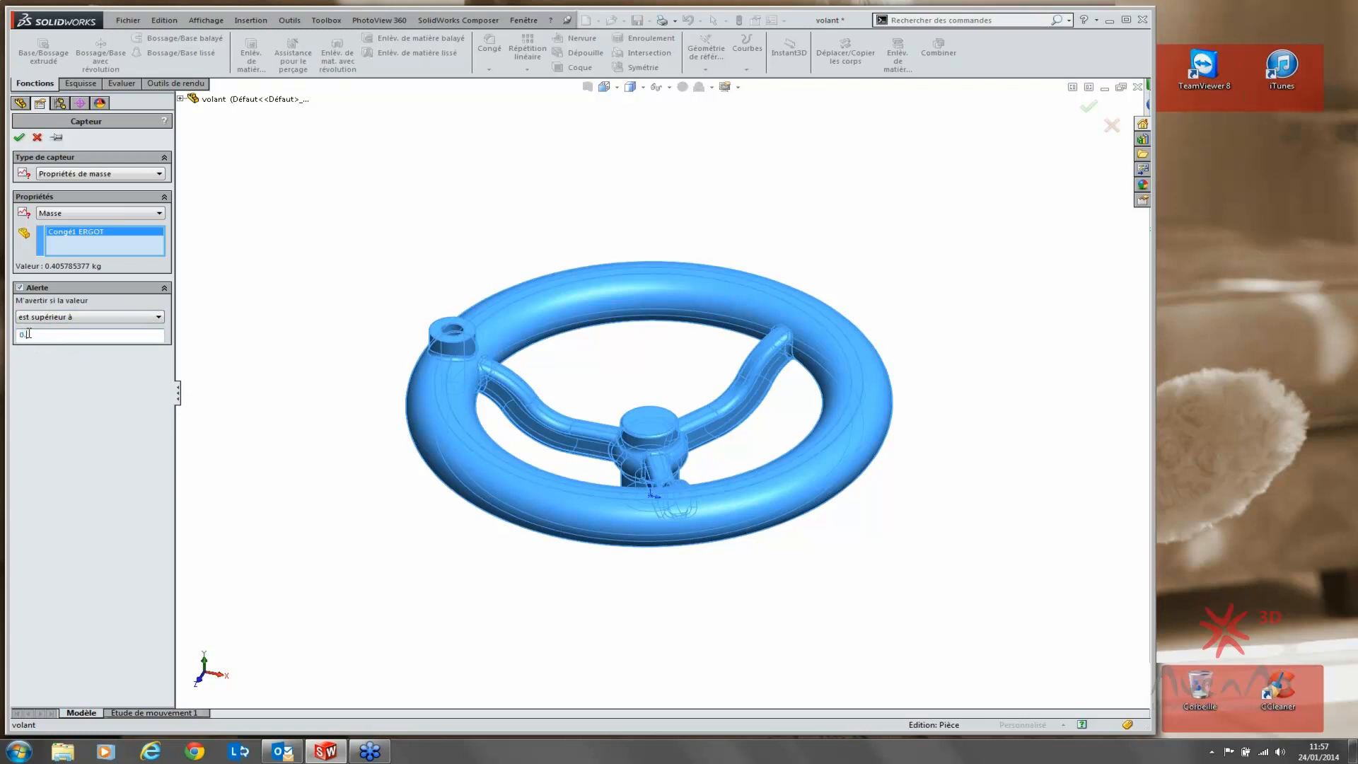
type("0.45")
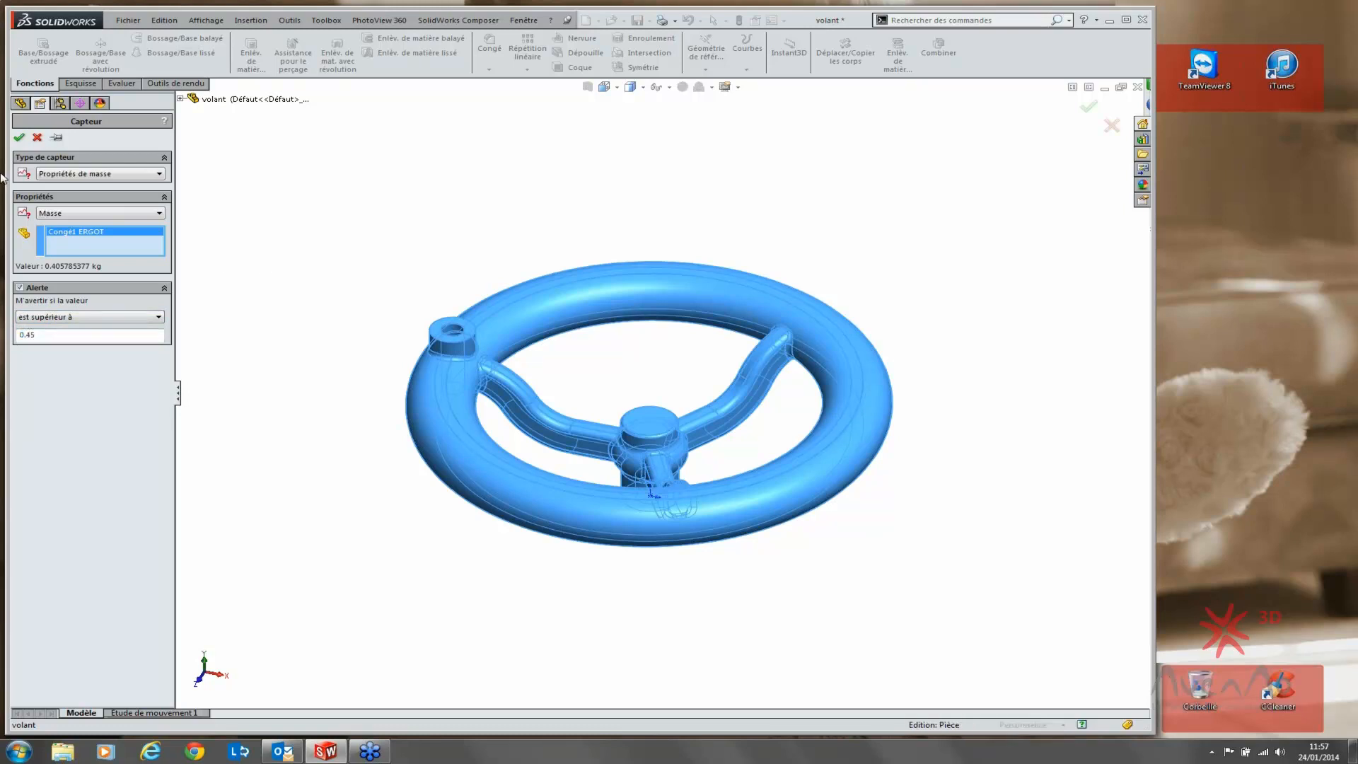
left_click(19, 138)
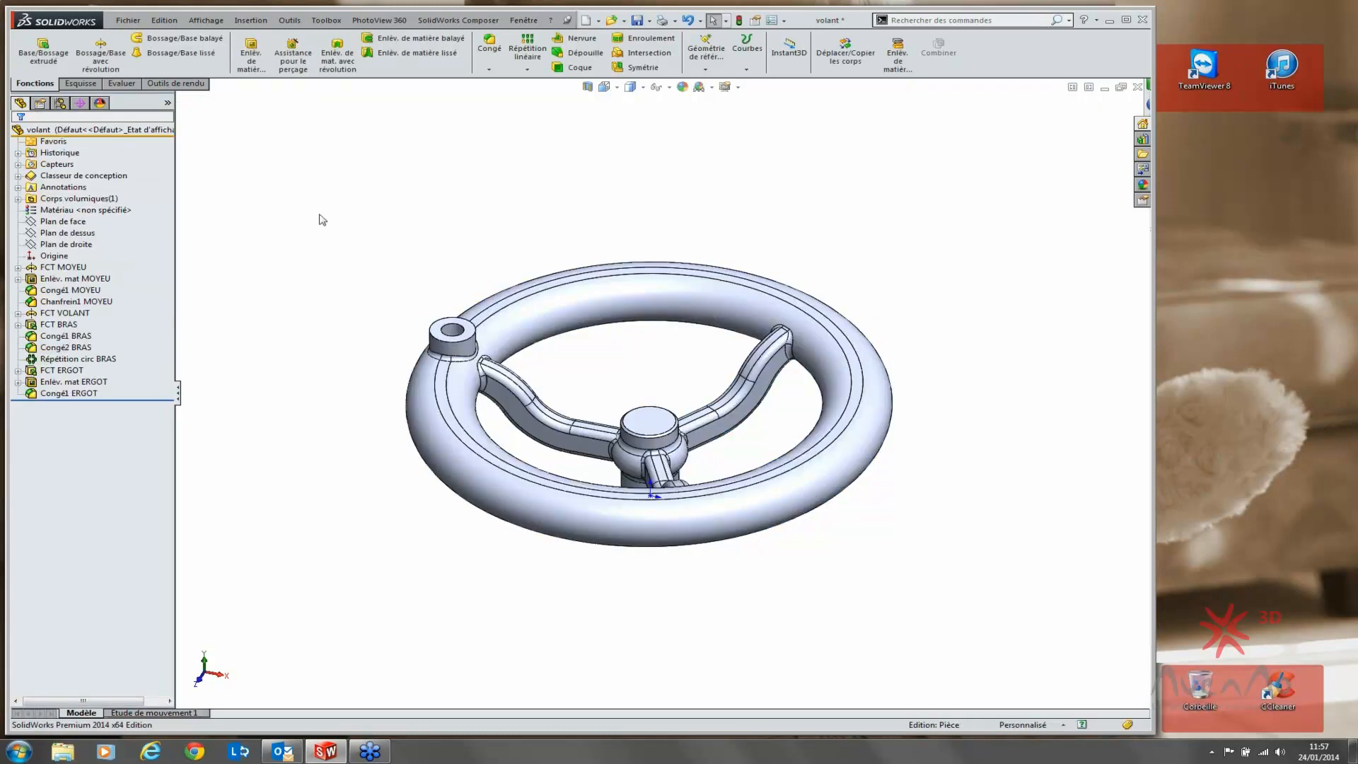
Step: Expand the Capteurs folder and examine the new mass sensor, leaving its name as it is
left_click(18, 164)
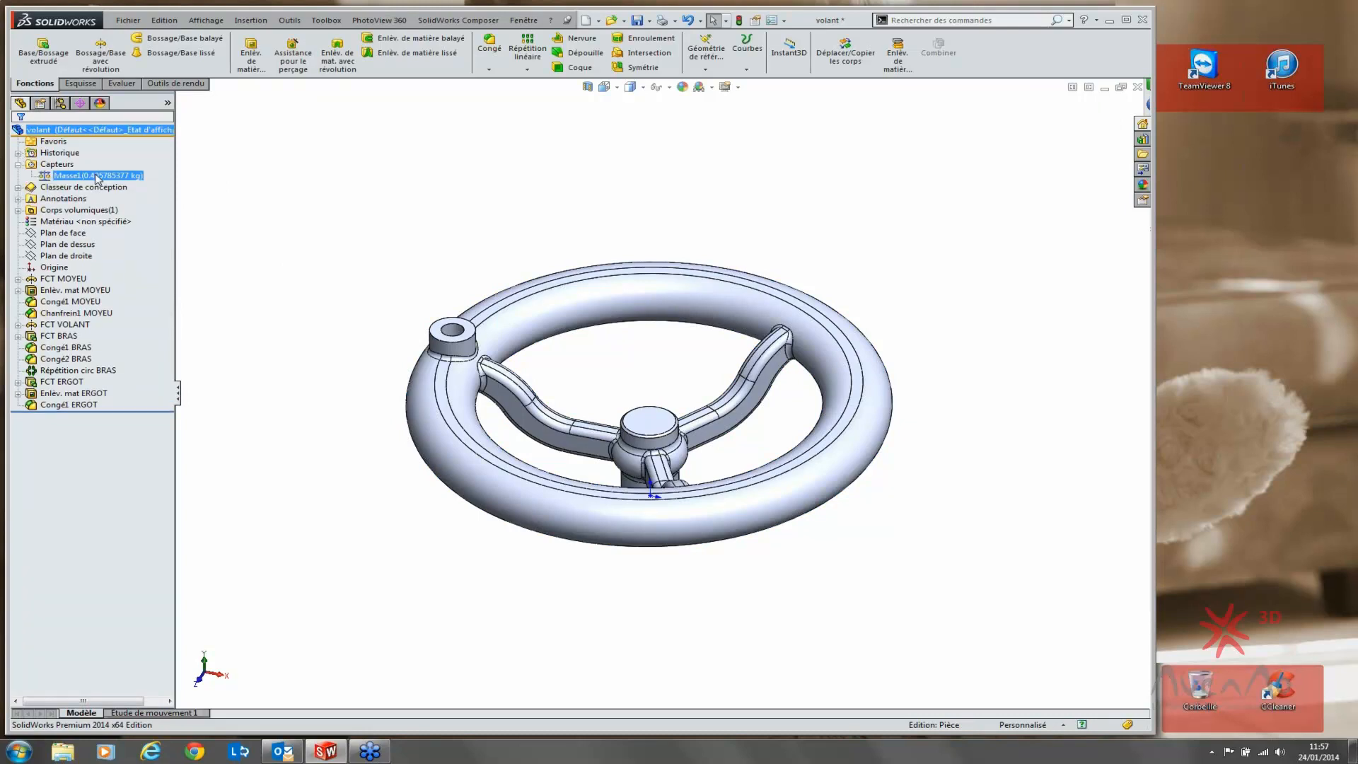
left_click(97, 176)
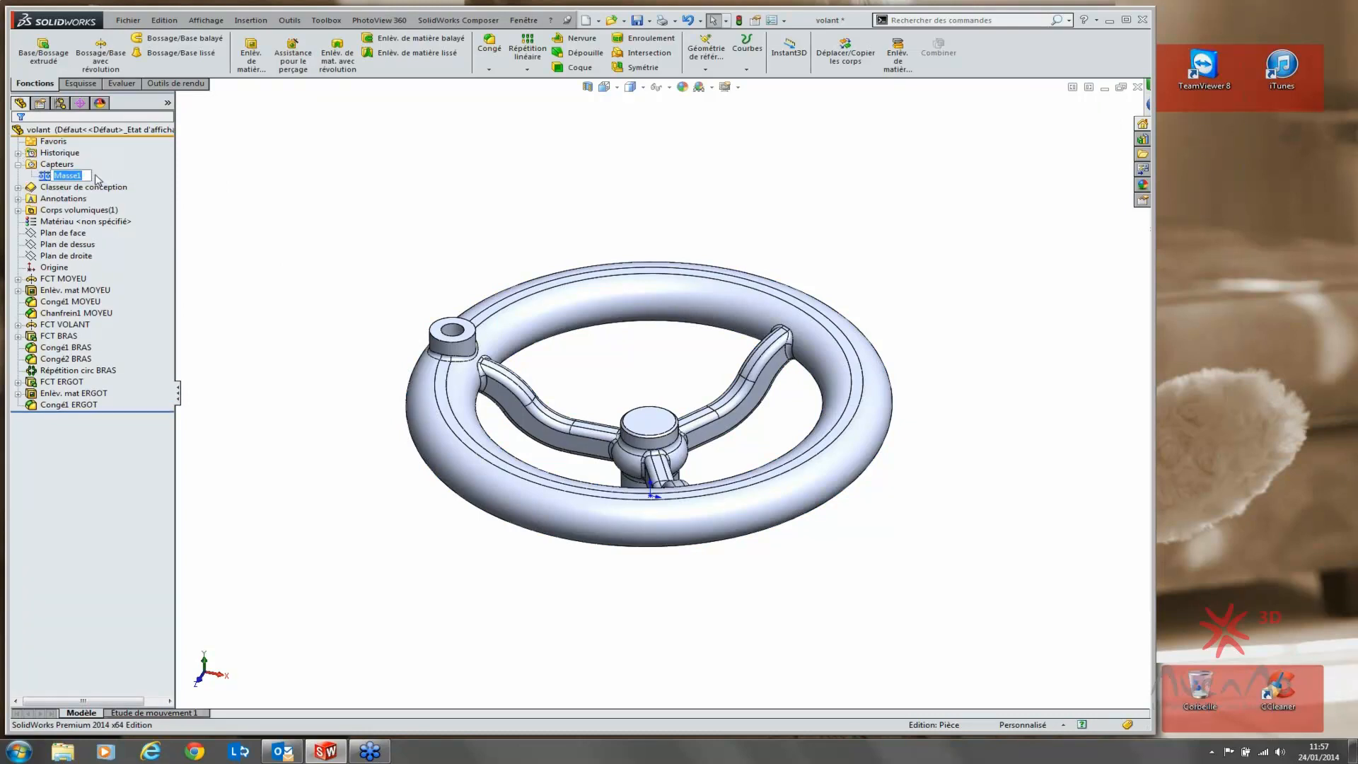
left_click(256, 193)
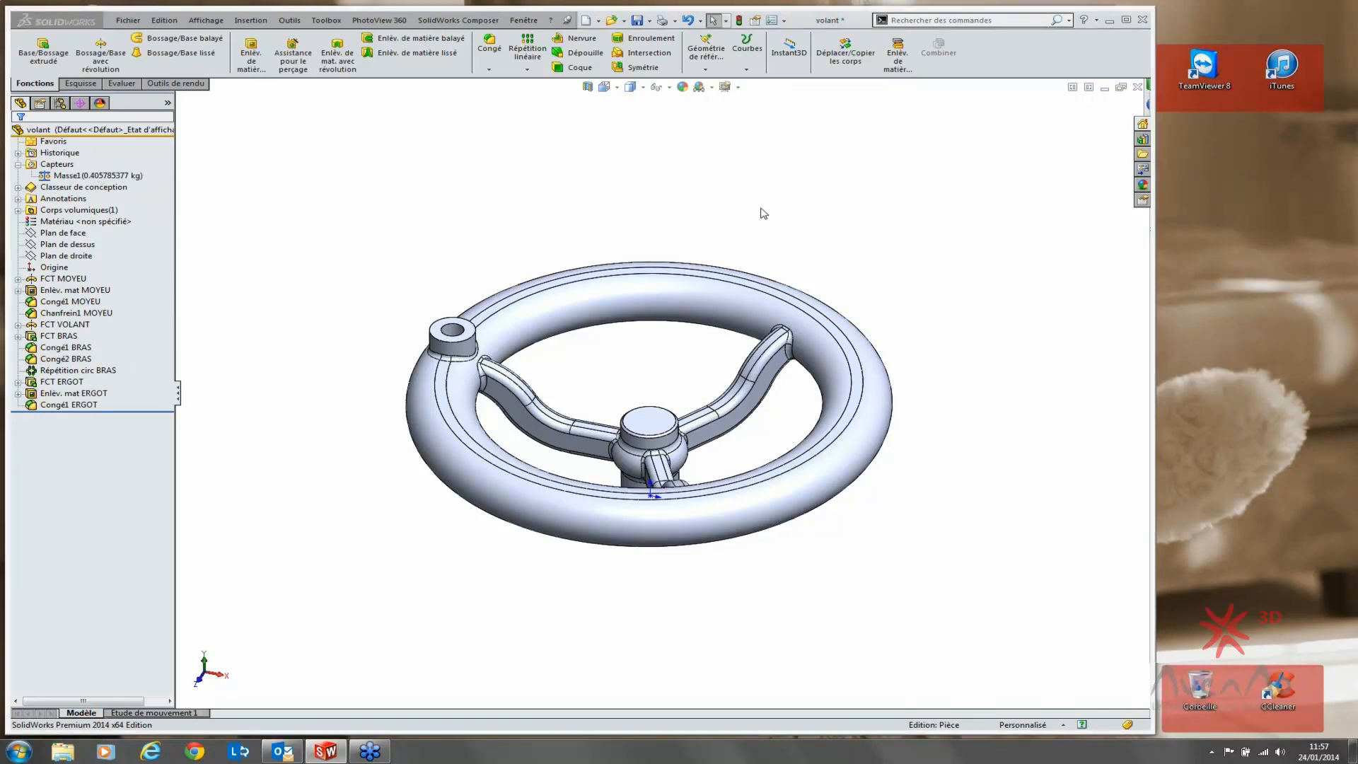
Step: Set the 30 mm width dimension D2@Esquisse3 of the FCT VOLANT rim to 50 mm, and rebuild the part
left_click(621, 300)
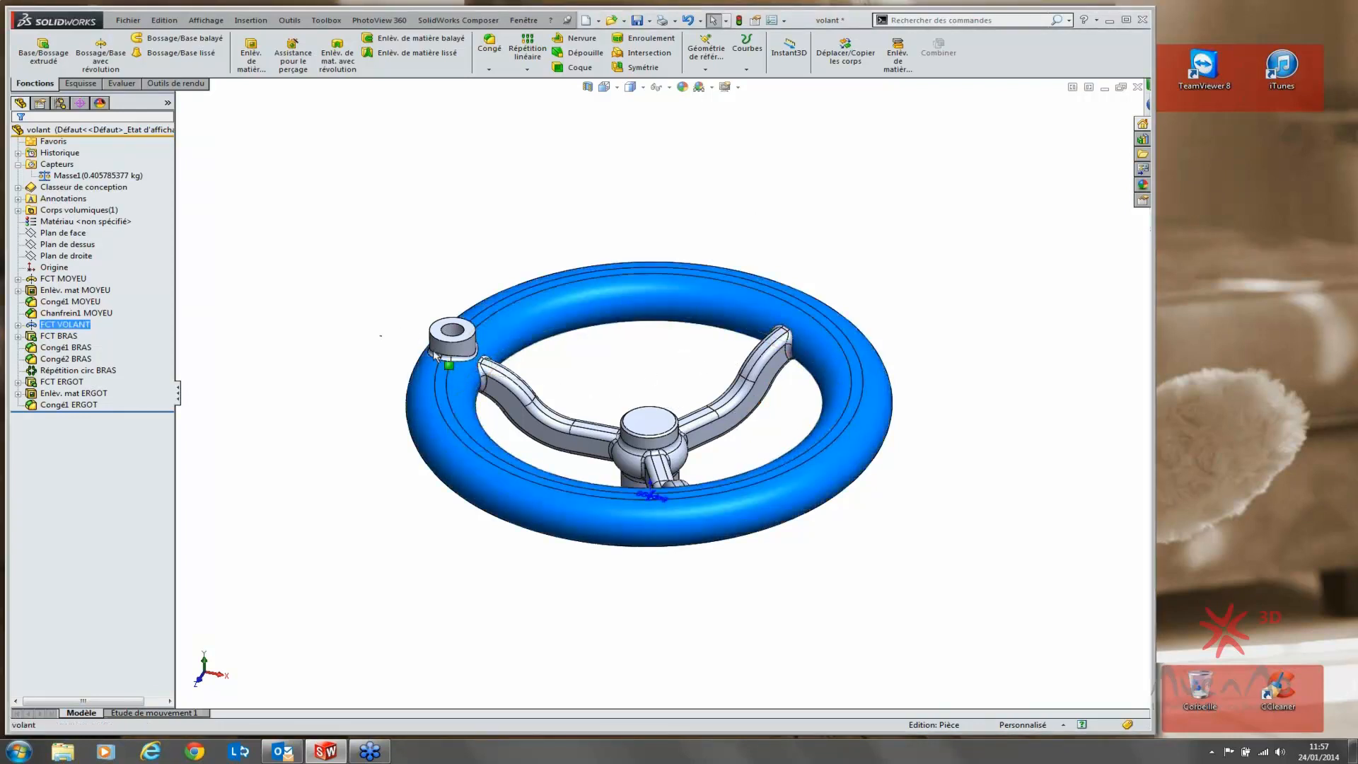
scroll(468, 430, "down", 2)
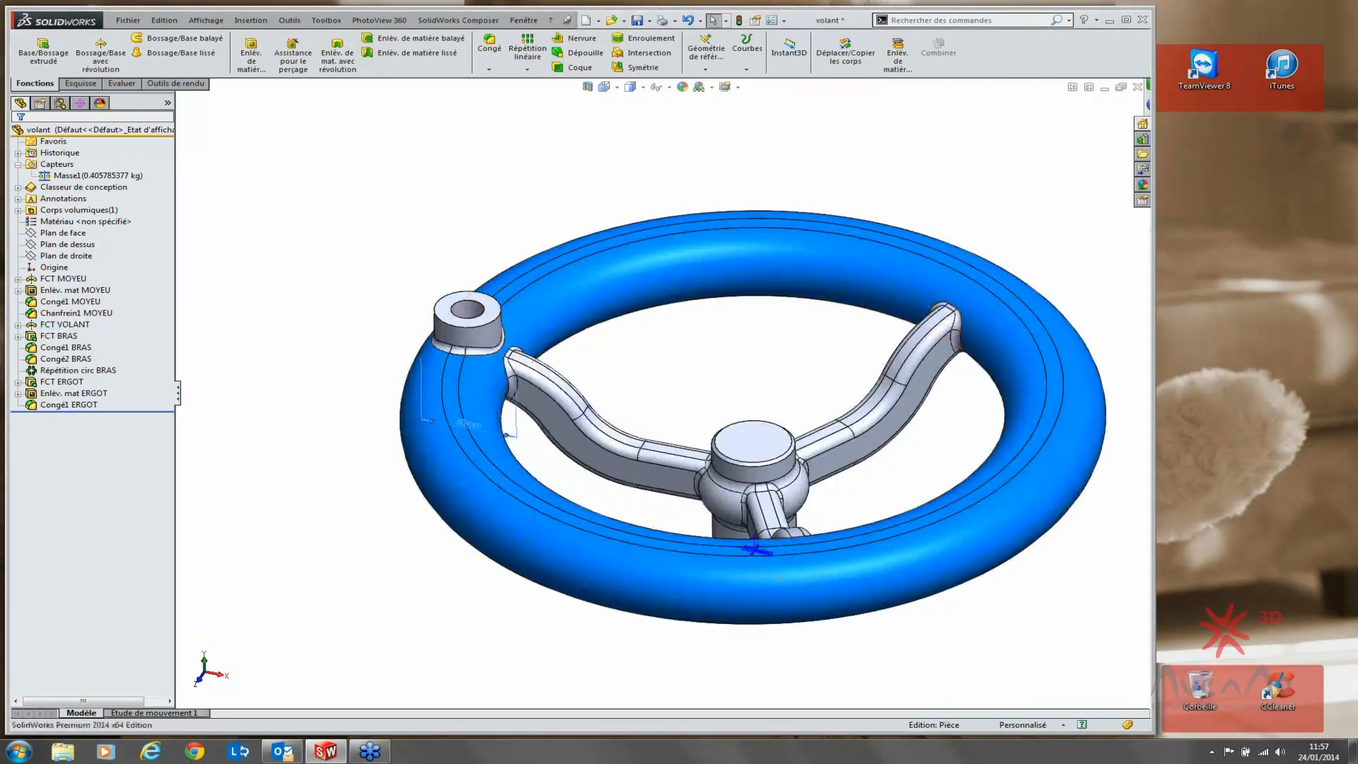
double_click(469, 430)
type("50")
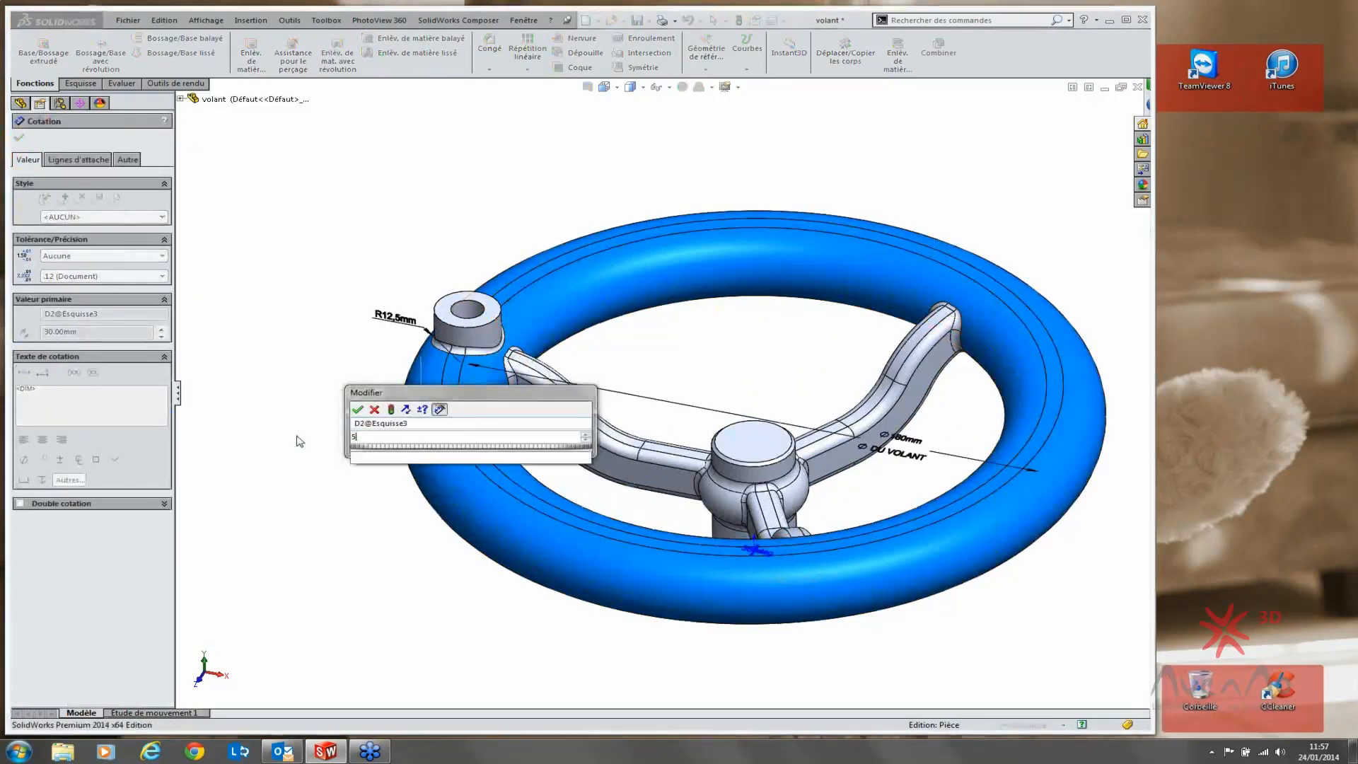
key("Return")
left_click(363, 203)
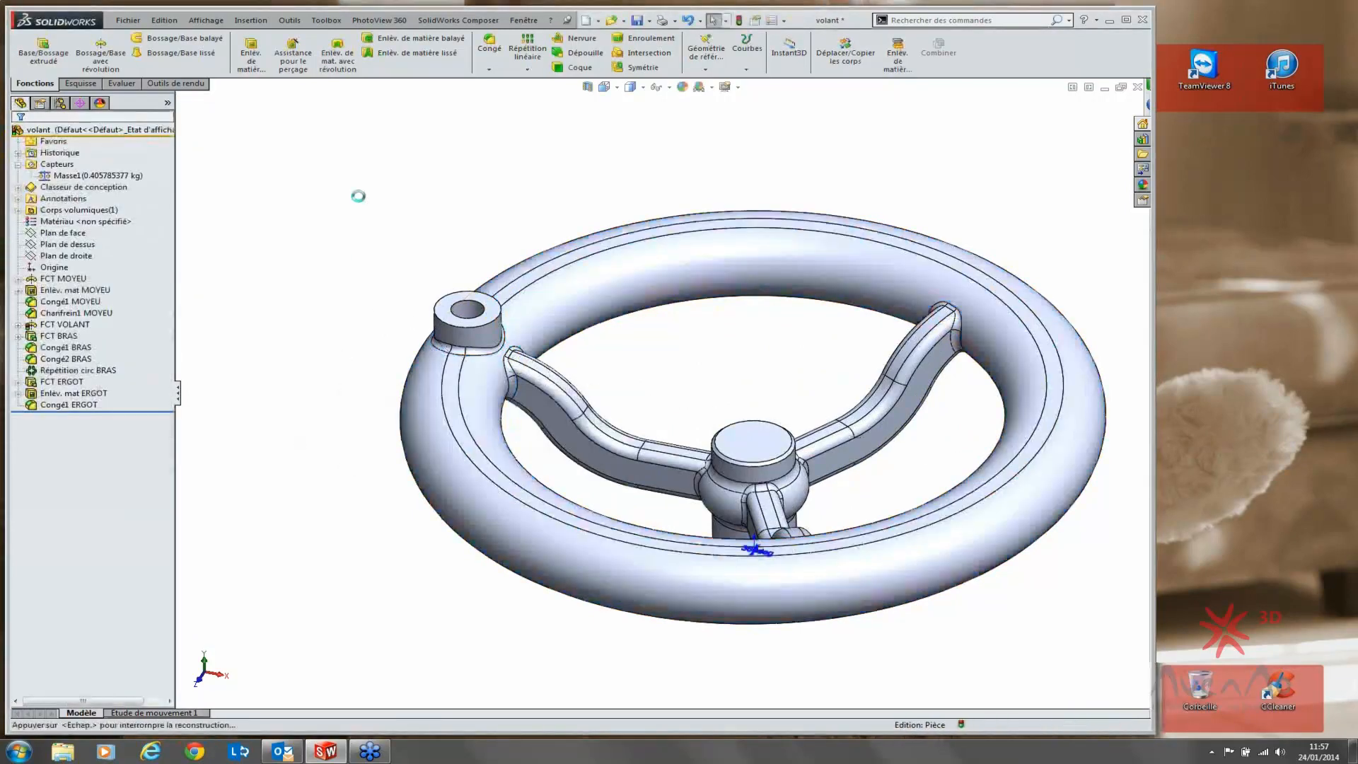
left_click(516, 209)
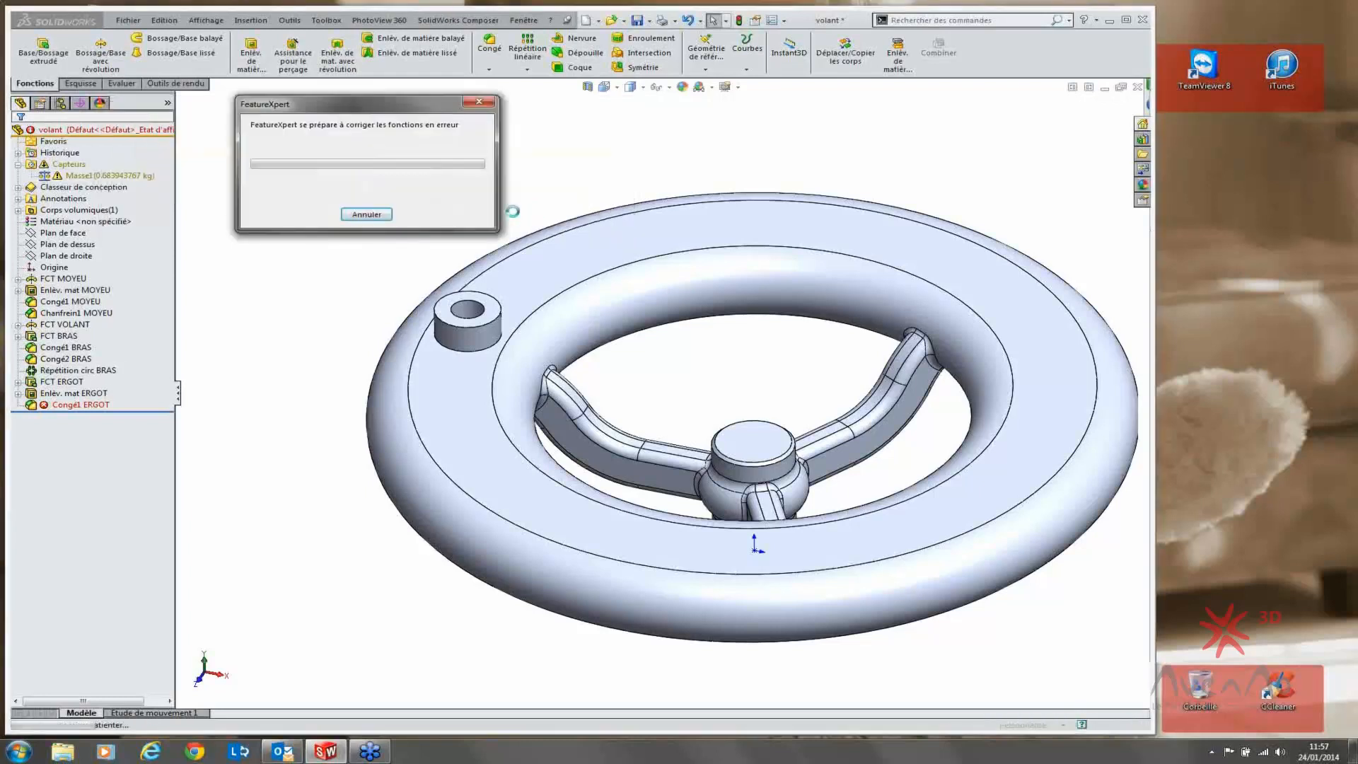
Step: Cancel the FeatureXpert repair and examine the mass sensor's alert and its available commands
left_click(361, 215)
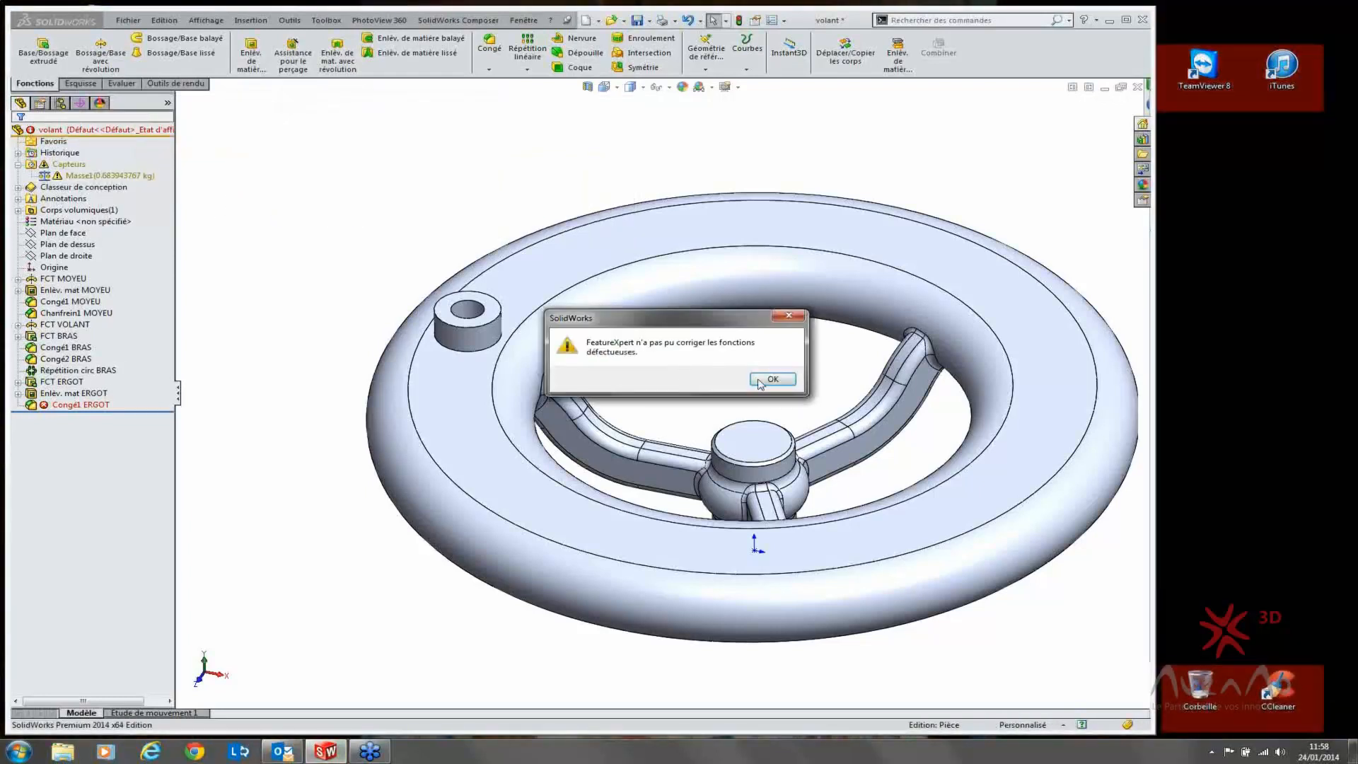
left_click(756, 378)
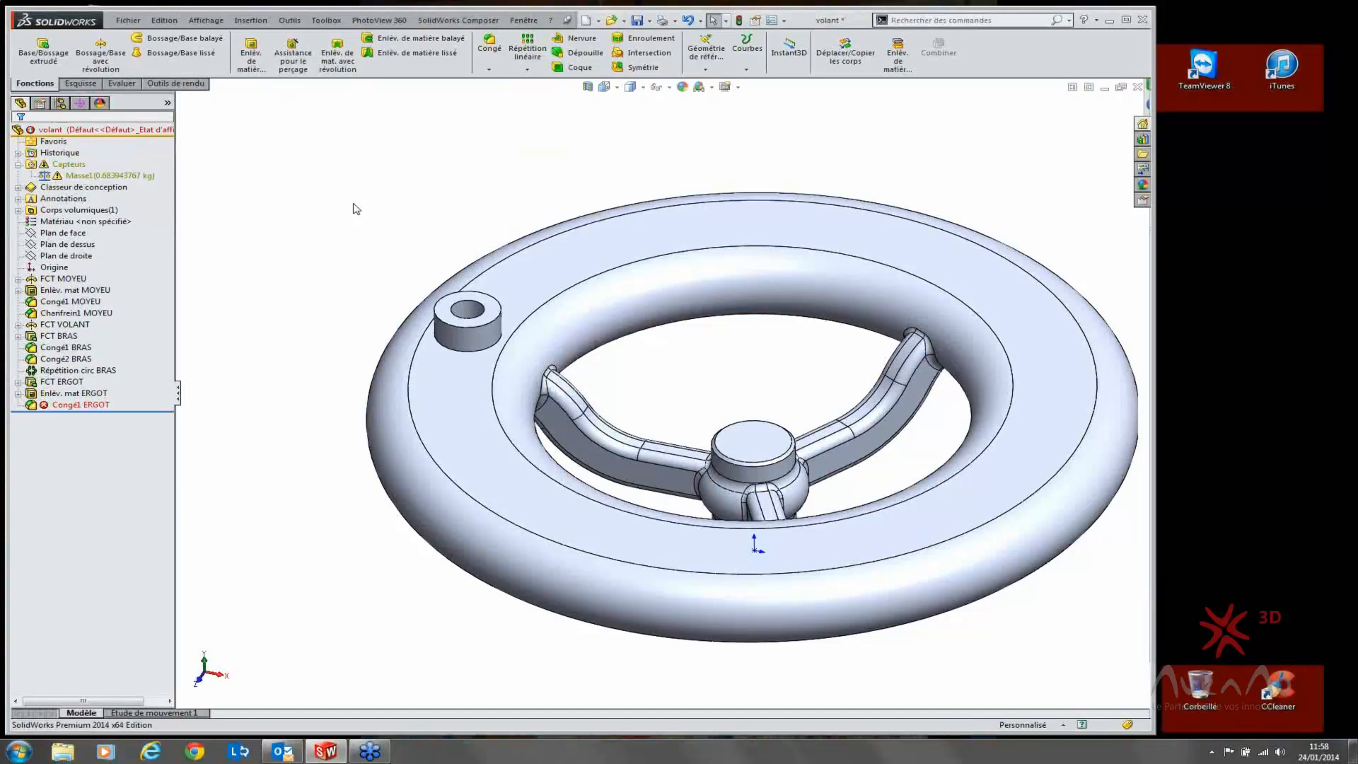
left_click(101, 176)
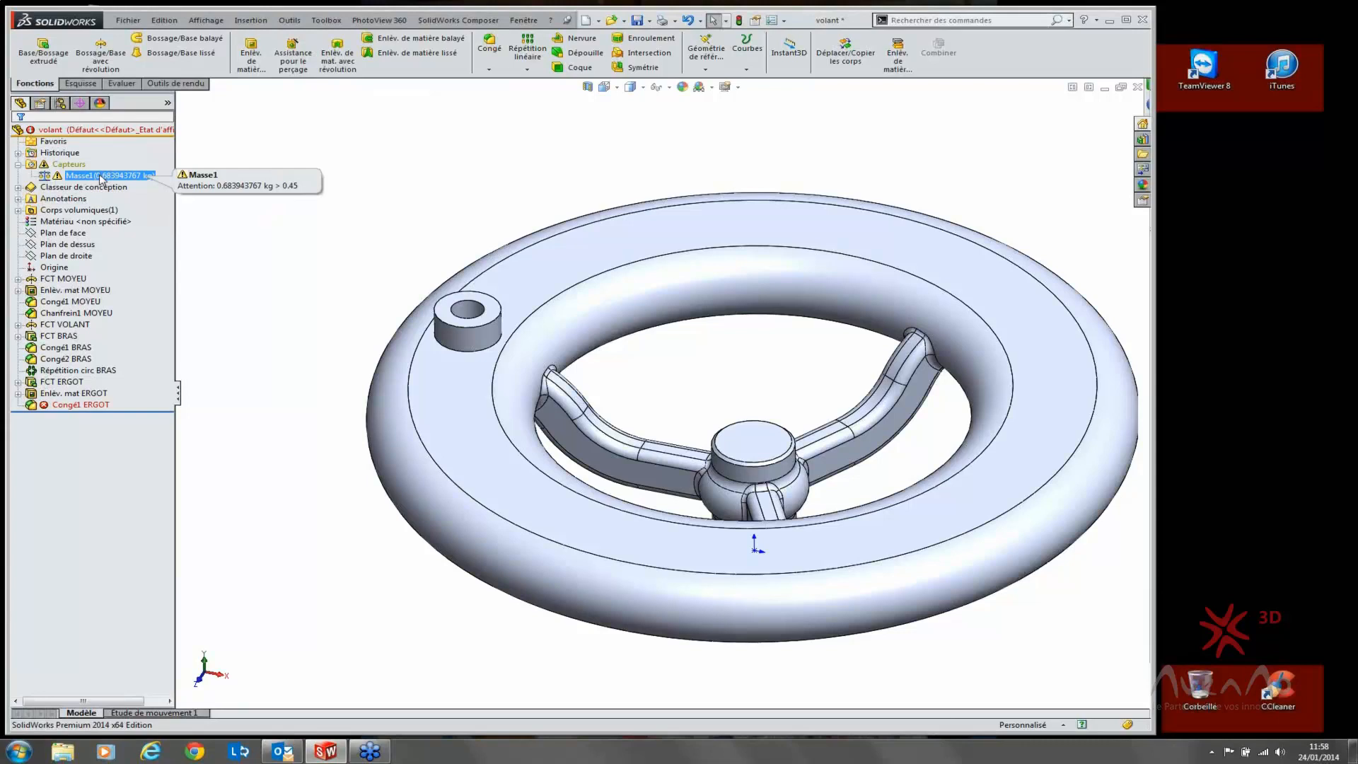
right_click(103, 177)
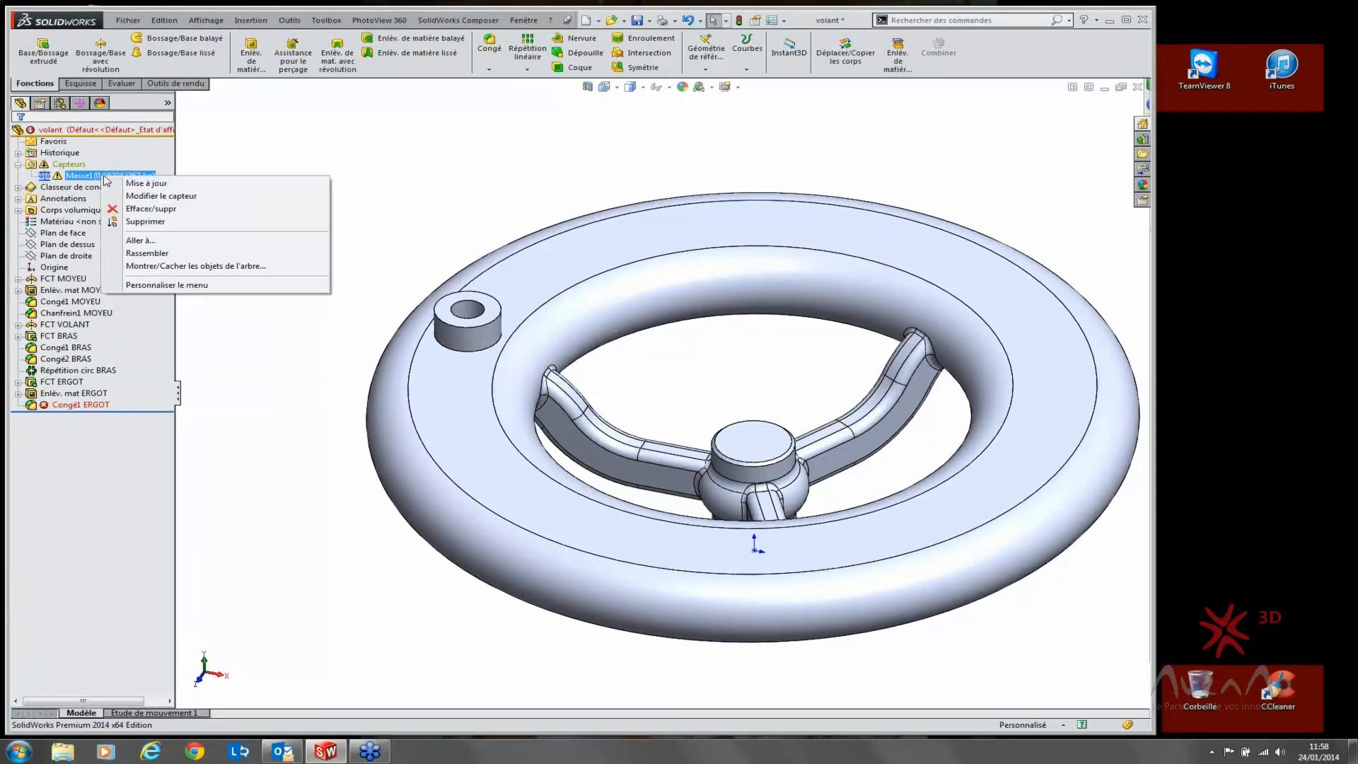
left_click(295, 146)
Step: Set the 50 mm width dimension of the FCT VOLANT rim to 35 mm and rebuild the part
left_click(445, 396)
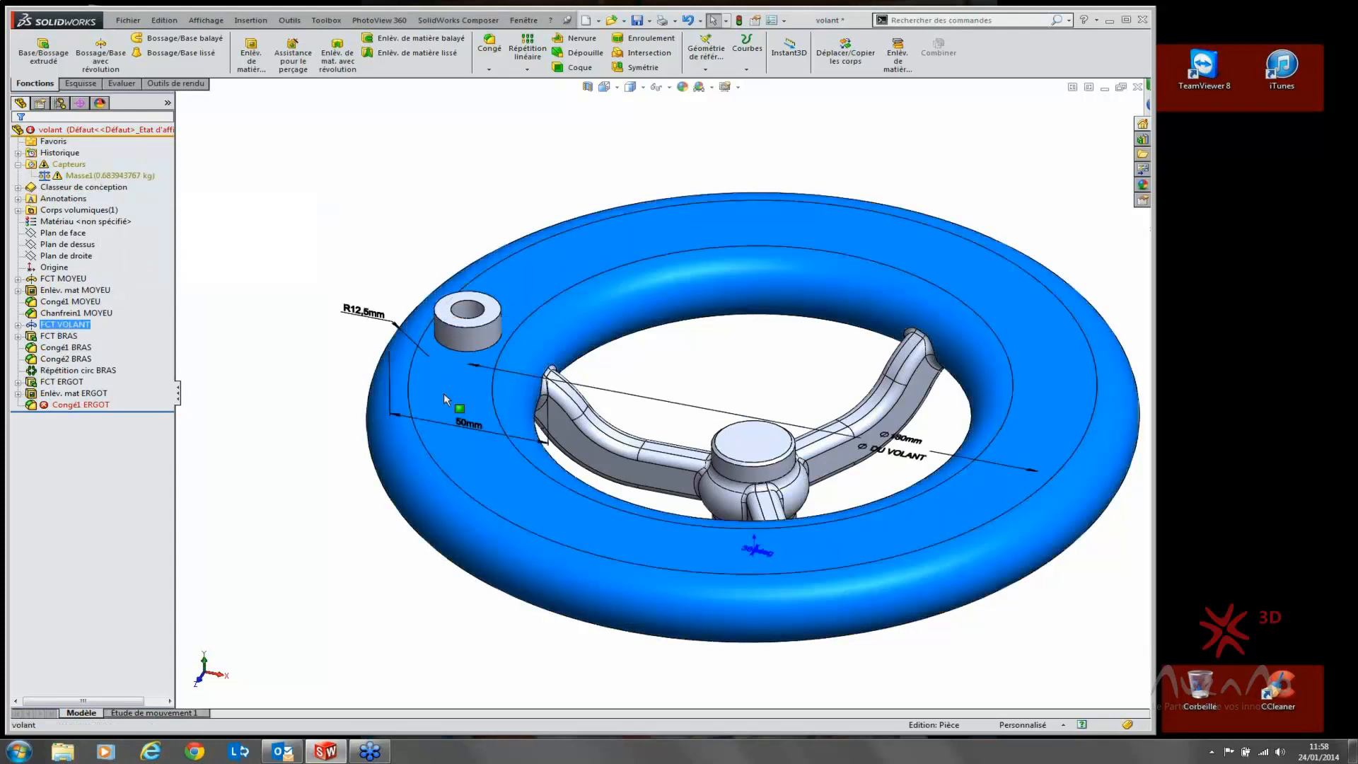
double_click(461, 423)
type("35")
key("Return")
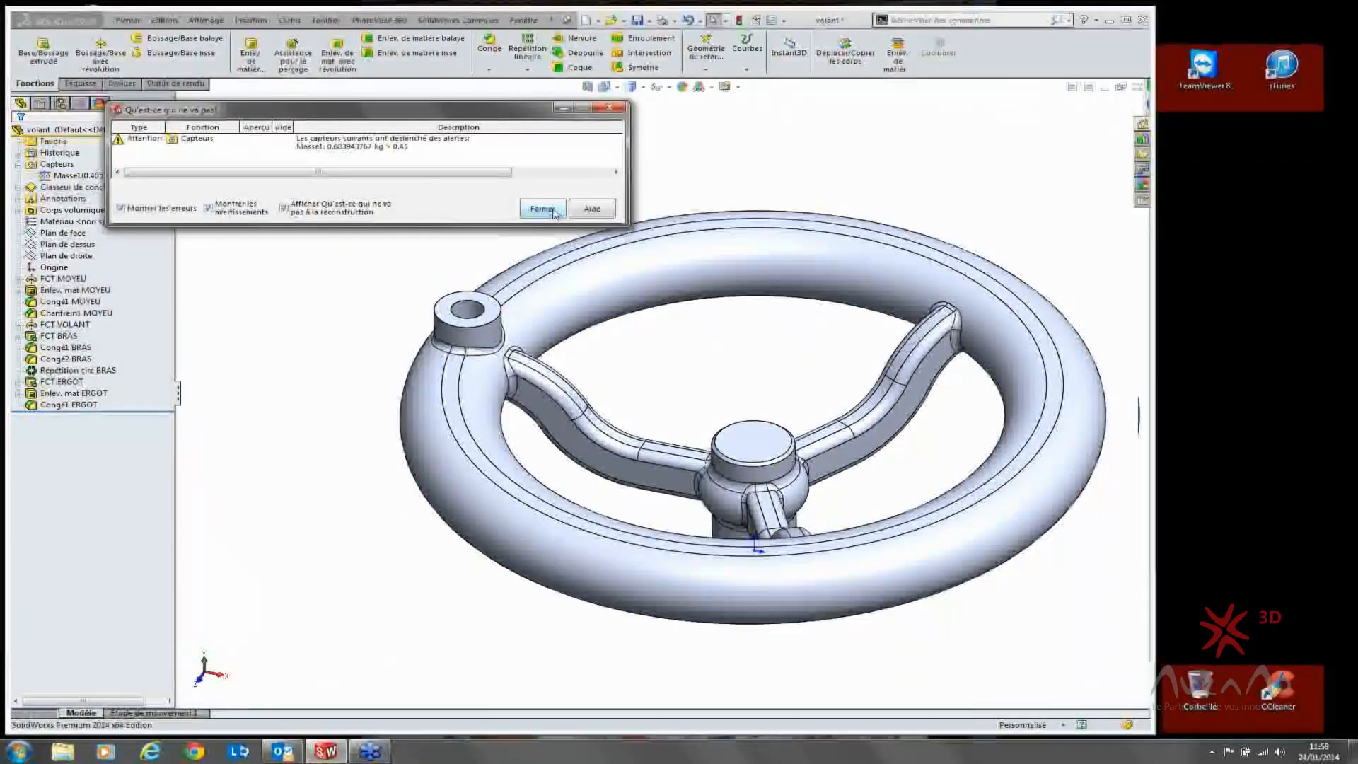
scroll(803, 409, "up", 2)
scroll(804, 409, "down", 2)
scroll(613, 323, "up", 2)
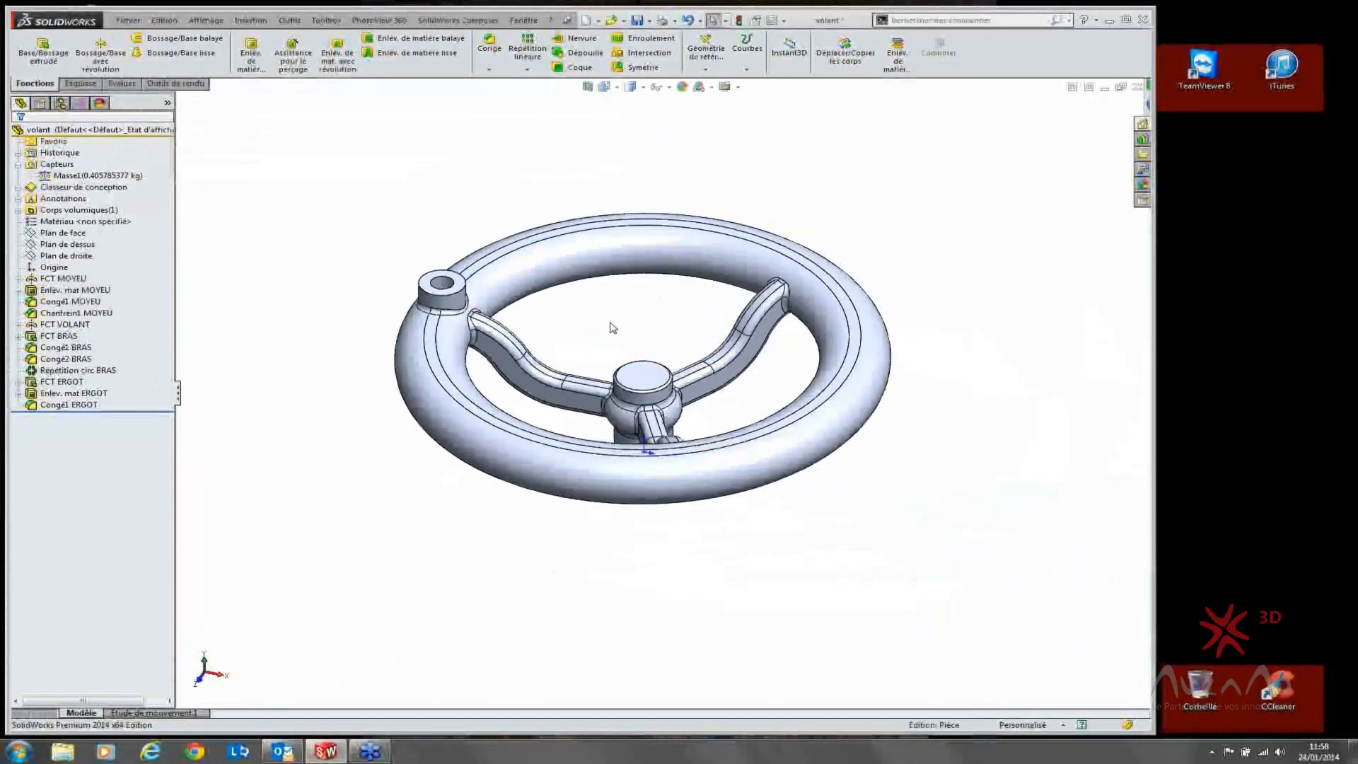
scroll(605, 324, "down", 1)
scroll(604, 329, "down", 1)
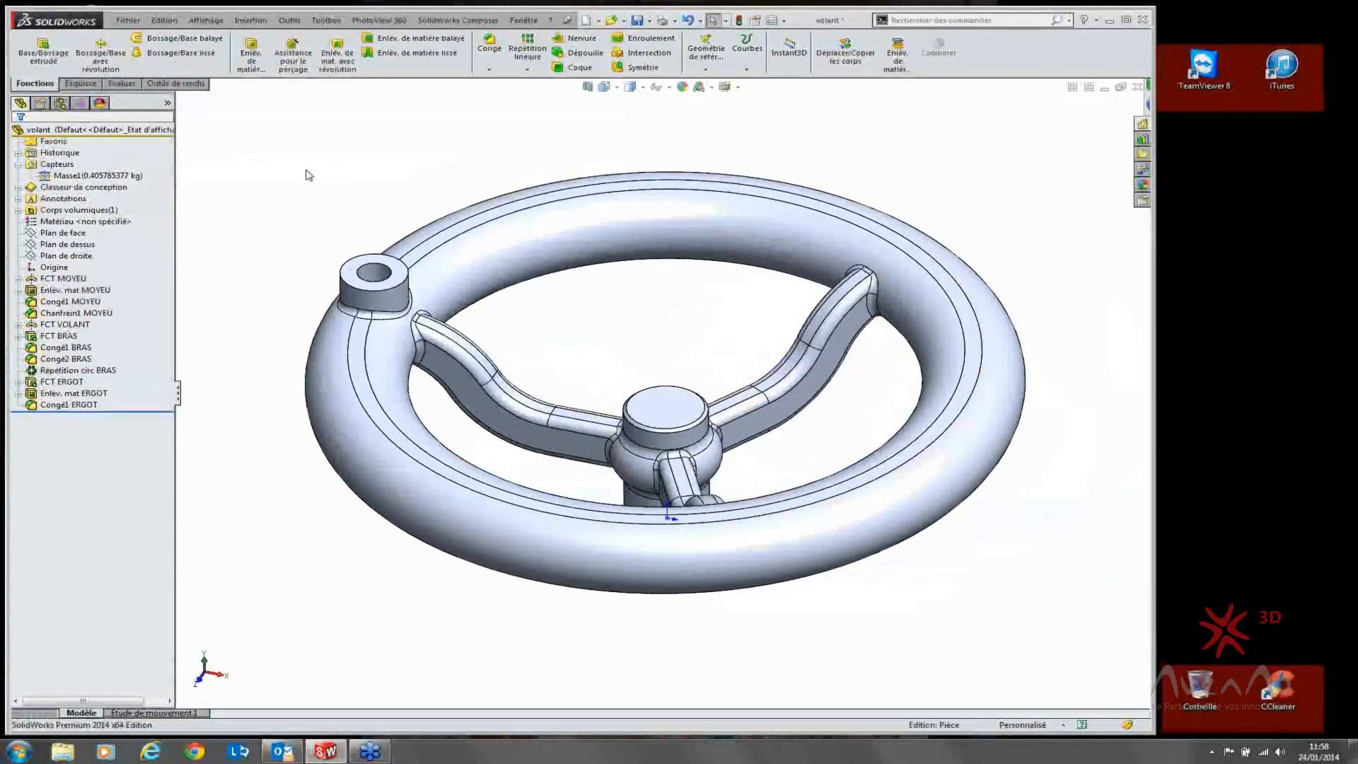
scroll(652, 364, "up", 1)
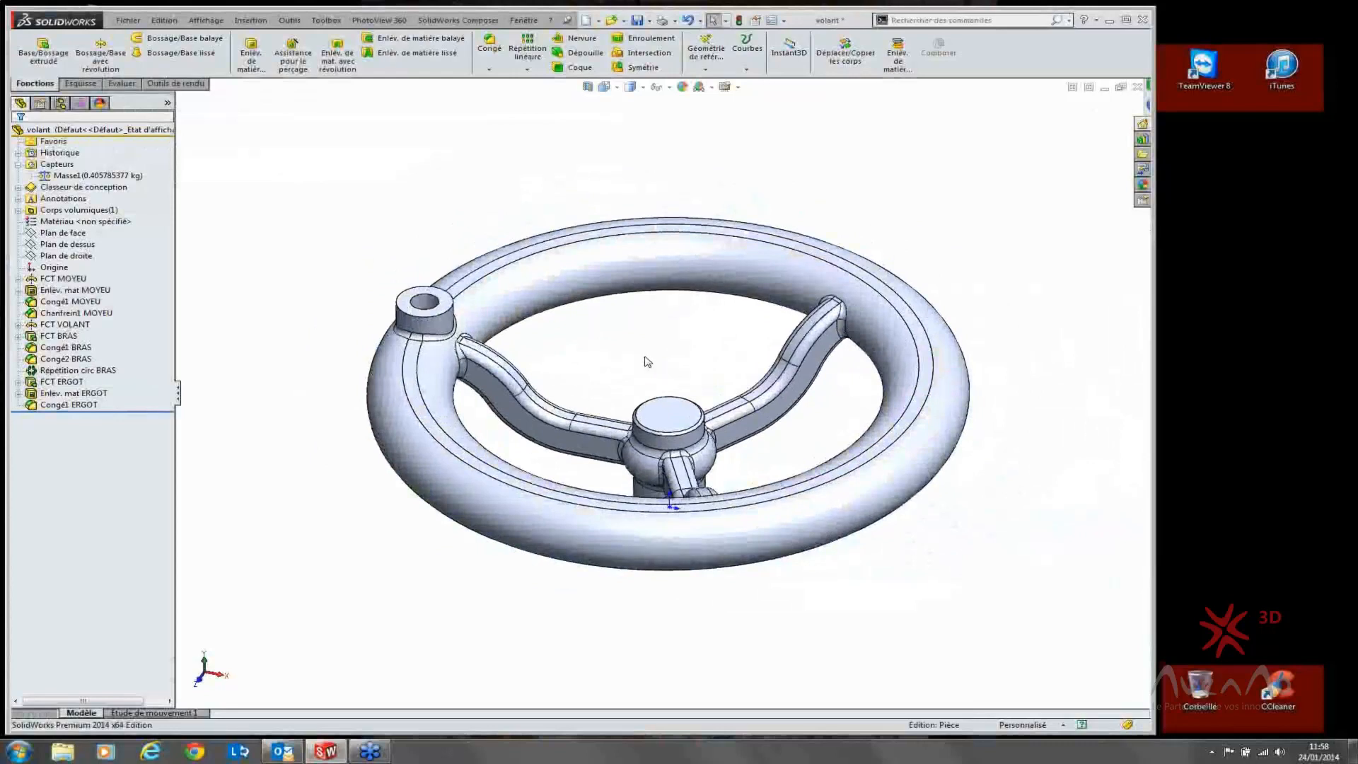
Step: Measure the distance between the hole face of the ergot and the top face of the hub
key("s")
left_click(723, 368)
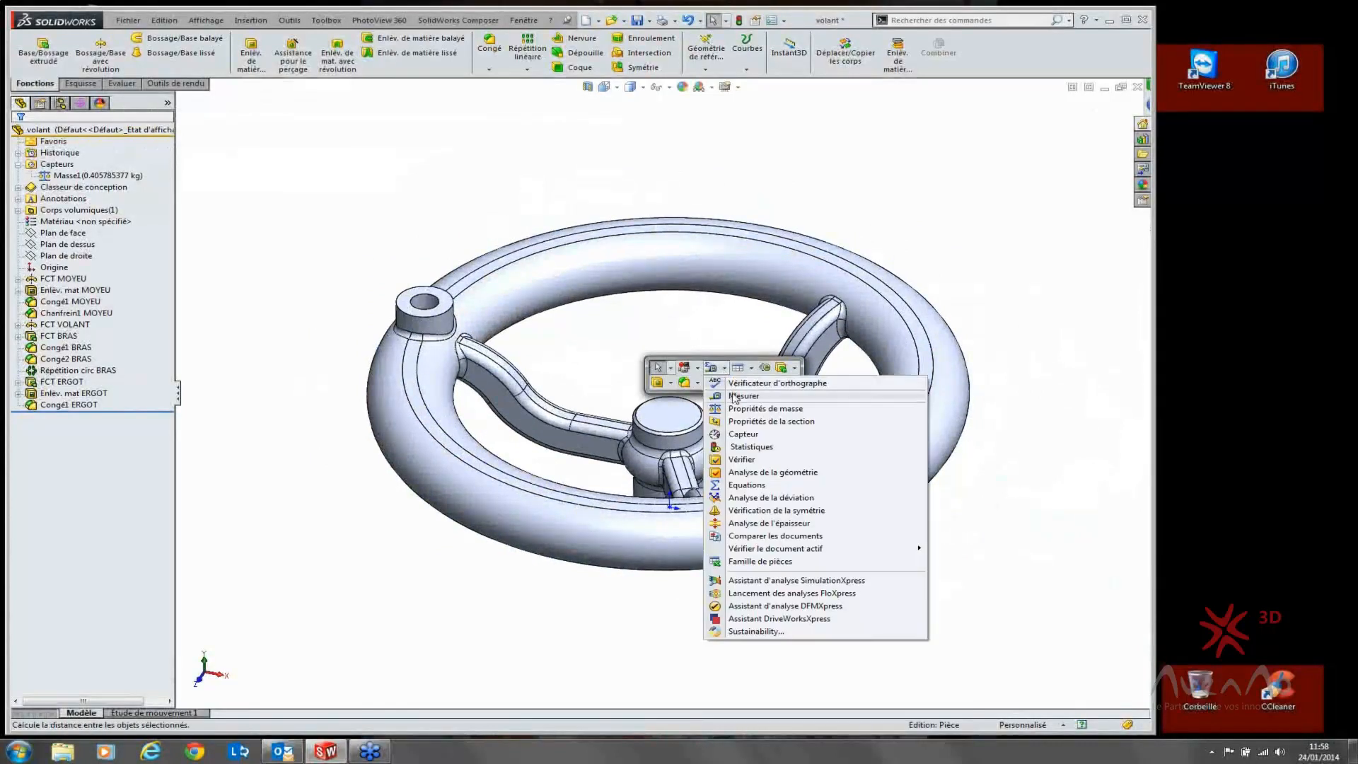
left_click(742, 396)
scroll(636, 376, "up", 1)
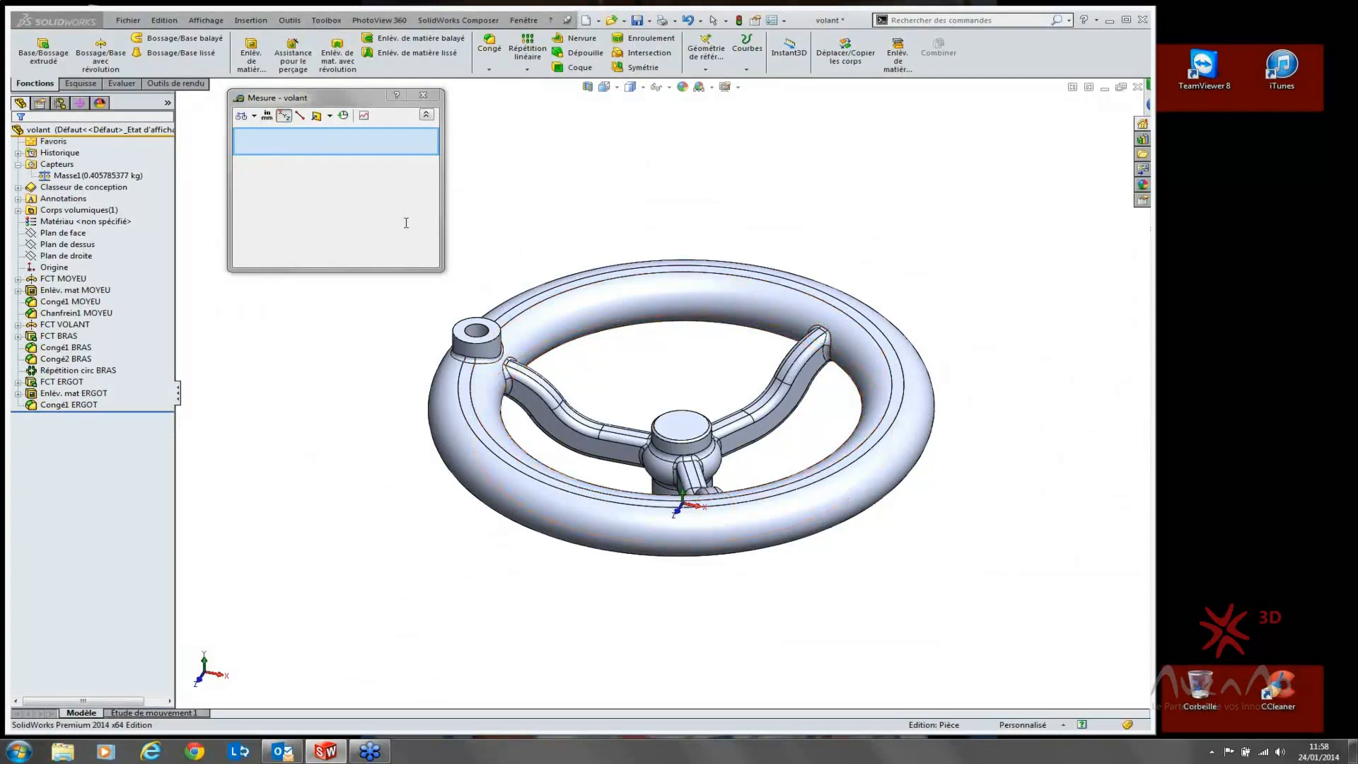
left_click(477, 330)
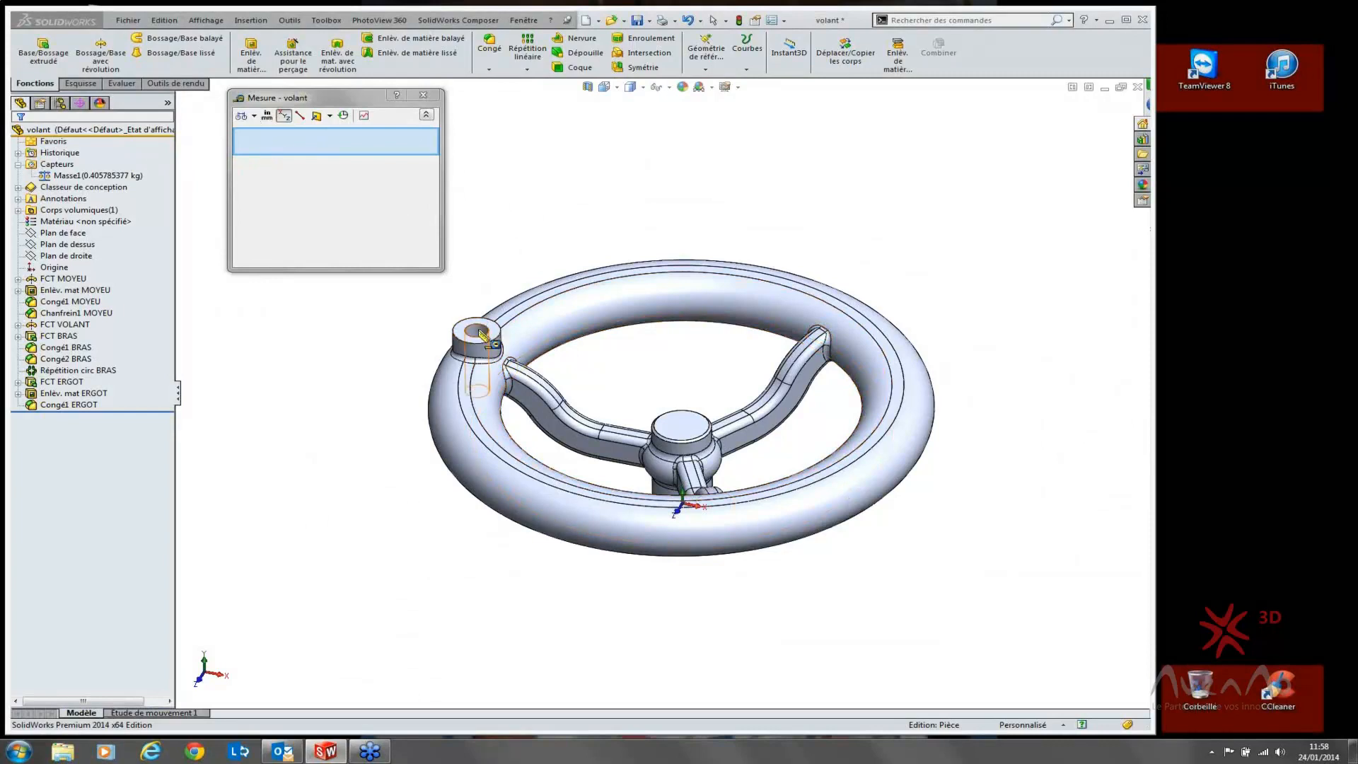
left_click(684, 435)
middle_click_drag(683, 435, 657, 360)
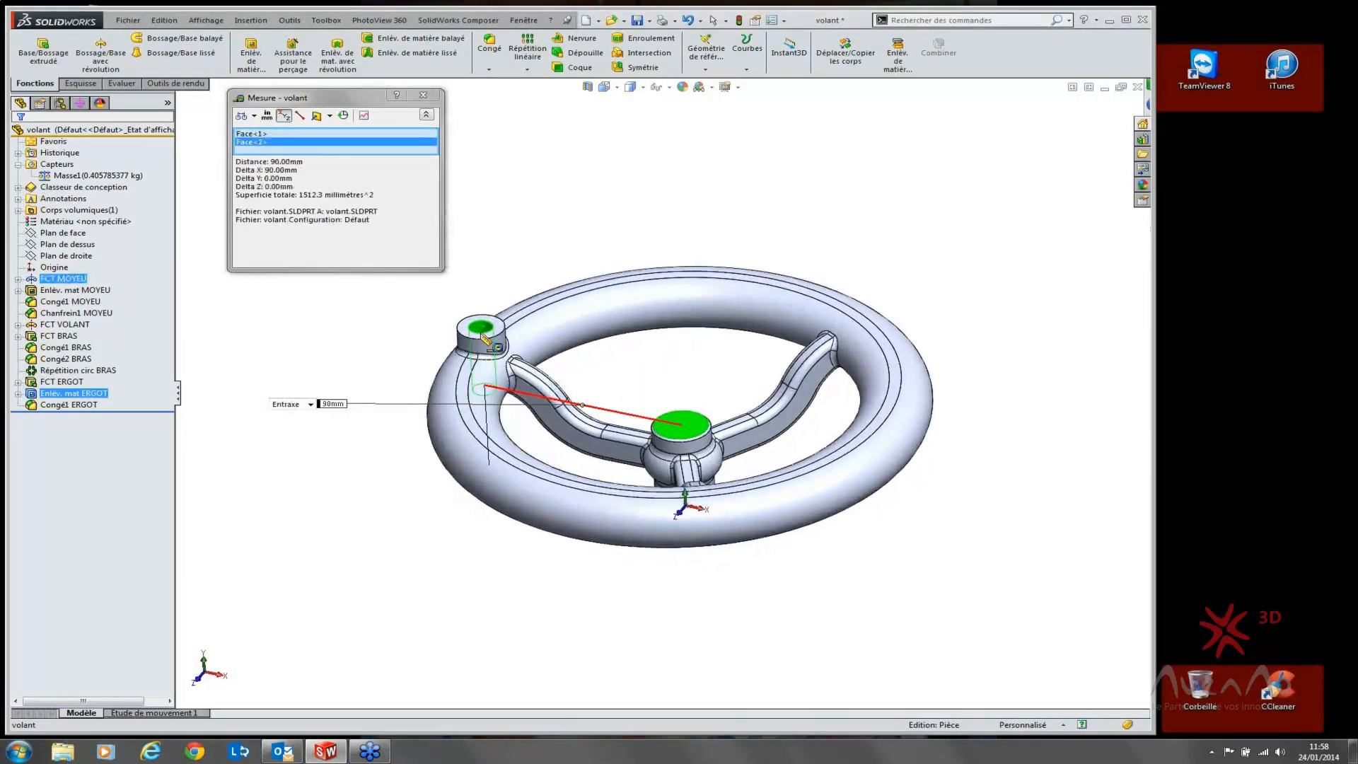
Step: Create a Distance sensor from the measurement with an alert when the value "est supérieur à" 100, and accept it
left_click(363, 117)
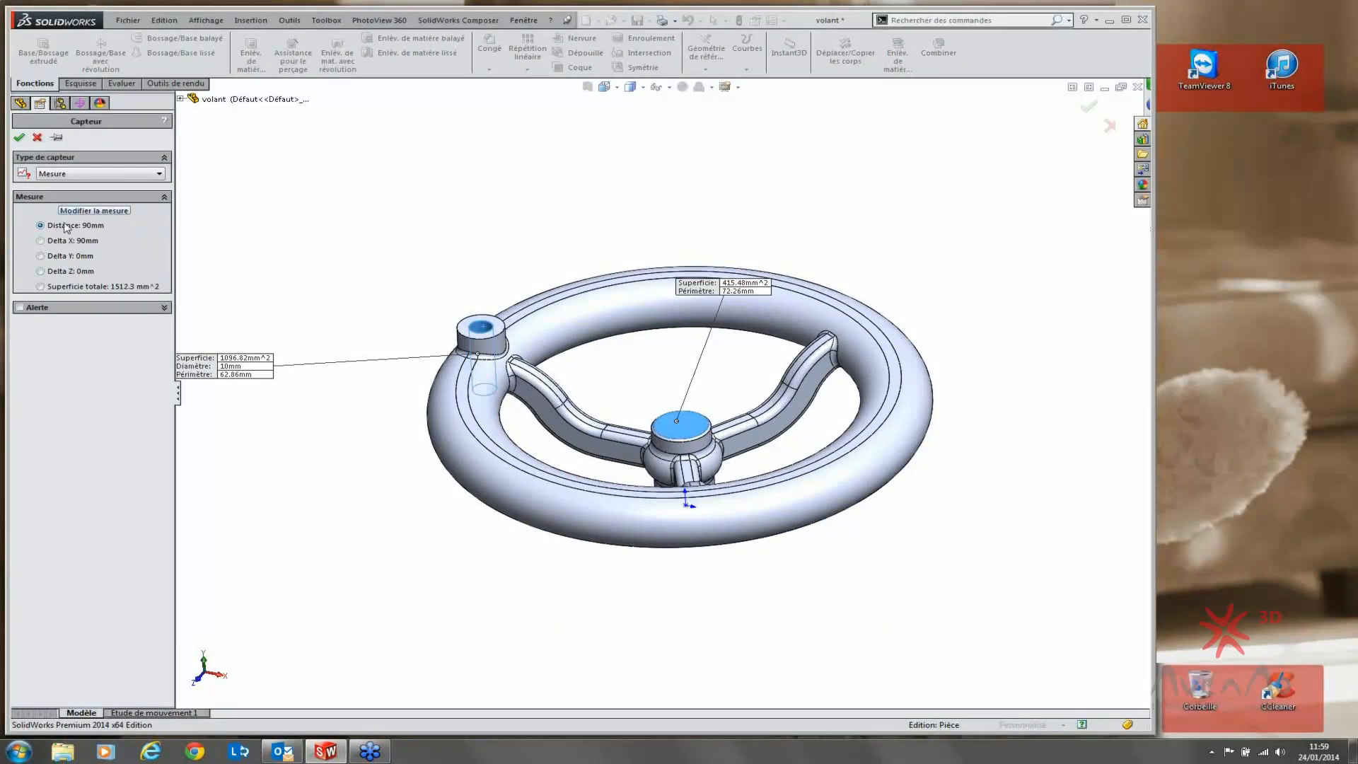
left_click(32, 309)
left_click(52, 356)
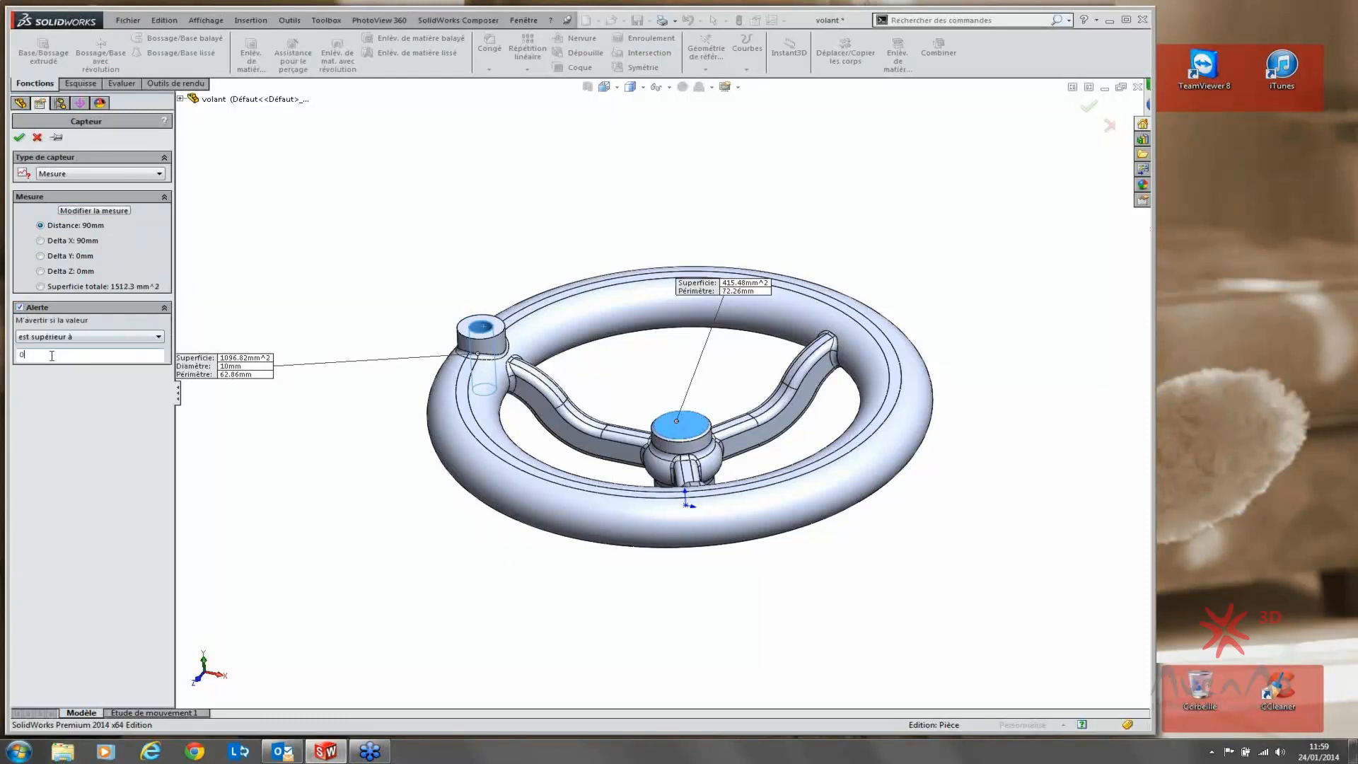
type("100")
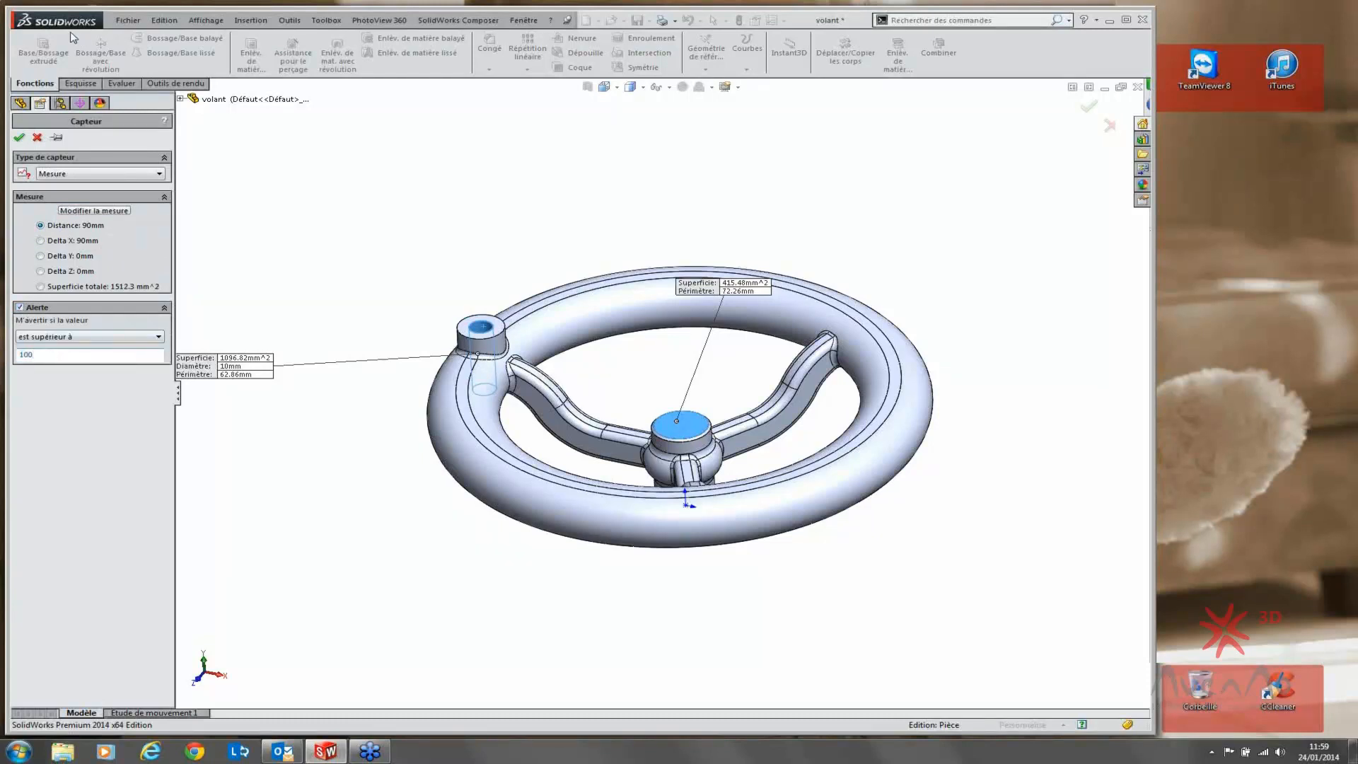
key("Return")
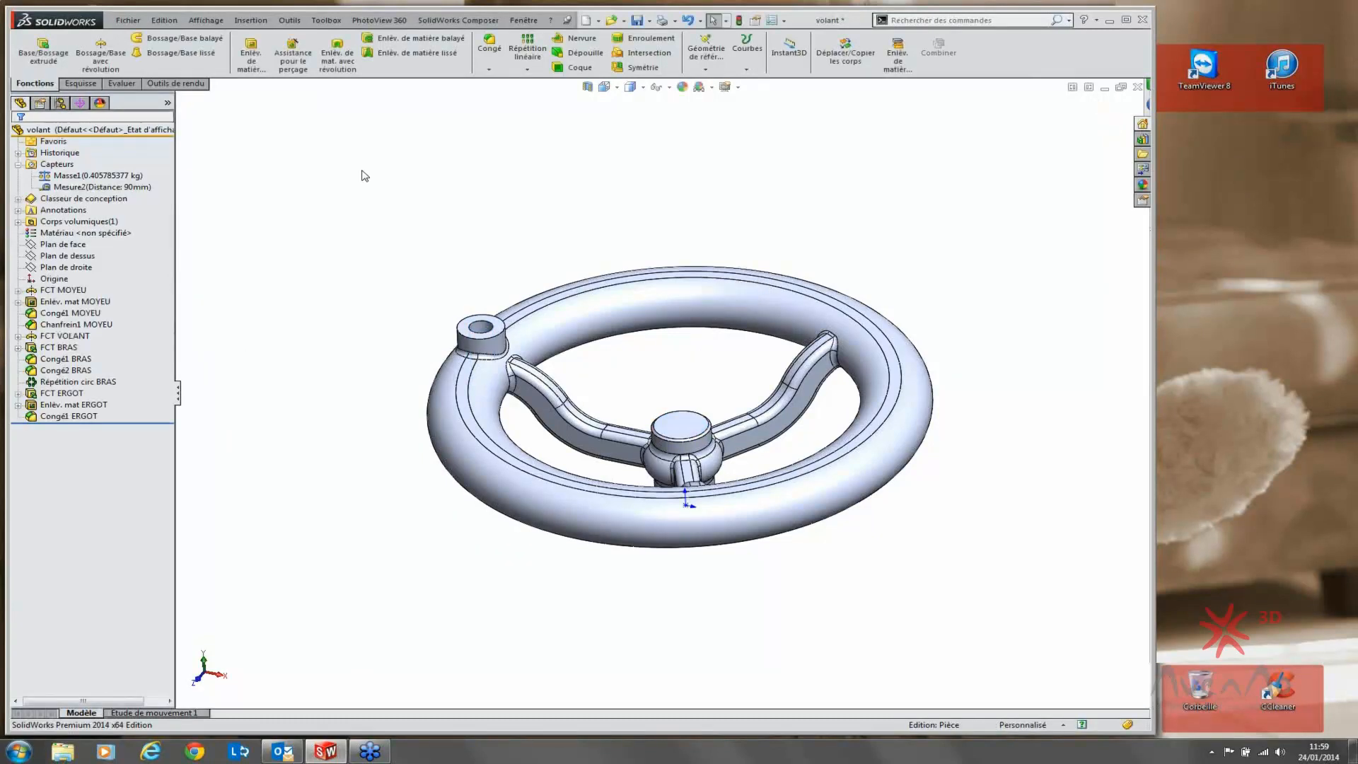
Step: Examine the new distance sensor in the Capteurs folder and collapse the folder
left_click(86, 186)
left_click(540, 193)
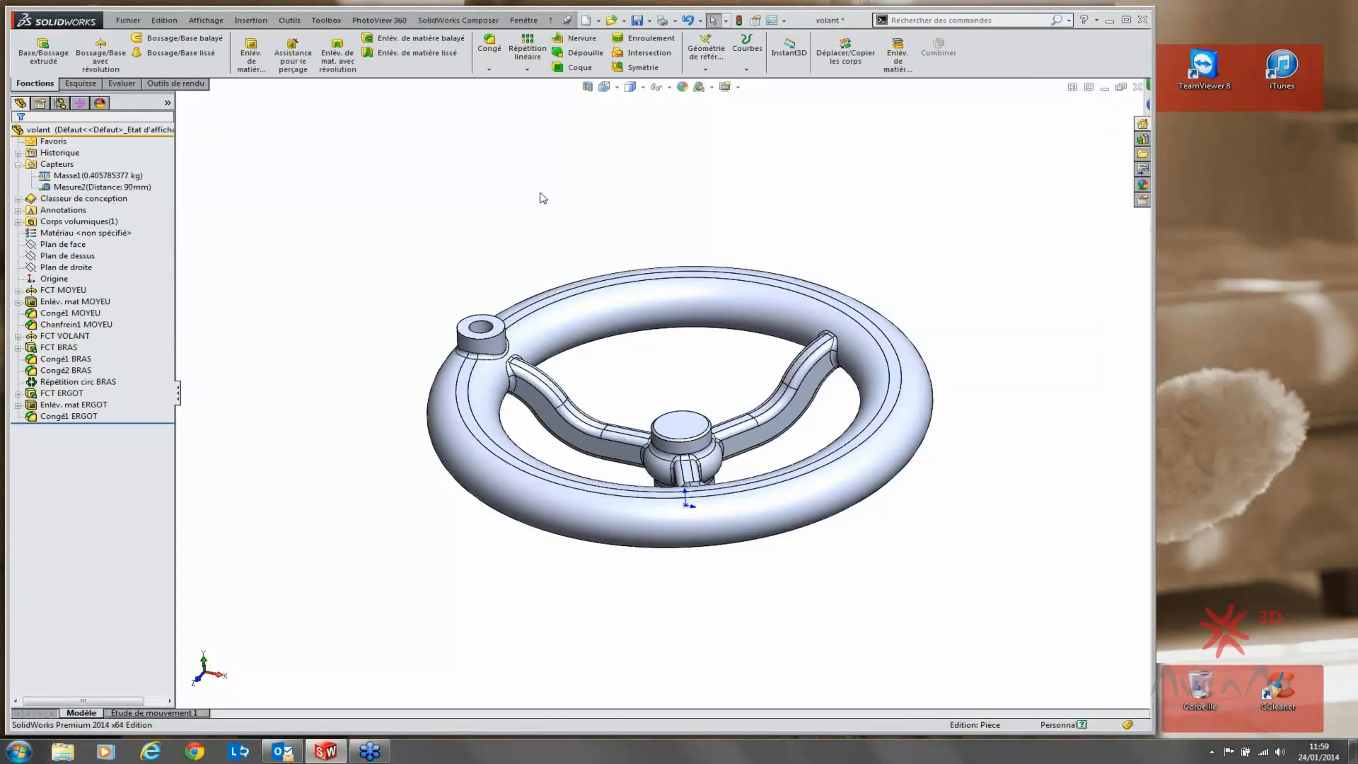
left_click(46, 165)
left_click(438, 183)
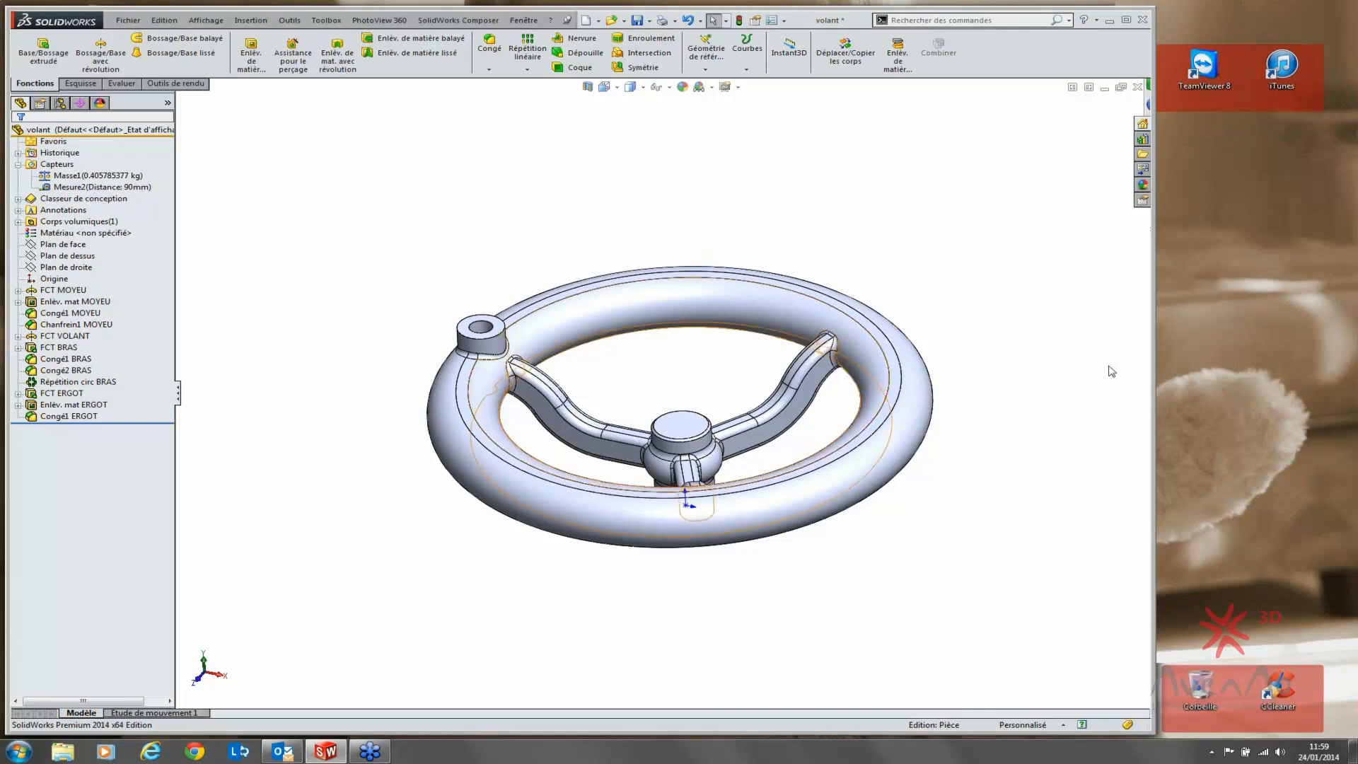
left_click(1351, 370)
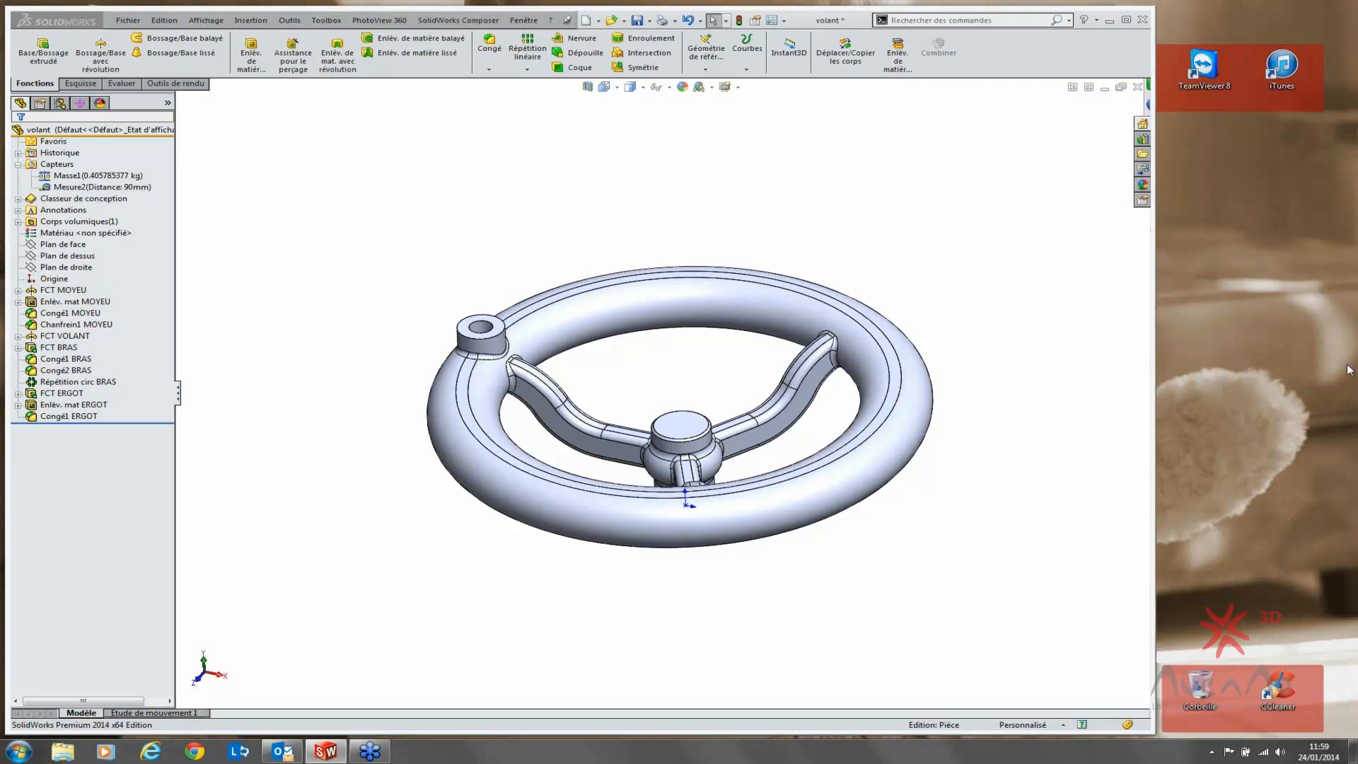
left_click(436, 255)
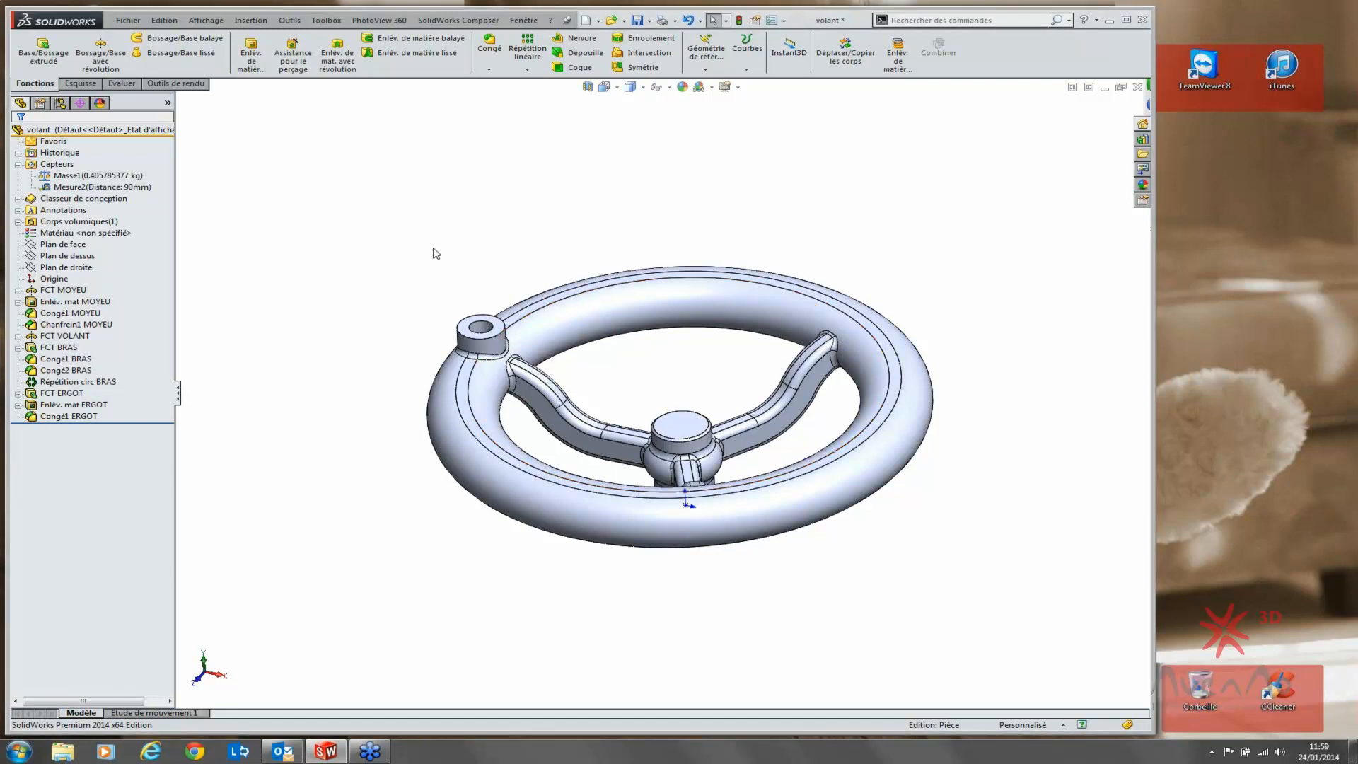
left_click(18, 164)
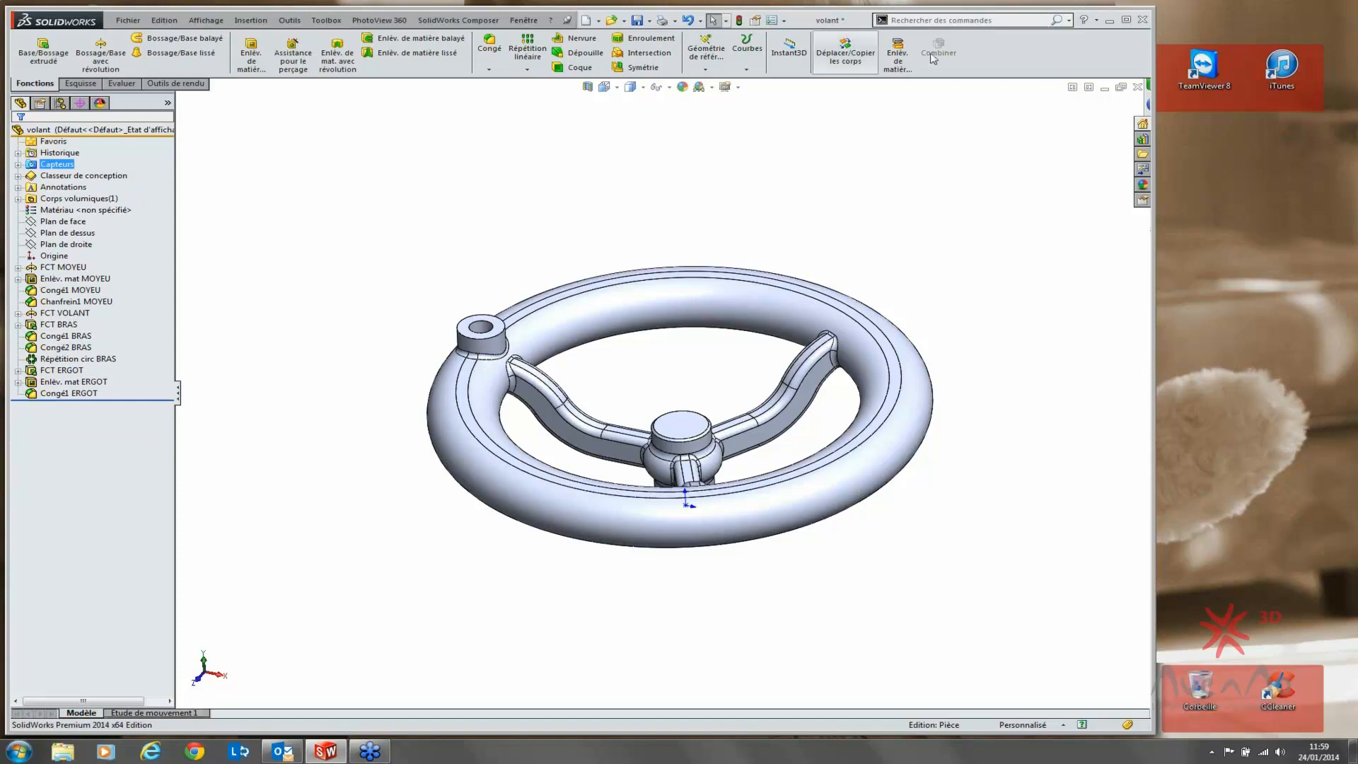
Step: Examine the show/hide settings for tree items in the FeatureManager system options, and accept the options
left_click(772, 20)
left_click(311, 279)
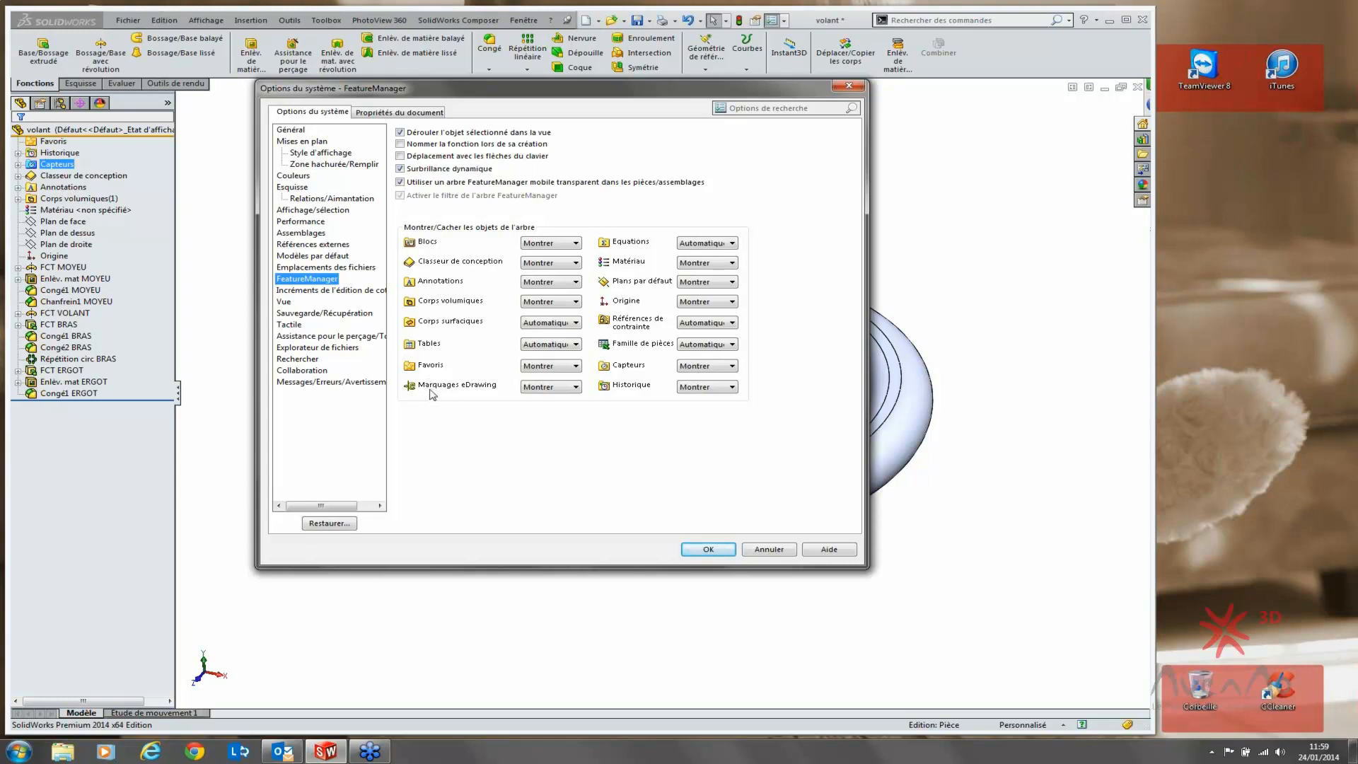
left_click(701, 552)
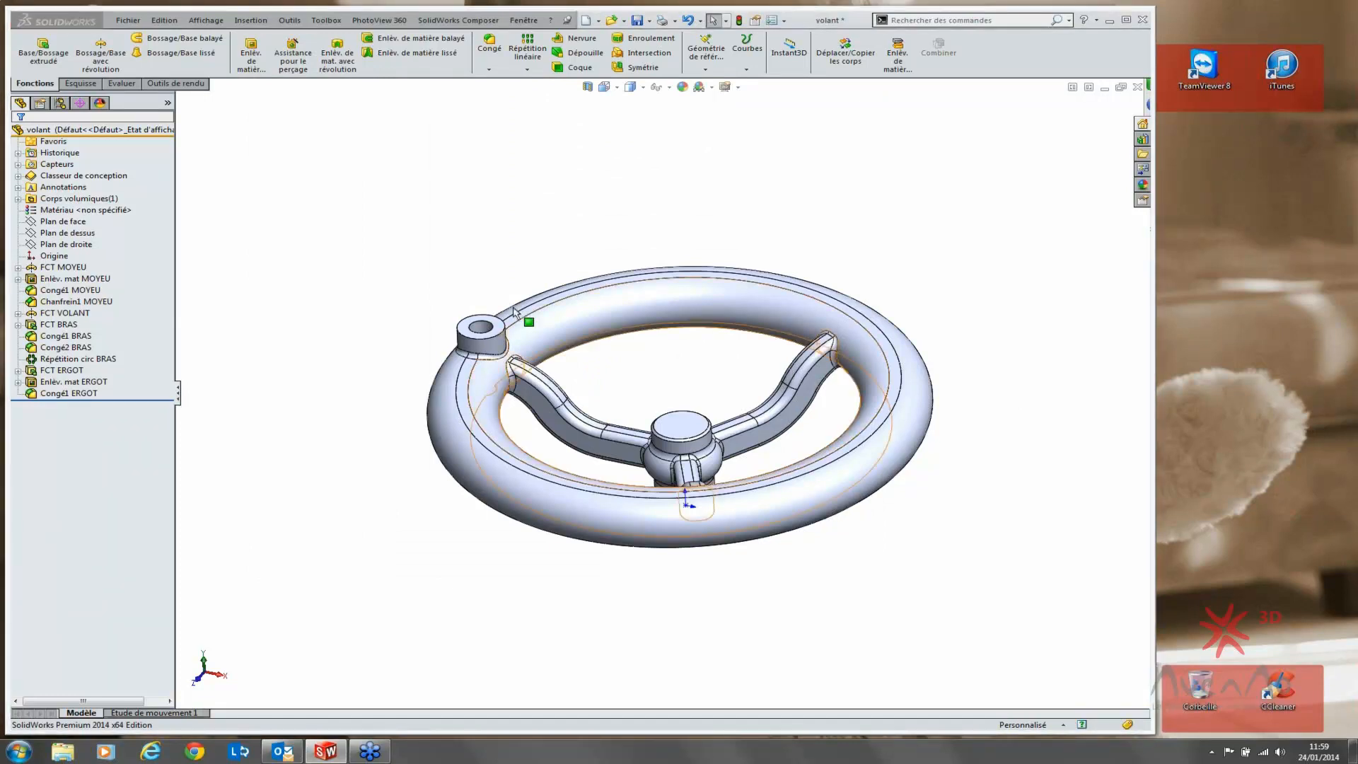
left_click(395, 215)
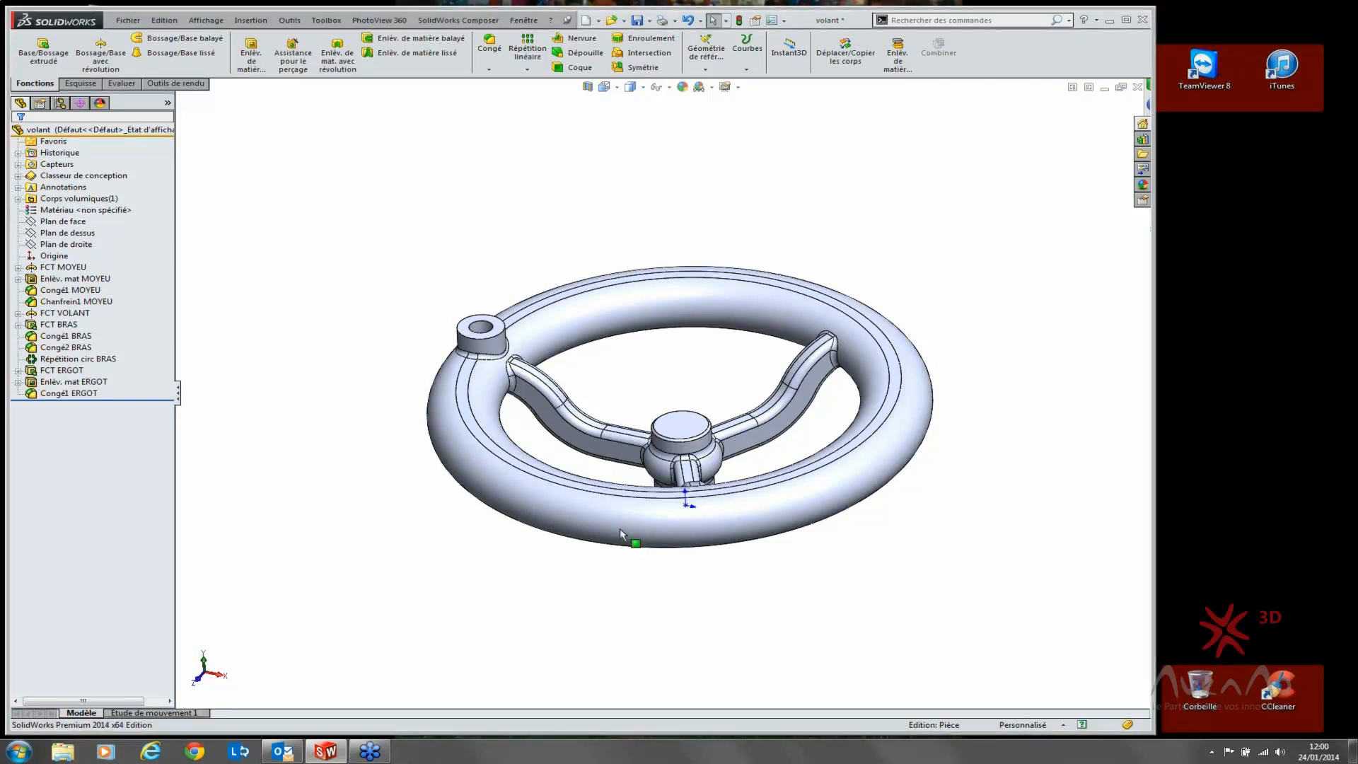
scroll(734, 404, "down", 1)
middle_click_drag(737, 396, 746, 440)
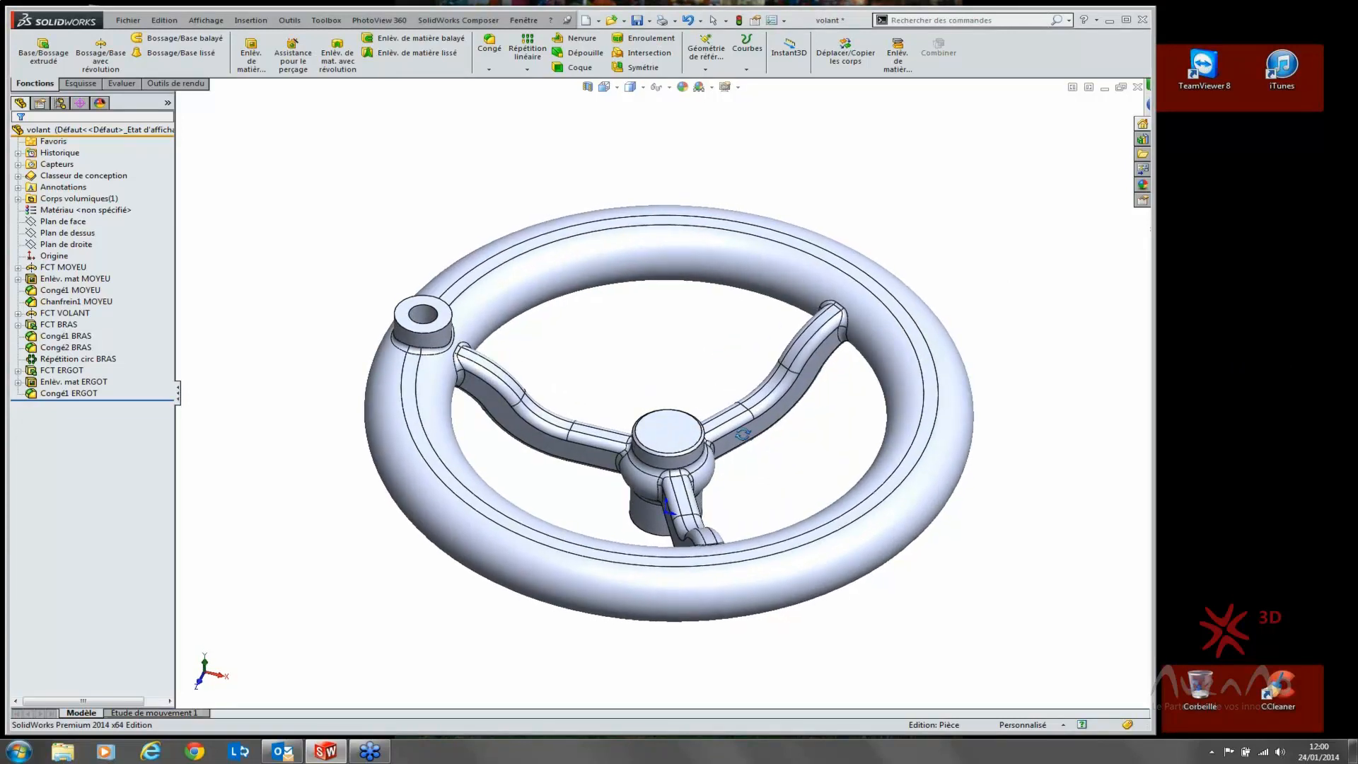
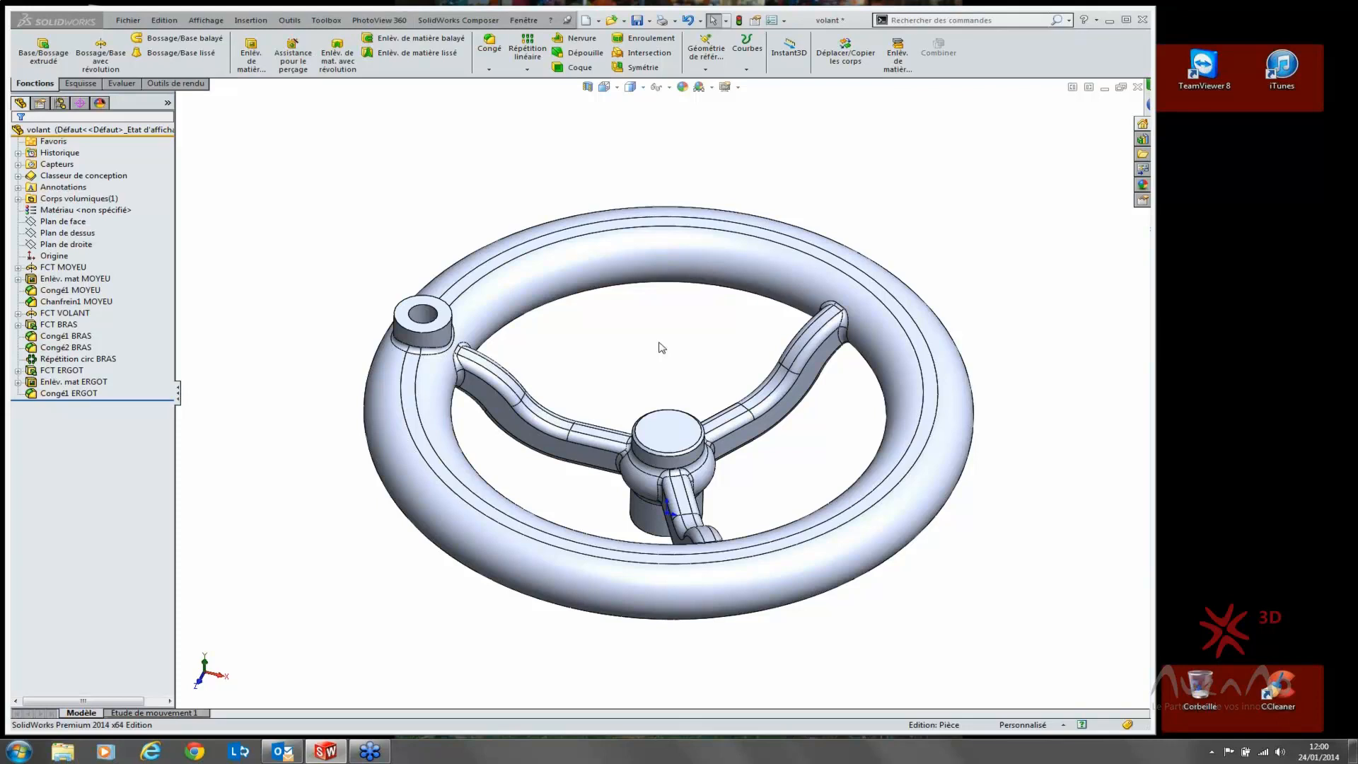
Step: Open the feature statistics of the wheel part and enlarge the window until the whole feature list fits
left_click(661, 347)
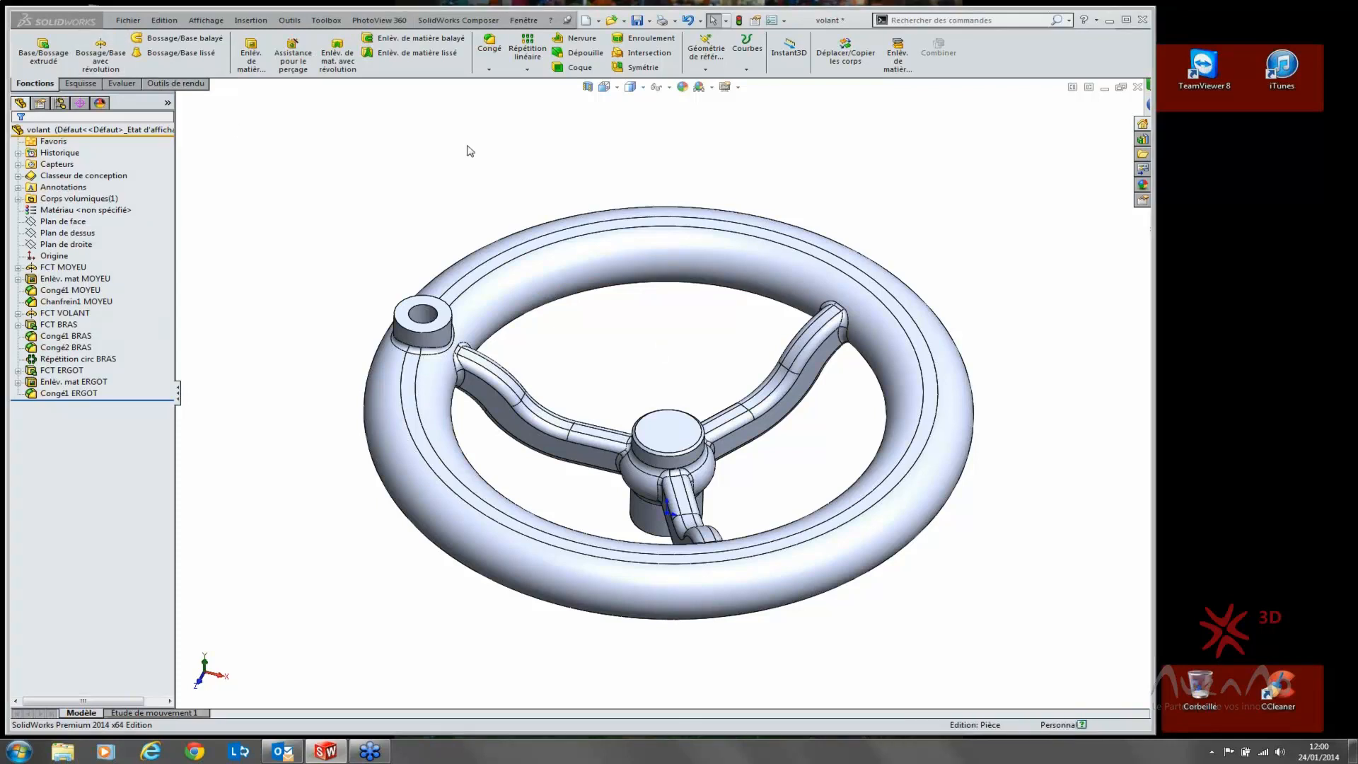
key("s")
left_click(547, 158)
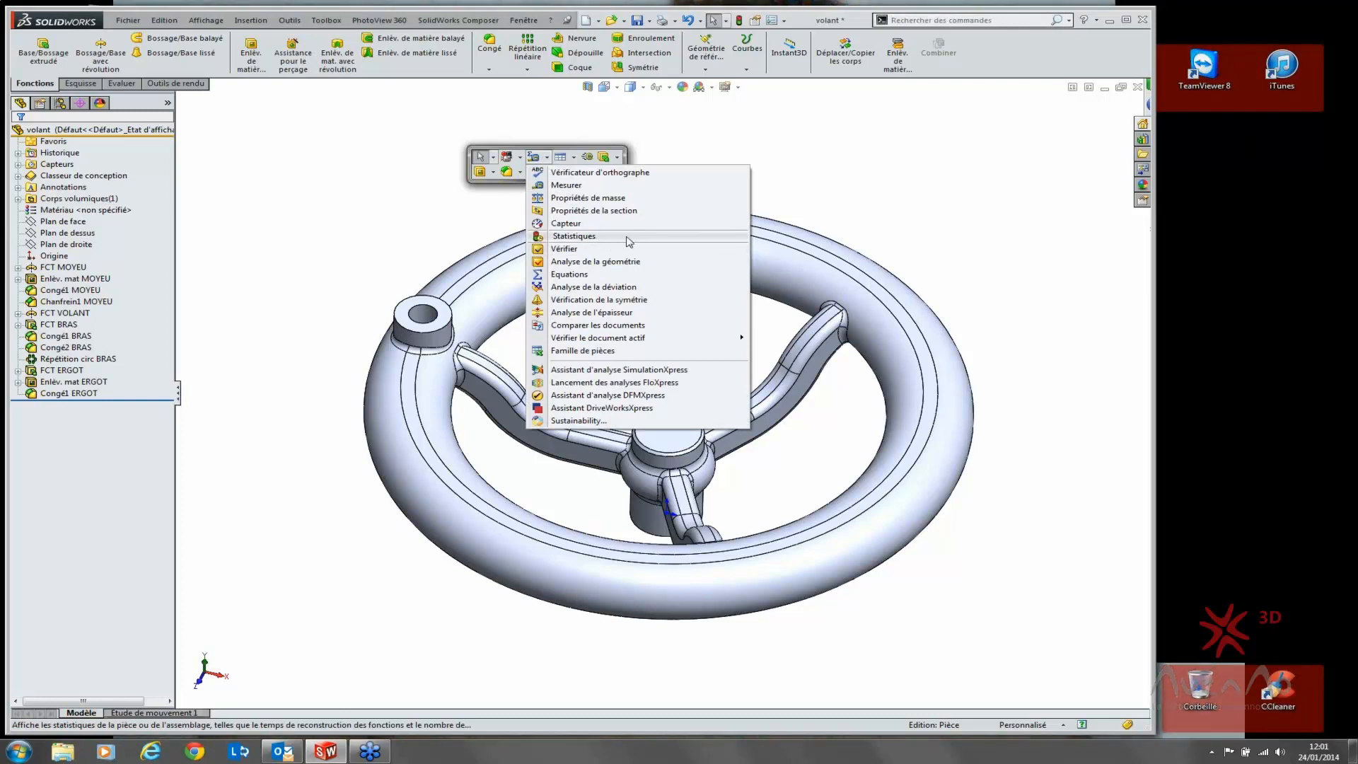
left_click(408, 216)
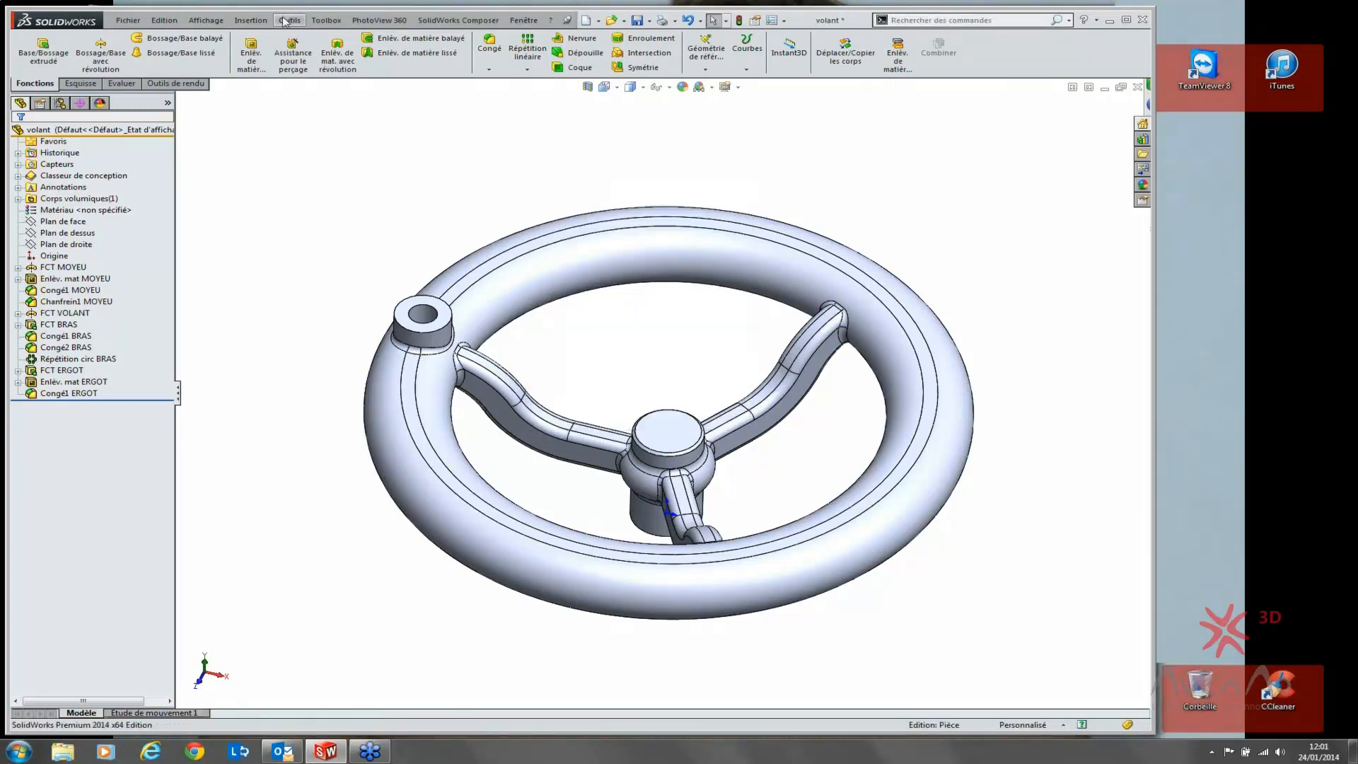
left_click(289, 20)
left_click(341, 471)
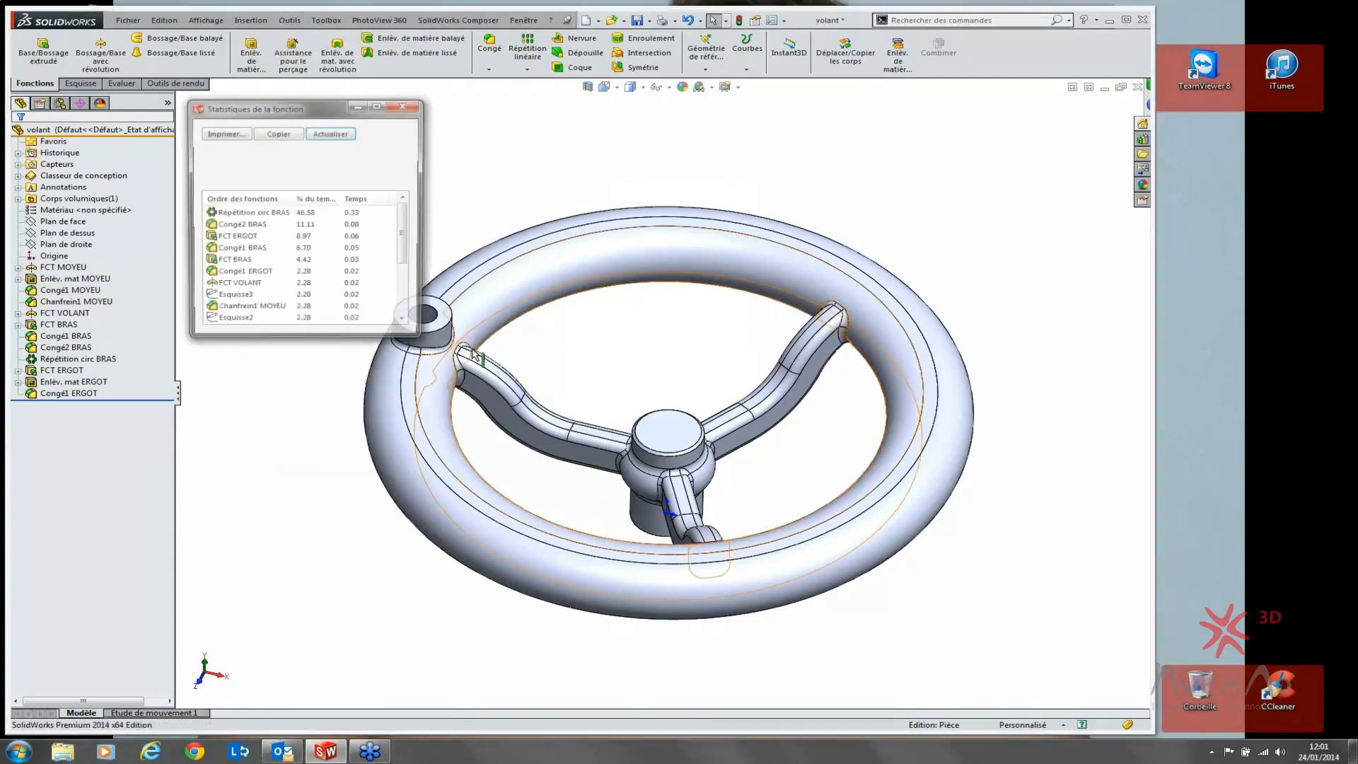
left_click_drag(383, 340, 383, 479)
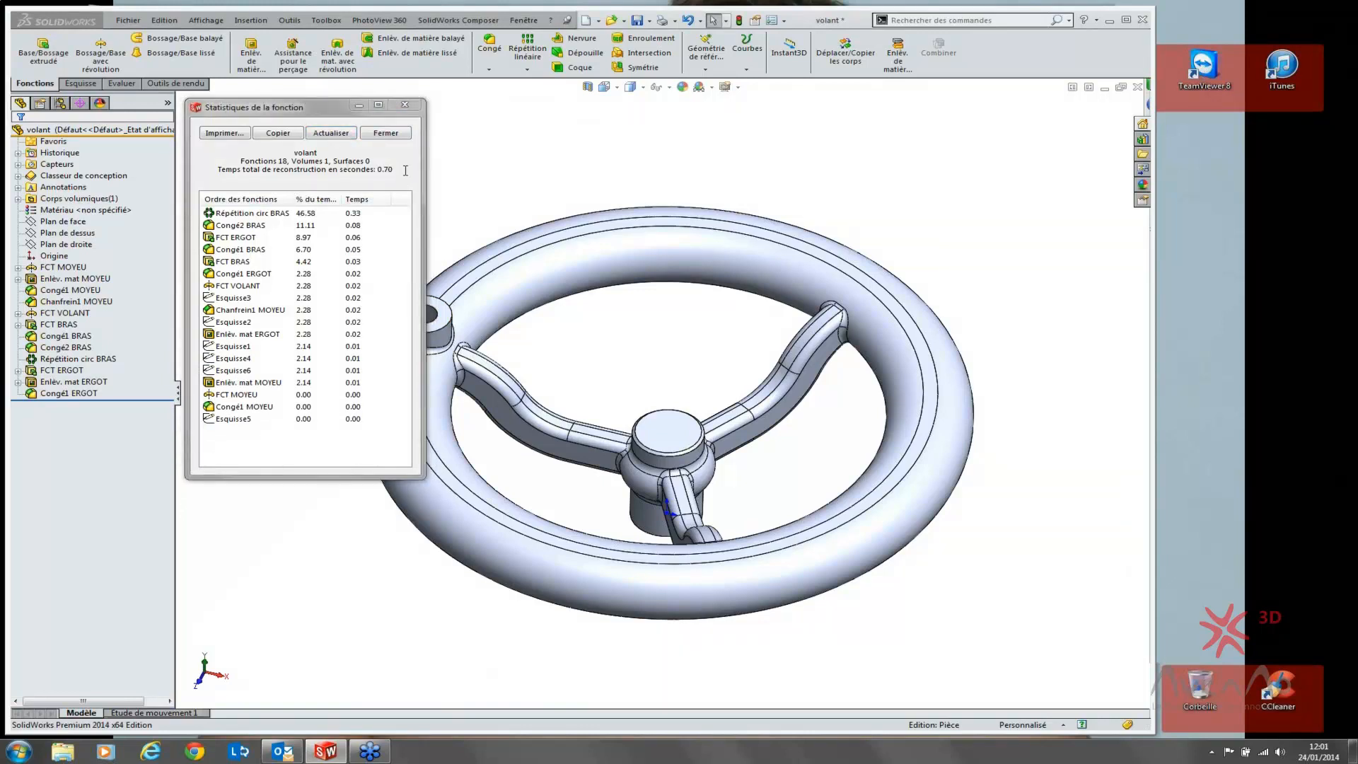
Step: Examine the total rebuild time and the share taken by Répétition circ BRAS, and close the statistics
mouse_move(406, 170)
left_mouse_down()
mouse_move(325, 171)
mouse_move(378, 172)
left_mouse_up()
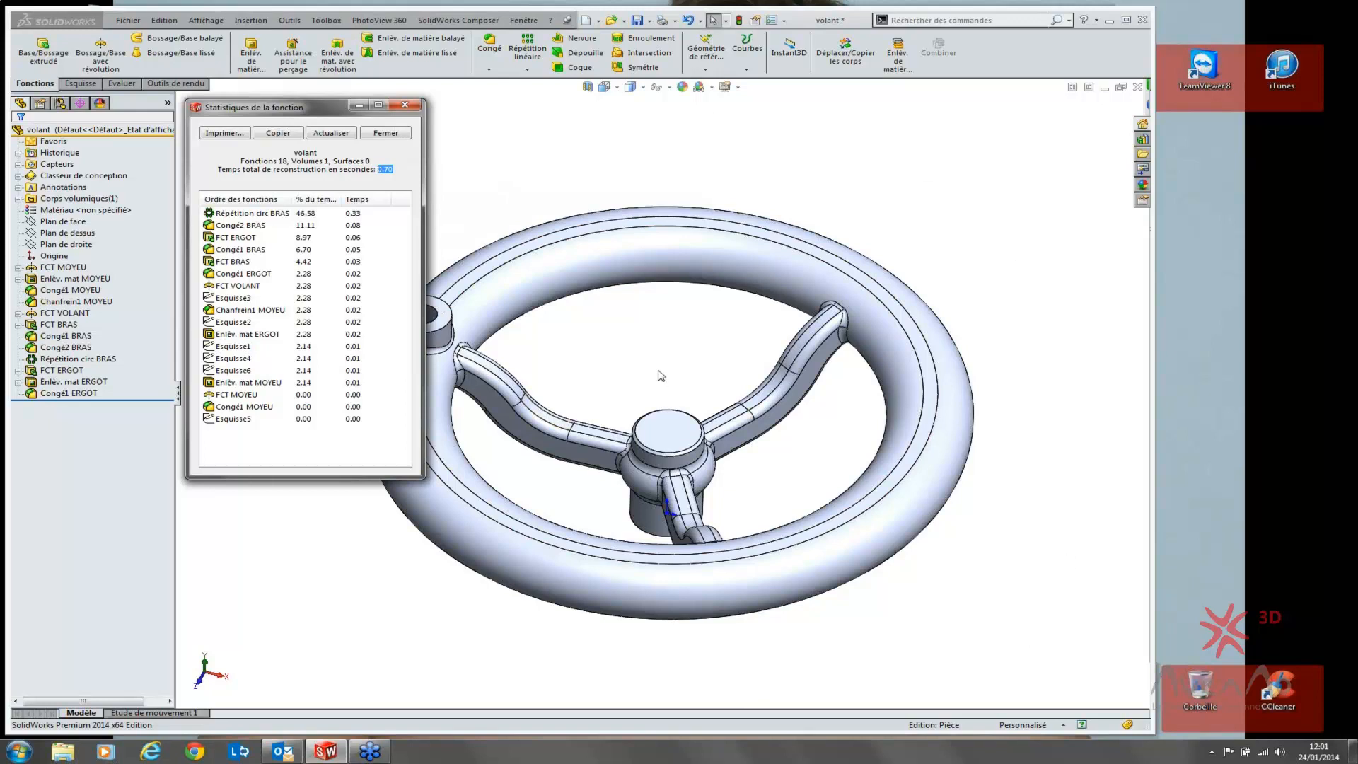
left_click(247, 418)
left_click(256, 213)
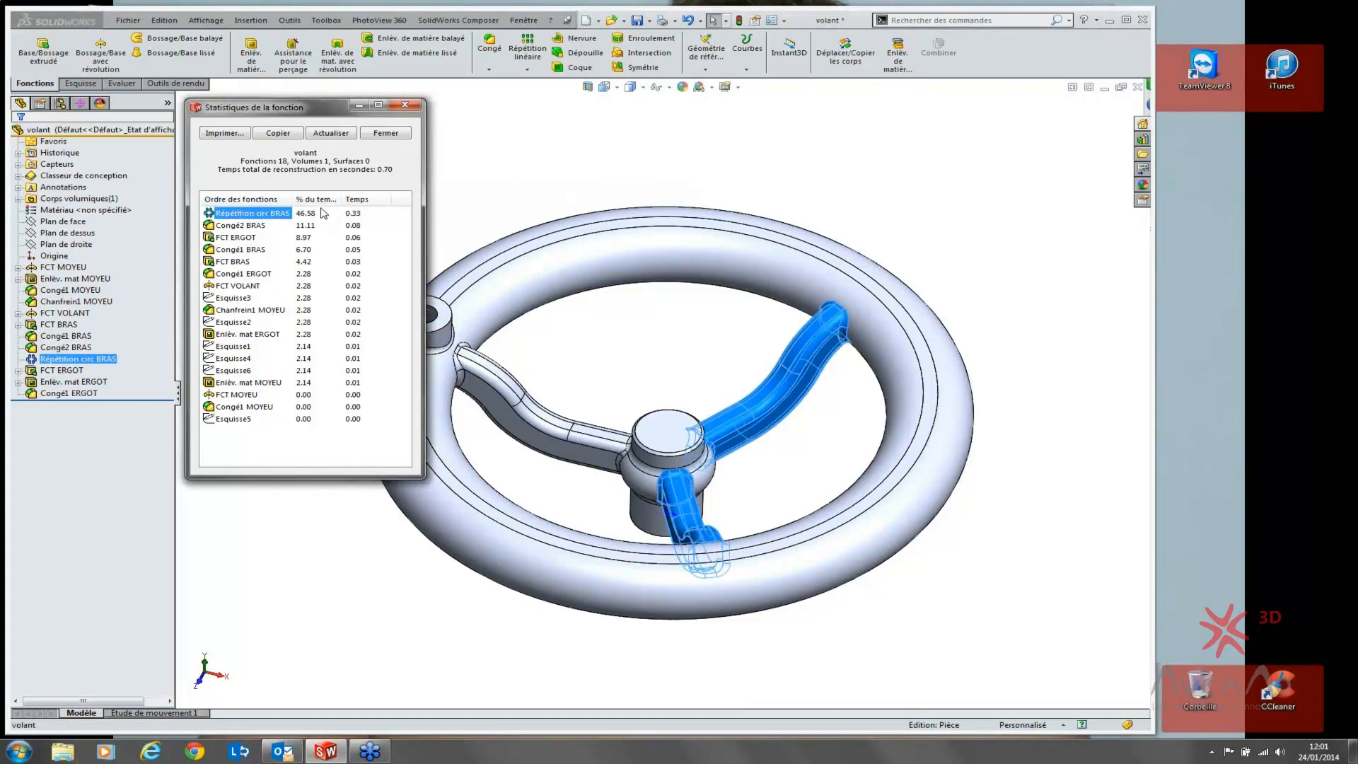
left_click(386, 133)
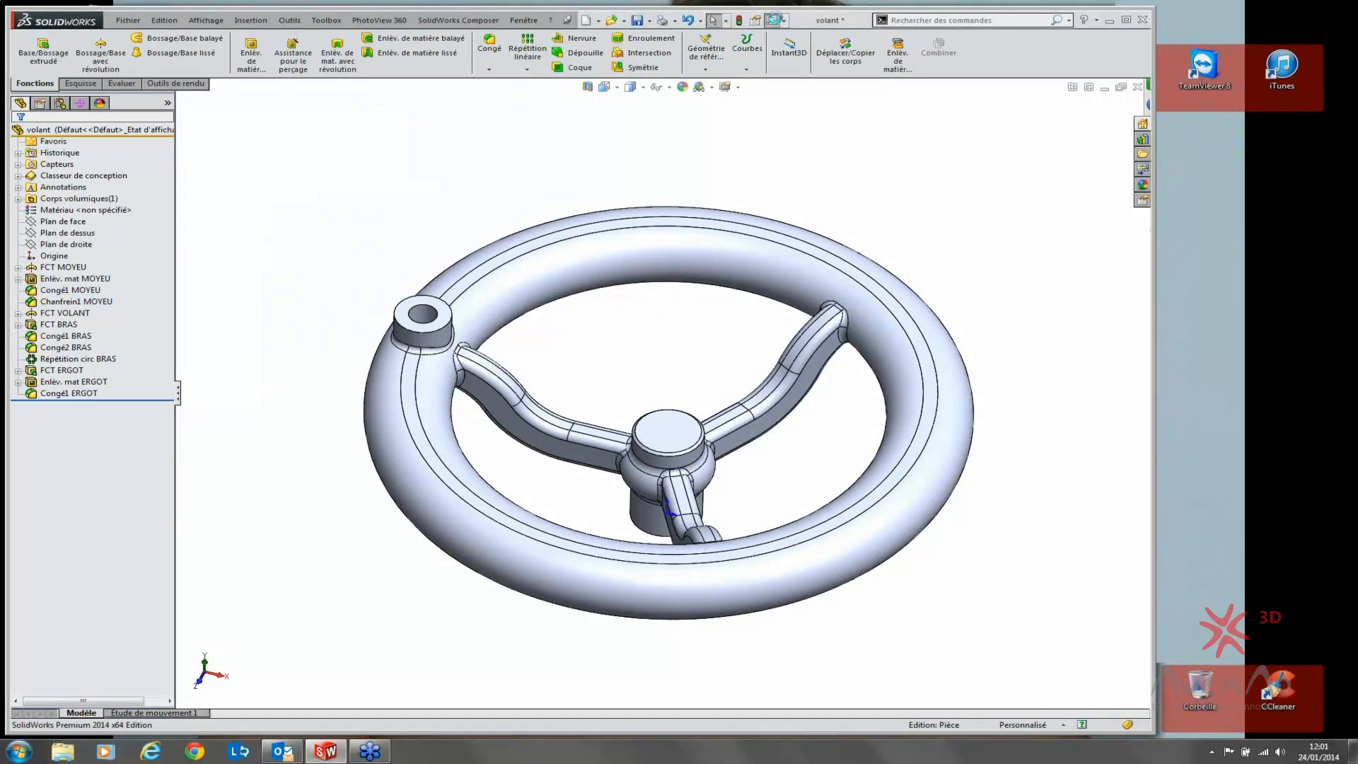
Step: Check the freeze bar option in the general system options and freeze all features through Congé1 ERGOT
left_click(773, 20)
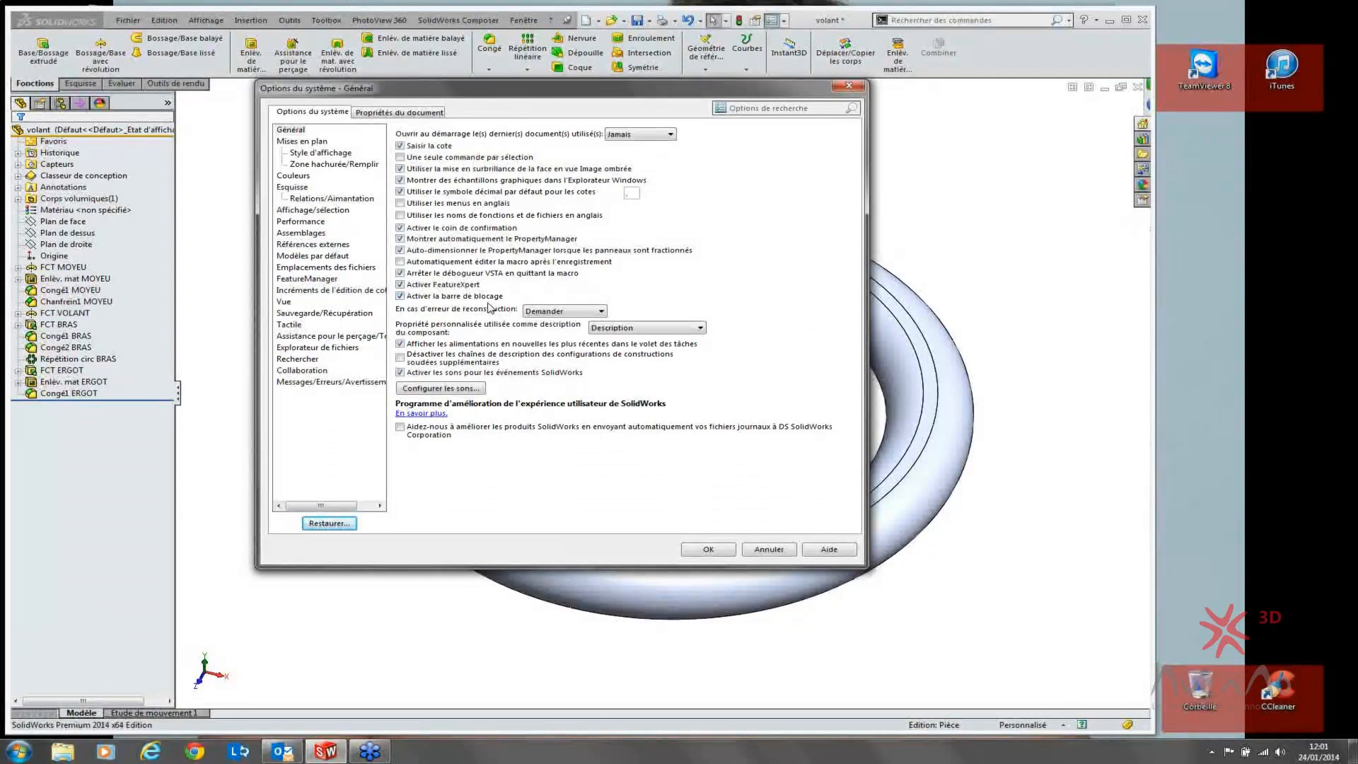
left_click(718, 550)
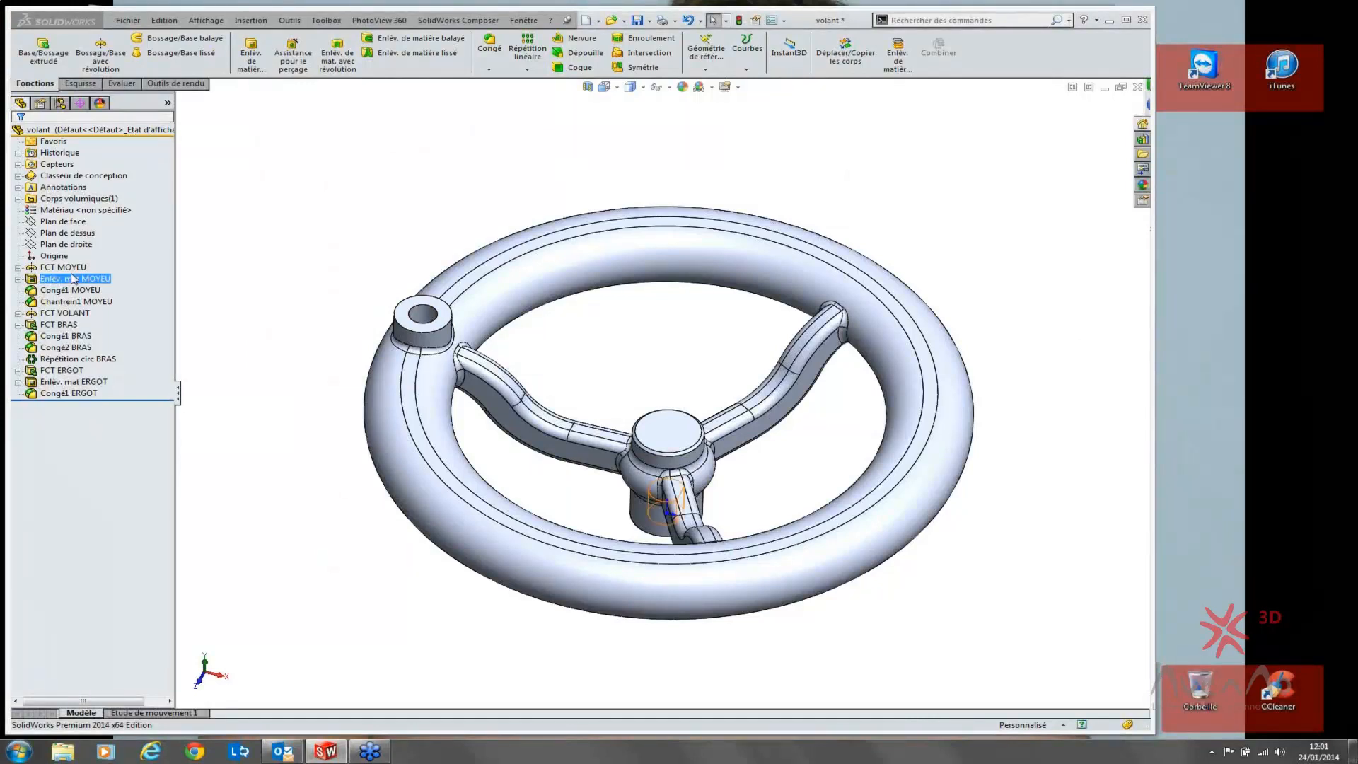
left_click(65, 380)
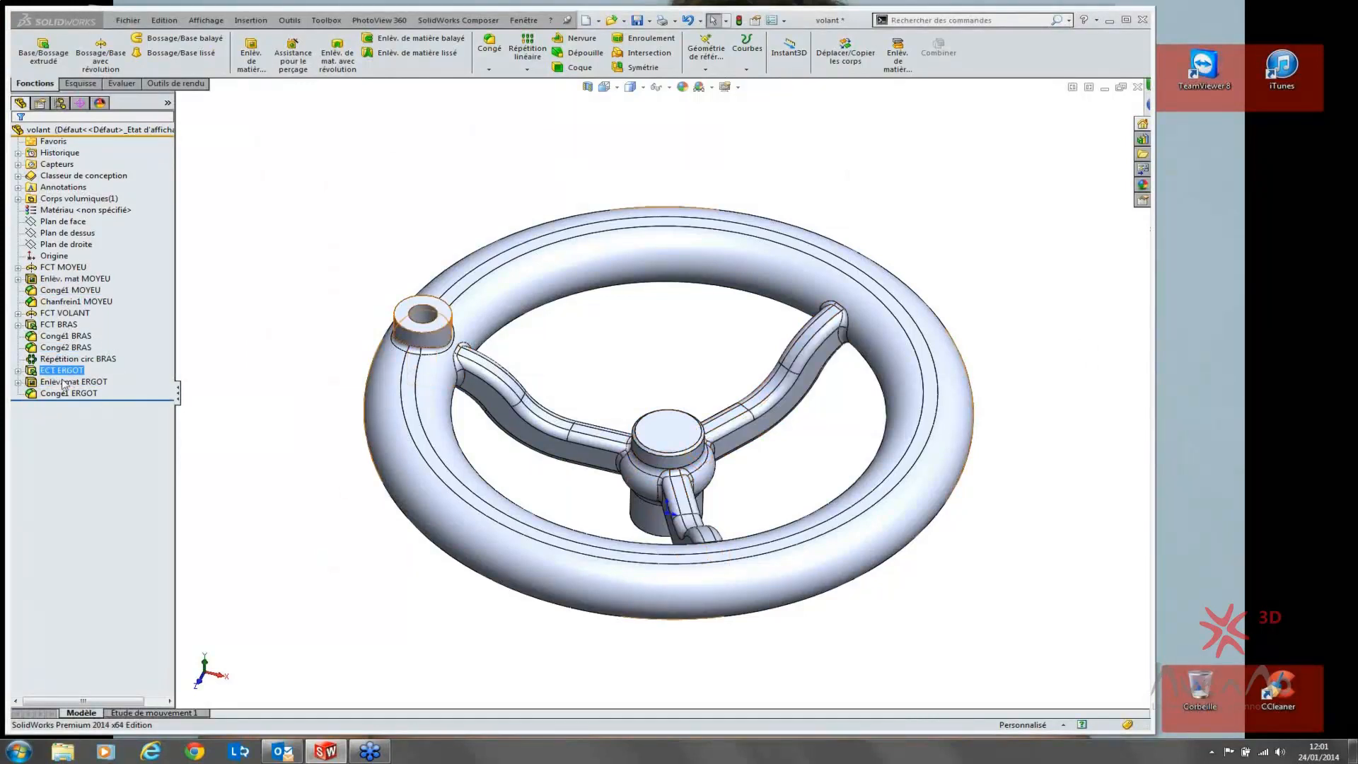
right_click(64, 394)
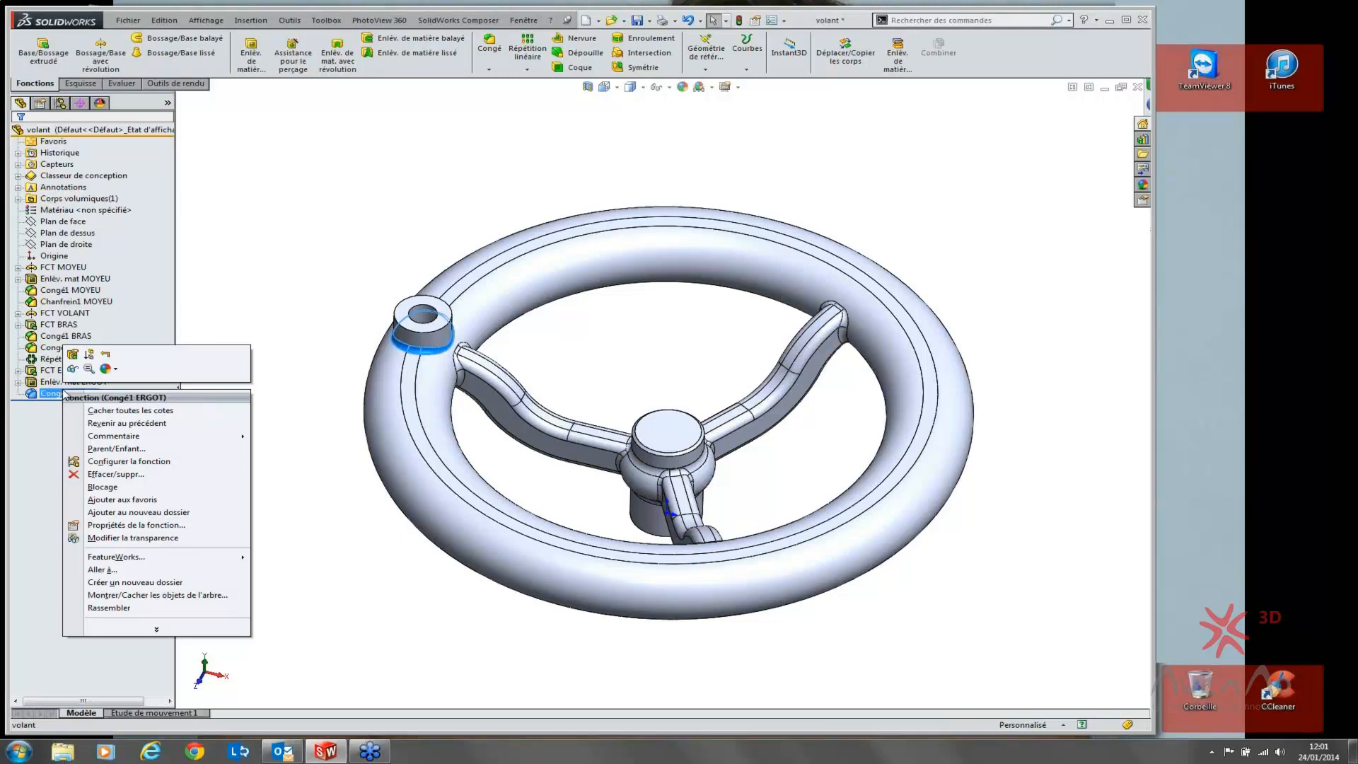
left_click(104, 488)
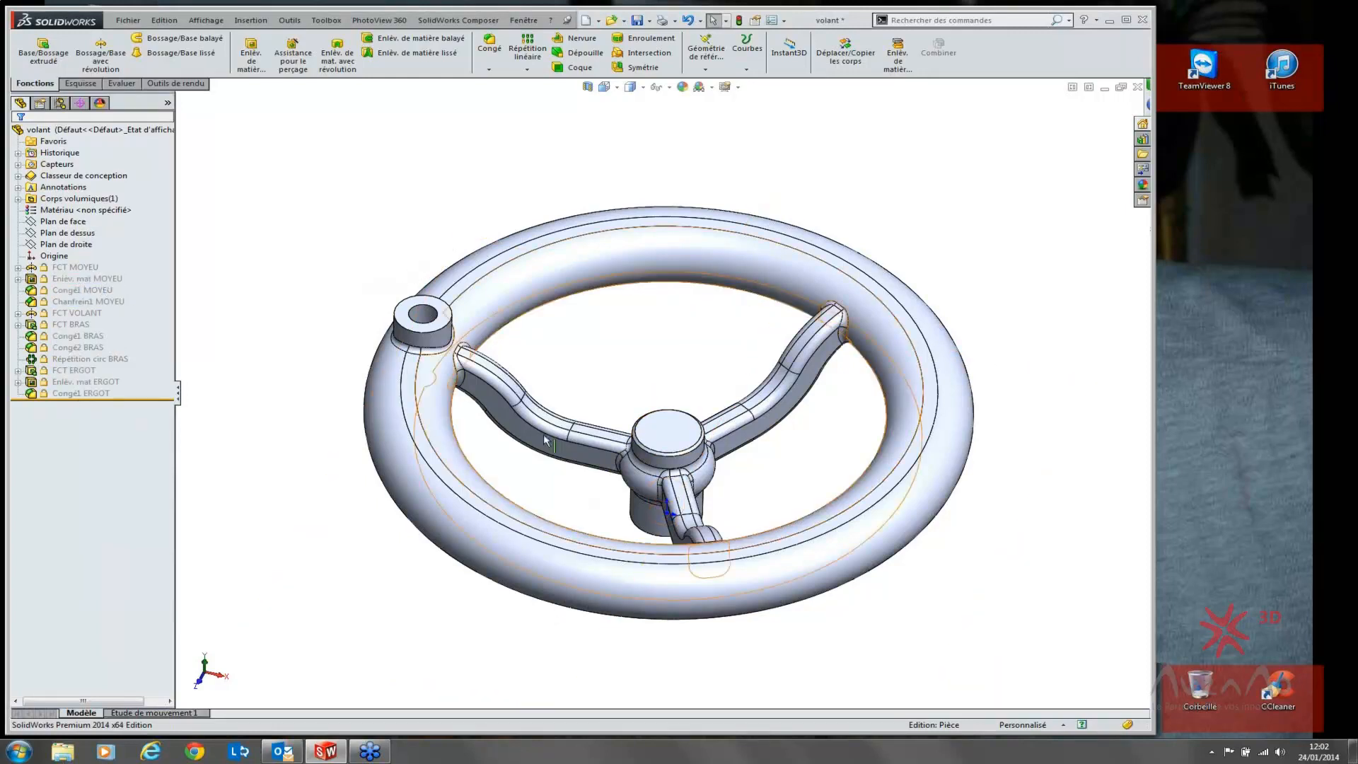
Step: Try to edit the rim dimension of the frozen FCT VOLANT feature
left_click(427, 399)
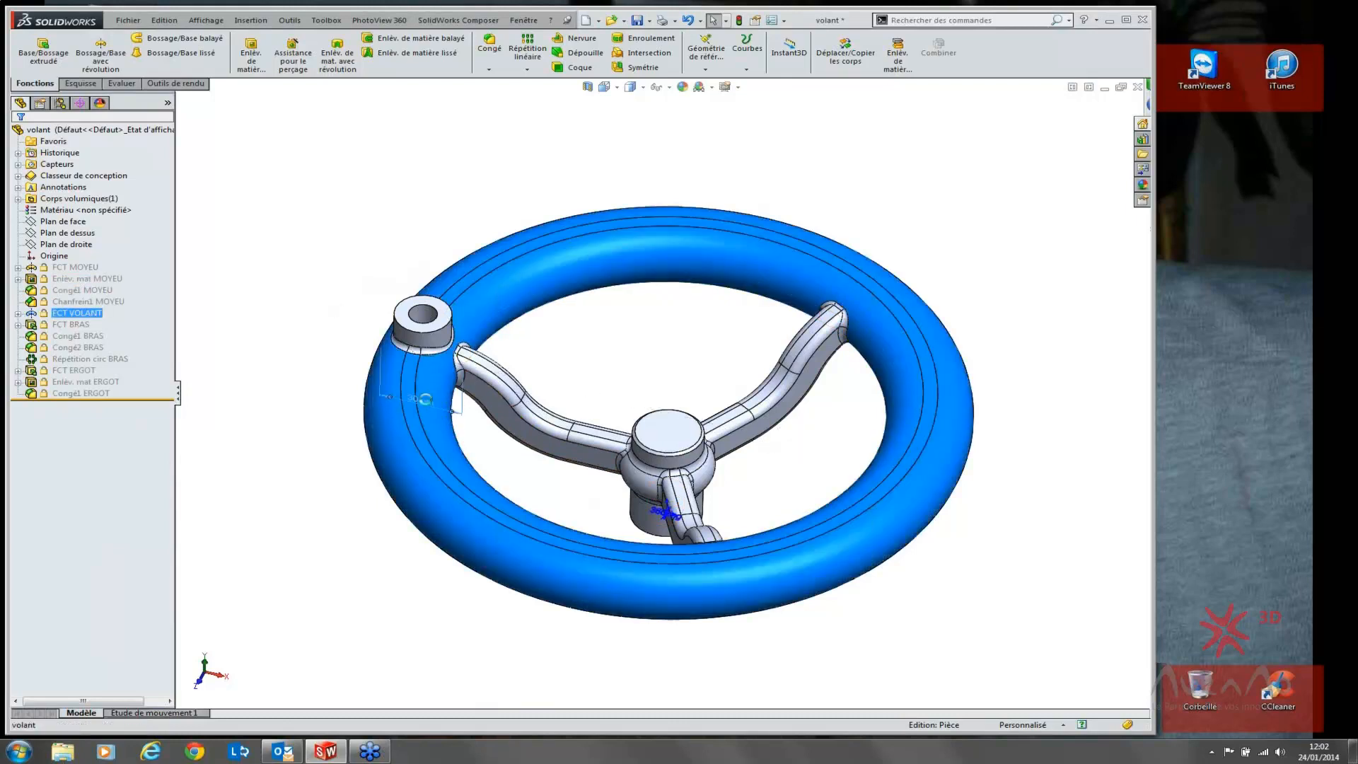
double_click(424, 398)
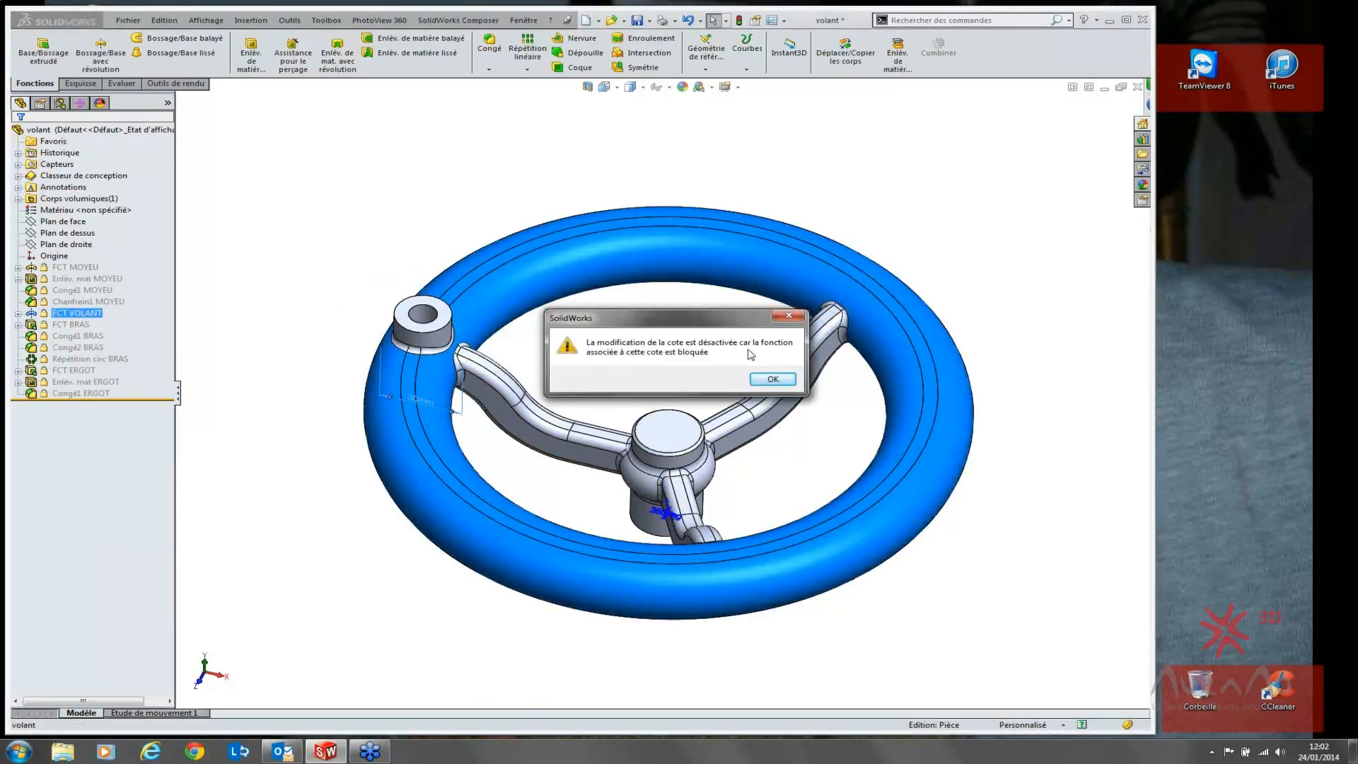
left_click(770, 379)
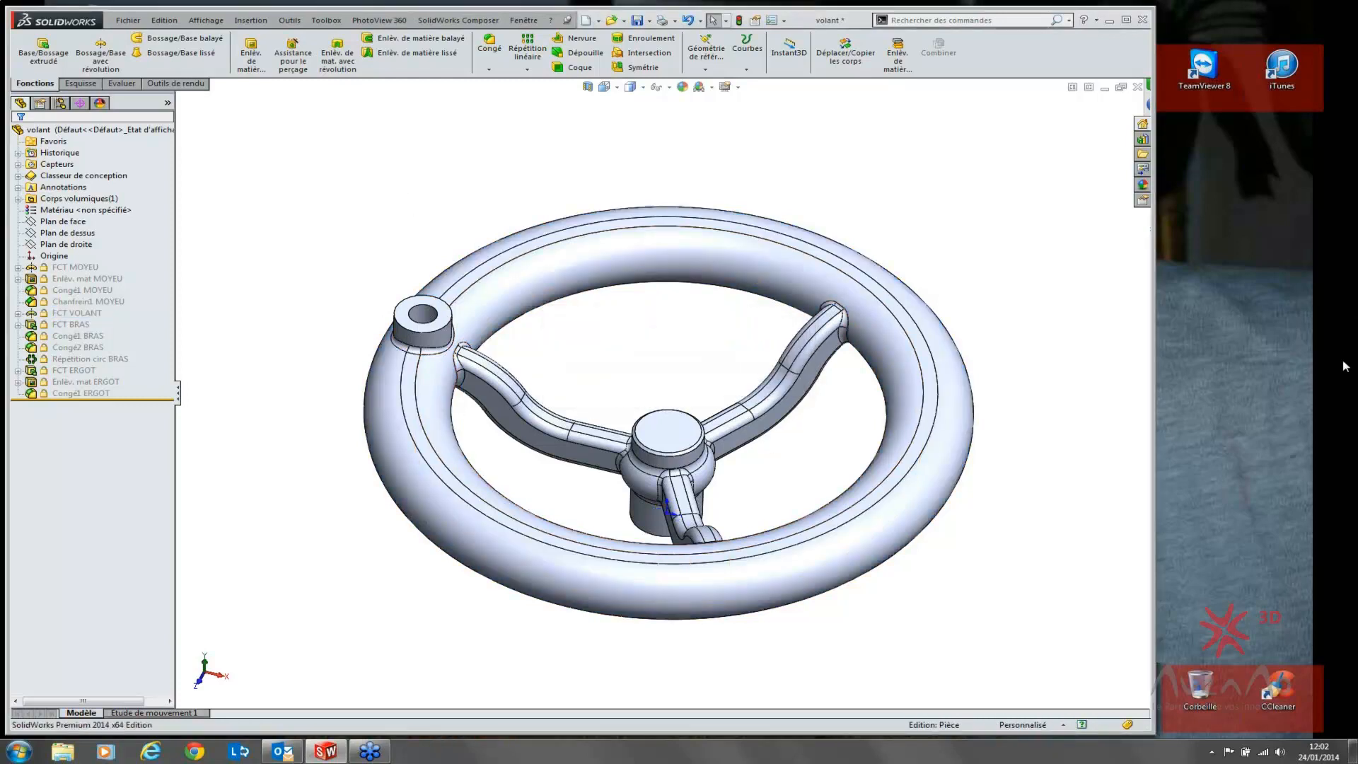
left_click(1346, 370)
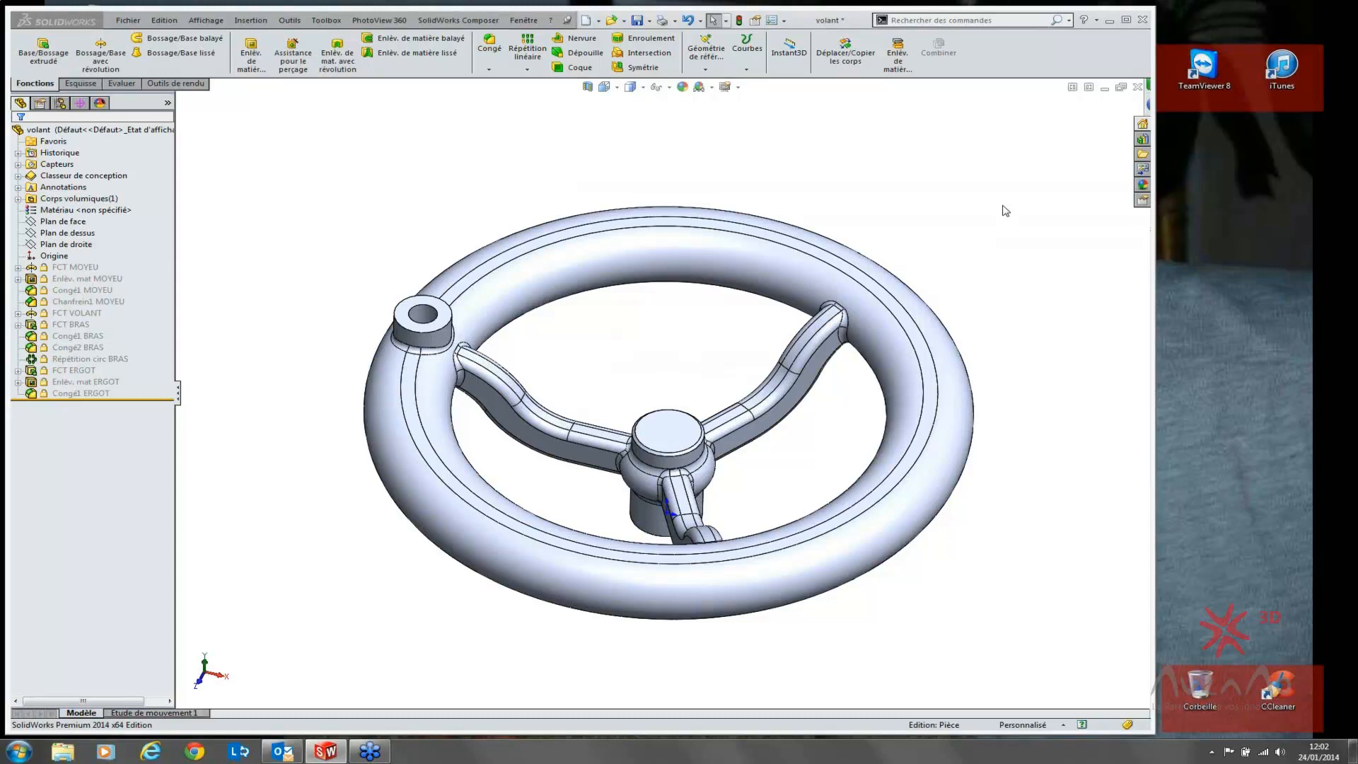
Step: Reopen the feature statistics to check the total rebuild time with the features frozen, and close them
left_click(494, 133)
key("s")
left_click(572, 145)
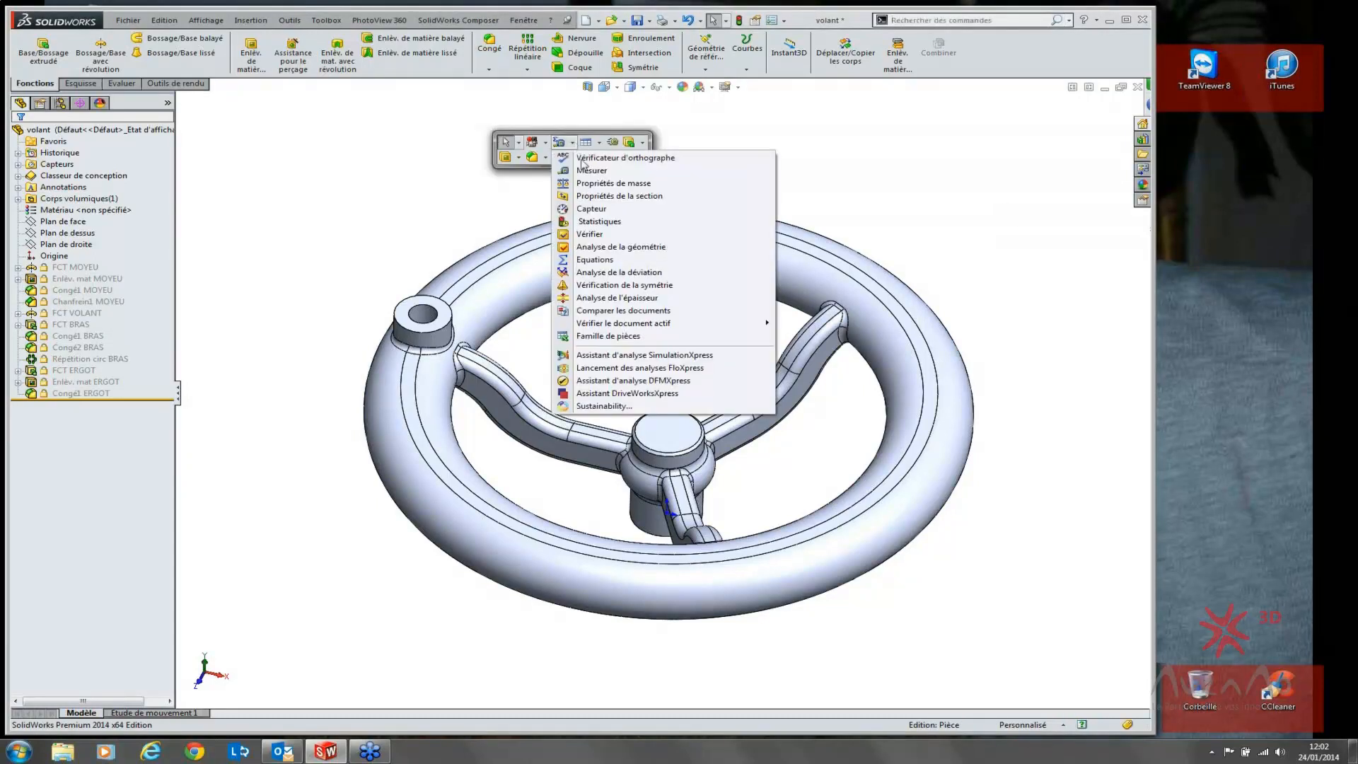
left_click(608, 223)
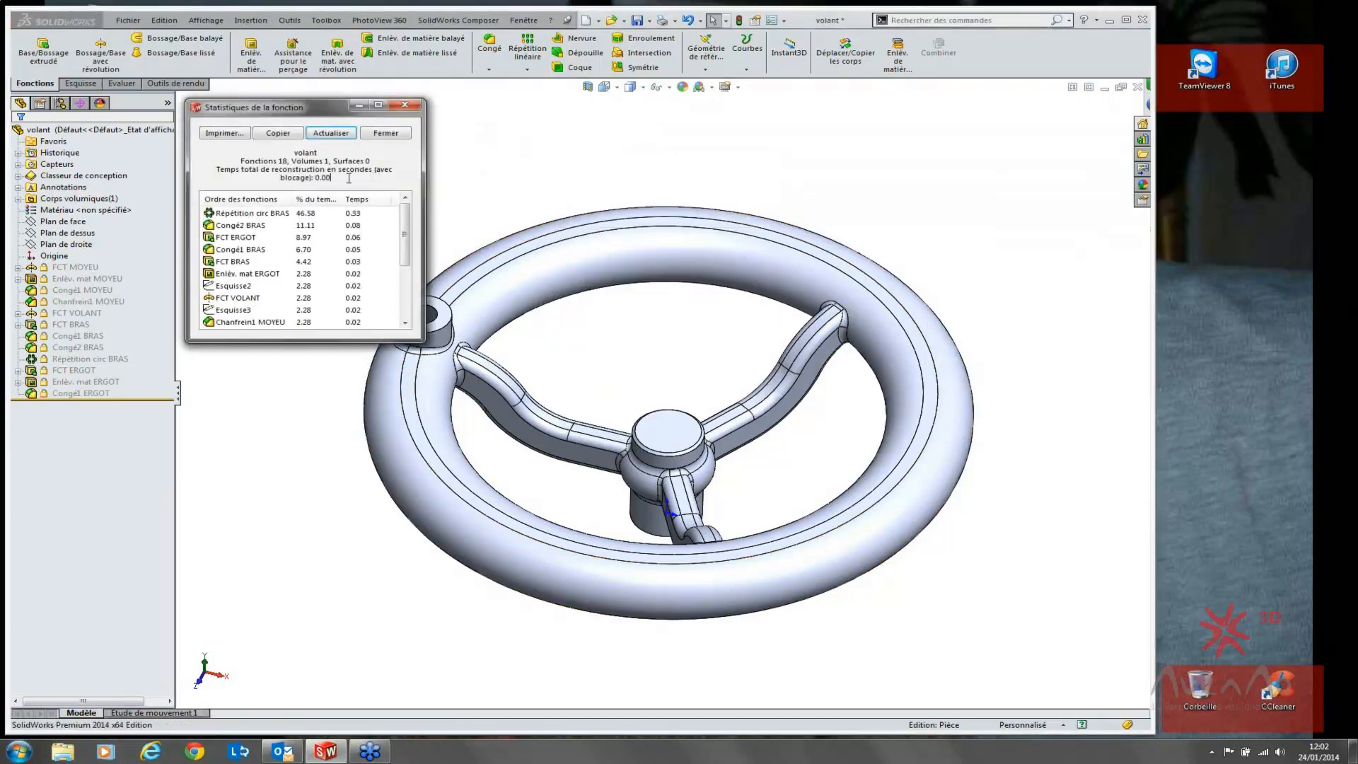
left_click(664, 177)
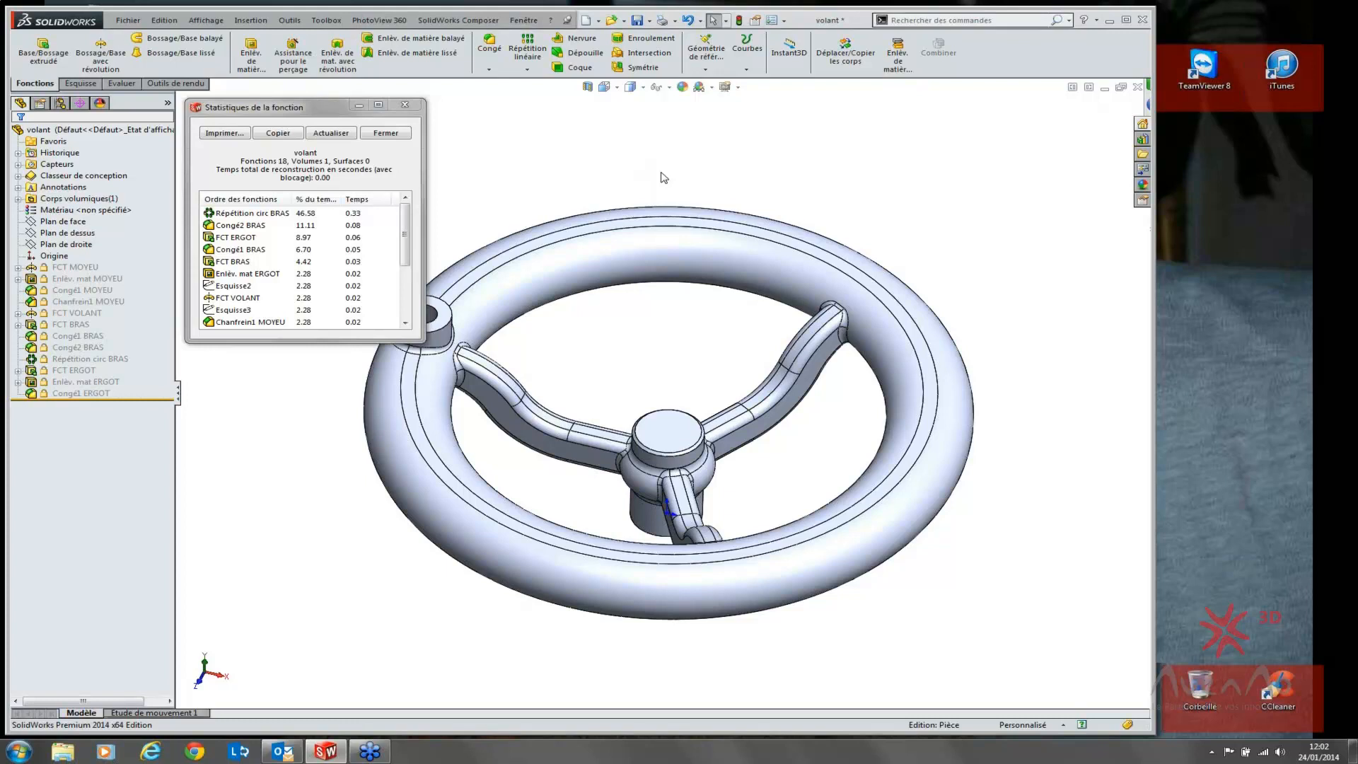
left_click(387, 134)
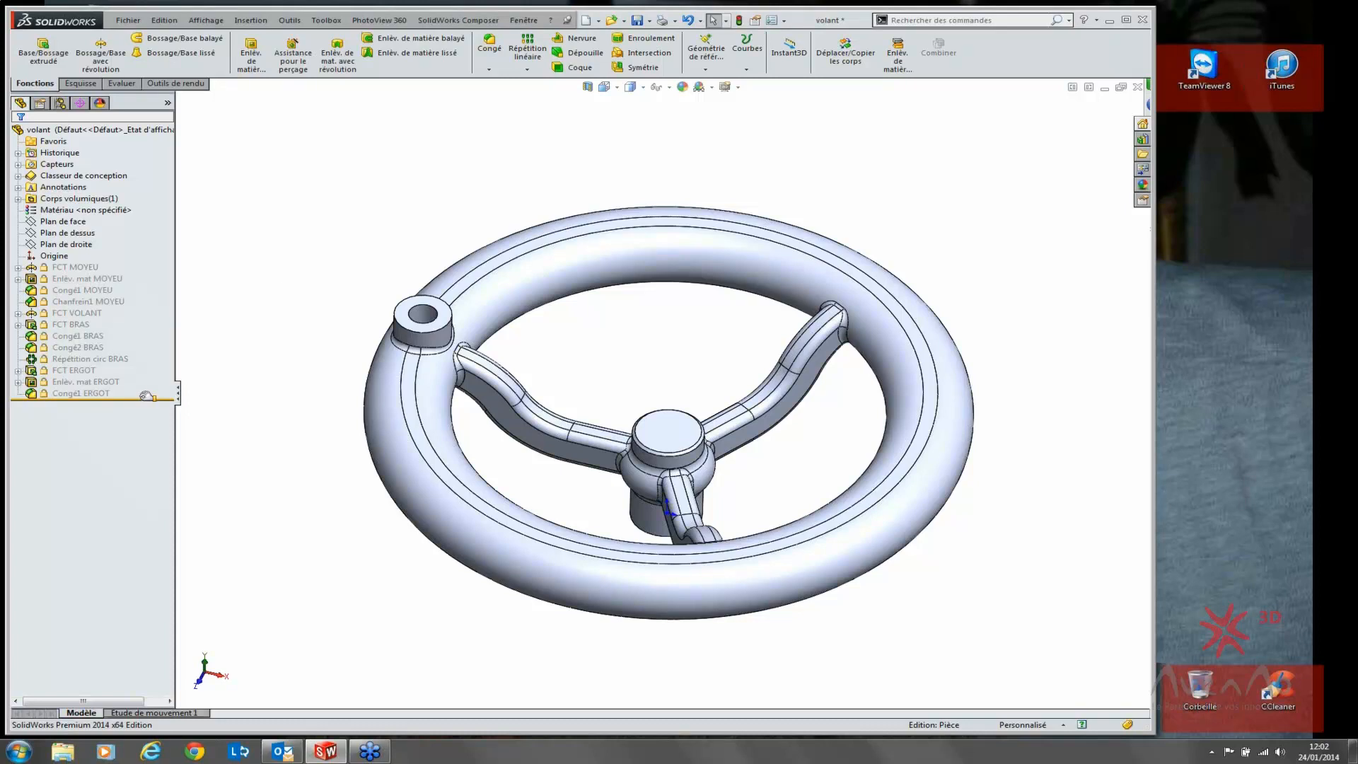
Step: Move the freeze bar up to just below FCT VOLANT and inspect frozen FCT MOYEU and unfrozen Enlév. mat ERGOT
left_click_drag(146, 396, 146, 324)
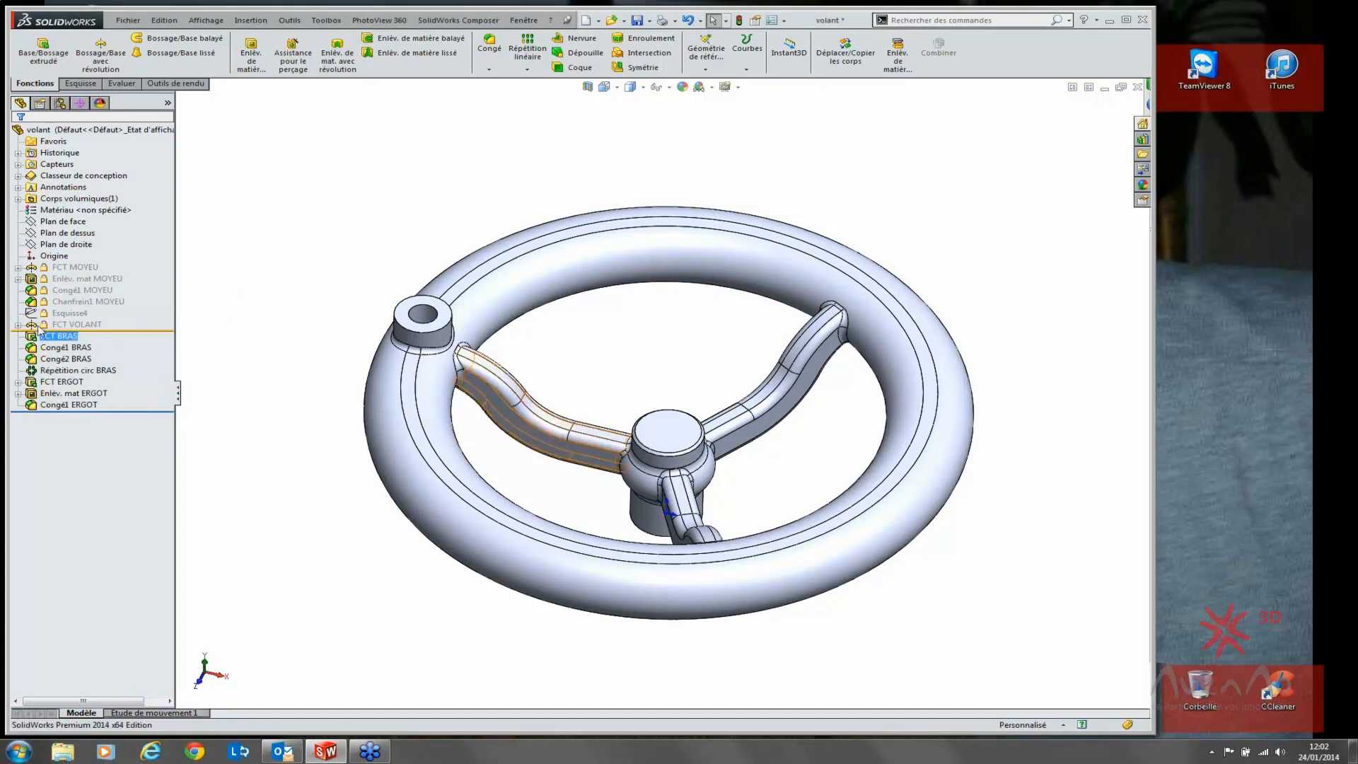
left_click(57, 269)
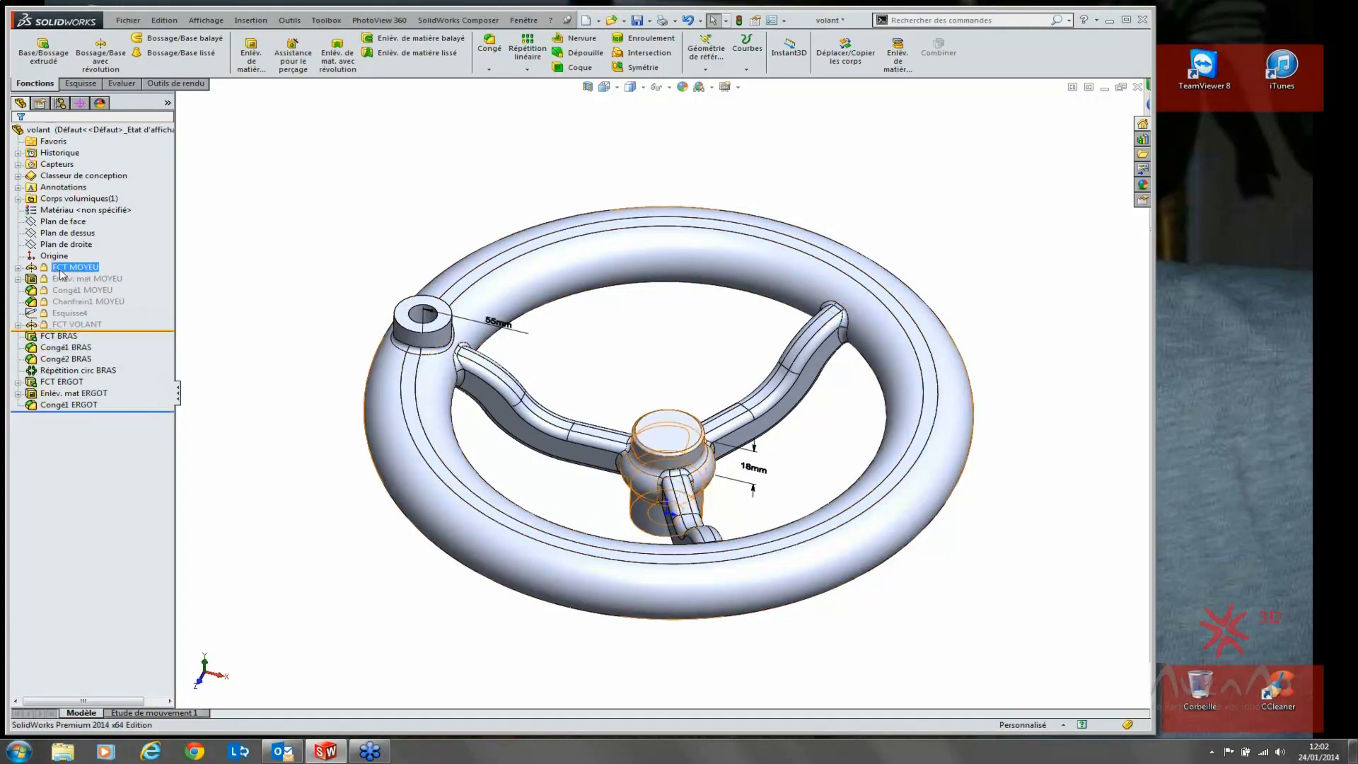
left_click(224, 288)
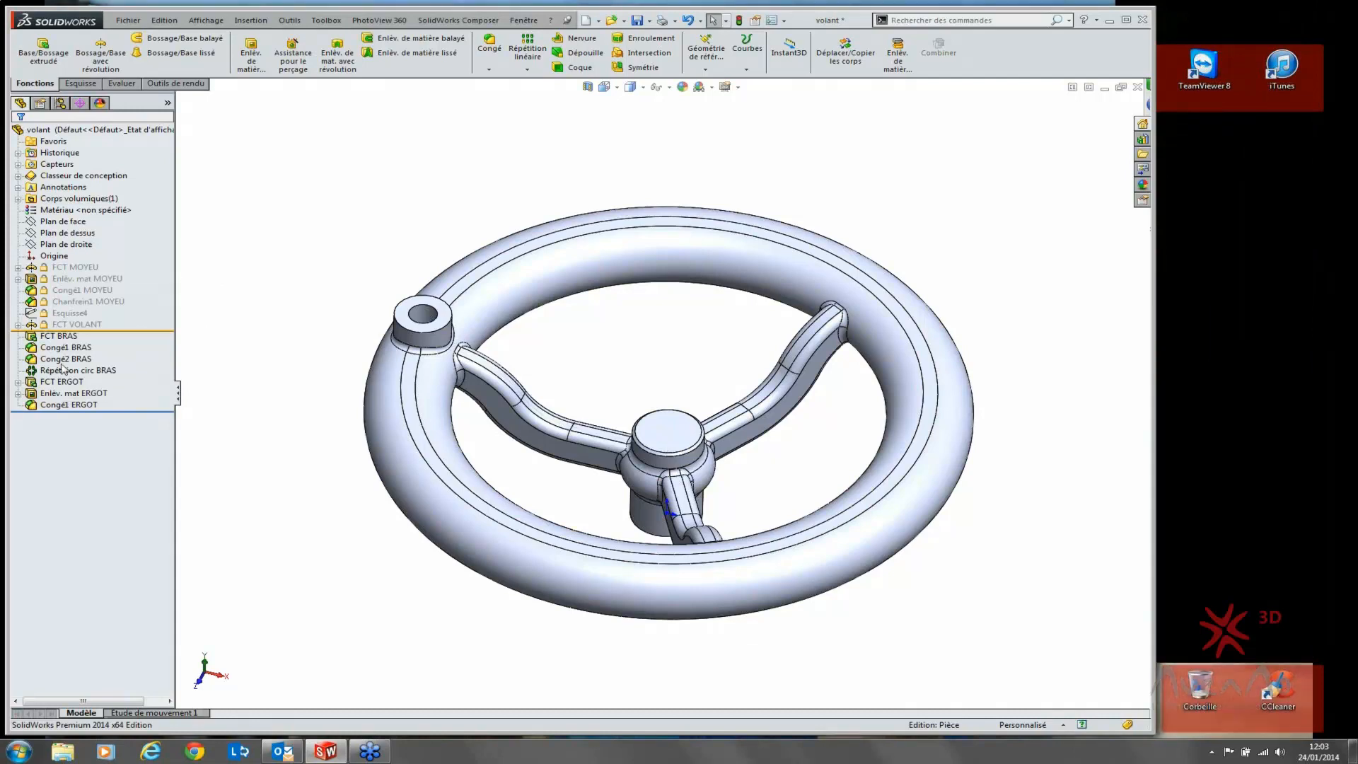
left_click(50, 394)
left_click(353, 314)
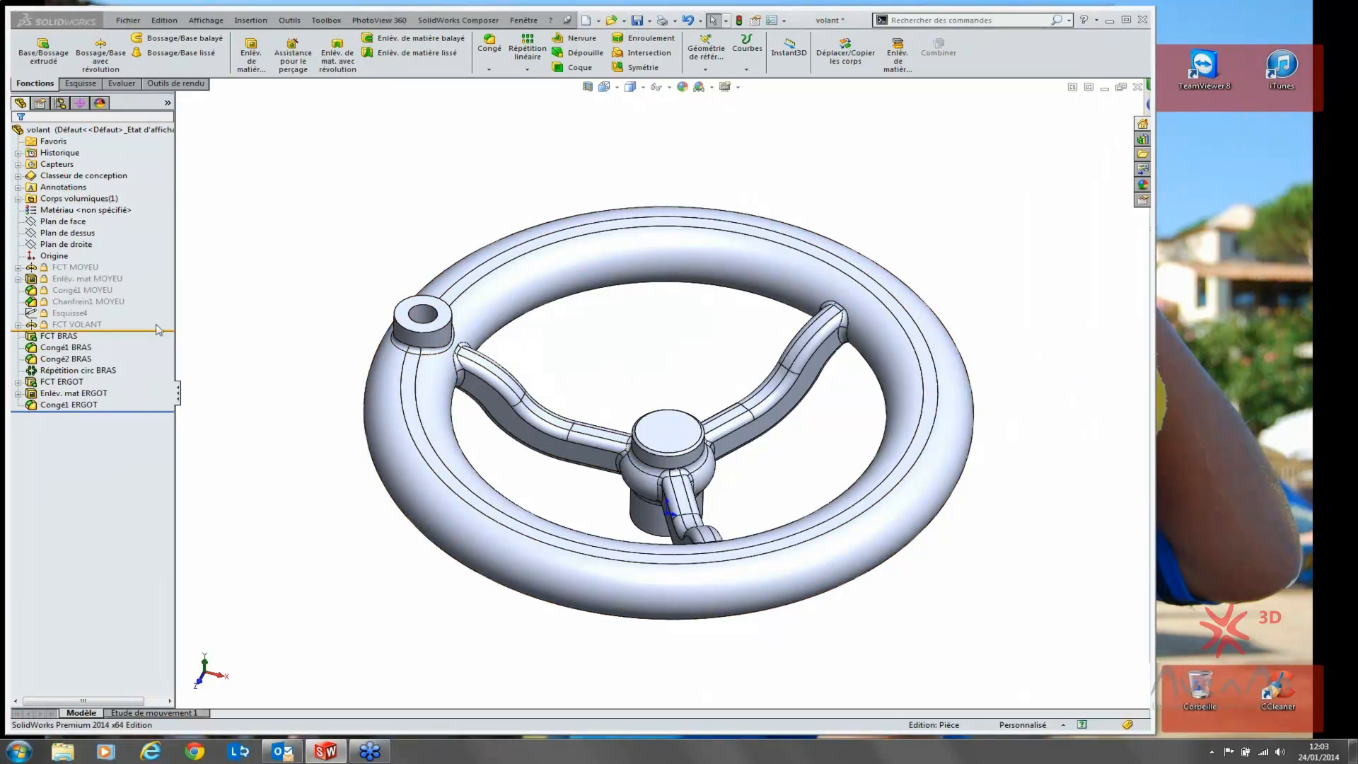
Step: Unfreeze all features by moving the freeze bar back up to the part name
left_click_drag(161, 330, 162, 136)
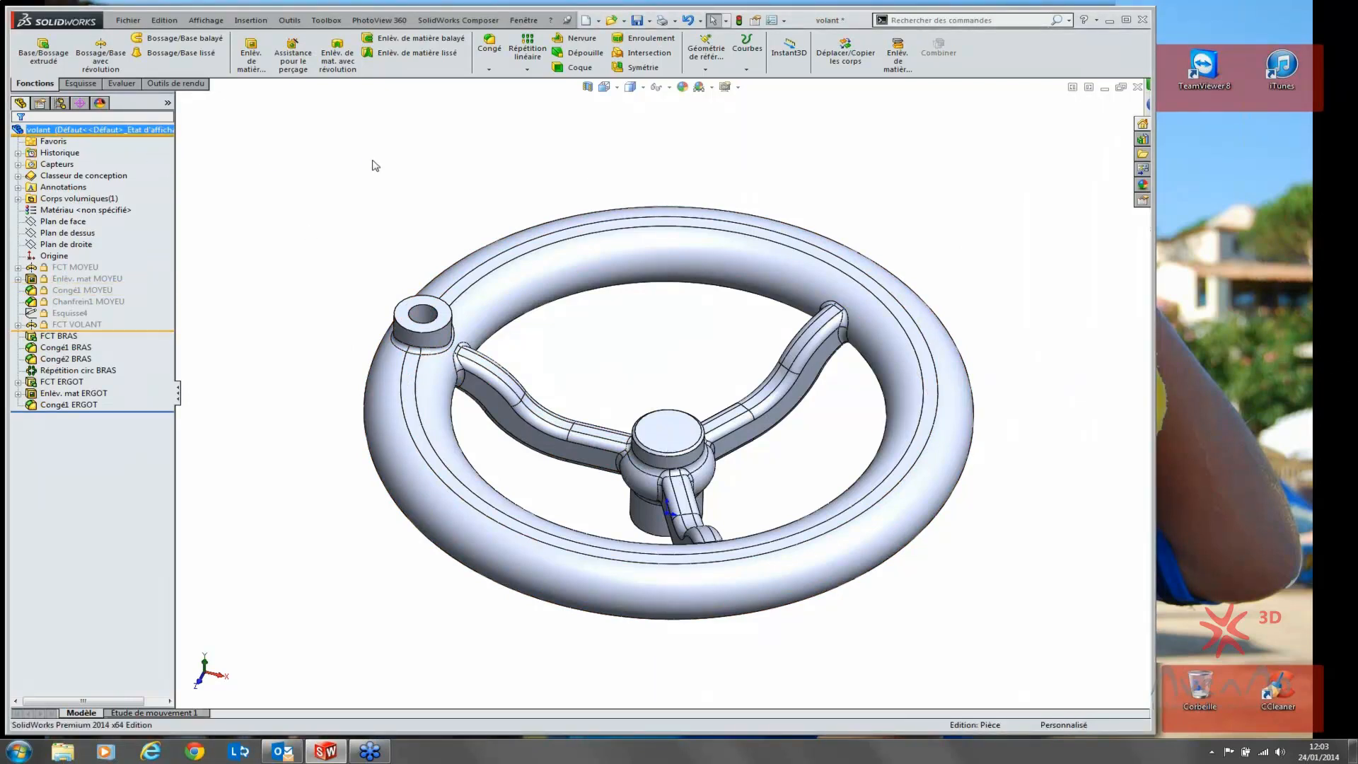
left_click(1348, 364)
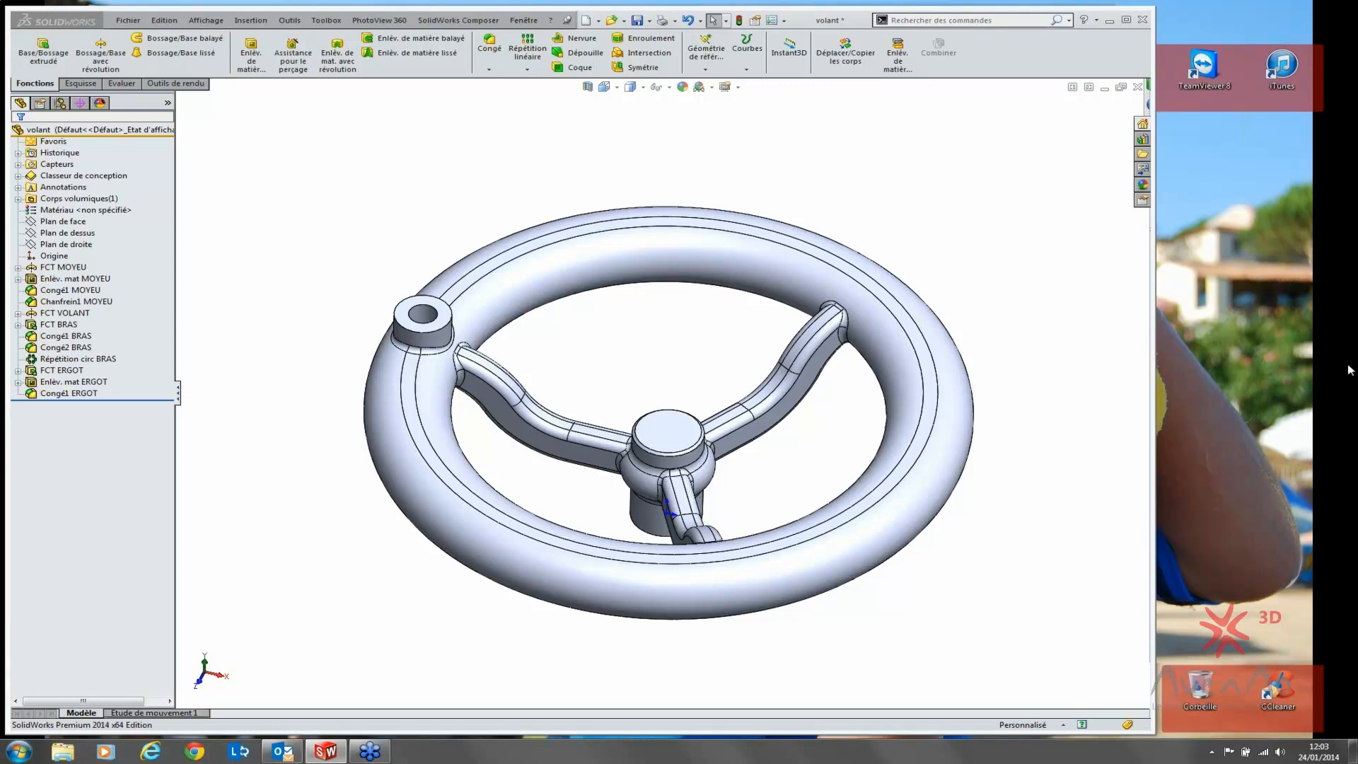
left_click(423, 171)
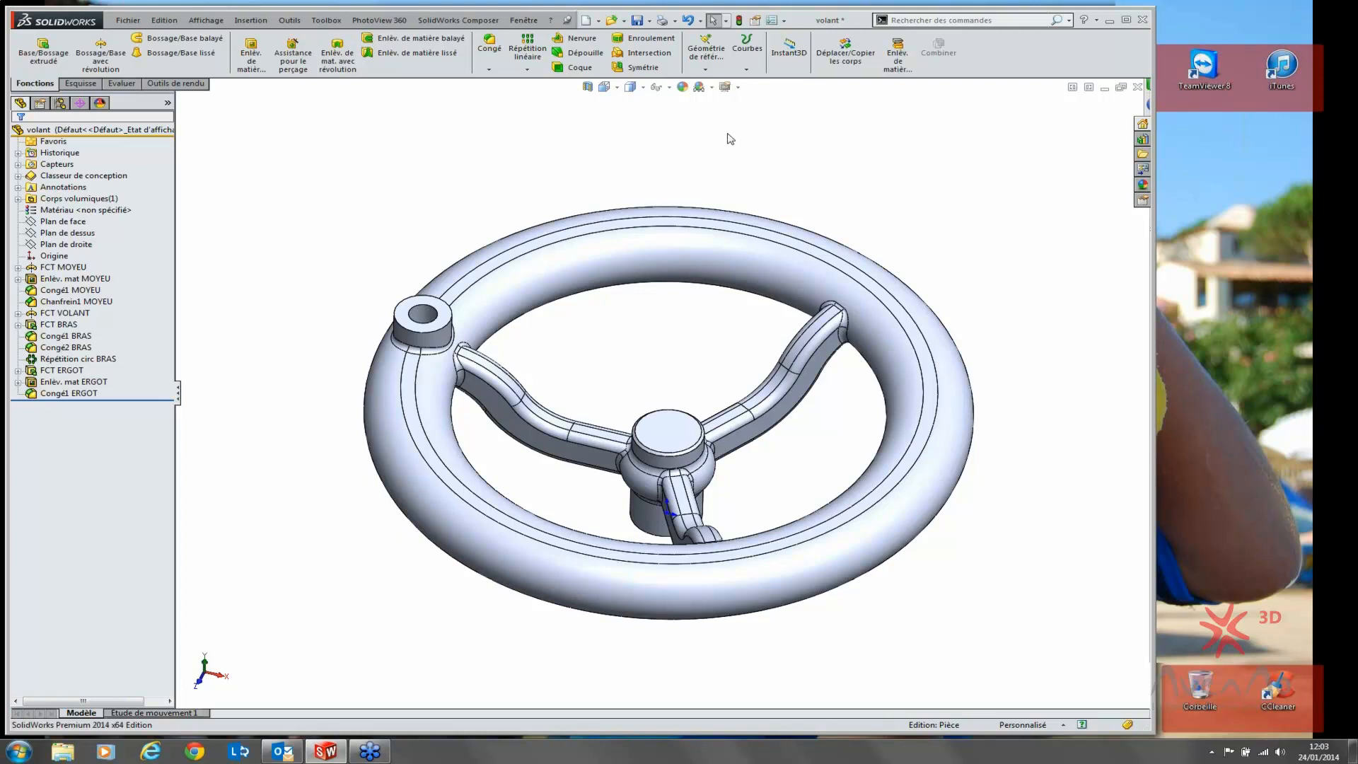
Step: Create a new drawing from the wheel part on a standard A3 (ISO) sheet with its sheet format displayed
key("s")
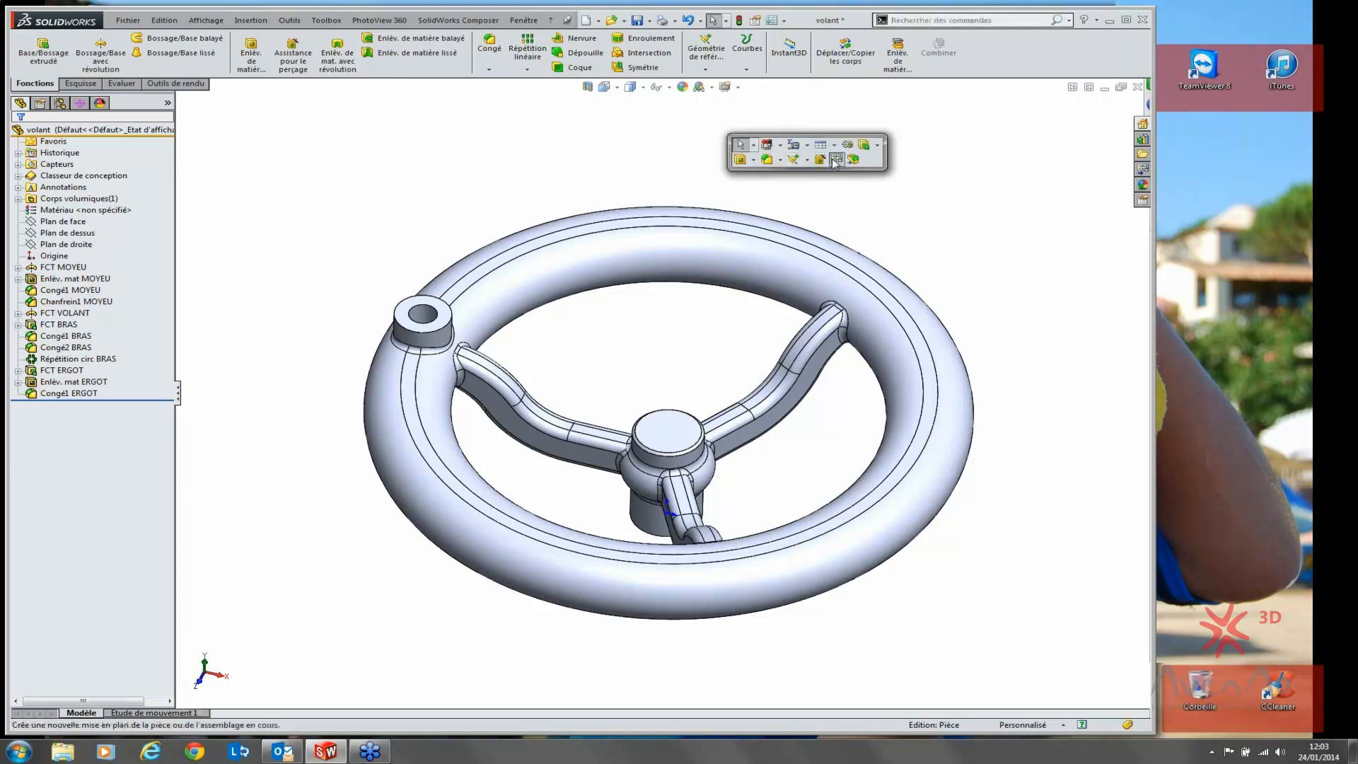
left_click(835, 164)
left_click(538, 336)
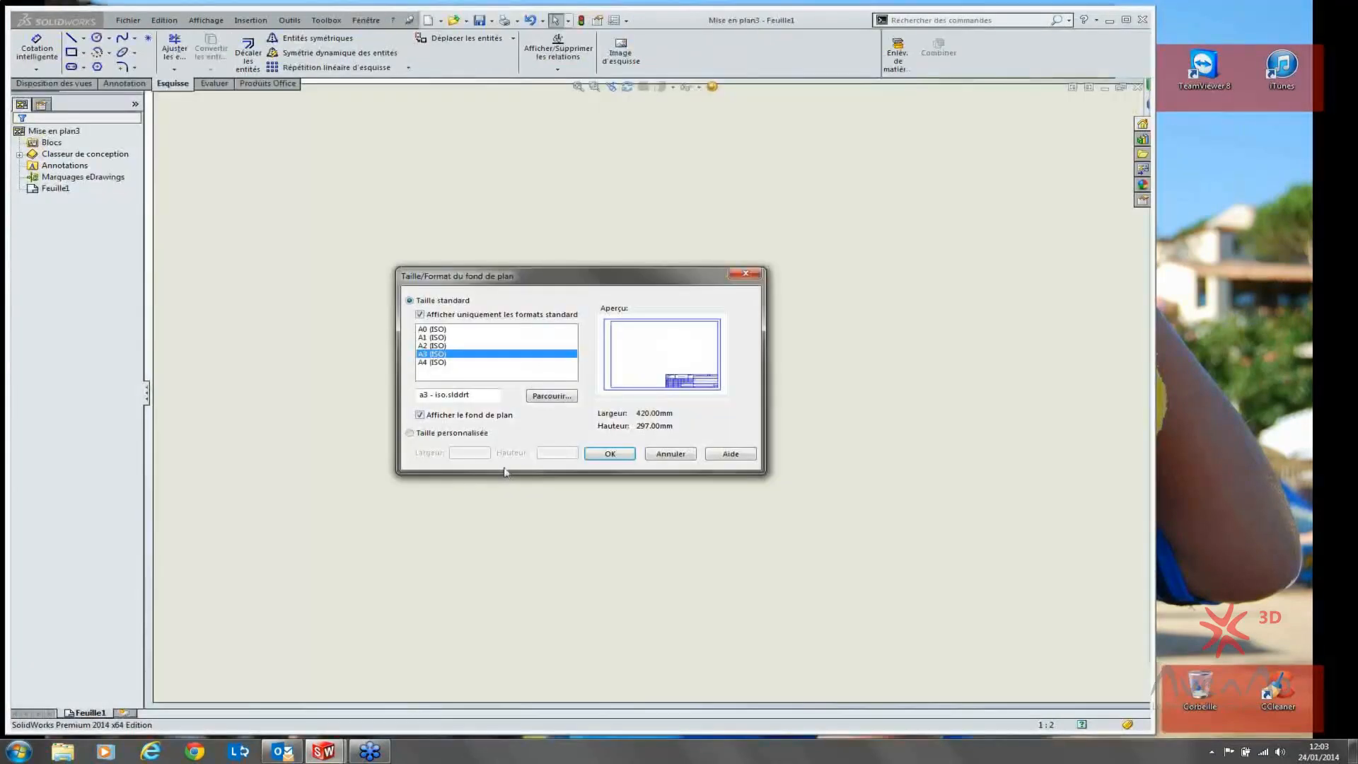
left_click(609, 455)
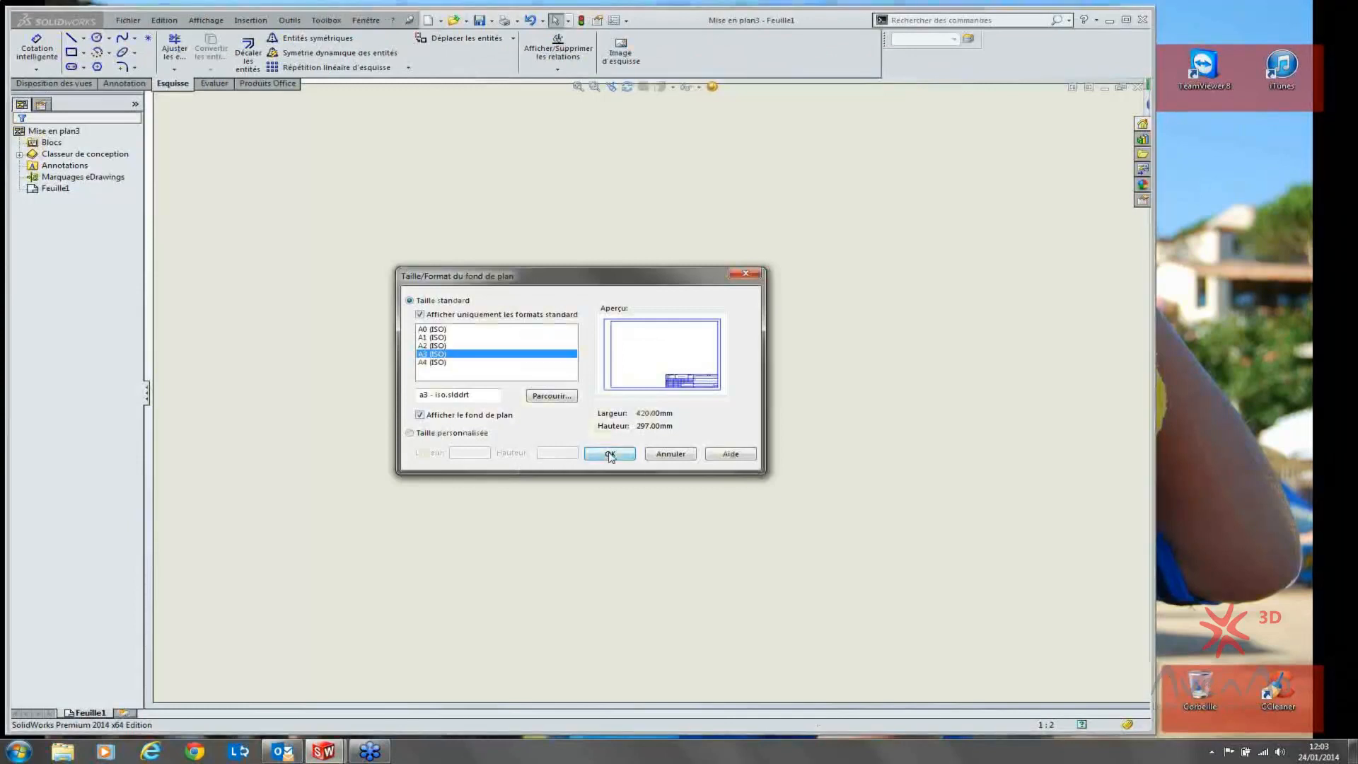
Step: Place the (A) Dessus view of the wheel in the upper middle of the drawing sheet
left_click_drag(1113, 342, 607, 409)
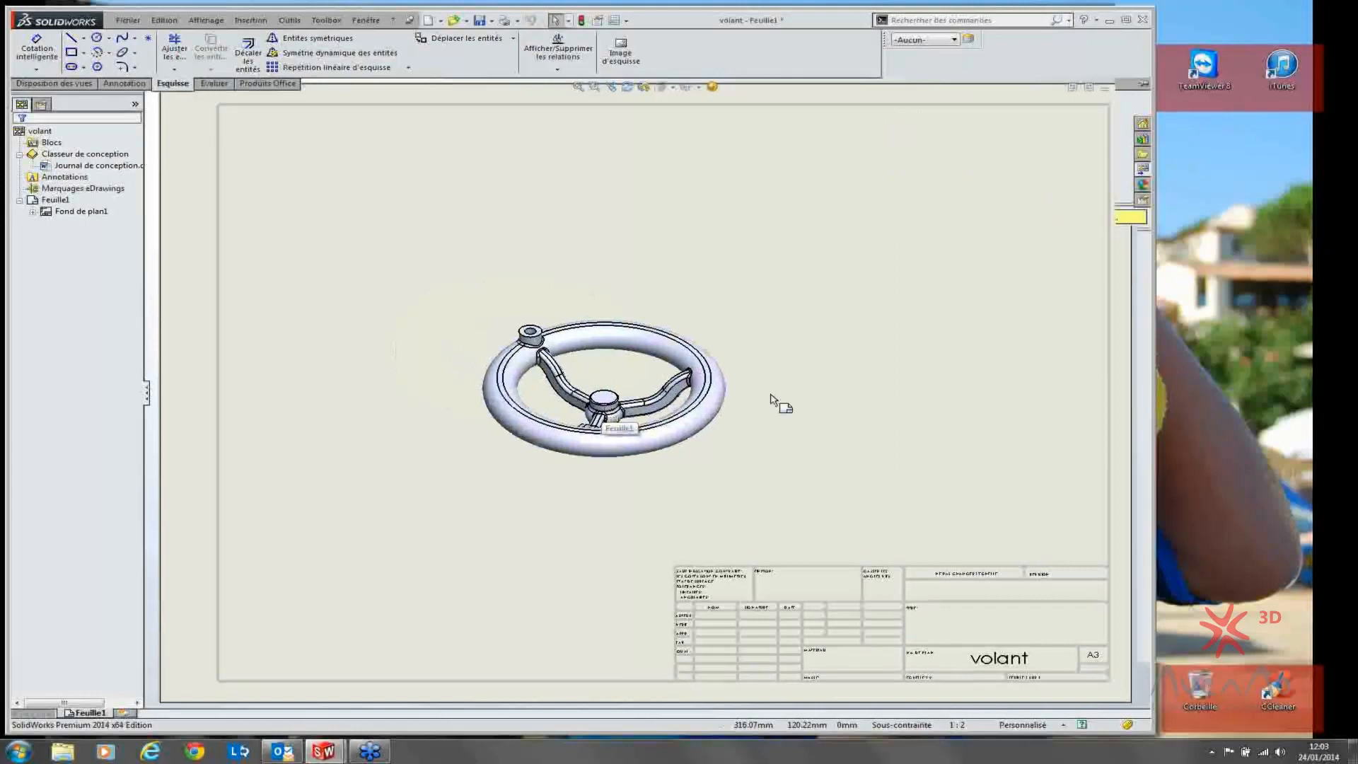
left_click(1141, 170)
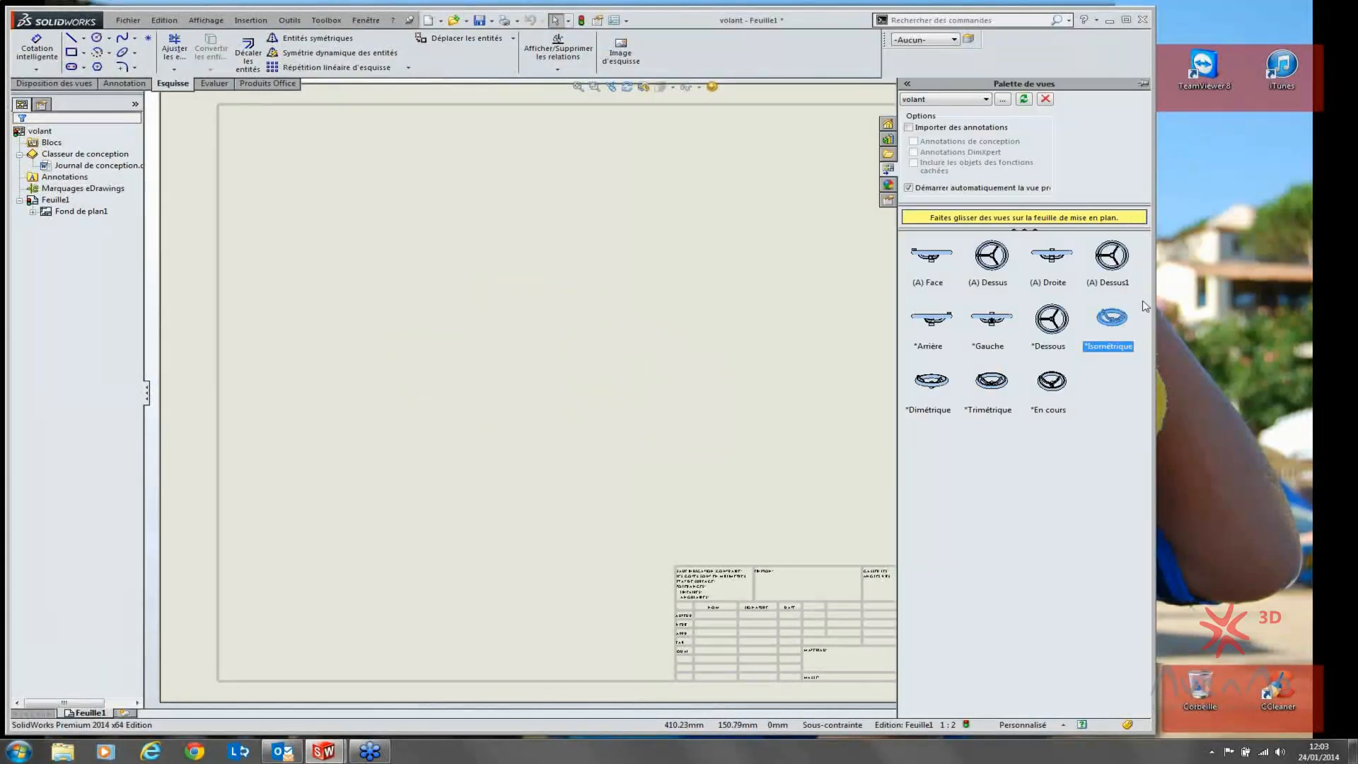
left_click_drag(1000, 275, 609, 343)
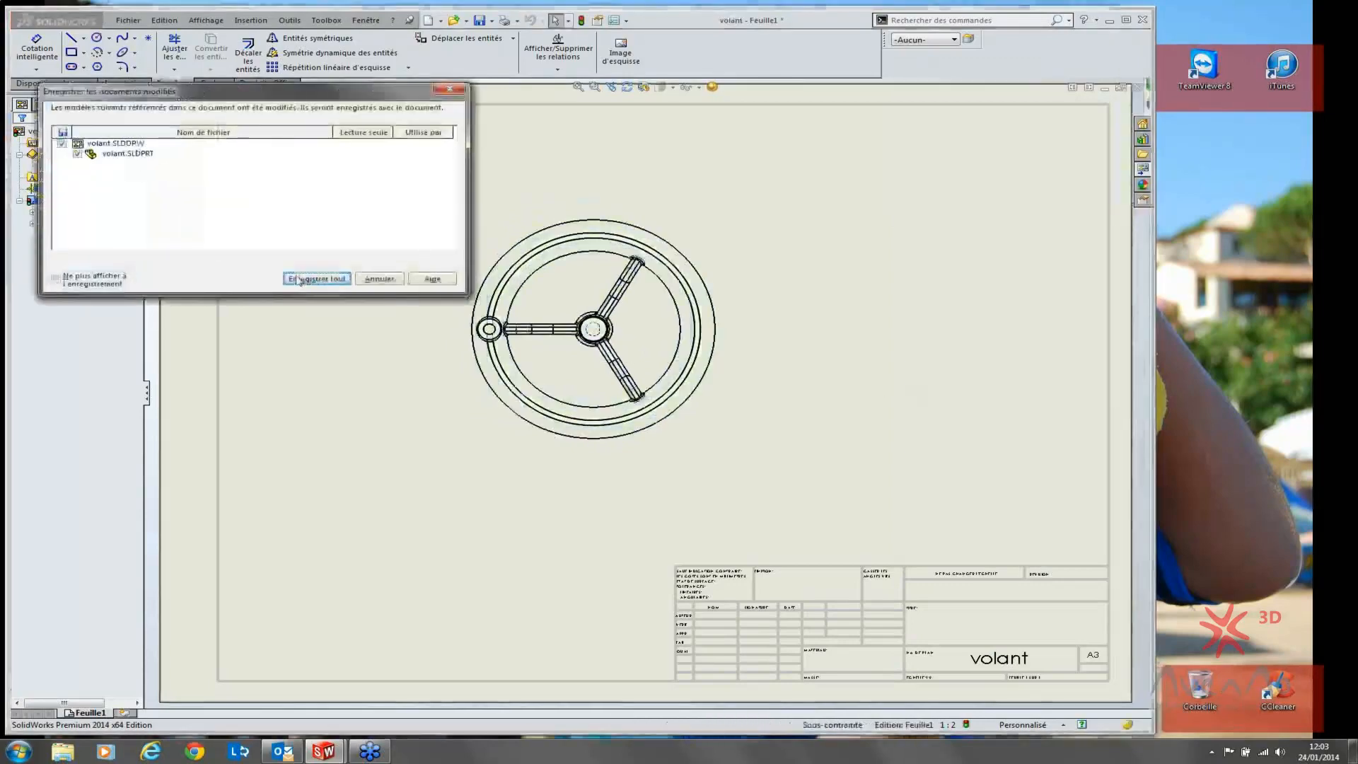
Step: Save the drawing as volant in the Documents library, together with the modified wheel part it references
left_click(322, 277)
key("ctrl+s")
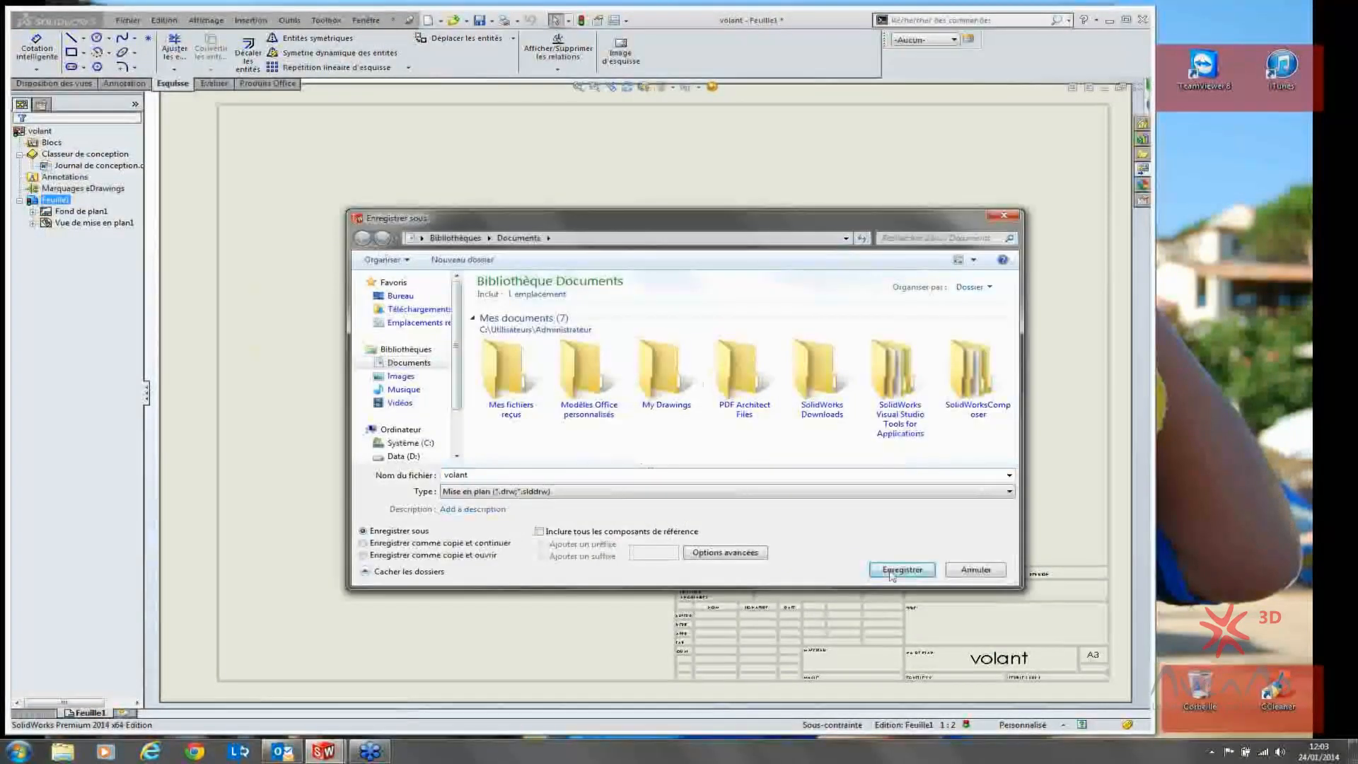
left_click(895, 570)
left_click(767, 386)
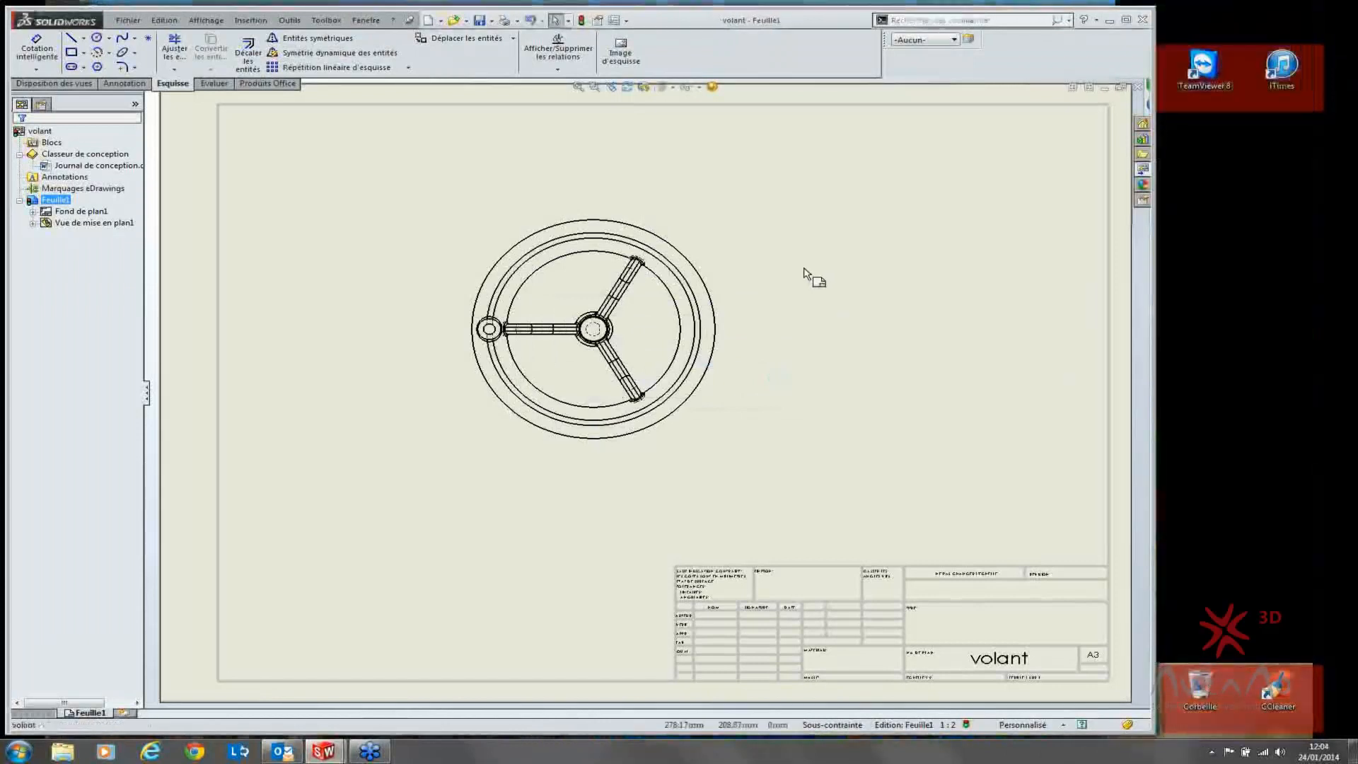
Step: Save a copy of the drawing in eDrawings format (*.edrw) as volant in the Documents library
key("s")
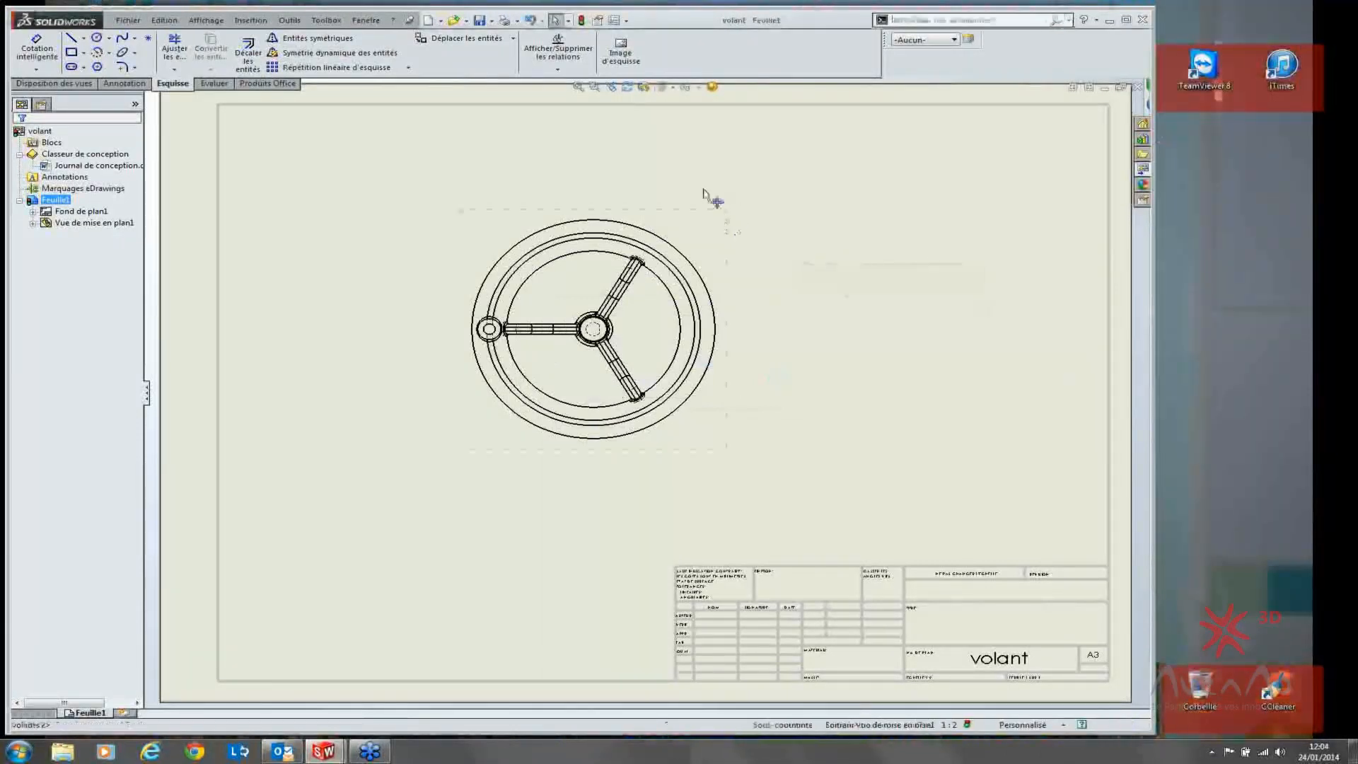
left_click(711, 206)
left_click(21, 139)
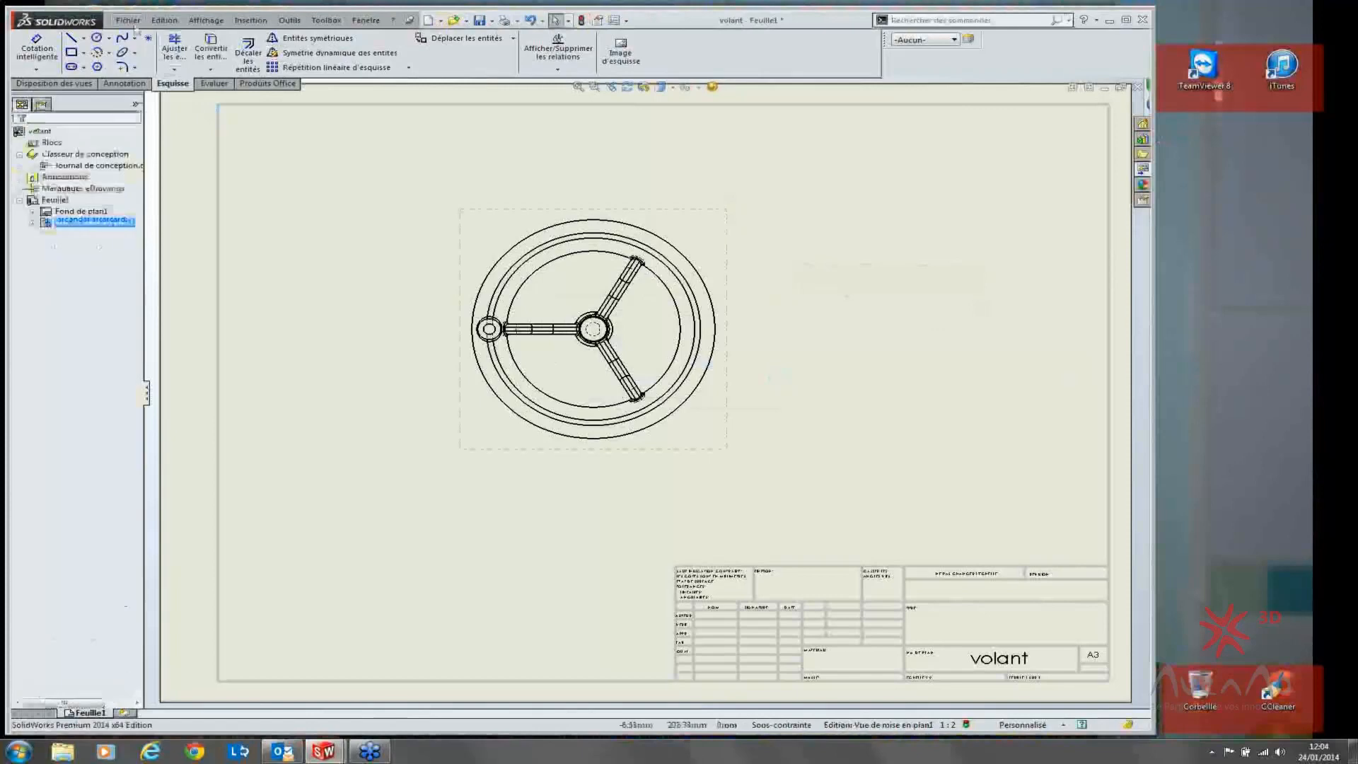
left_click(128, 20)
left_click(164, 94)
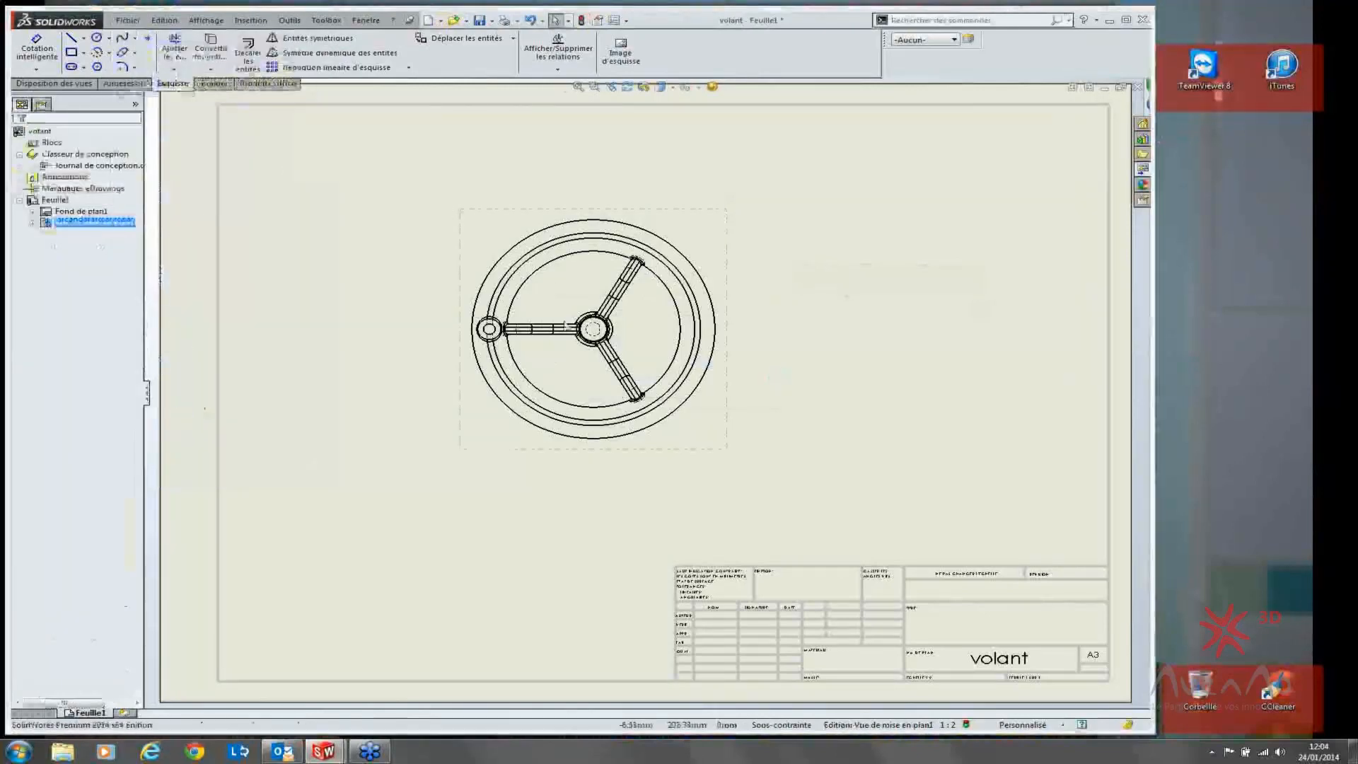
left_click(517, 495)
left_click(736, 545)
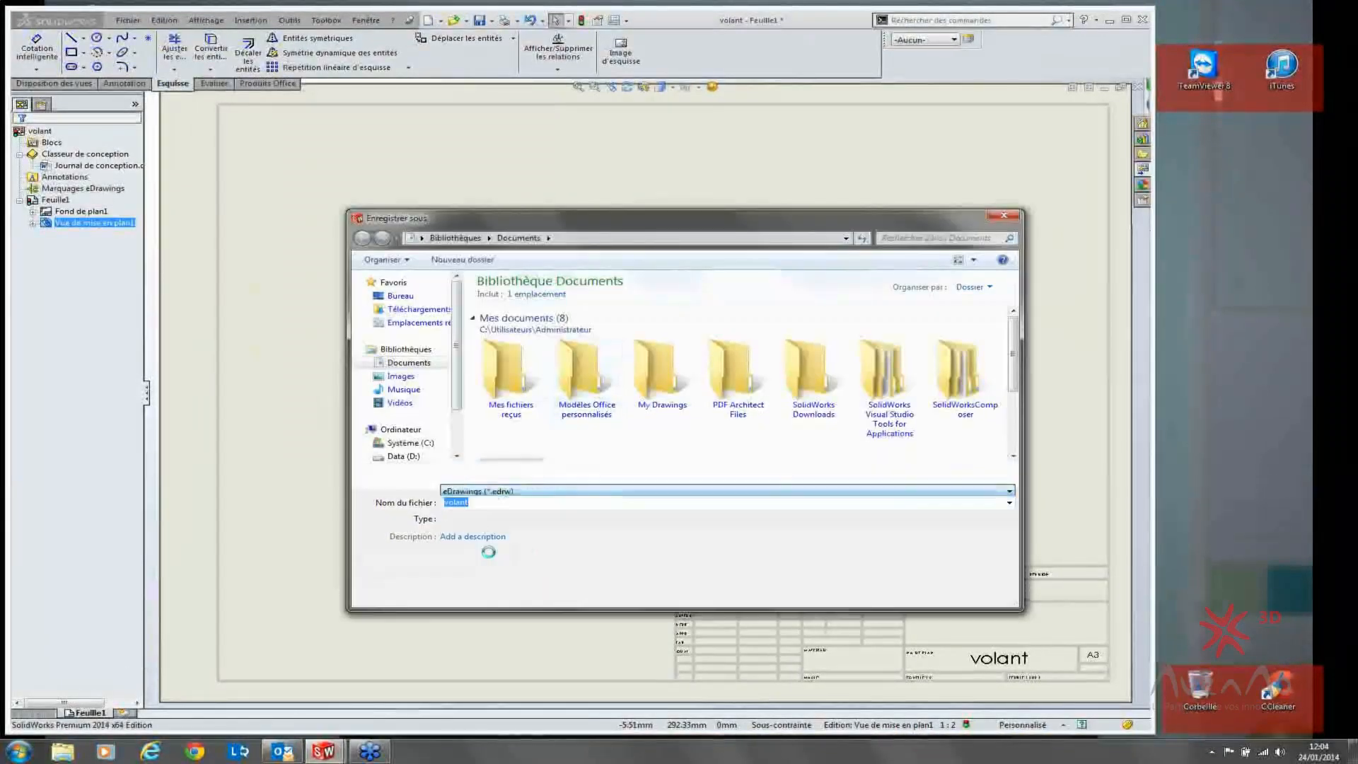
left_click(900, 598)
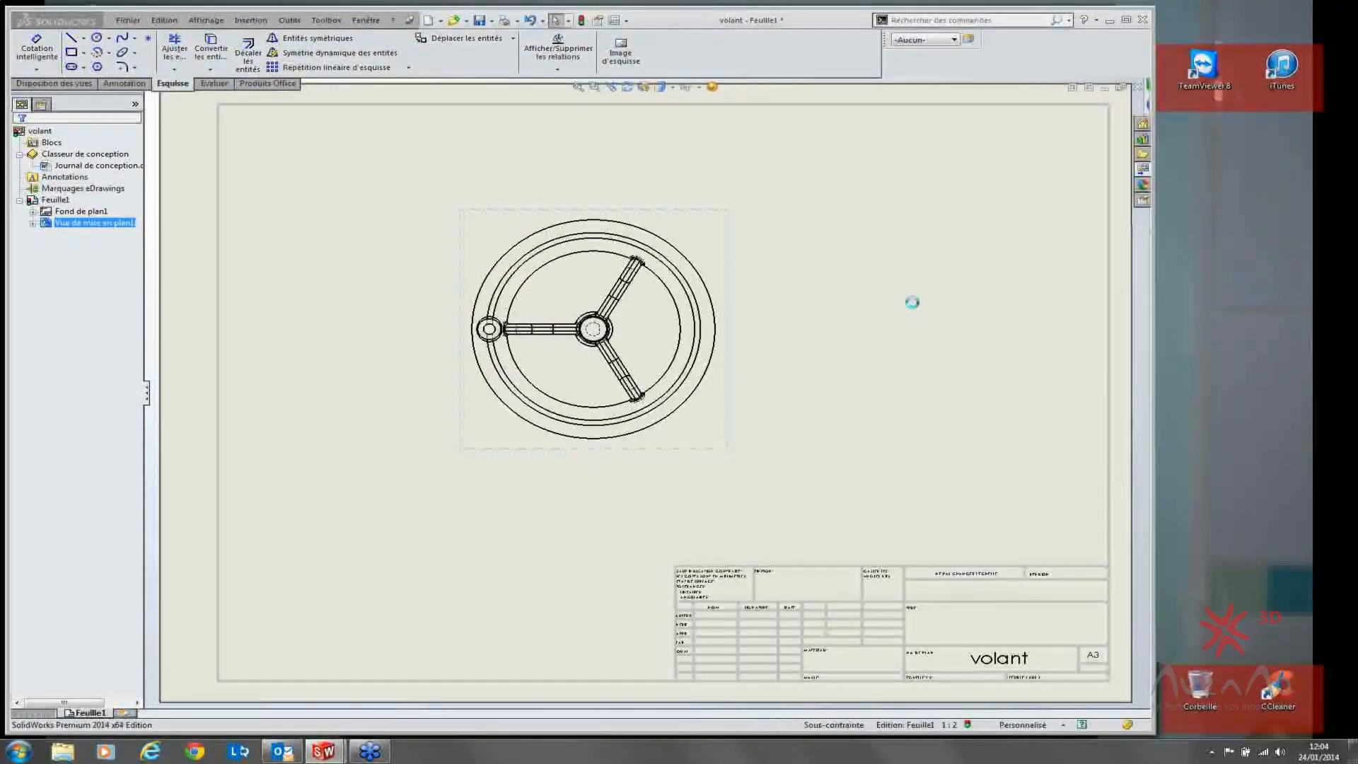
left_click(913, 304)
left_click(1350, 367)
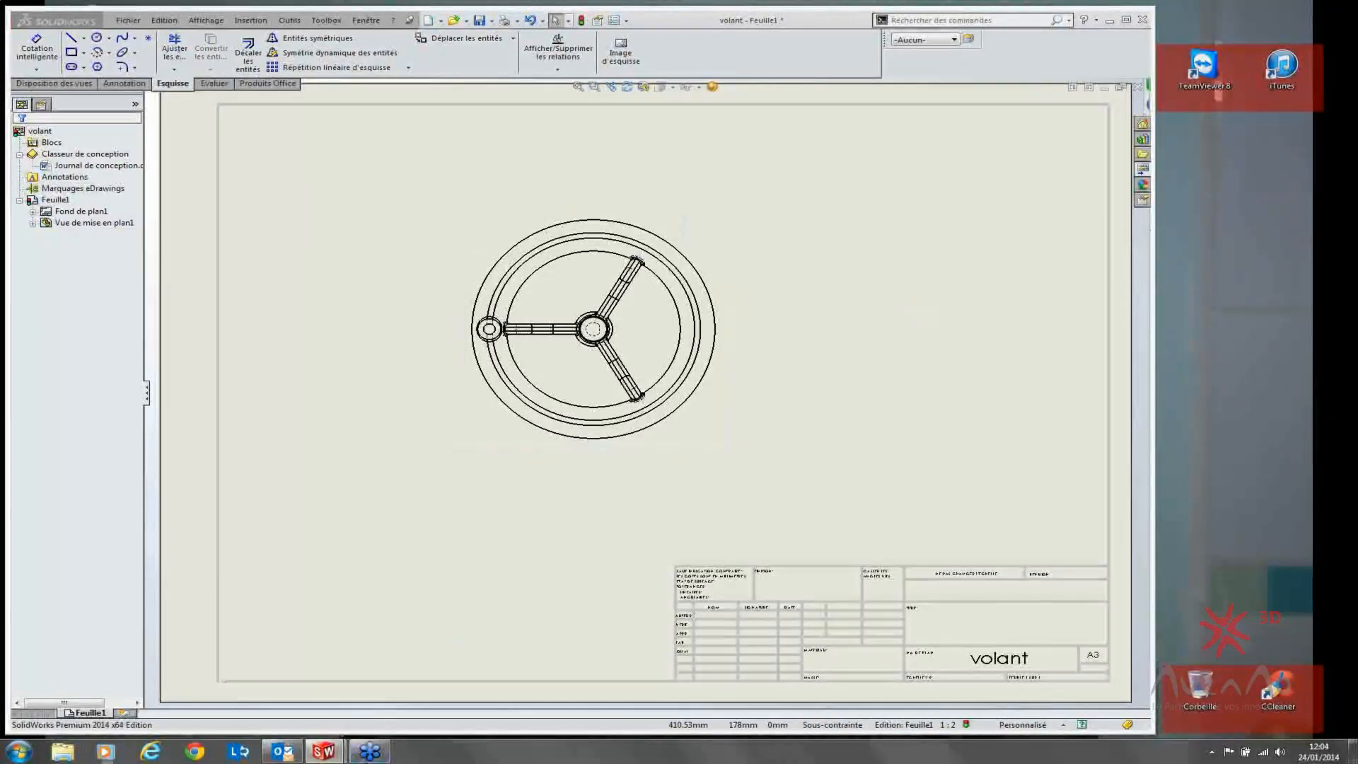
Step: Open the volant eDrawings file from the Documents library in a maximized eDrawings window, postponing product registration
left_click(63, 751)
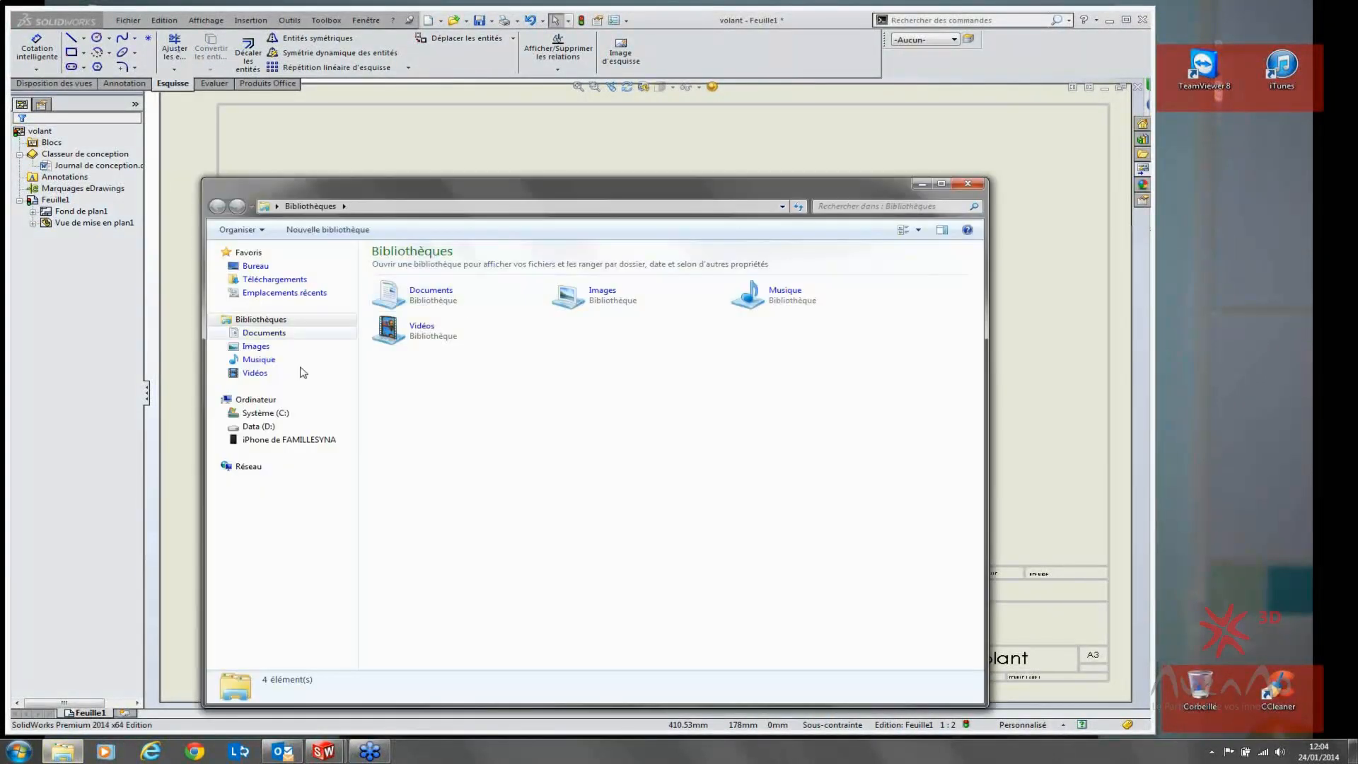
left_click(407, 296)
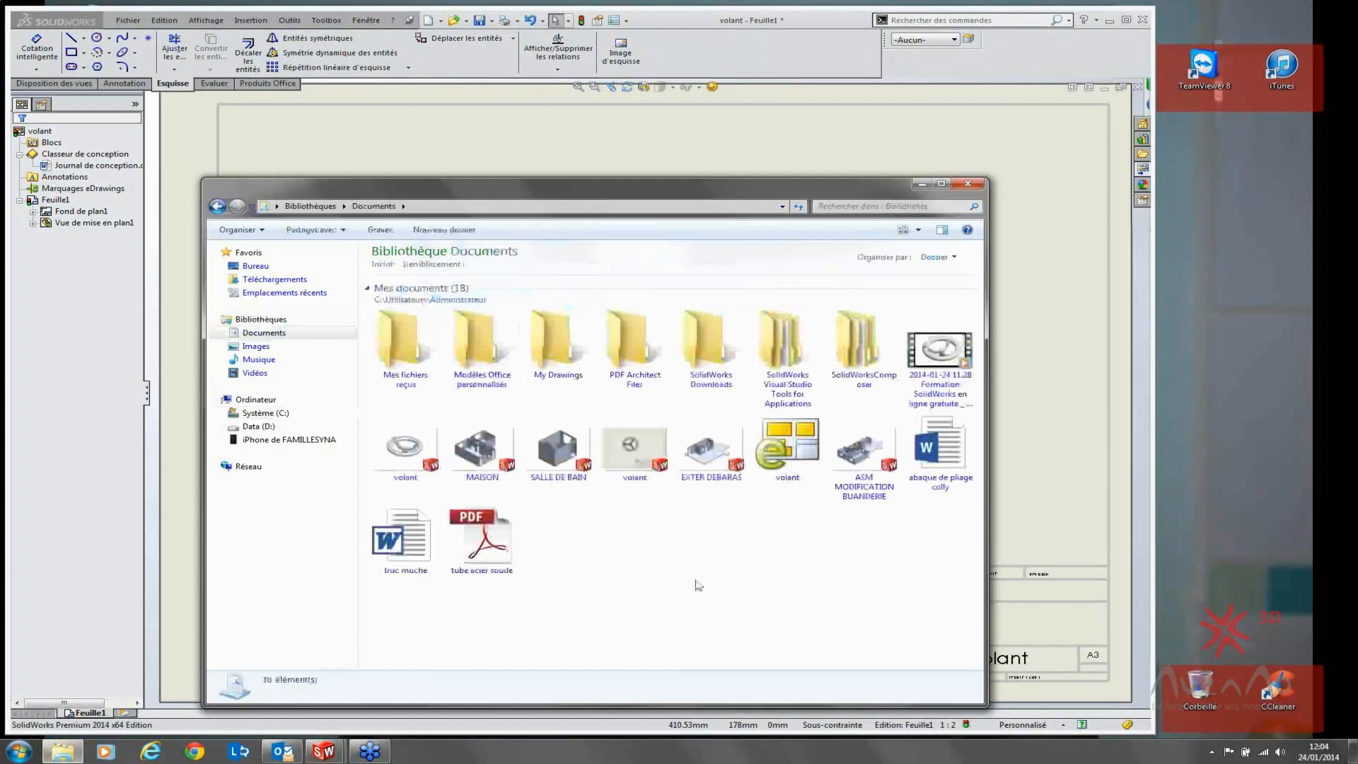
left_click(787, 447)
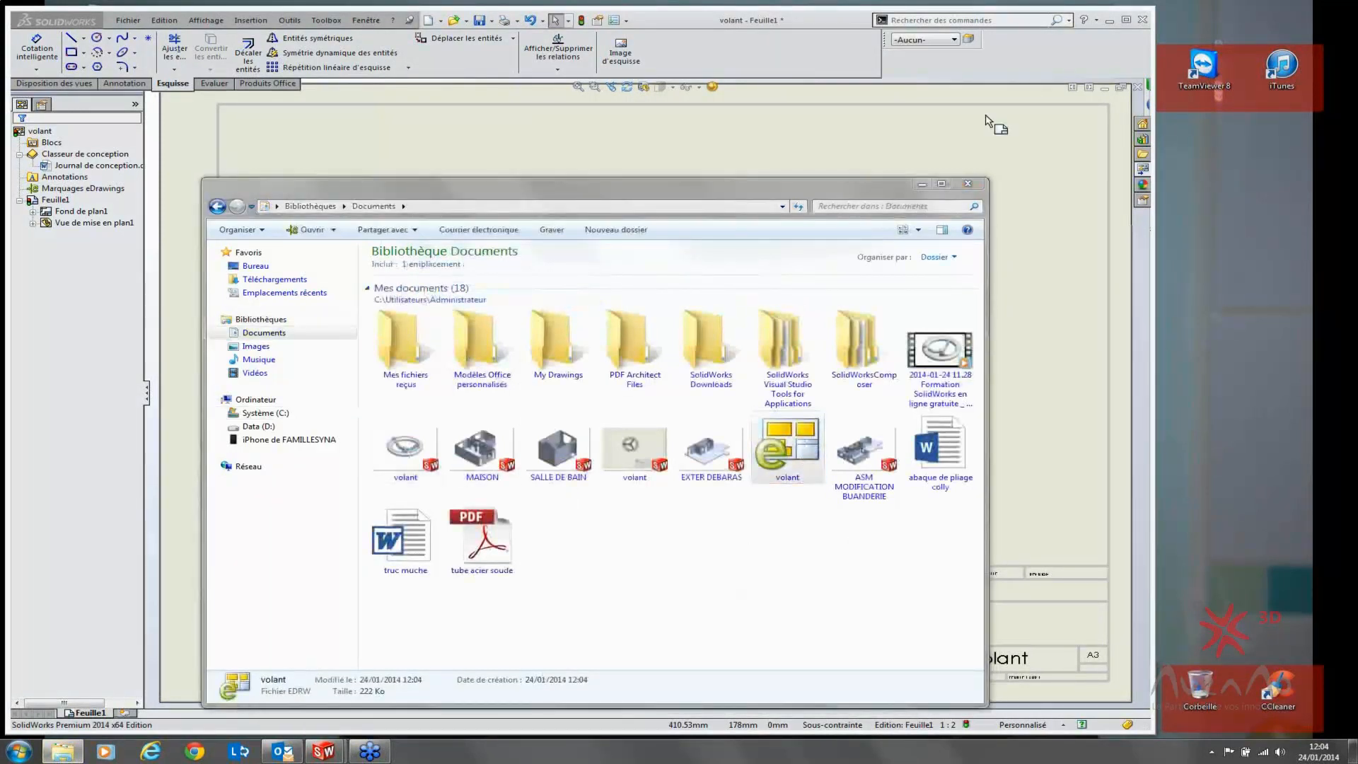
left_click(922, 185)
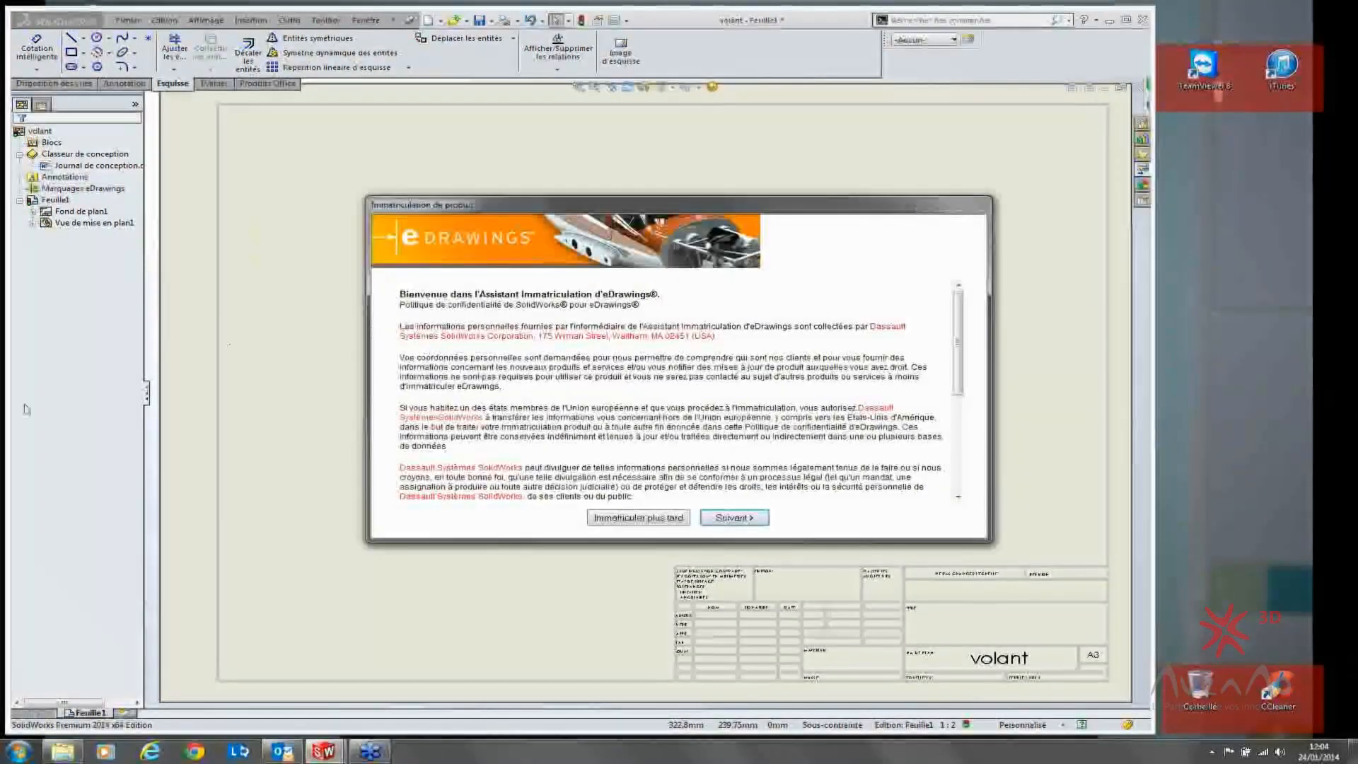
left_click(642, 523)
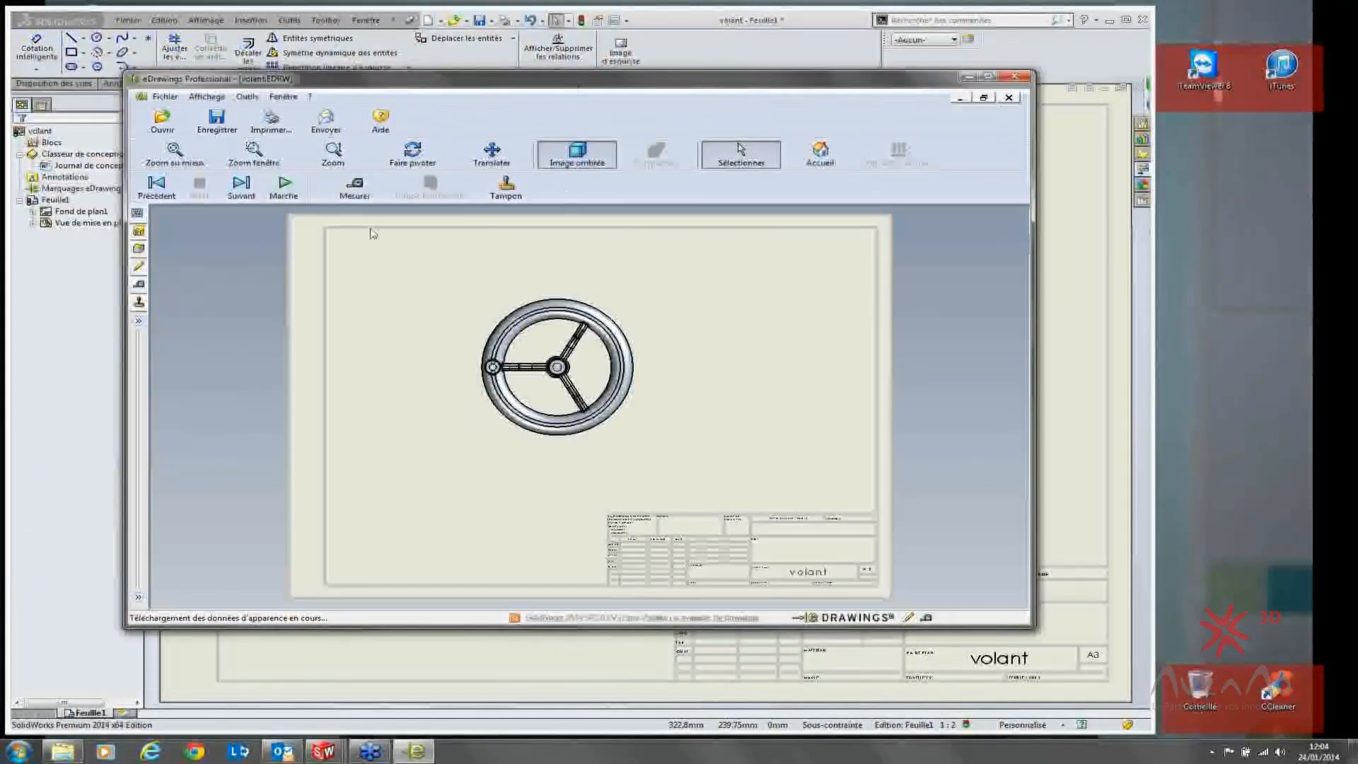
left_click(986, 76)
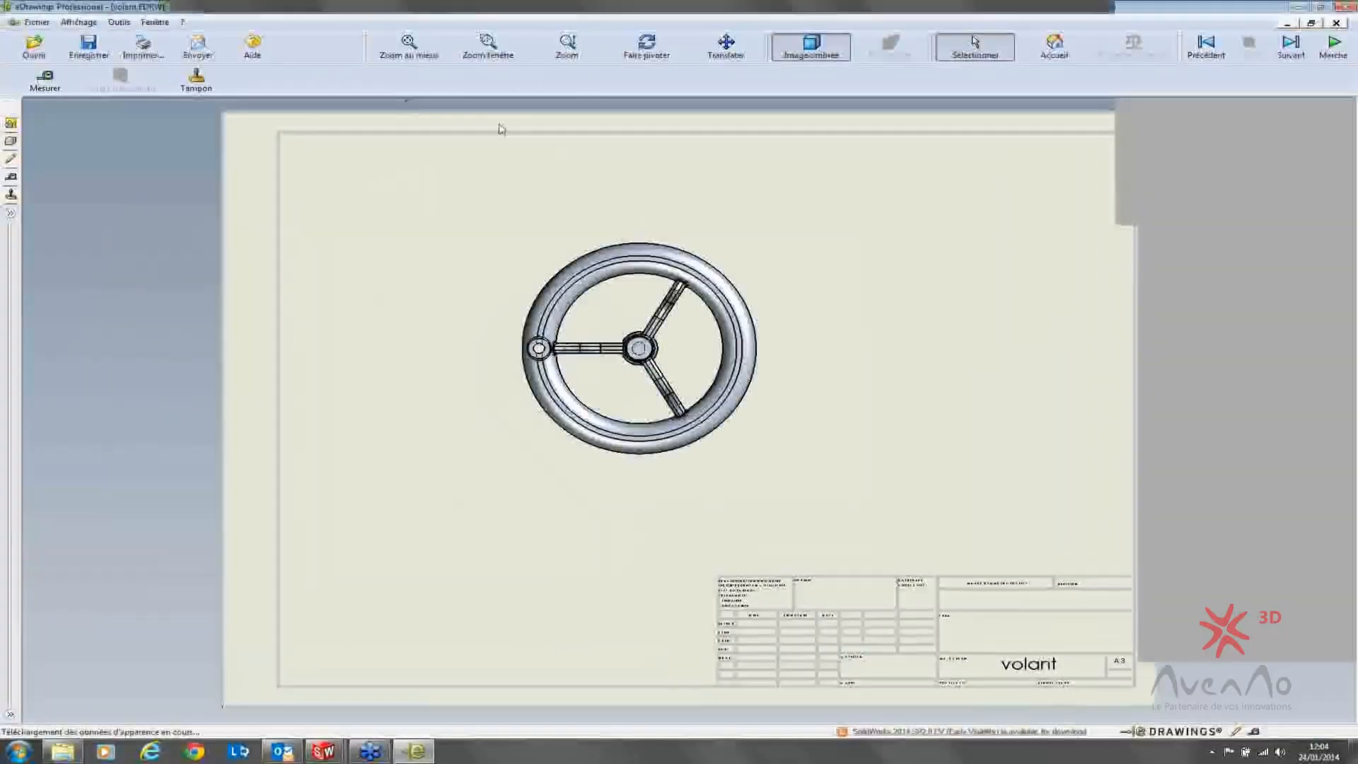
Step: Add a text markup comment reading "azerty" to the empty sheet area above and left of the wheel view
left_click(10, 159)
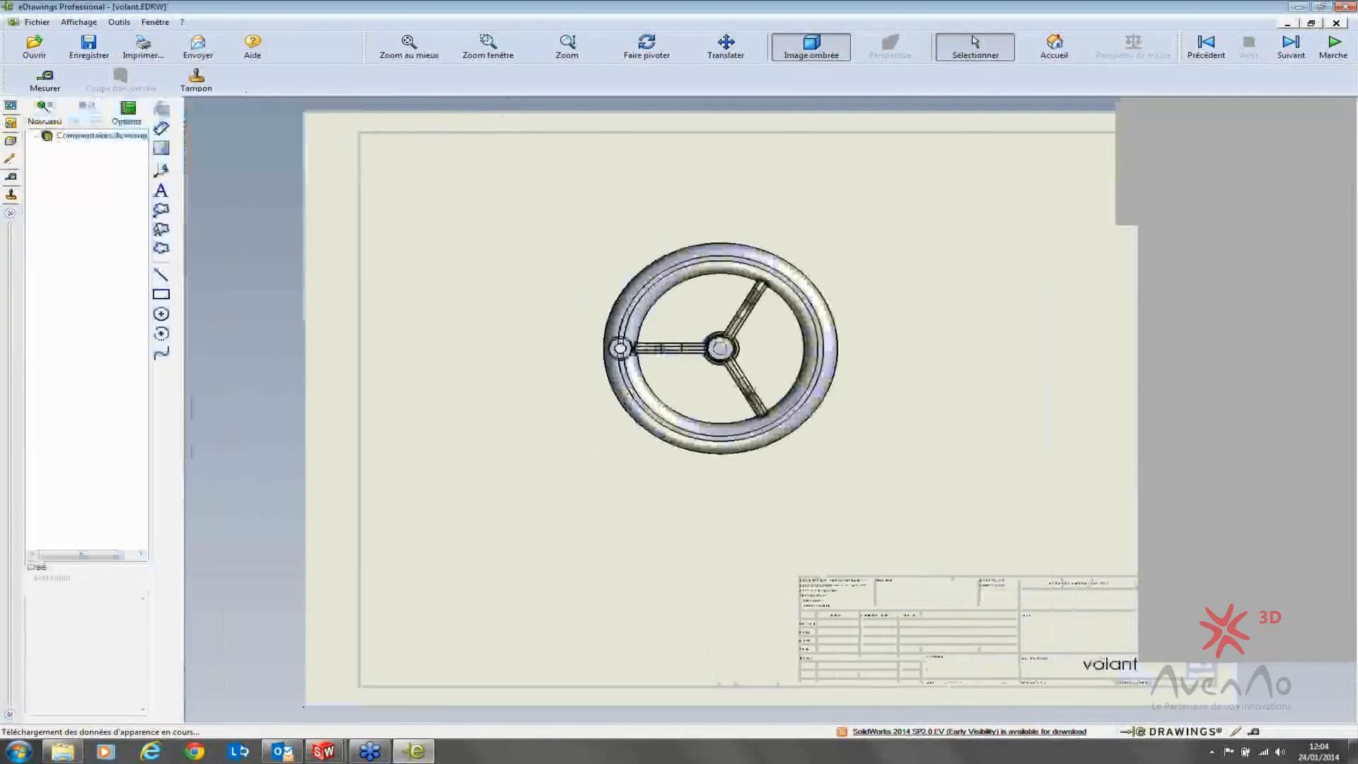
left_click(161, 190)
left_click(469, 207)
type("azer")
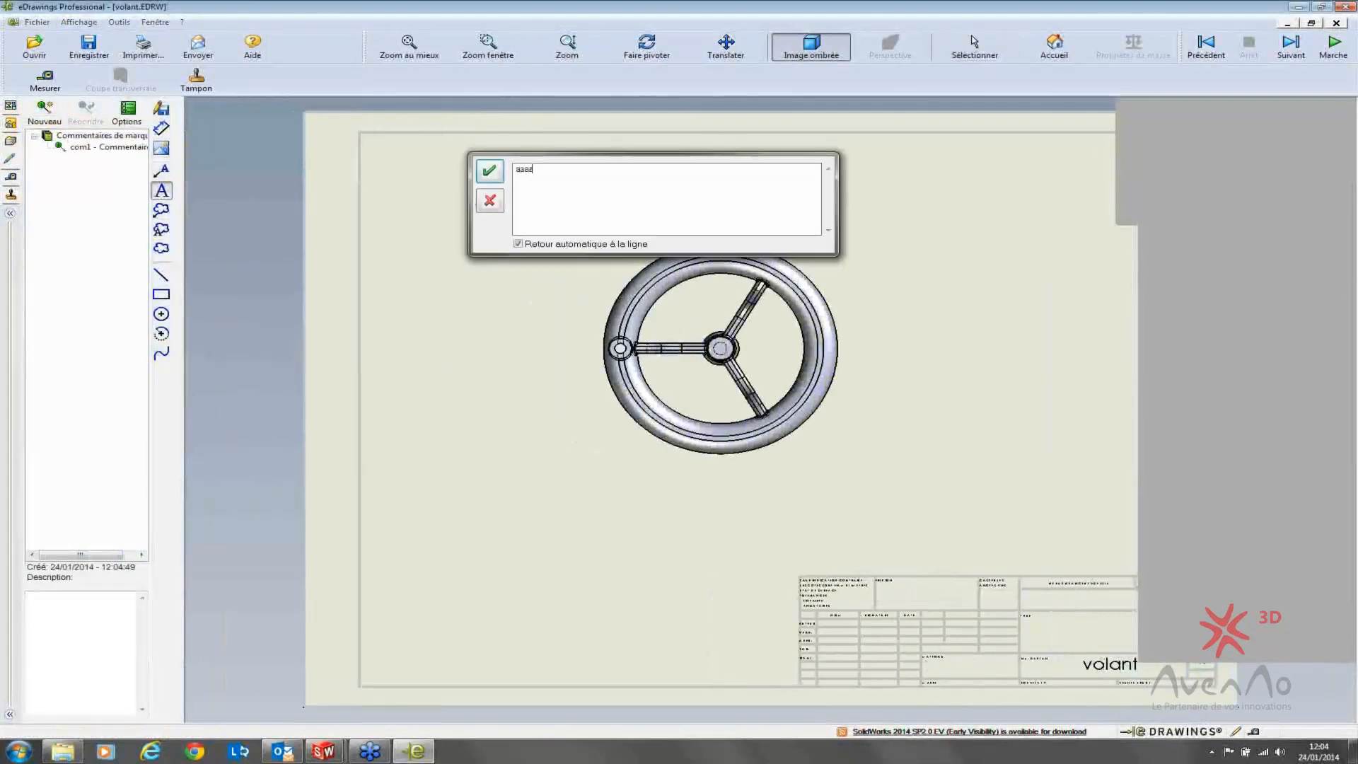
type("ty")
left_click(489, 171)
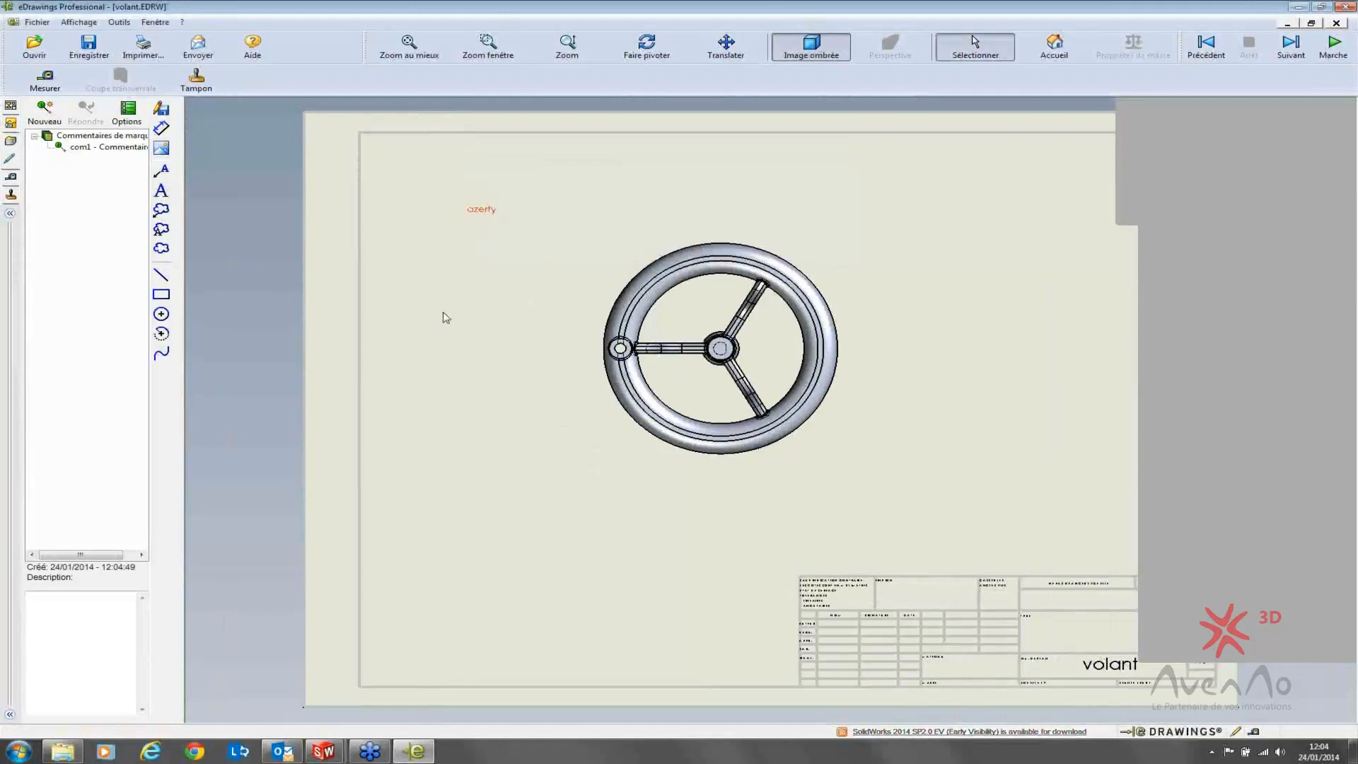
Step: Move the azerty comment next to the wheel's upper-left rim and close eDrawings
left_click_drag(489, 217, 621, 252)
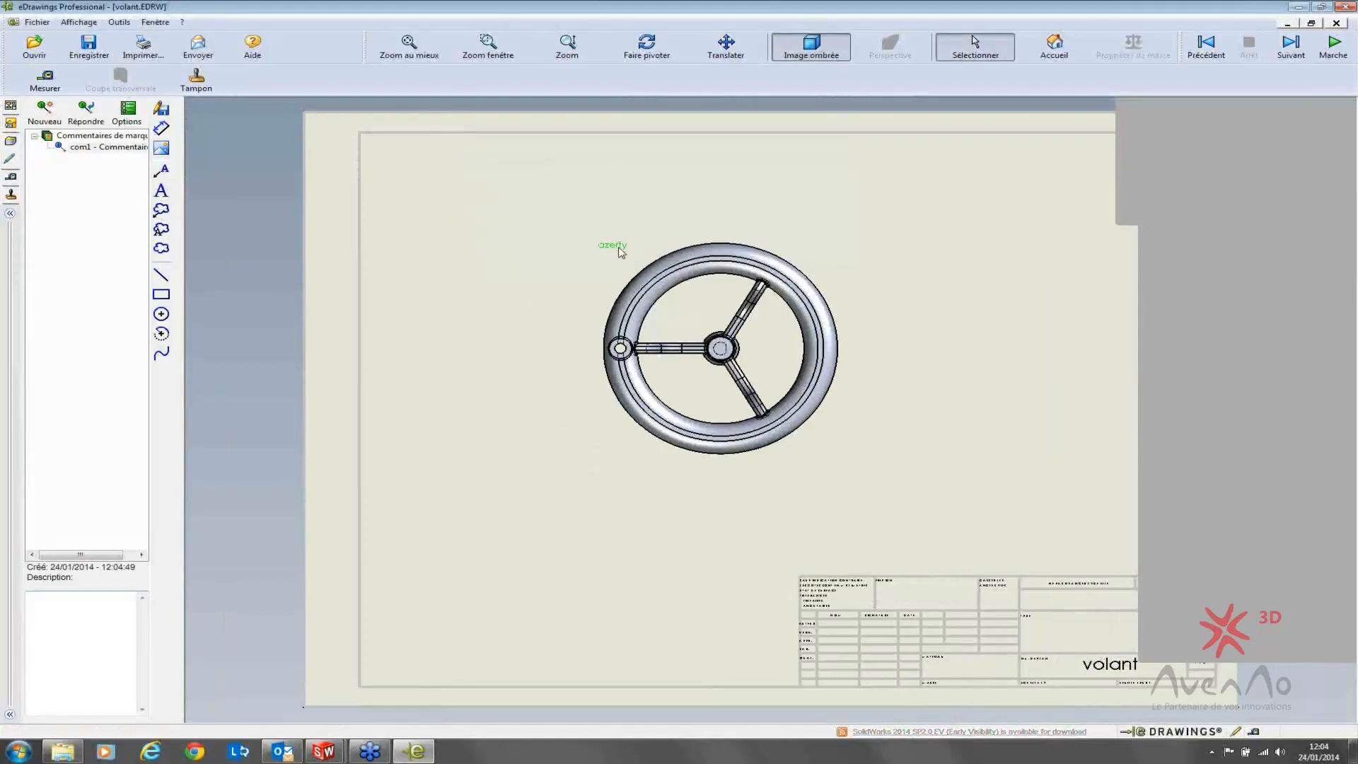
left_click(700, 321)
scroll(699, 322, "down", 3)
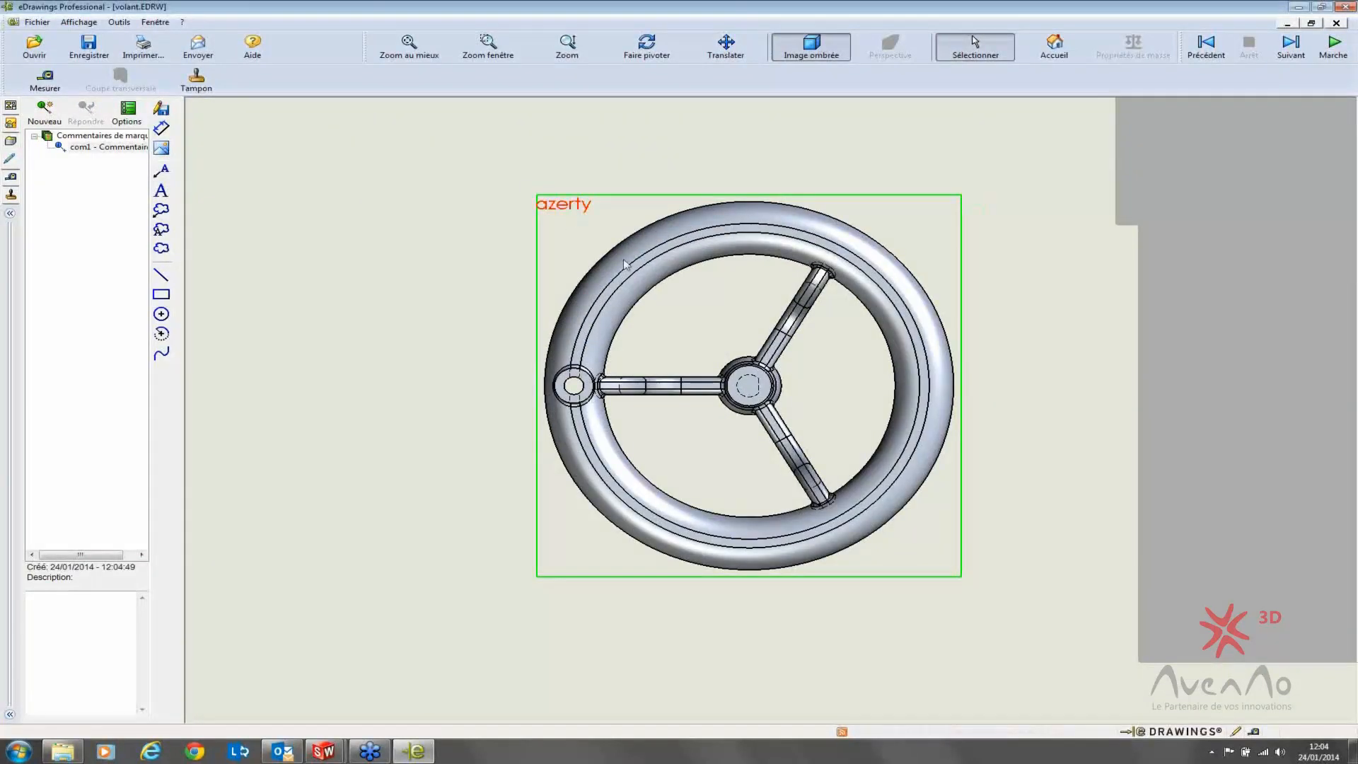
left_click(760, 151)
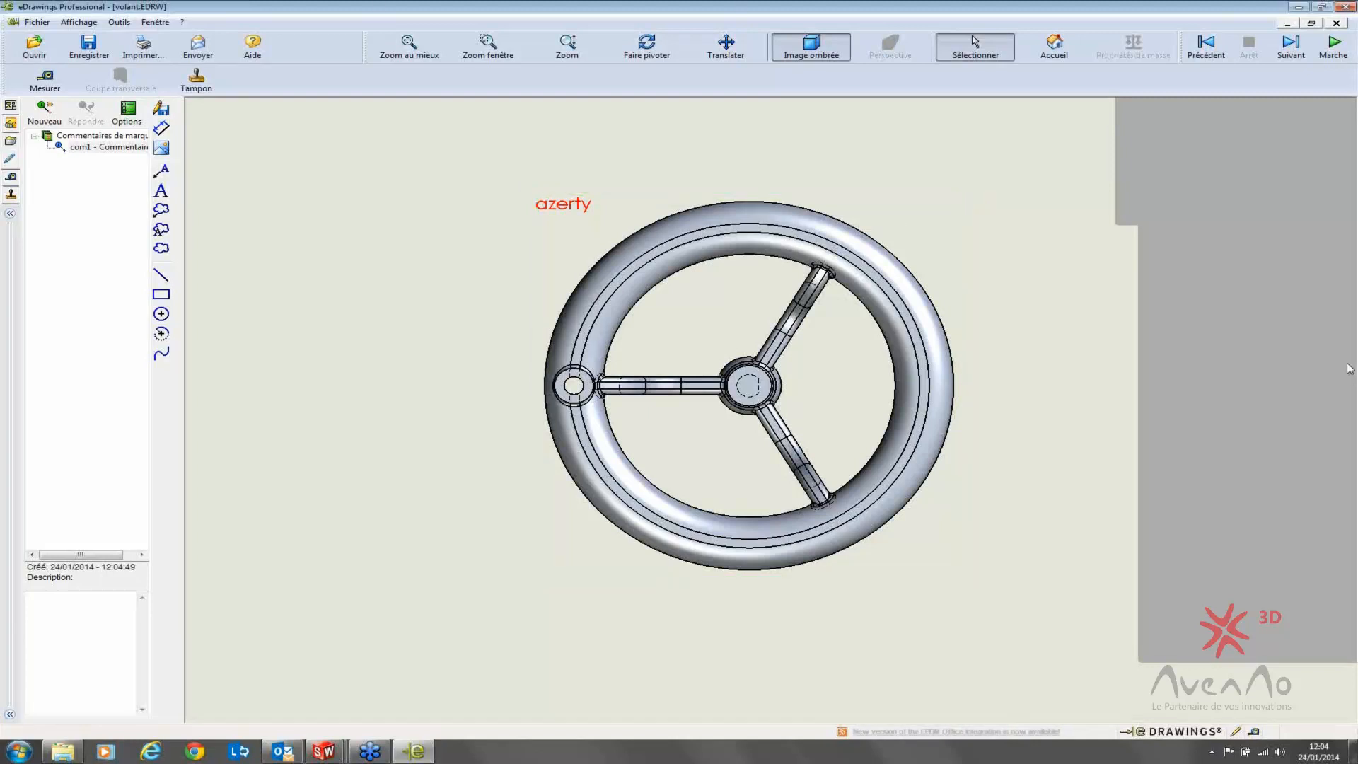
double_click(380, 195)
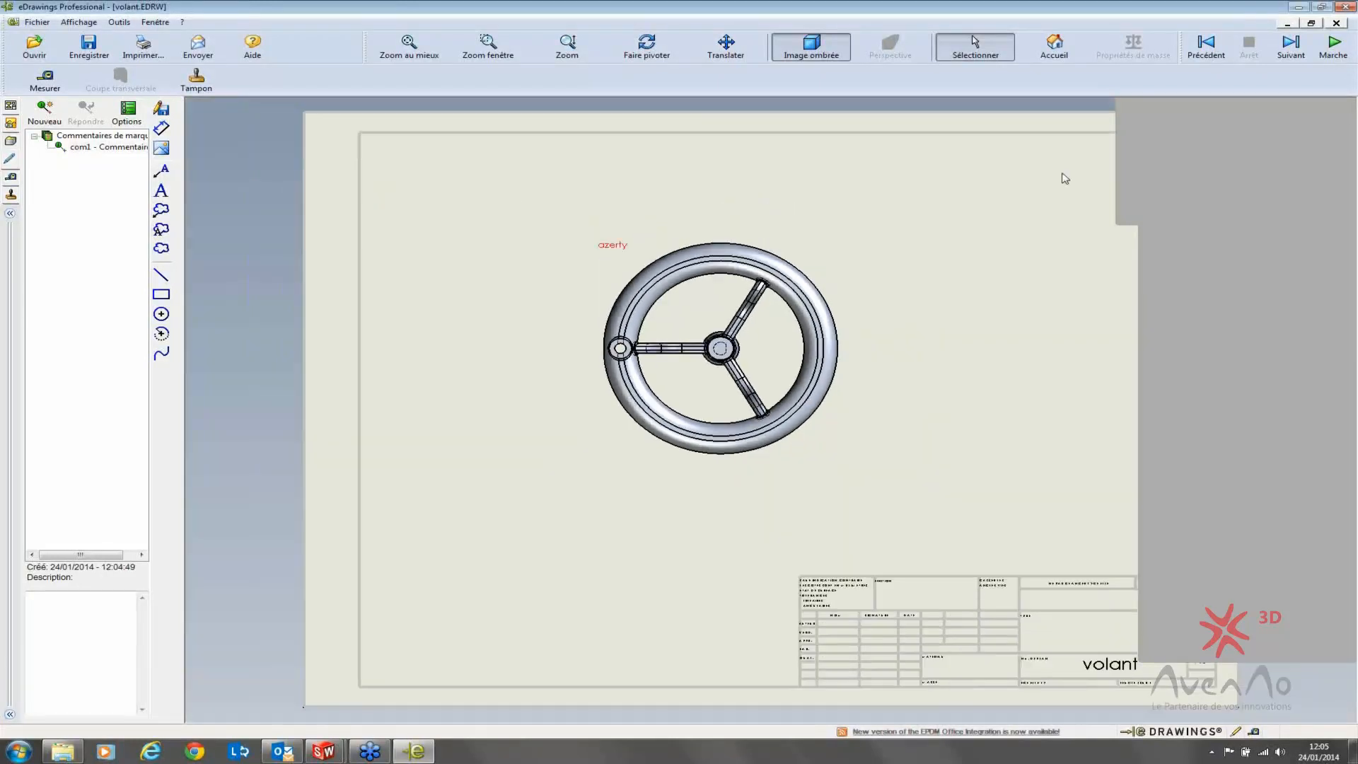
double_click(1075, 6)
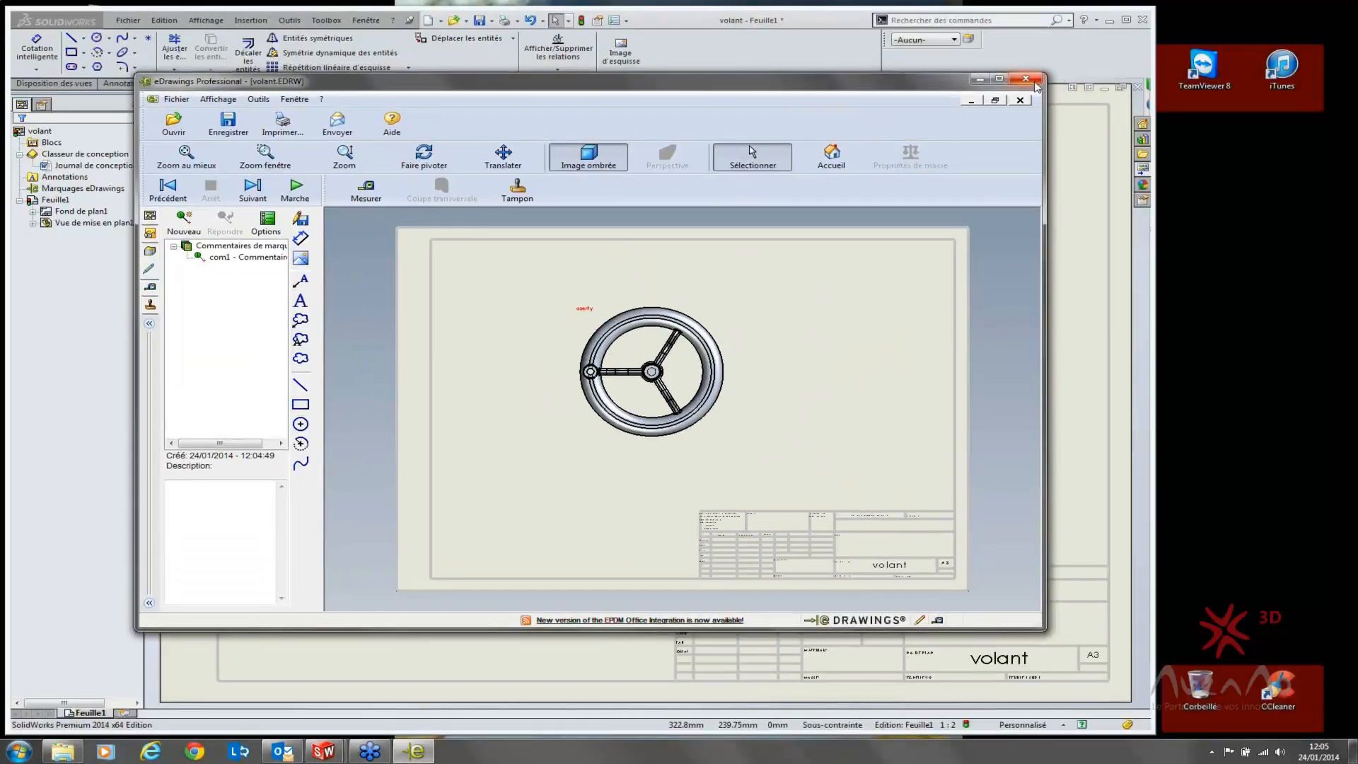
left_click(1035, 80)
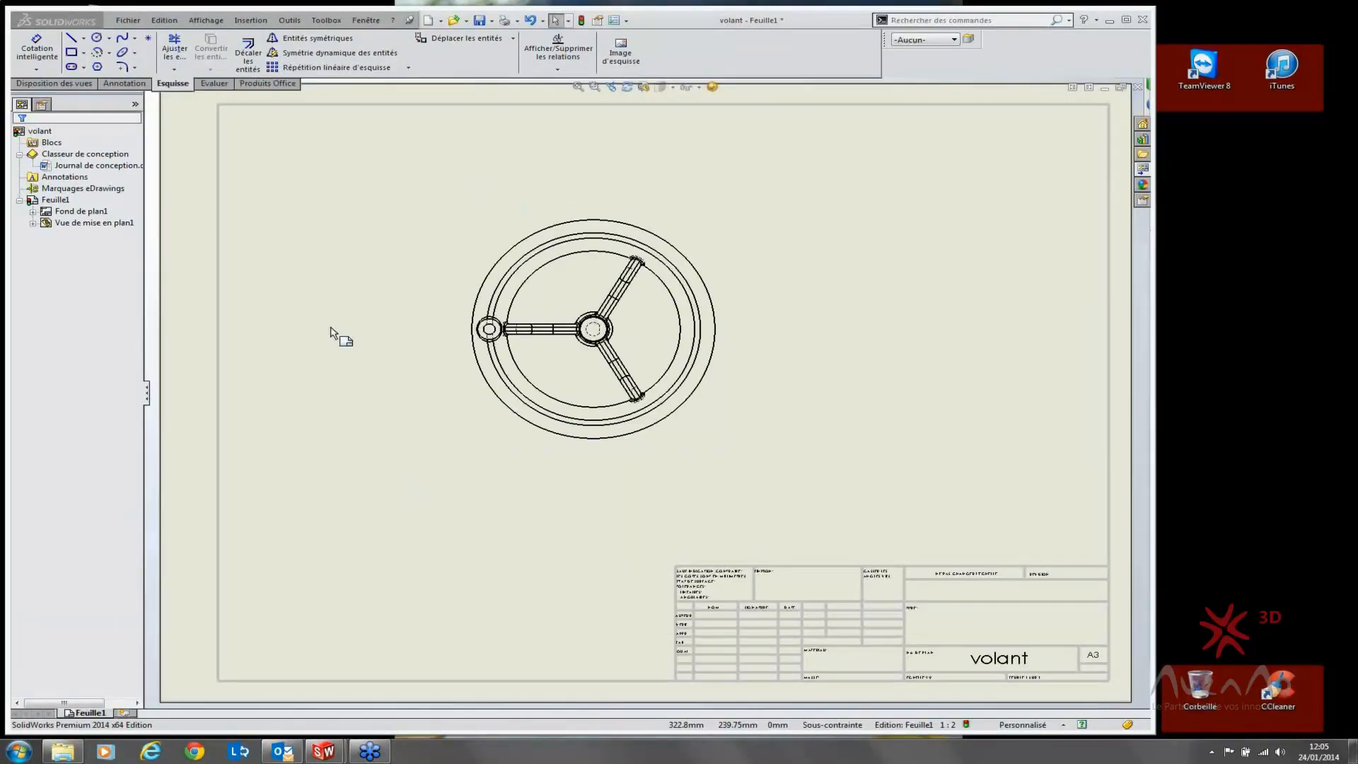
Step: In the SolidWorks drawing, check the Marquages eDrawings folder and the insertion command for an eDrawings markup file
left_click(56, 188)
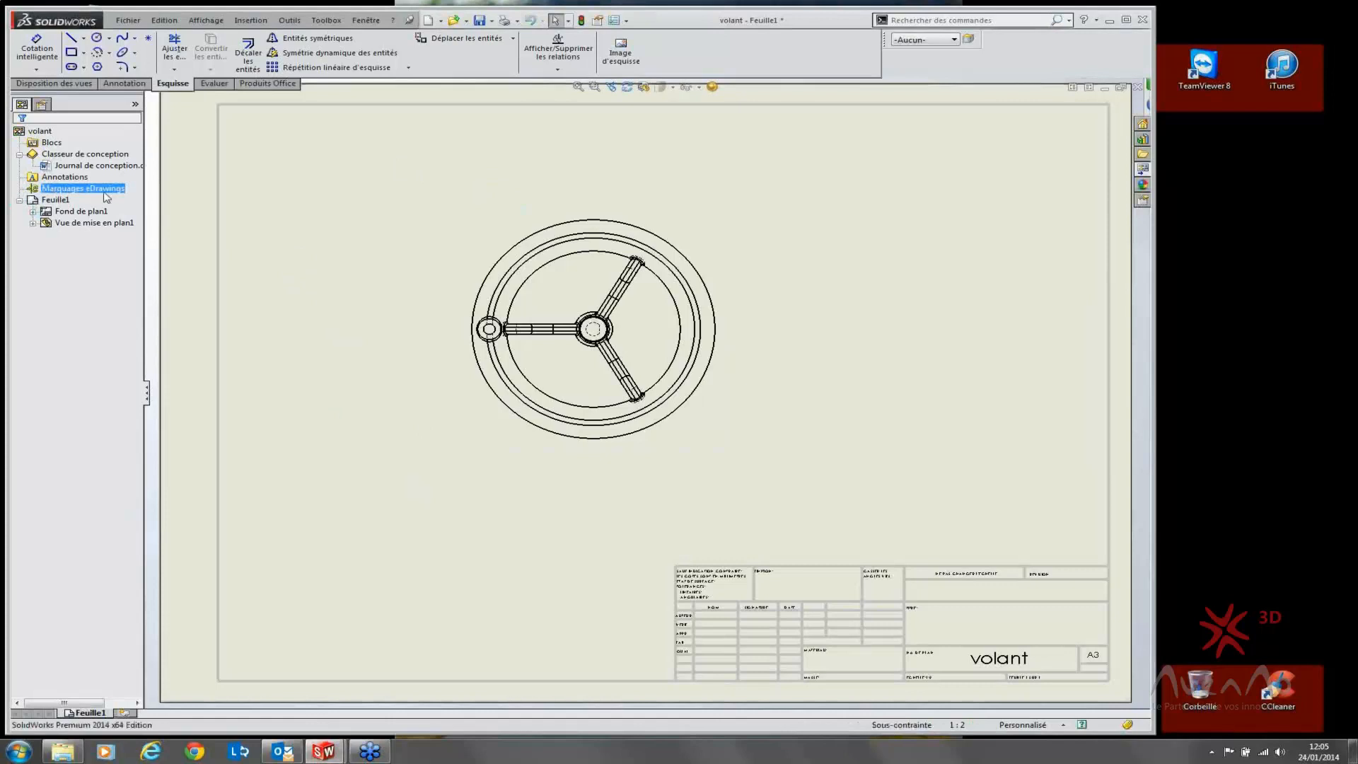
left_click(136, 191)
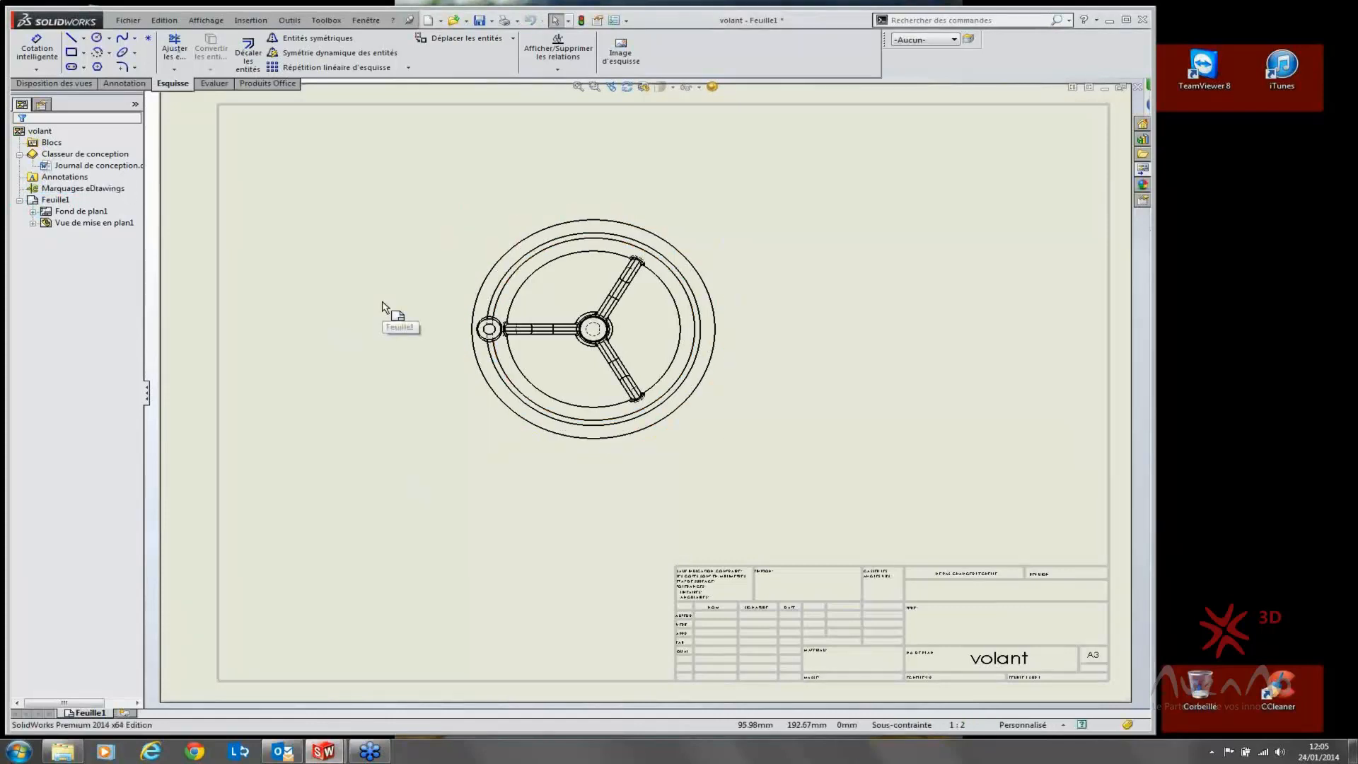
left_click(266, 23)
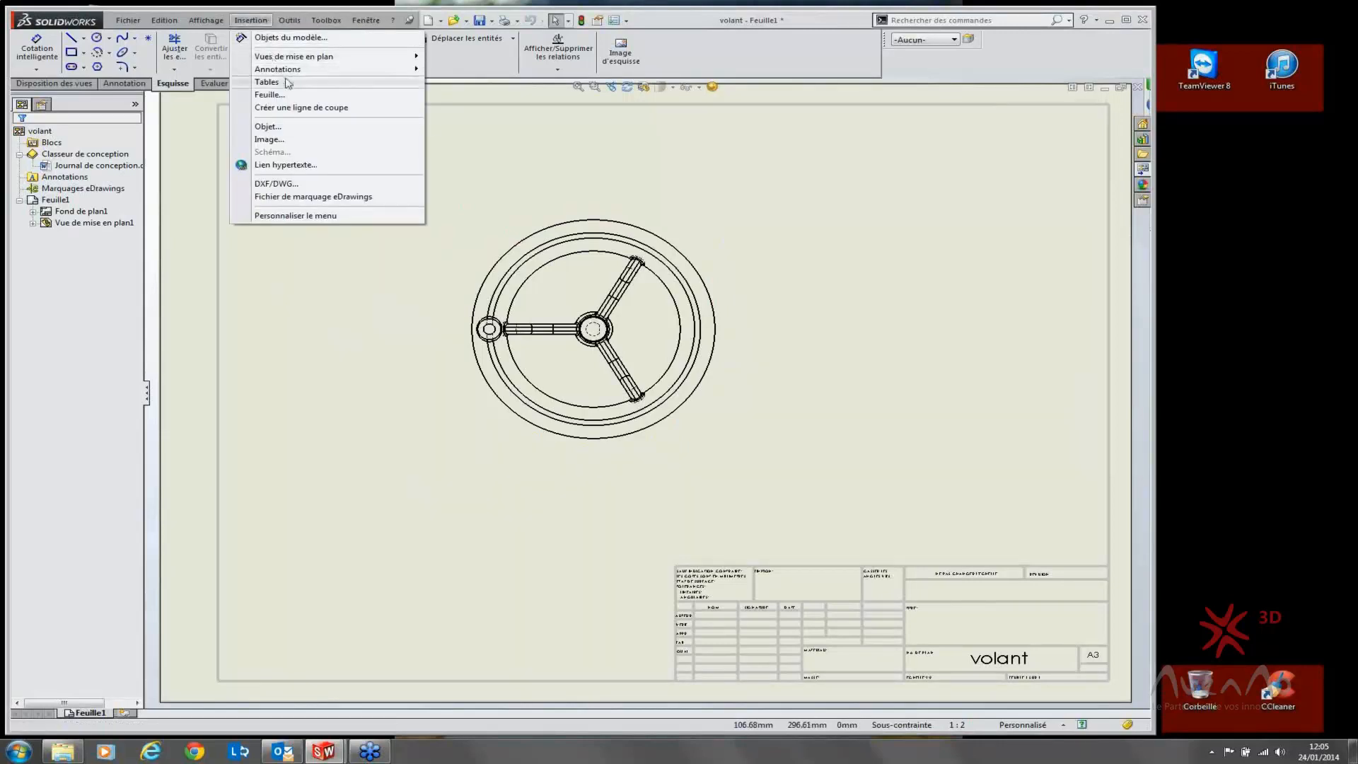
left_click(294, 252)
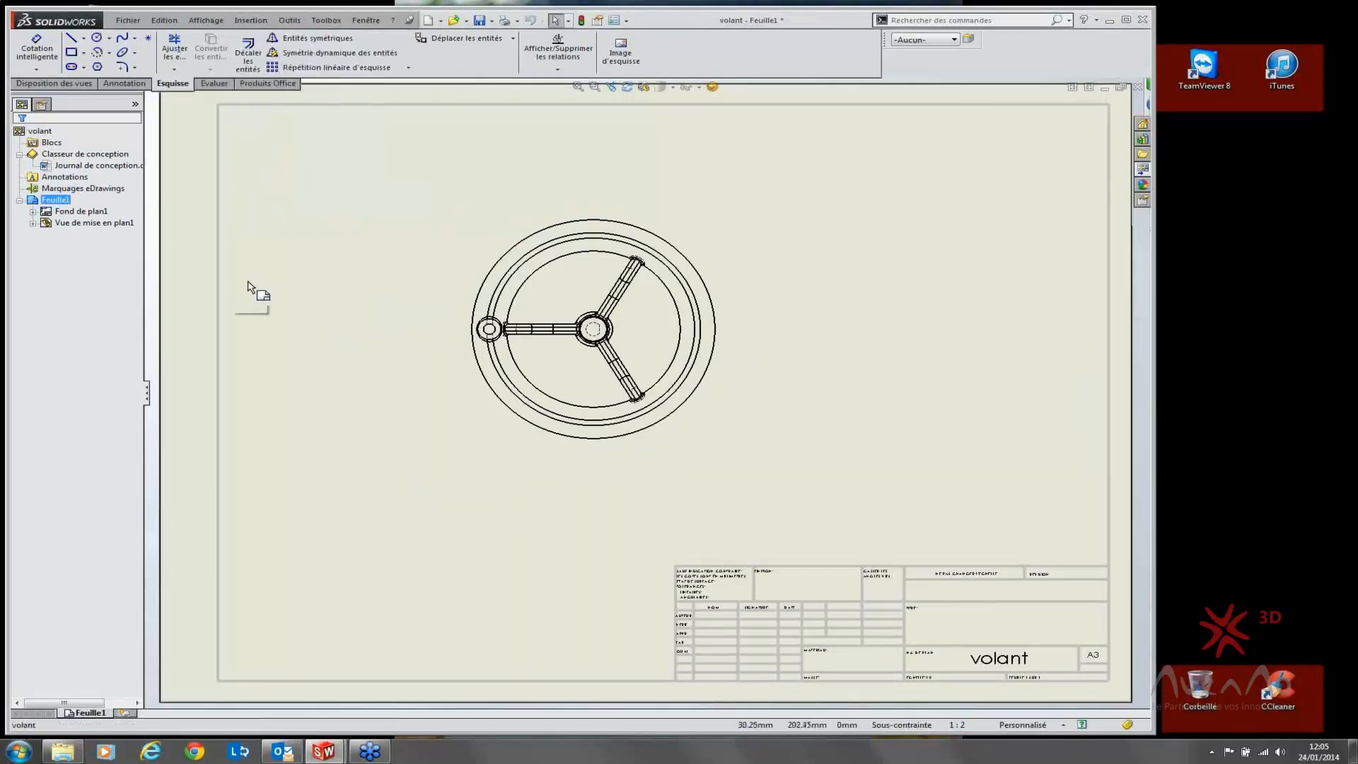
Step: Reopen the volant eDrawings file from the Documents library and maximize its window
left_click(69, 751)
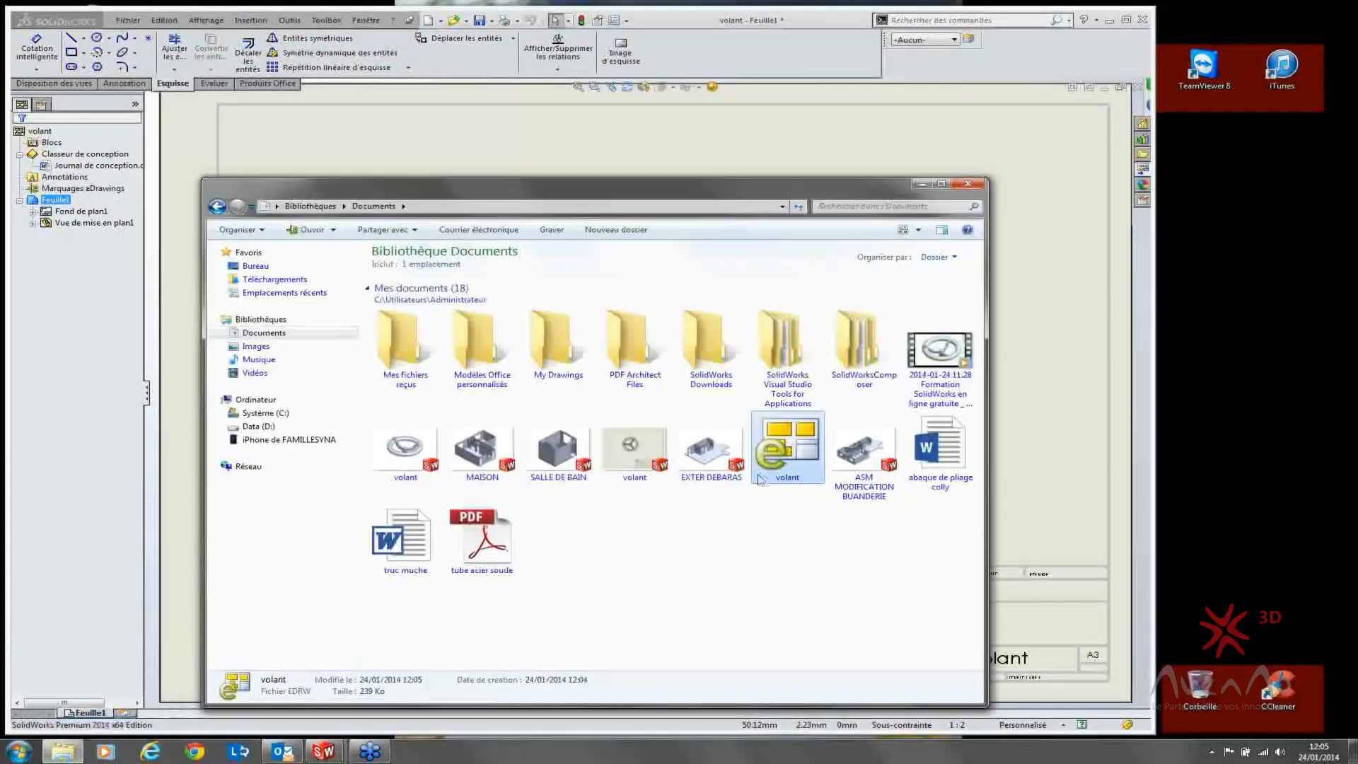
left_click(922, 185)
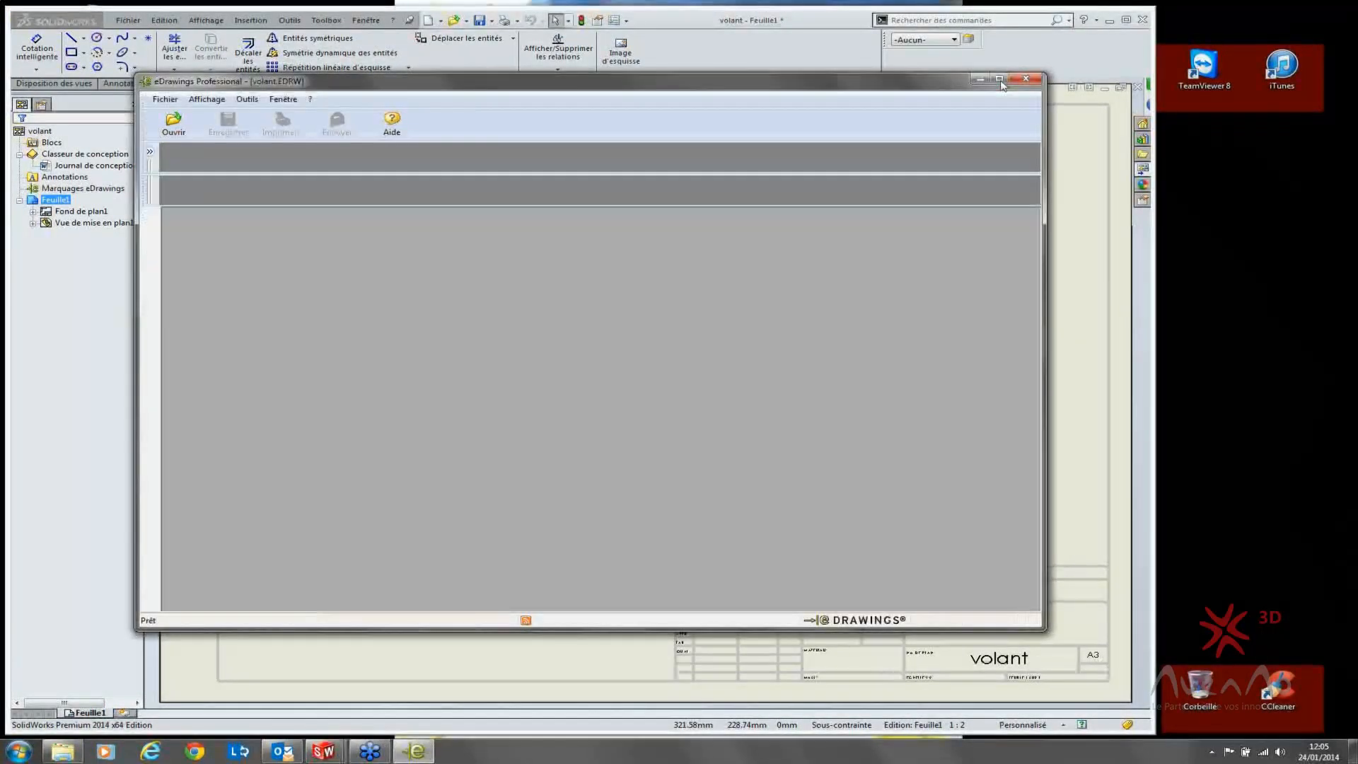
left_click(999, 79)
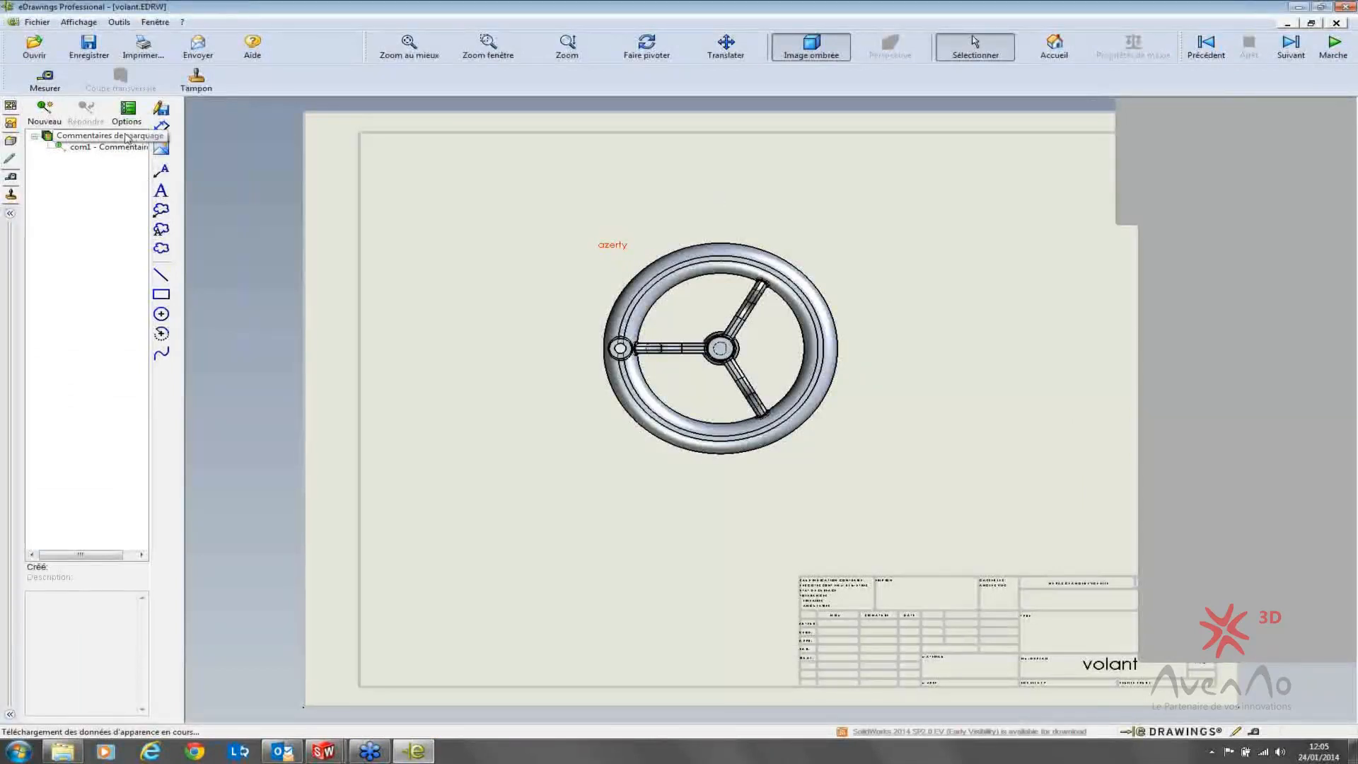
Step: Save only the com1 reviewer's markup comment to the Documents library as an eDrawings markup file named azertyt
left_click(104, 148)
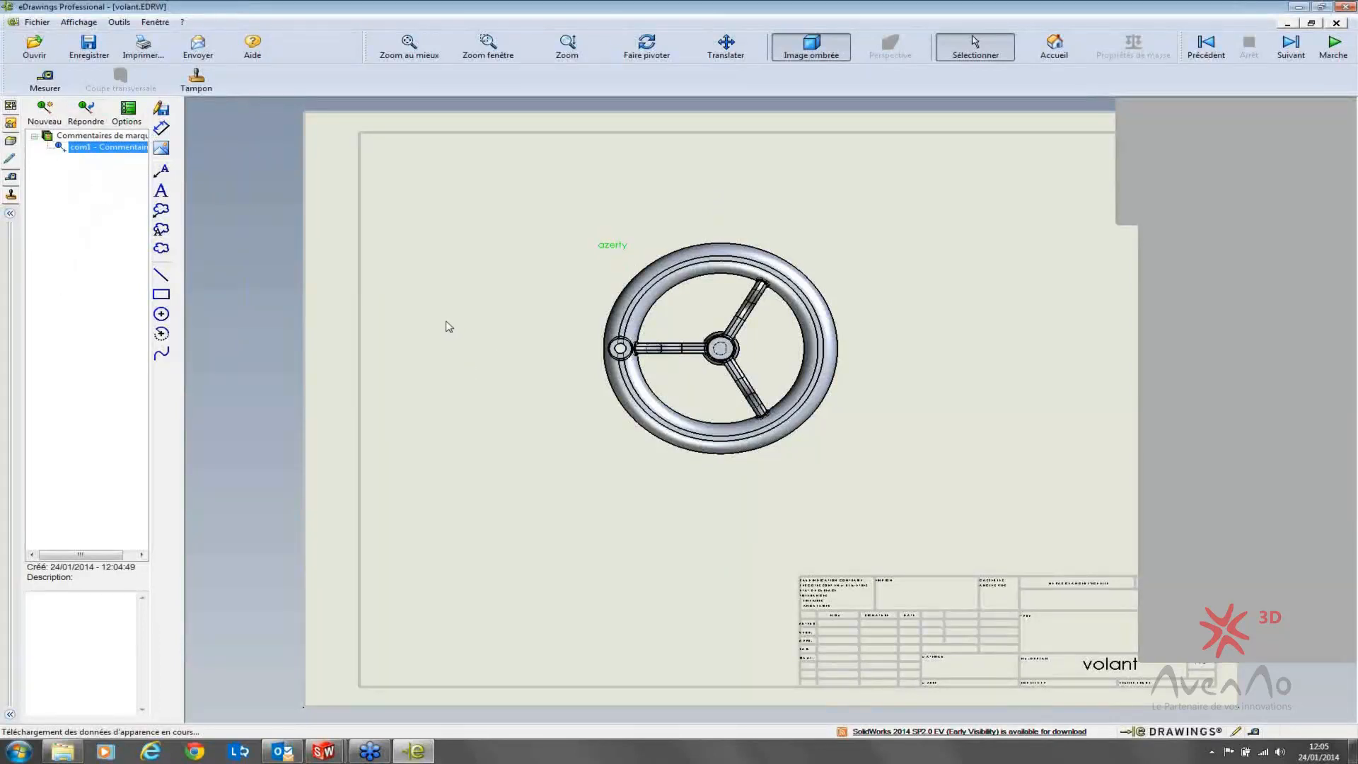
left_click(74, 150)
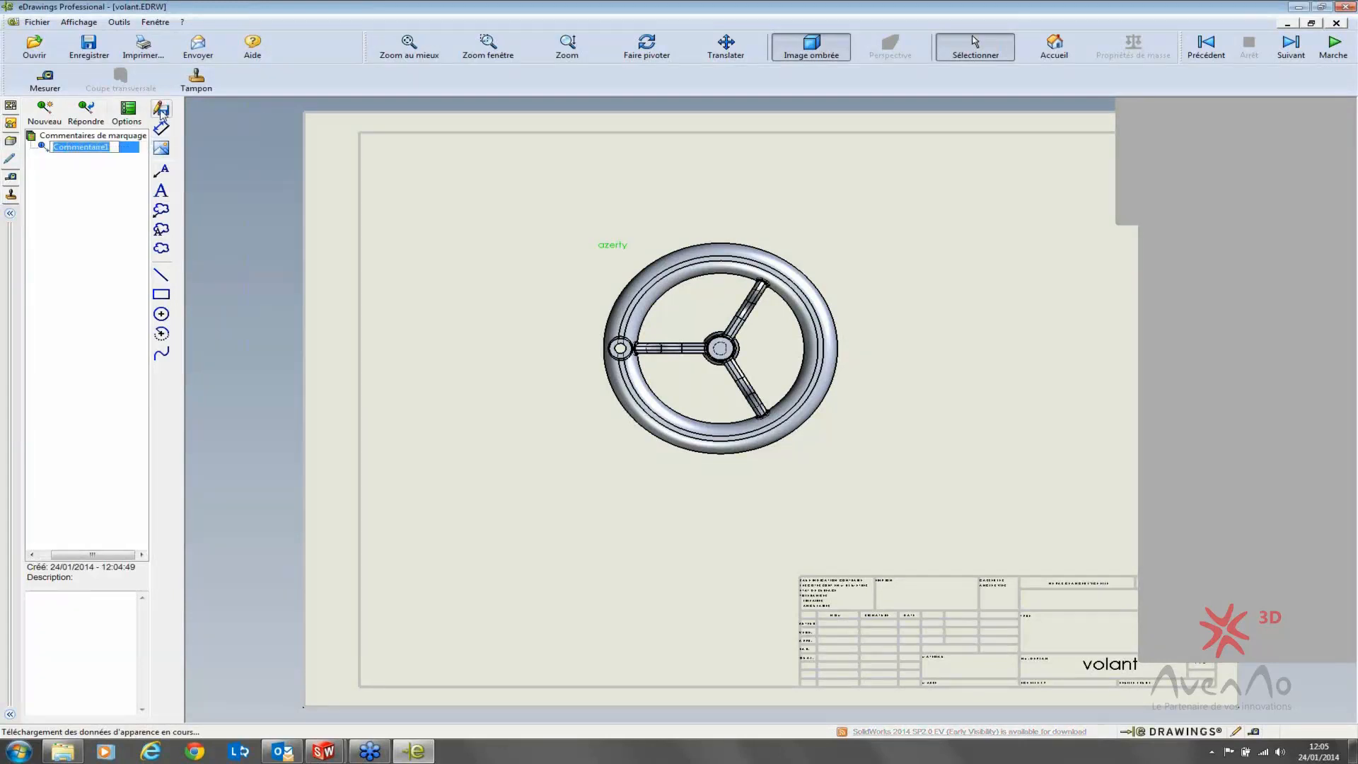
left_click(160, 110)
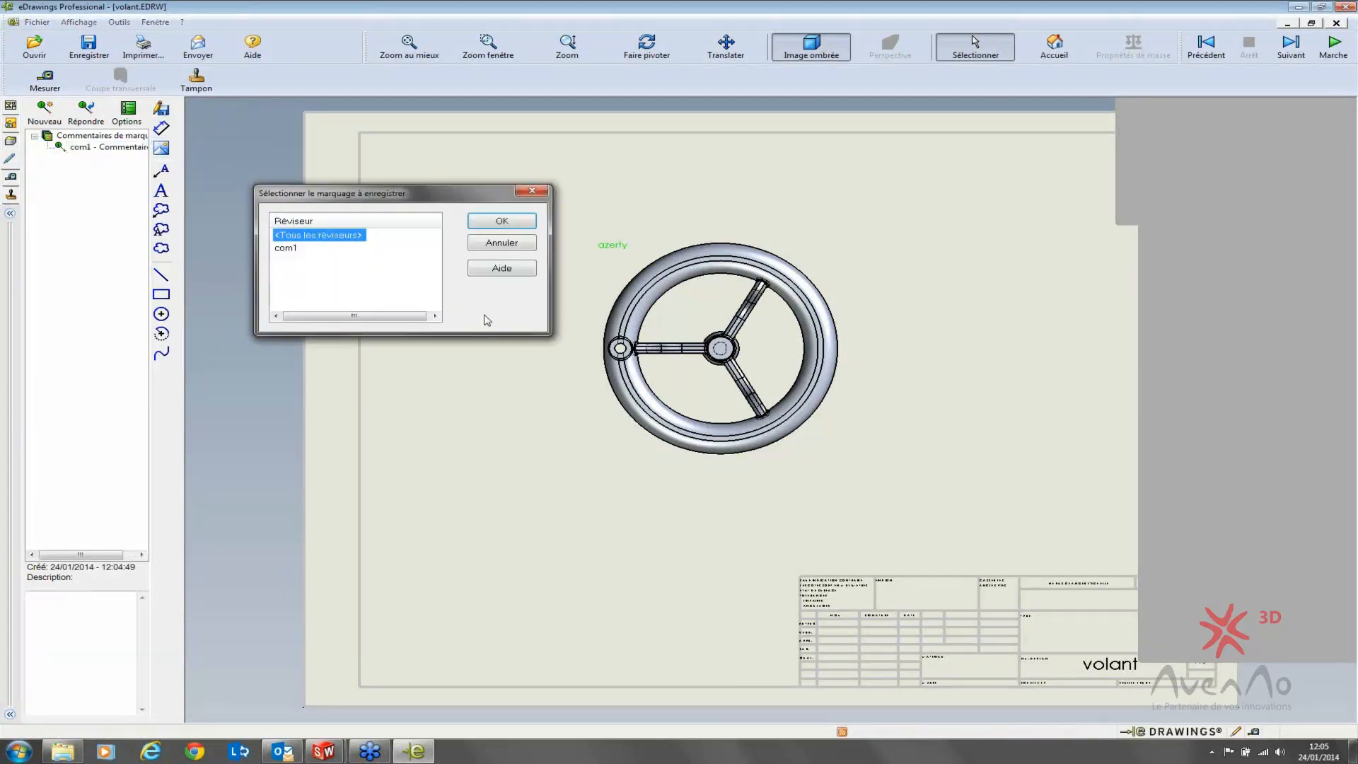
left_click(284, 249)
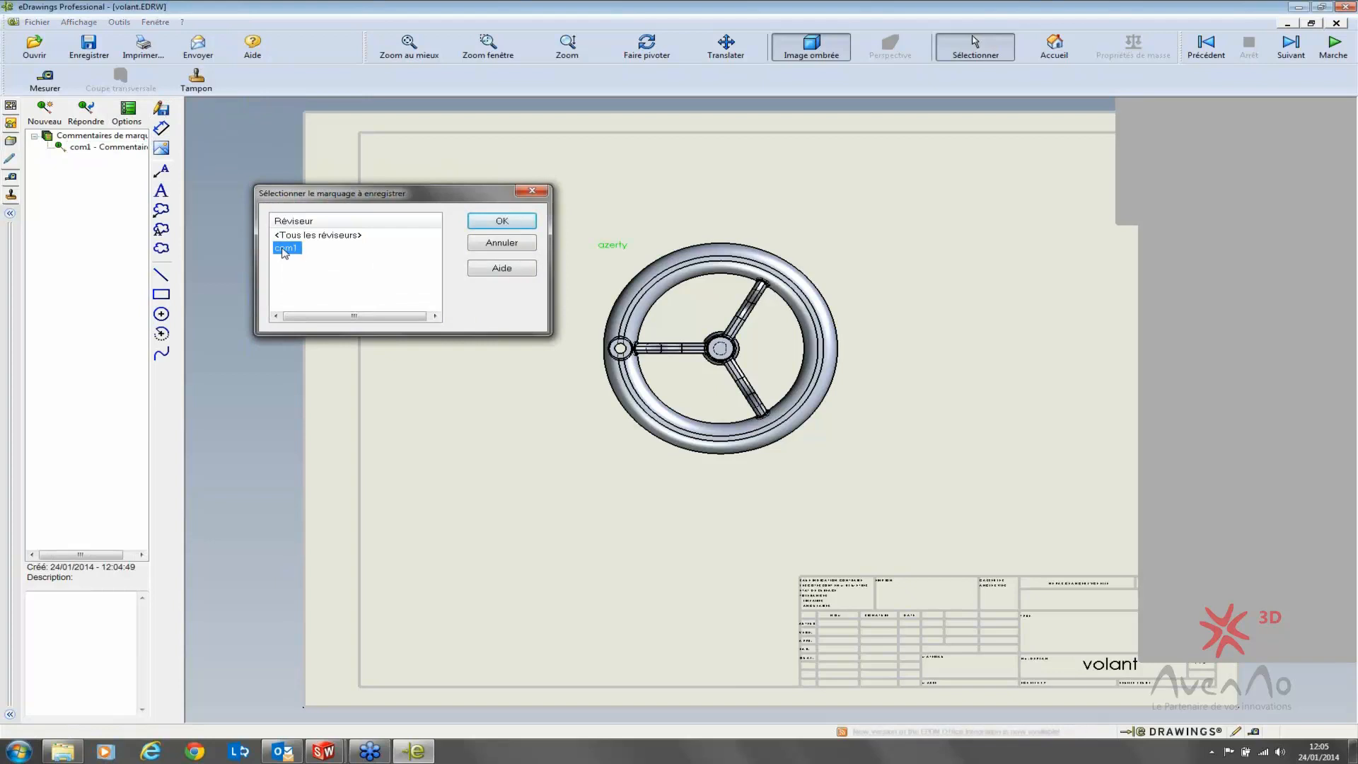
left_click(502, 221)
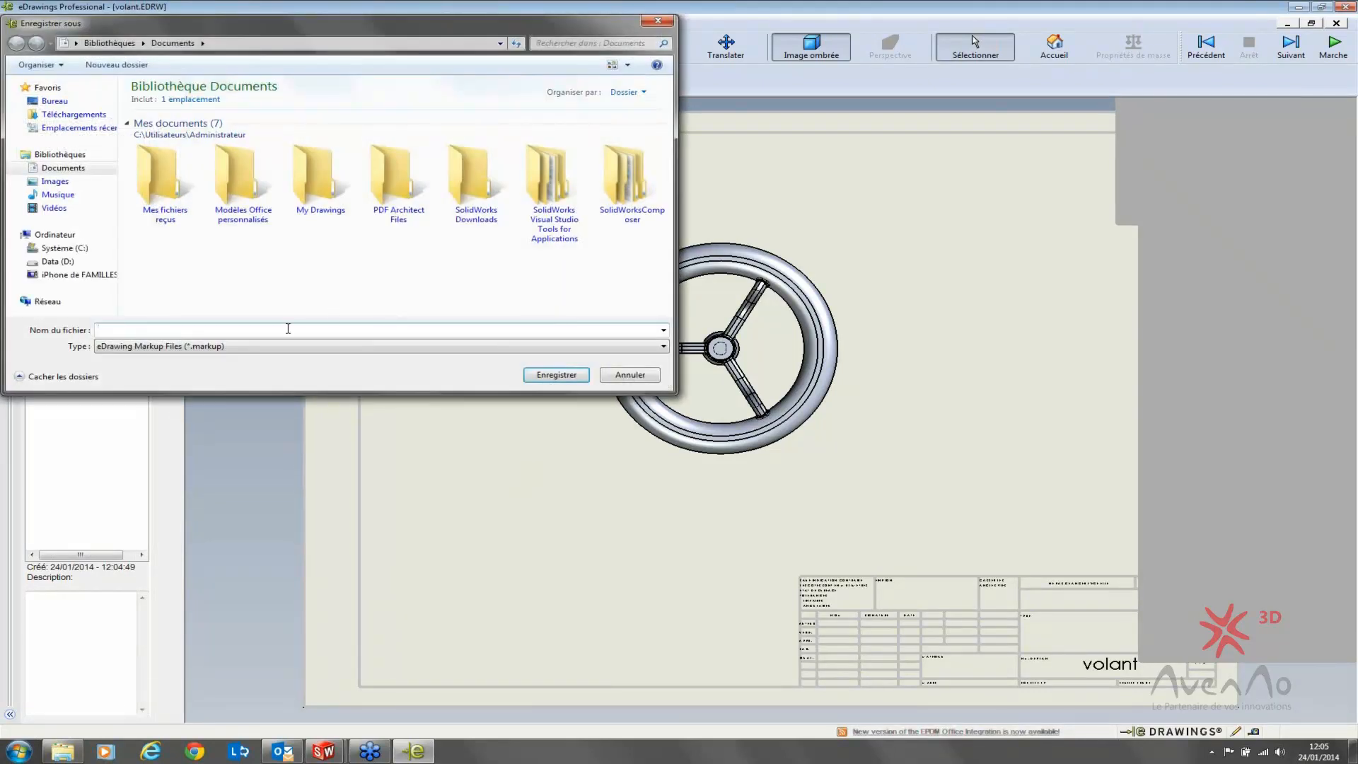
type("azertyt")
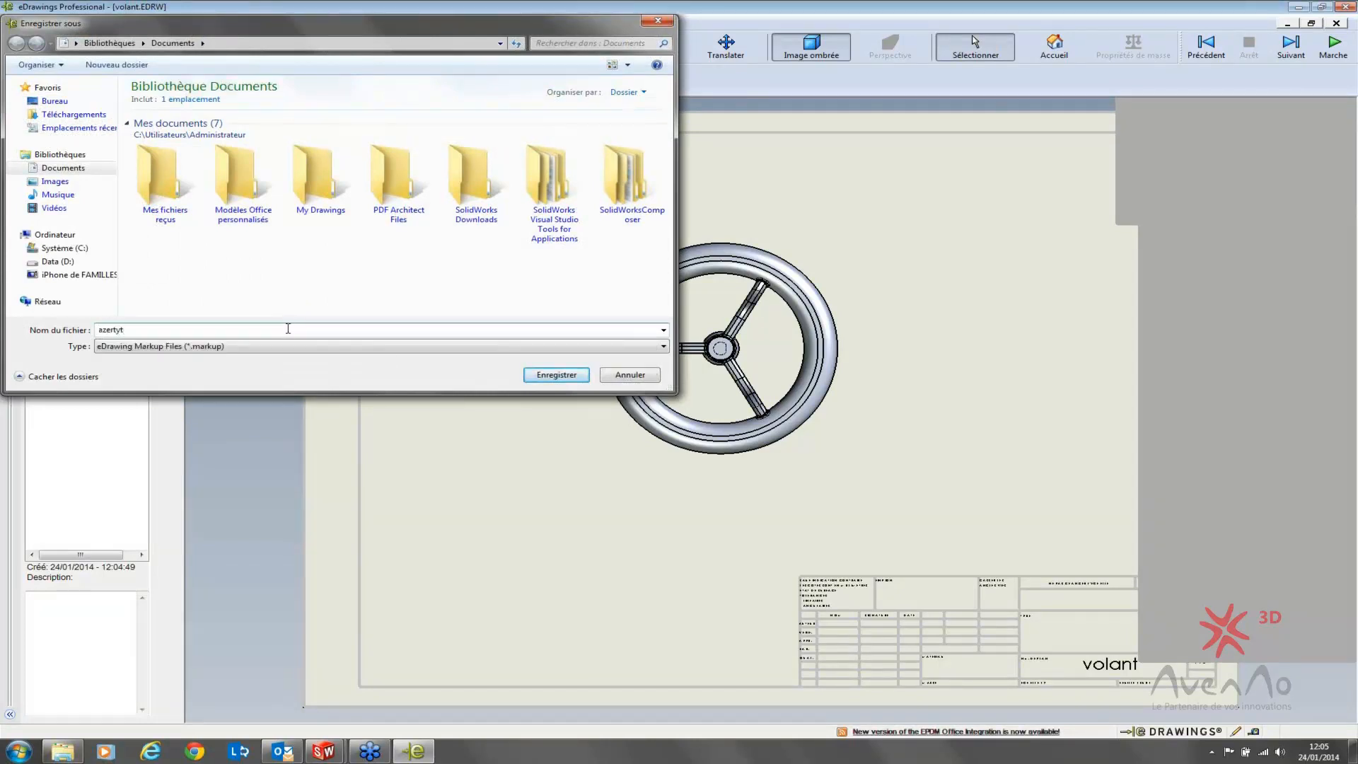
left_click(551, 375)
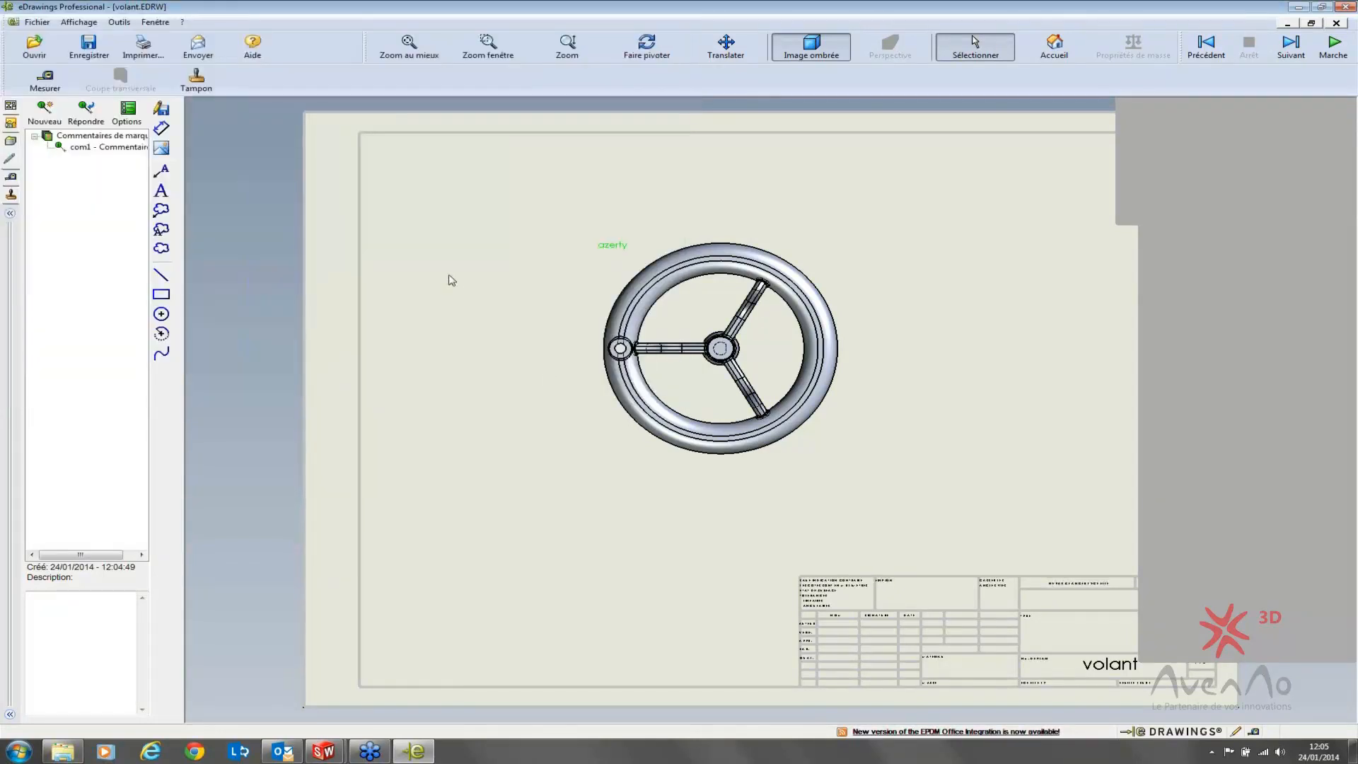
Step: Close eDrawings and insert azertyt.markup from the Documents library into the SolidWorks volant drawing
double_click(1089, 12)
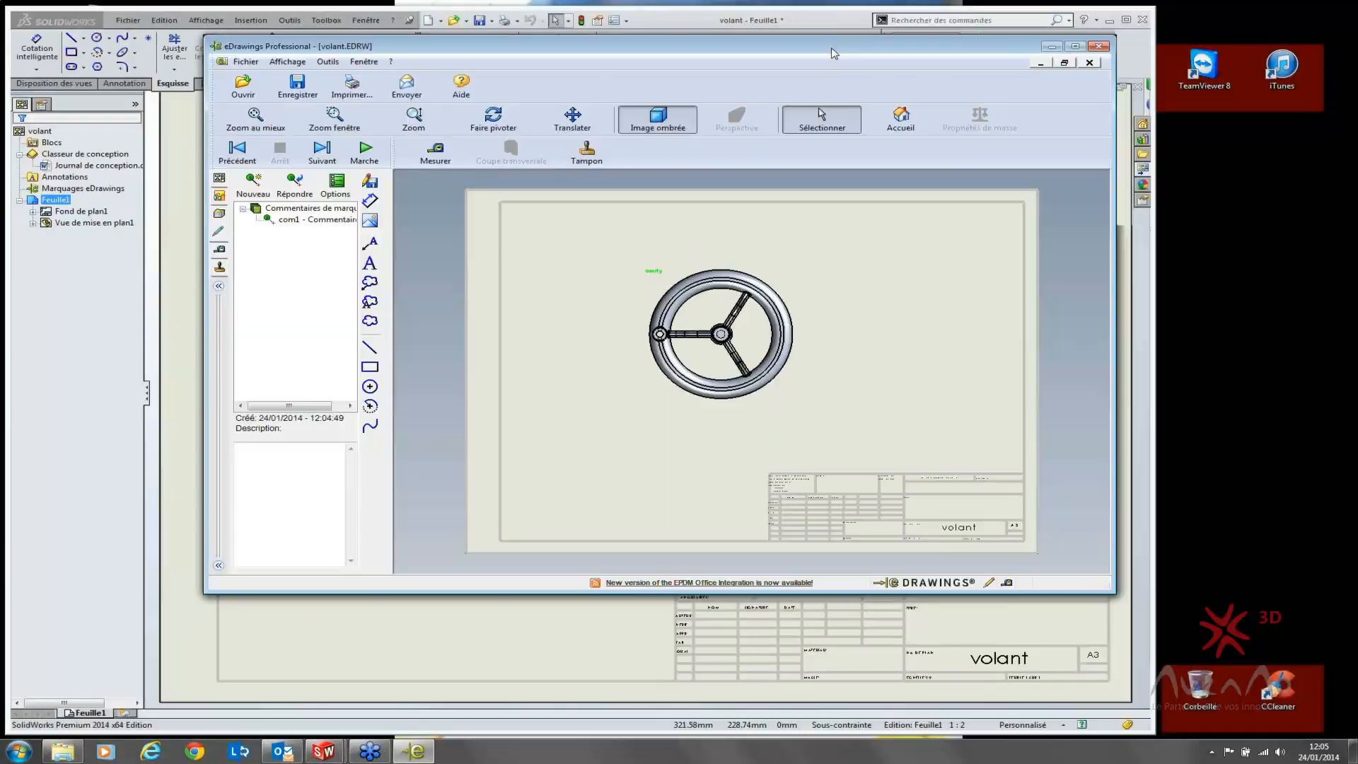
left_click_drag(831, 49, 750, 97)
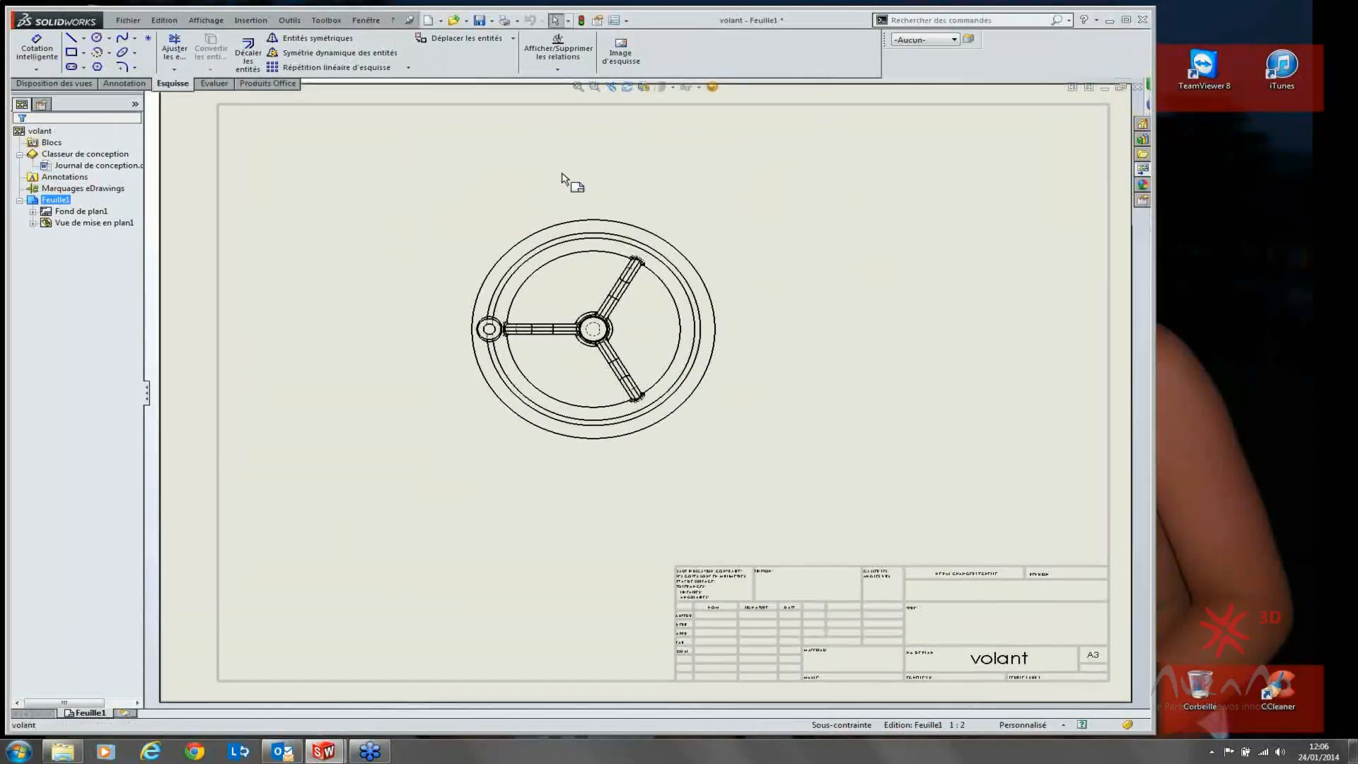
left_click(252, 20)
left_click(292, 198)
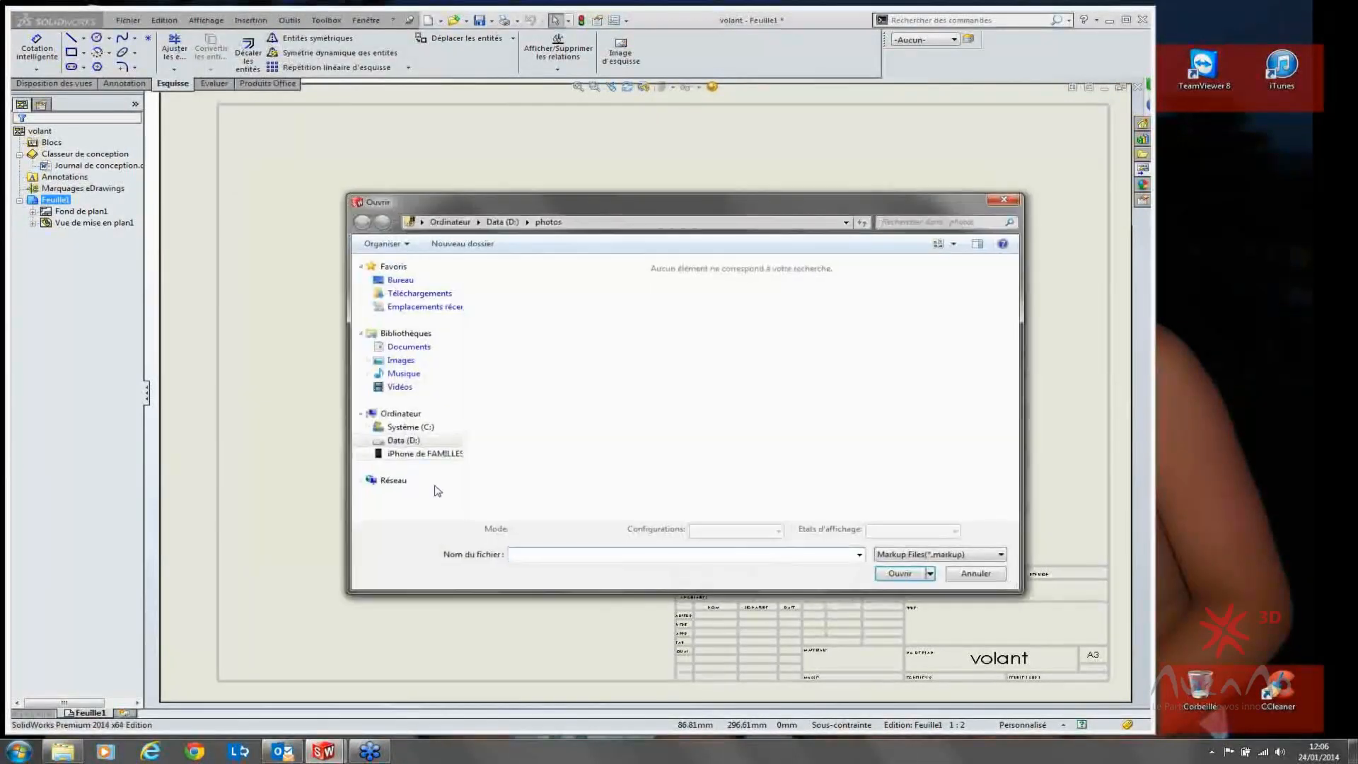
left_click(520, 467)
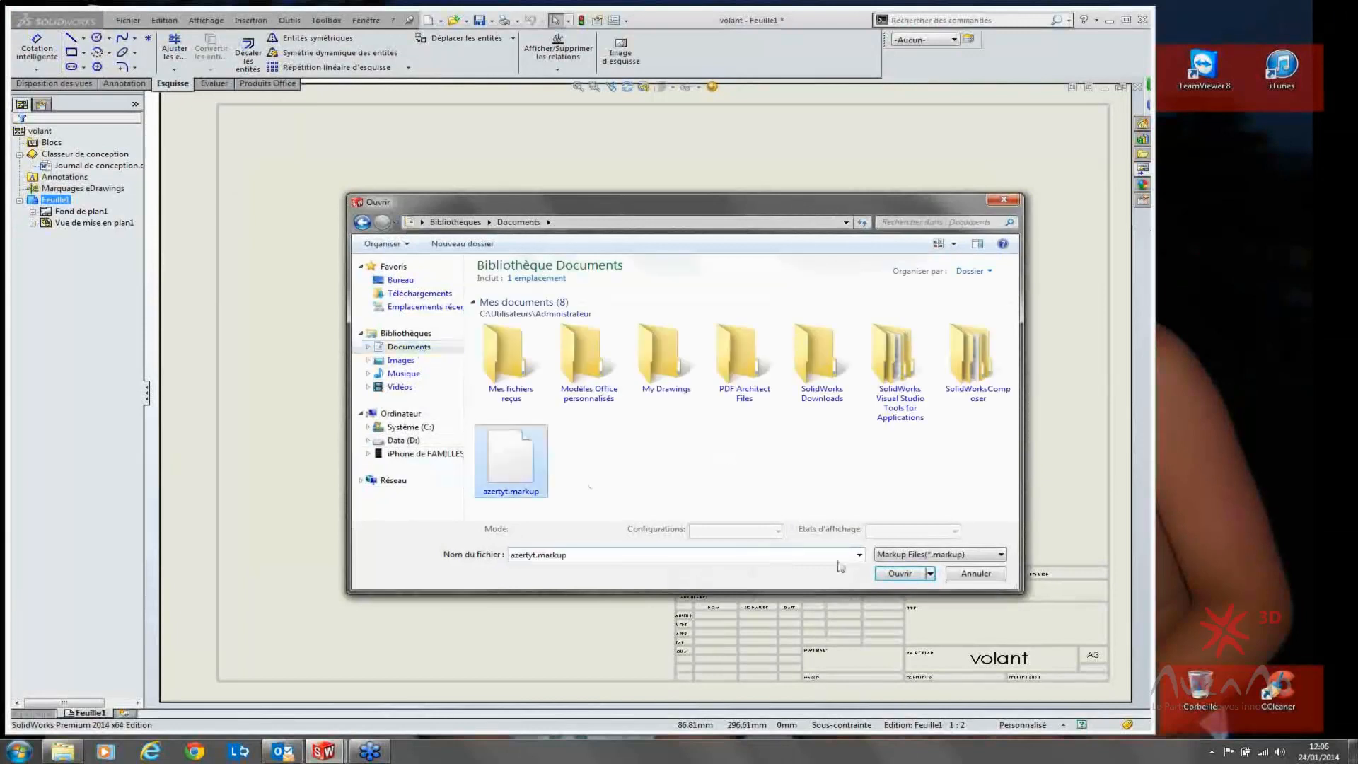
left_click(897, 572)
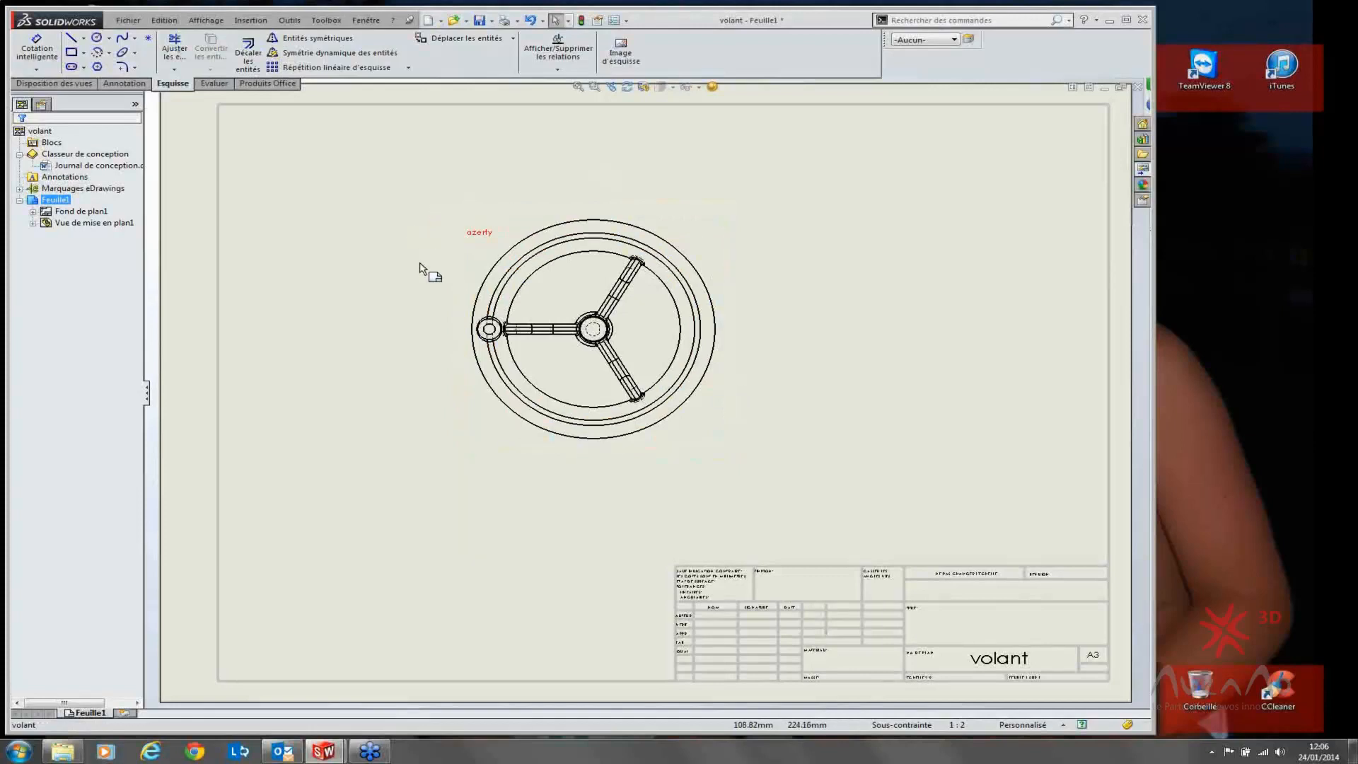
Step: Expand the Marquages eDrawings folder in the drawing tree and hide the imported com1 markup comment
left_click(1349, 364)
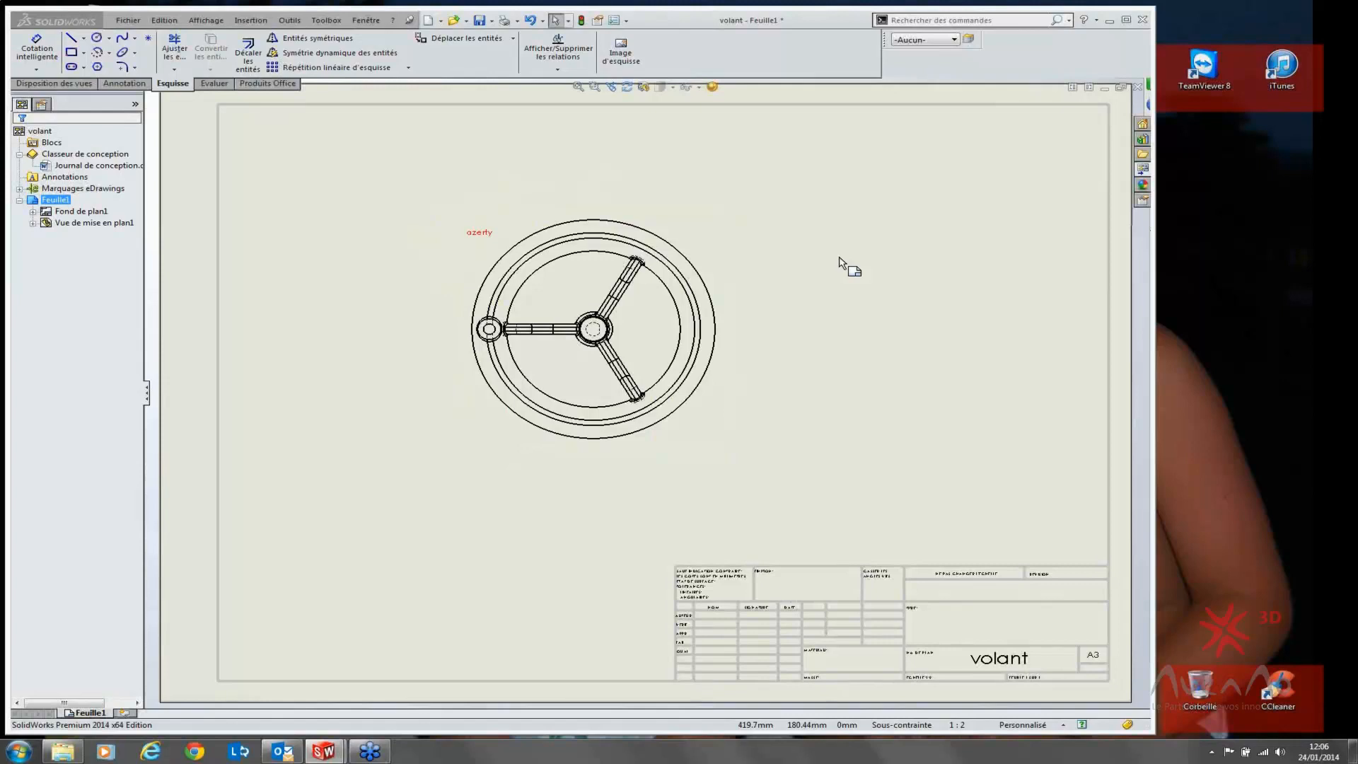
left_click(19, 189)
left_click(64, 199)
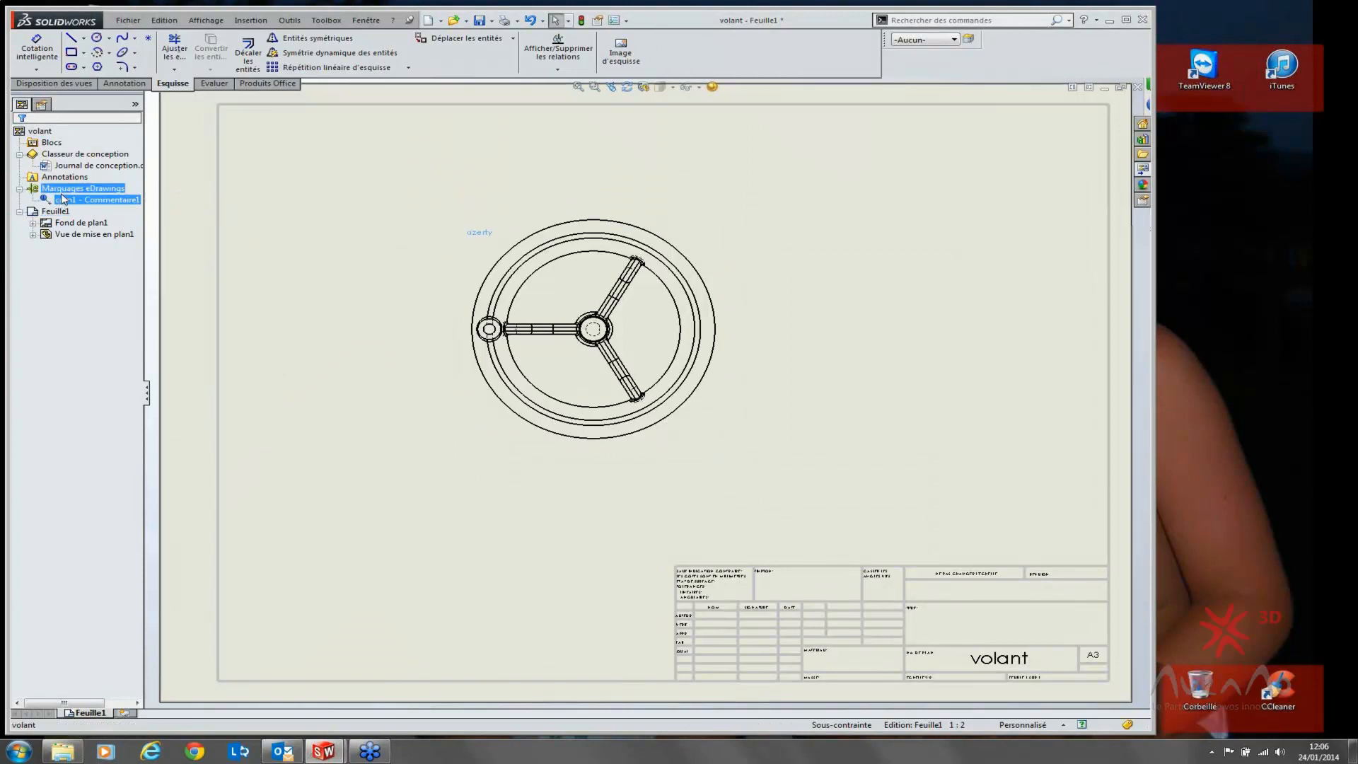
right_click(64, 199)
left_click(142, 201)
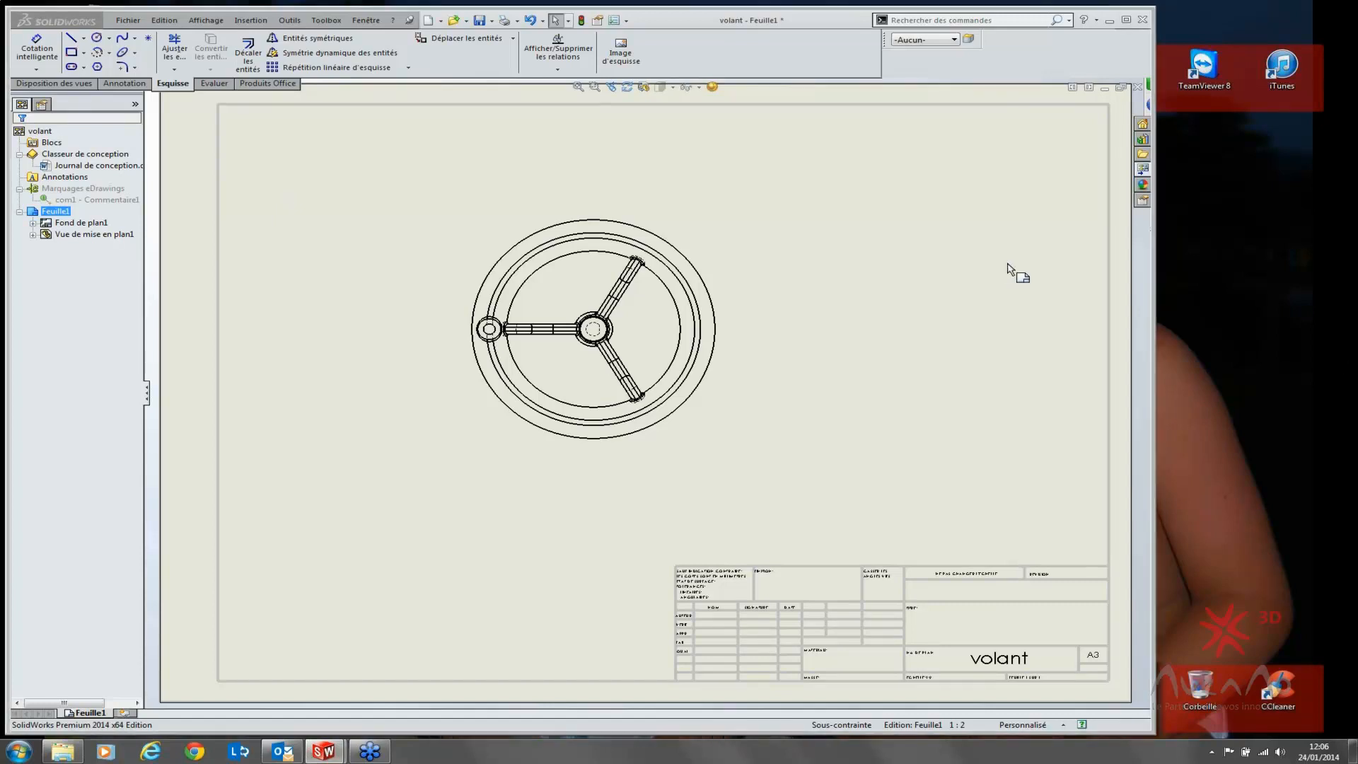
Step: Return from the drawing to the volant part and review the FeatureManager tree show/hide settings in the system options
left_click(1136, 86)
left_click(315, 279)
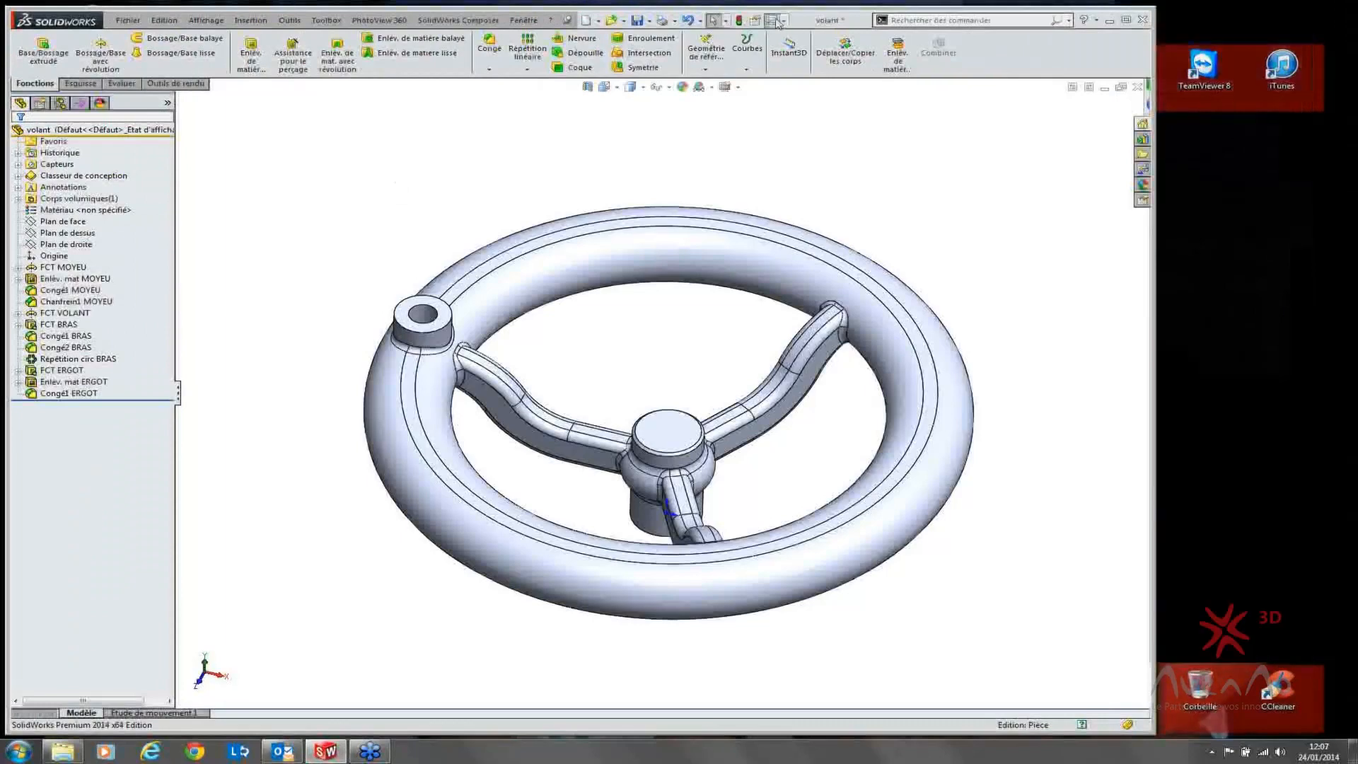
left_click(771, 20)
left_click(306, 269)
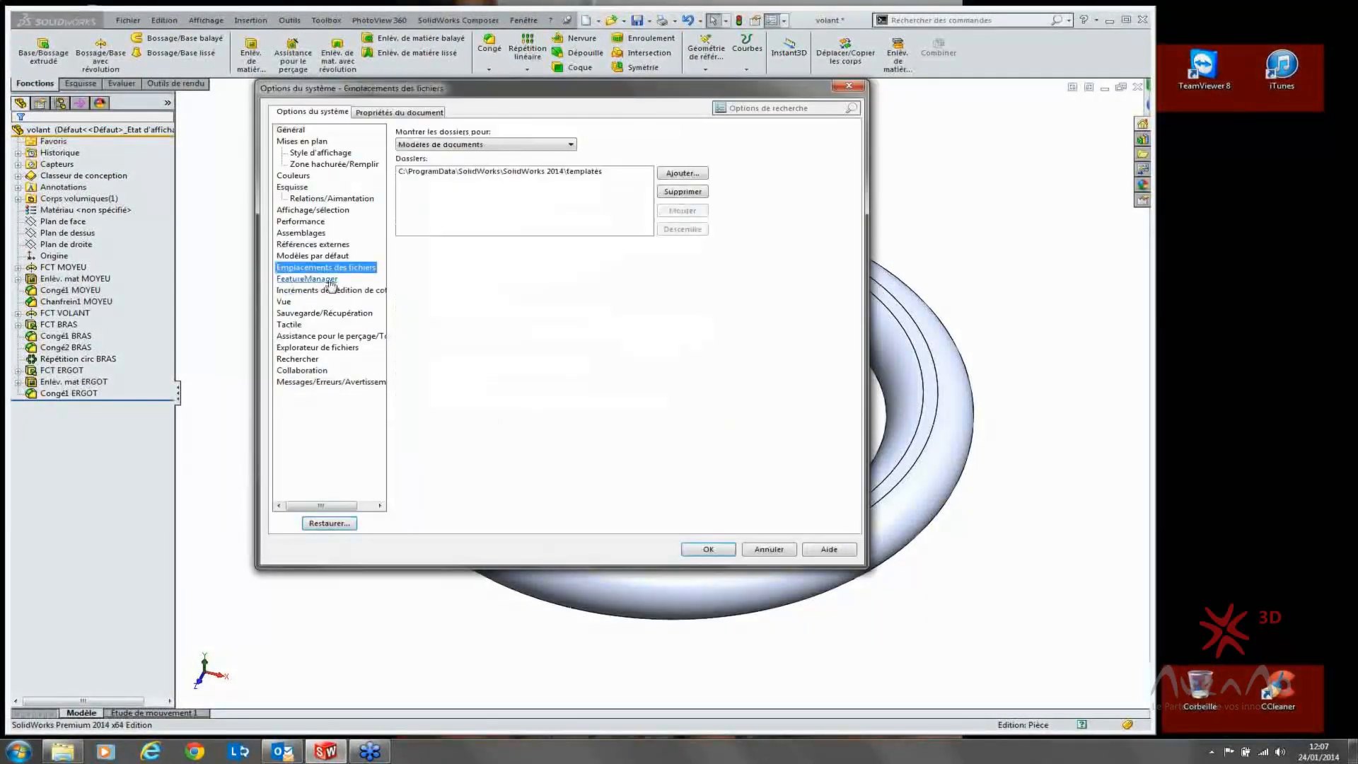
left_click(325, 280)
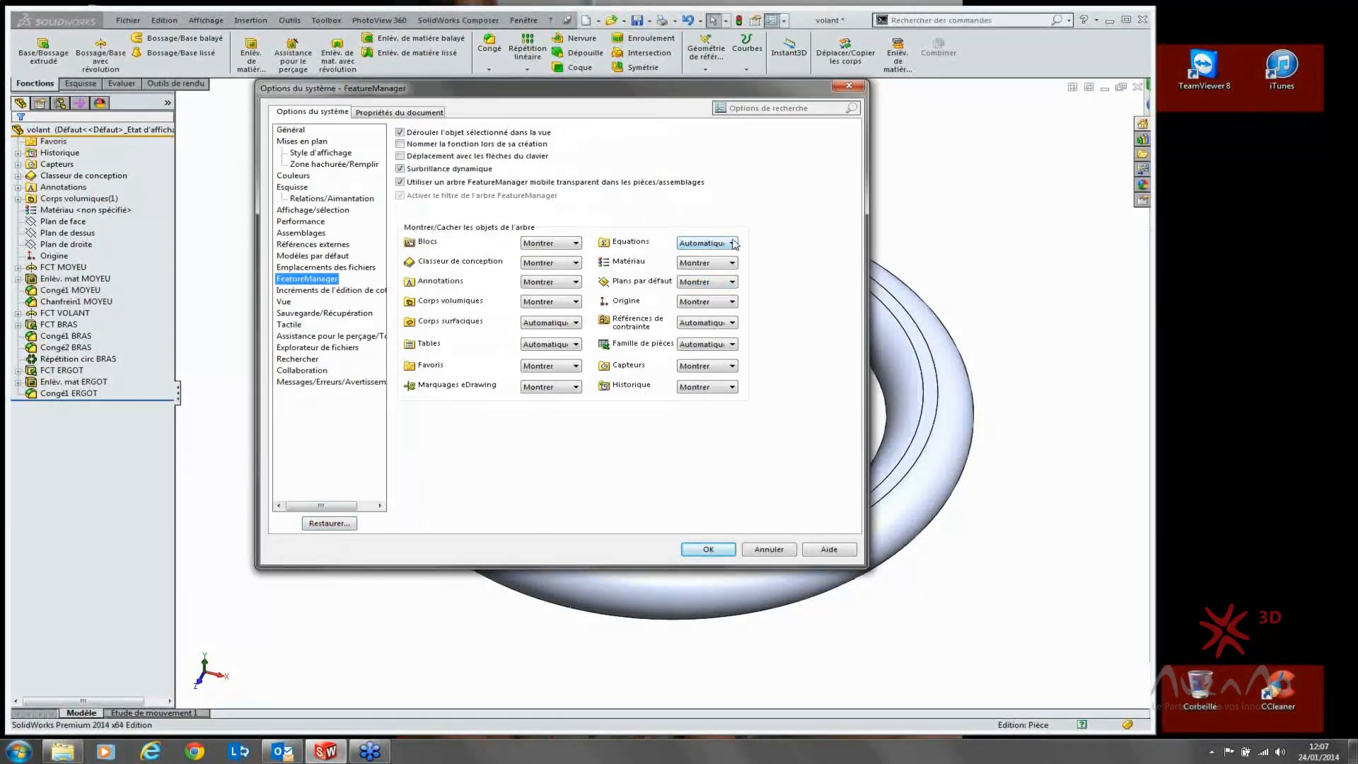
left_click(1351, 369)
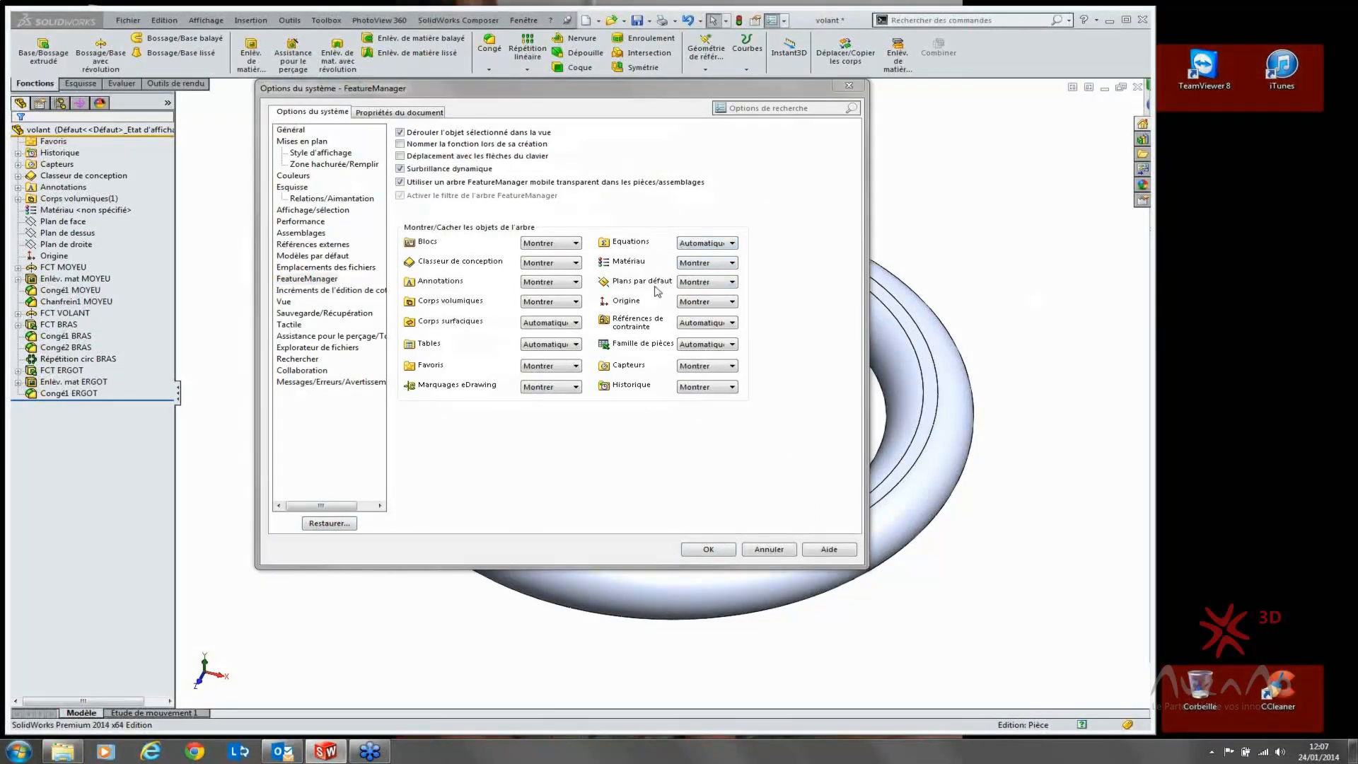
left_click(708, 550)
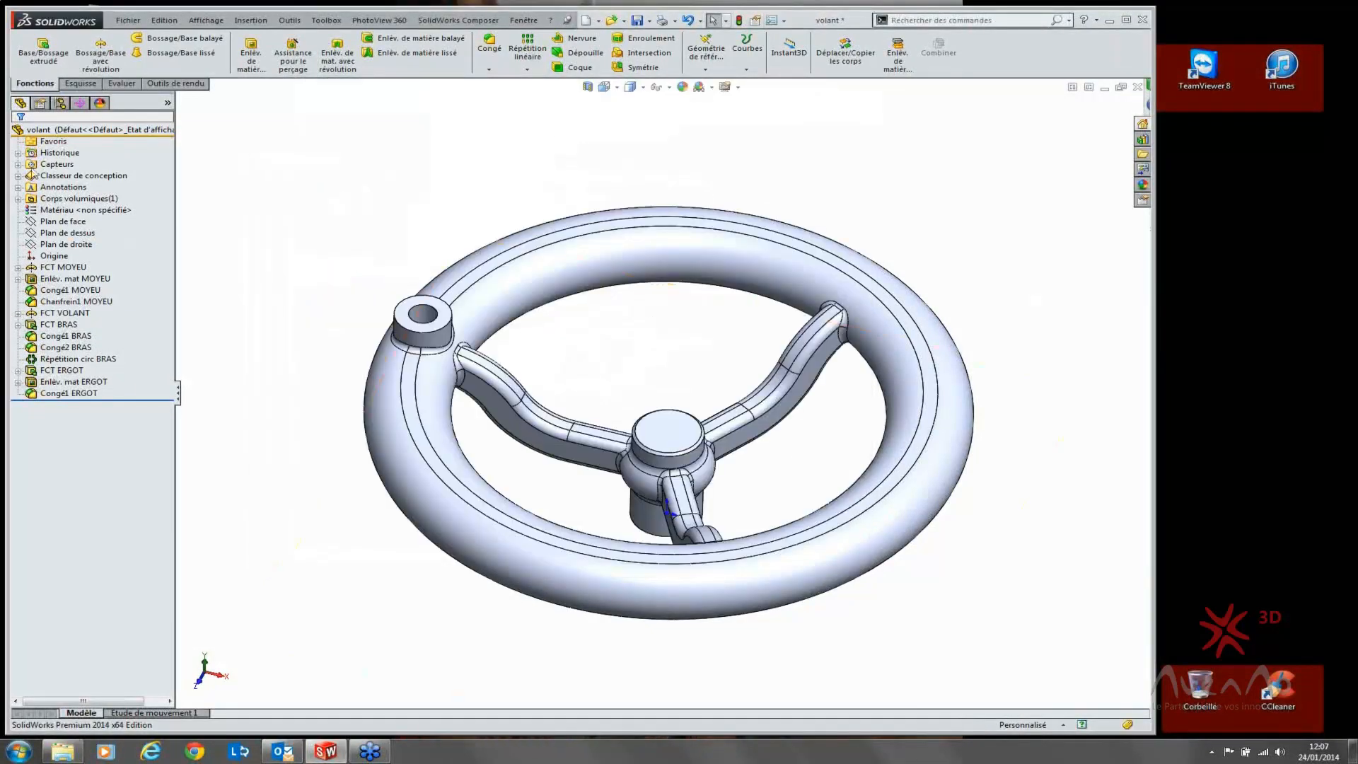
Step: Link the instance count of the Répétition circ BRAS pattern to an equation: the FCT VOLANT wheel diameter dimension divided by 60
left_click(39, 167)
mouse_move(658, 397)
middle_mouse_down()
mouse_move(664, 312)
mouse_move(648, 389)
middle_mouse_up()
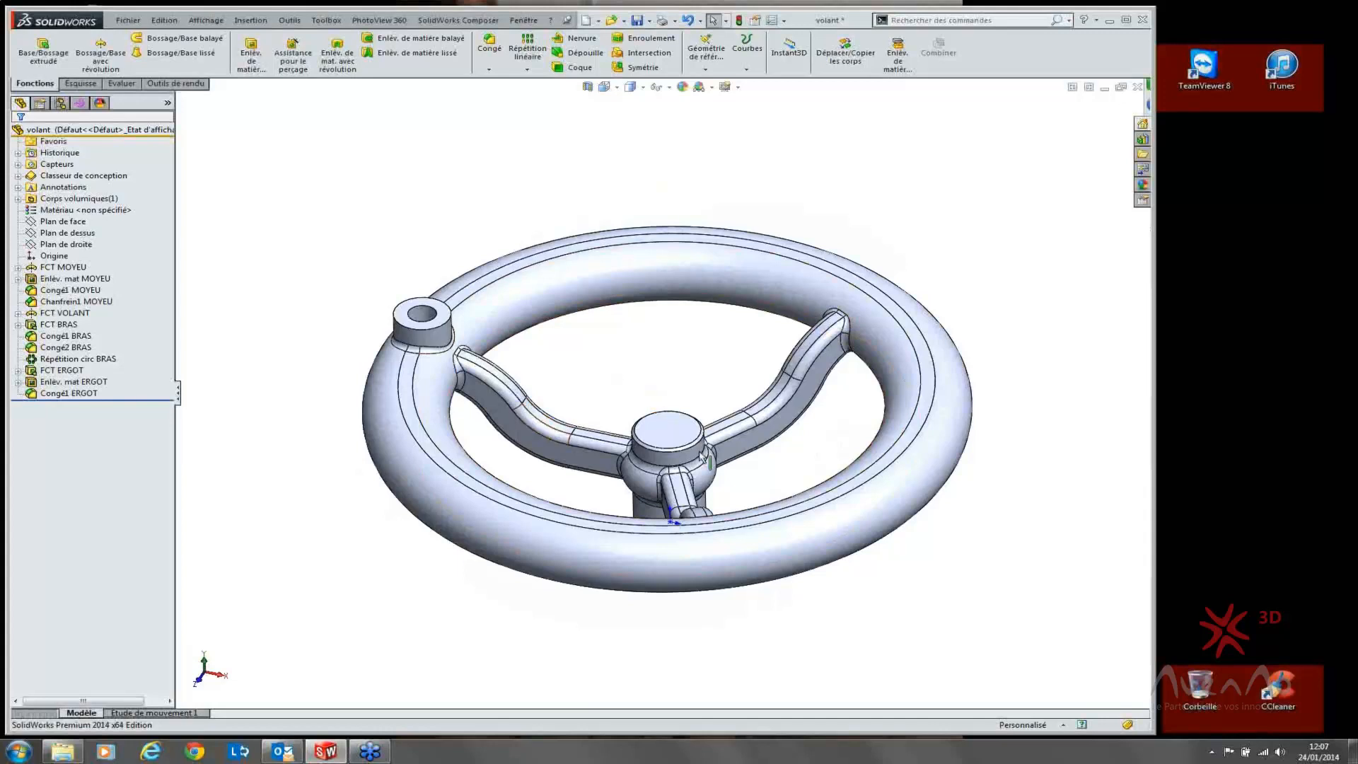
left_click(78, 359)
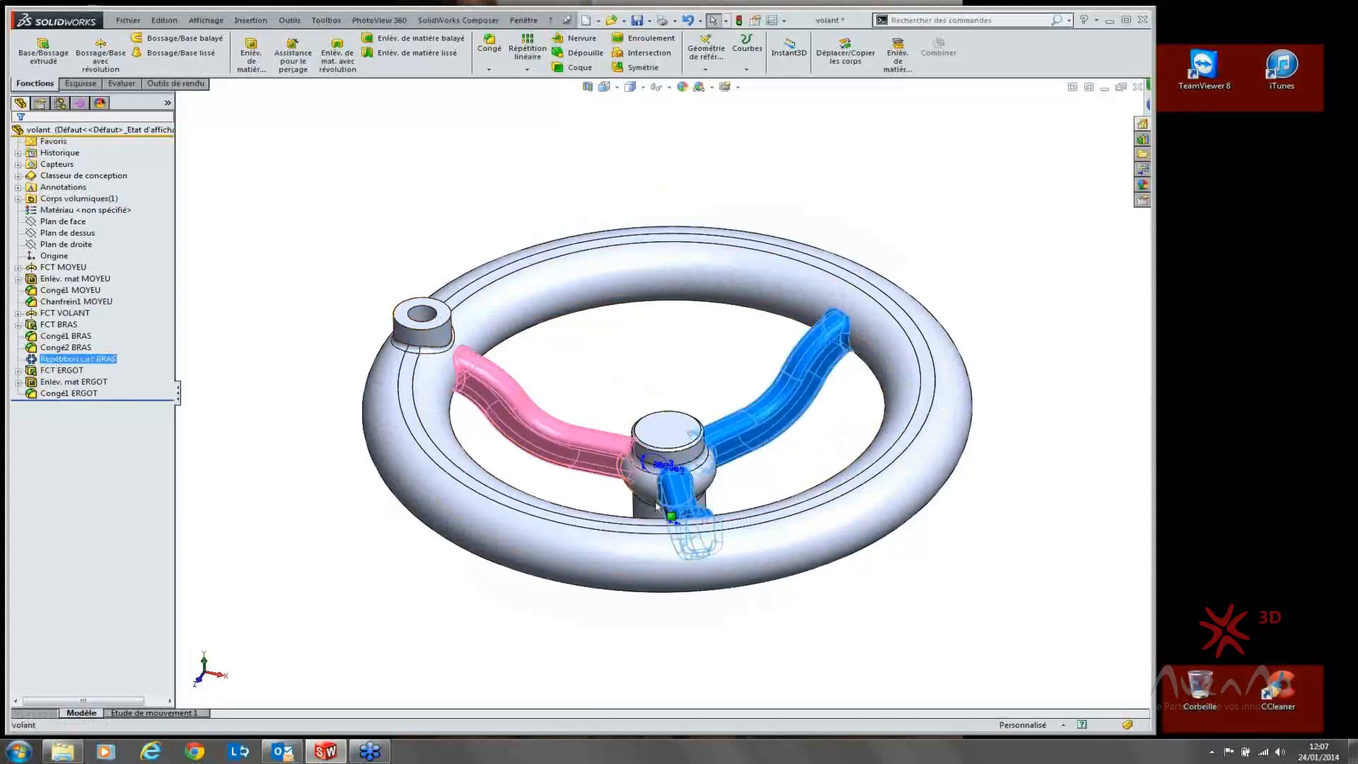
left_click(477, 212)
double_click(477, 212)
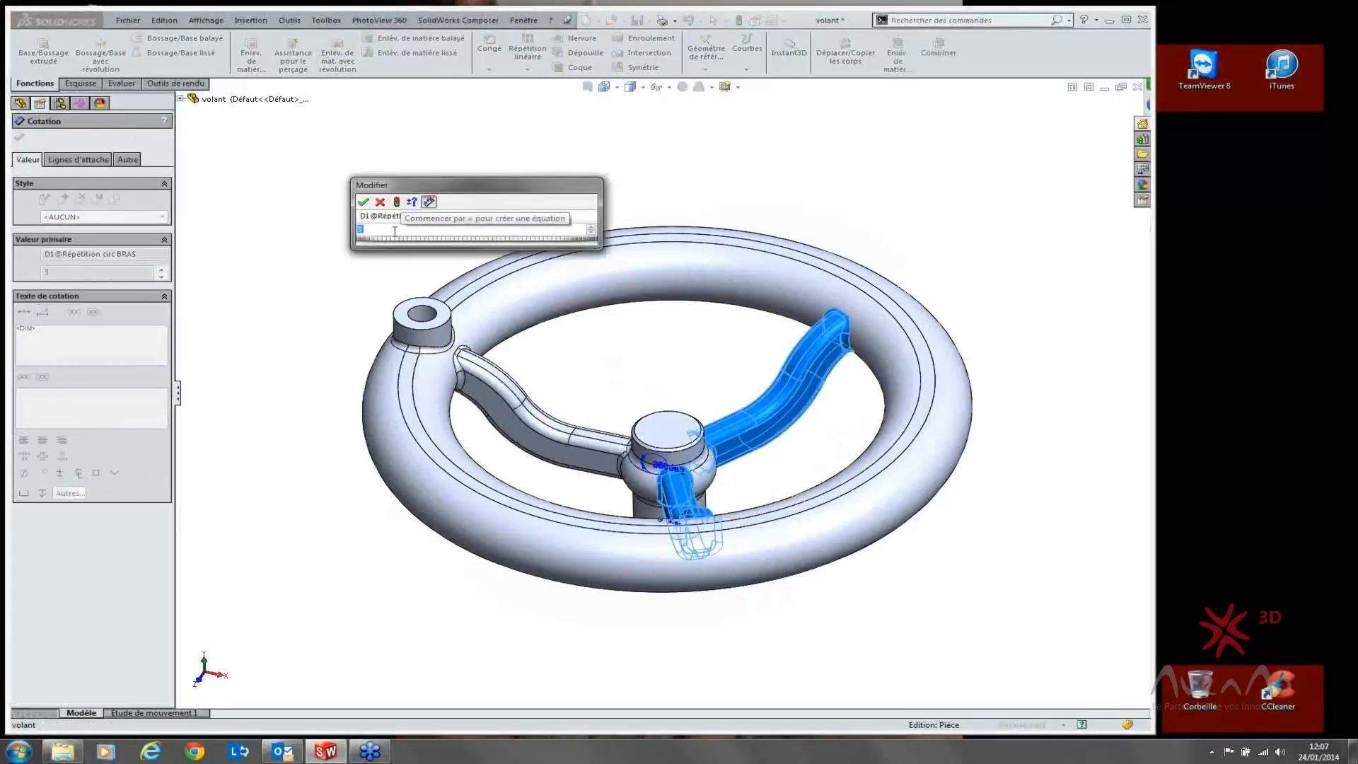
type("=")
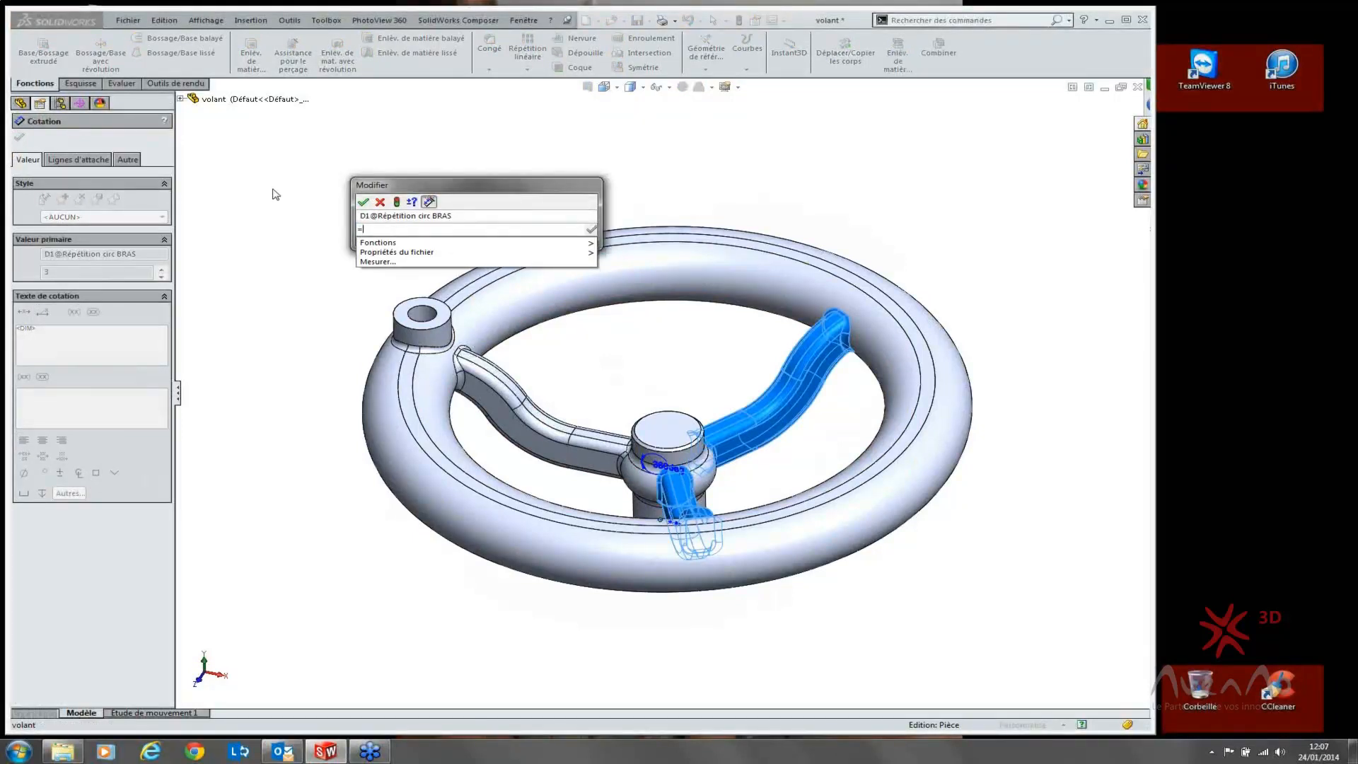
left_click(272, 189)
left_click(20, 105)
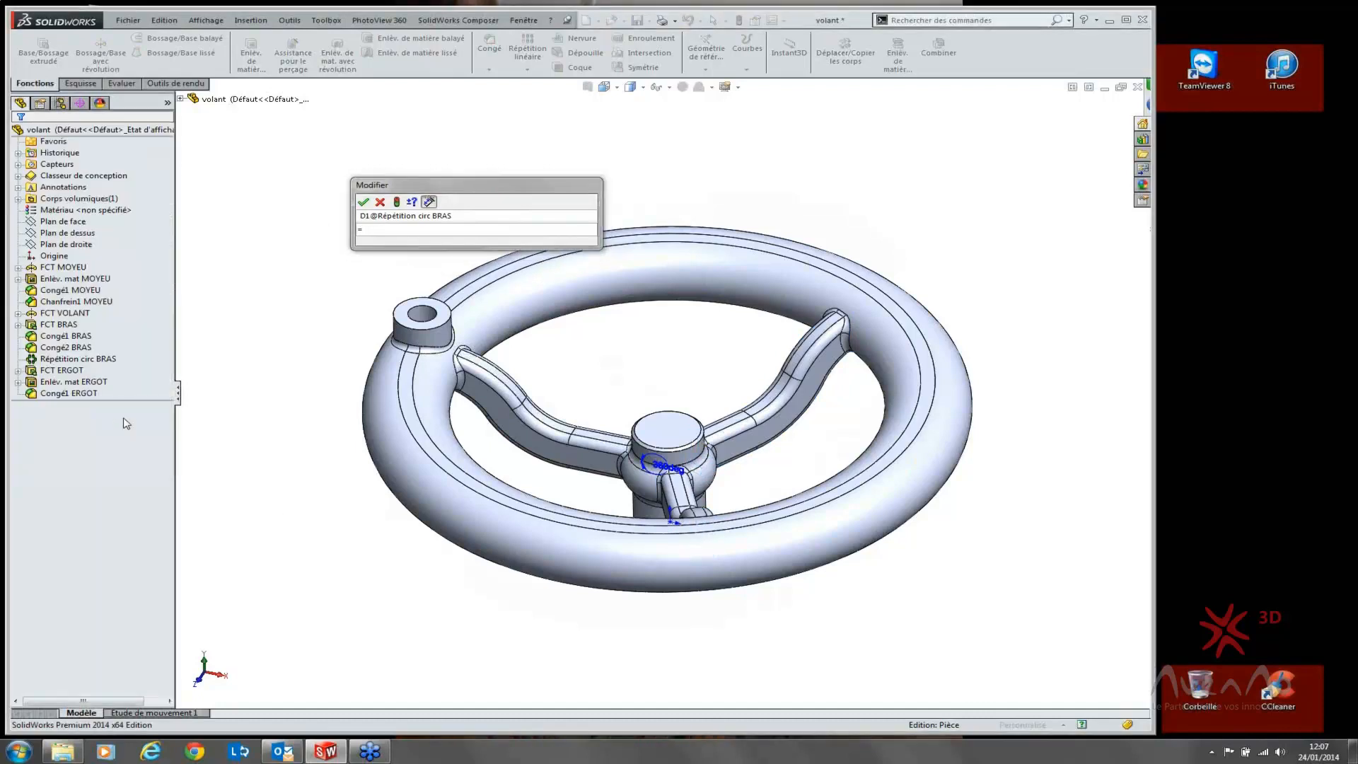
left_click(401, 486)
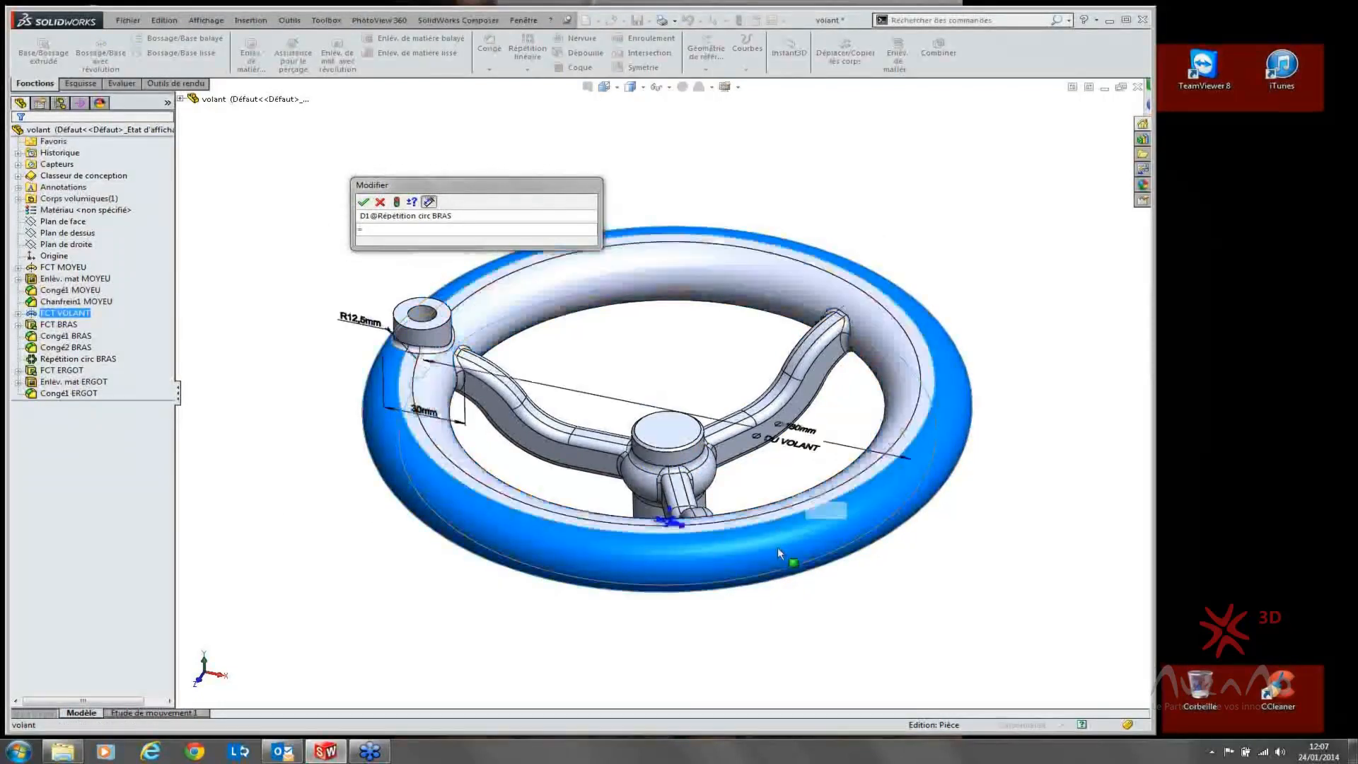
left_click(803, 450)
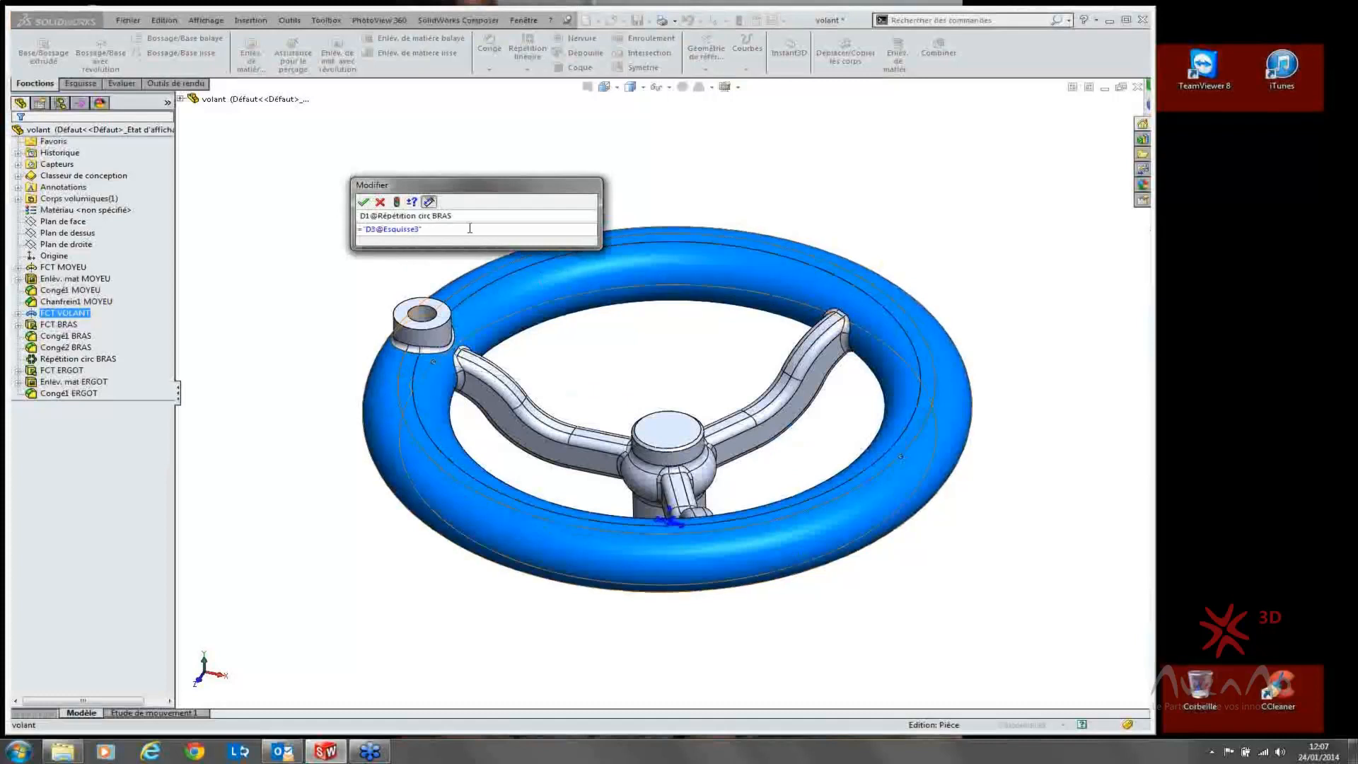
type("/60")
left_click(364, 202)
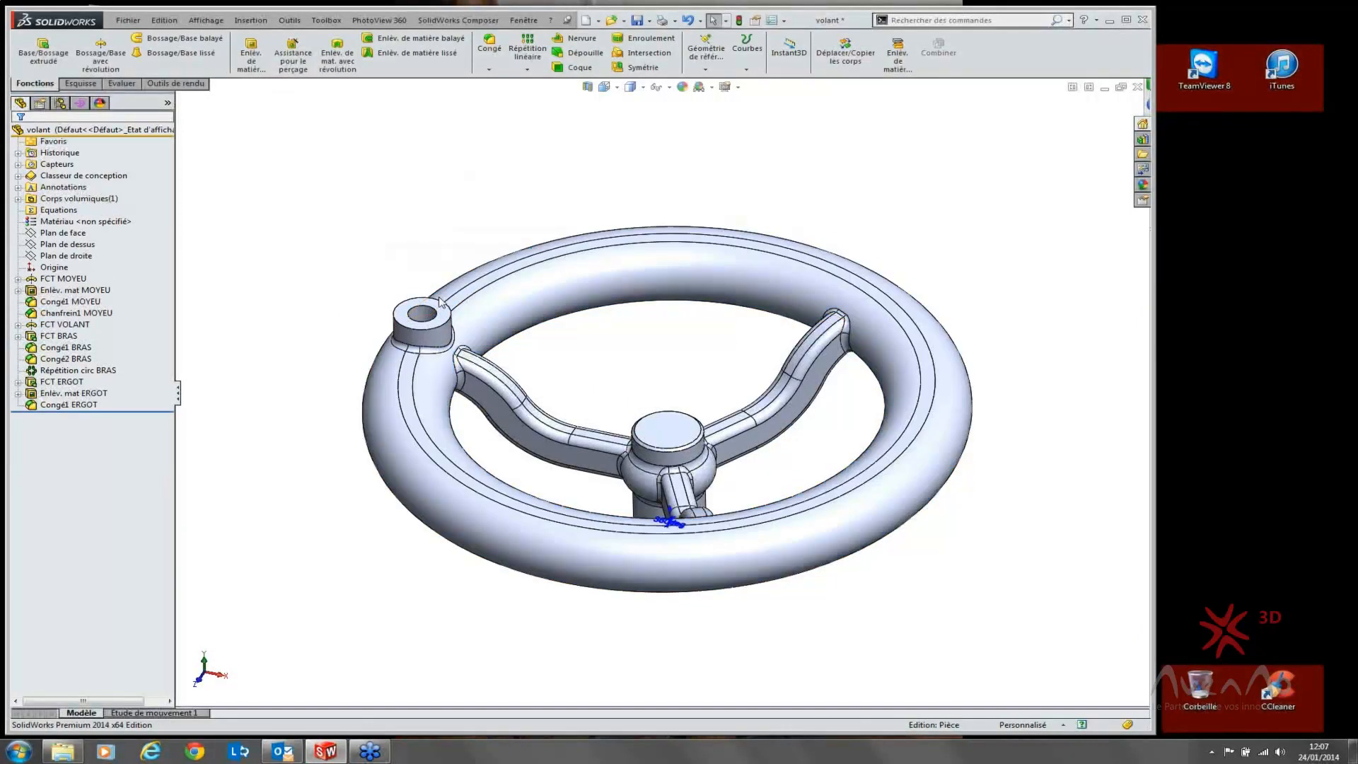
Step: Set the "Ø DU VOLANT" wheel diameter to 360 mm and rebuild the part
left_click(623, 284)
double_click(788, 443)
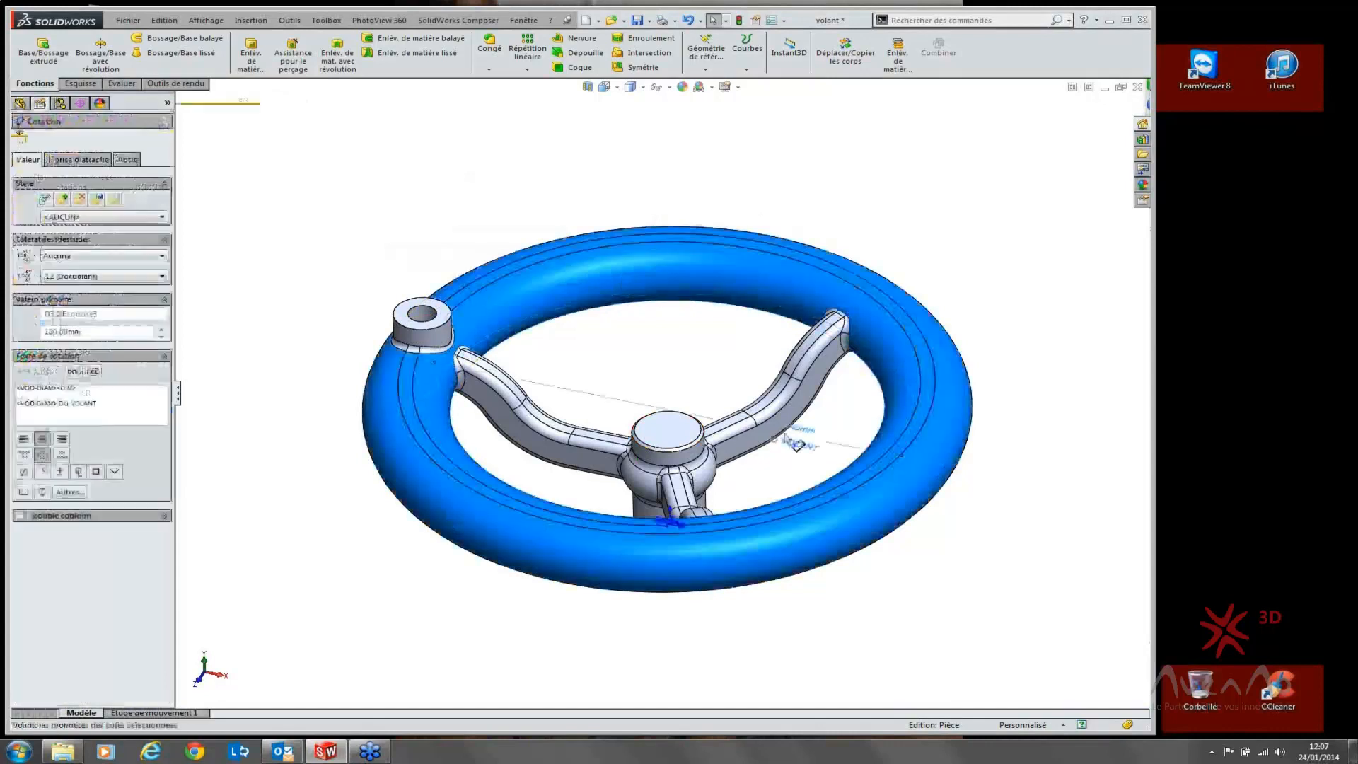
type("360")
key("Return")
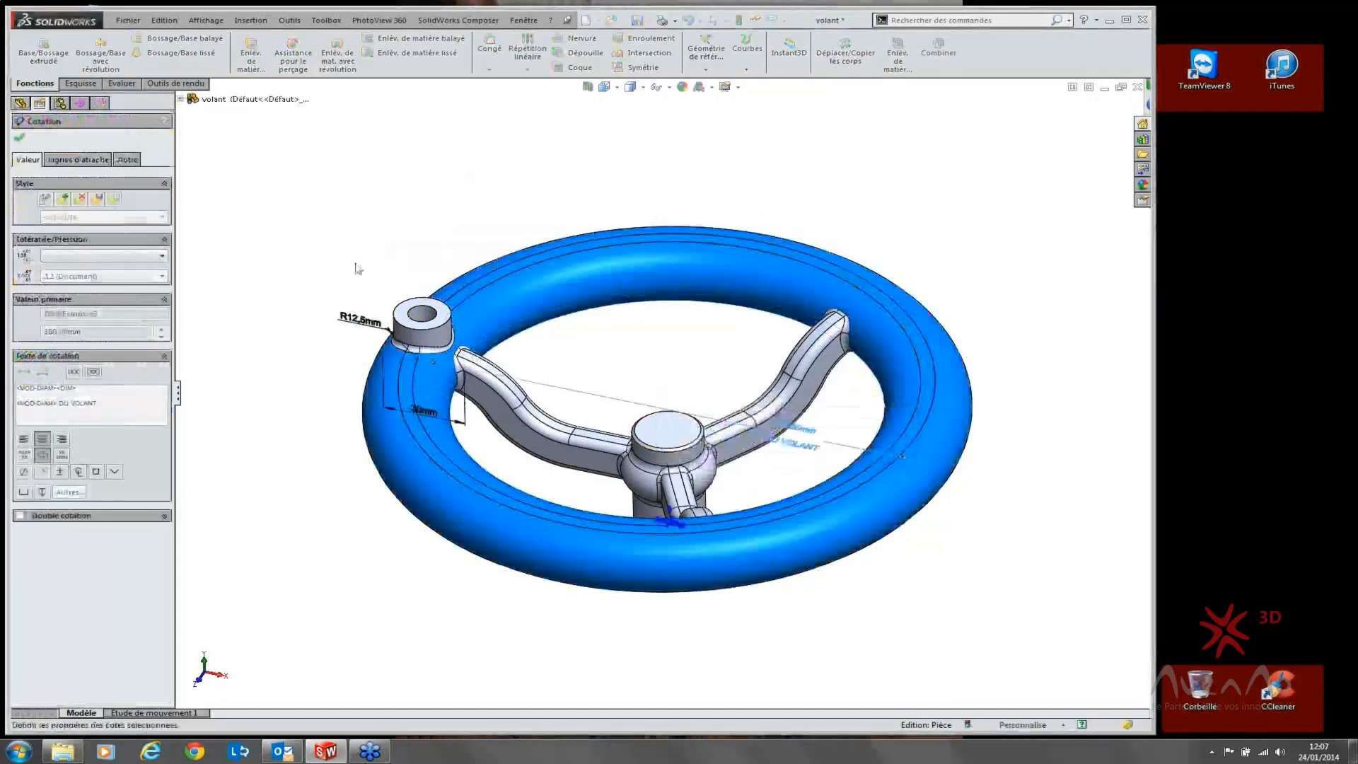
left_click(488, 181)
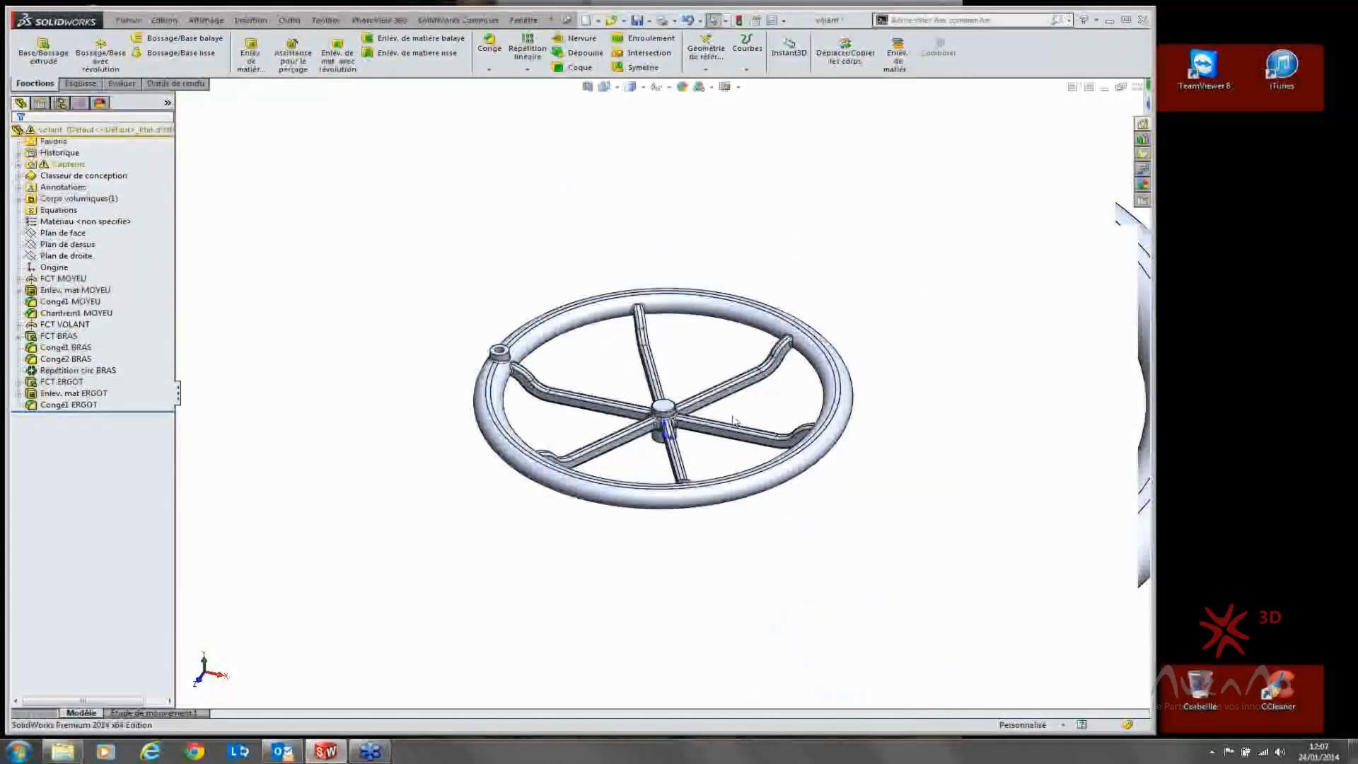
scroll(733, 422, "down", 3)
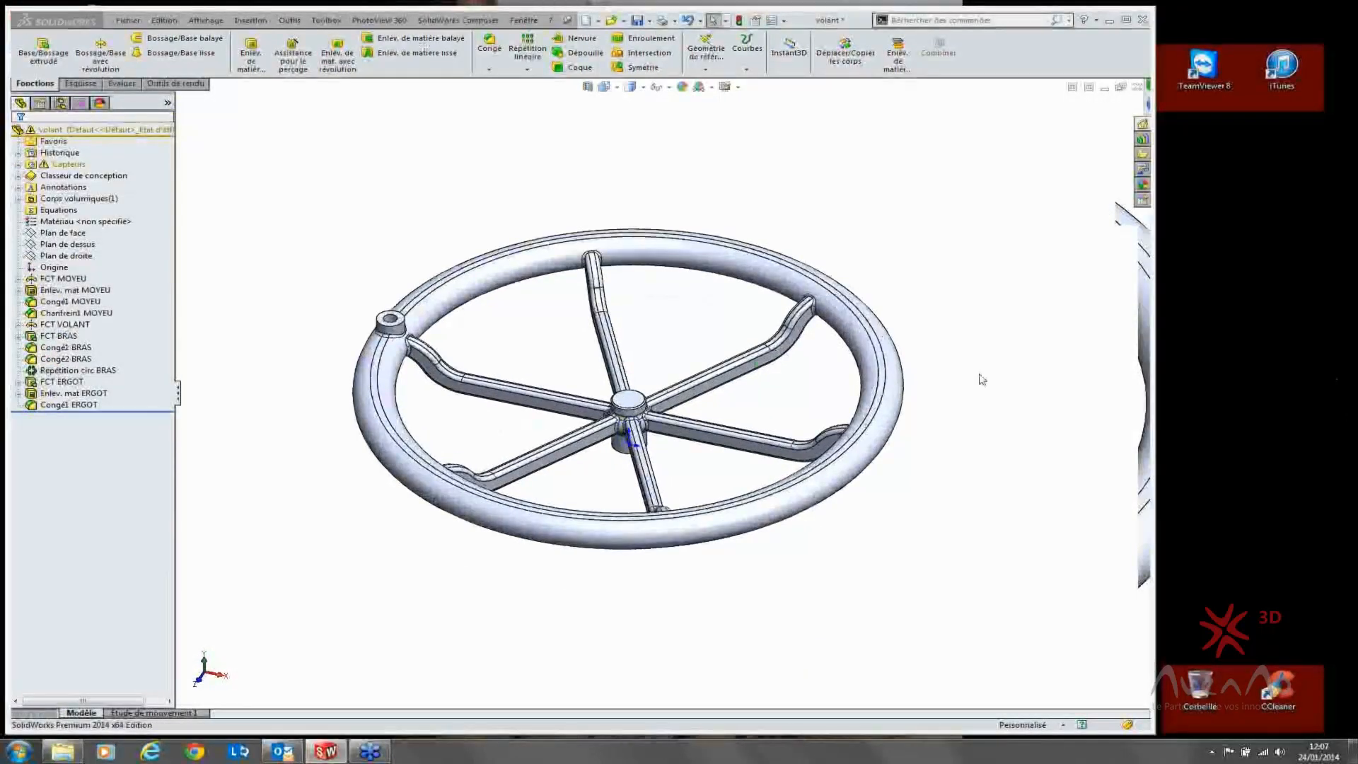
Step: Set the "Ø DU VOLANT" wheel diameter to 500 mm and rebuild the part
double_click(736, 273)
double_click(761, 426)
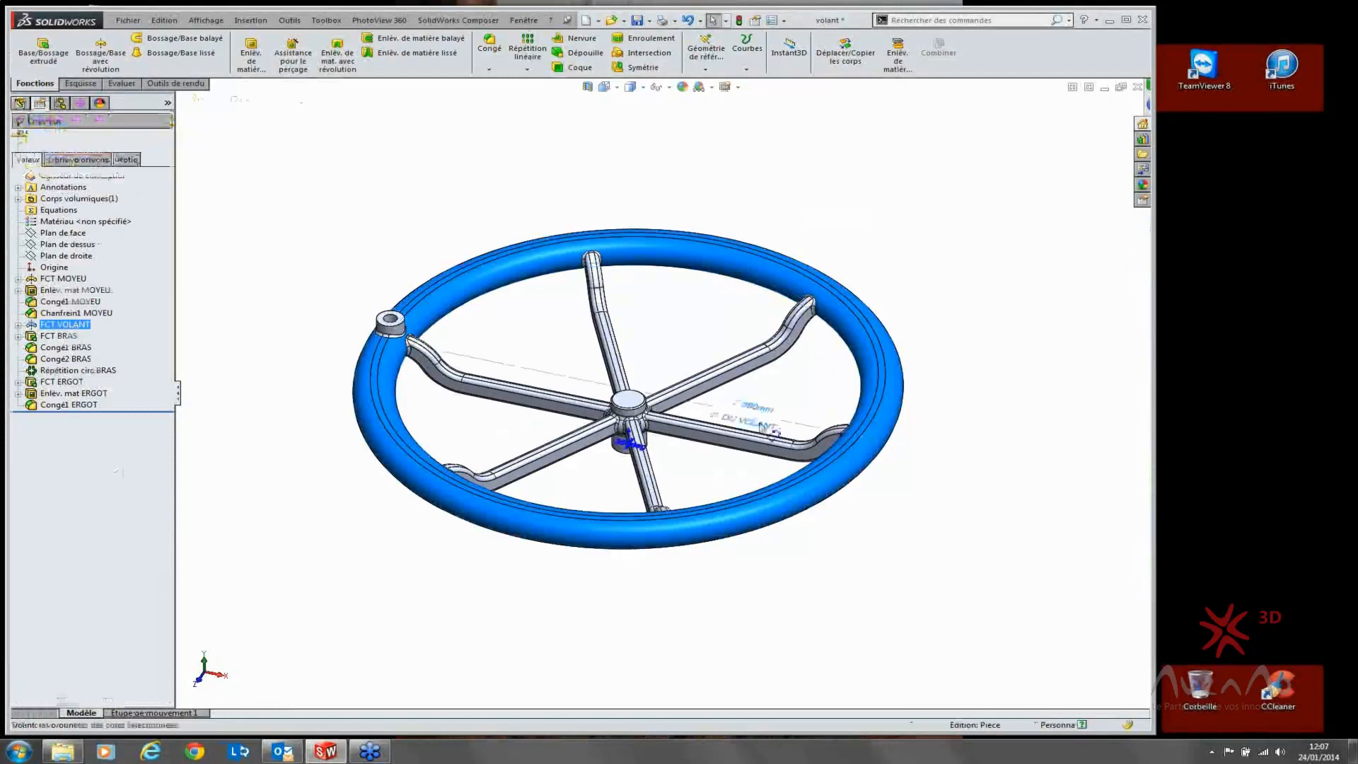
type("500")
key("Return")
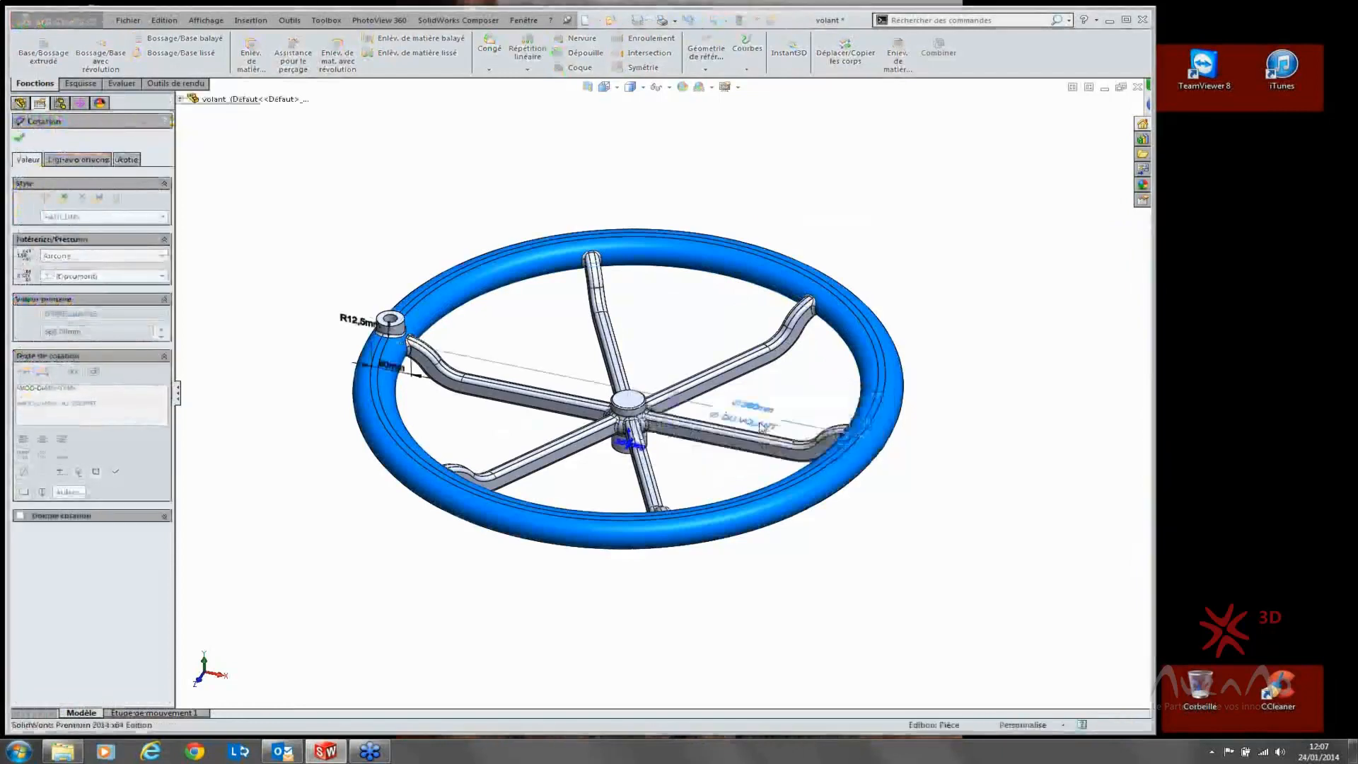
left_click(437, 228)
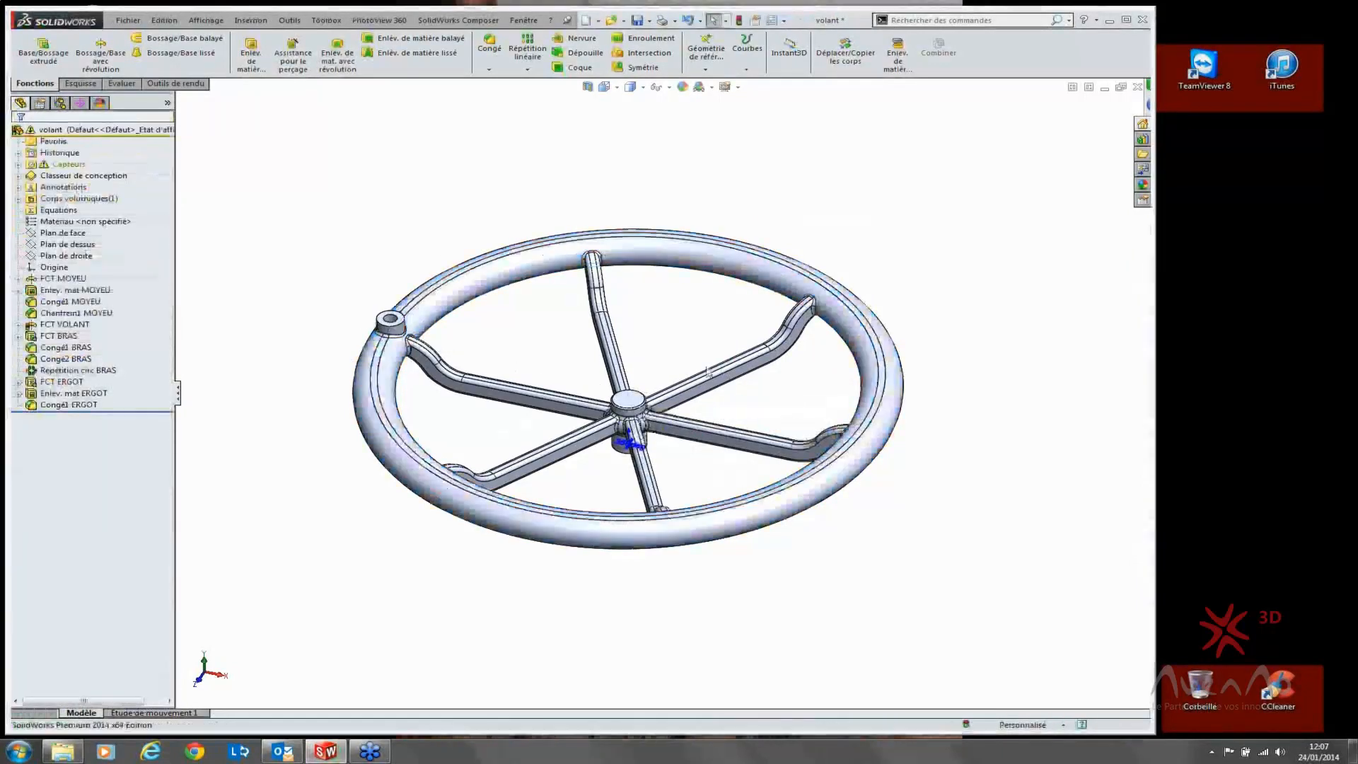
Step: Open the equations manager from the Equations folder of the volant part
left_click(545, 211)
scroll(672, 366, "down", 3)
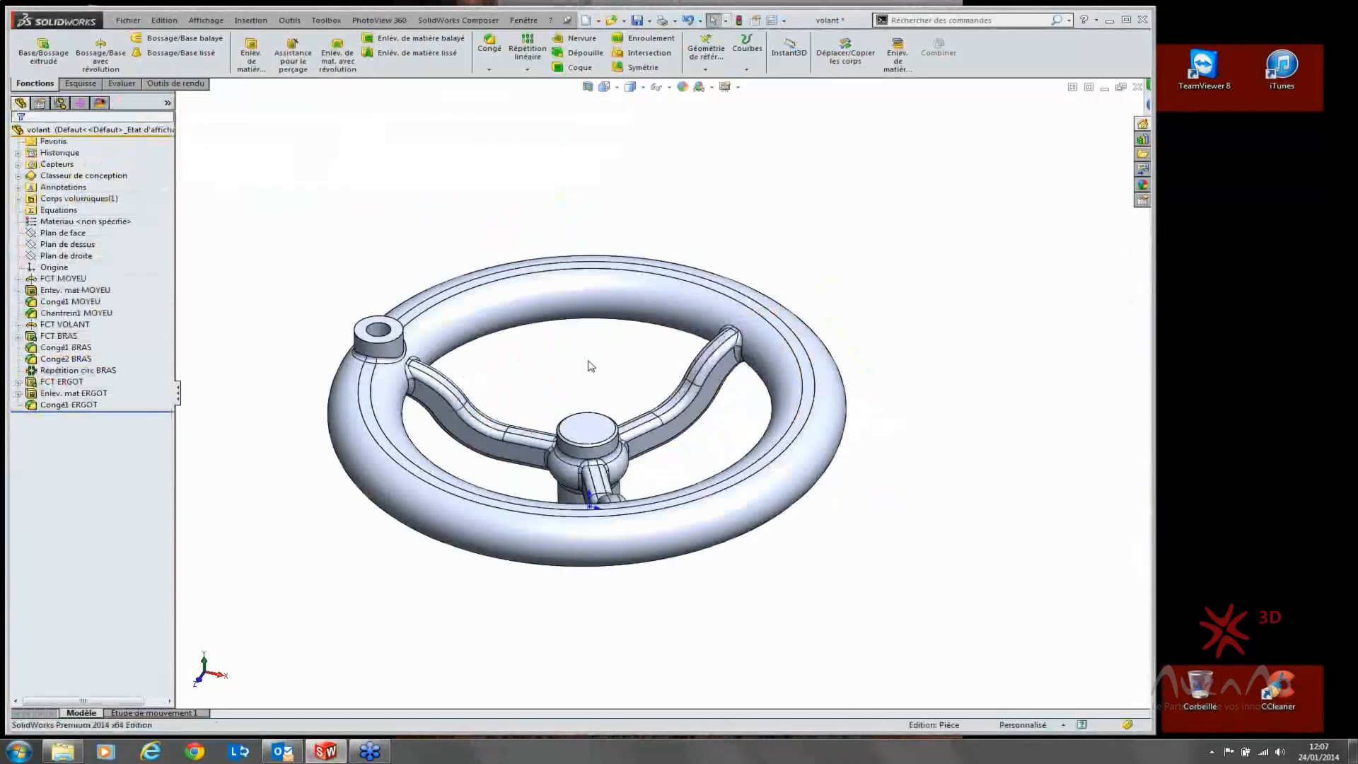
scroll(464, 481, "down", 2)
left_click(49, 211)
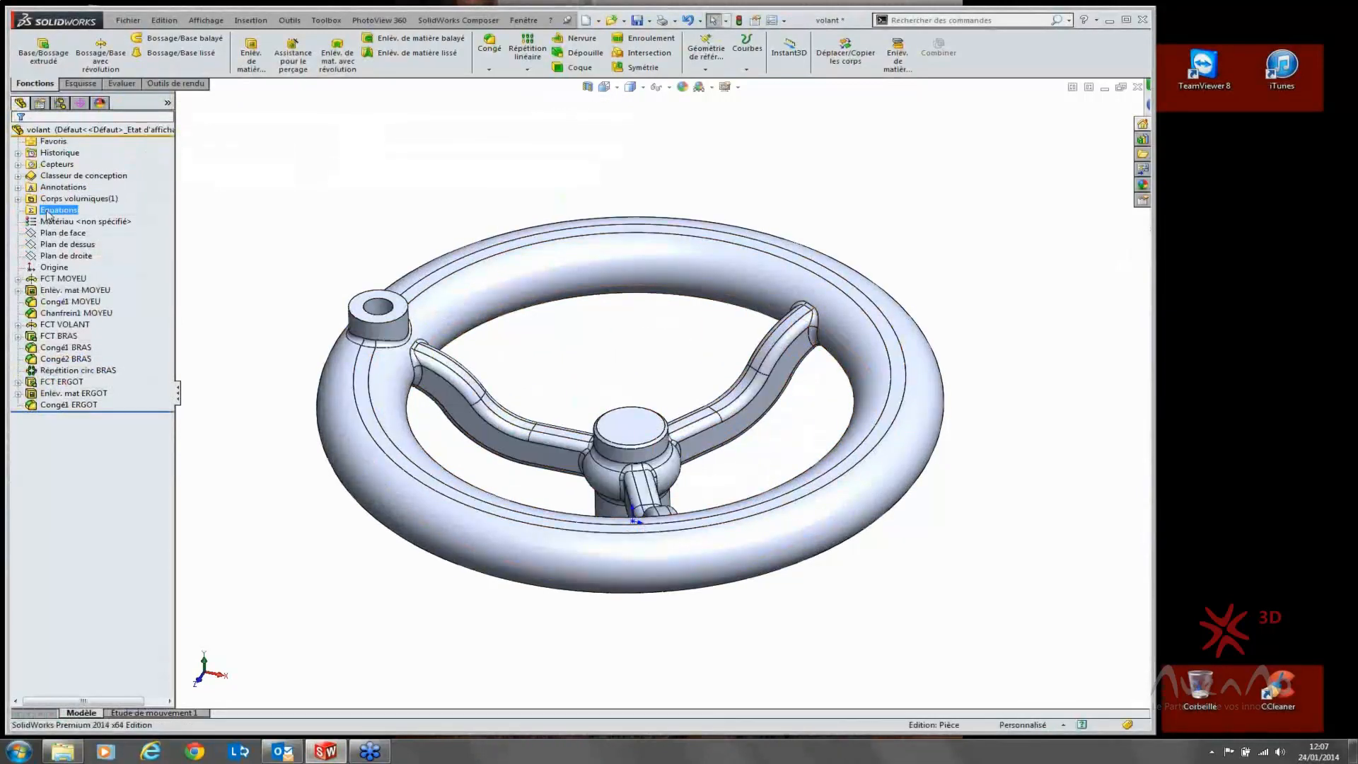
right_click(57, 214)
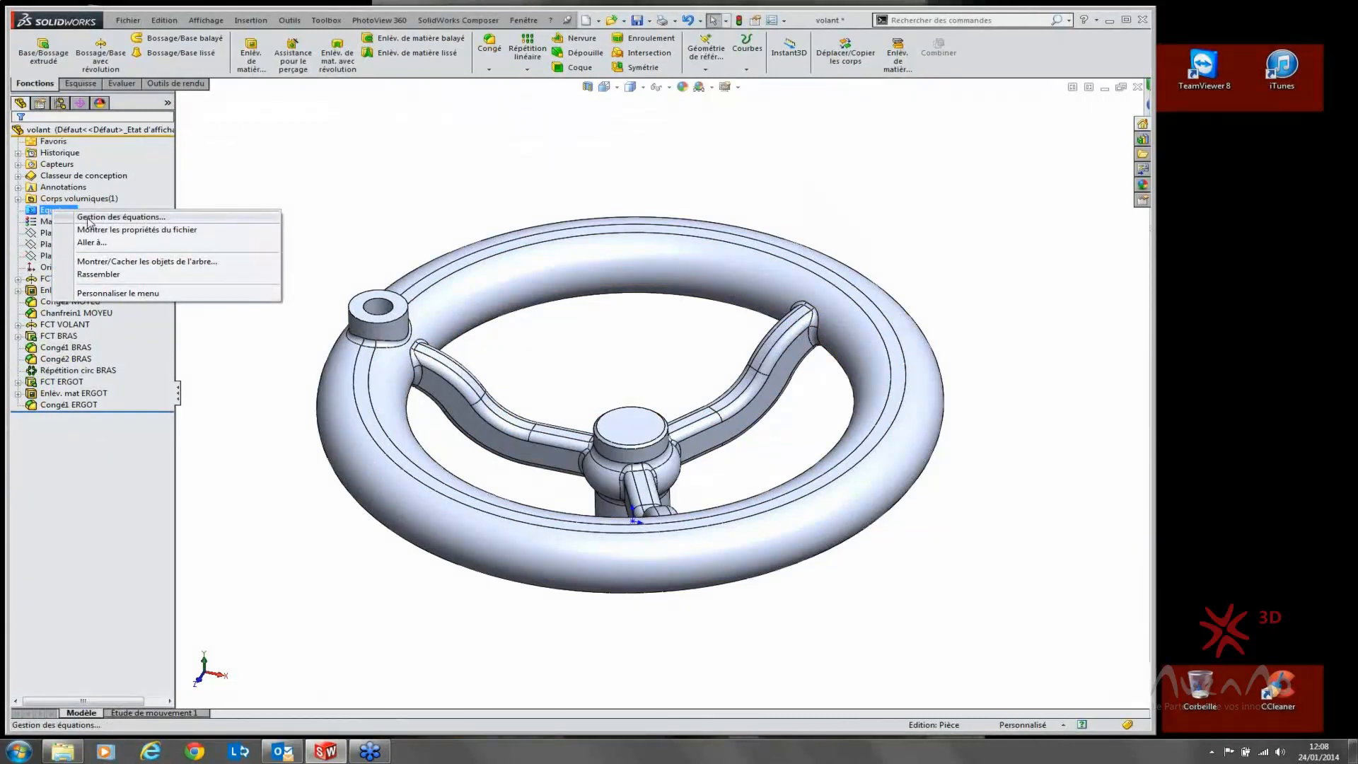
left_click(87, 218)
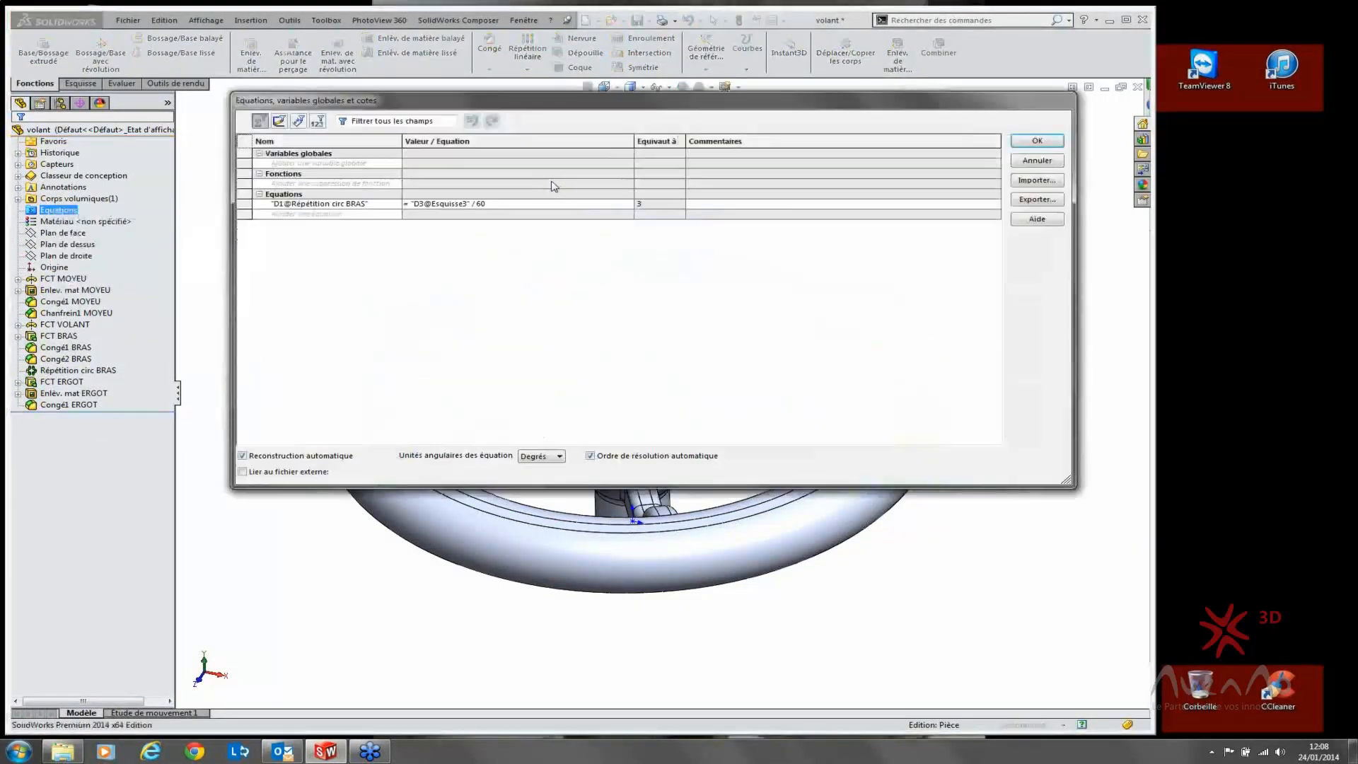
left_click_drag(606, 94, 598, 225)
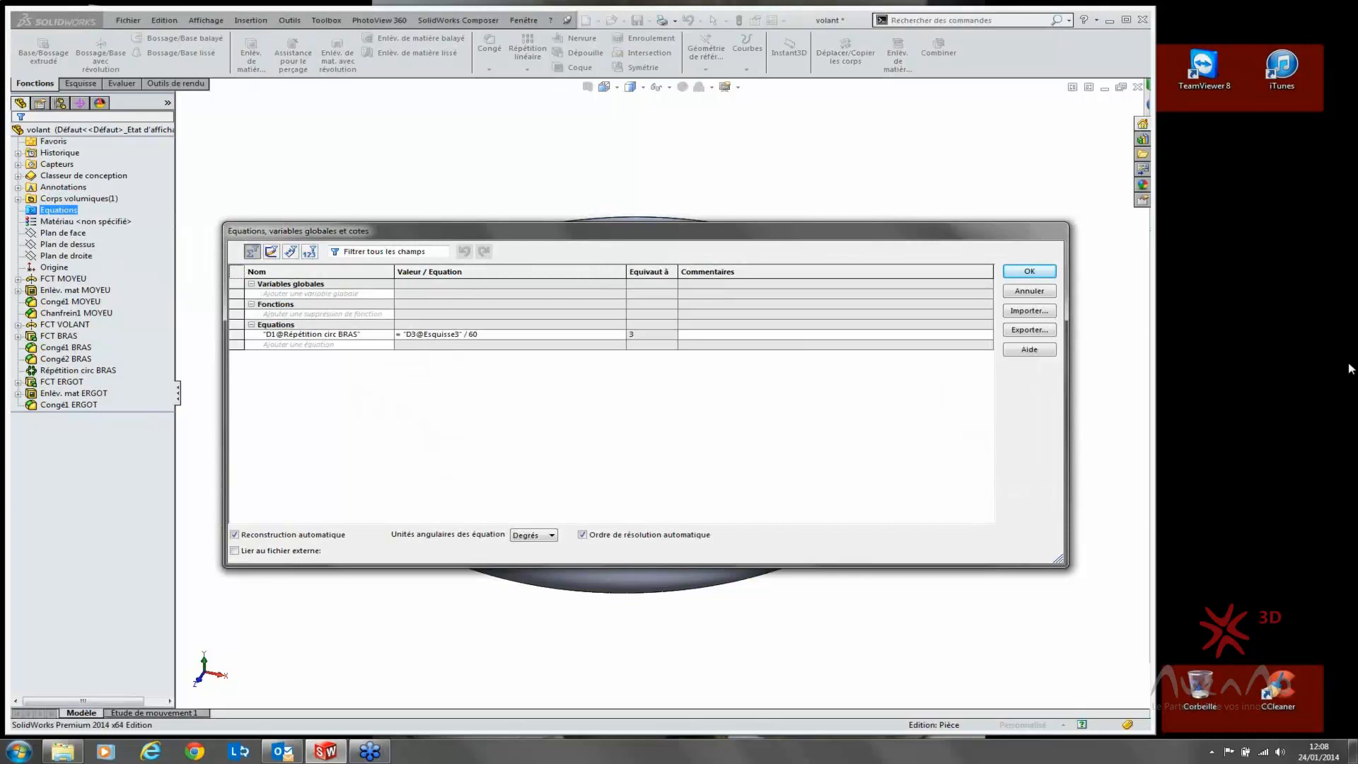
Step: Create a global variable named "hauteur" with the value 45
left_click(293, 295)
left_click(417, 293)
type("45")
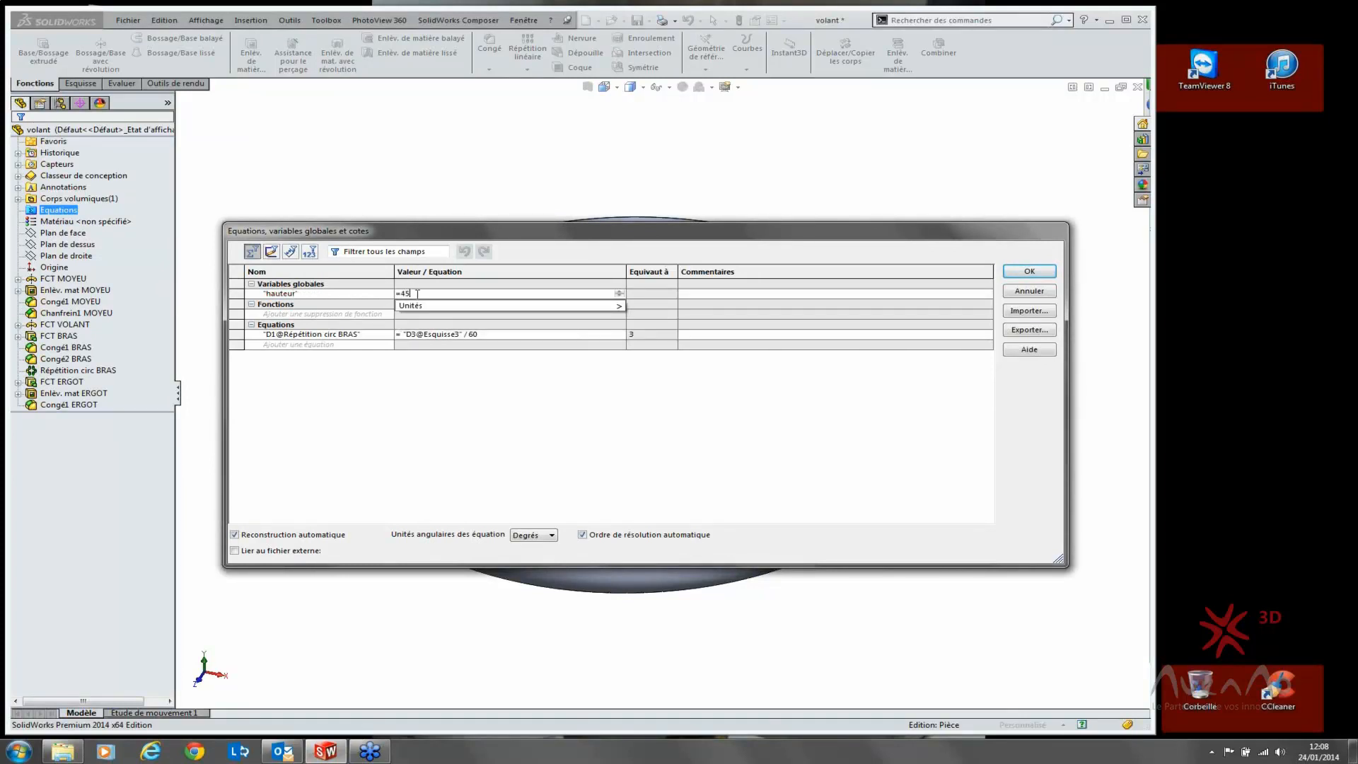
key("Return")
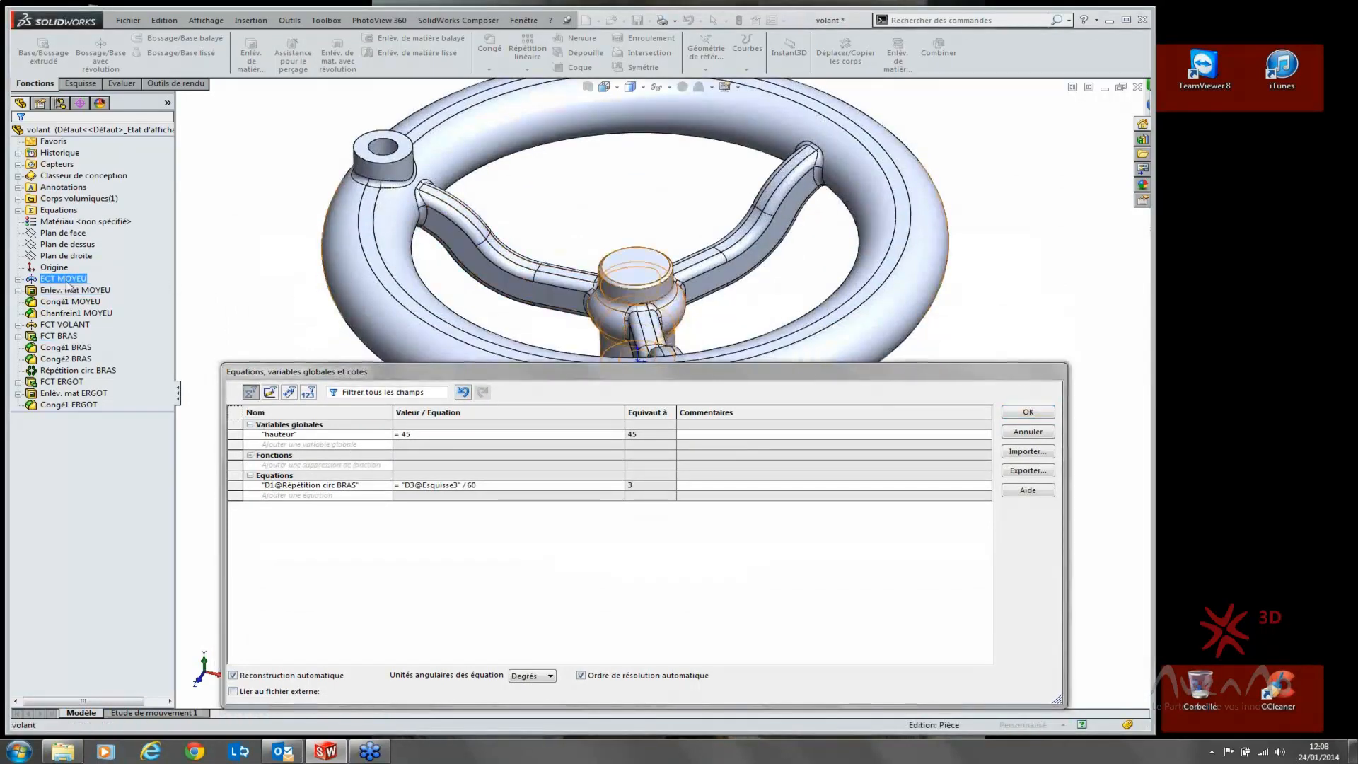
left_click(572, 306)
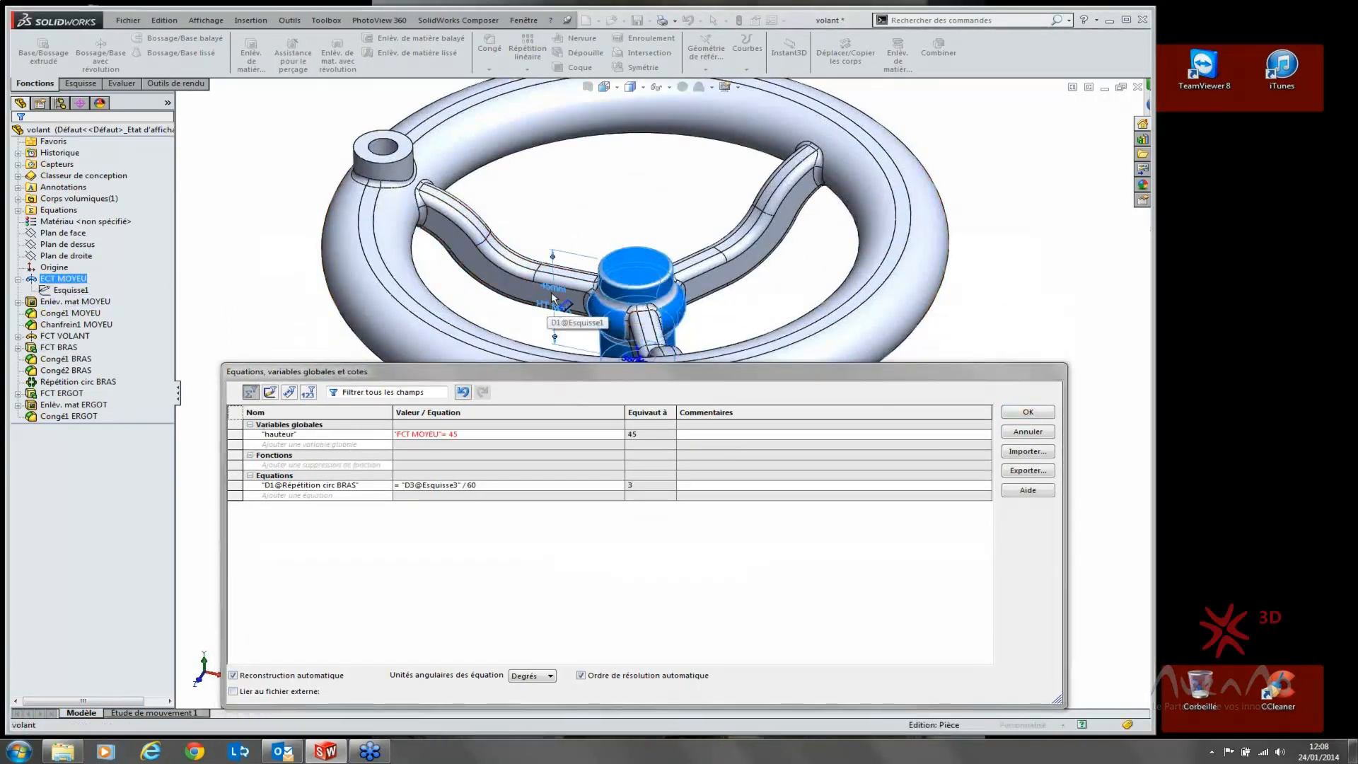
left_click(324, 500)
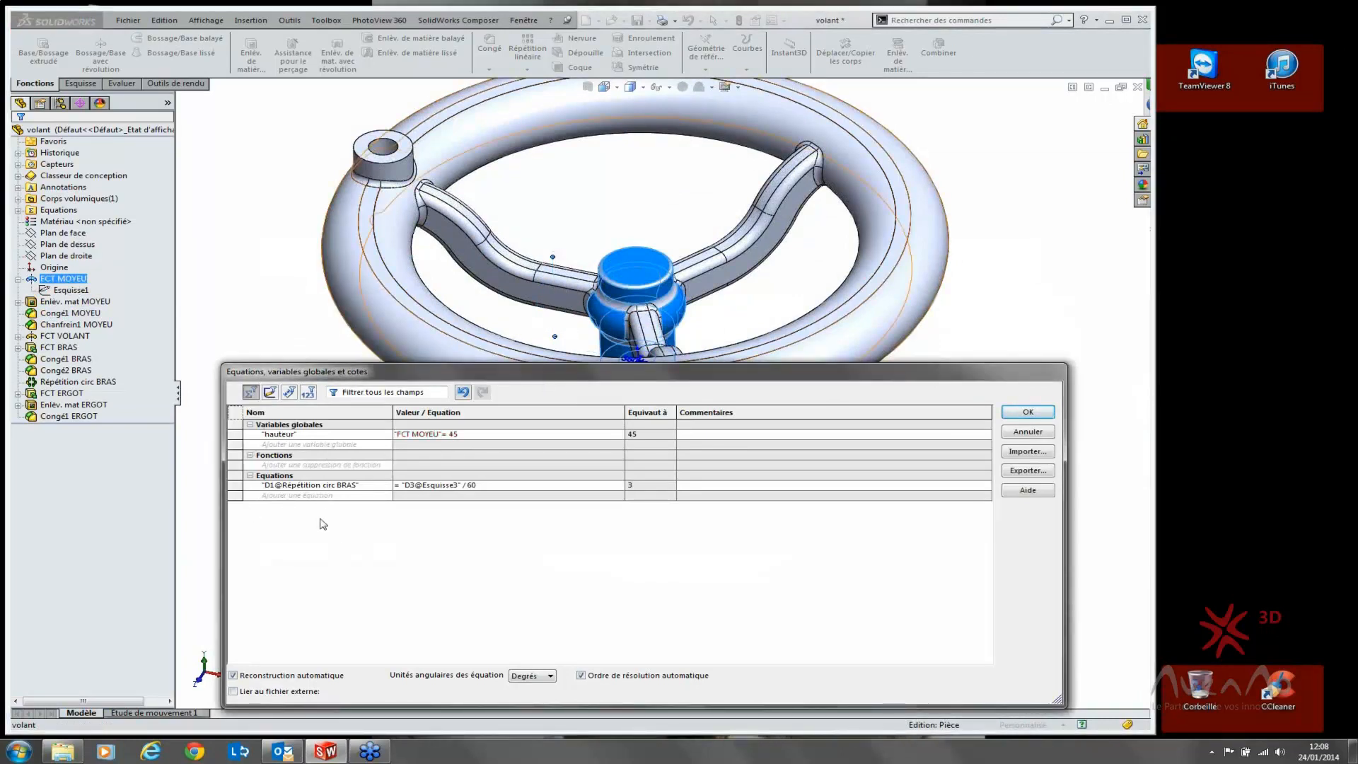
double_click(443, 433)
key("Delete")
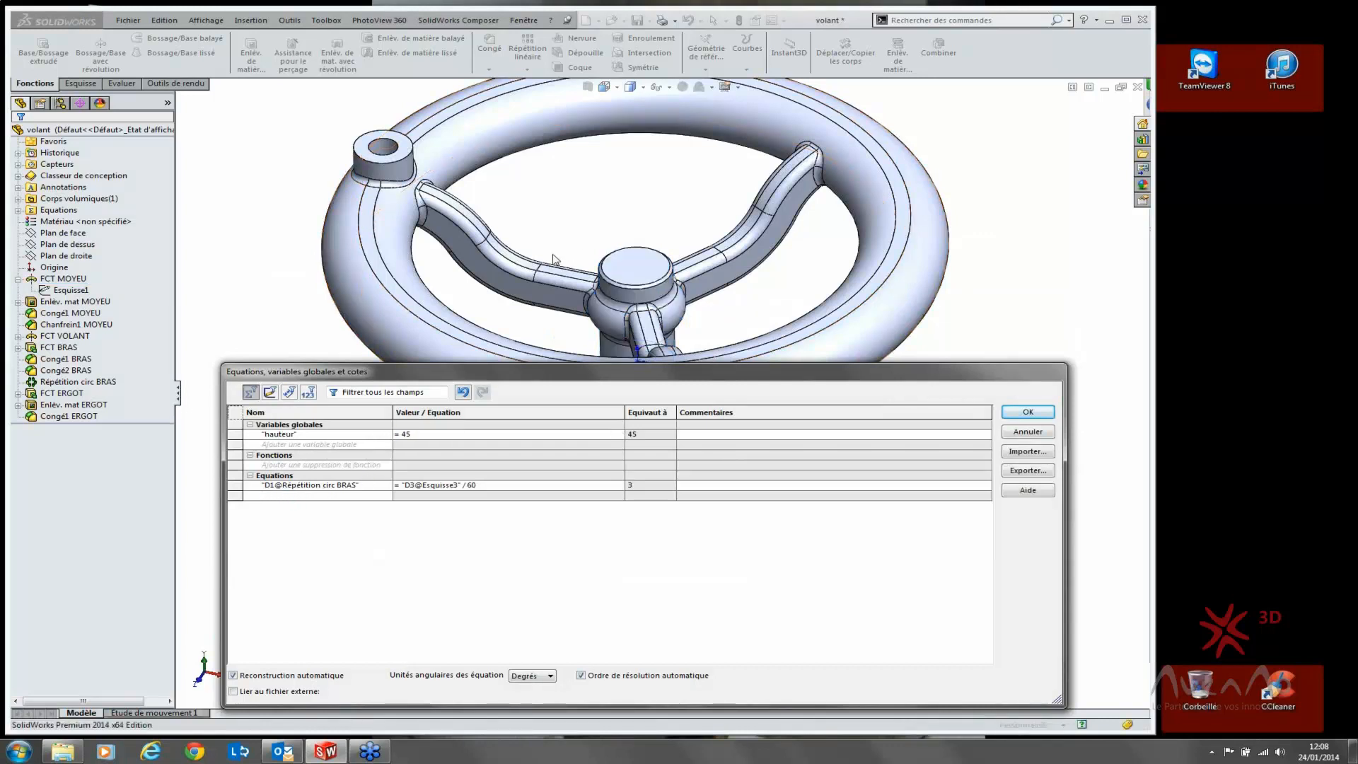
Step: Add an equation that sets the hub's maximum height dimension in Esquisse1 of FCT MOYEU equal to the global variable "hauteur"
left_click(71, 290)
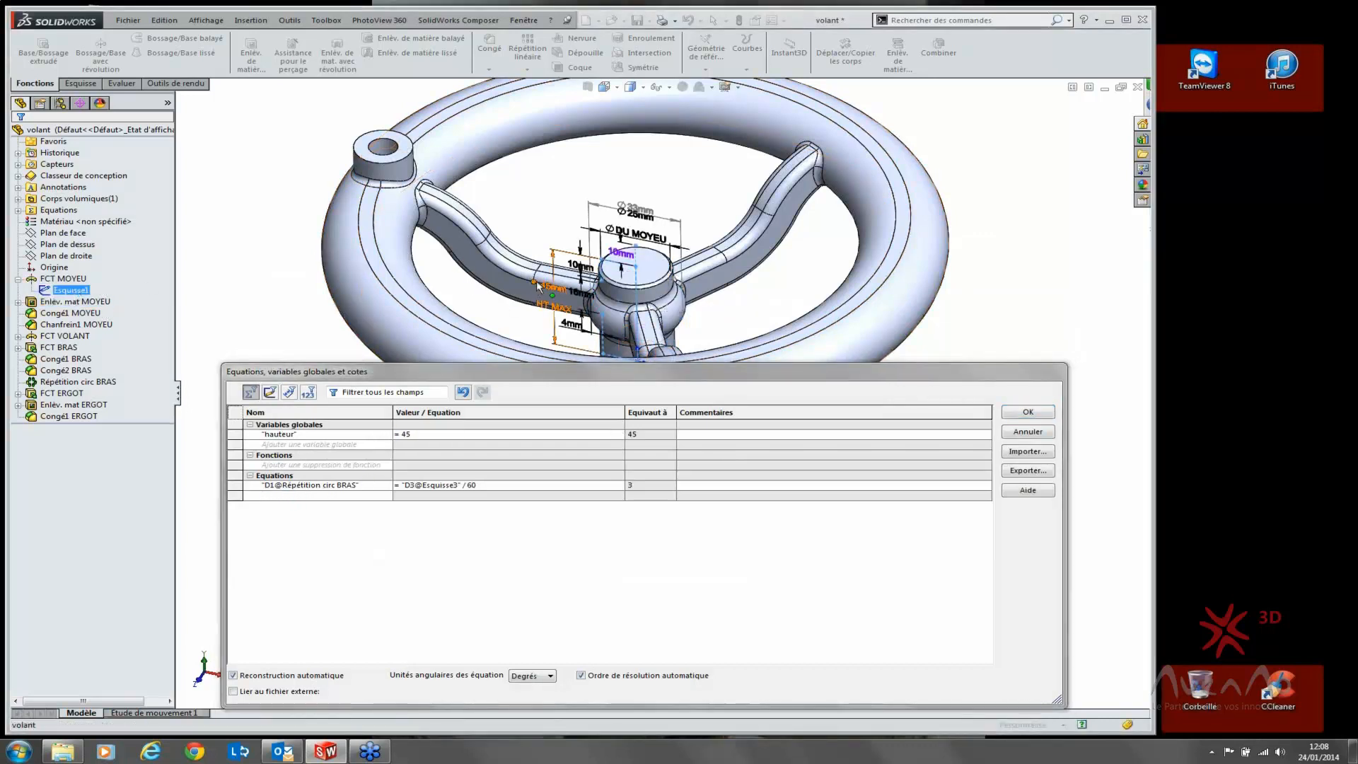
left_click(545, 290)
mouse_move(495, 507)
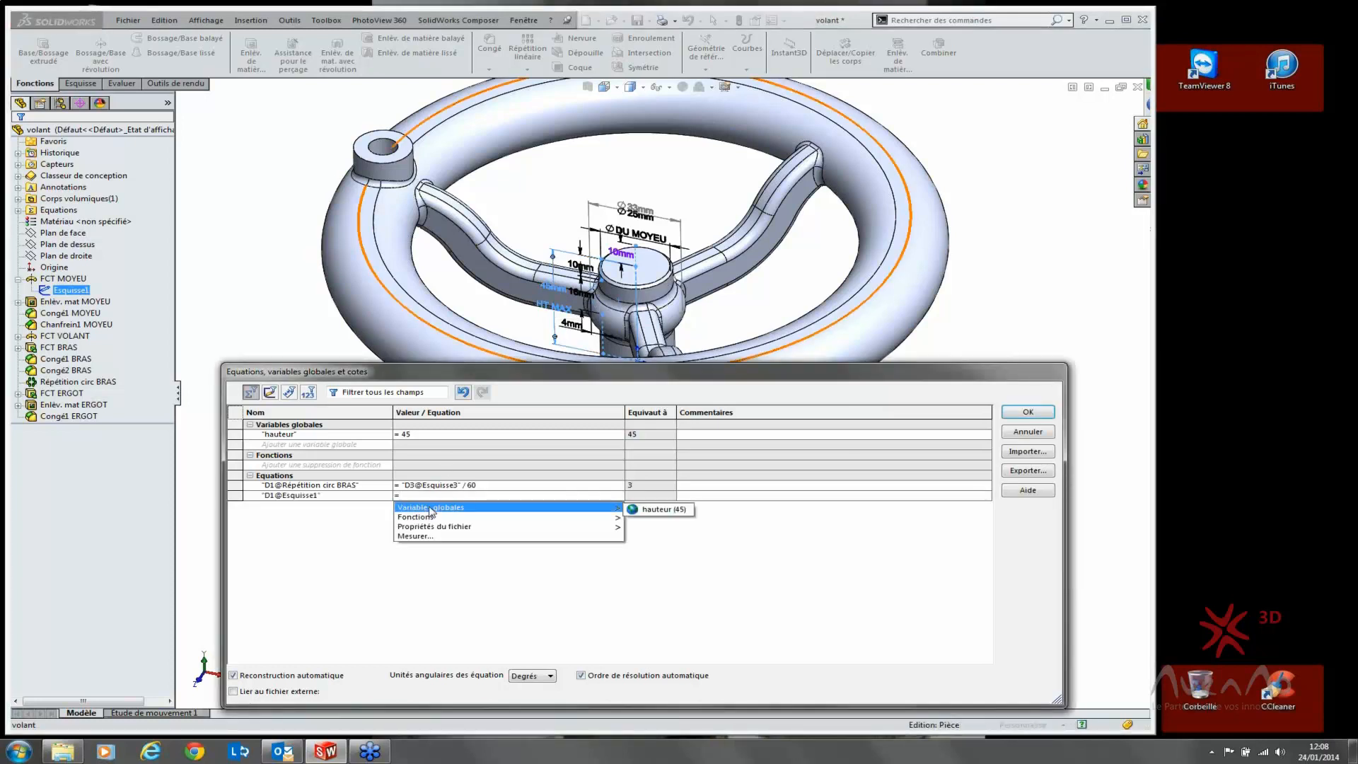
left_click(661, 510)
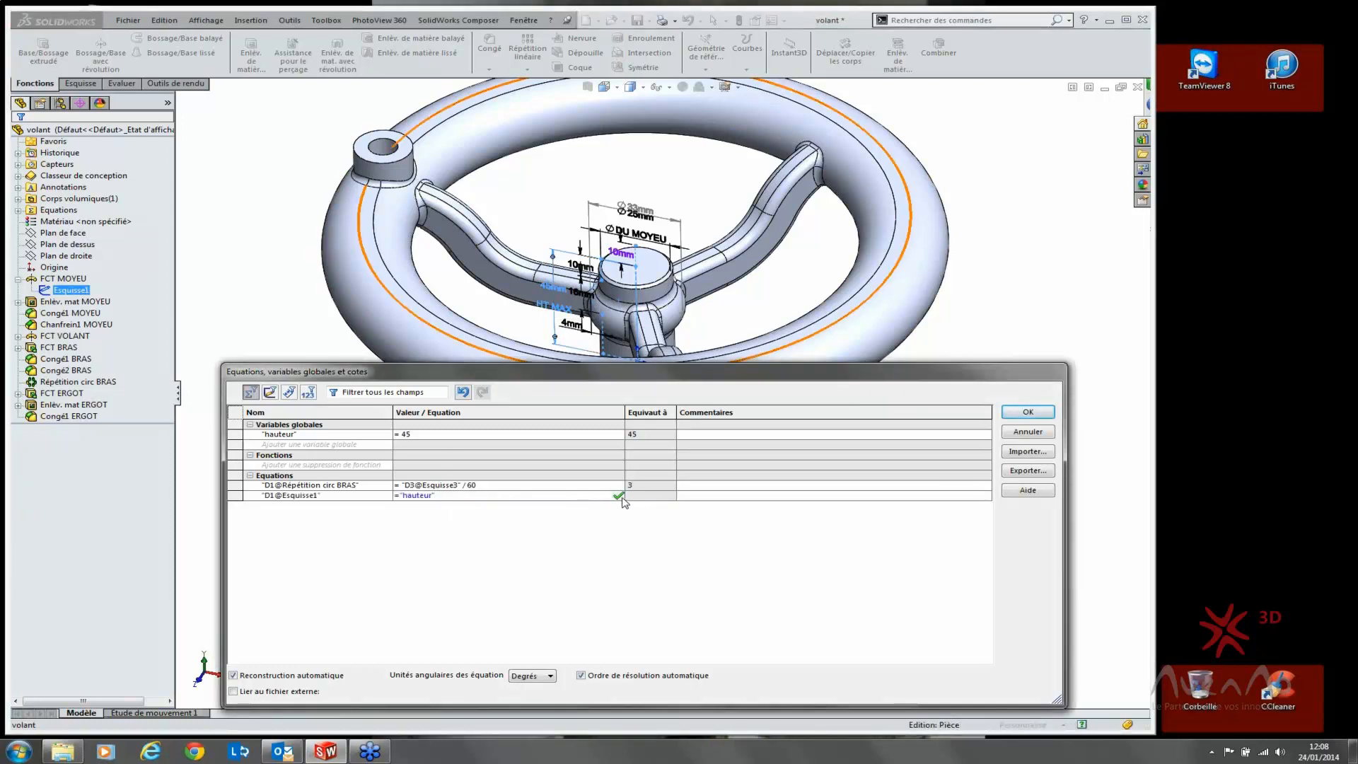
left_click(619, 495)
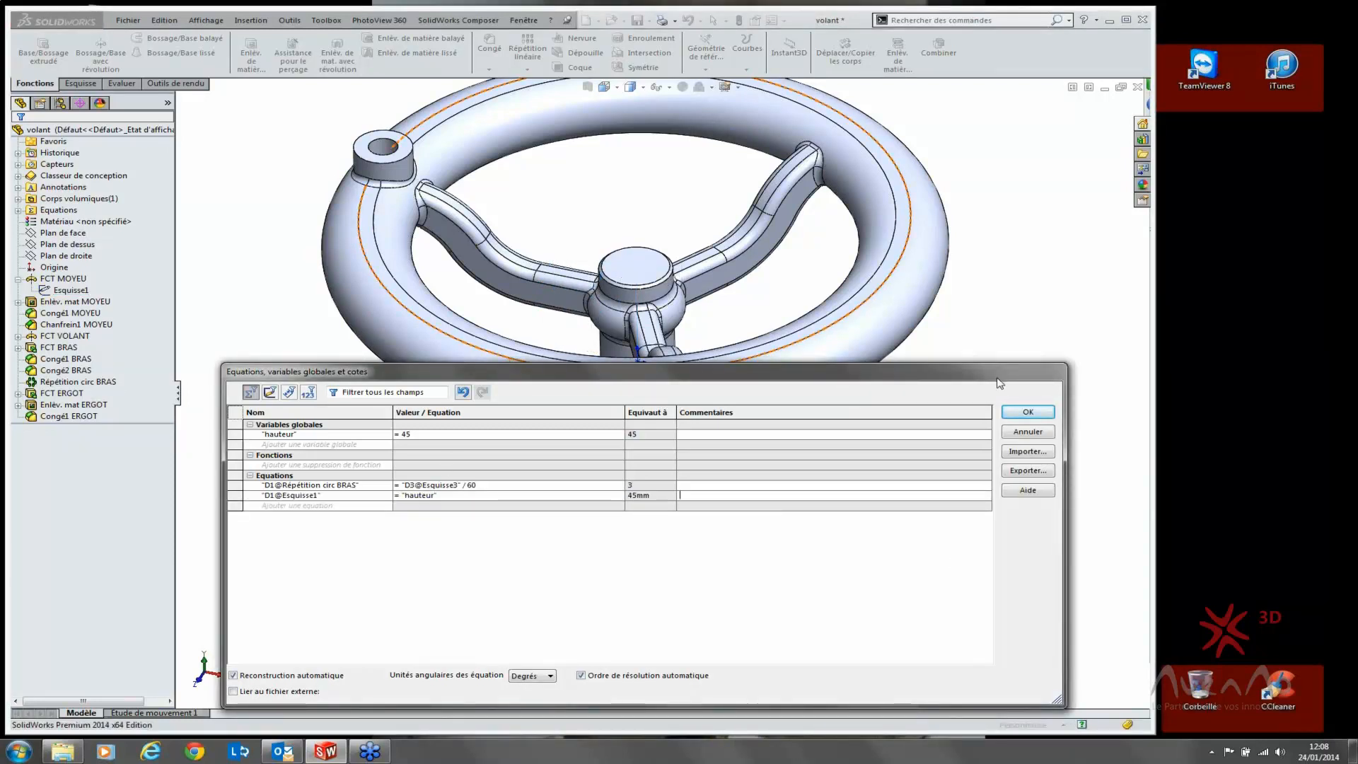
left_click_drag(991, 371, 979, 353)
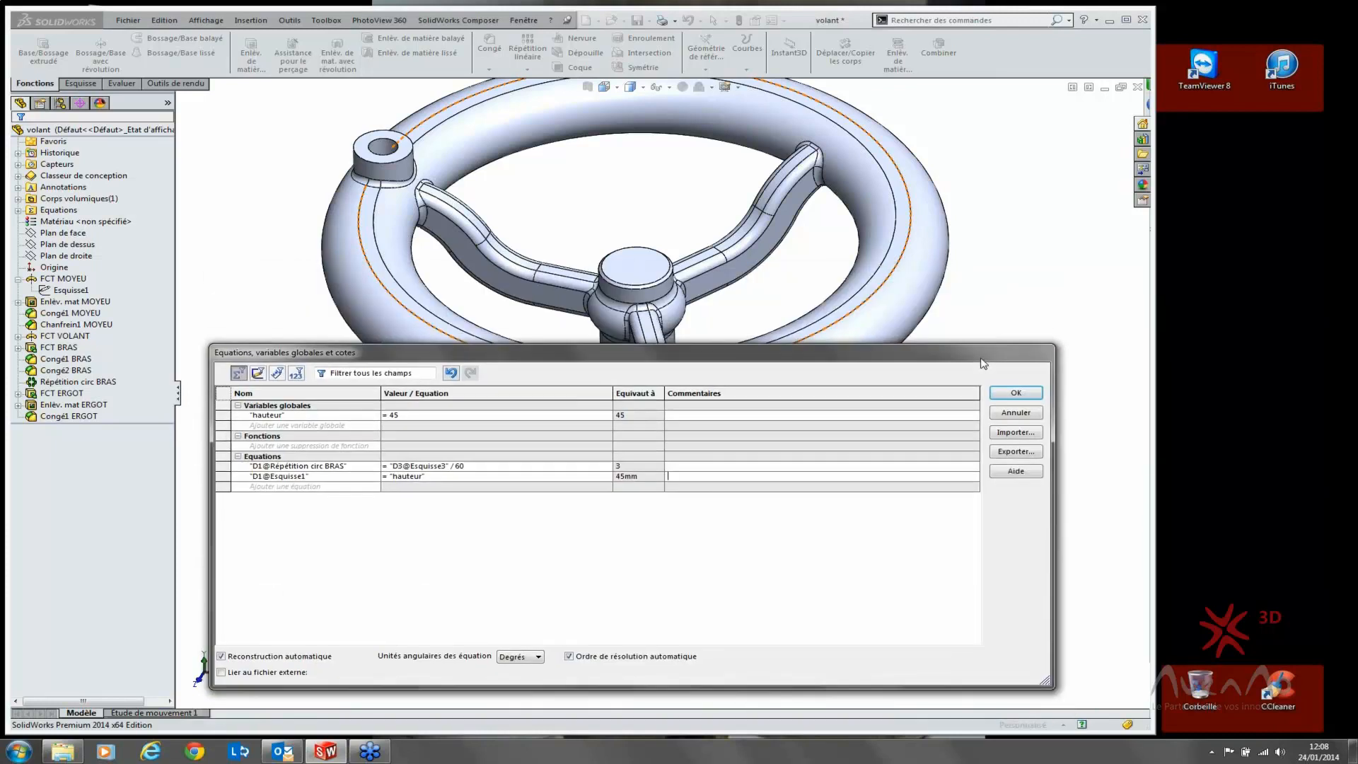
left_click(283, 446)
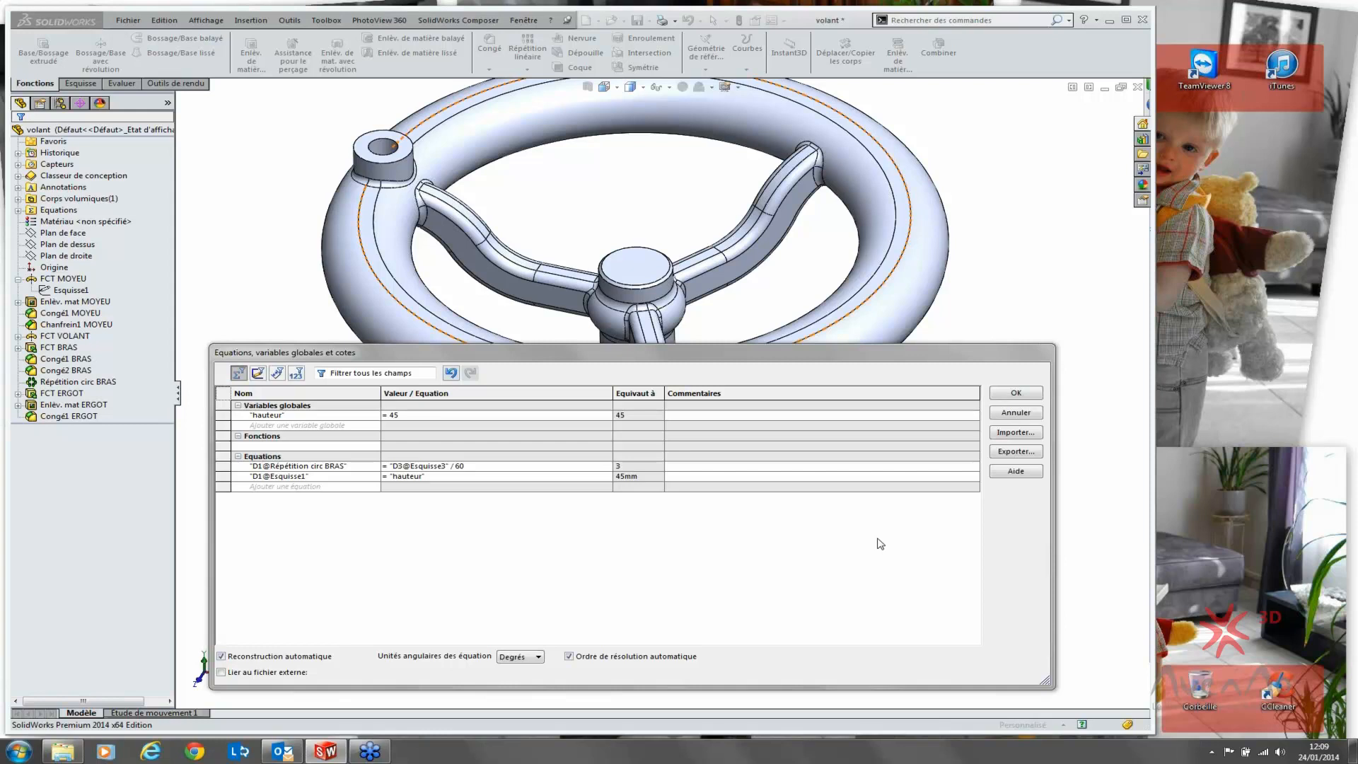
left_click(460, 339)
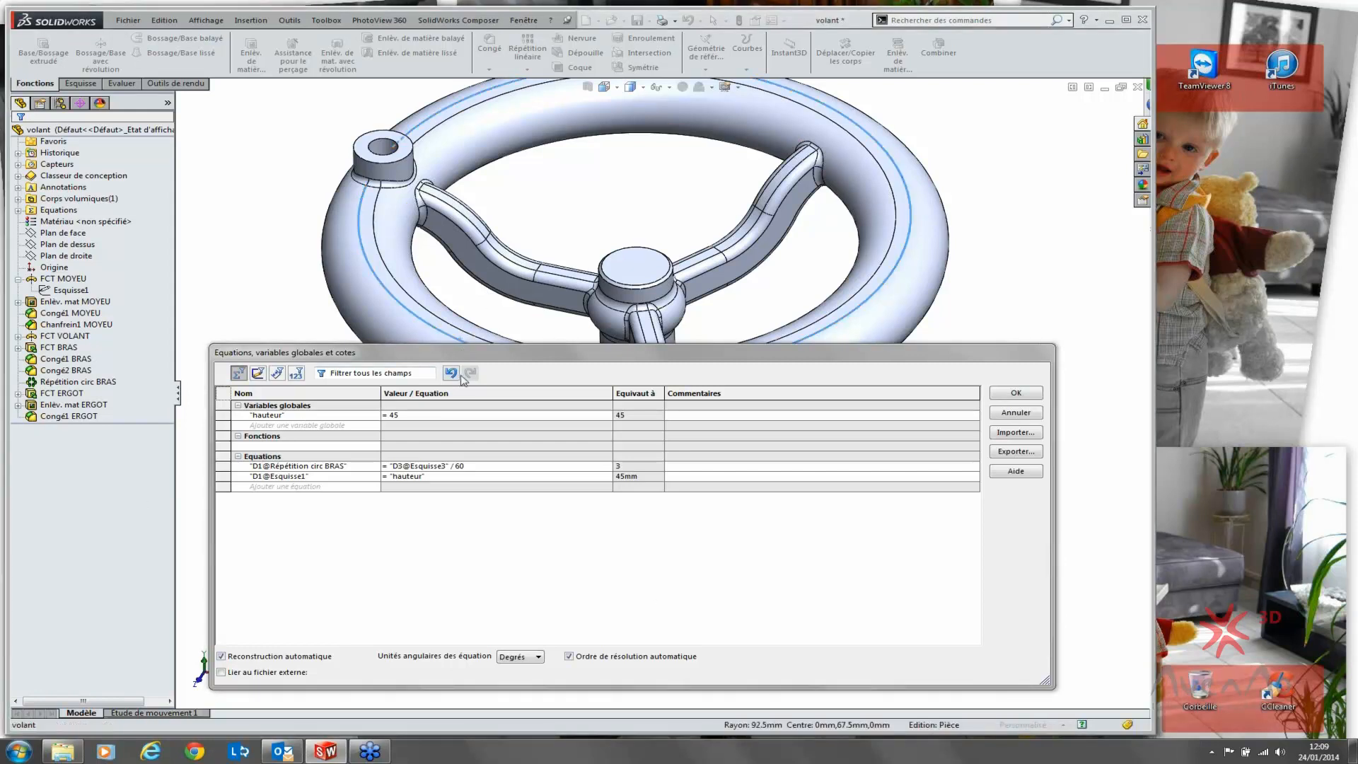
left_click_drag(502, 357, 478, 383)
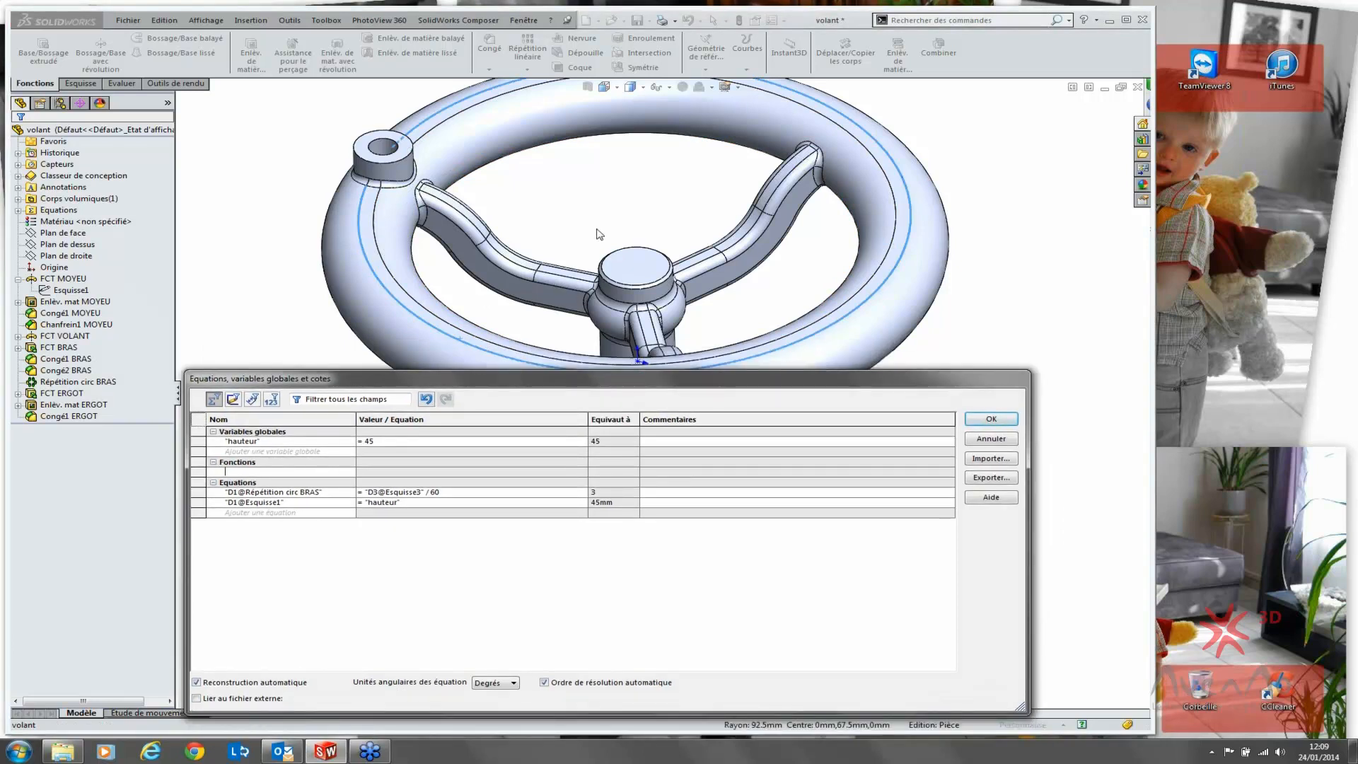
left_click(600, 234)
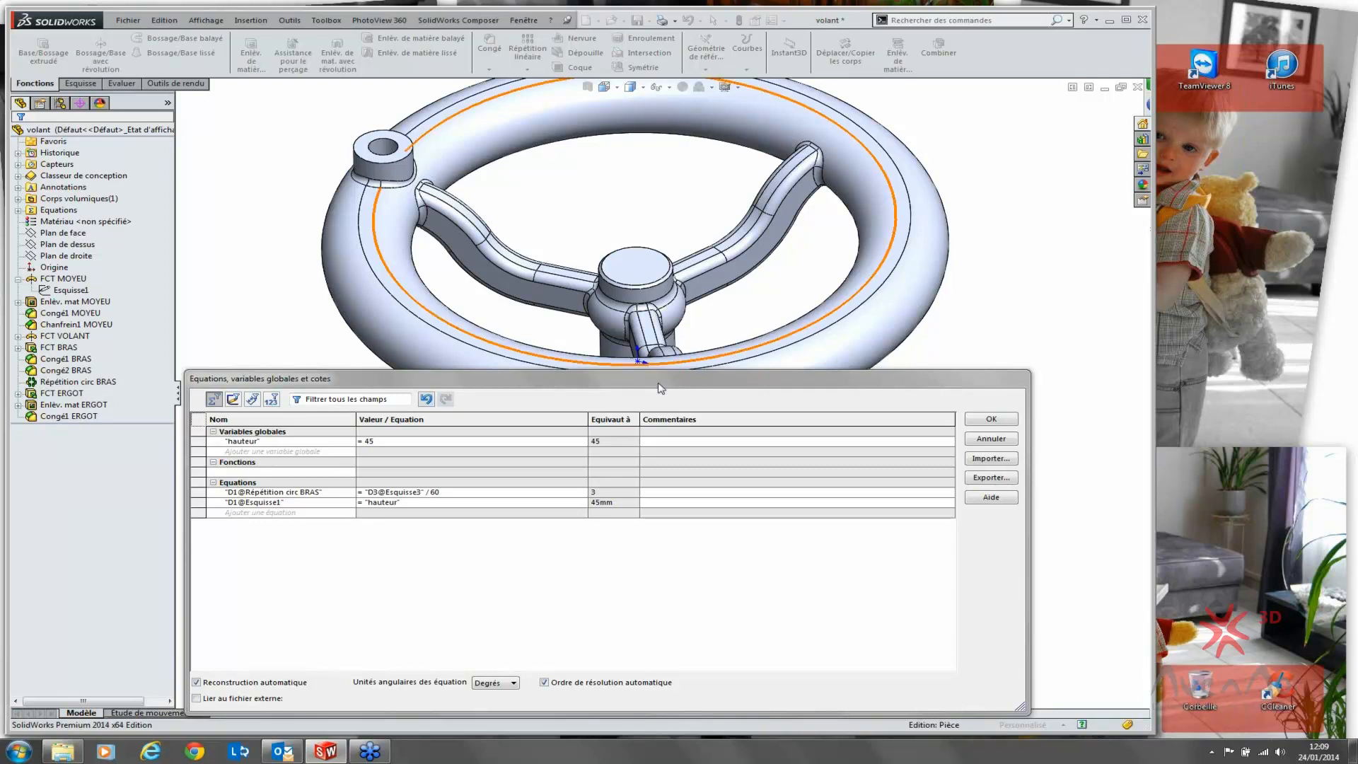
Step: Review the sketch equations view and return to the standard equation view
left_click_drag(659, 380, 678, 251)
left_click(270, 340)
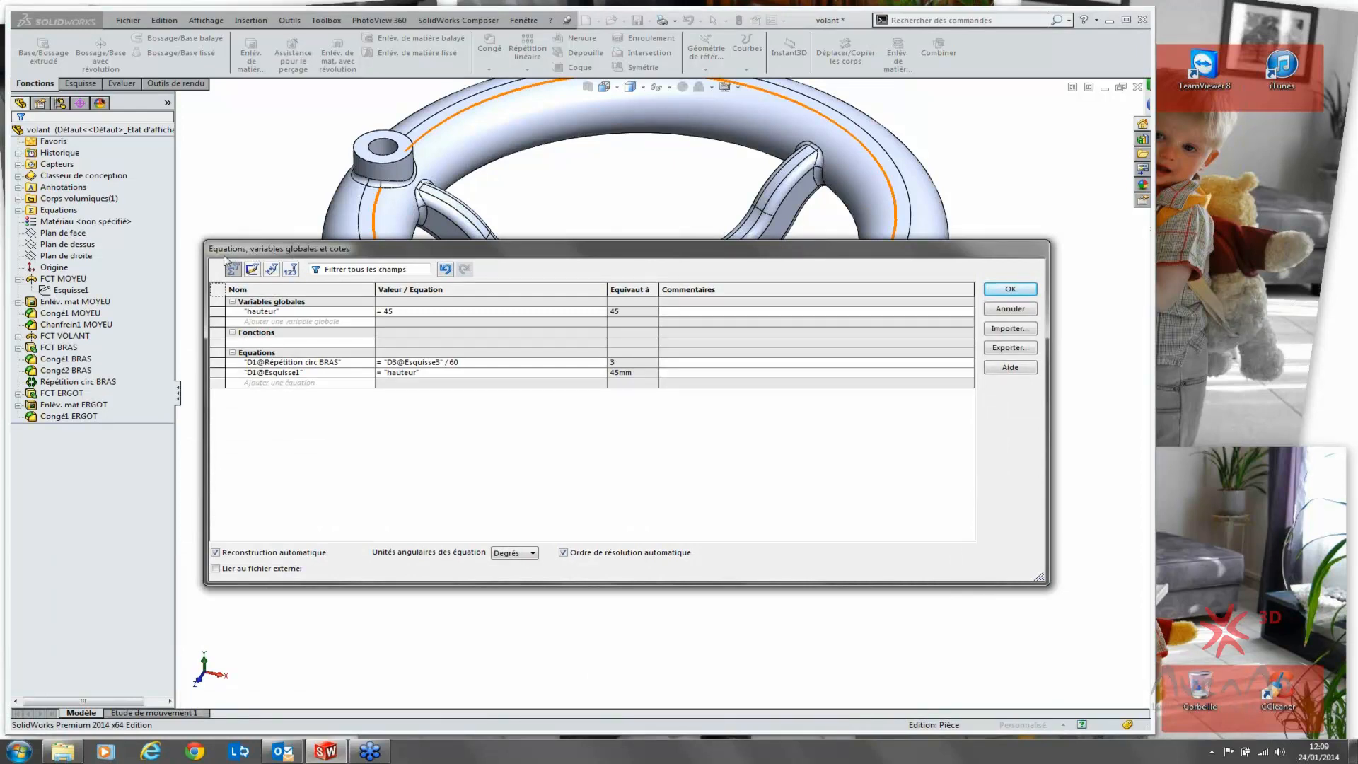
left_click(252, 269)
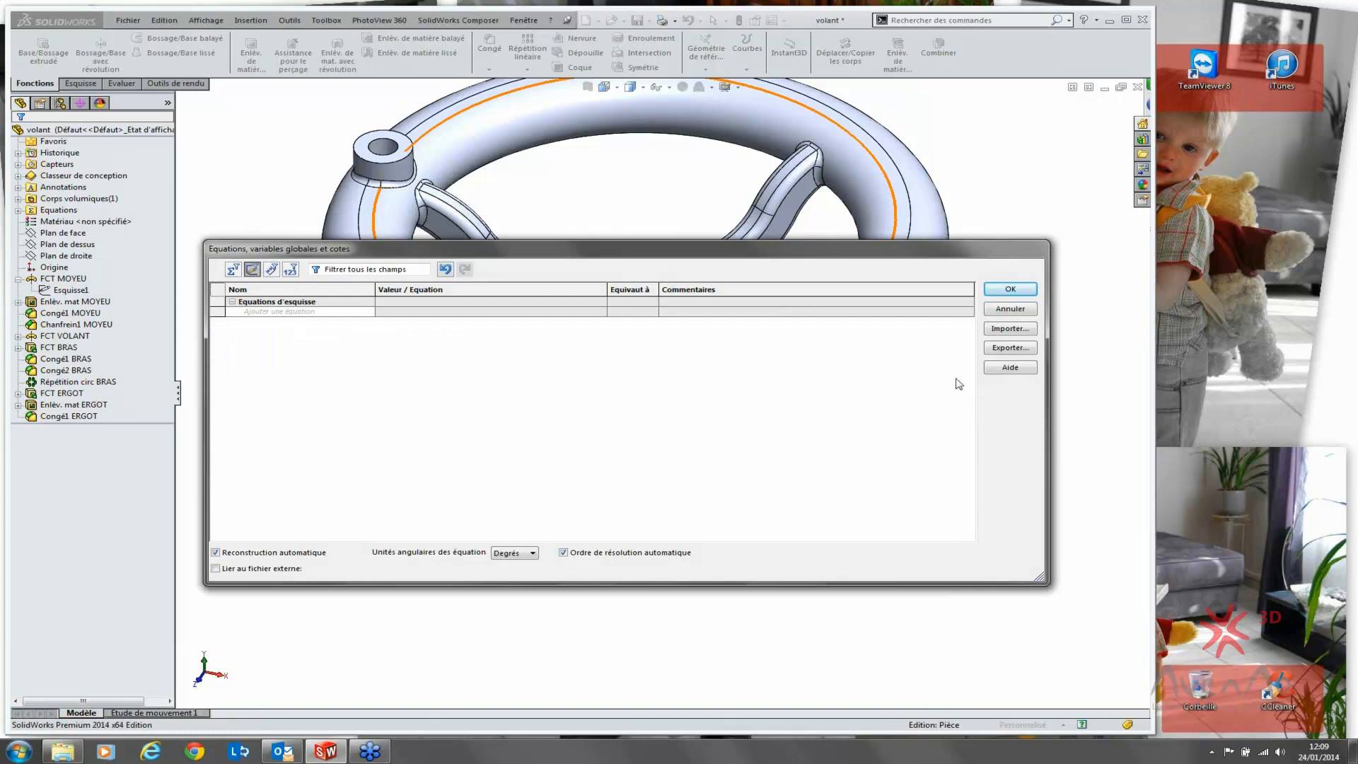
left_click(234, 269)
Step: Add the Congé1 ERGOT fillet as a feature controlled by a suppression function in the equations manager
left_click_drag(388, 255, 445, 501)
scroll(627, 281, "up", 1)
mouse_move(624, 257)
middle_mouse_down("ctrl")
mouse_move(607, 294)
mouse_move(606, 270)
middle_mouse_up("ctrl")
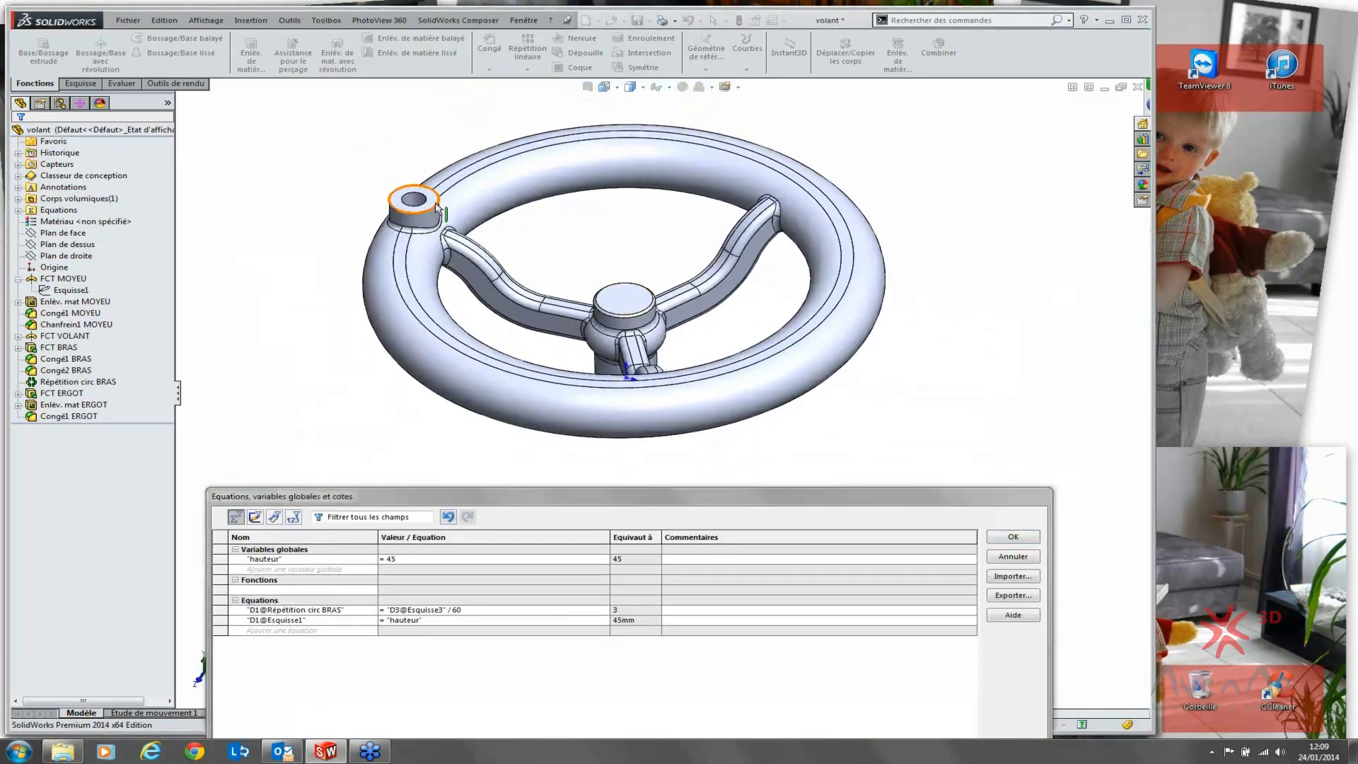
scroll(437, 209, "down", 5)
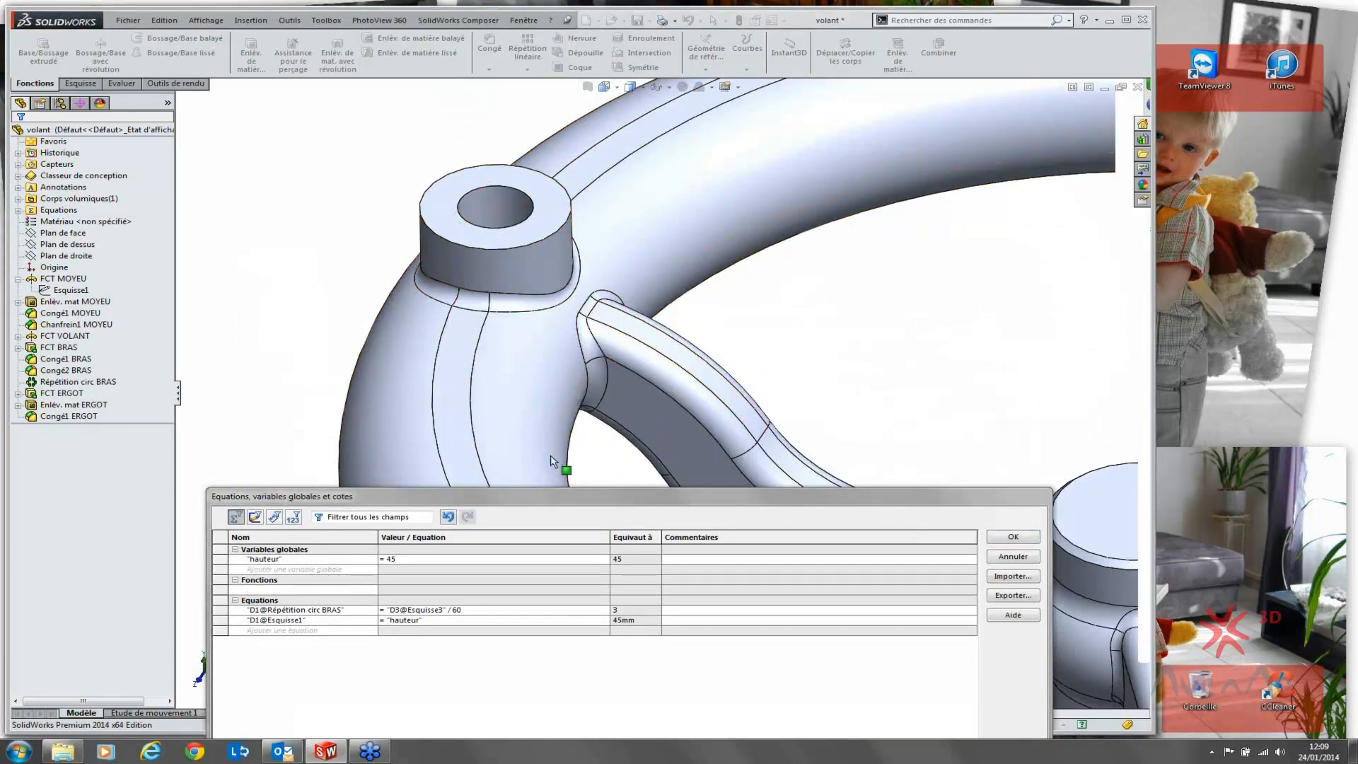
left_click(299, 591)
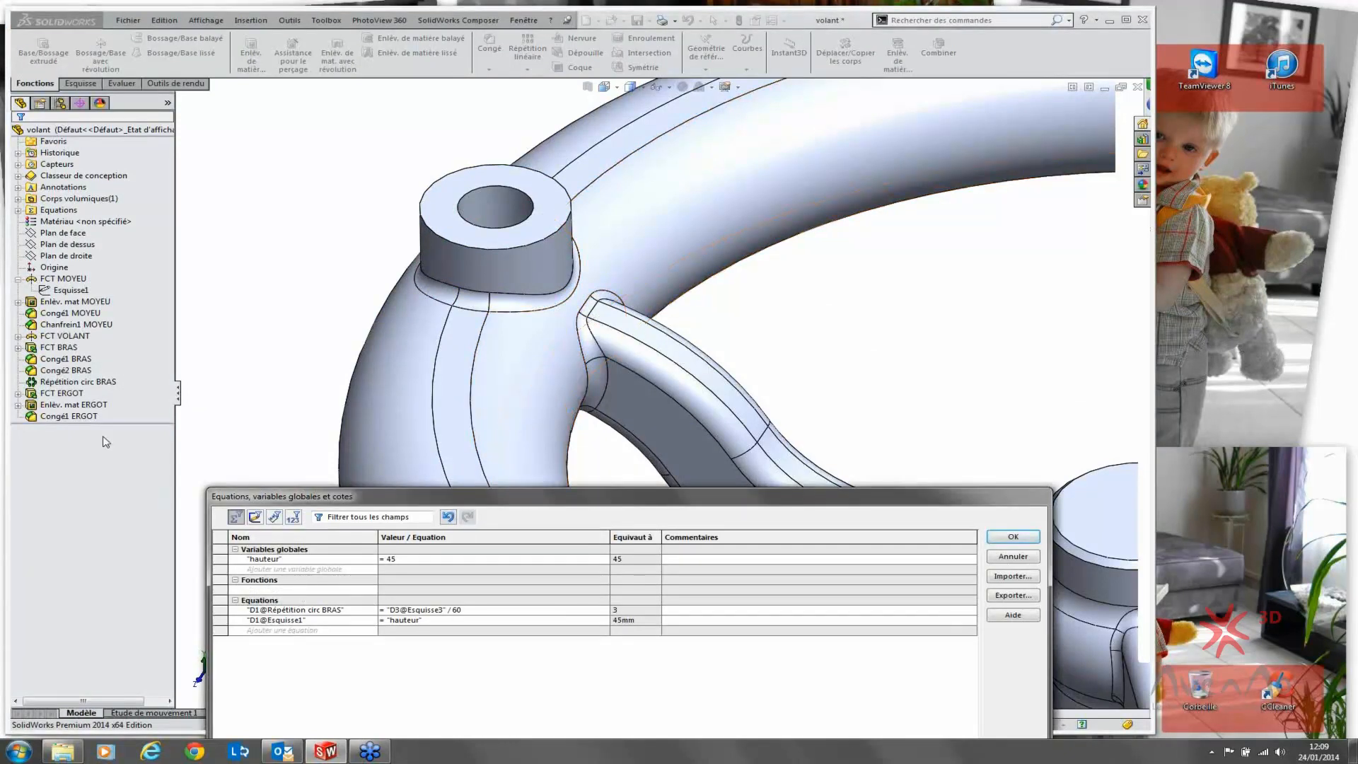
left_click(71, 417)
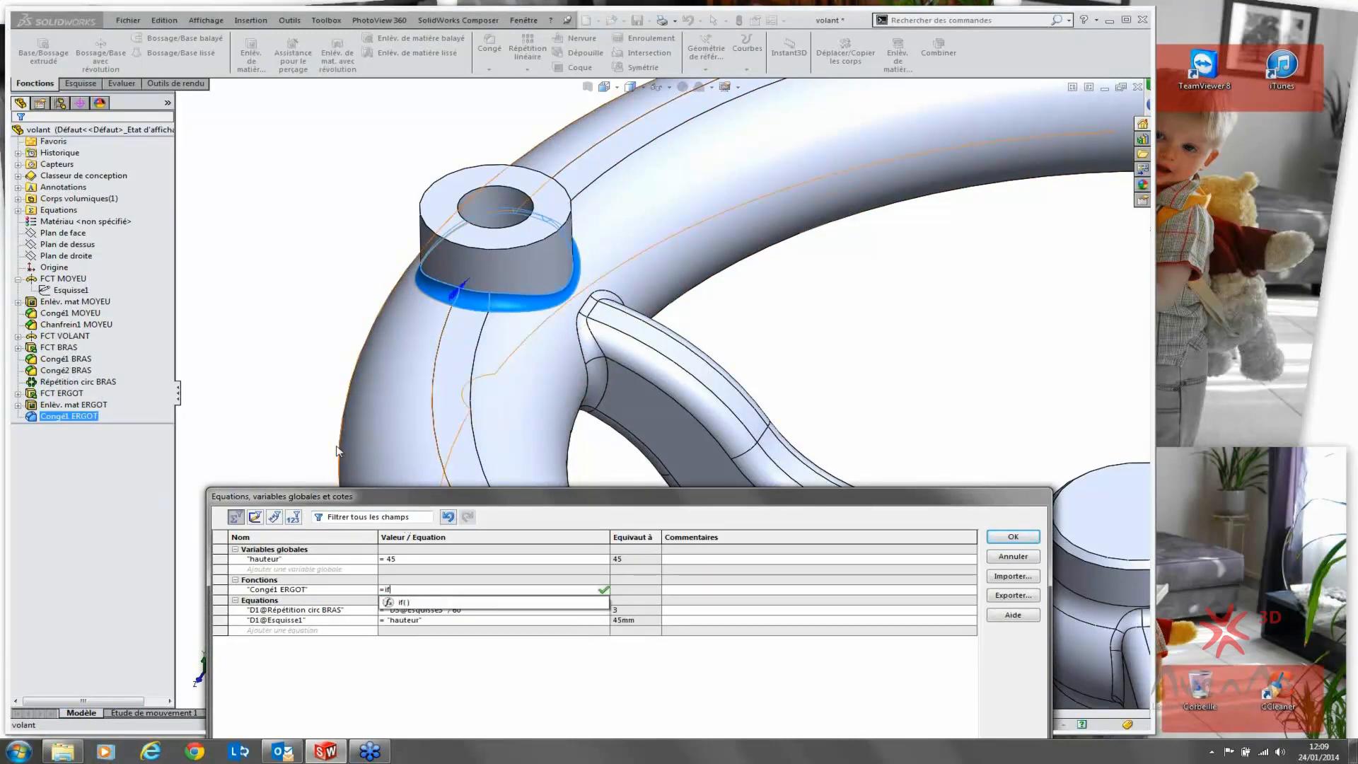
Step: Start the Congé1 ERGOT suppression equation with an IF condition testing whether the FCT ERGOT height dimension is greater than 10
type("if(")
mouse_move(407, 603)
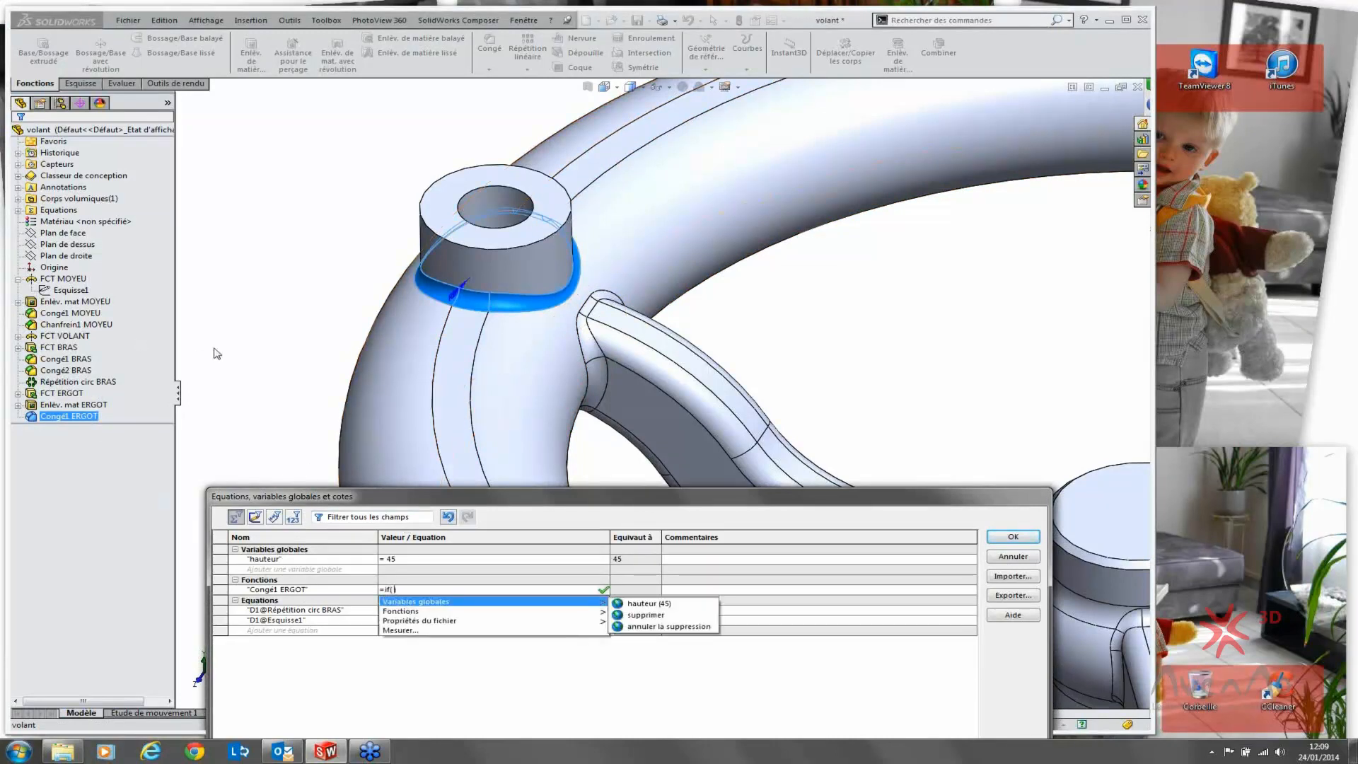
left_click(475, 263)
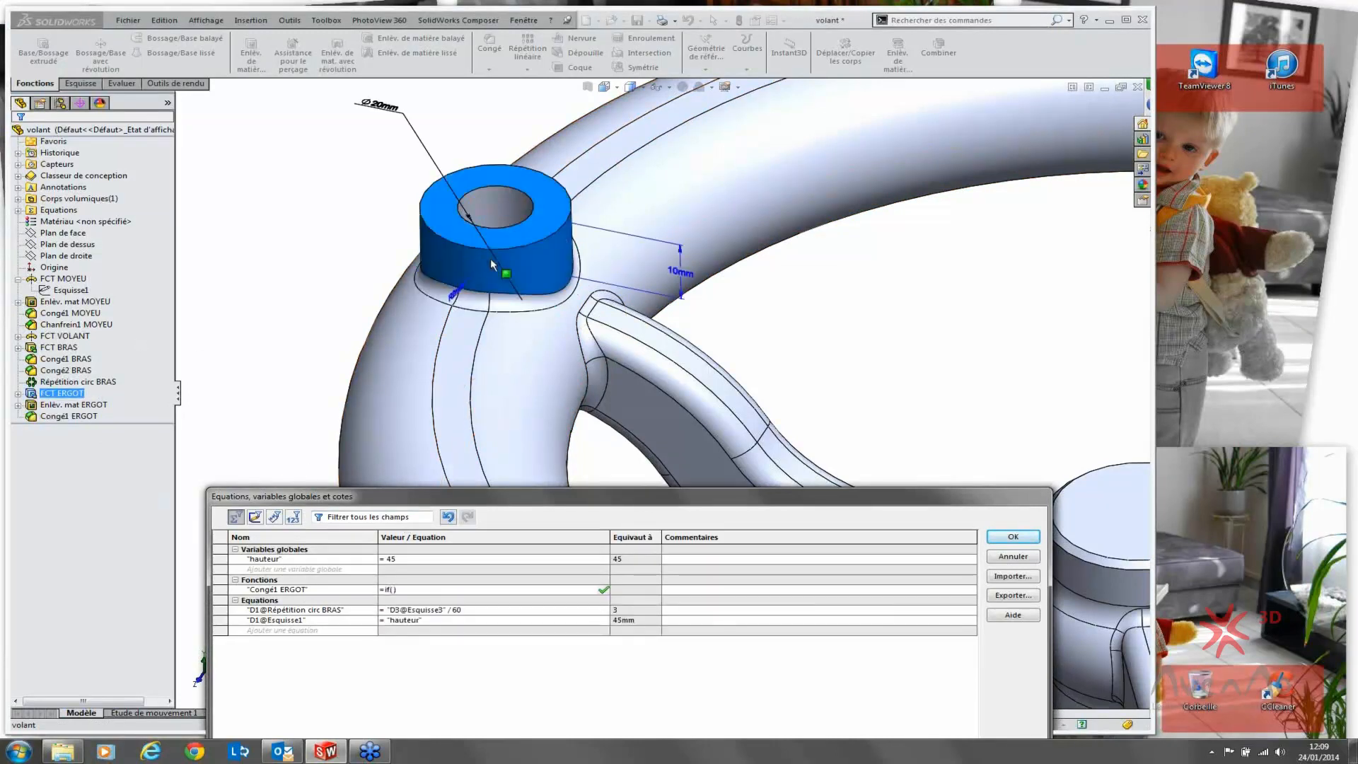
left_click(684, 276)
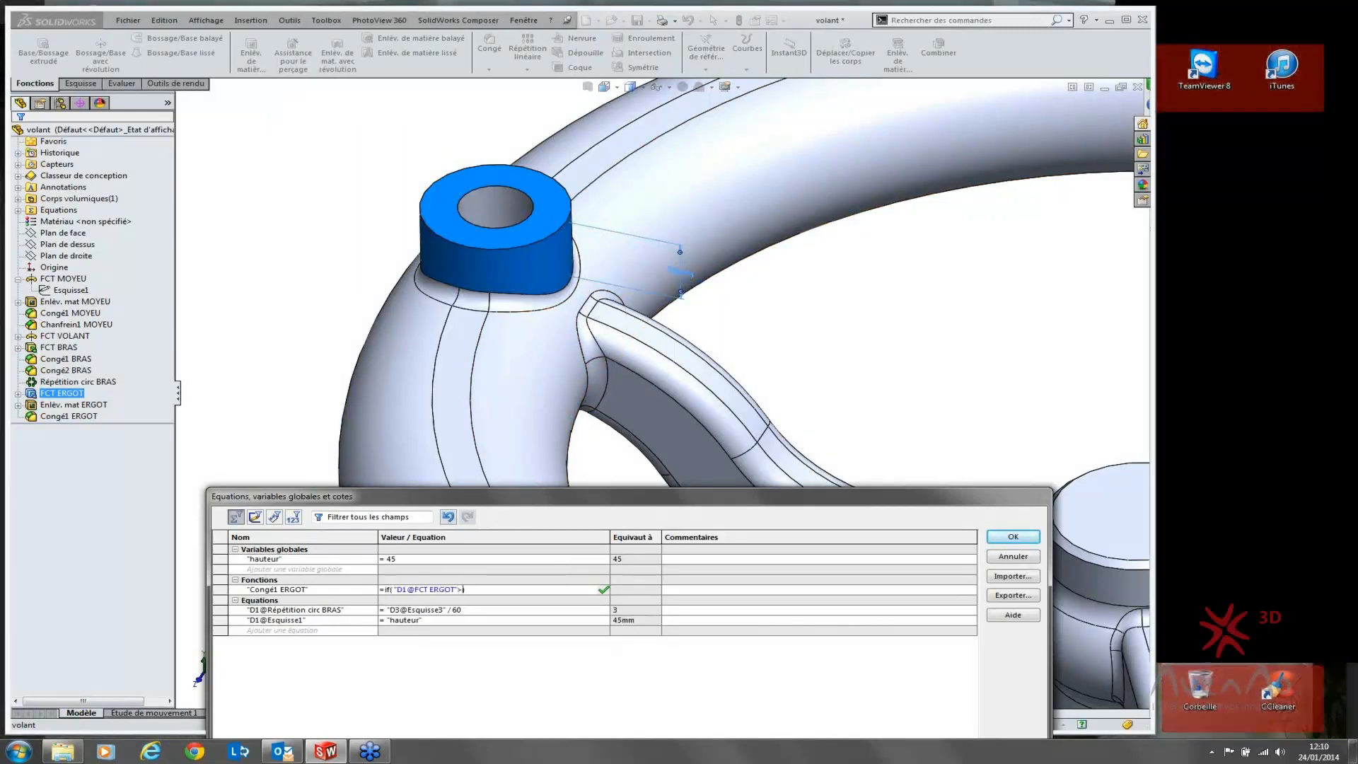
type(">1")
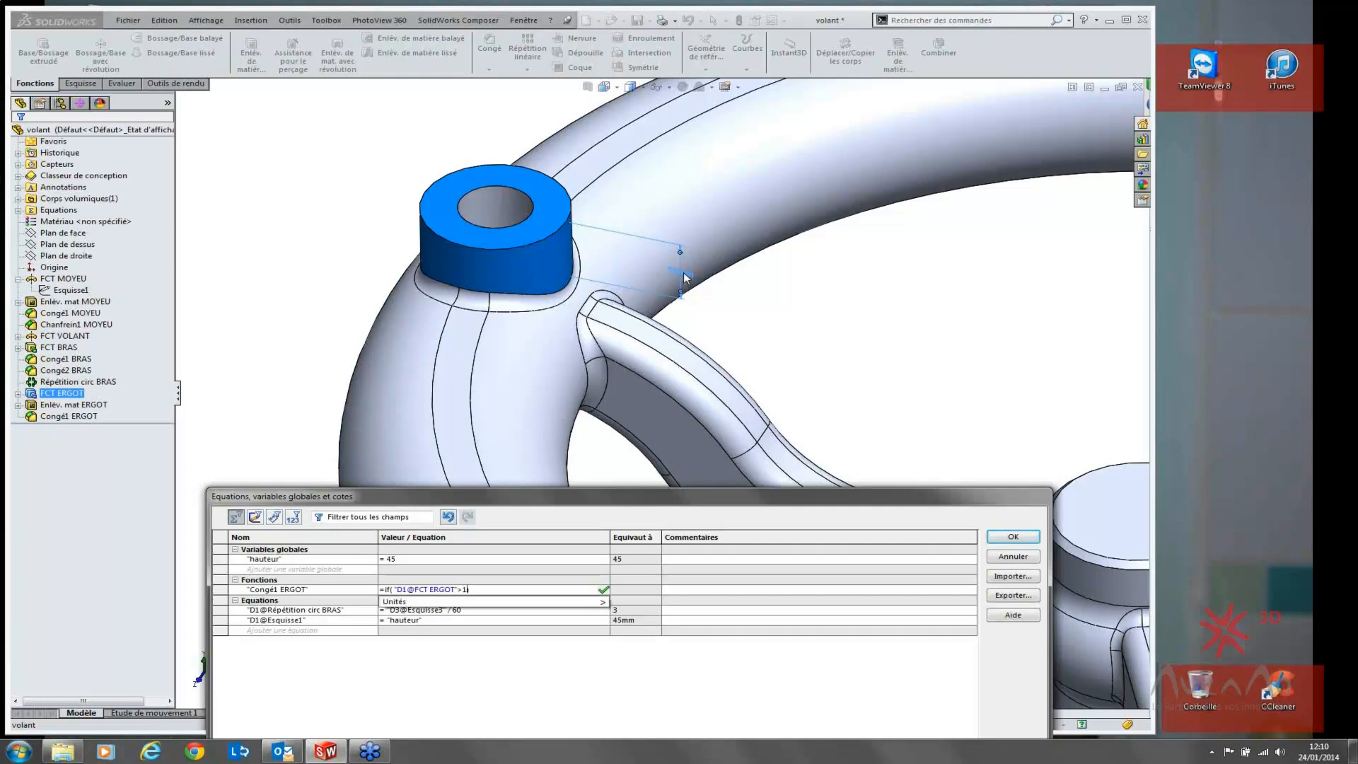
type("0,")
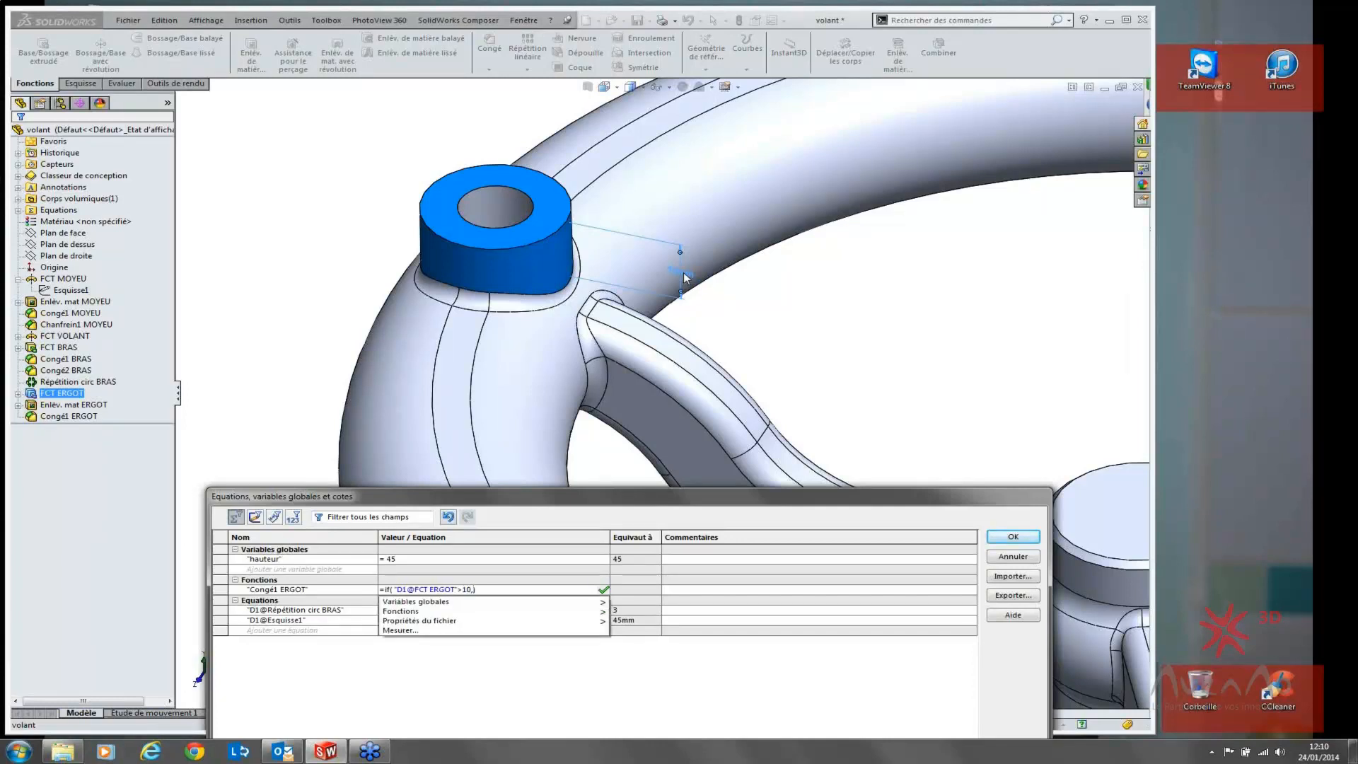
Step: Complete the IF function with "suppressed" when true and "unsuppressed" otherwise, and accept the equations
mouse_move(498, 615)
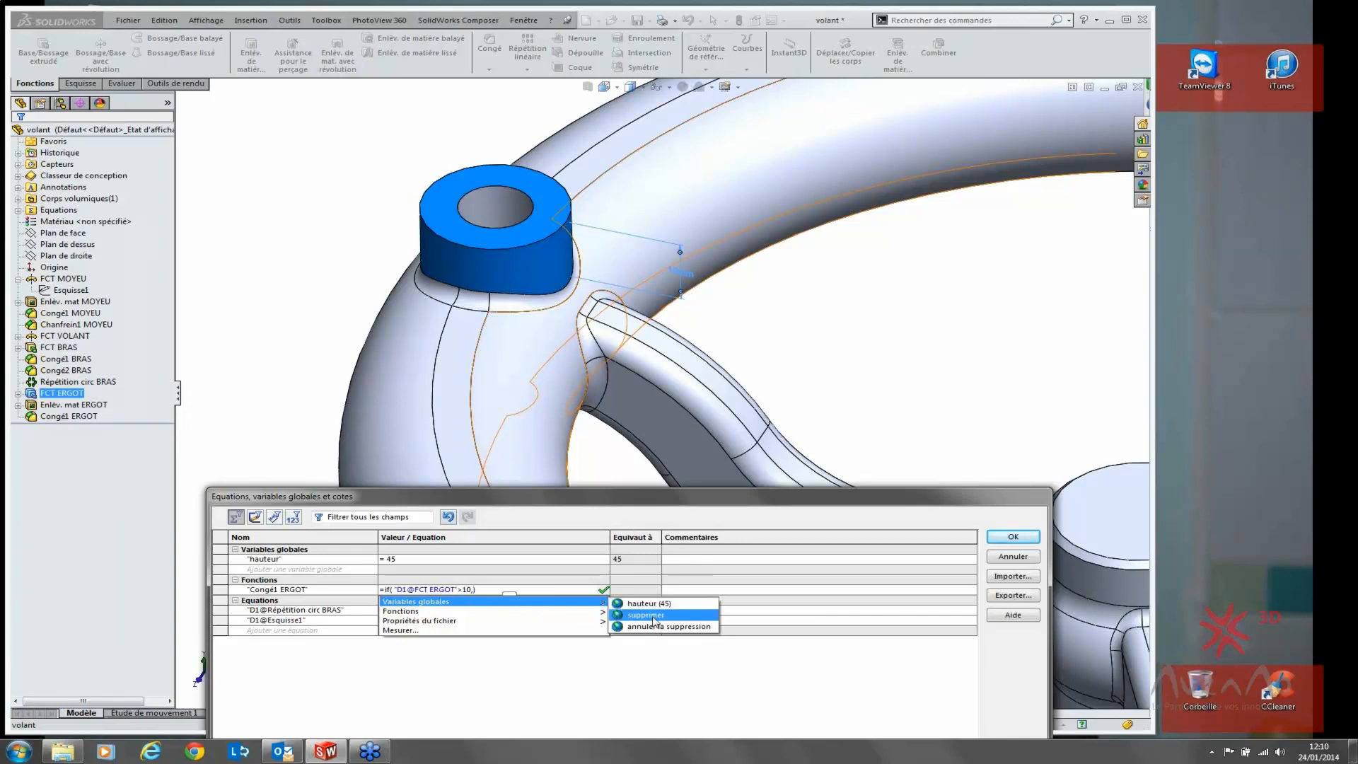
left_click(653, 618)
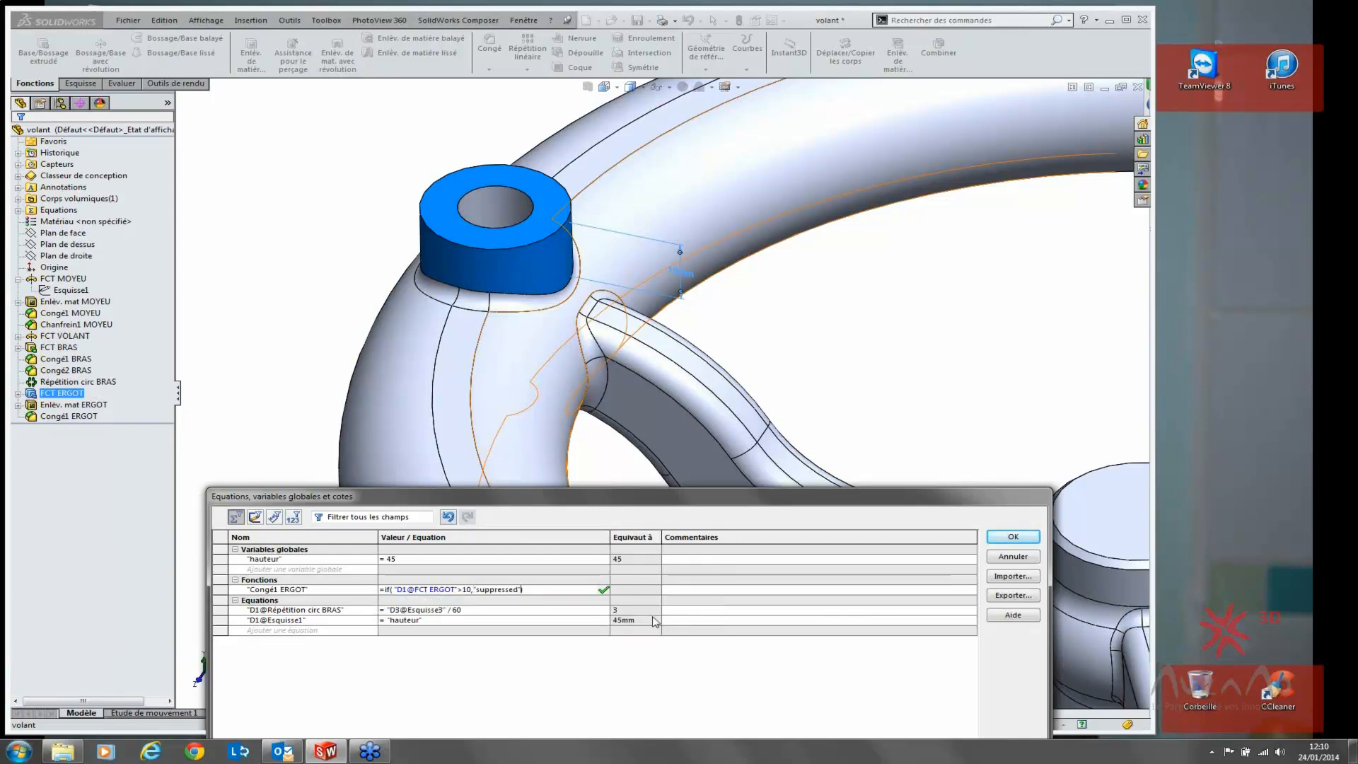
type(",")
mouse_move(542, 606)
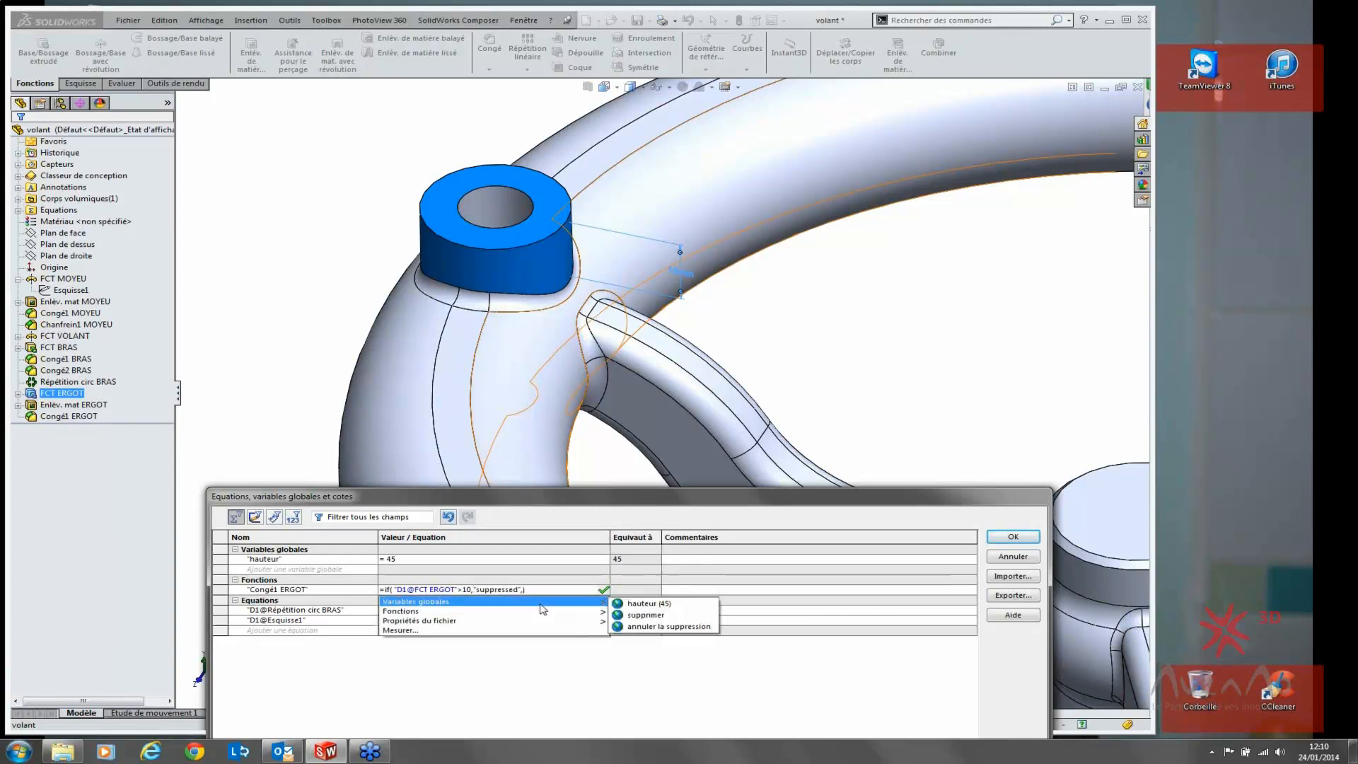
left_click(645, 628)
left_click_drag(638, 495, 637, 287)
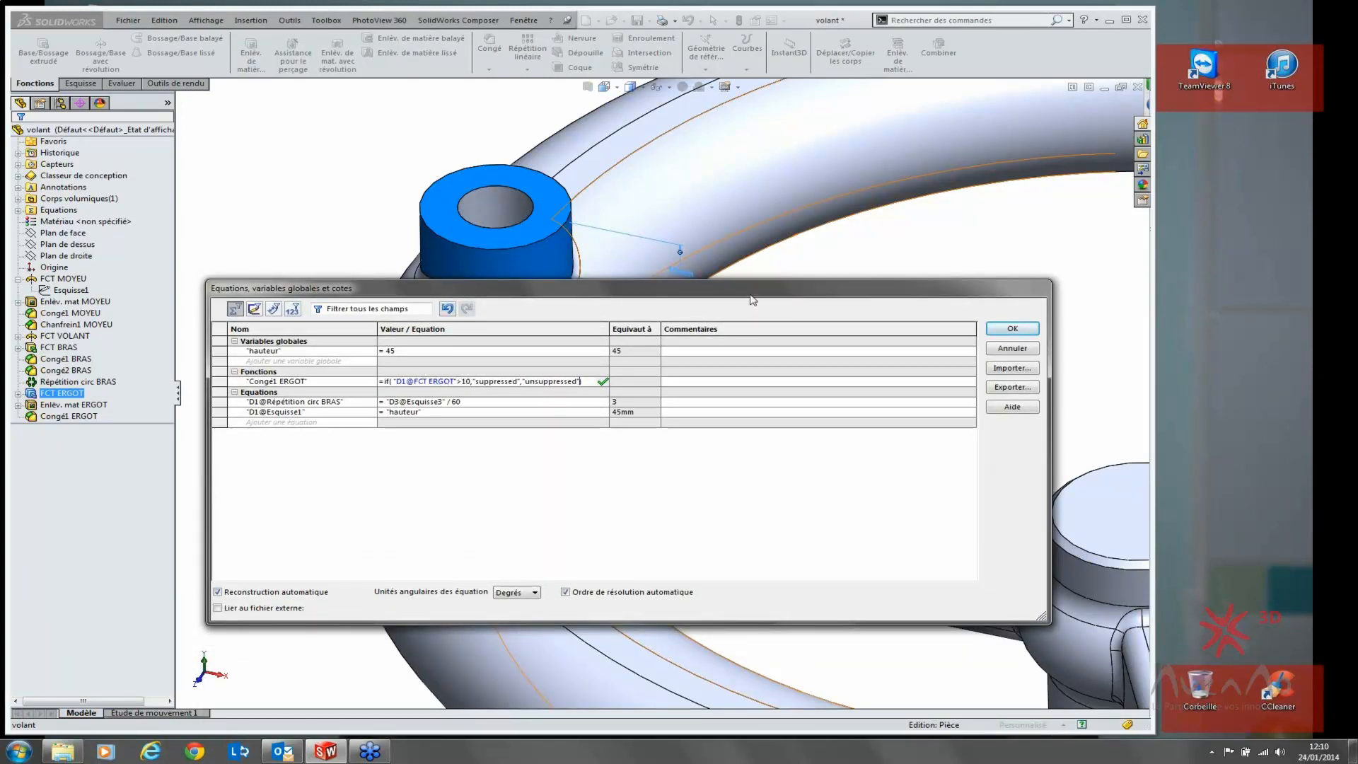
left_click_drag(753, 297, 746, 333)
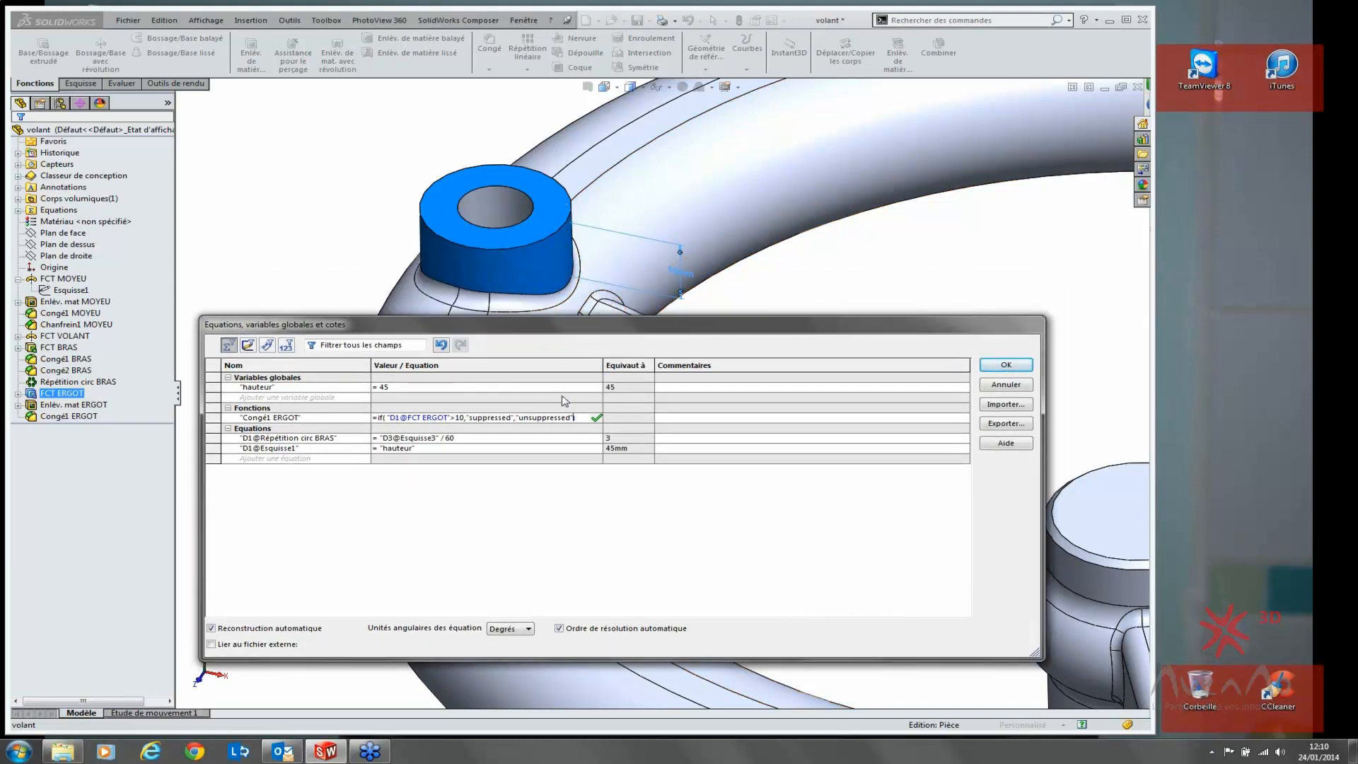
left_click(69, 417)
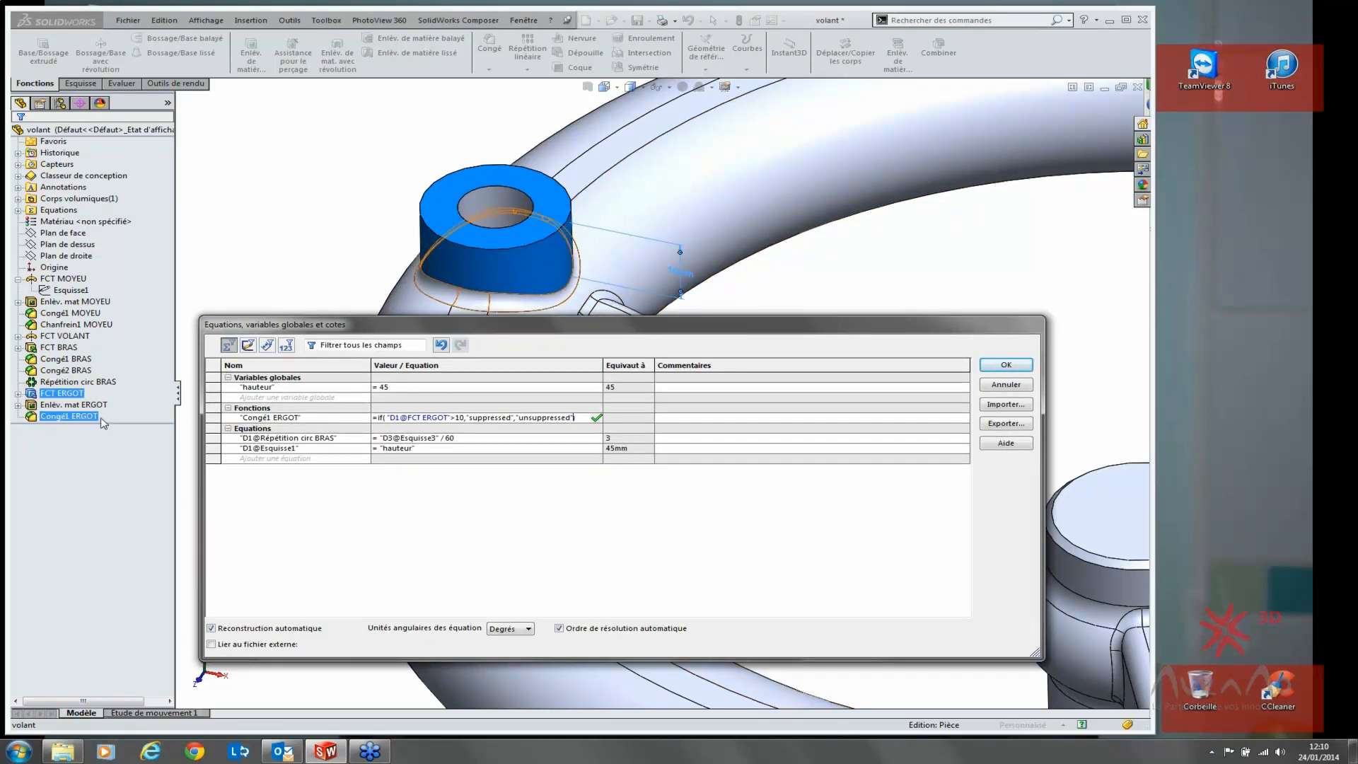
left_click(1347, 368)
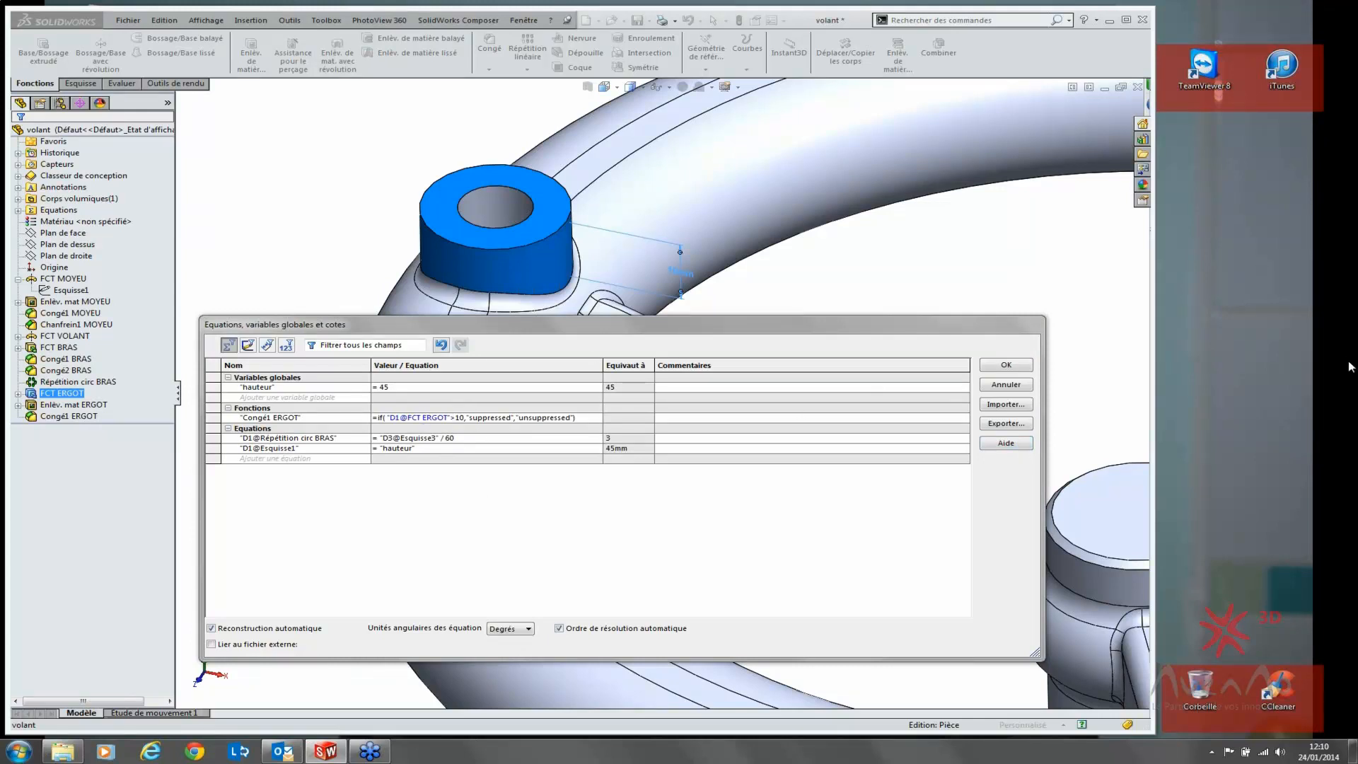
left_click(1005, 365)
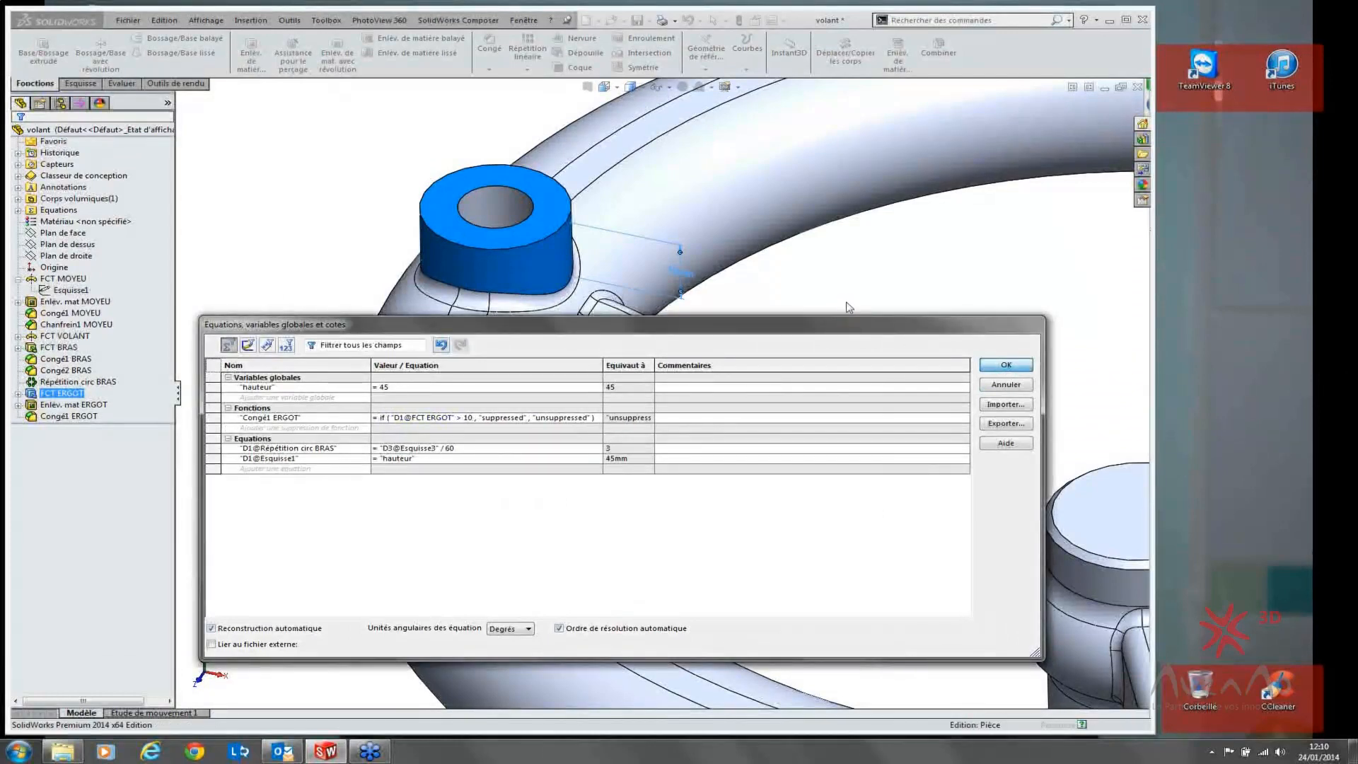
Step: Set the FCT ERGOT boss height to 12 mm and rebuild the part
double_click(496, 269)
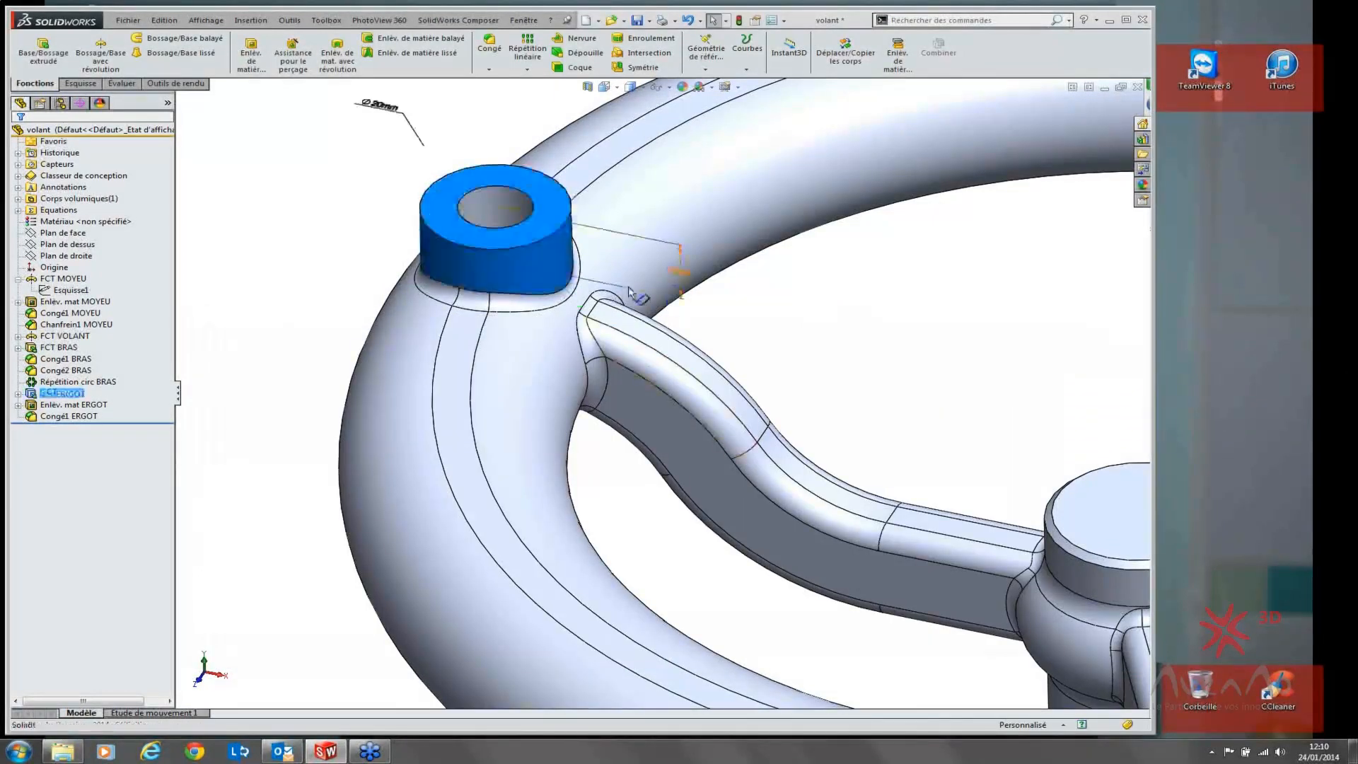
left_click(681, 272)
double_click(682, 273)
type("15")
key("Return")
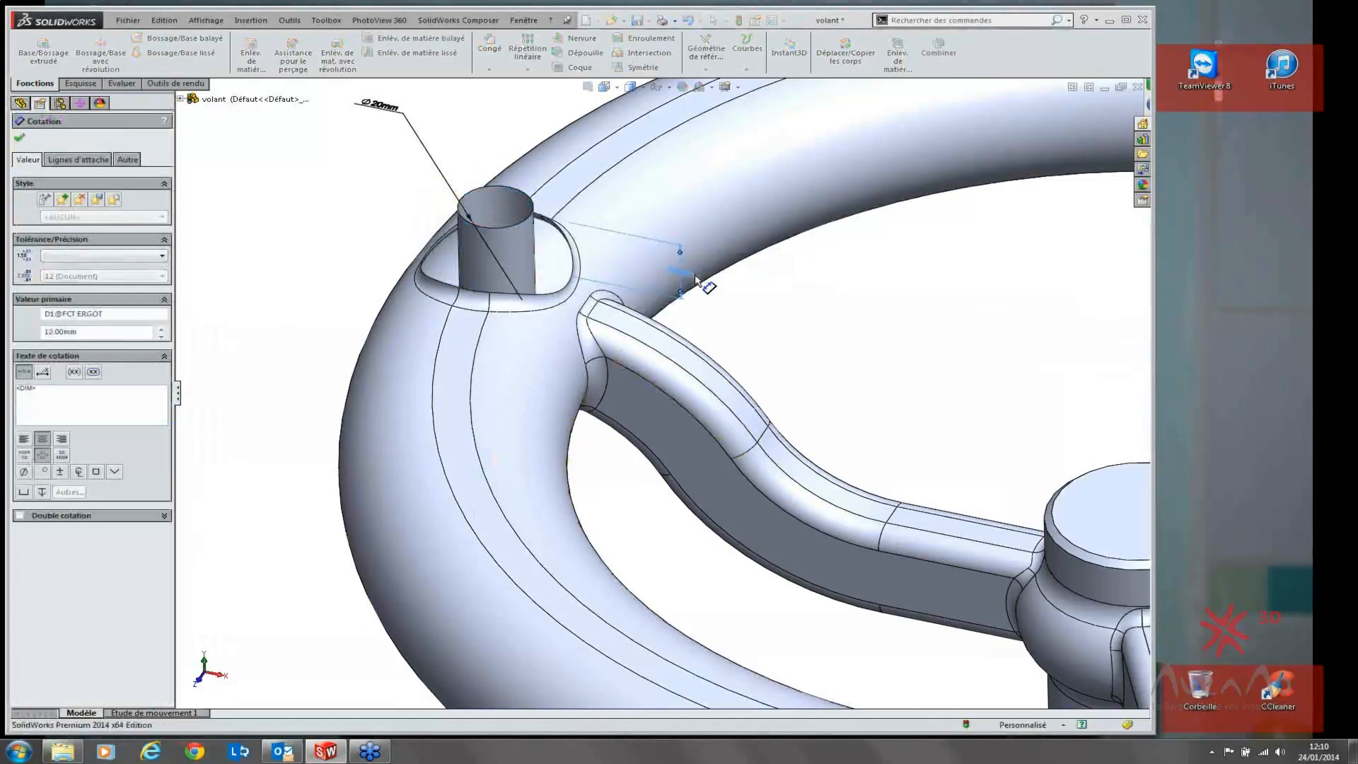
left_click(834, 294)
key("ctrl+b")
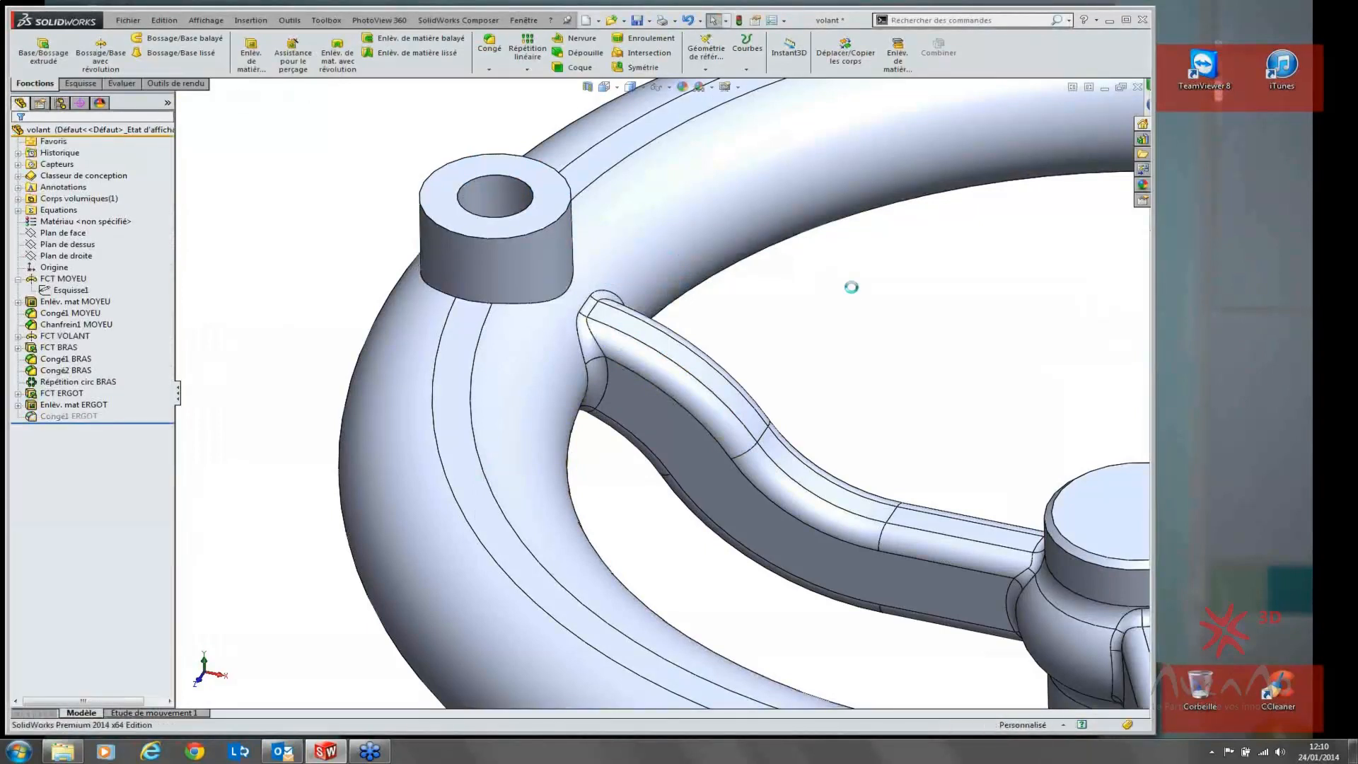
Step: Set the FCT ERGOT boss height back to 10 mm and rebuild the part
left_click(555, 248)
double_click(679, 267)
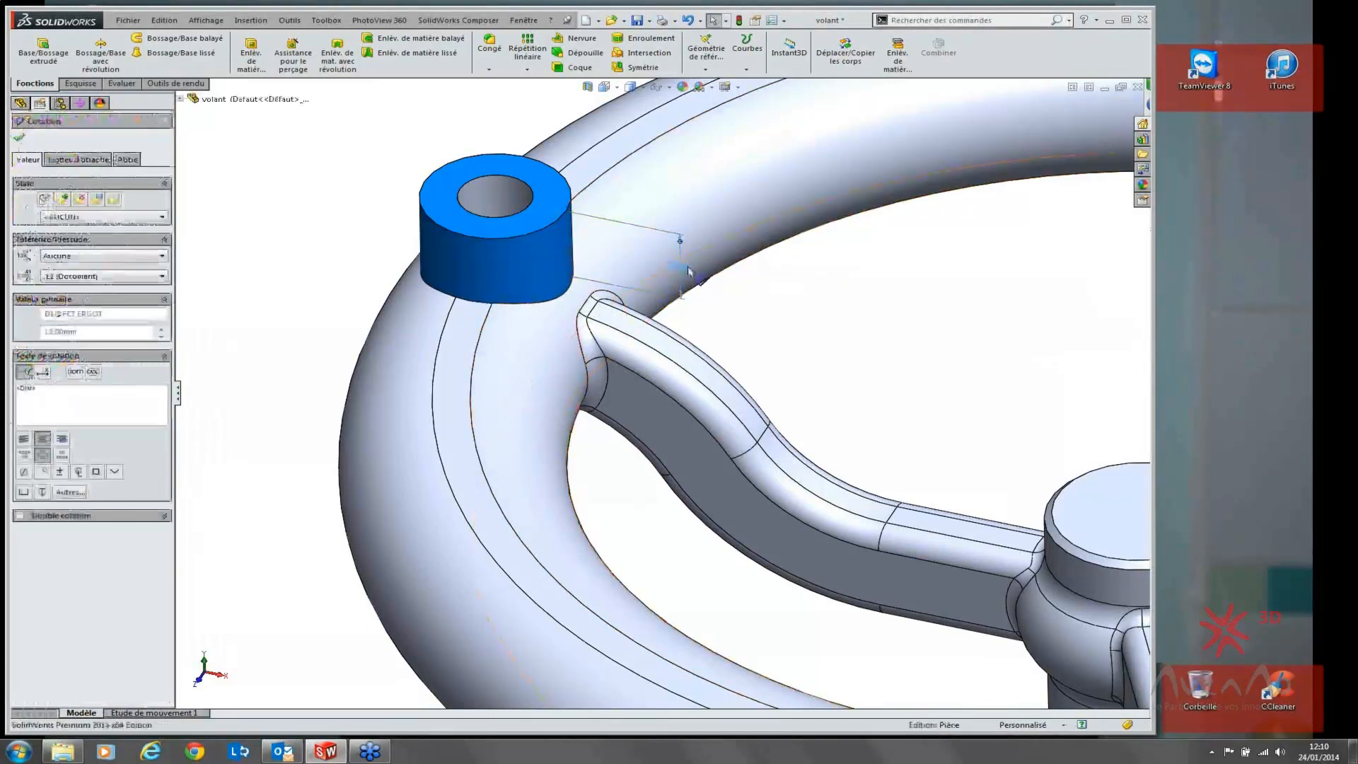
type("10")
key("Return")
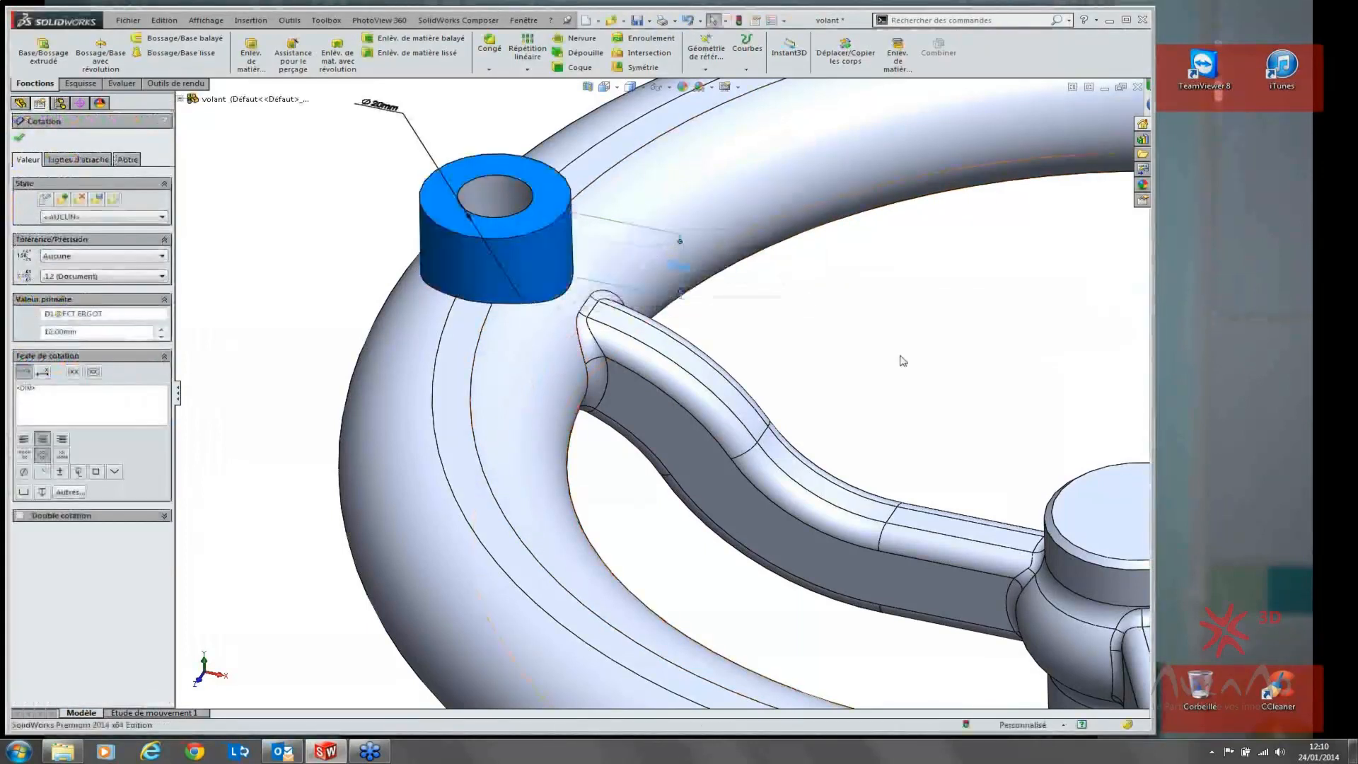
left_click(908, 351)
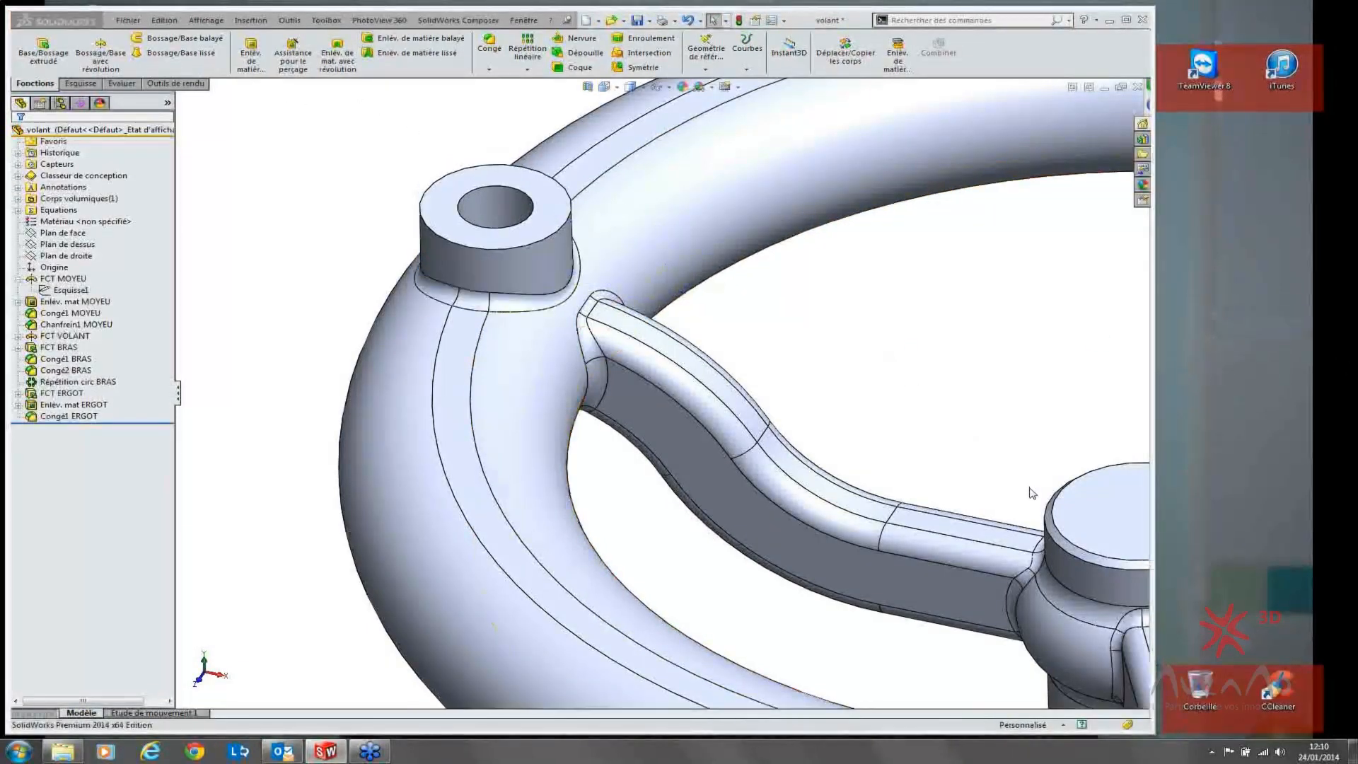
Step: Reopen the equations manager and compare its standard equation view with the sketch equation view
scroll(912, 424, "down", 3)
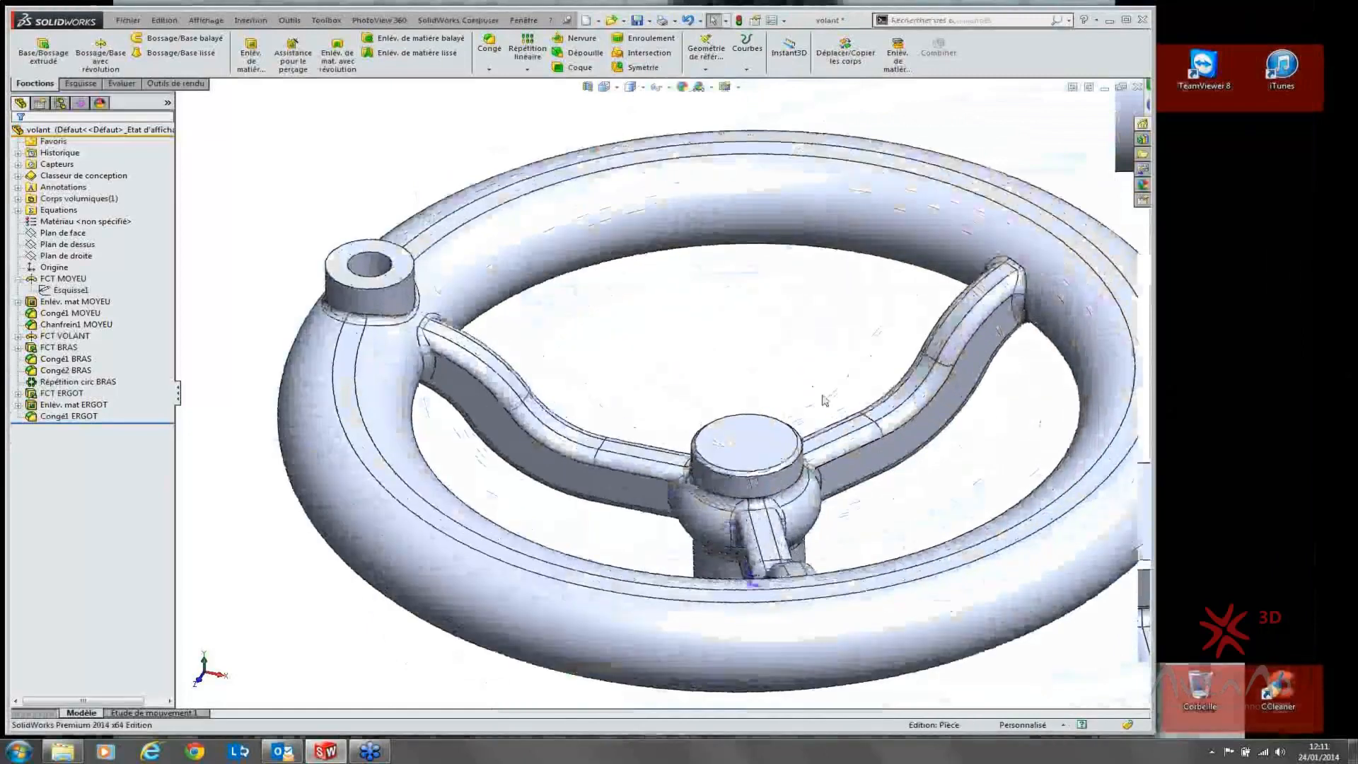
scroll(825, 401, "up", 3)
scroll(769, 386, "down", 3)
scroll(614, 349, "up", 2)
scroll(577, 359, "down", 1)
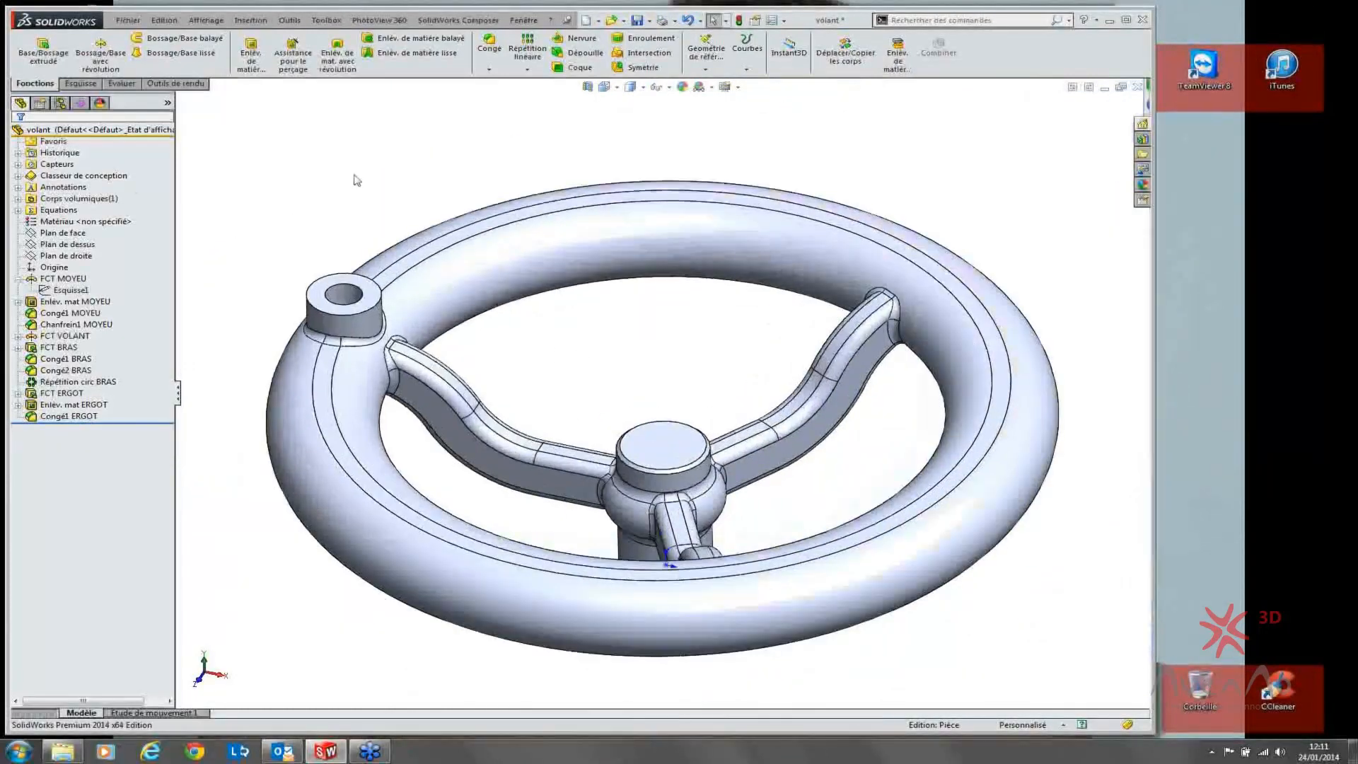
right_click(64, 210)
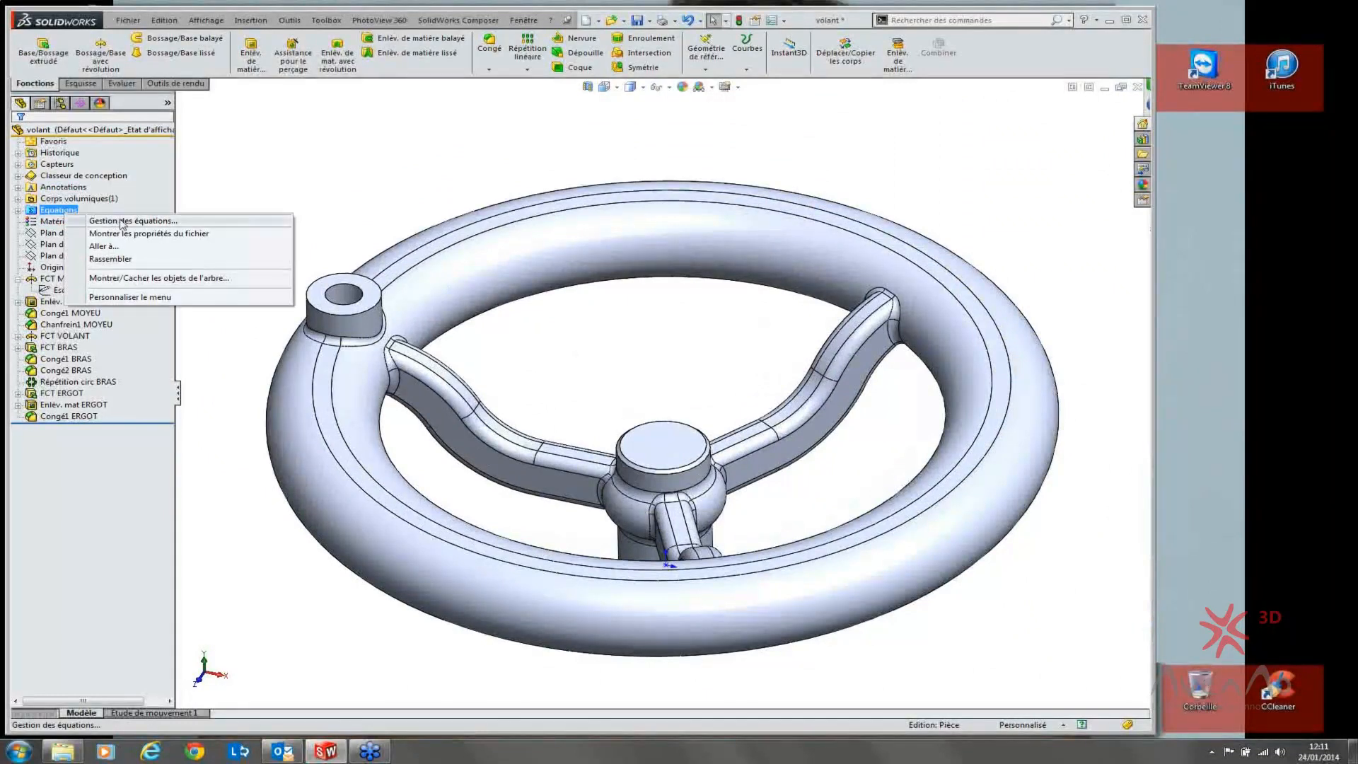
left_click(123, 222)
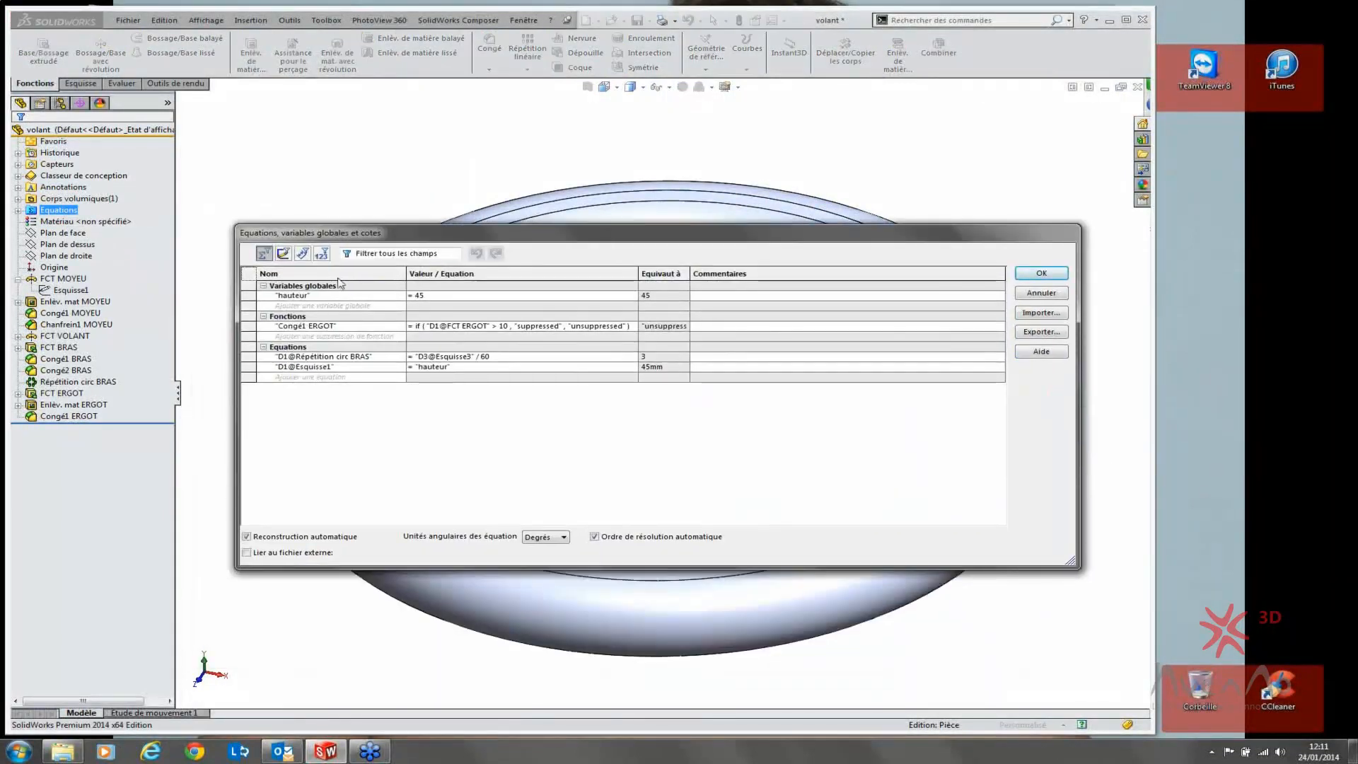
left_click(283, 254)
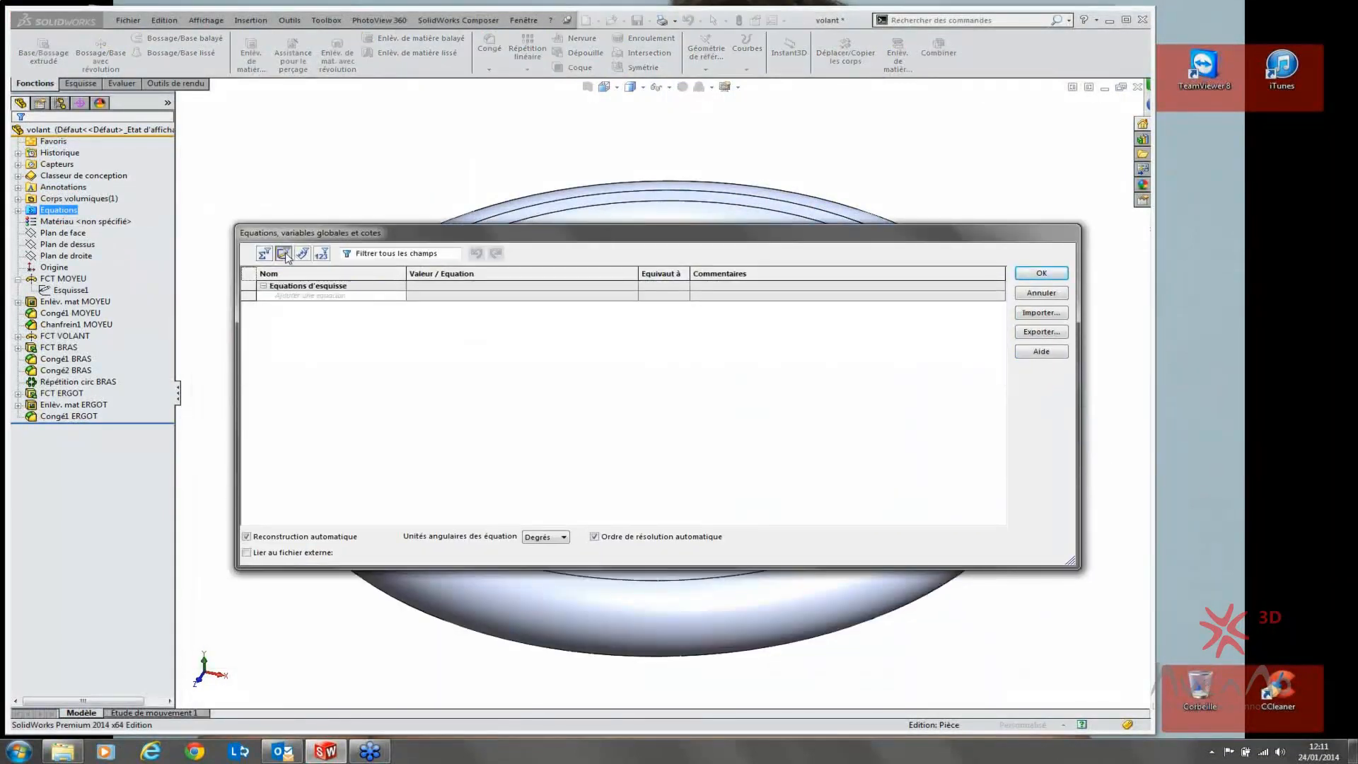
left_click(264, 253)
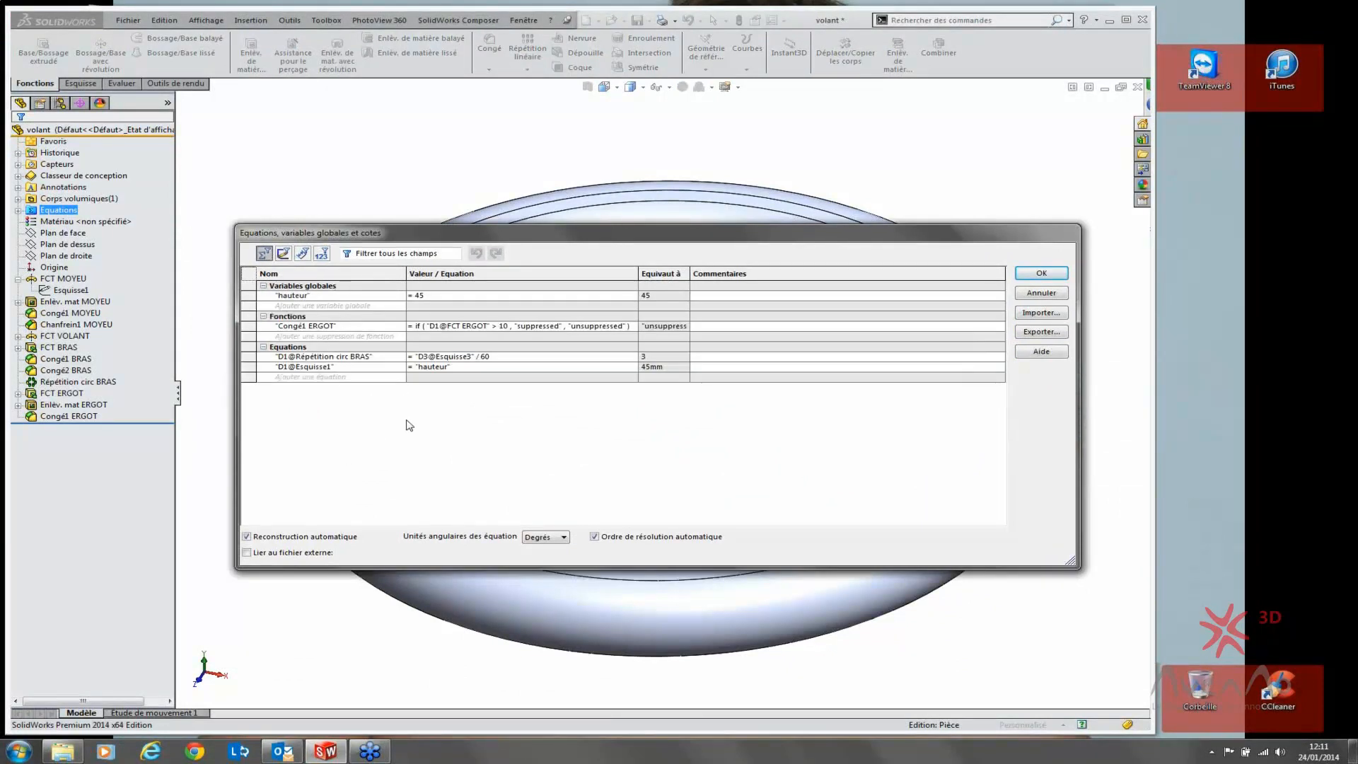
left_click(284, 253)
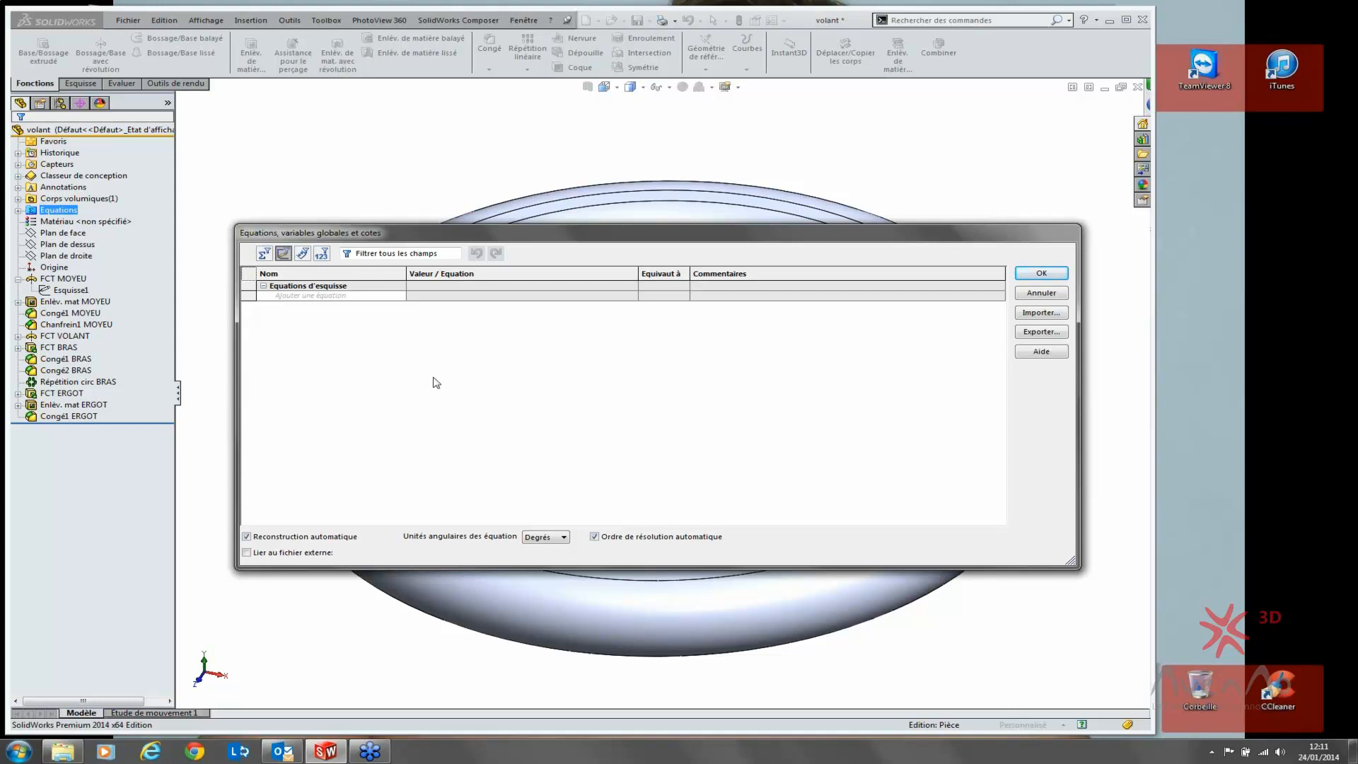
left_click(380, 295)
Step: Review all model dimensions in the dimension view, enlarging the equations manager to fit the full list
left_click(303, 254)
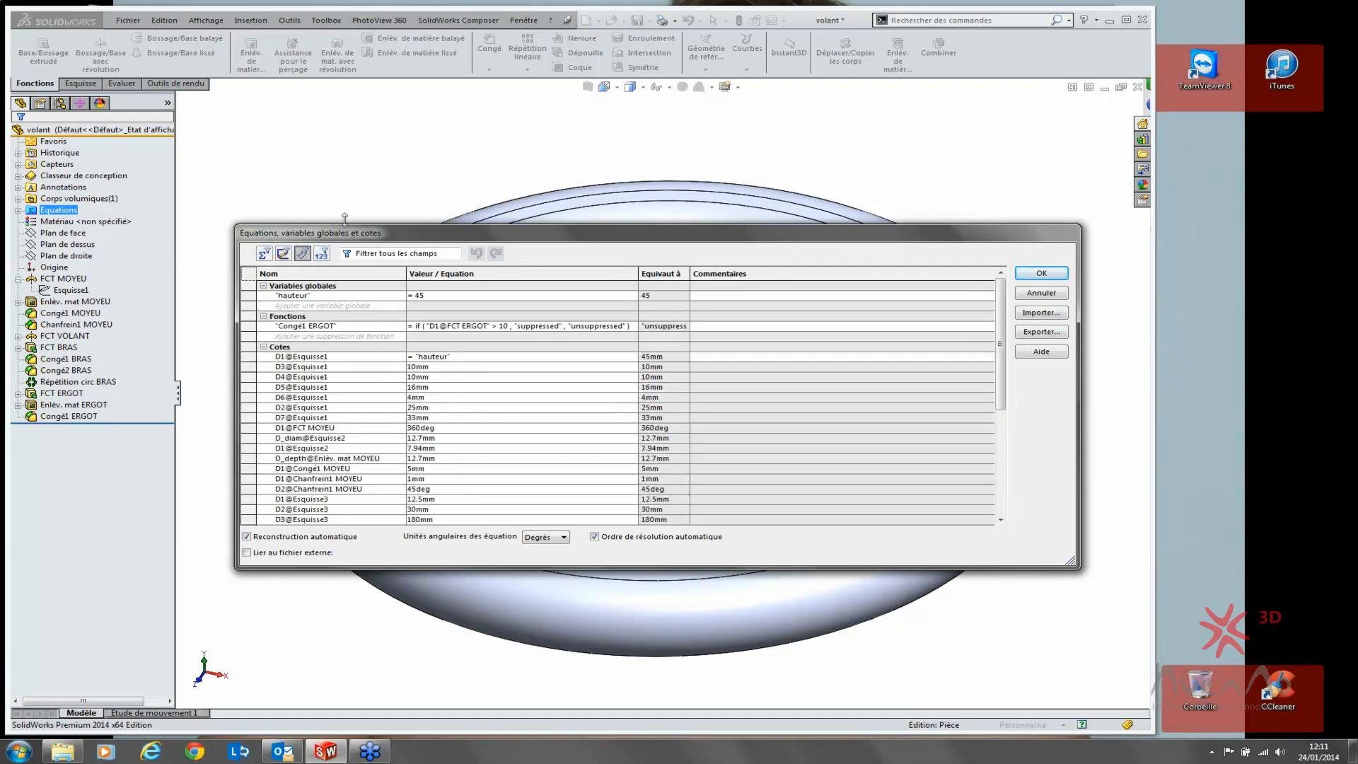
left_click_drag(344, 225, 356, 132)
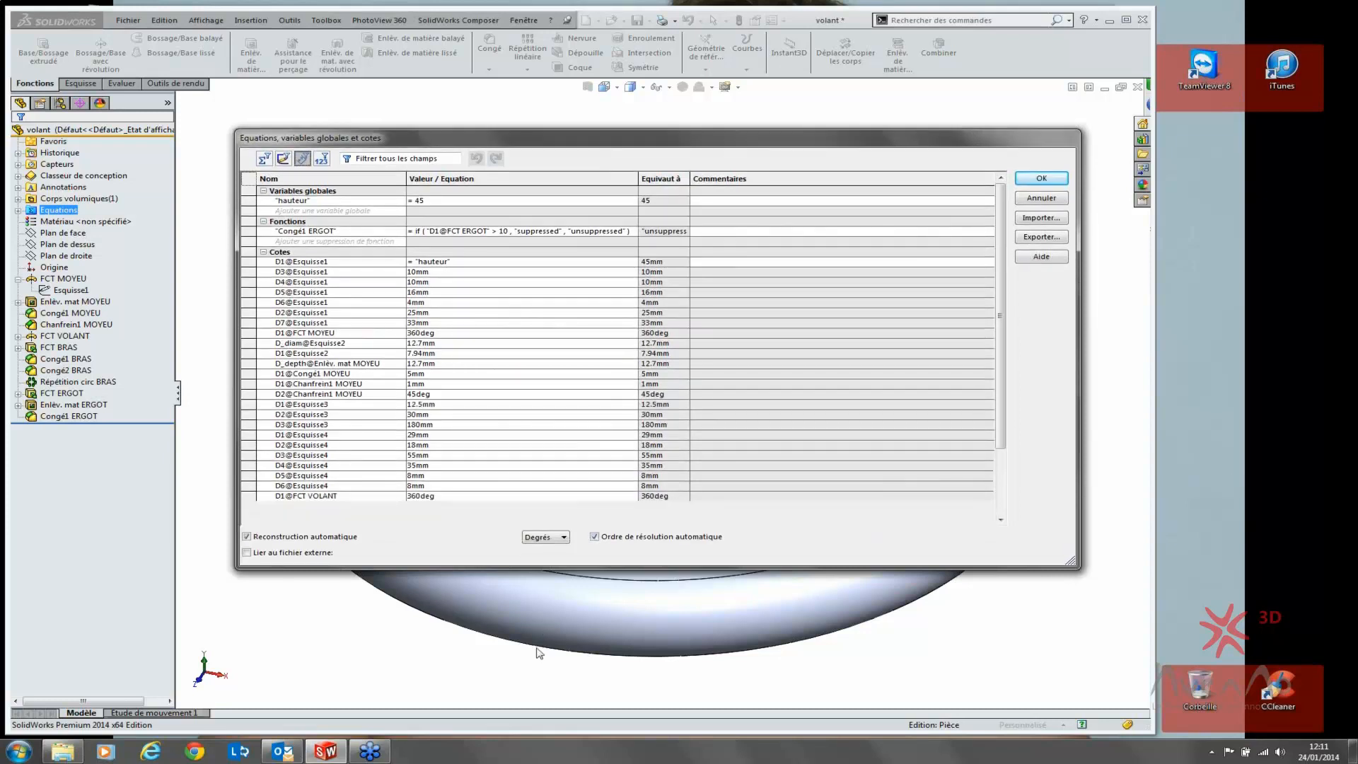
left_click_drag(525, 620, 520, 651)
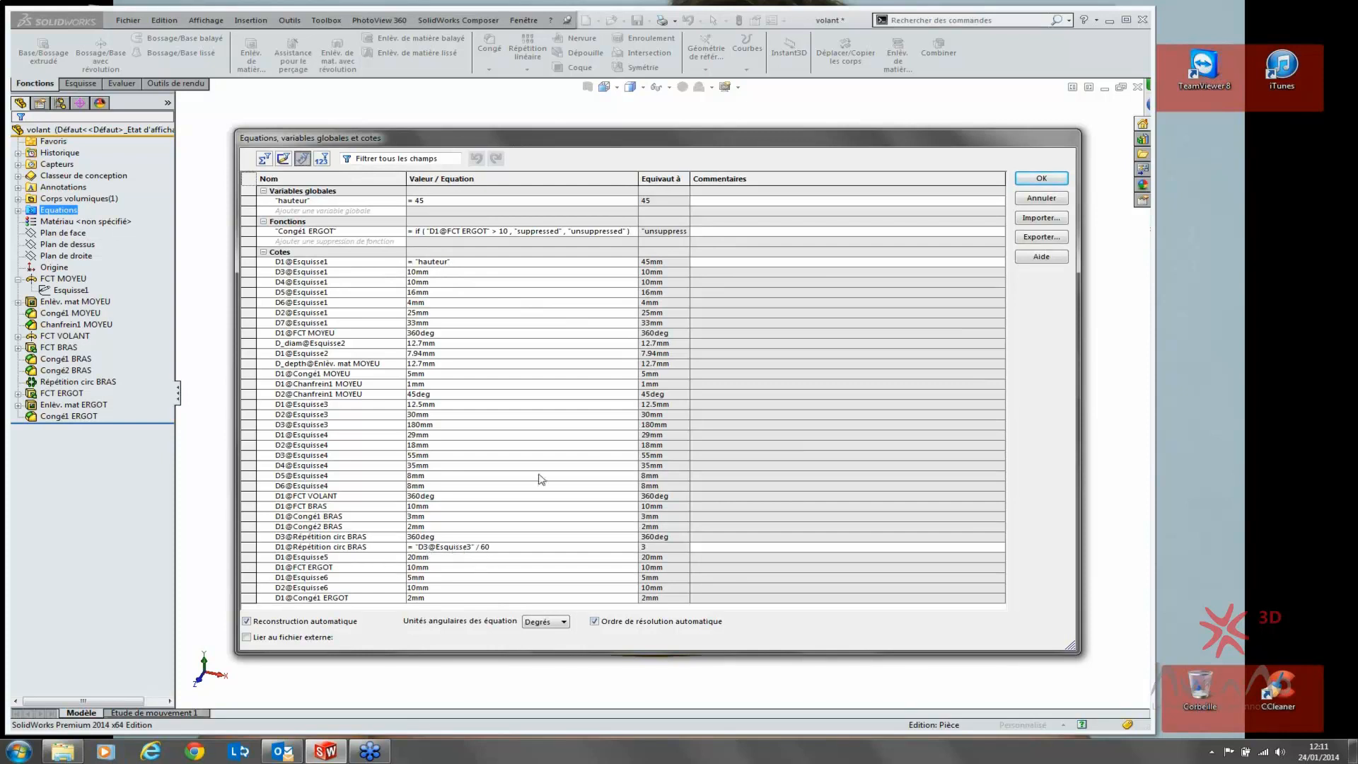
Step: Review the equations in the ordered view and close the equations manager
left_click(322, 160)
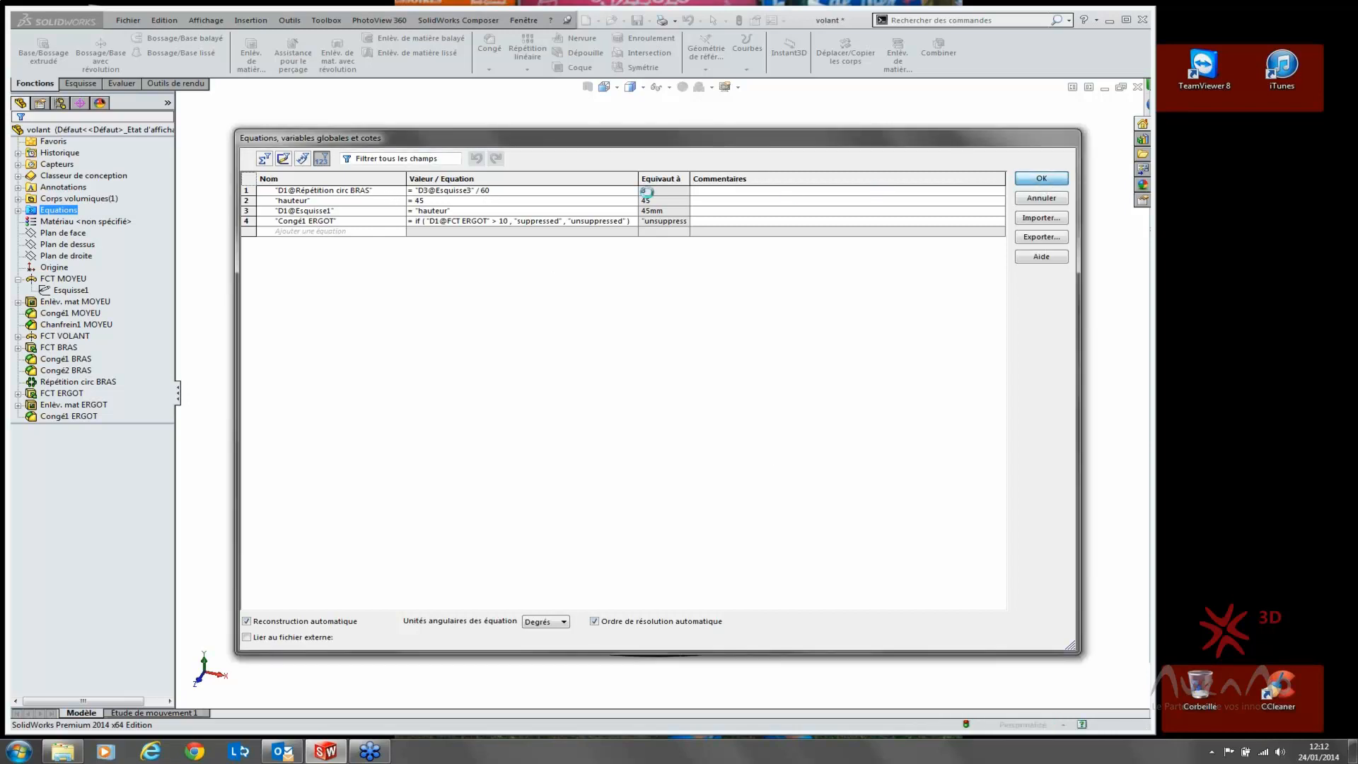
scroll(588, 346, "up", 3)
scroll(568, 350, "down", 3)
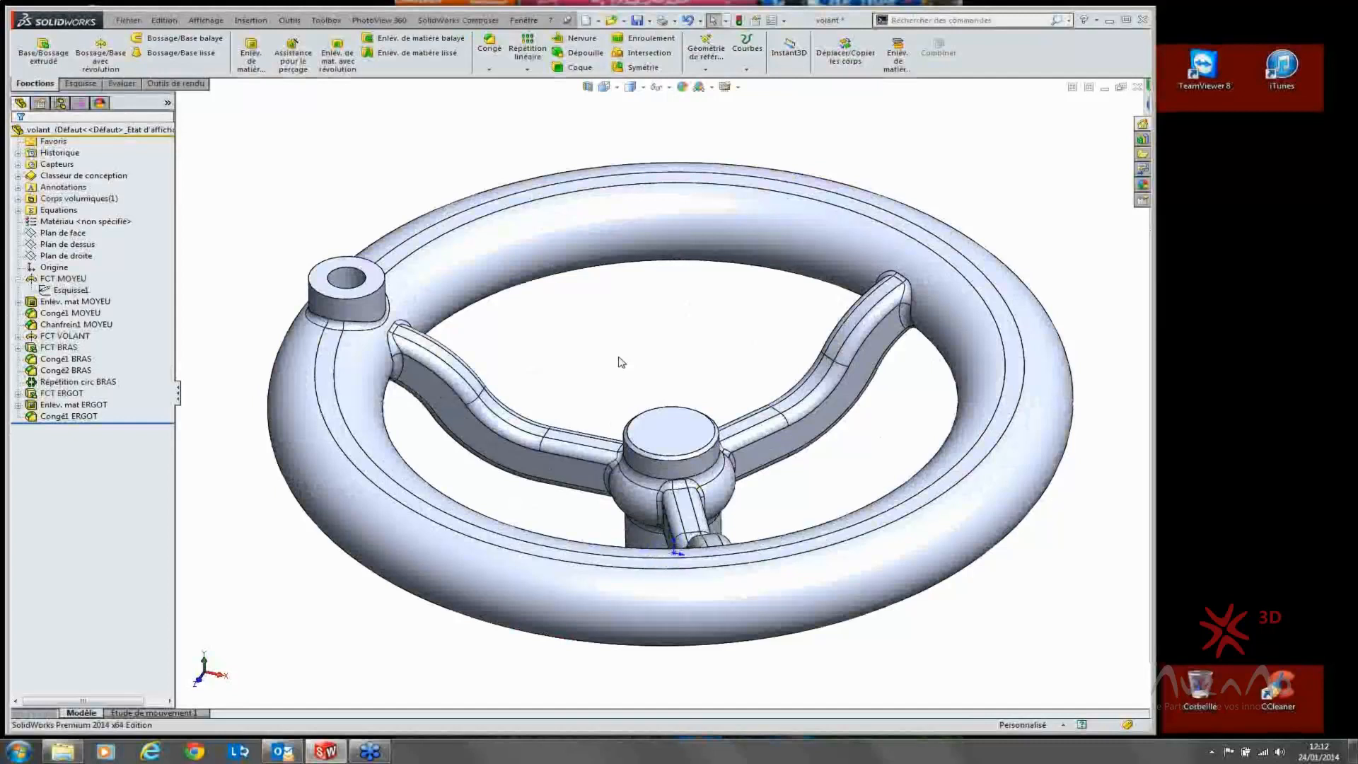
Step: Examine the FeatureManager tree item visibility settings in the system options and close them without changes
left_click(1348, 363)
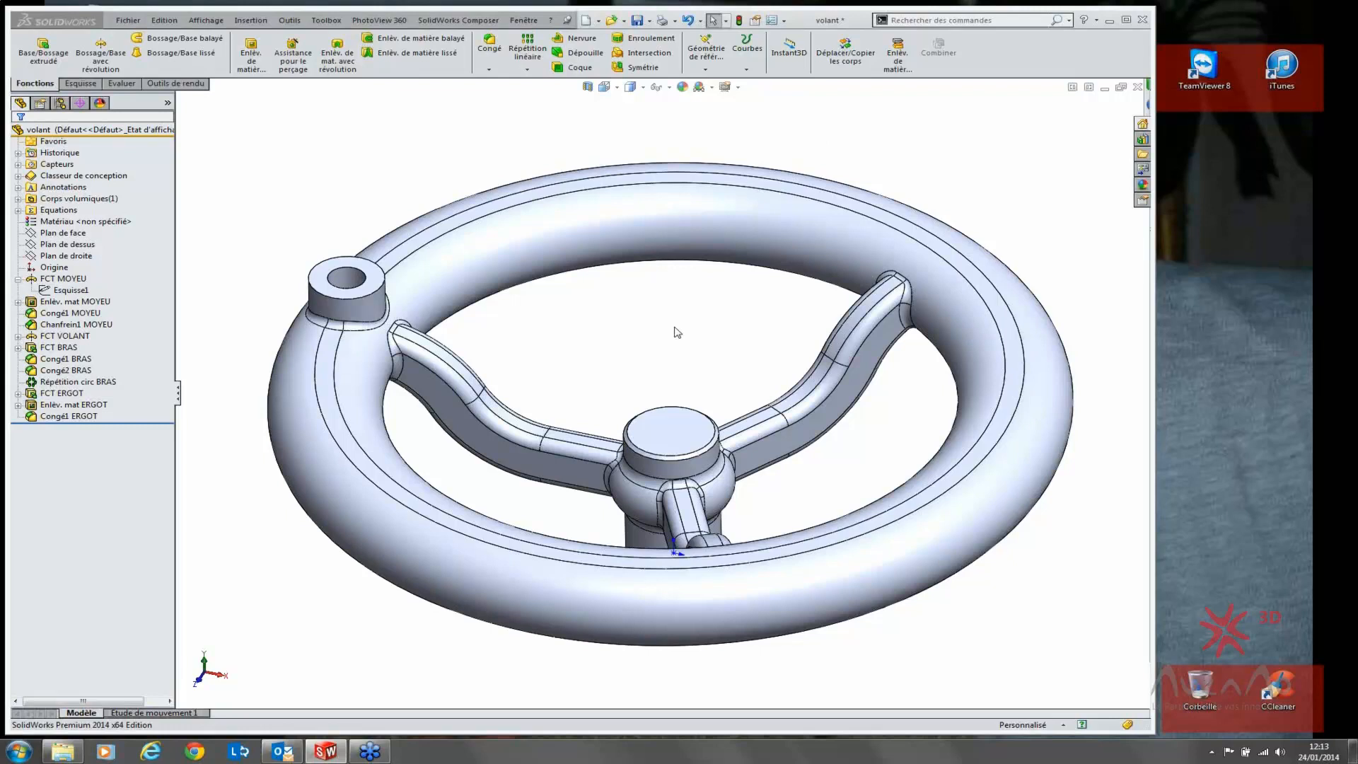
left_click(784, 20)
left_click(796, 34)
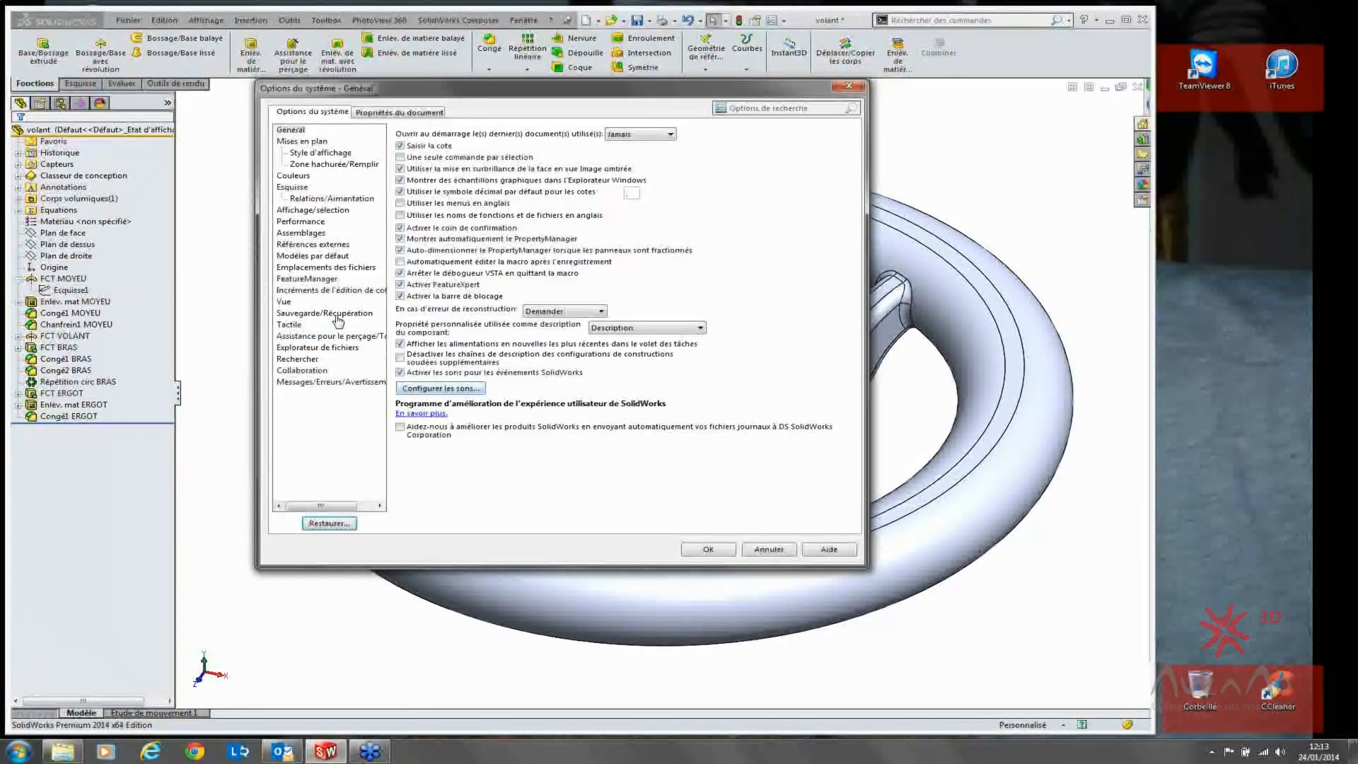
left_click(311, 279)
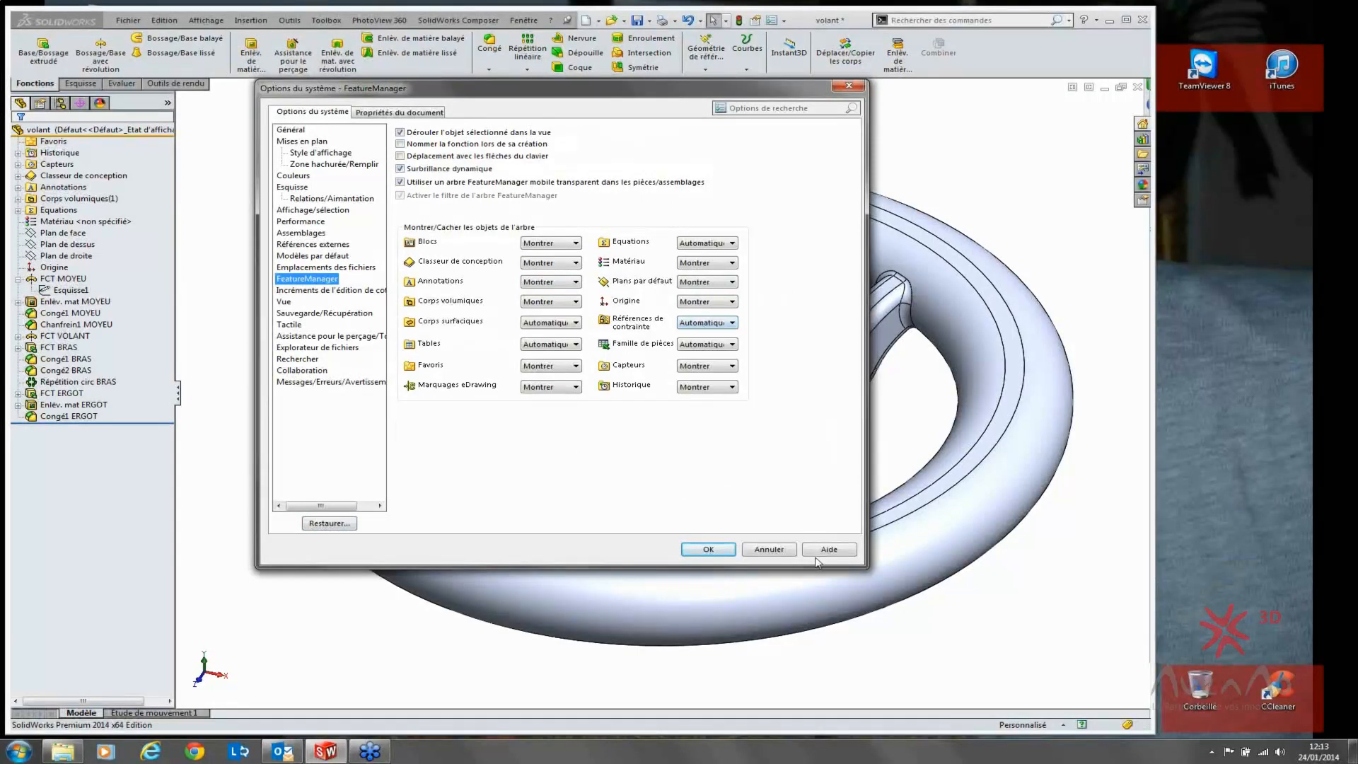
left_click(748, 551)
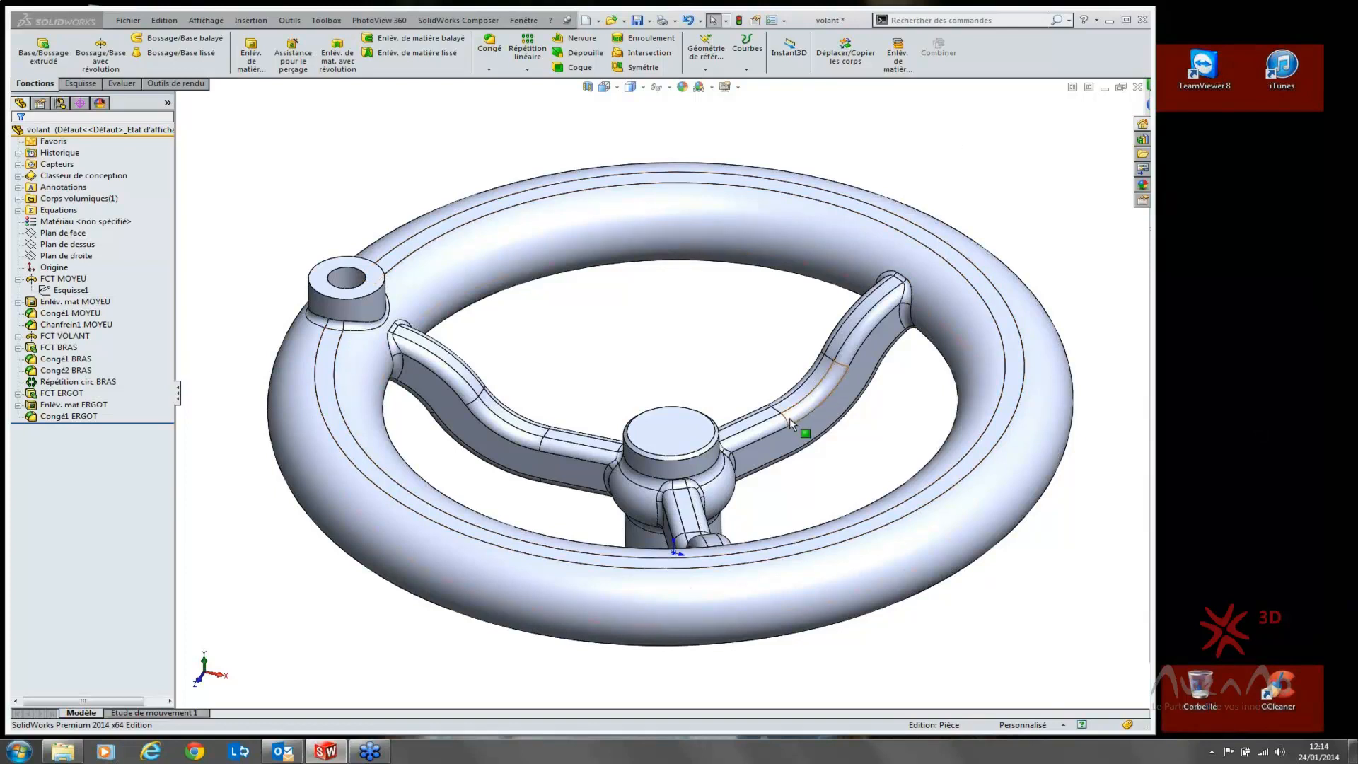
Step: Examine the wheel hub's lower cylindrical face and its bottom outer circular edge from below, ending on a view of the whole wheel
middle_click_drag(681, 527, 683, 418)
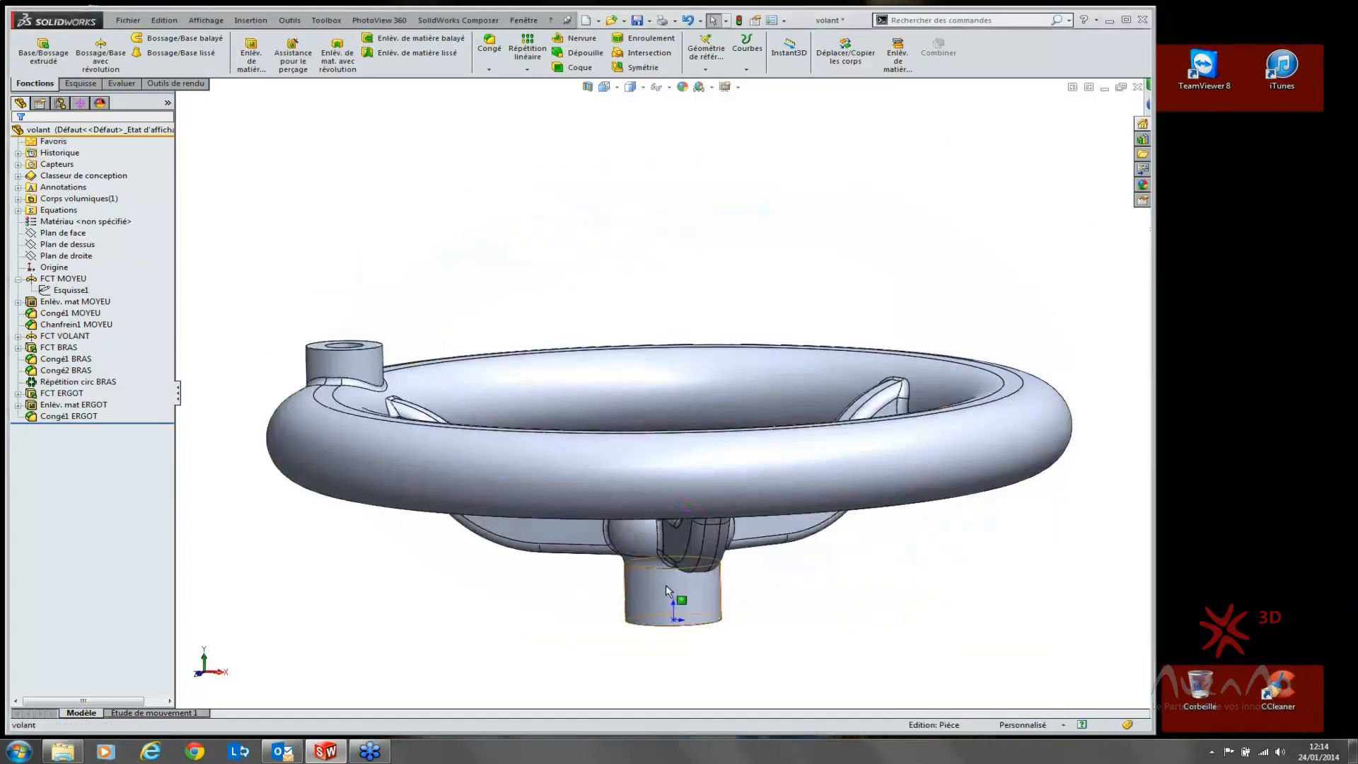
left_click(665, 585)
middle_click_drag(667, 585, 676, 517)
scroll(706, 592, "down", 2)
scroll(705, 592, "down", 1)
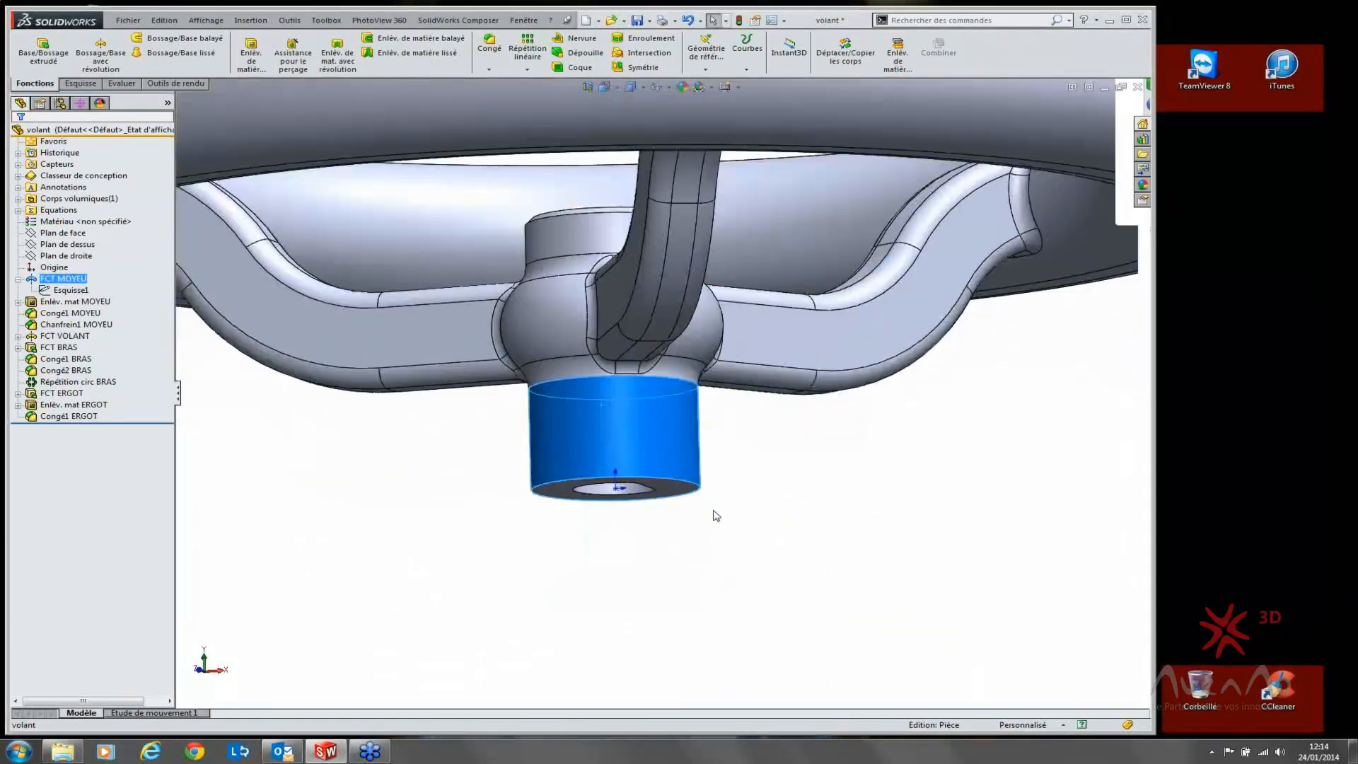
left_click(700, 493)
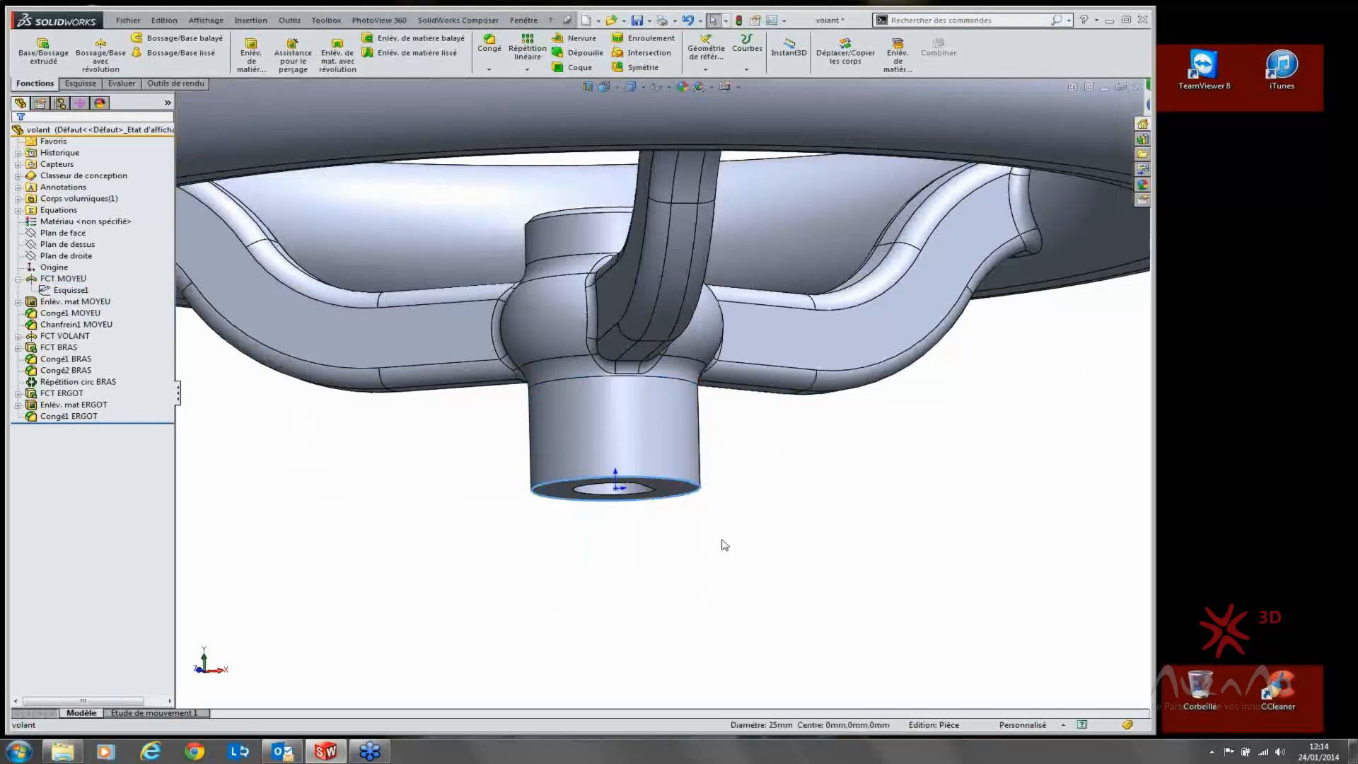
scroll(729, 523, "down", 2)
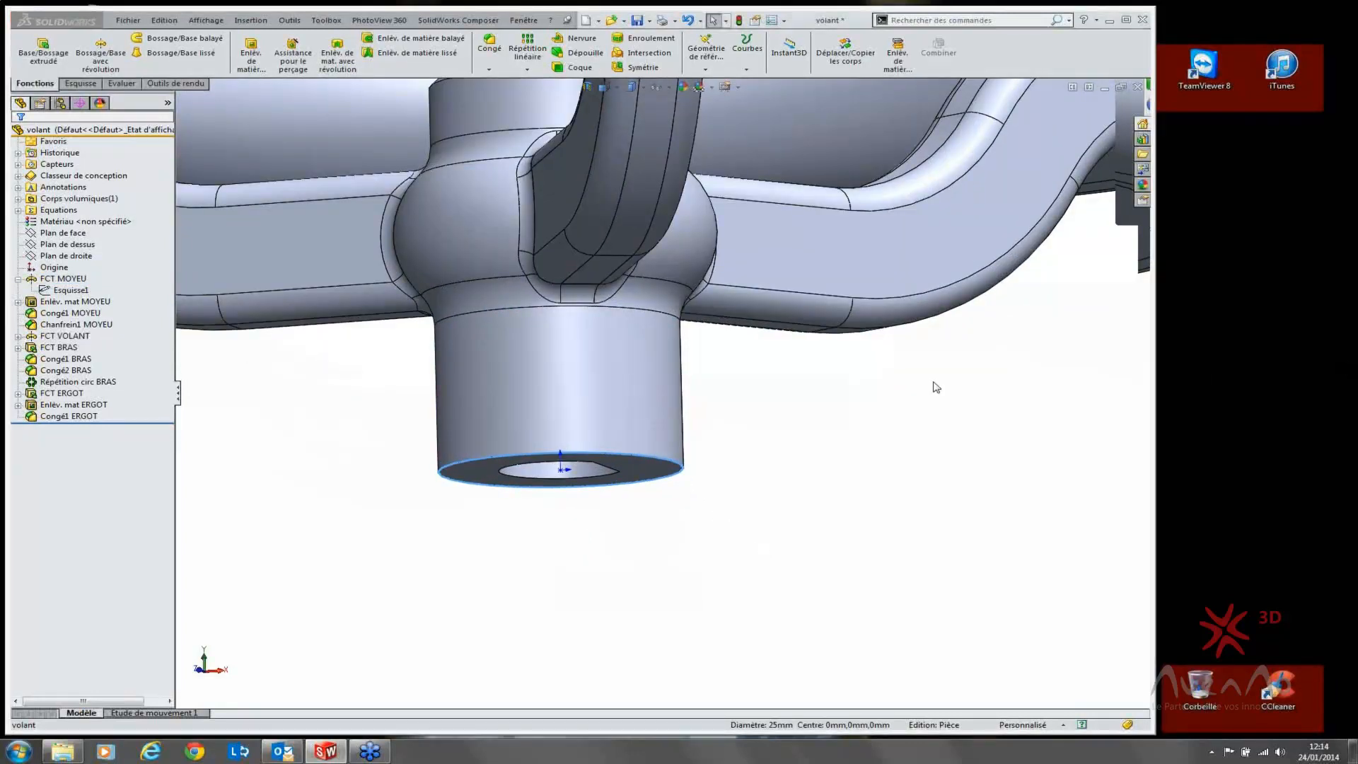
left_click(706, 436)
scroll(706, 437, "up", 11)
middle_click_drag(712, 375, 721, 447)
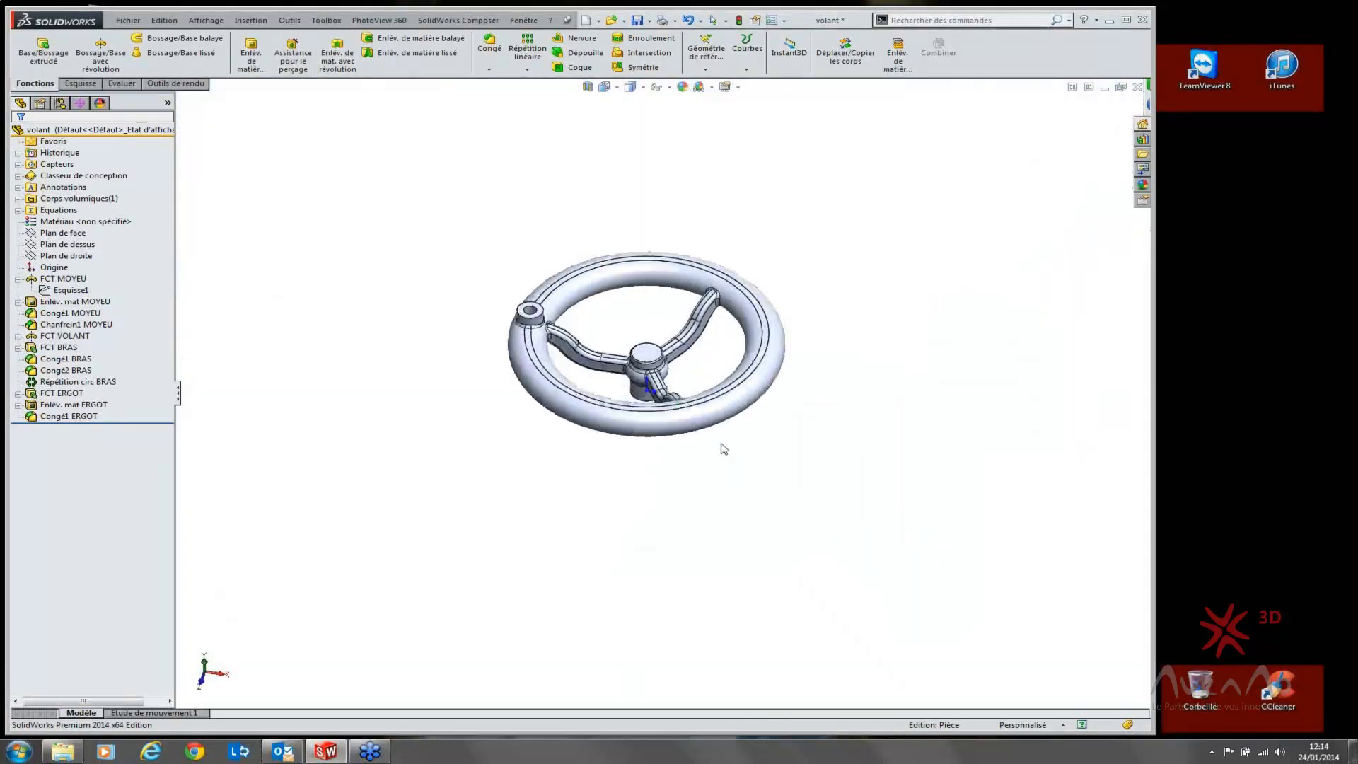
scroll(650, 353, "down", 4)
scroll(636, 297, "up", 4)
scroll(616, 312, "down", 4)
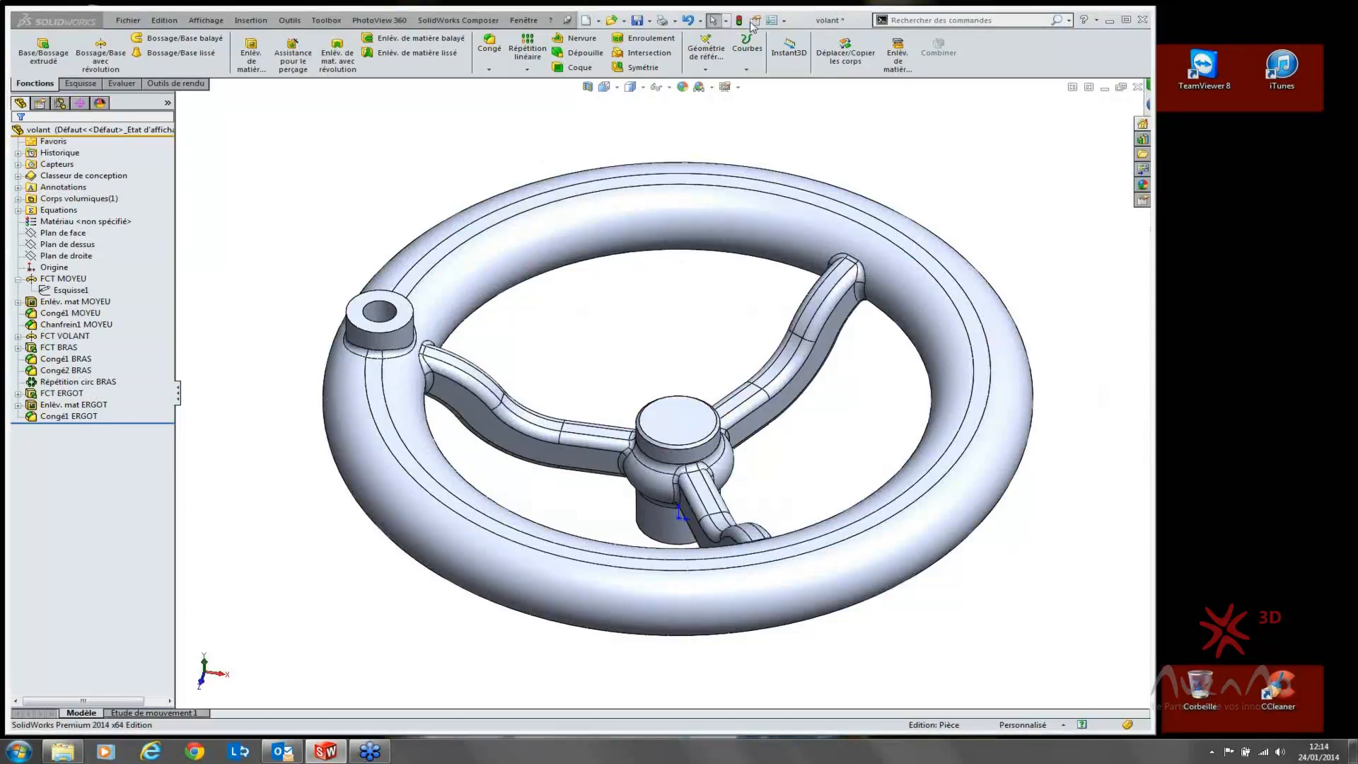
Step: Collapse the FCT MOYEU feature in the feature tree and clear the selection
left_click(19, 280)
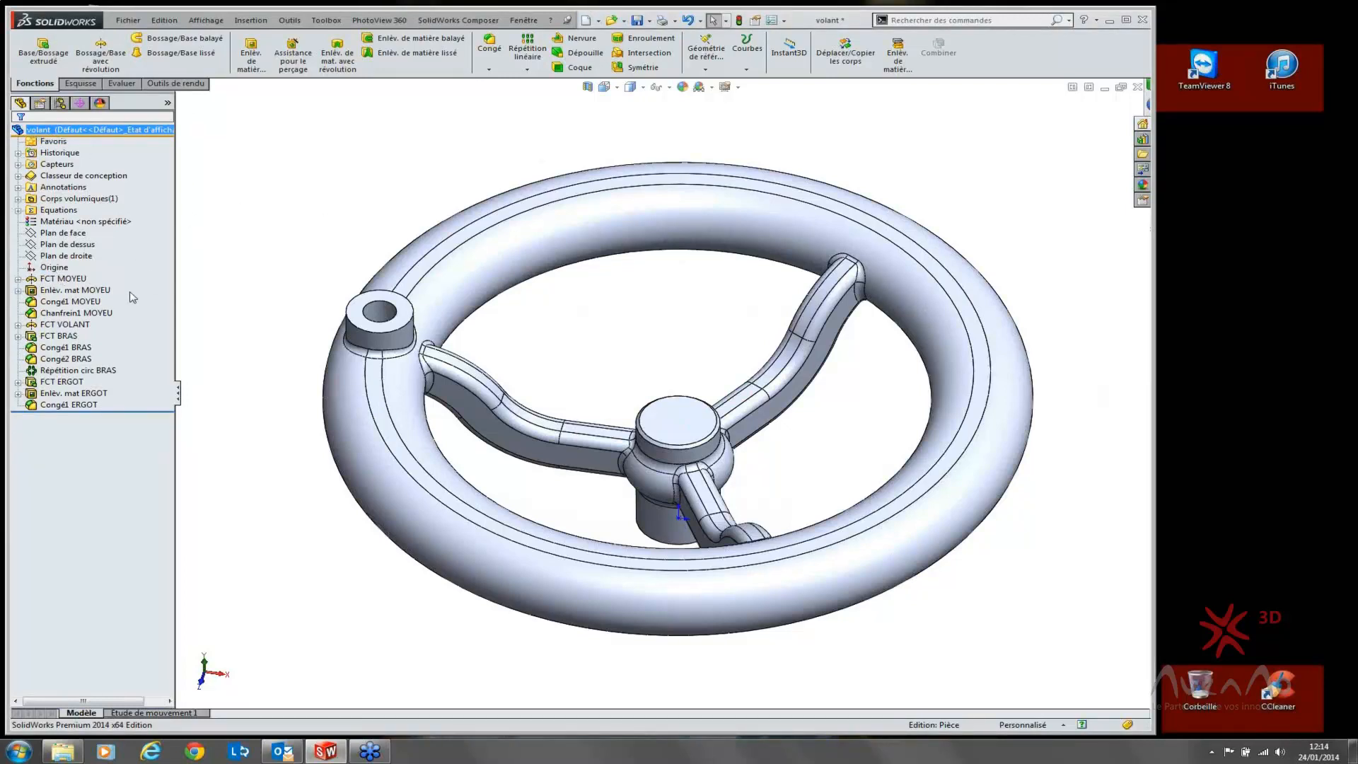
left_click(62, 281)
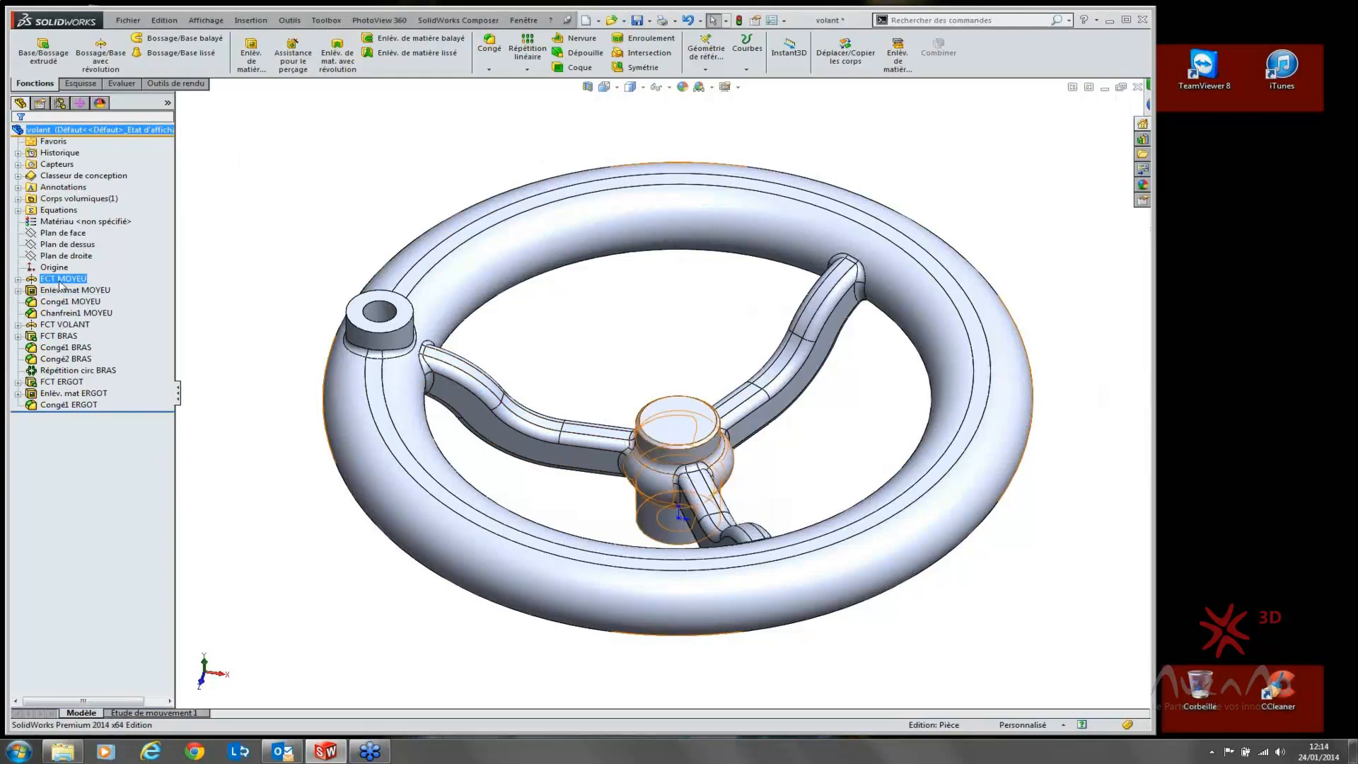
left_click(1345, 361)
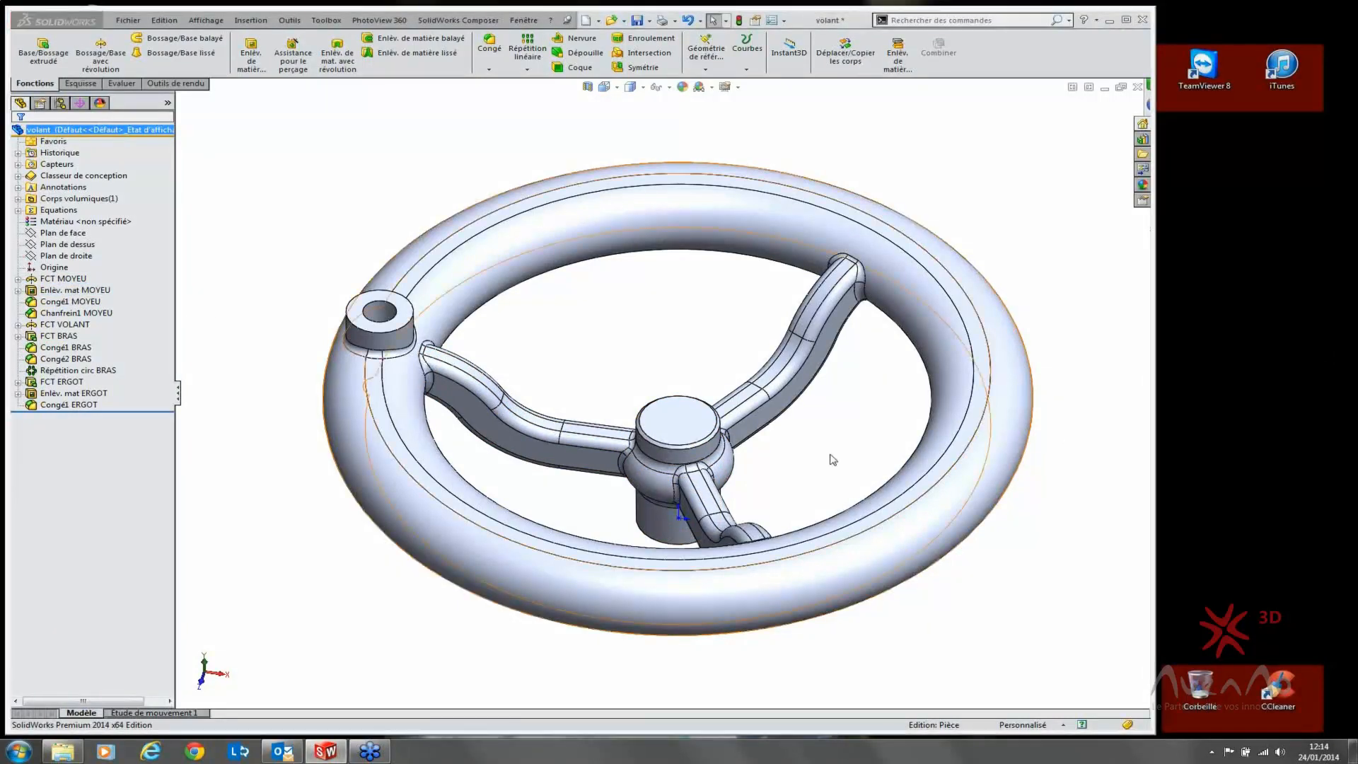
left_click(668, 343)
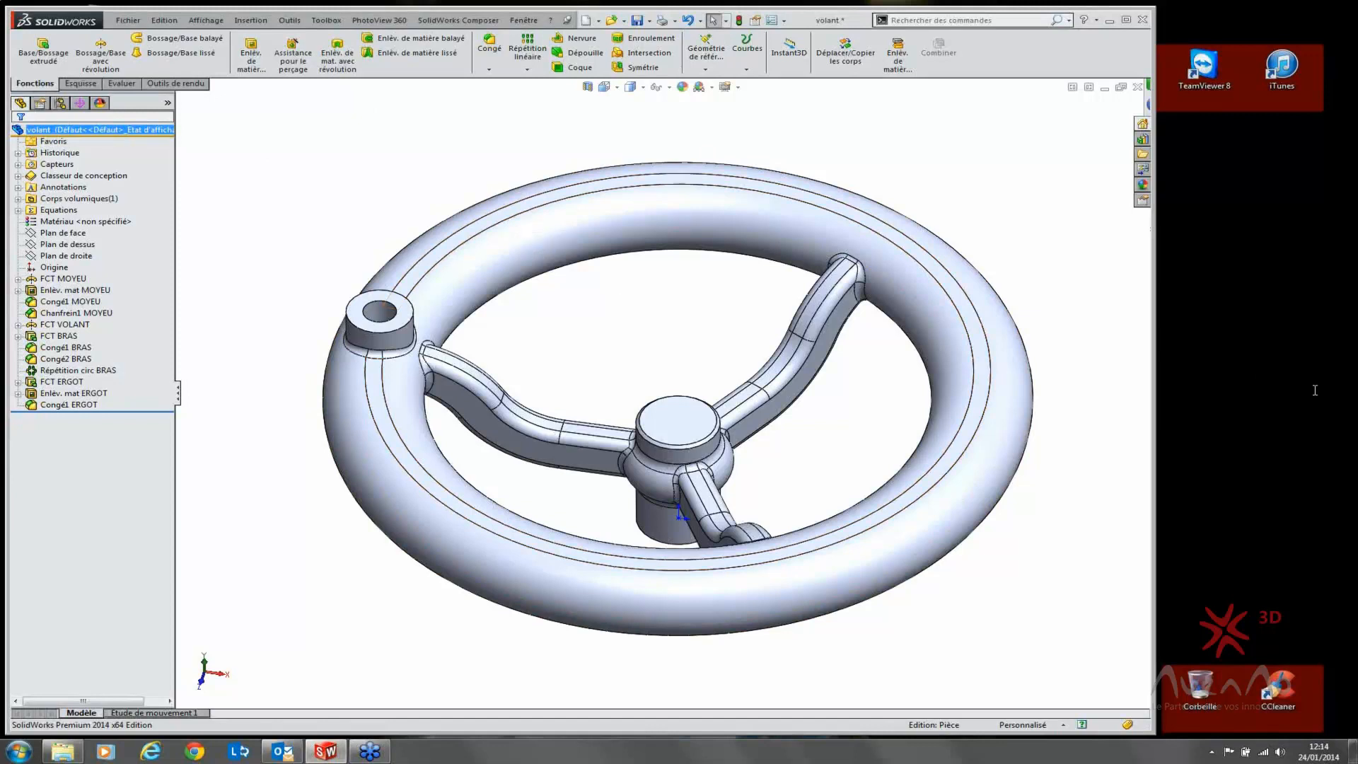
left_click(1347, 365)
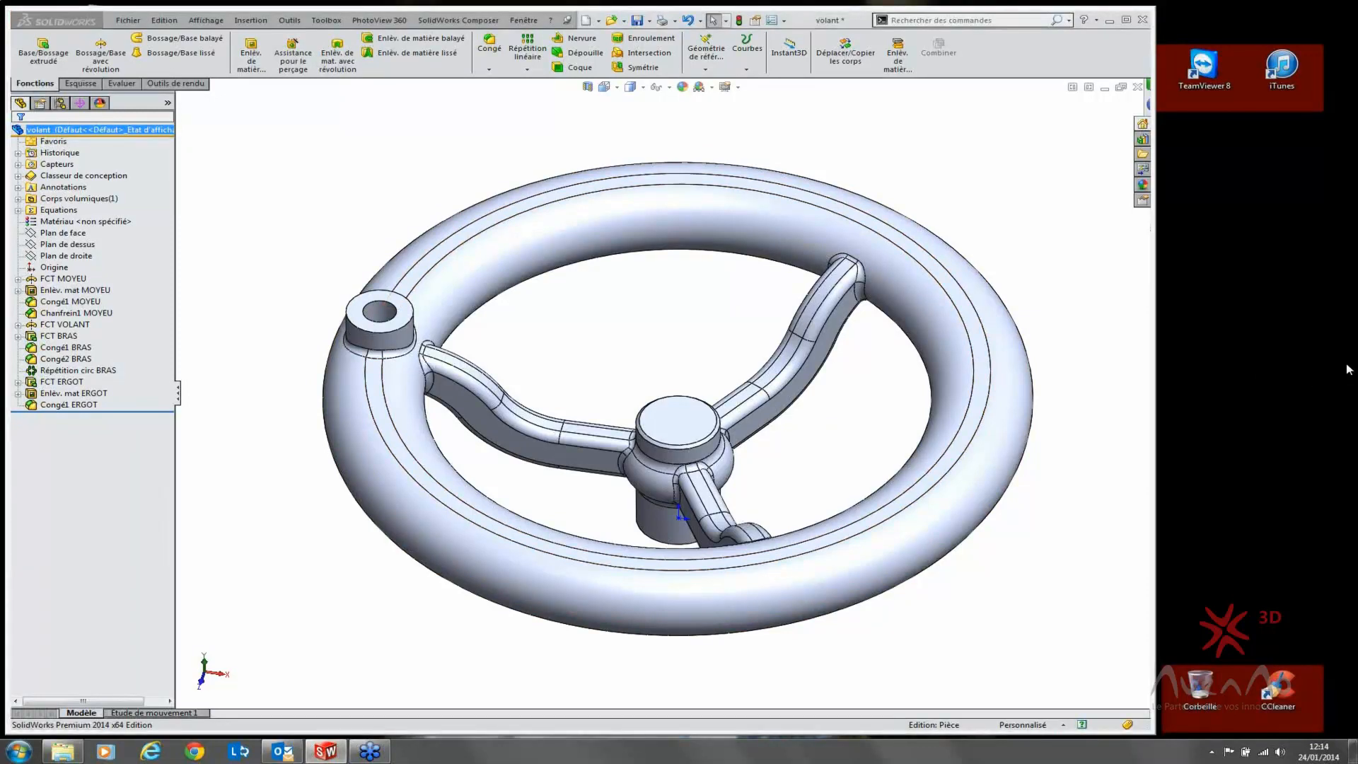
left_click(553, 142)
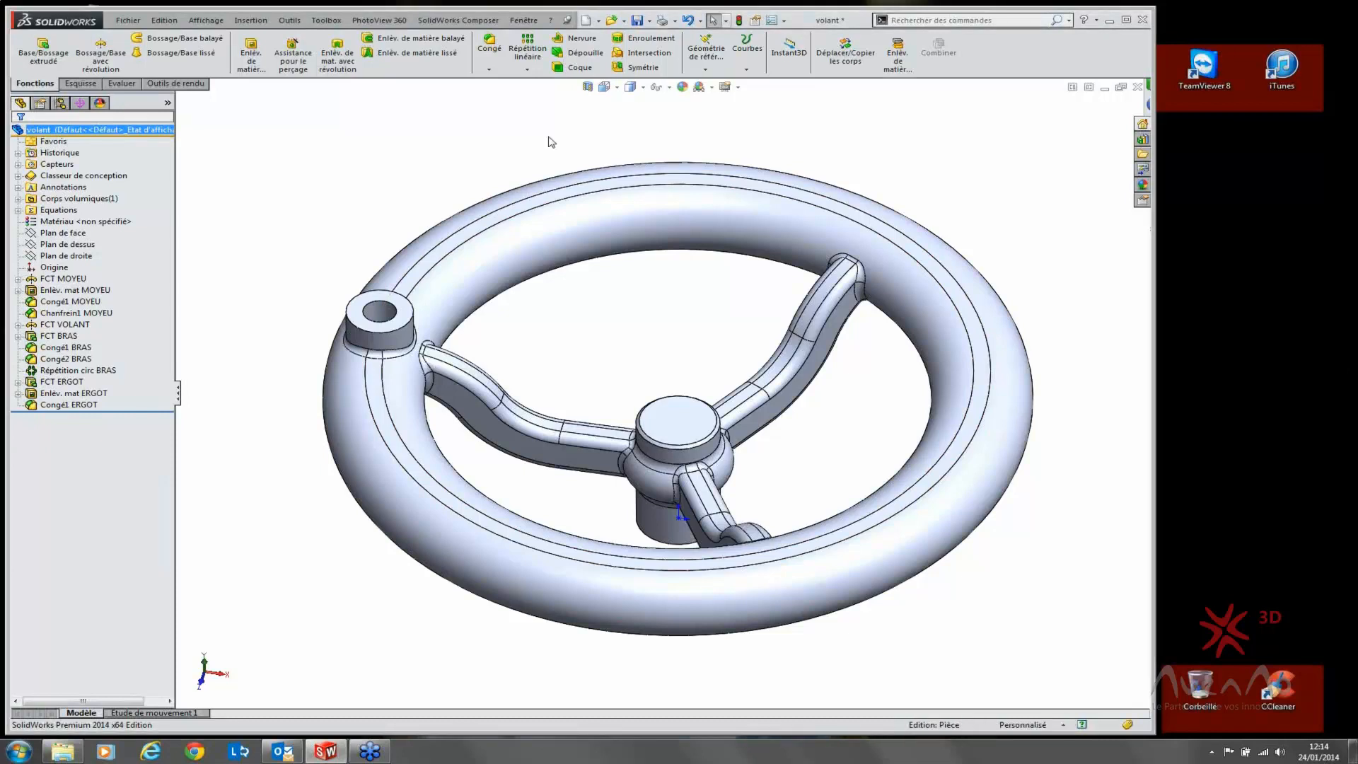
Step: Start a mate reference named Défaut, using the hub's lower outer cylindrical face as primary entity with Concentrique/Coaxiale alignment
middle_click_drag(821, 439, 705, 335)
scroll(705, 335, "up", 7)
scroll(707, 315, "down", 6)
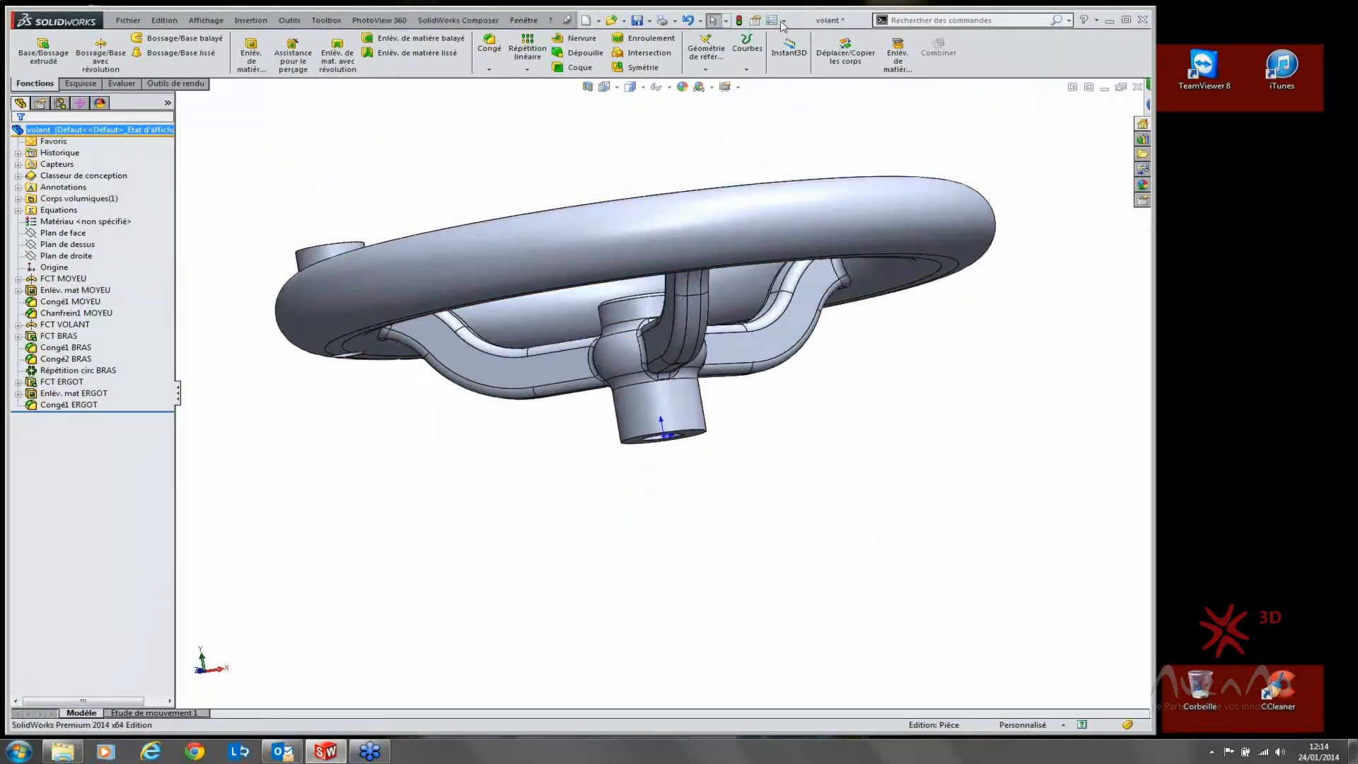
left_click(722, 58)
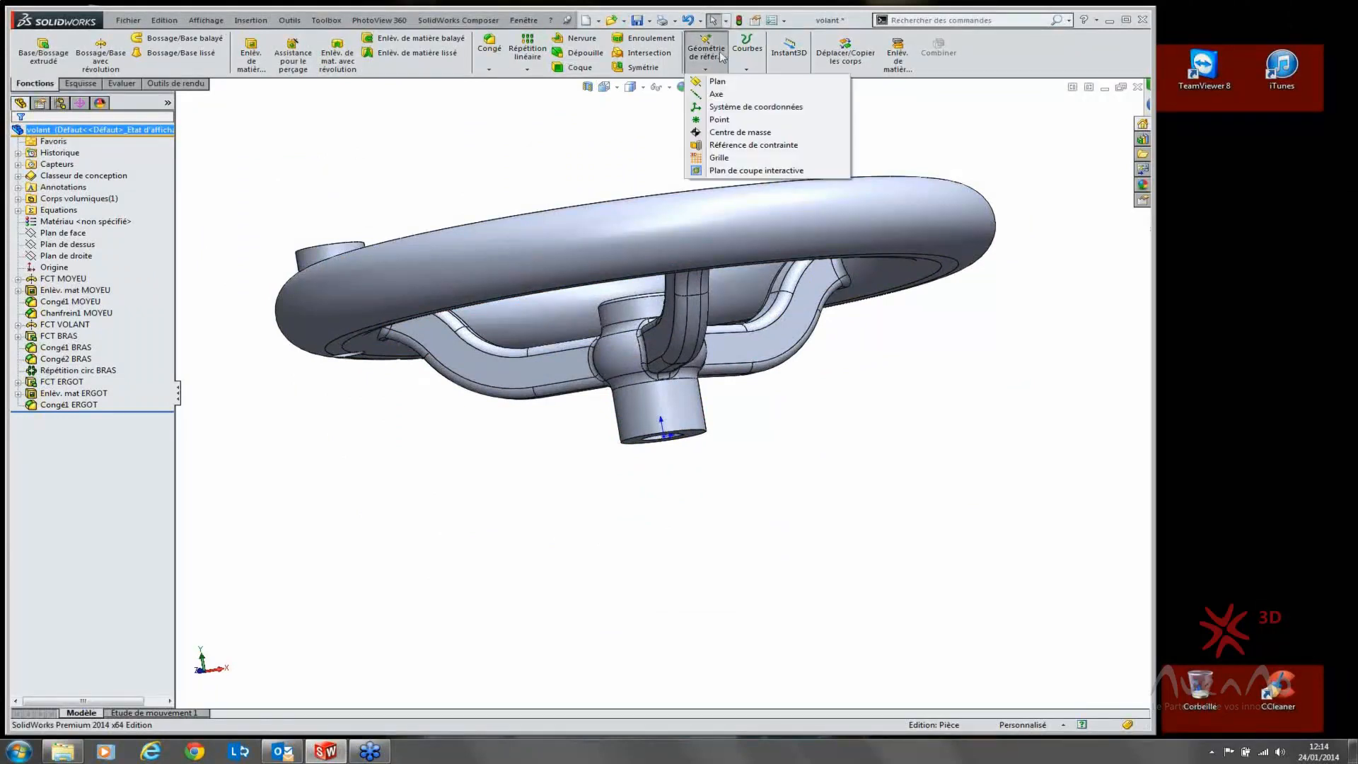
left_click(745, 146)
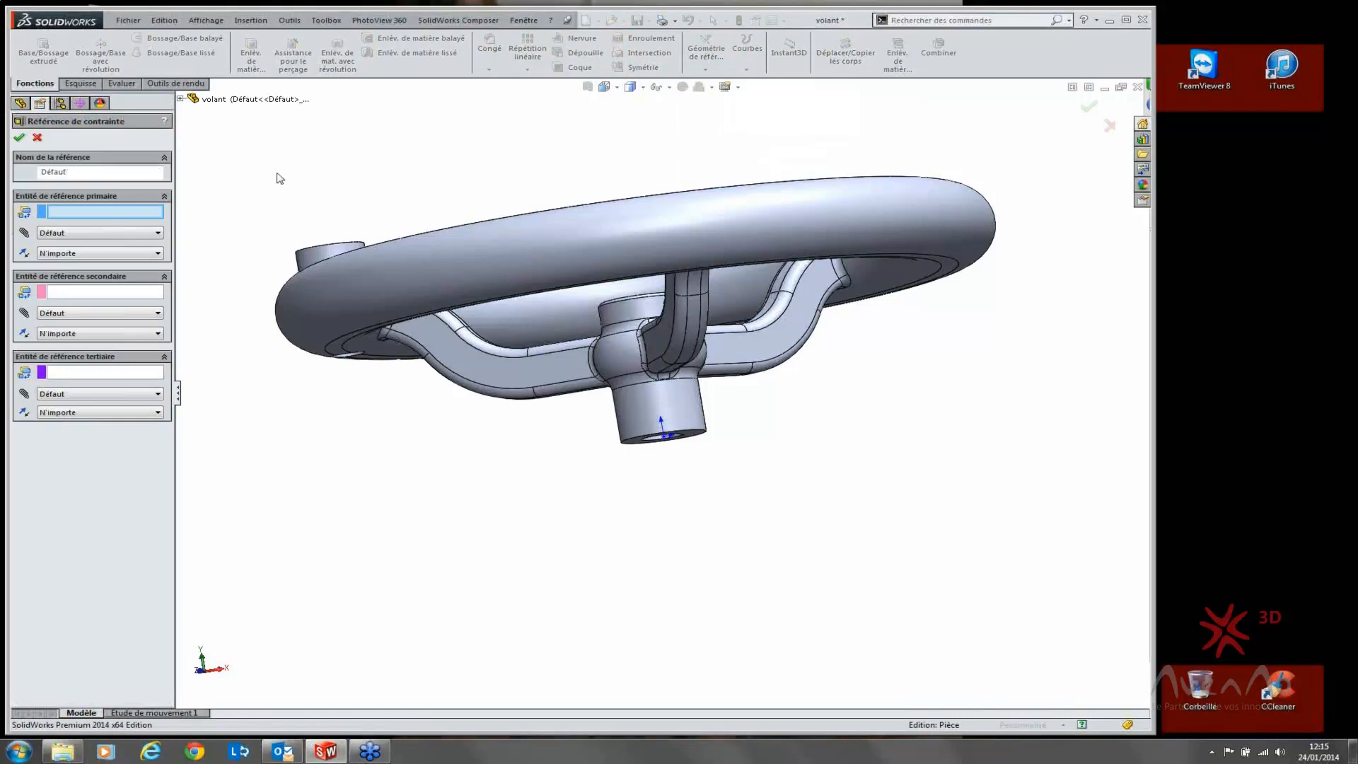
double_click(91, 171)
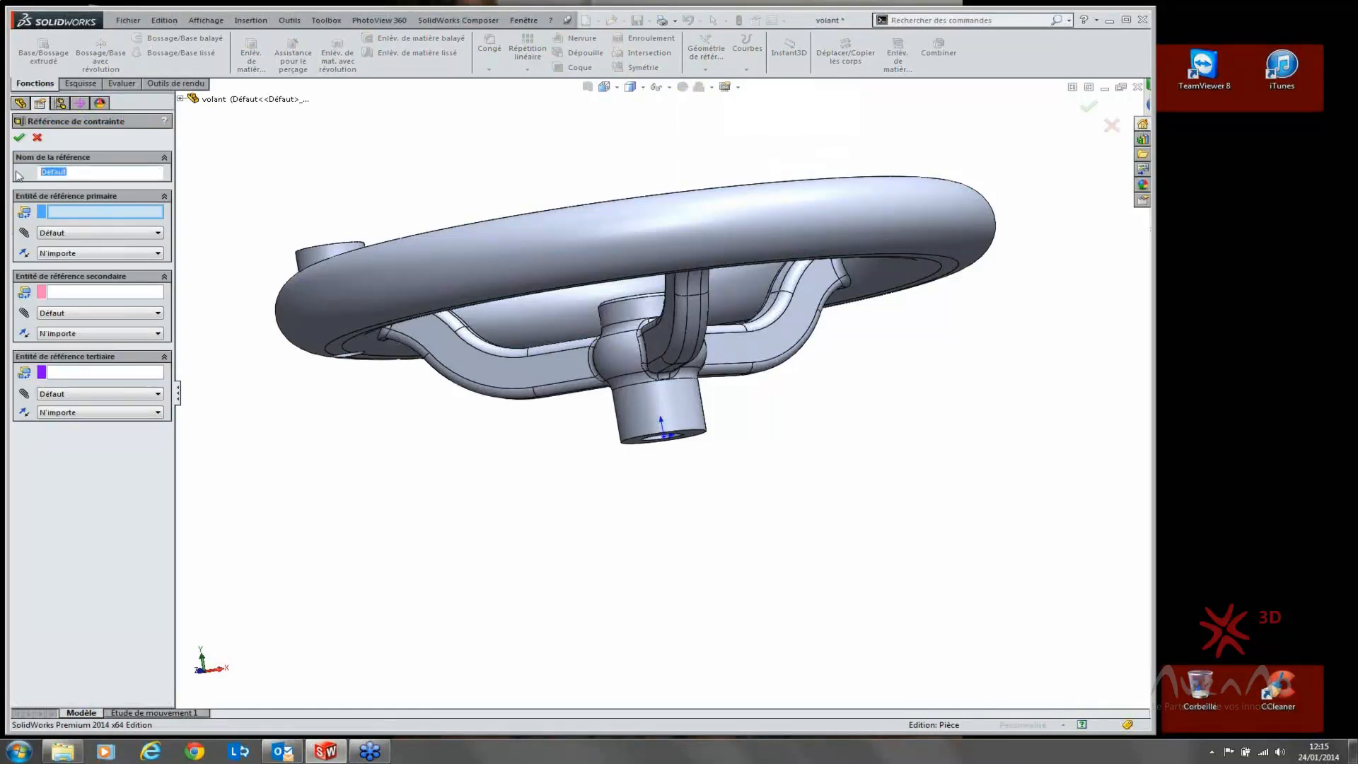
left_click(222, 167)
left_click(1348, 369)
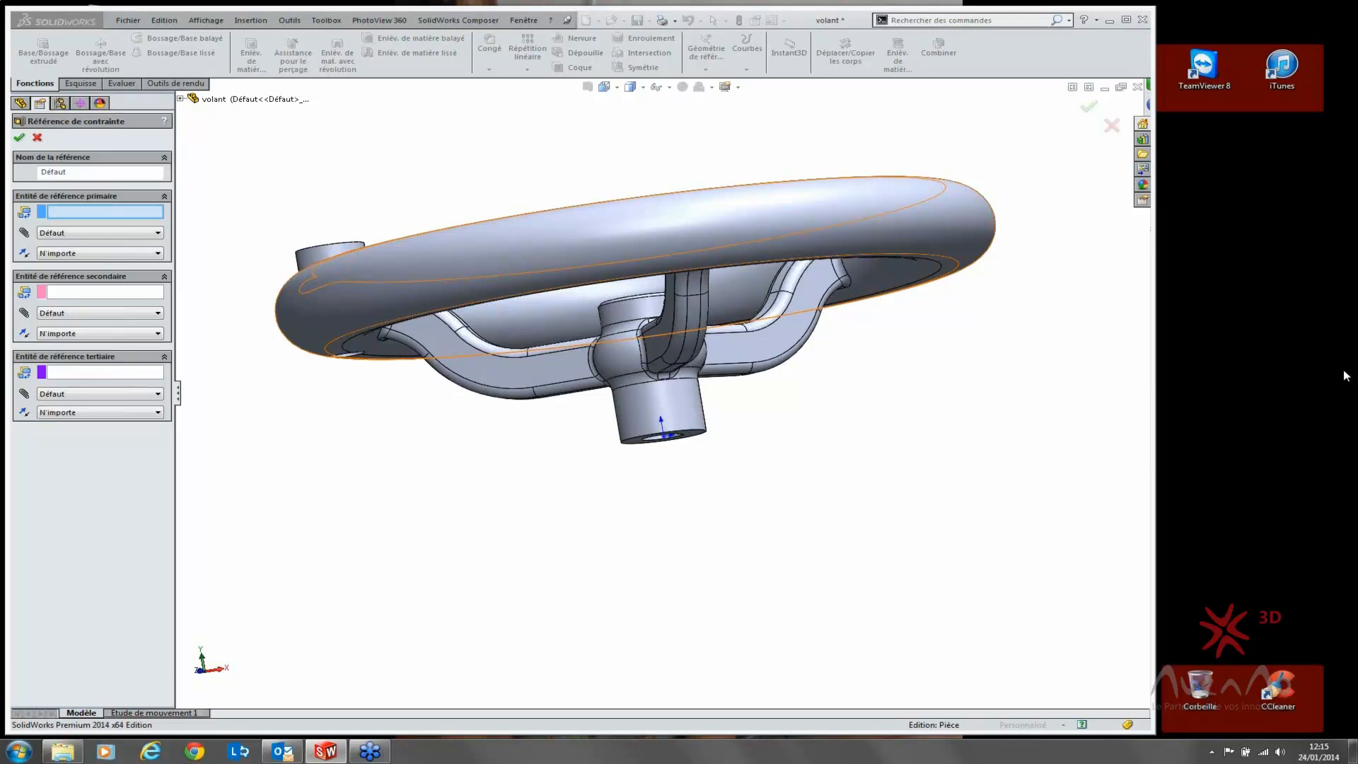
left_click(703, 411)
left_click(89, 232)
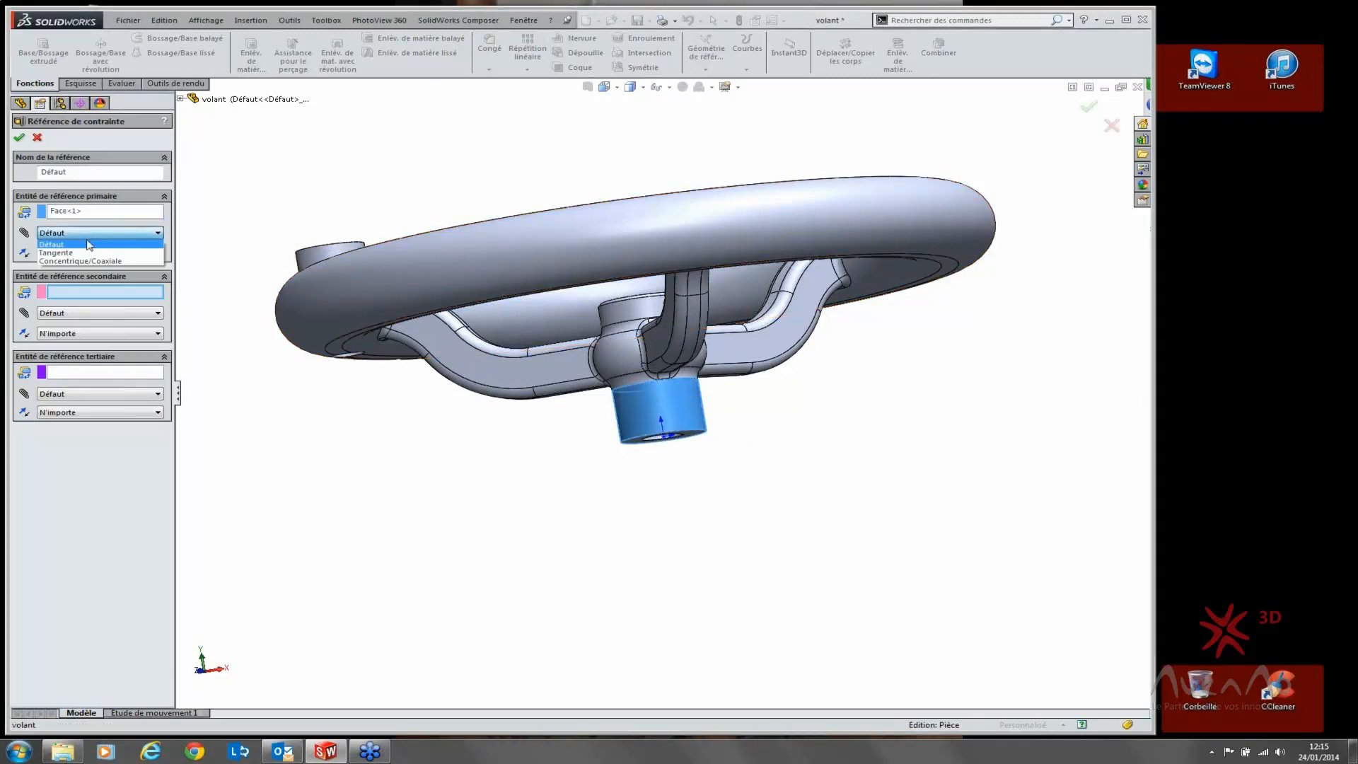
left_click(84, 261)
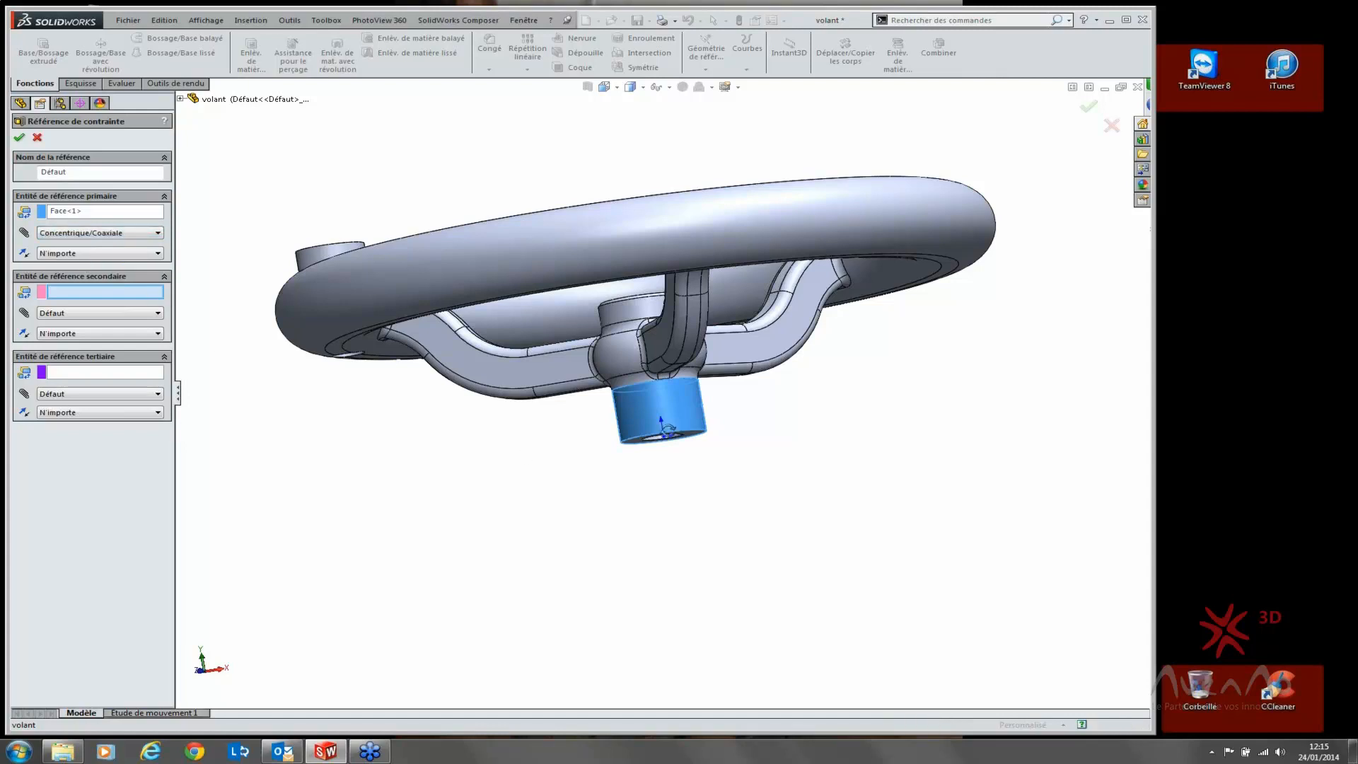
Step: Use the hub's flat bottom face as the secondary reference entity with Coïncidente alignment and create the mate reference
scroll(665, 428, "down", 5)
left_click(716, 395)
left_click(99, 312)
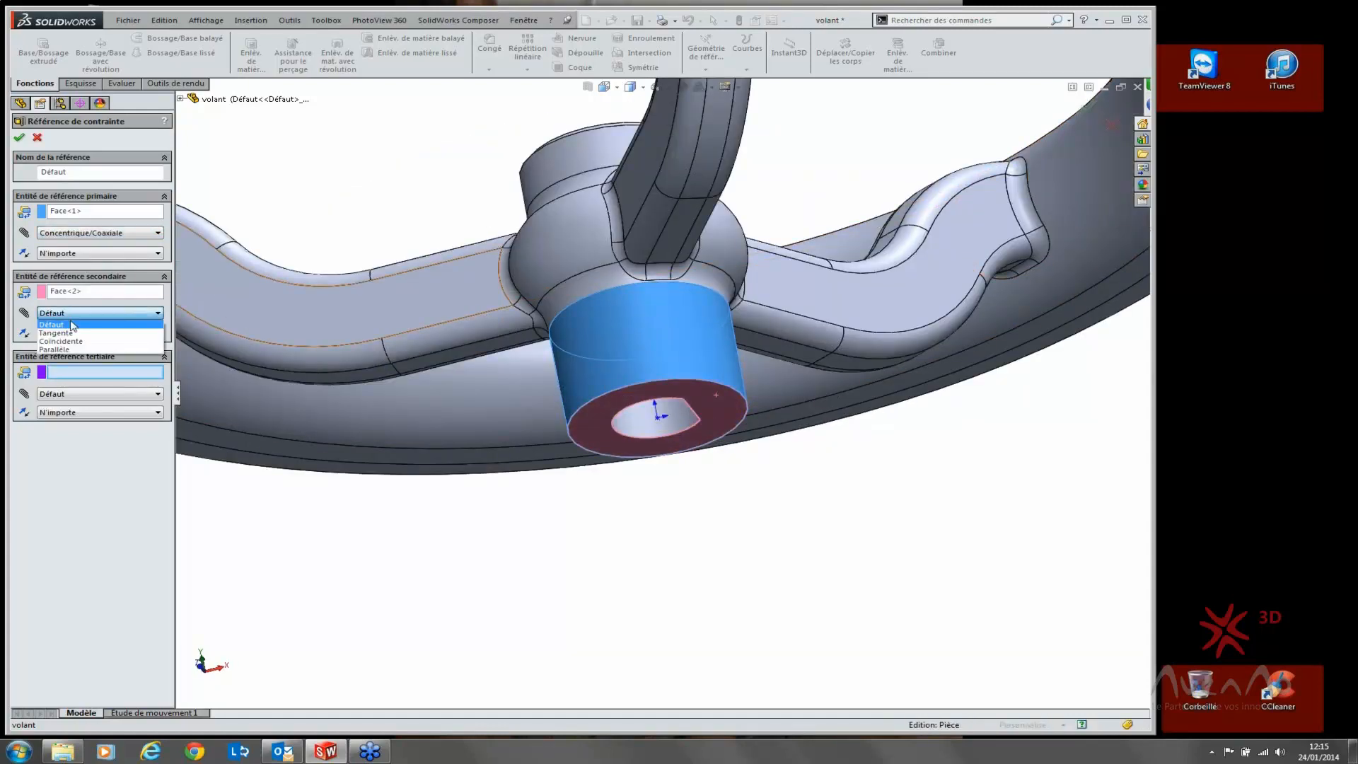
left_click(78, 331)
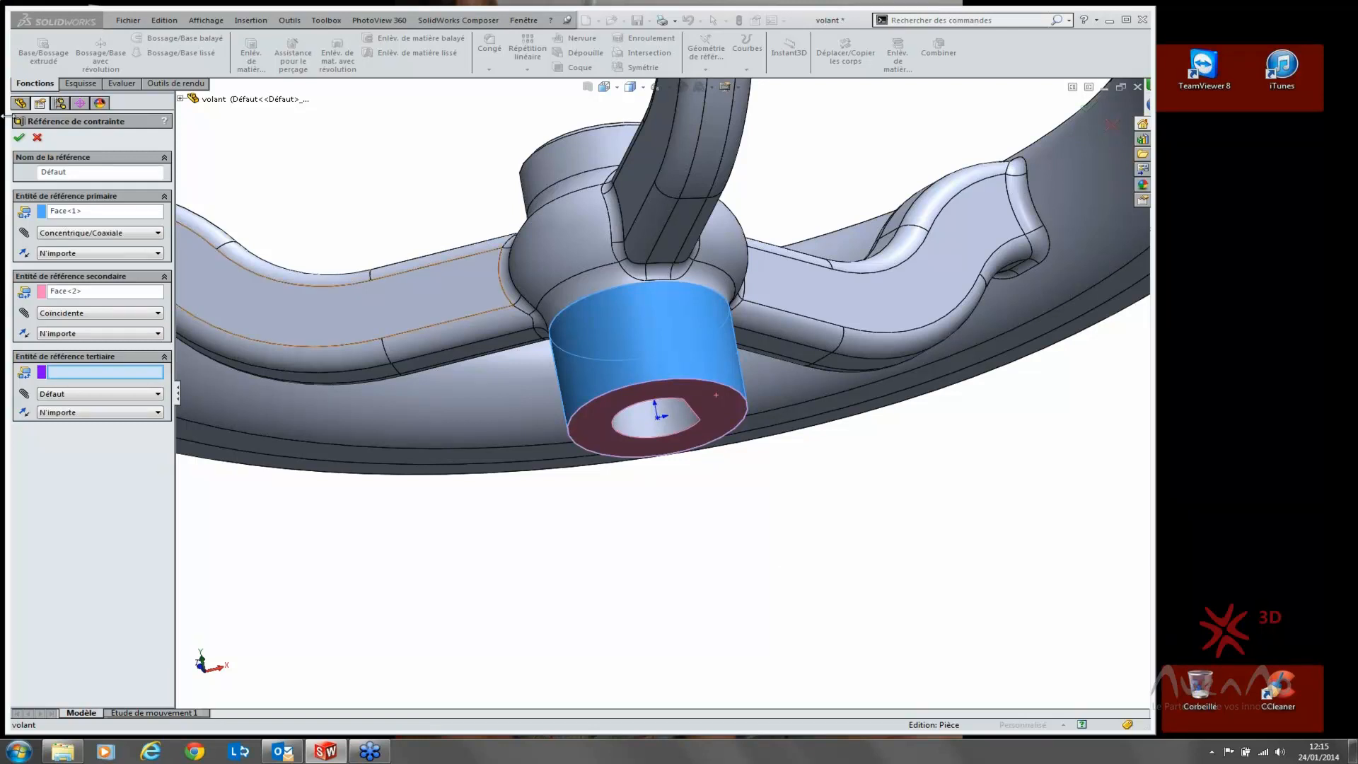
left_click(19, 137)
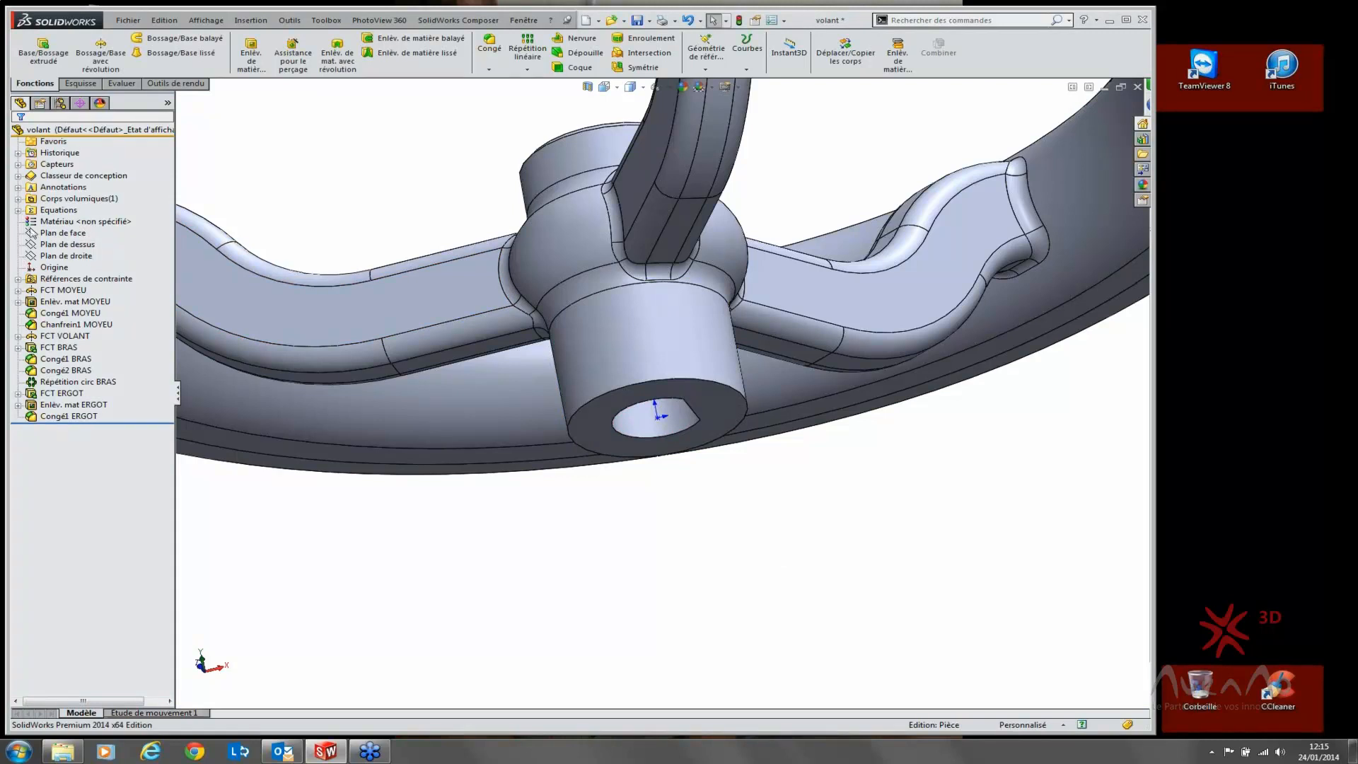
Step: Examine the Défaut mate reference in the Références de contrainte folder and its highlighted hub faces, and collapse the folder
left_click(18, 280)
left_click(70, 290)
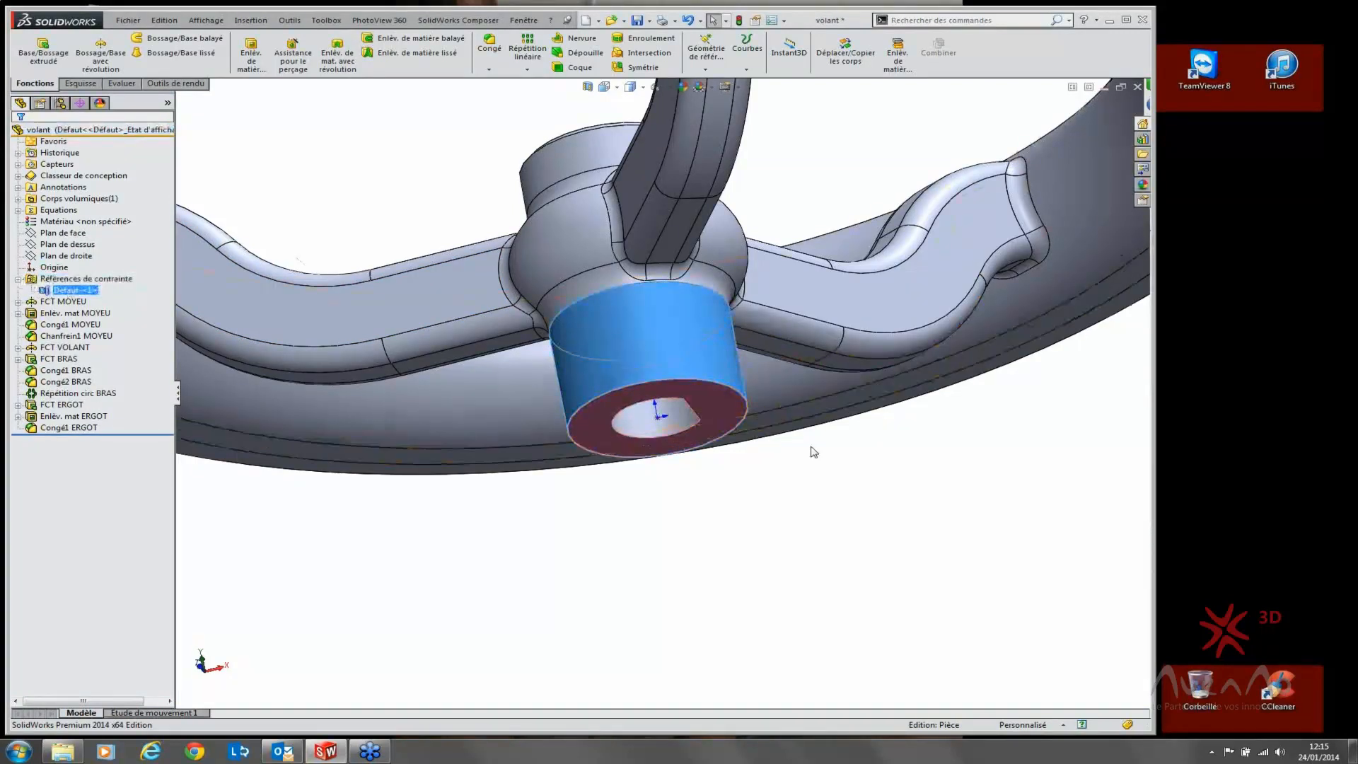
scroll(813, 451, "up", 4)
scroll(700, 339, "down", 3)
scroll(610, 378, "up", 4)
scroll(623, 358, "down", 4)
scroll(815, 466, "up", 3)
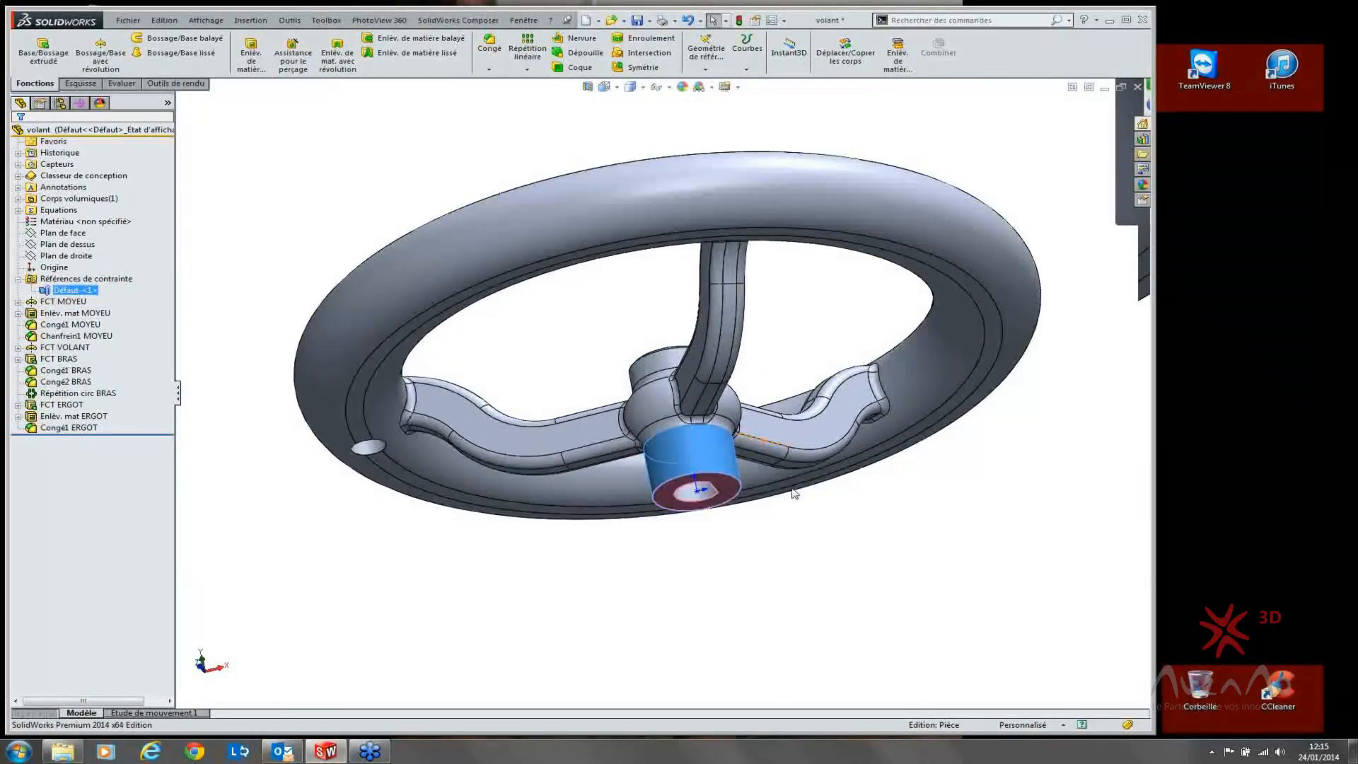
left_click(1349, 369)
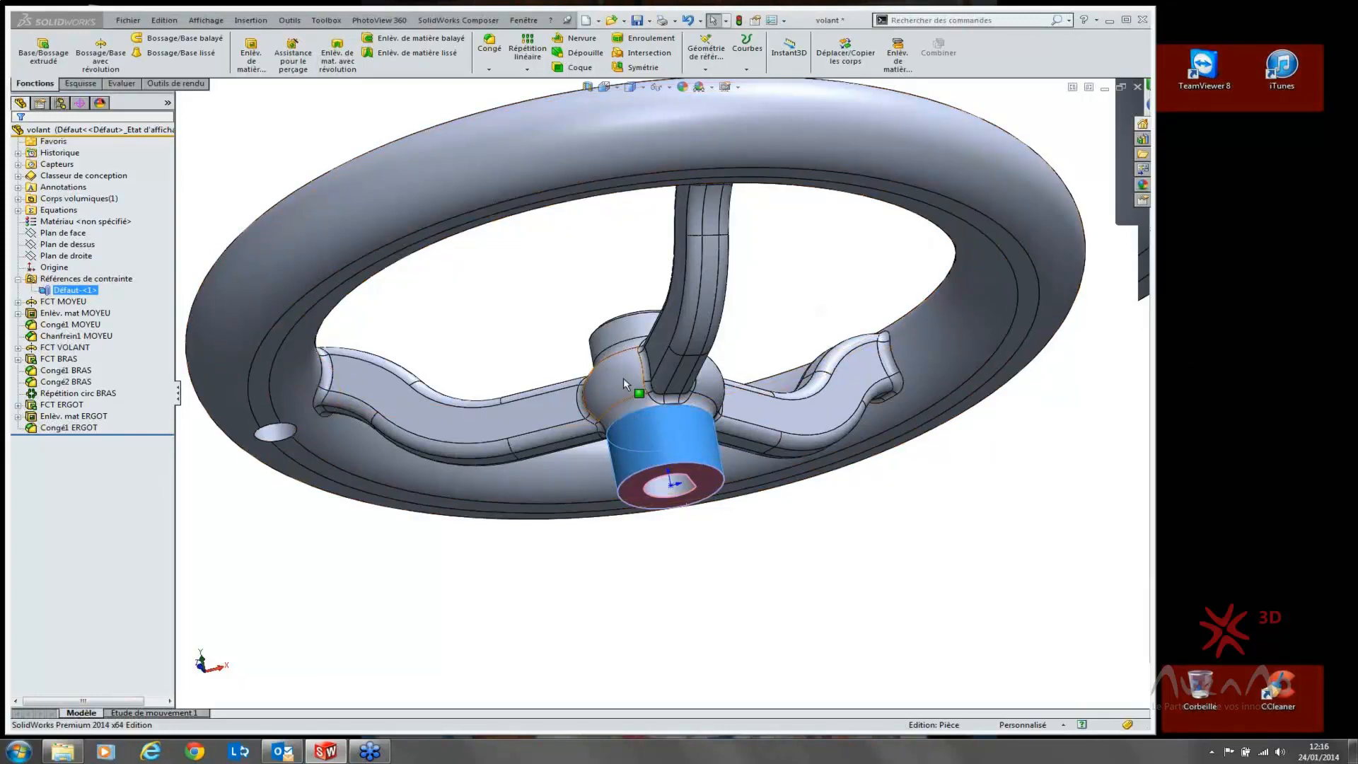
left_click(532, 275)
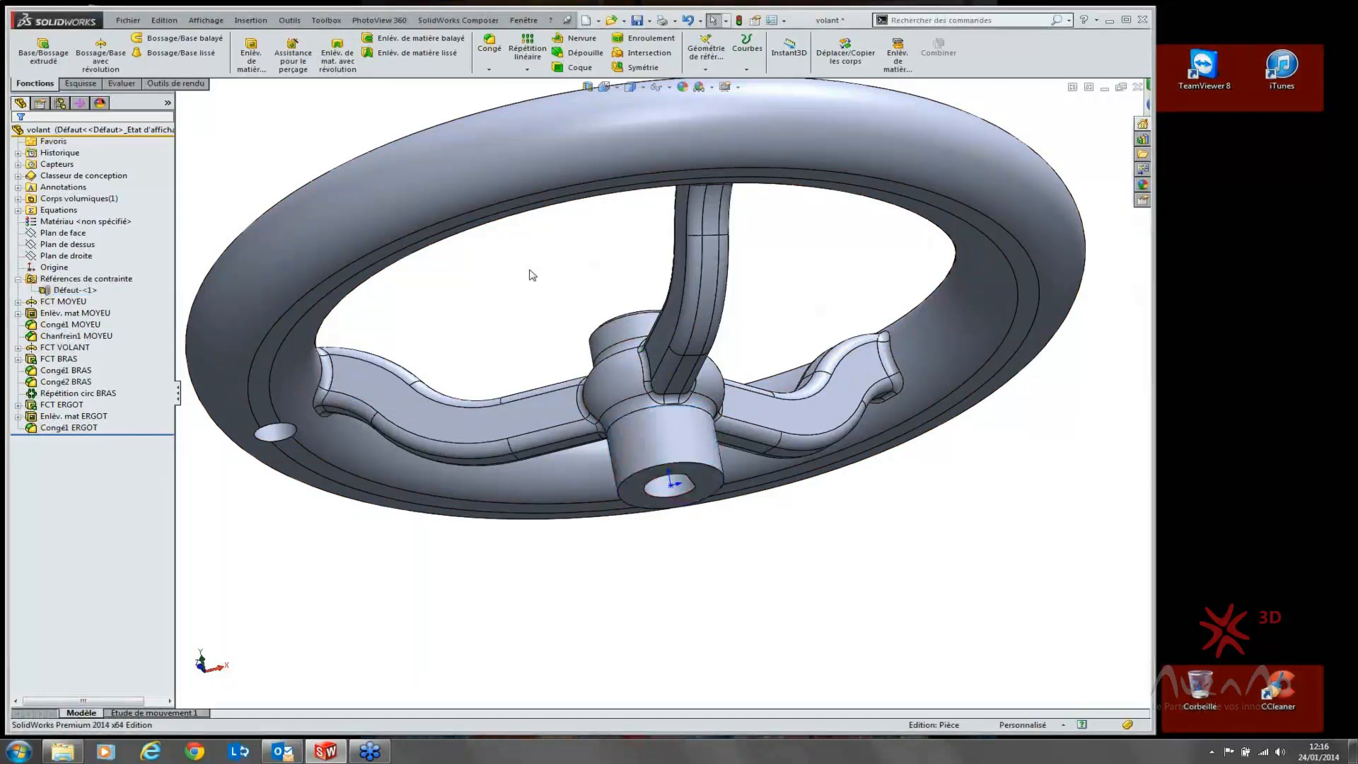
left_click(18, 281)
Step: Group the hub features from FCT MOYEU through Chanfrein1 MOYEU into a new tree folder named Dossier MOYEU
scroll(417, 314, "up", 5)
middle_click_drag(772, 386, 799, 496)
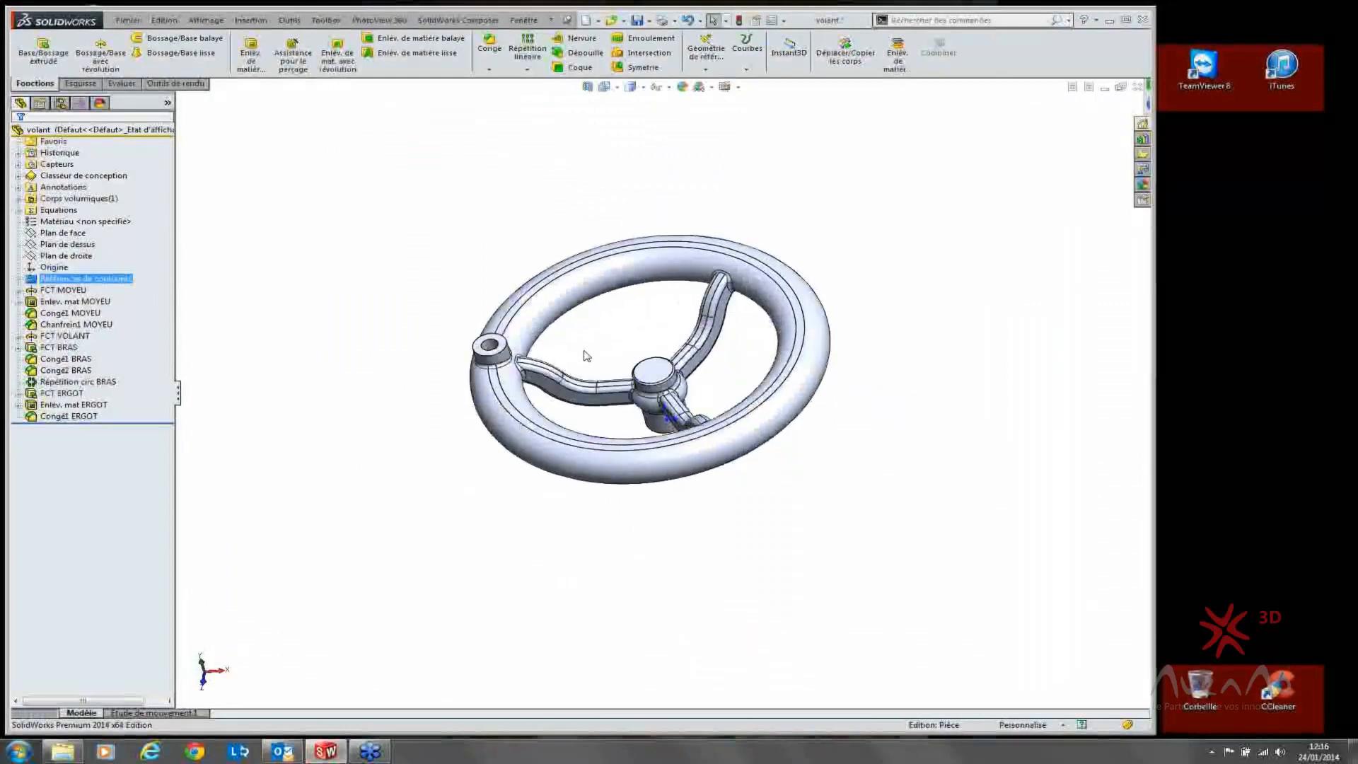
scroll(585, 354, "down", 2)
scroll(736, 387, "up", 3)
scroll(738, 387, "down", 3)
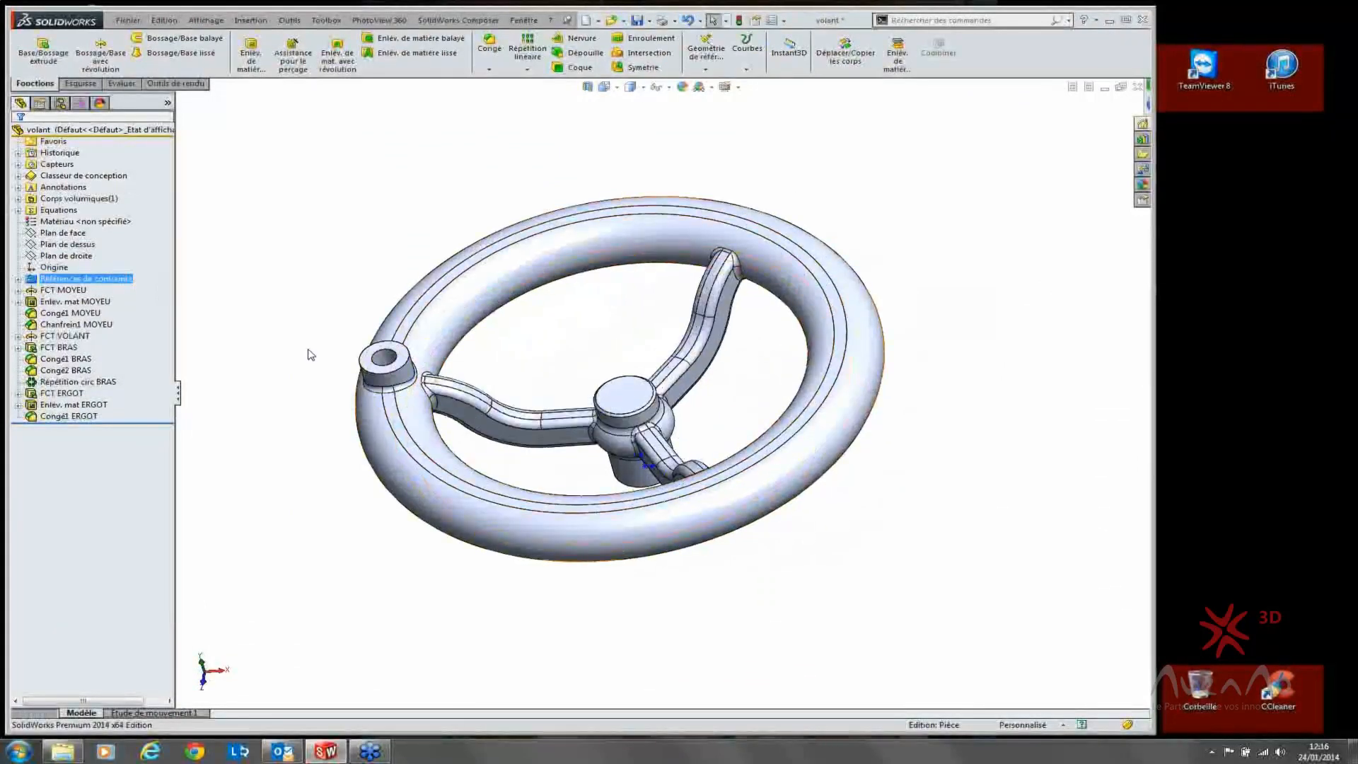
mouse_move(614, 409)
middle_mouse_down()
mouse_move(628, 394)
mouse_move(617, 425)
middle_mouse_up()
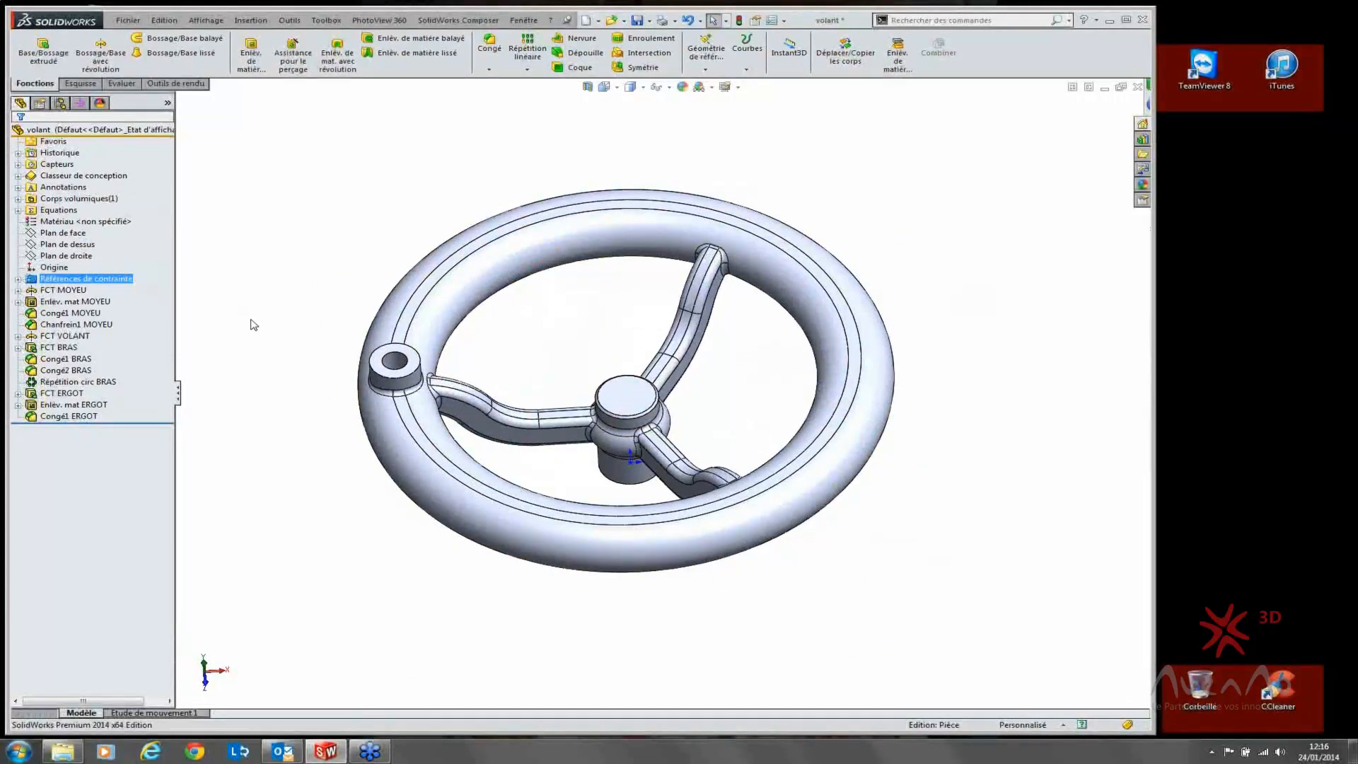
left_click(65, 290)
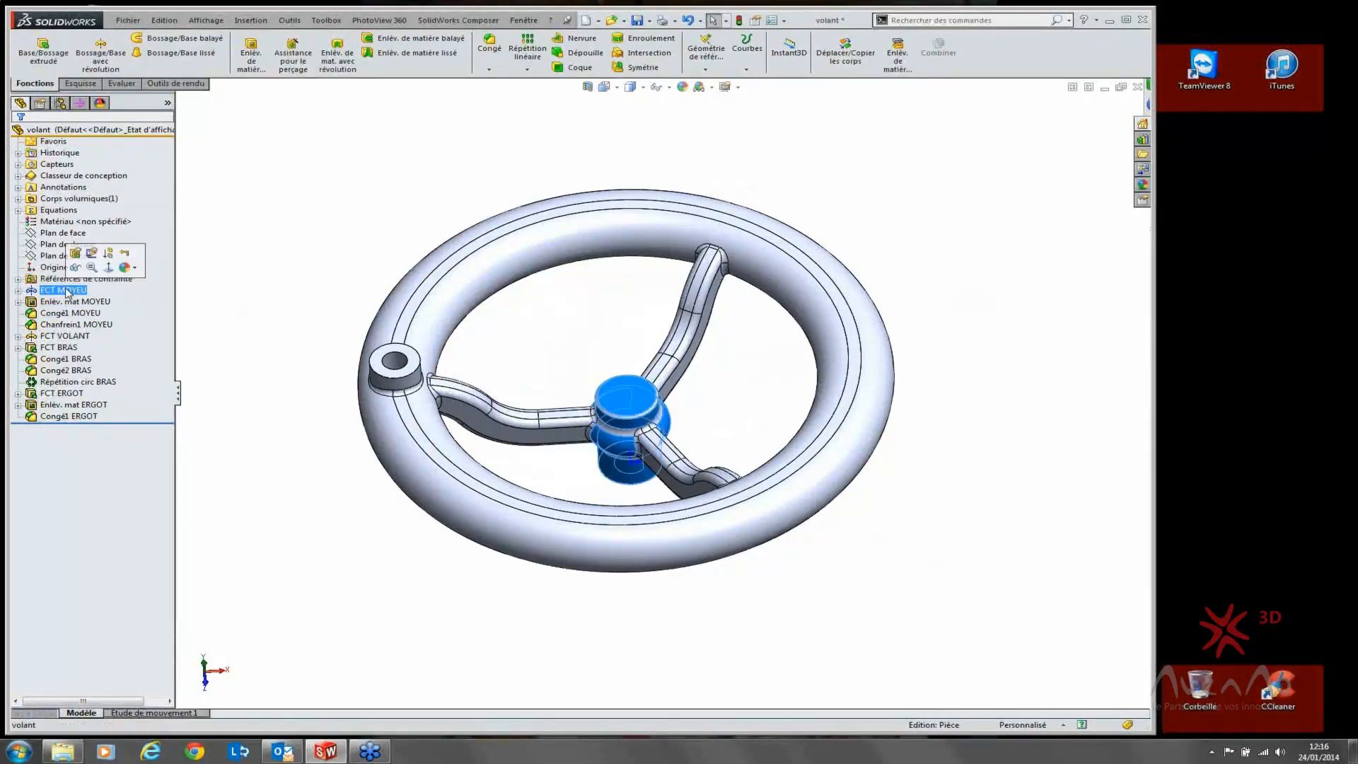
left_click(68, 324, "shift")
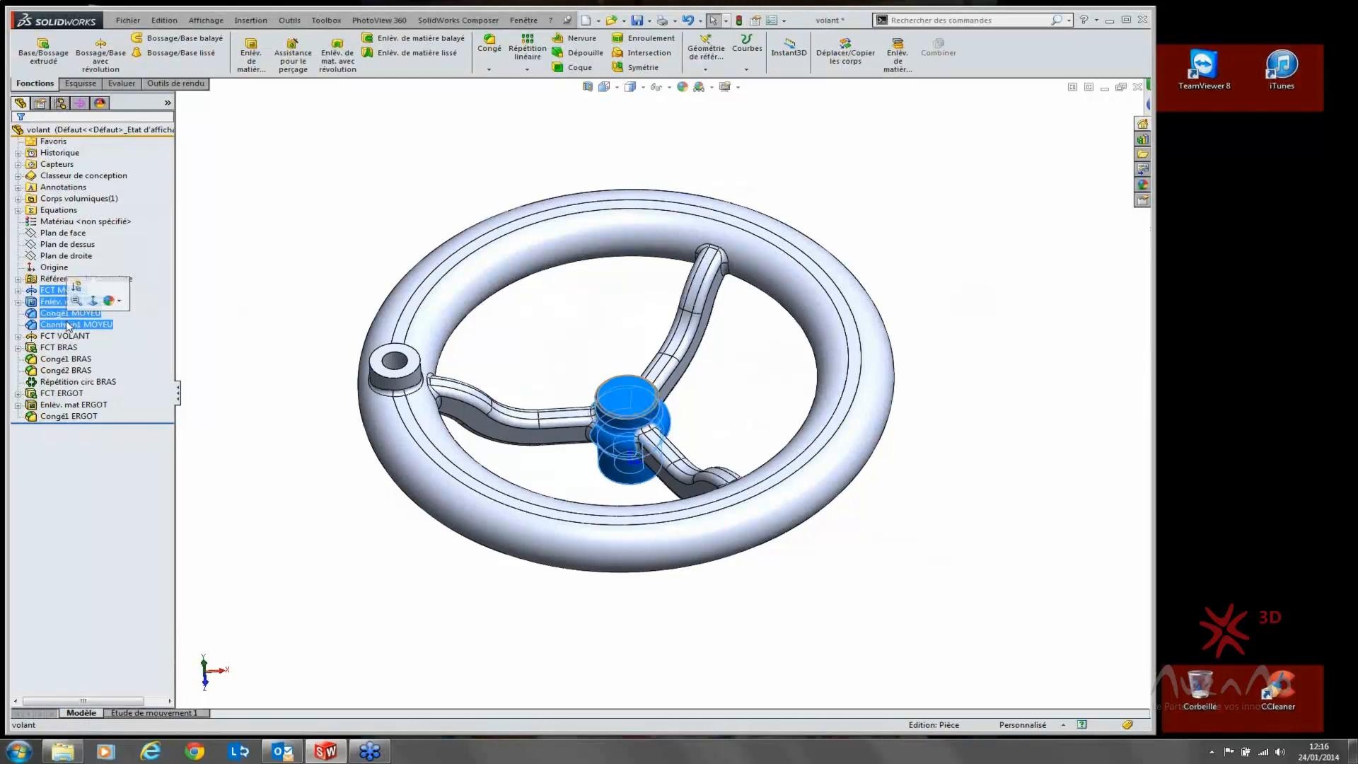
right_click(68, 324)
left_click(99, 391)
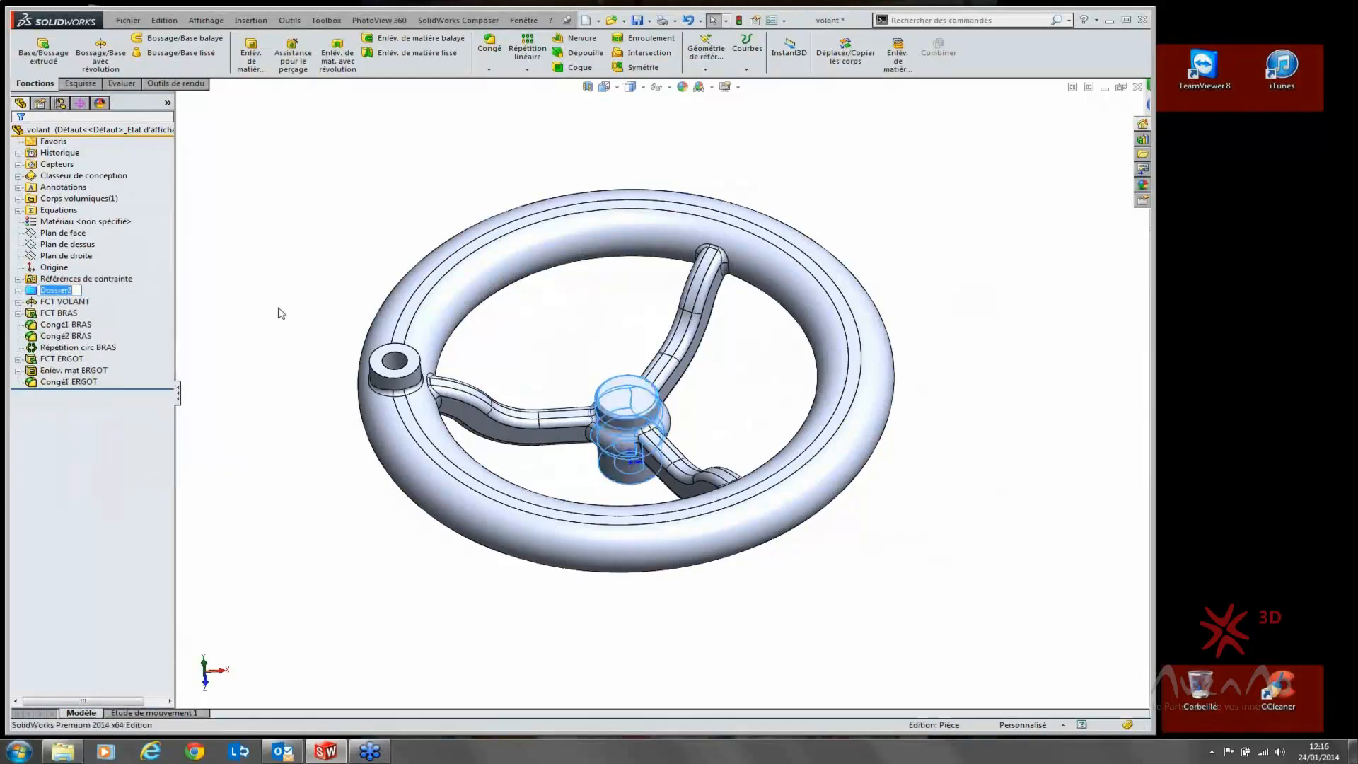
left_click(75, 287)
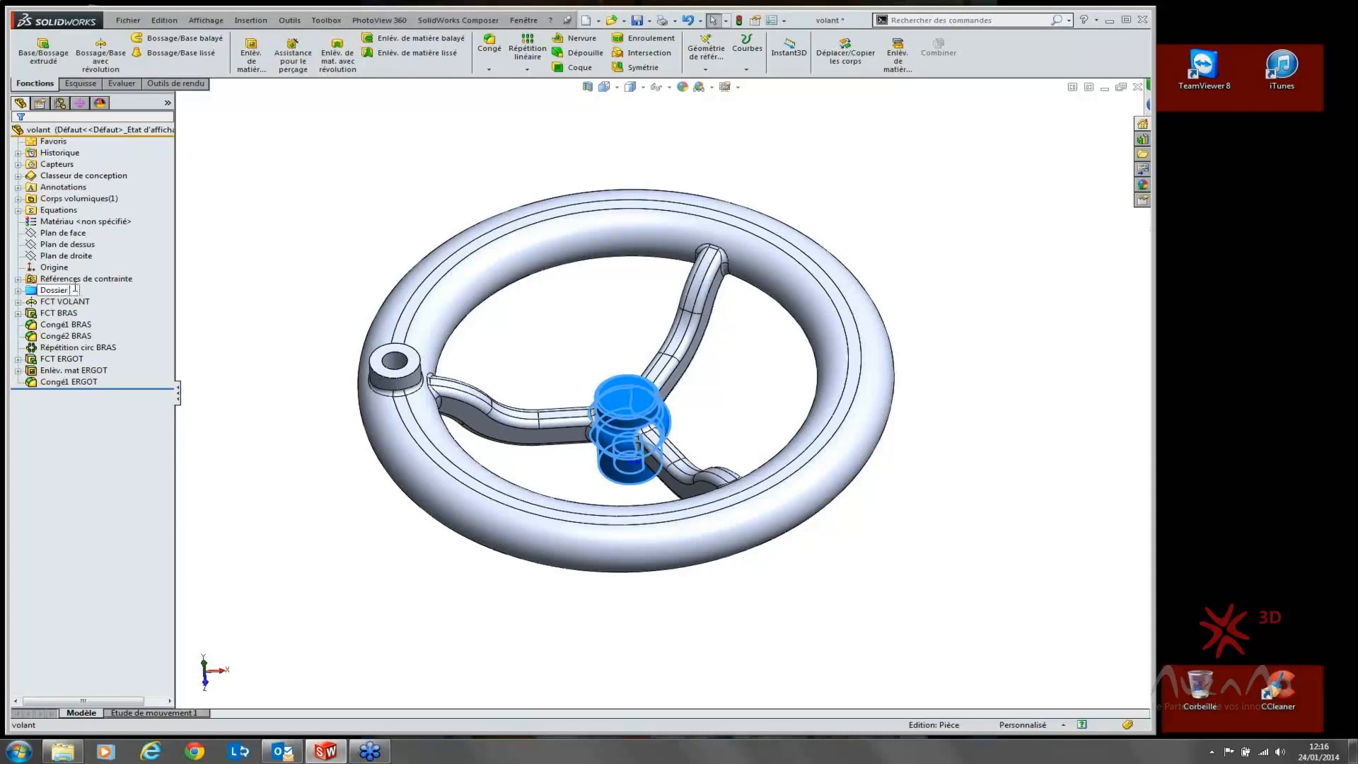
type("MOYEU")
key("Return")
Step: Group the FCT VOLANT feature into a new tree folder named Dossier VOLANT
right_click(63, 302)
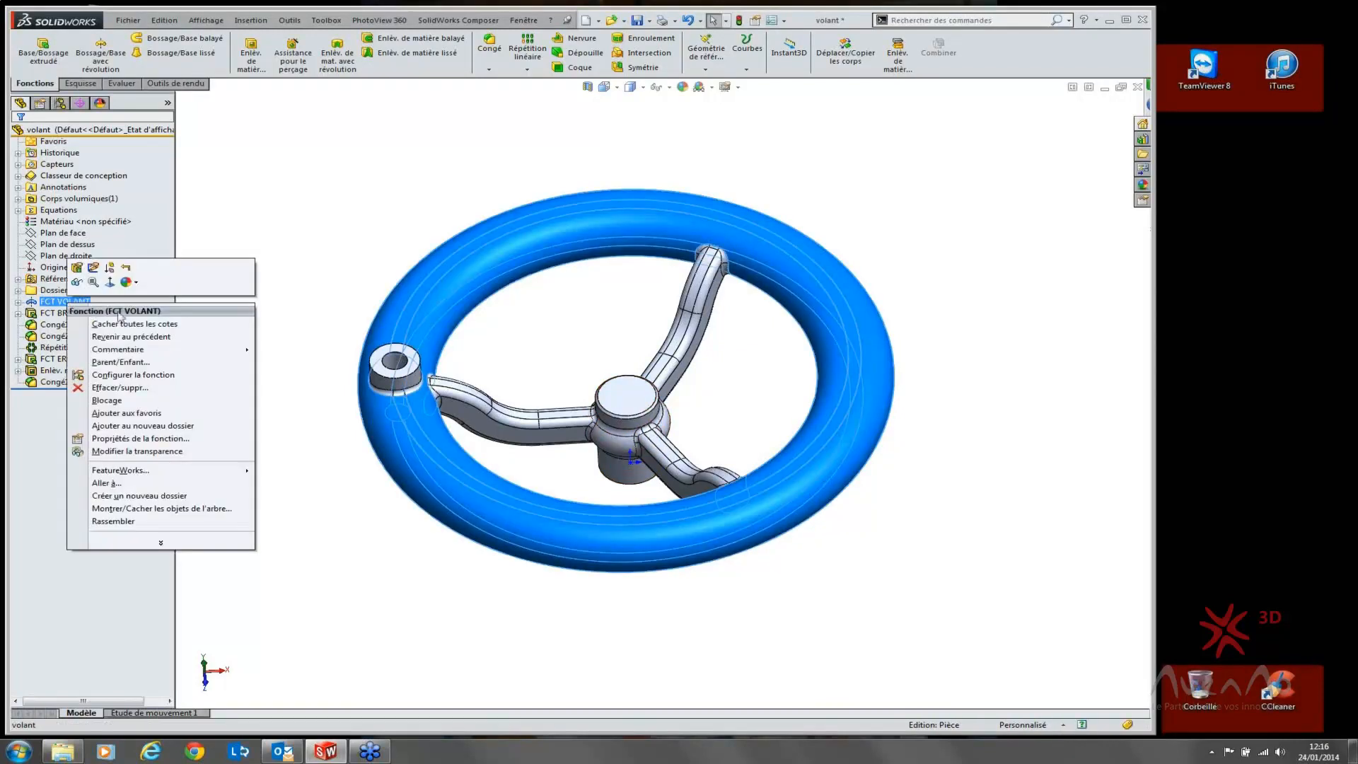
left_click(107, 425)
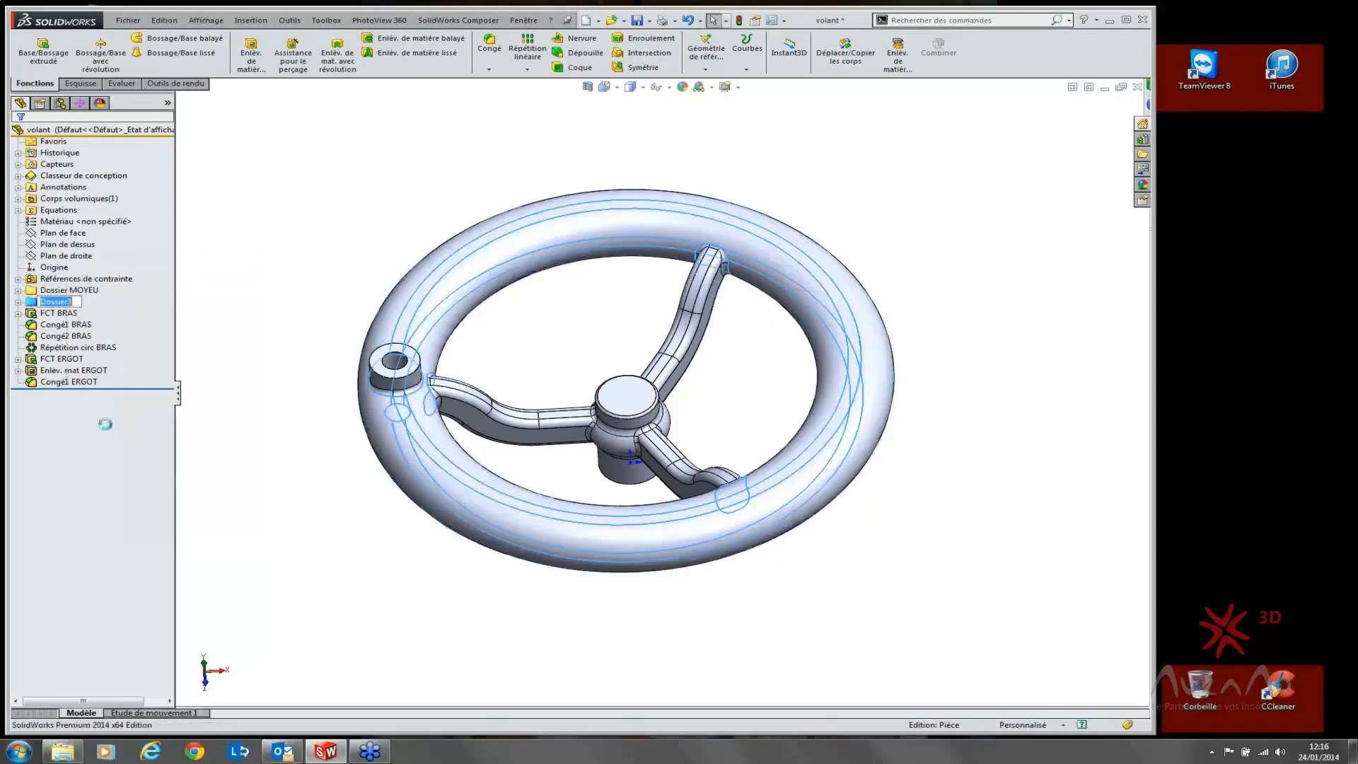
type("Dossier VOLANT")
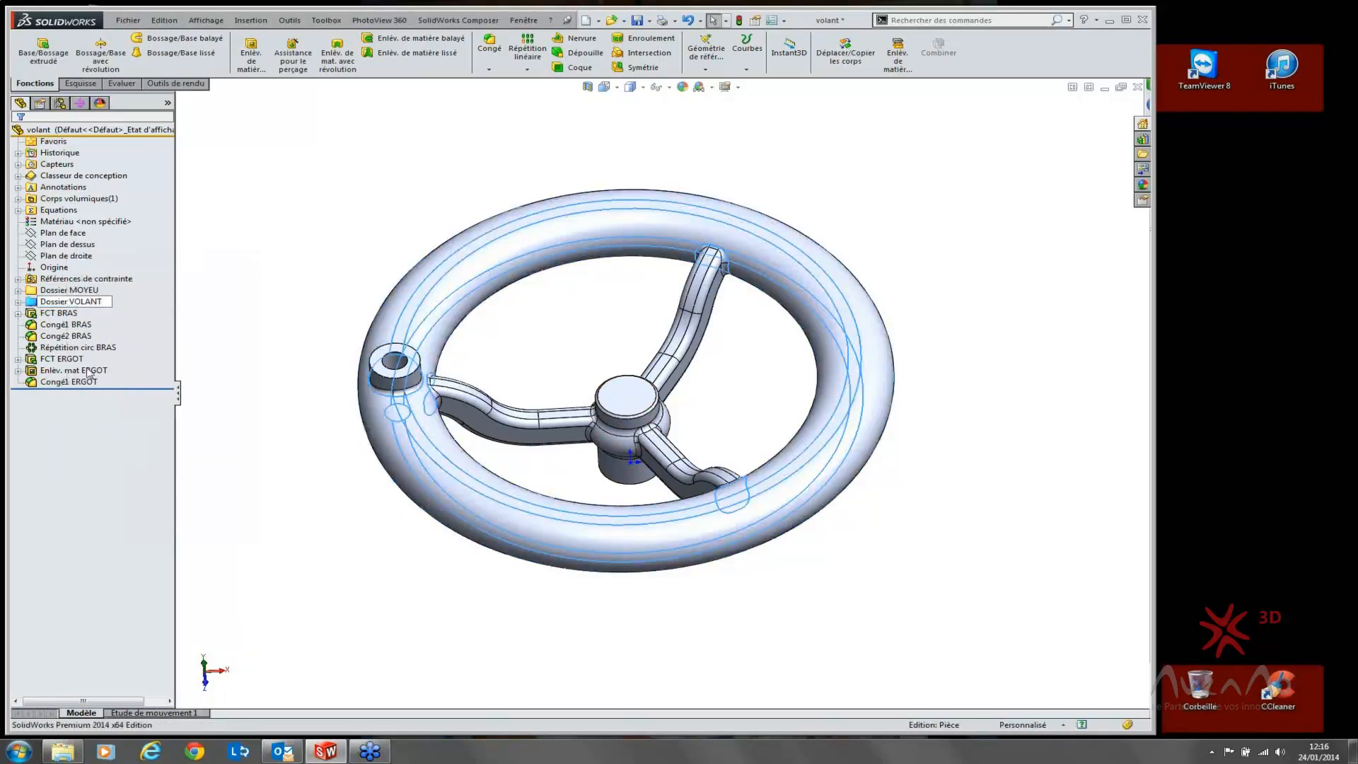
Step: Group the arm features from FCT BRAS through Répétition circ BRAS into a new tree folder named Dossier BRAS
left_click(57, 313)
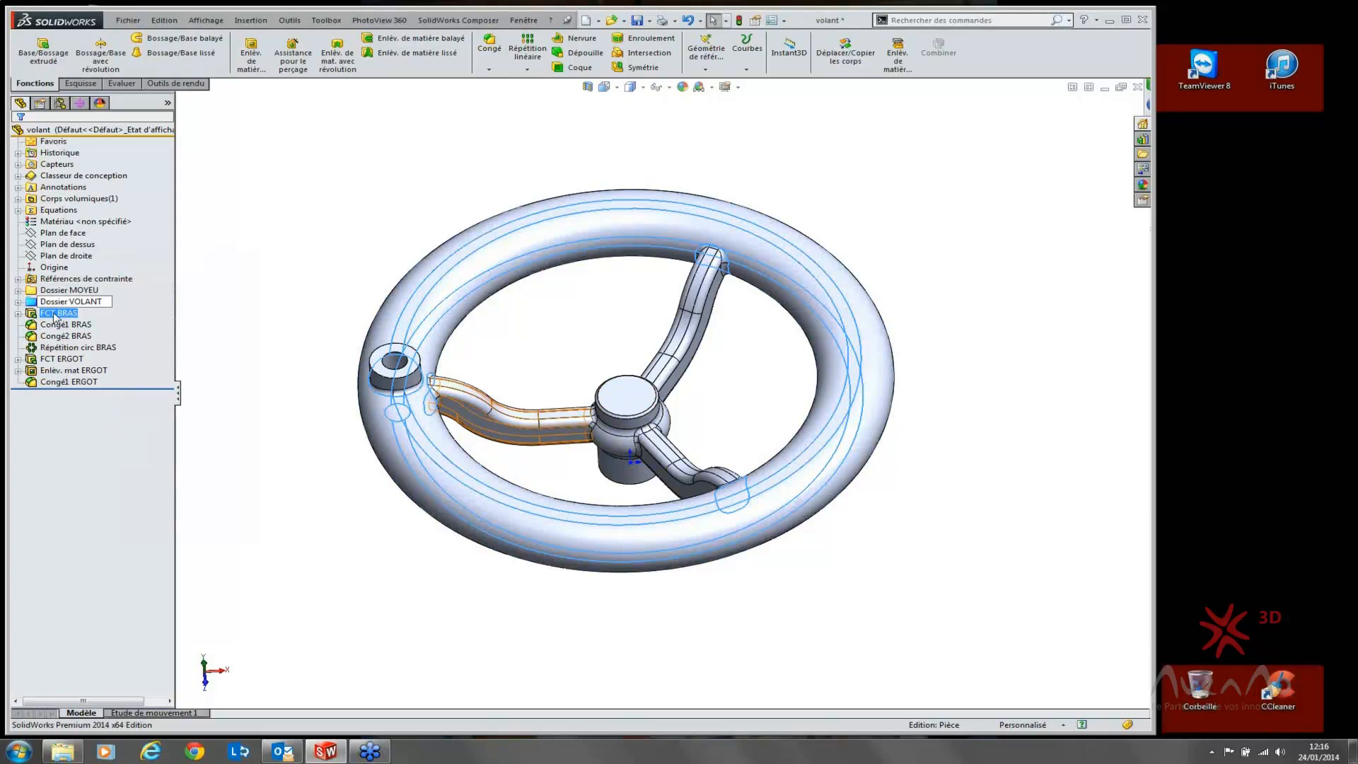
left_click(64, 348, "shift")
right_click(63, 348)
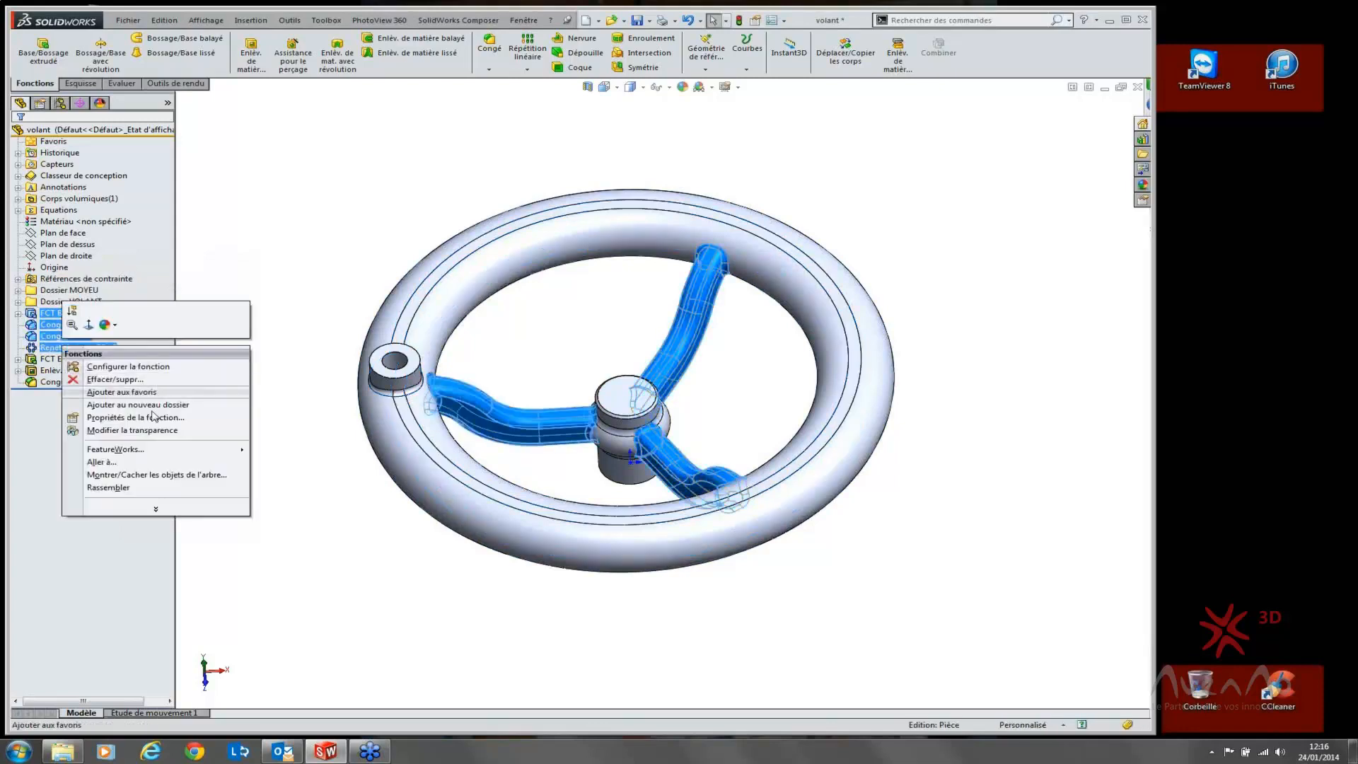
left_click(113, 416)
left_click(75, 311)
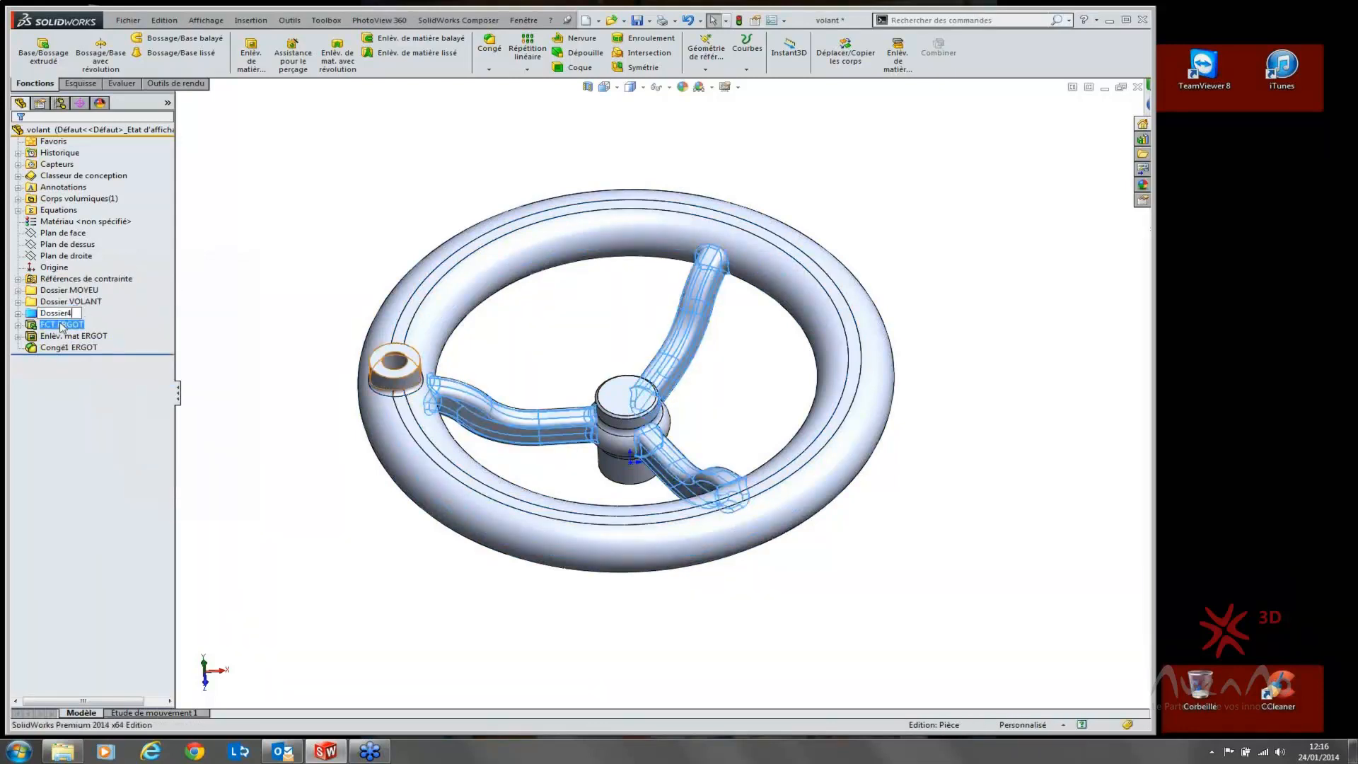
key("BackSpace")
type("BRAS")
Step: Group the lug features from FCT ERGOT through Congé1 ERGOT into a new tree folder named Dossier ERGOT
left_click(62, 325)
left_click(65, 348, "shift")
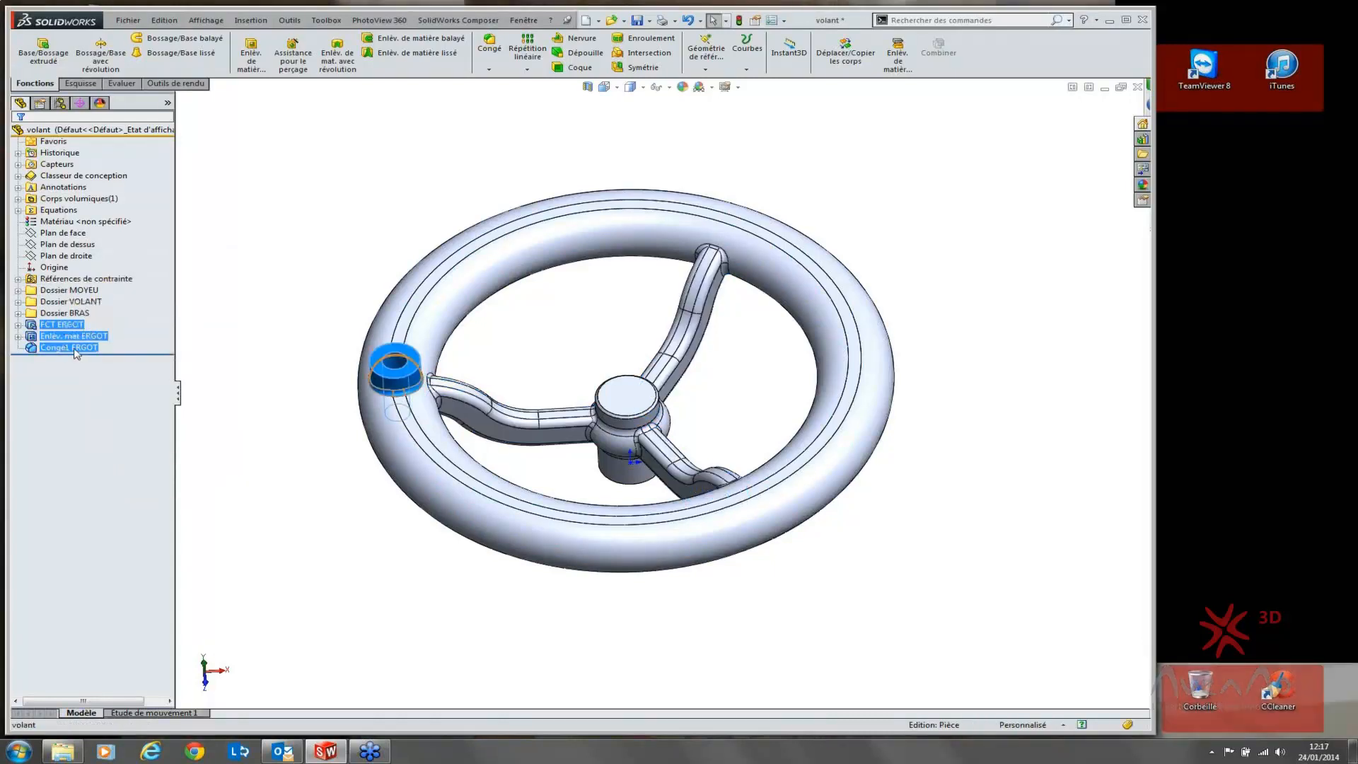
right_click(64, 347)
left_click(114, 417)
key("End")
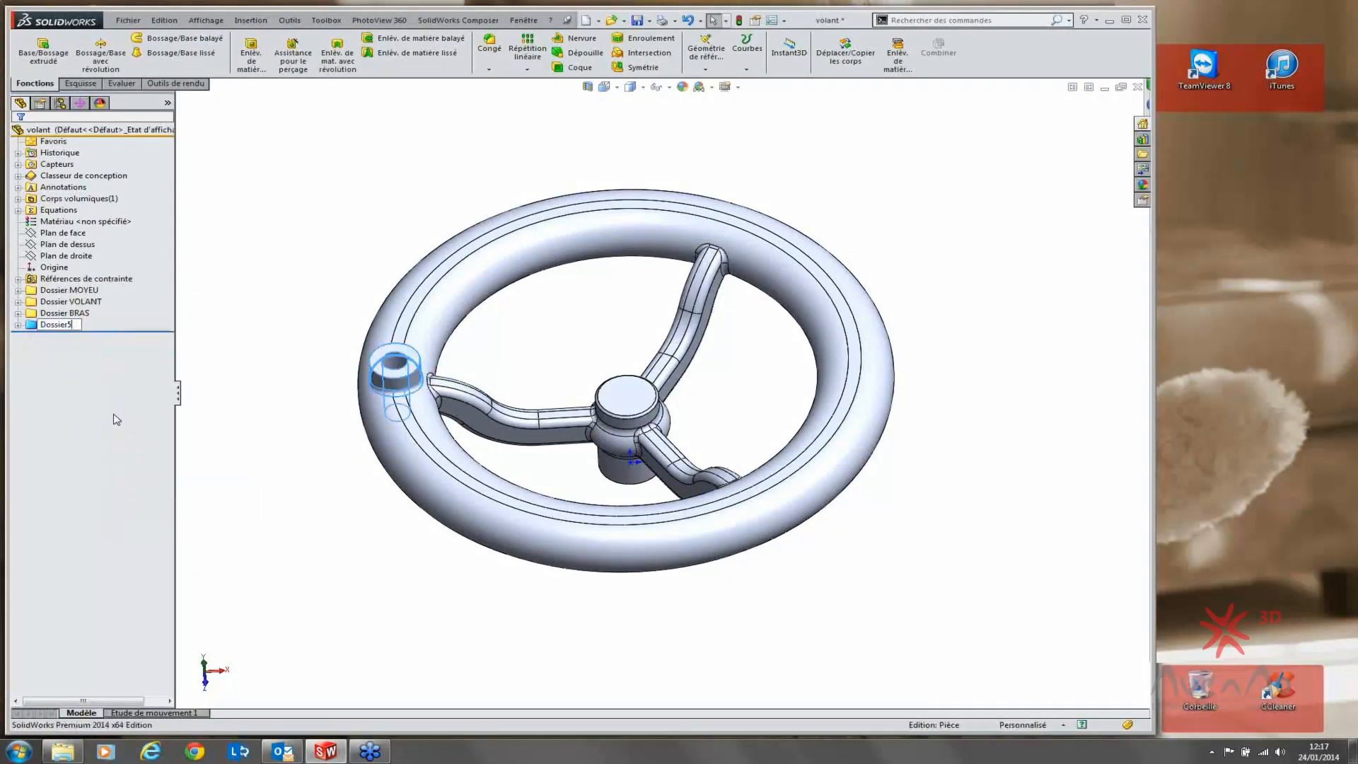
type("ERGOT")
left_click(302, 203)
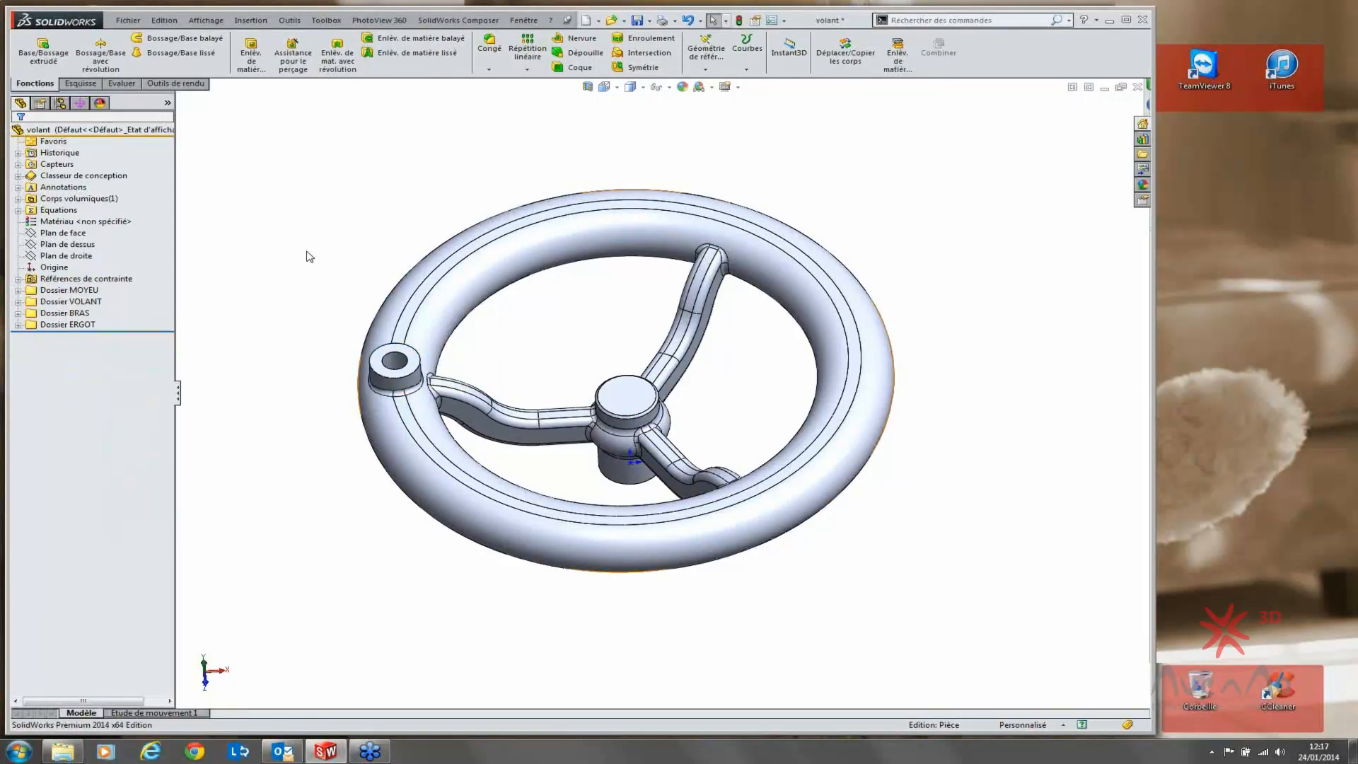
Step: Try to save the volant part
key("ctrl+s")
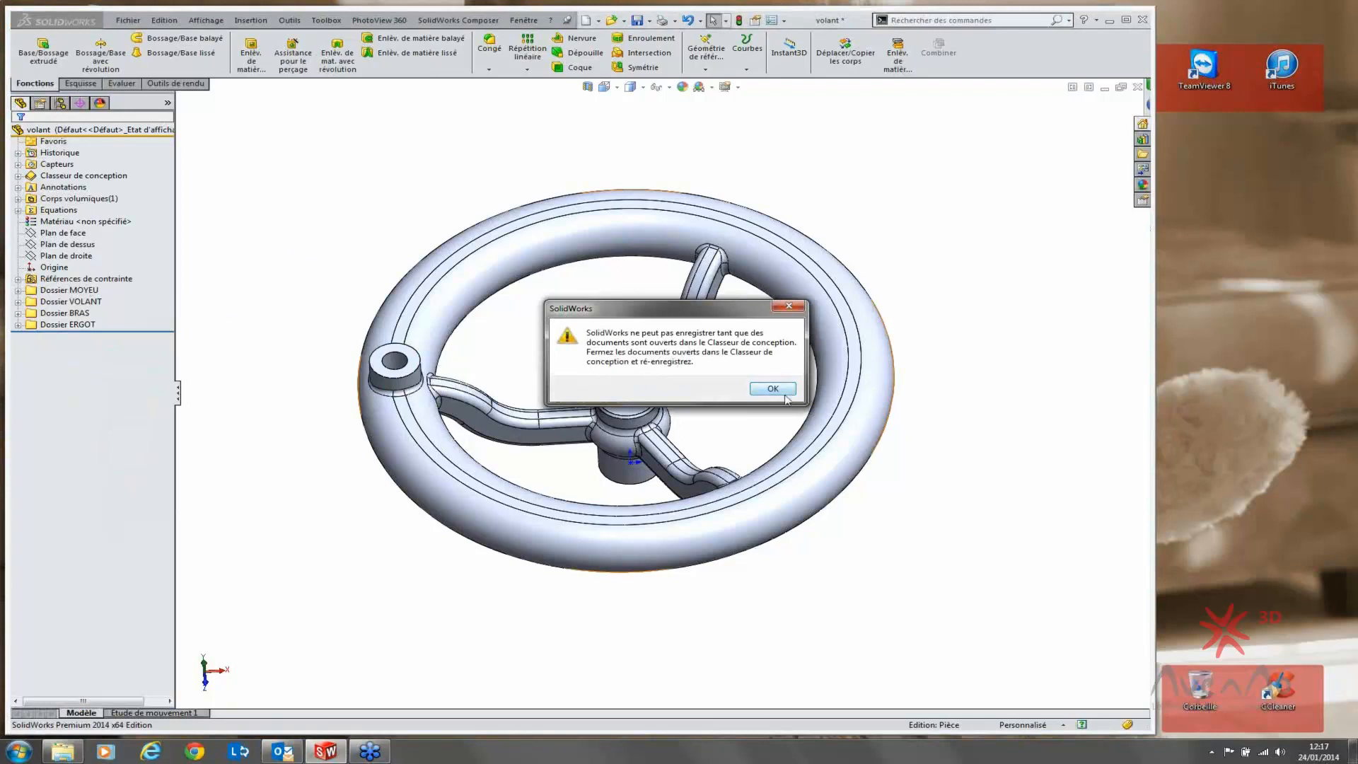
left_click(784, 393)
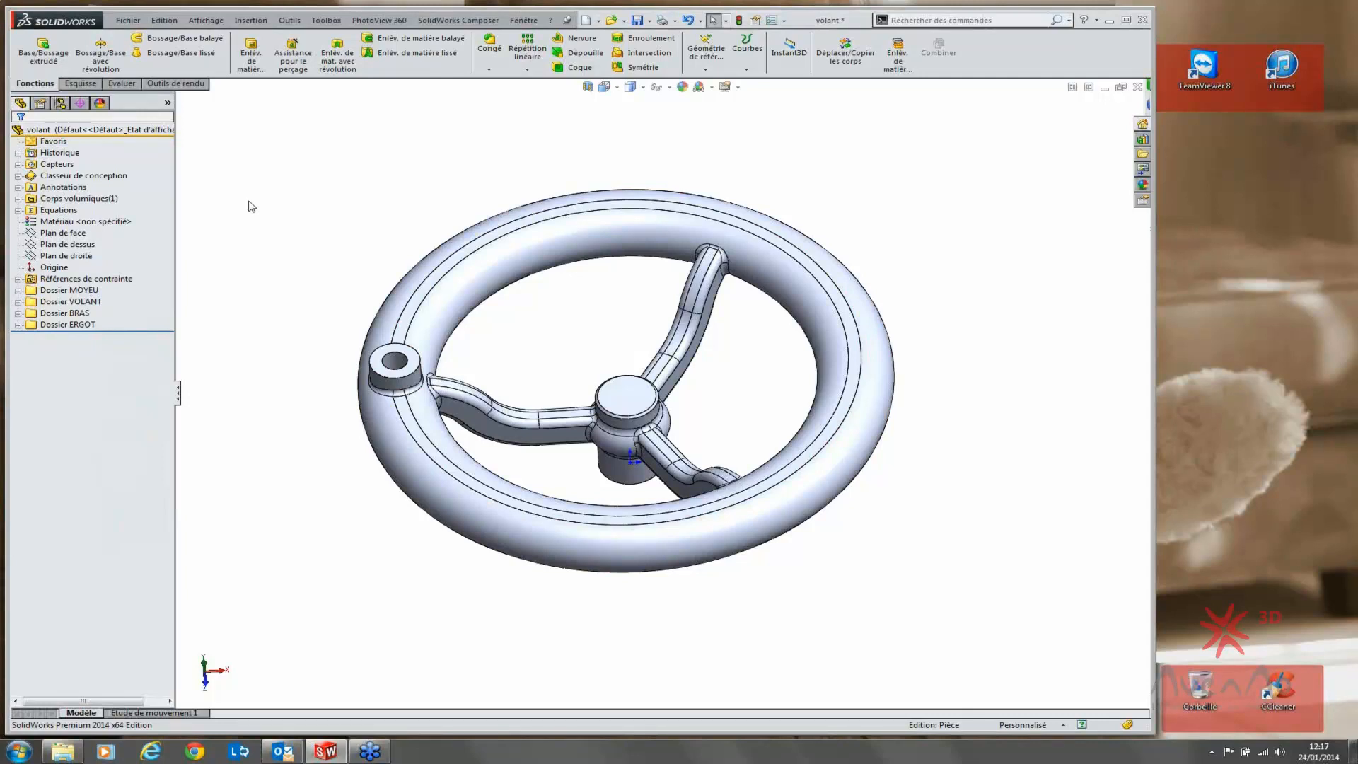
left_click(69, 290)
left_click(249, 254)
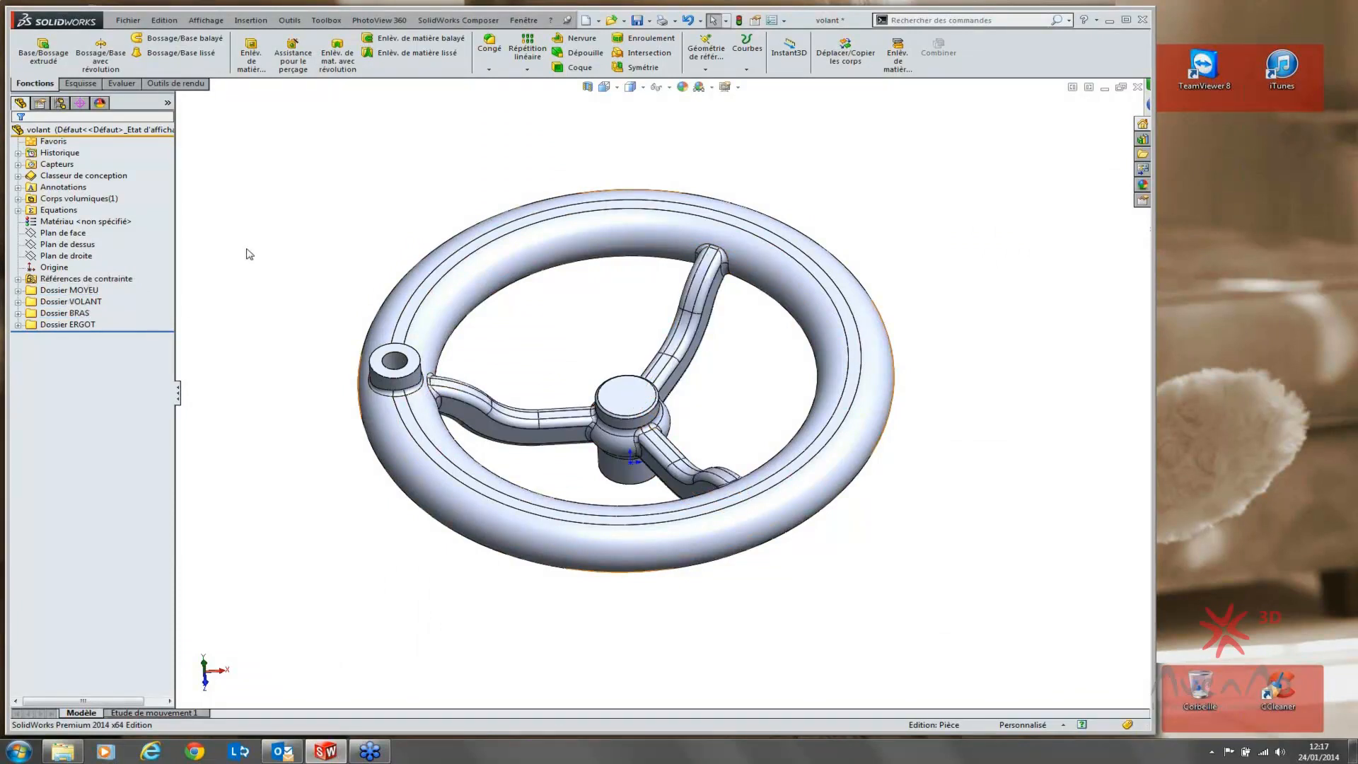
Step: Group Congé1 MOYEU and Chanfrein1 MOYEU into a new subfolder inside Dossier MOYEU, keeping its default name, and collapse Dossier MOYEU
left_click(18, 290)
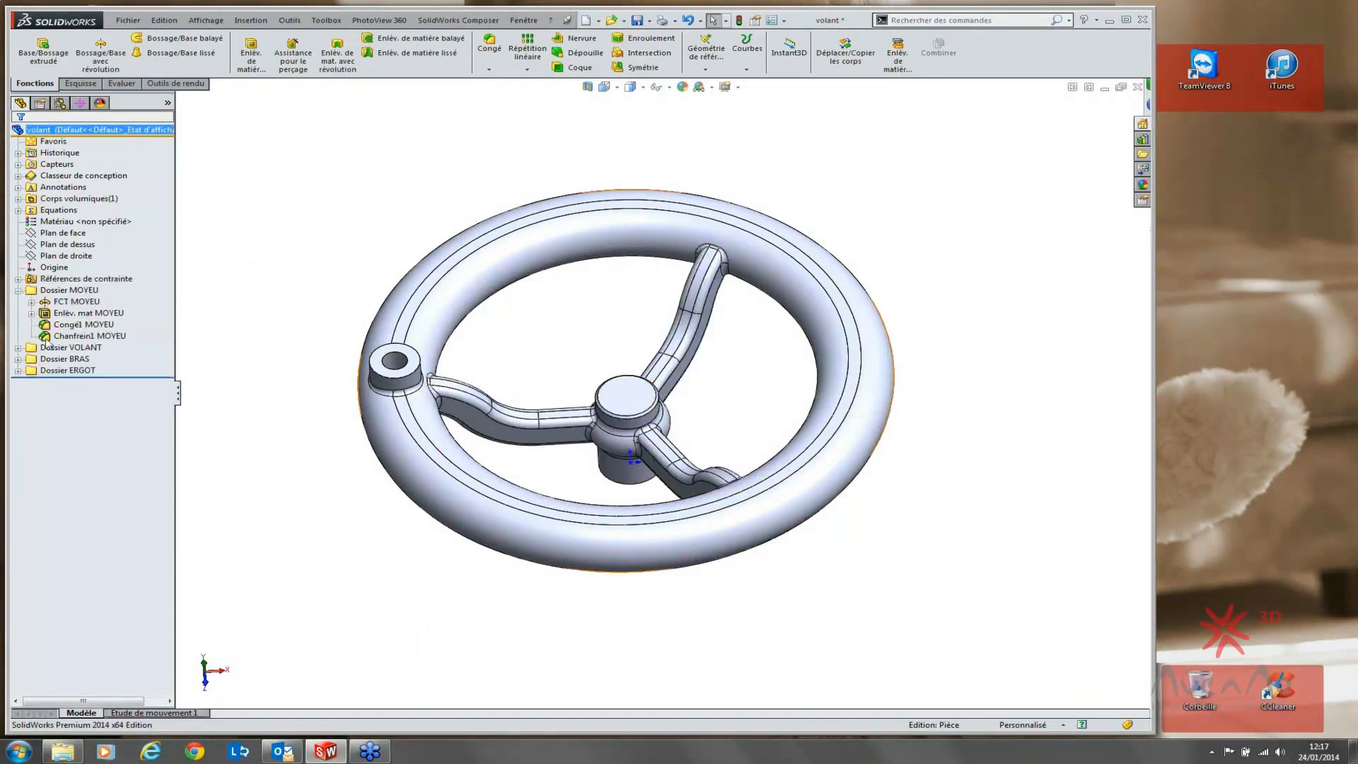
left_click(71, 324)
left_click(74, 337, "ctrl")
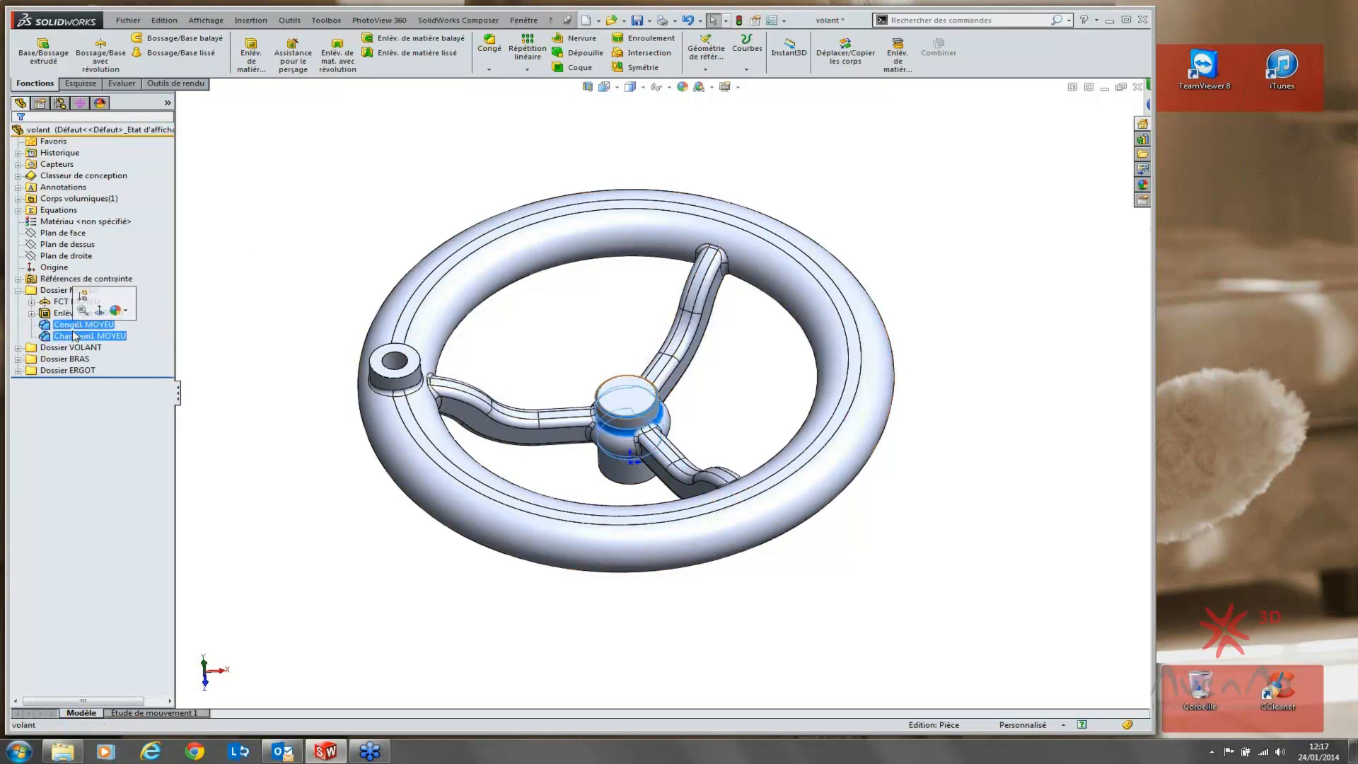
right_click(74, 336)
left_click(128, 394)
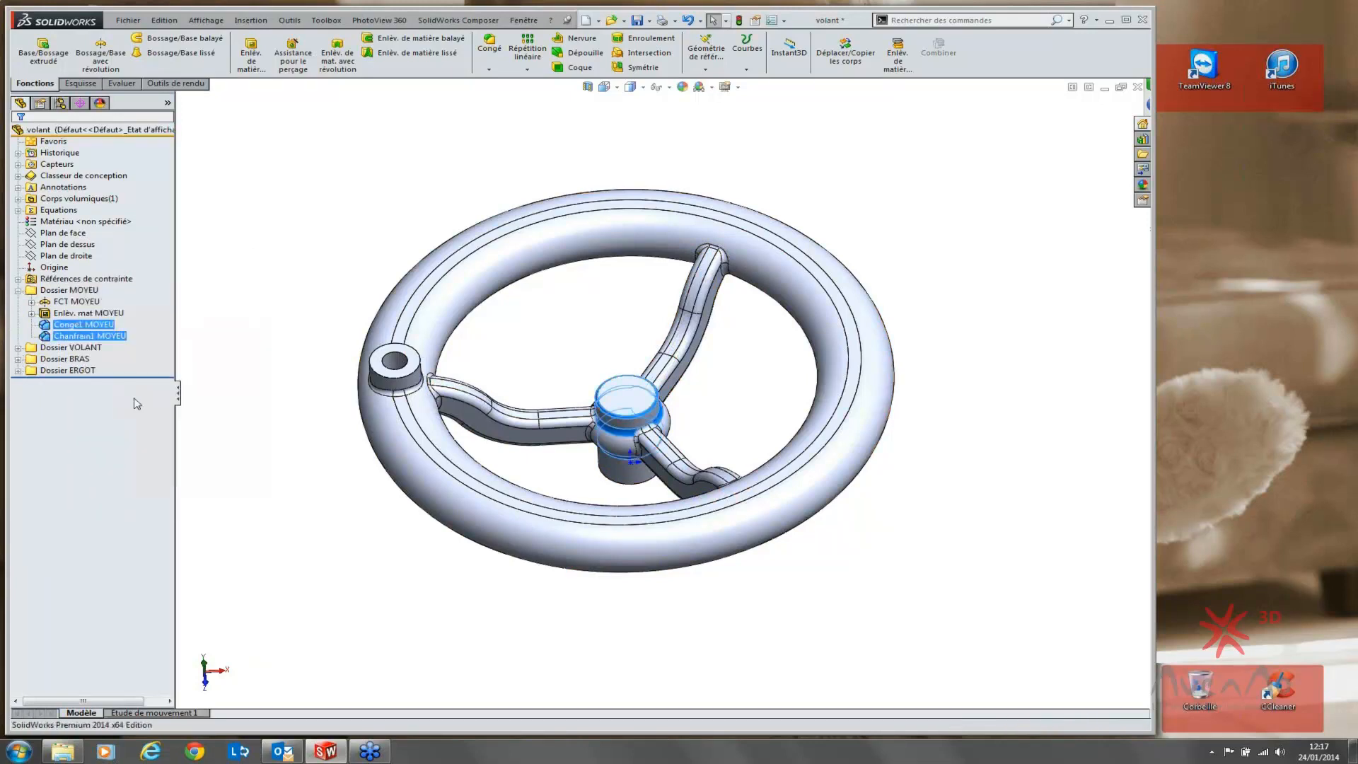
left_click(266, 346)
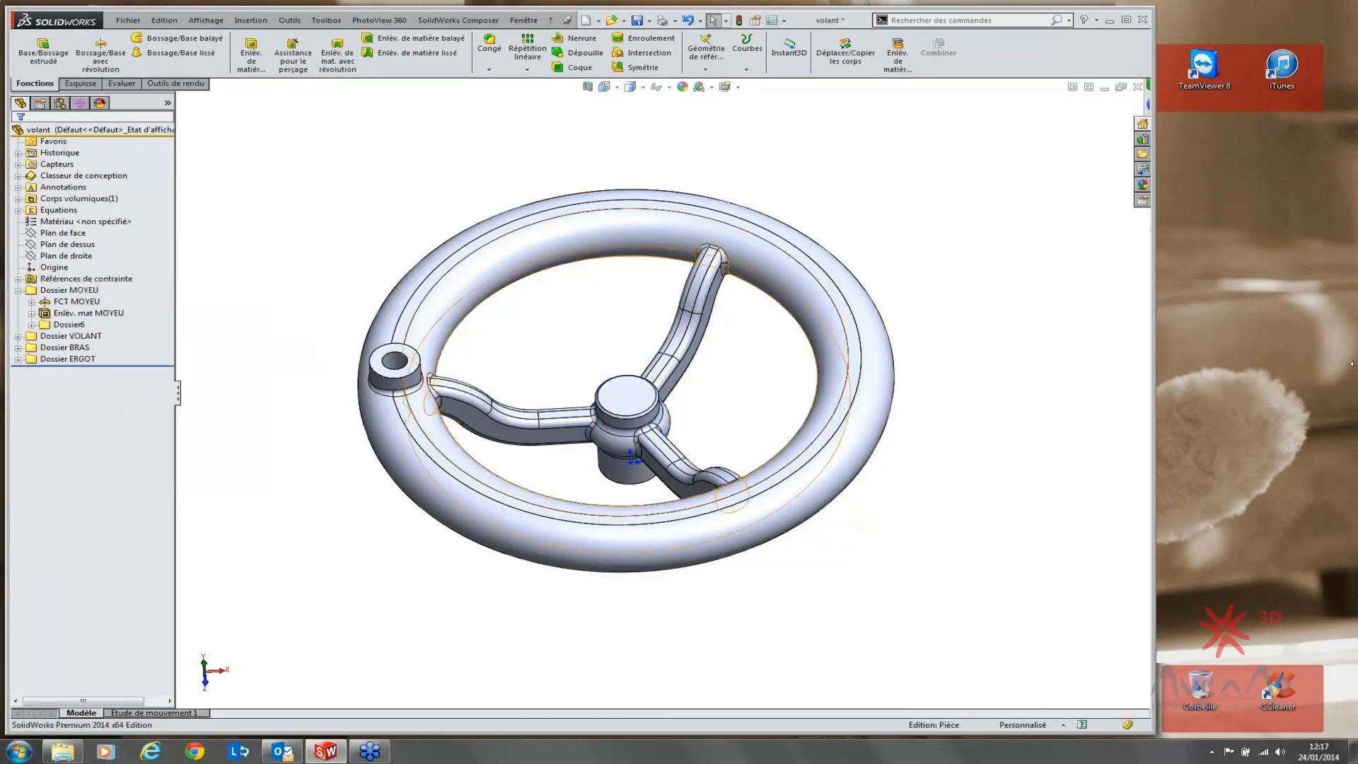
left_click(143, 338)
left_click(349, 326)
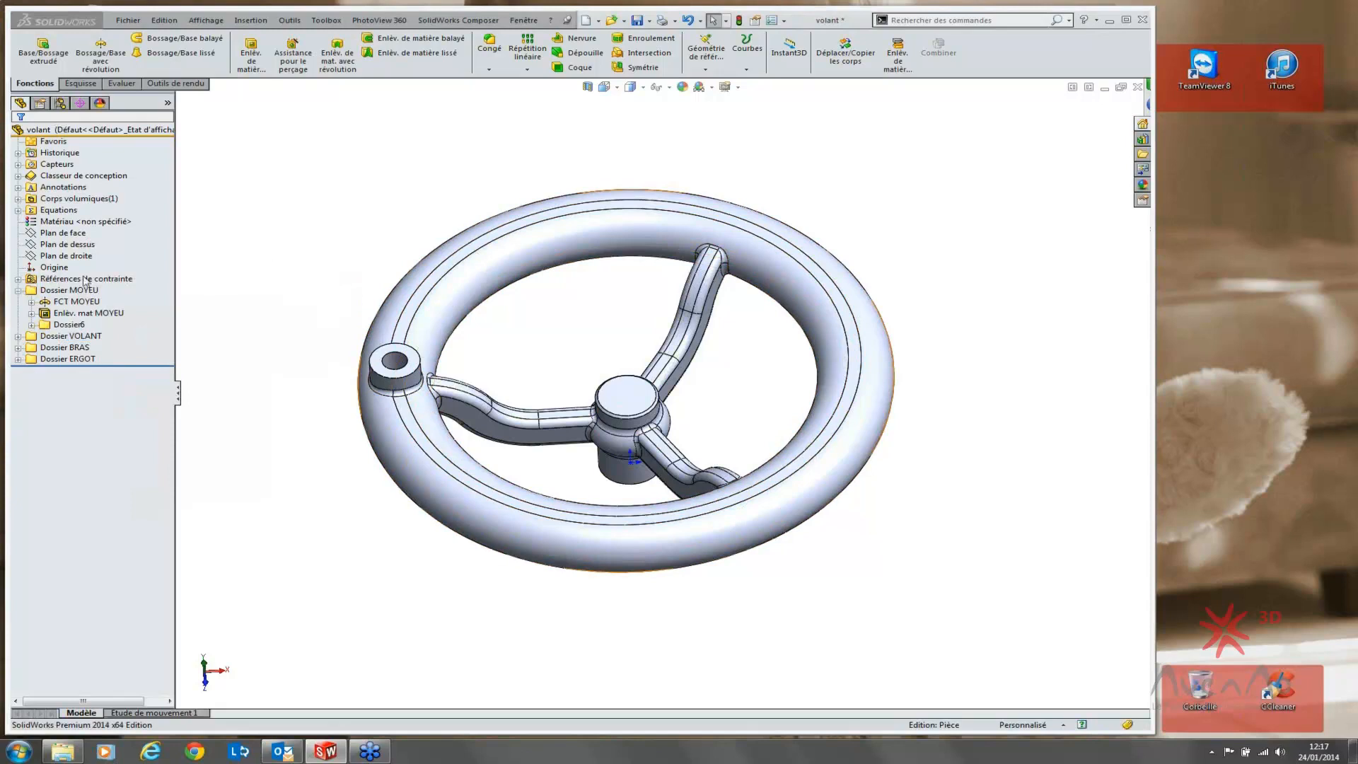
left_click(18, 290)
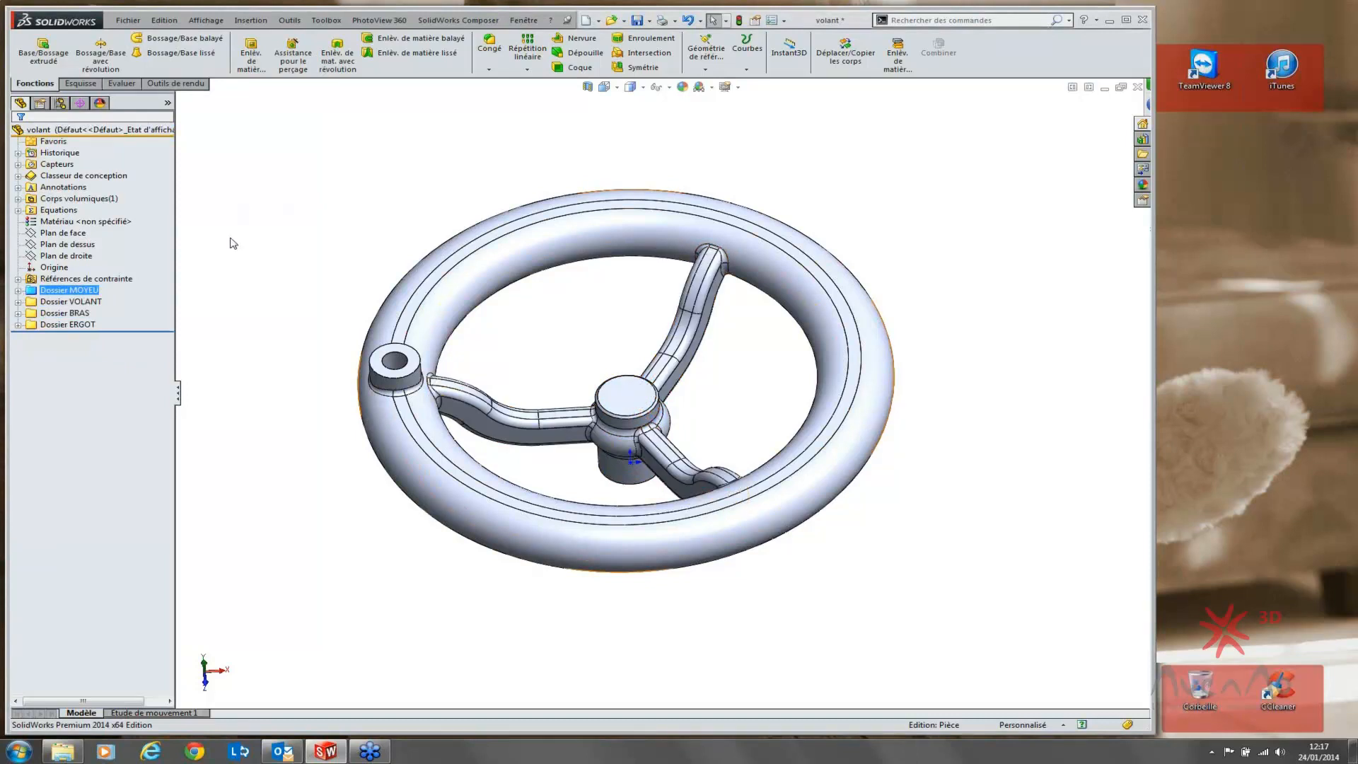
Step: Filter the feature tree by the text CON, and clear the filter
left_click(101, 116)
type("CON")
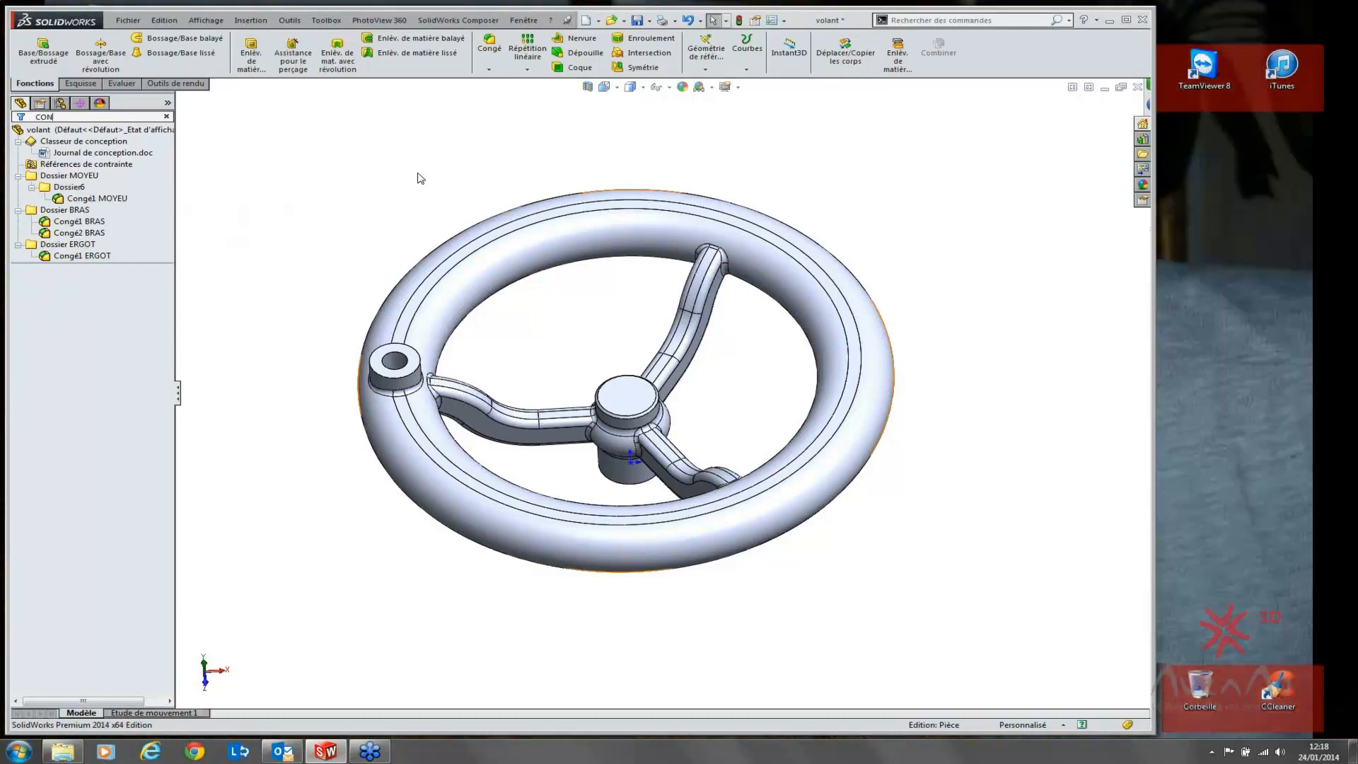
left_click(1347, 366)
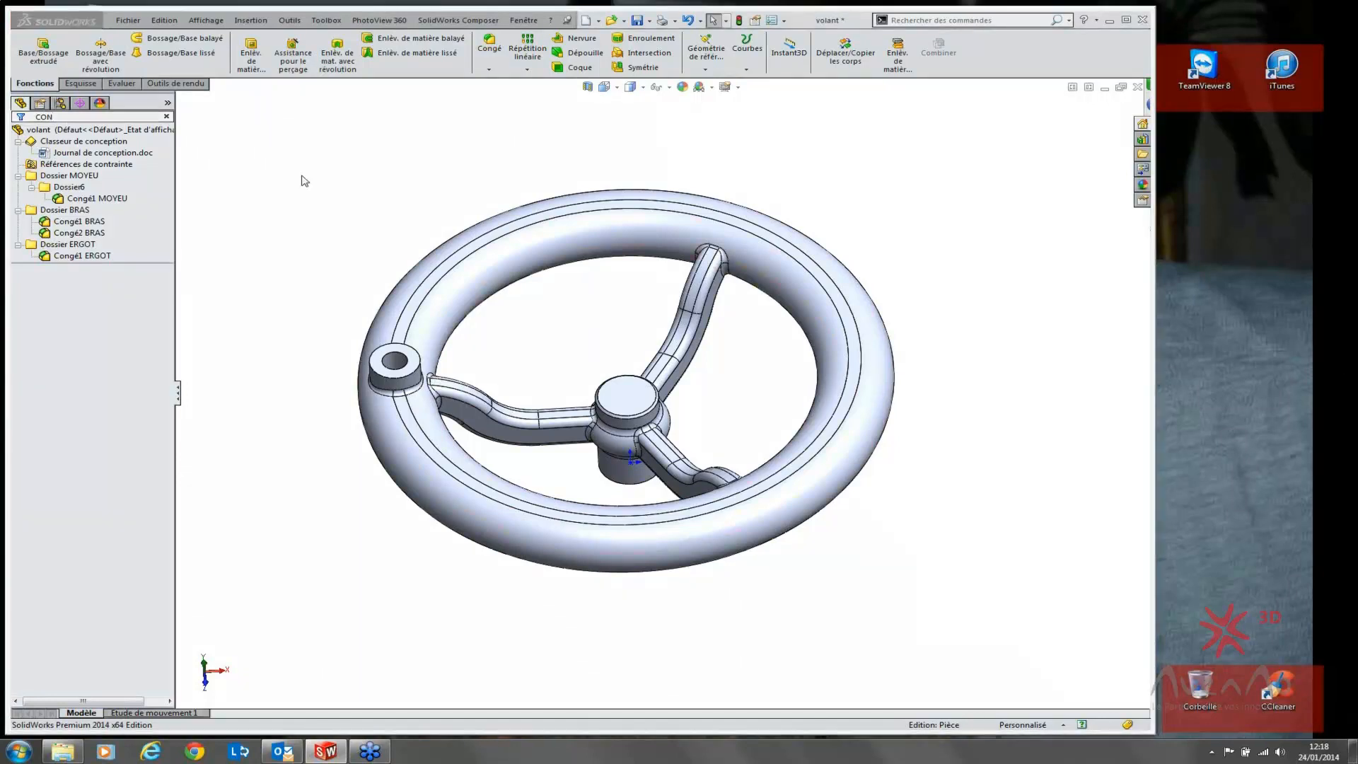
left_click(165, 114)
left_click(167, 117)
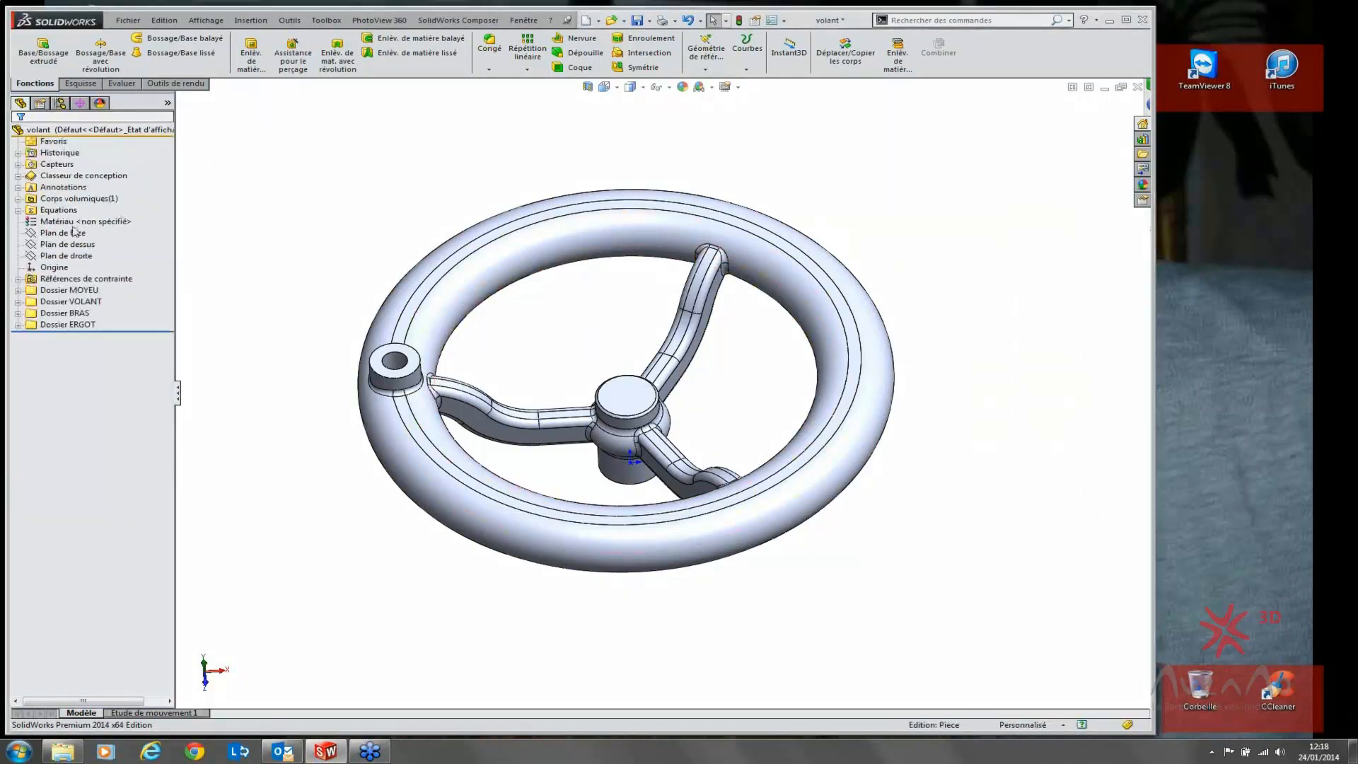
Step: Delete the Dossier MOYEU, VOLANT, BRAS and ERGOT folders together without deleting the features inside them
left_click(69, 290)
left_click(68, 324, "ctrl")
left_click(47, 325, "shift")
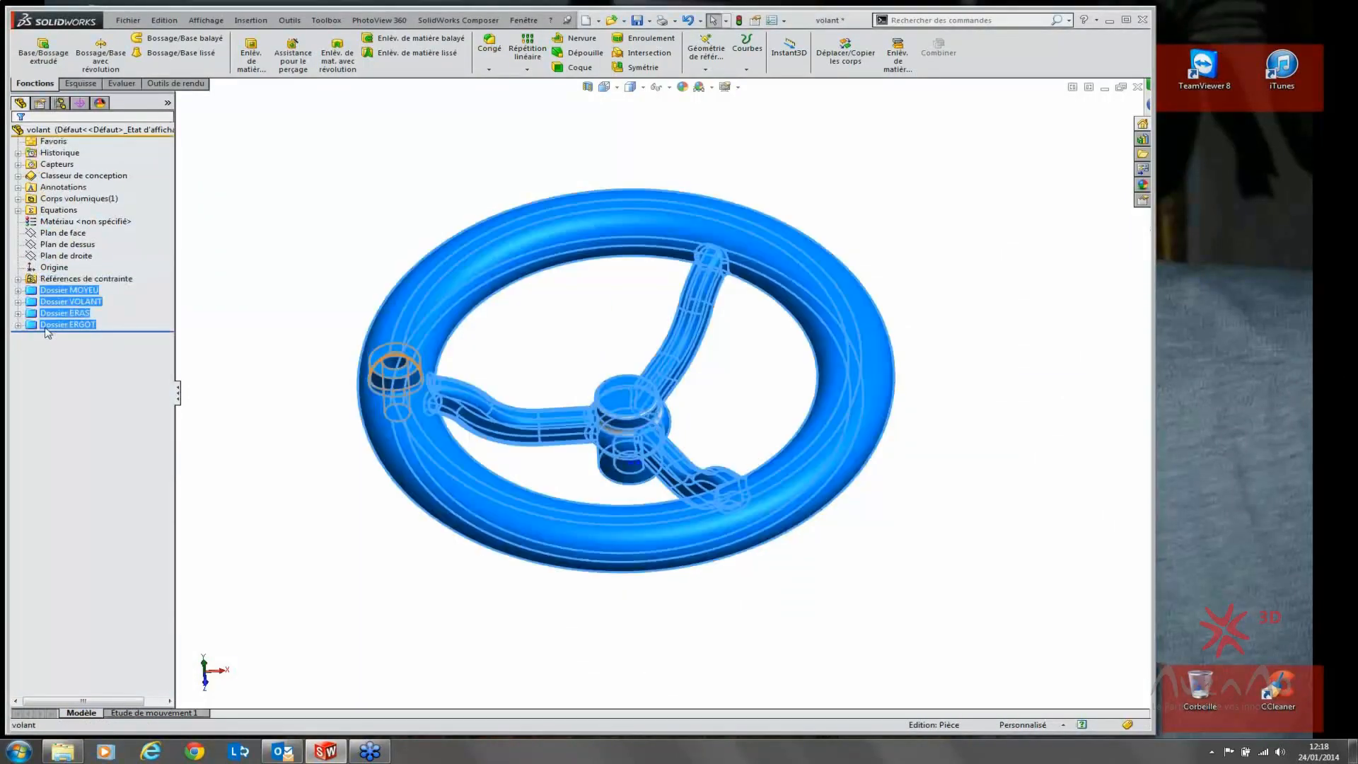
key("Delete")
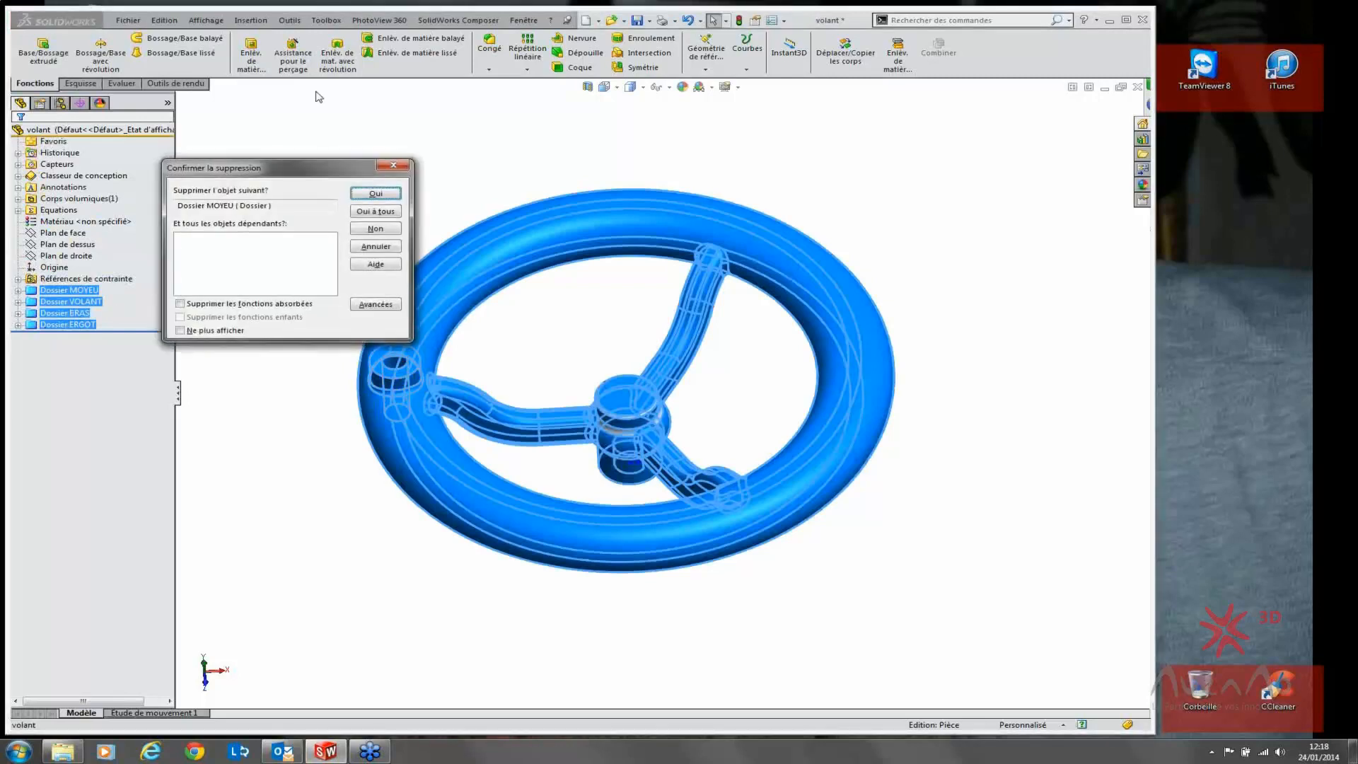
left_click(363, 210)
Step: Delete the remaining folder holding Congé1 MOYEU and Chanfrein1 MOYEU, keeping both features, and collapse Références de contrainte
left_click(56, 336)
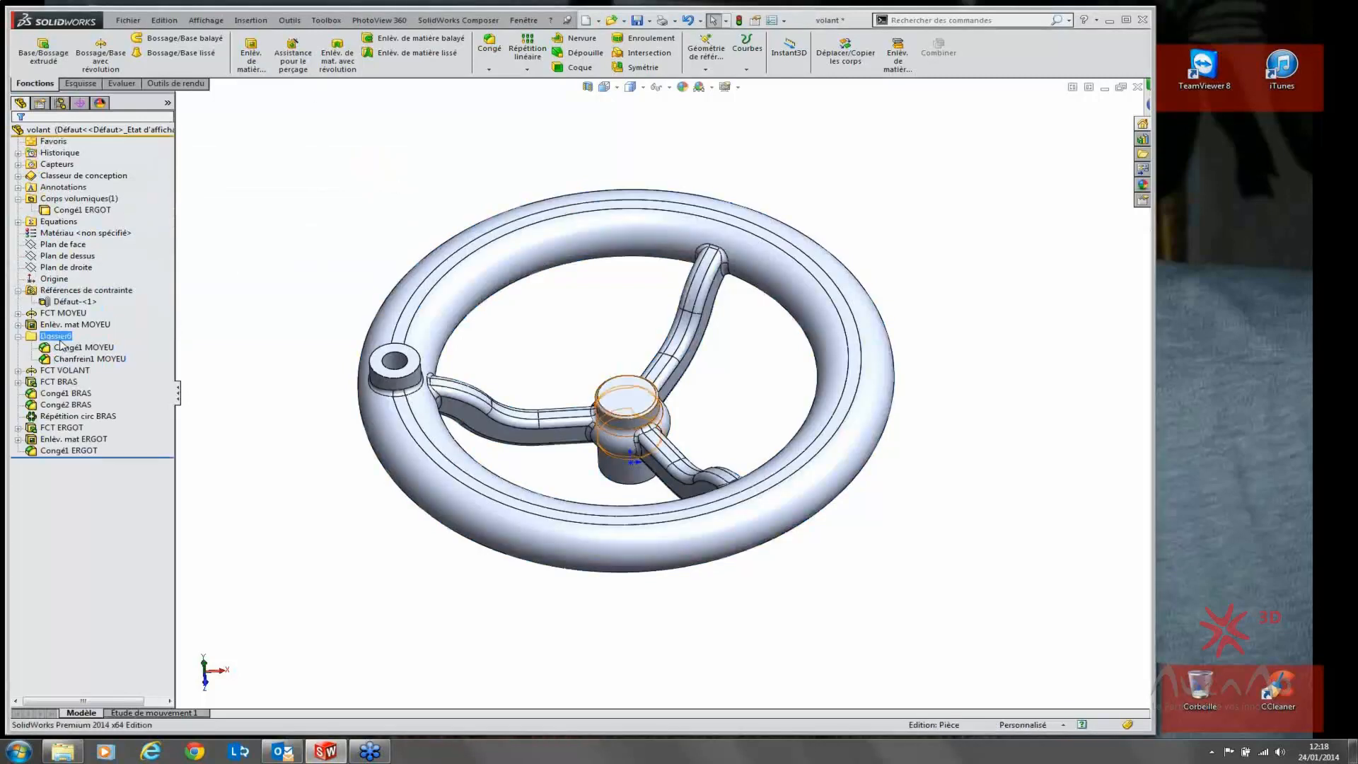
key("Delete")
key("Return")
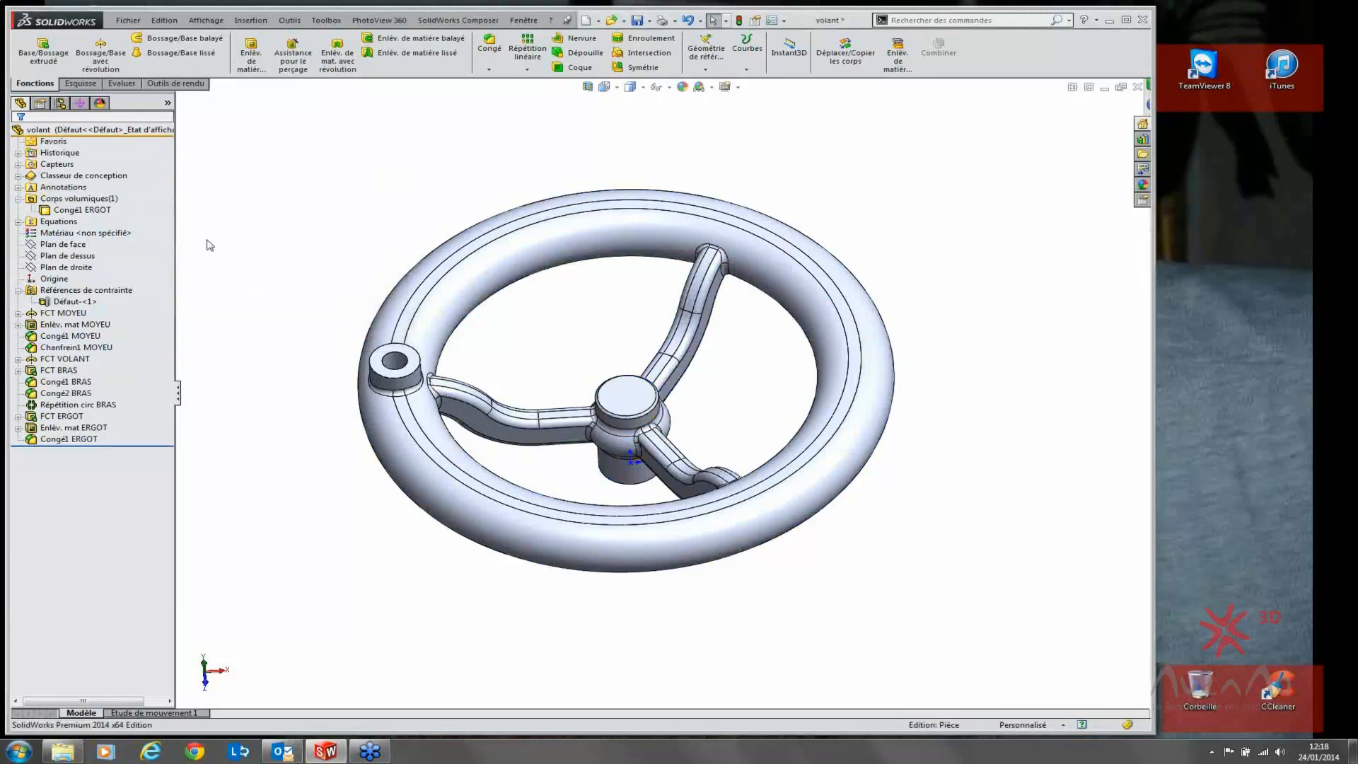
left_click(387, 205)
left_click(18, 290)
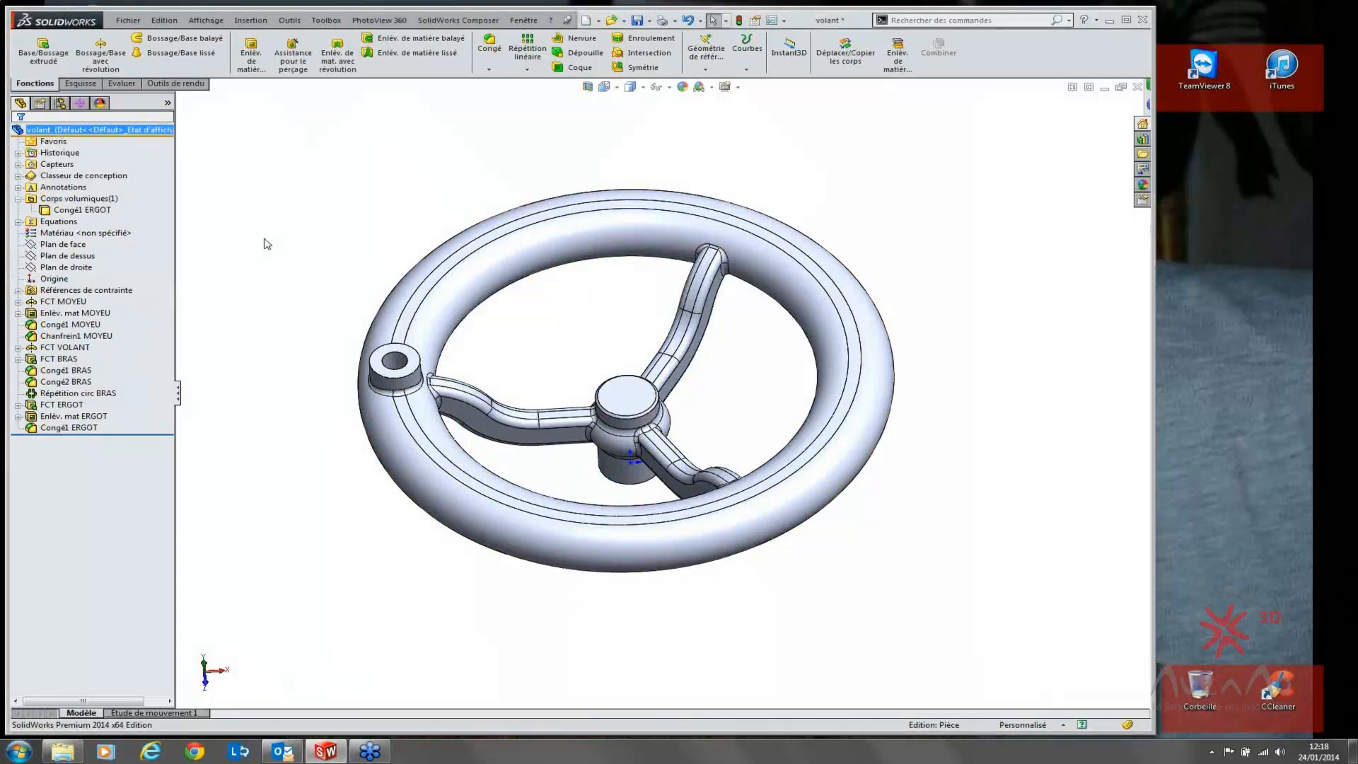
Step: Switch the feature tree to Affichage à plat de l'arbre and examine the sketches listed beside the hub features
right_click(108, 134)
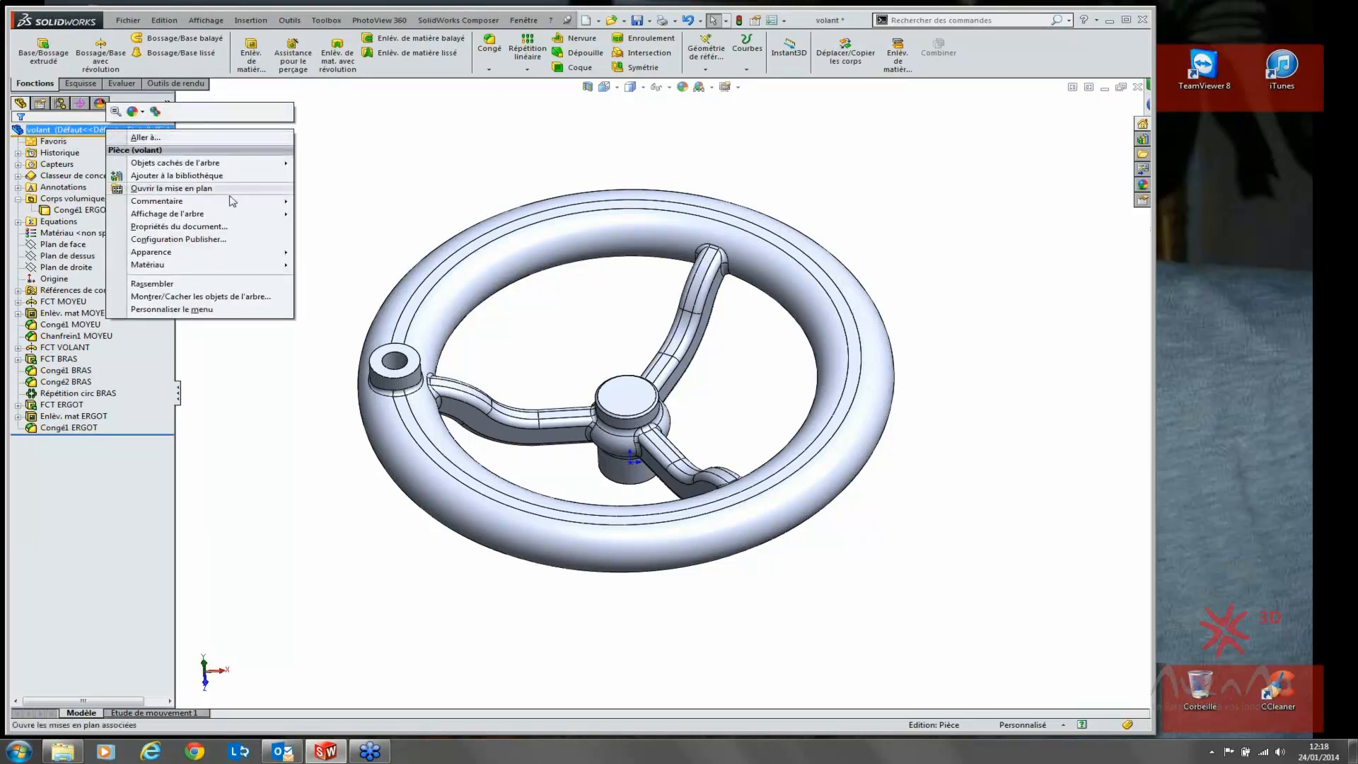
mouse_move(209, 216)
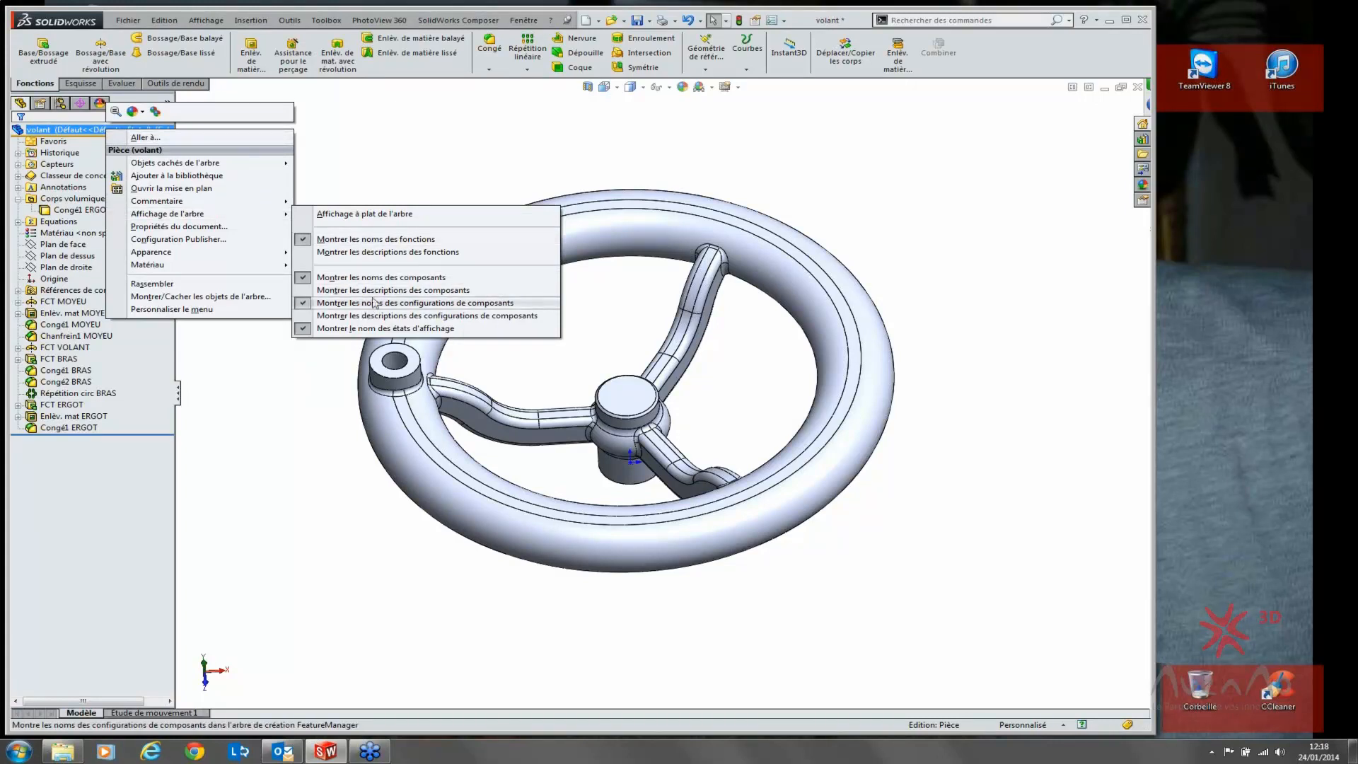
left_click(355, 215)
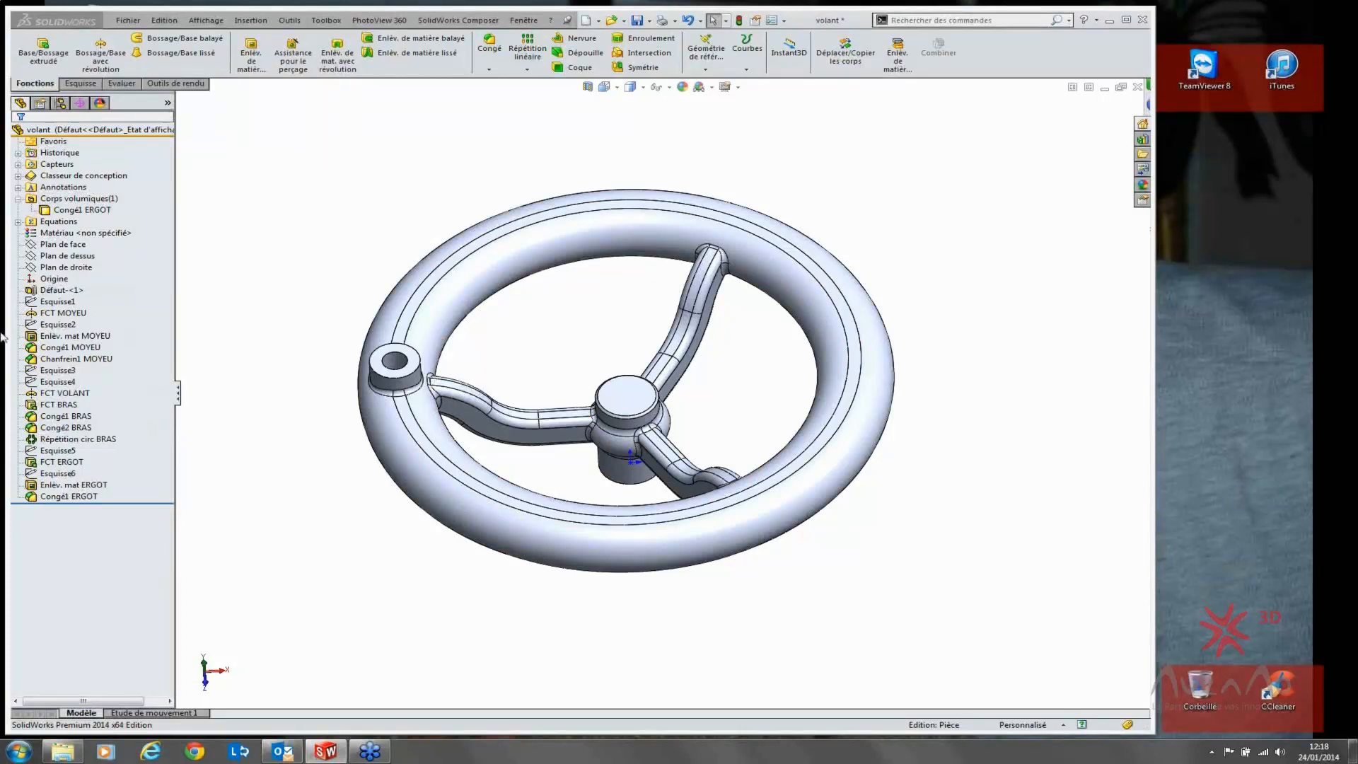
left_click(58, 302)
left_click(53, 325, "ctrl")
left_click(69, 347)
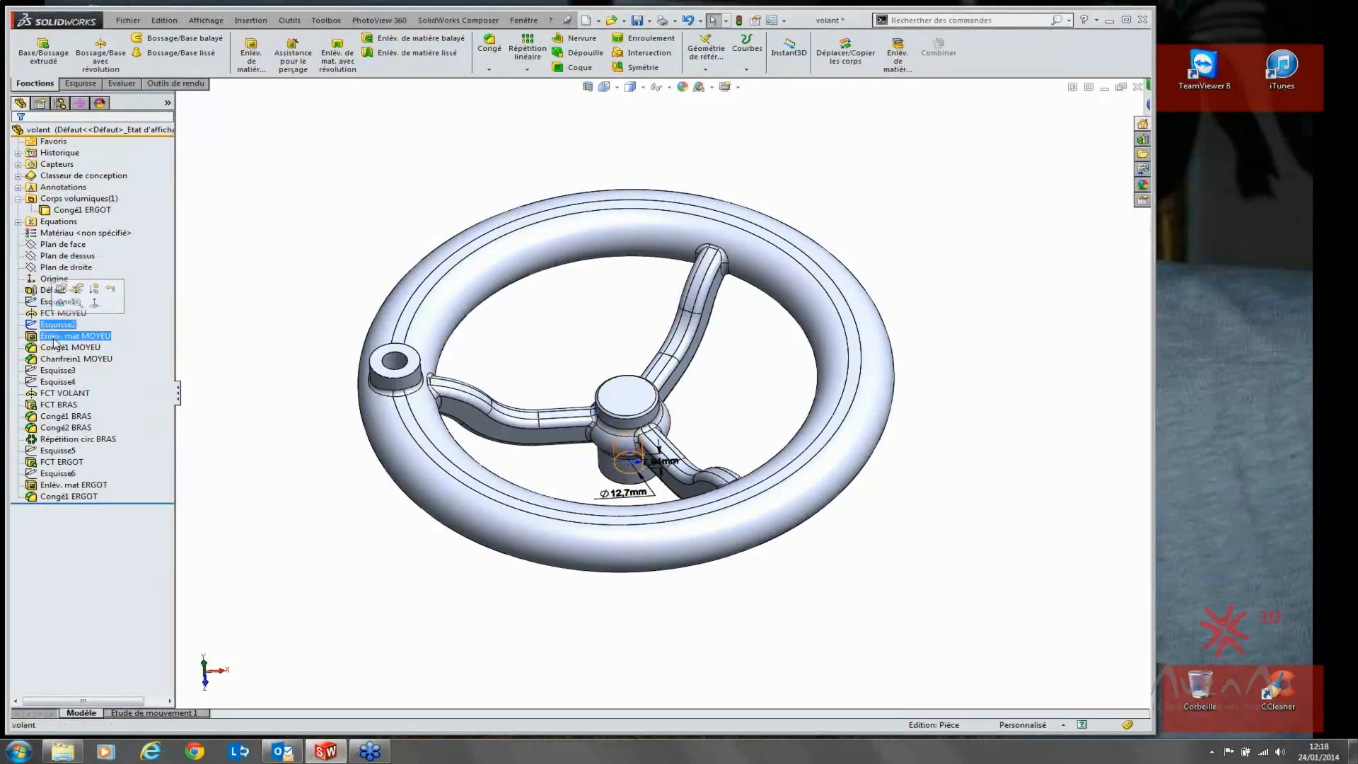
left_click(343, 337)
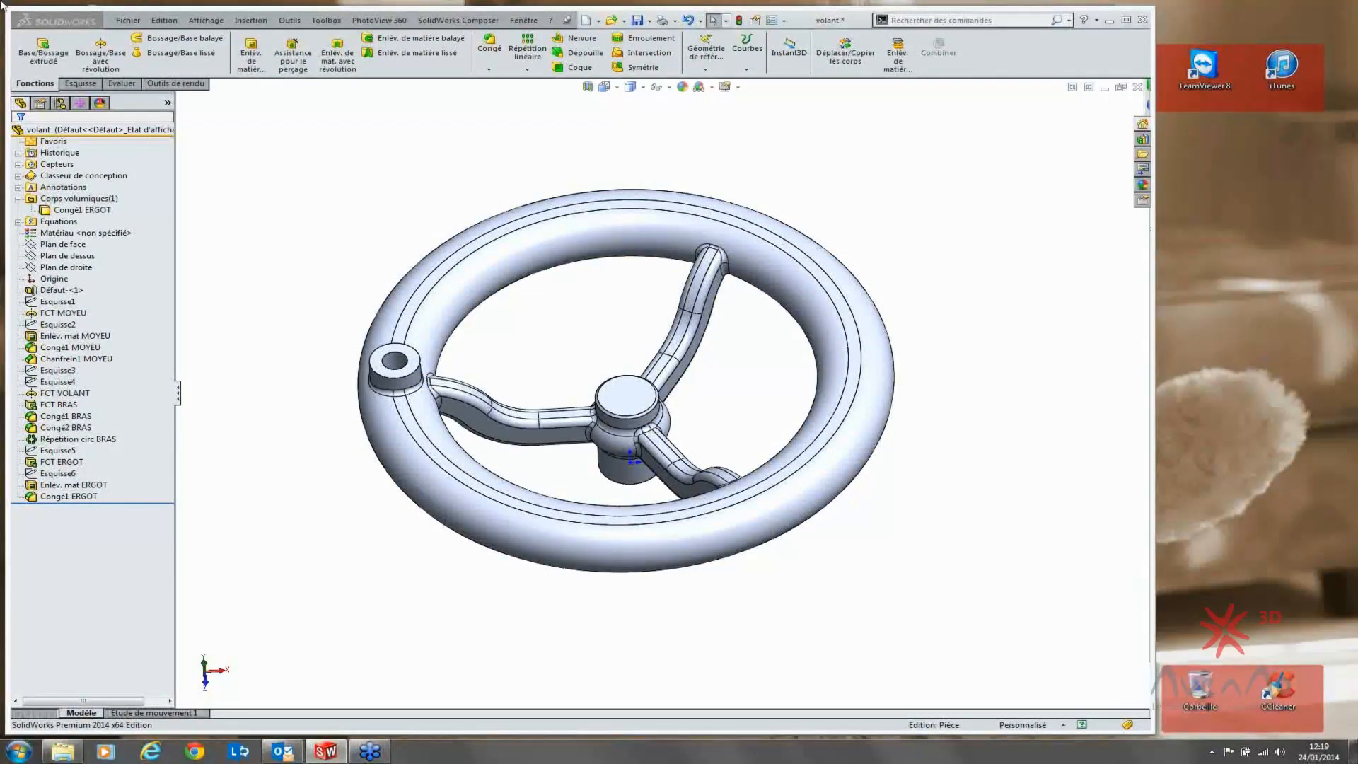
Step: Turn off Affichage à plat de l'arbre for the volant part
right_click(60, 130)
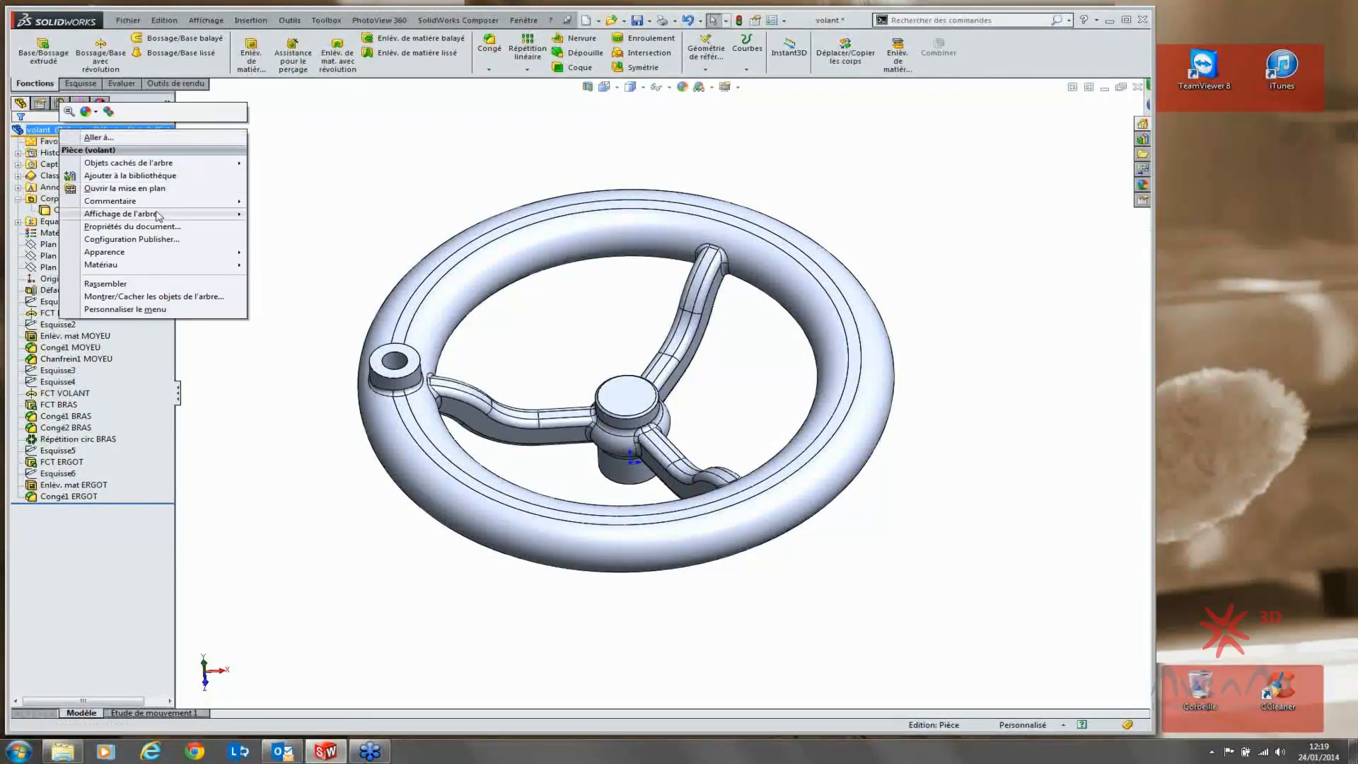
mouse_move(158, 215)
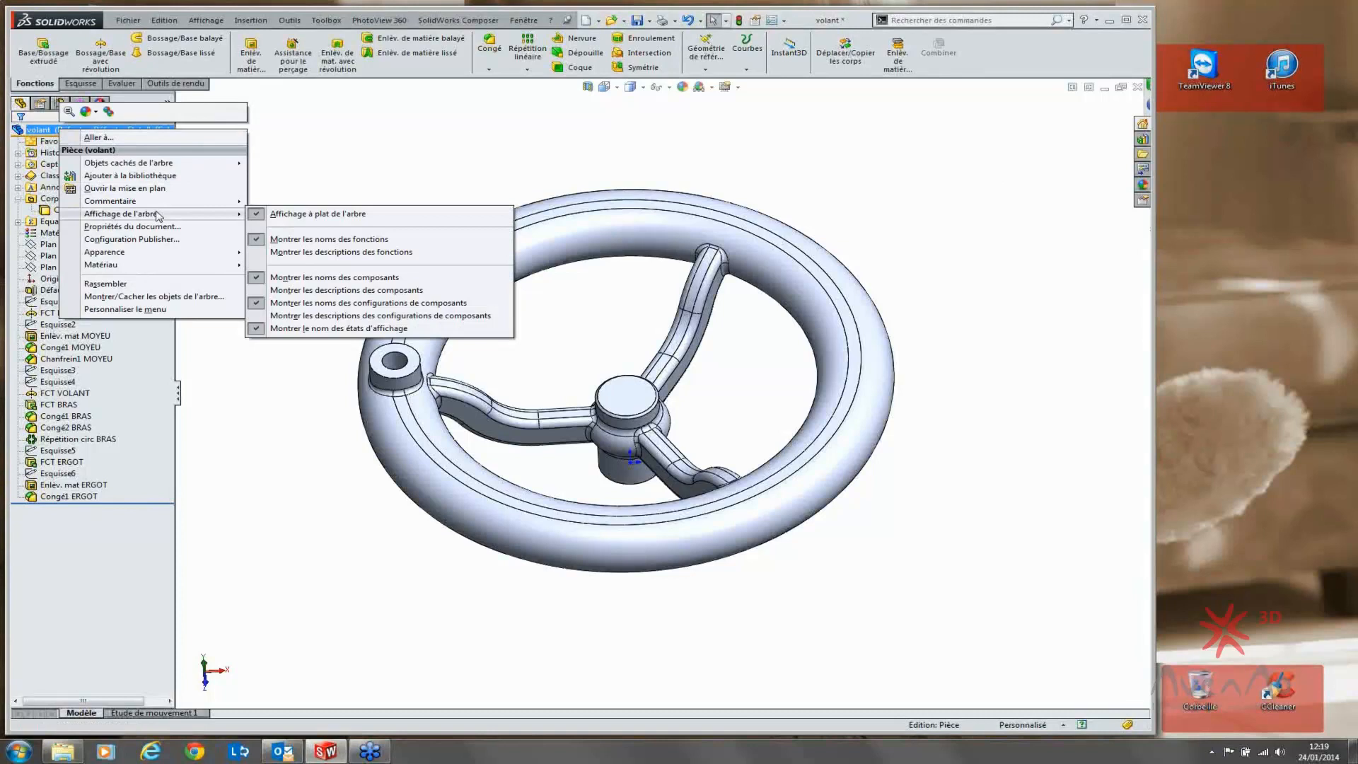
left_click(283, 216)
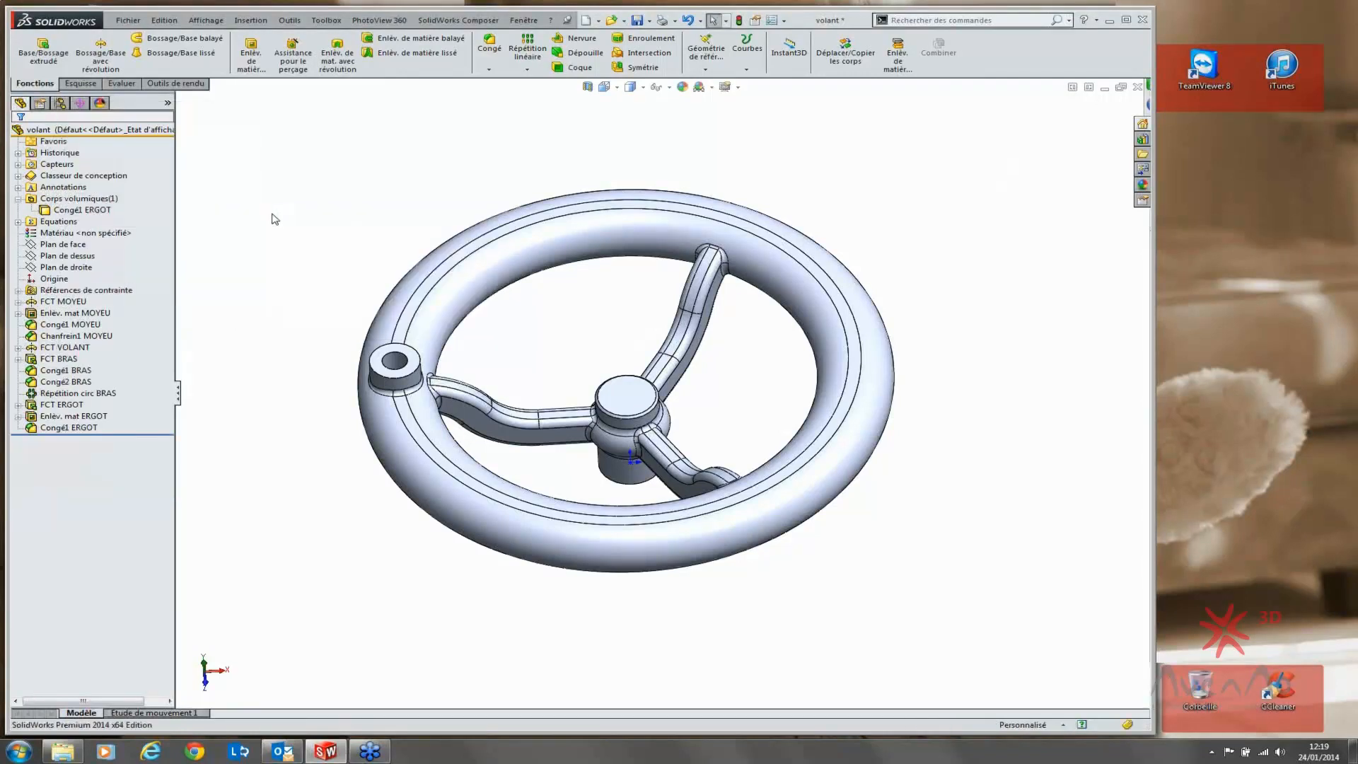
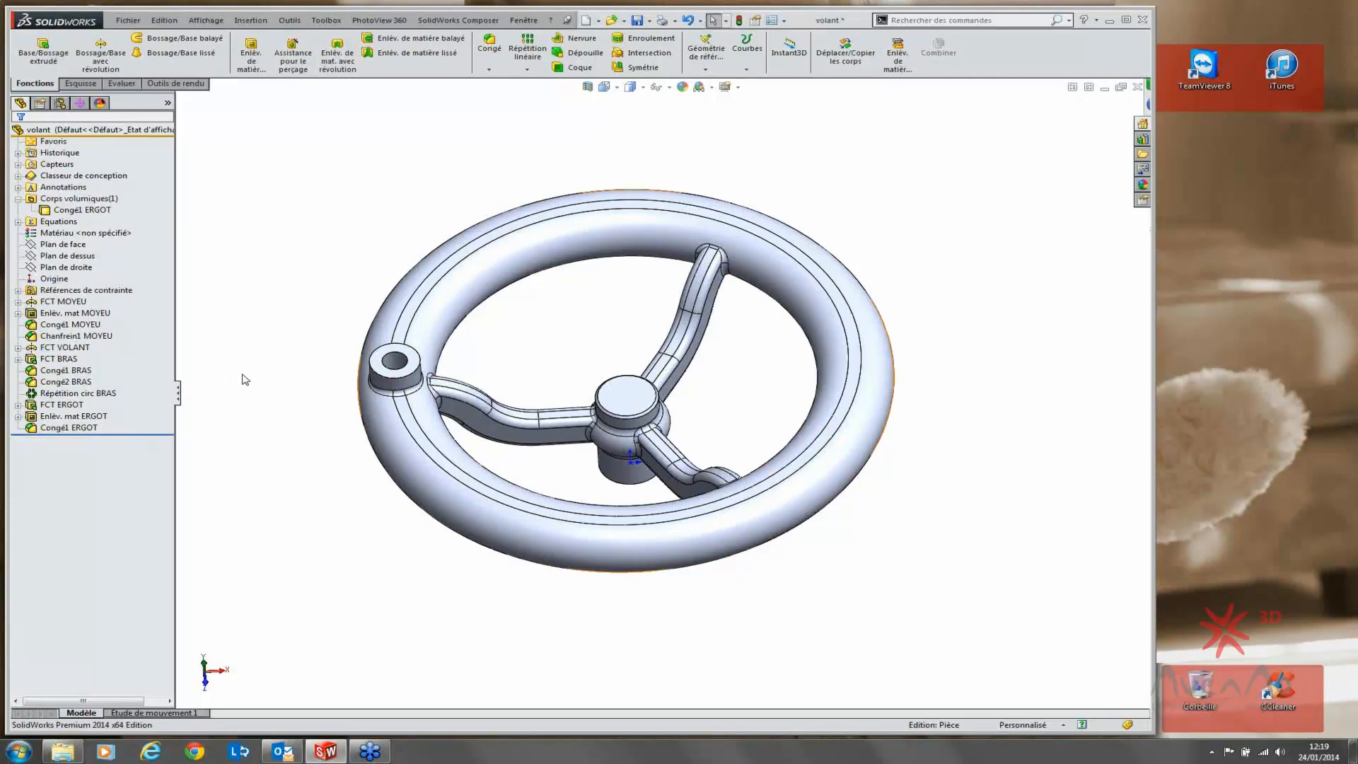
left_click(1353, 364)
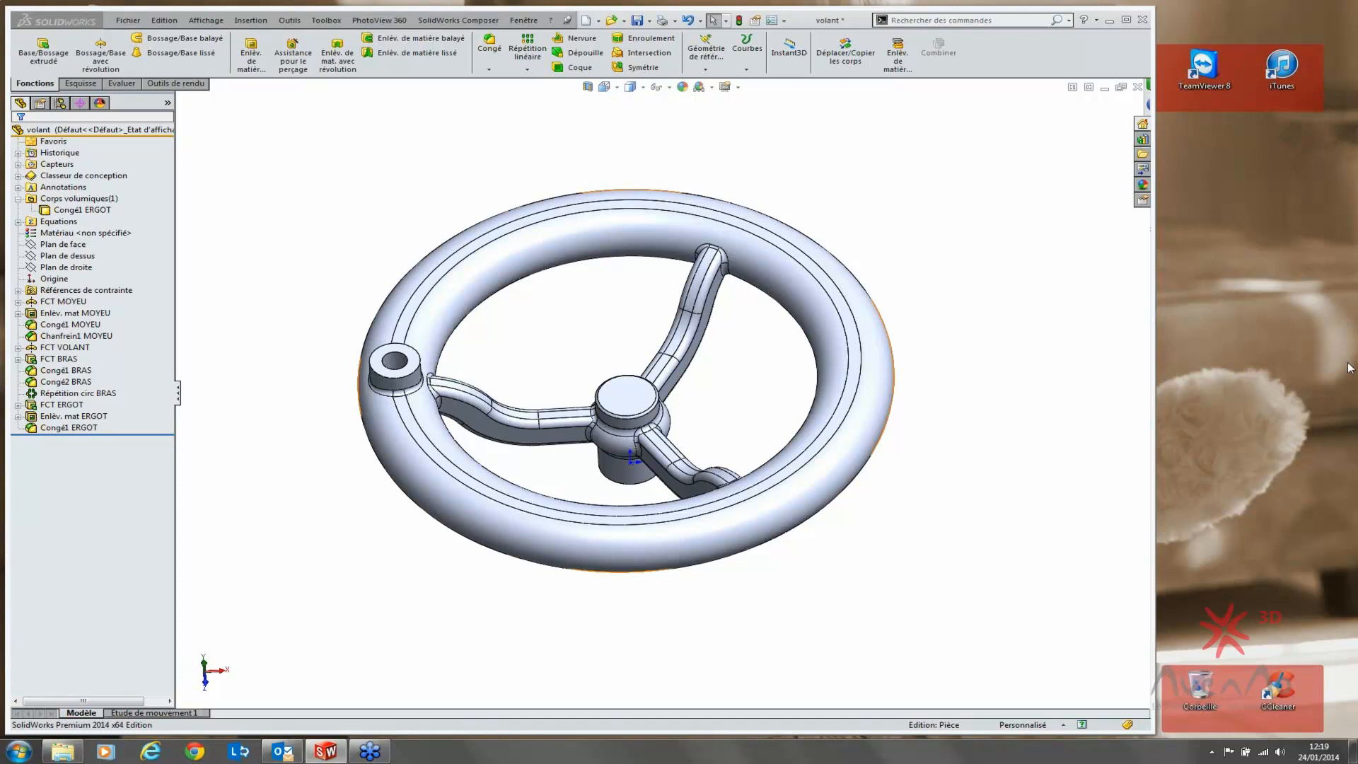
scroll(628, 406, "up", 3)
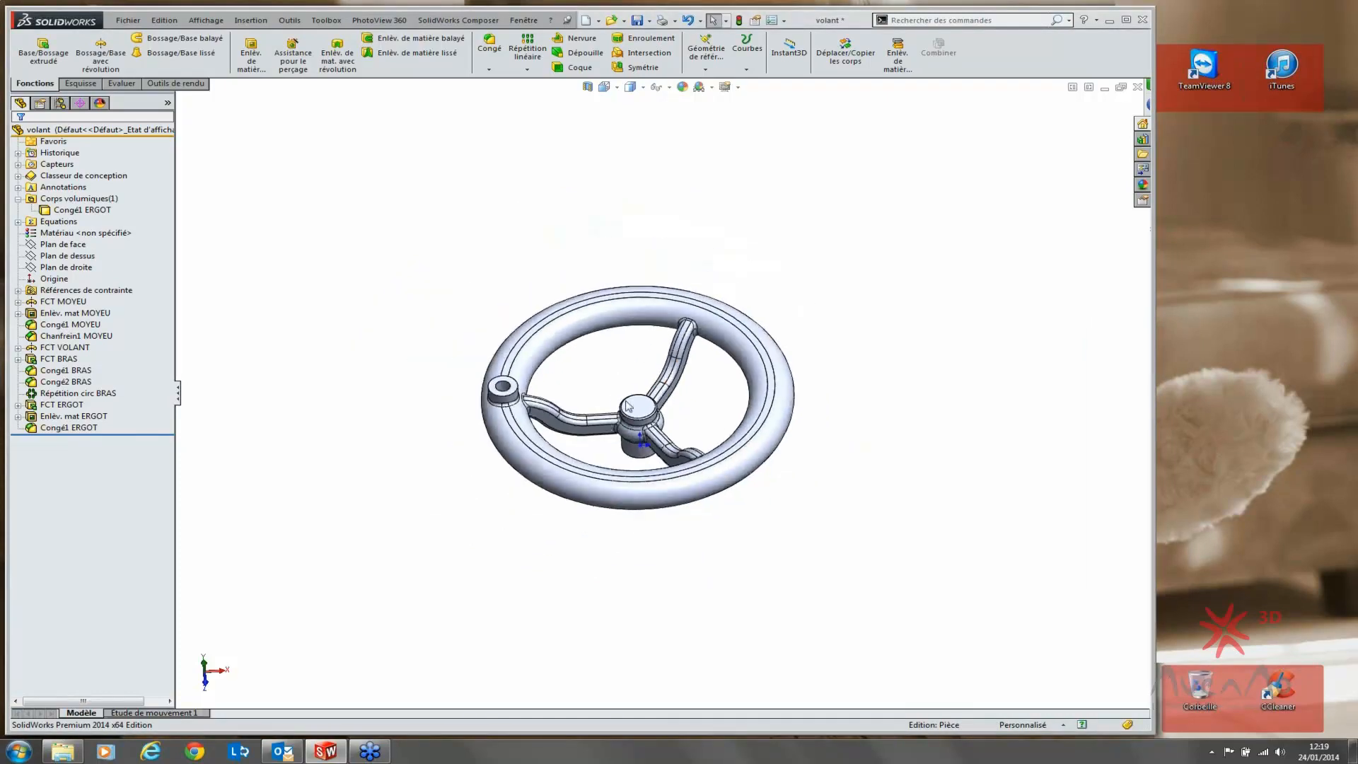
scroll(628, 406, "down", 2)
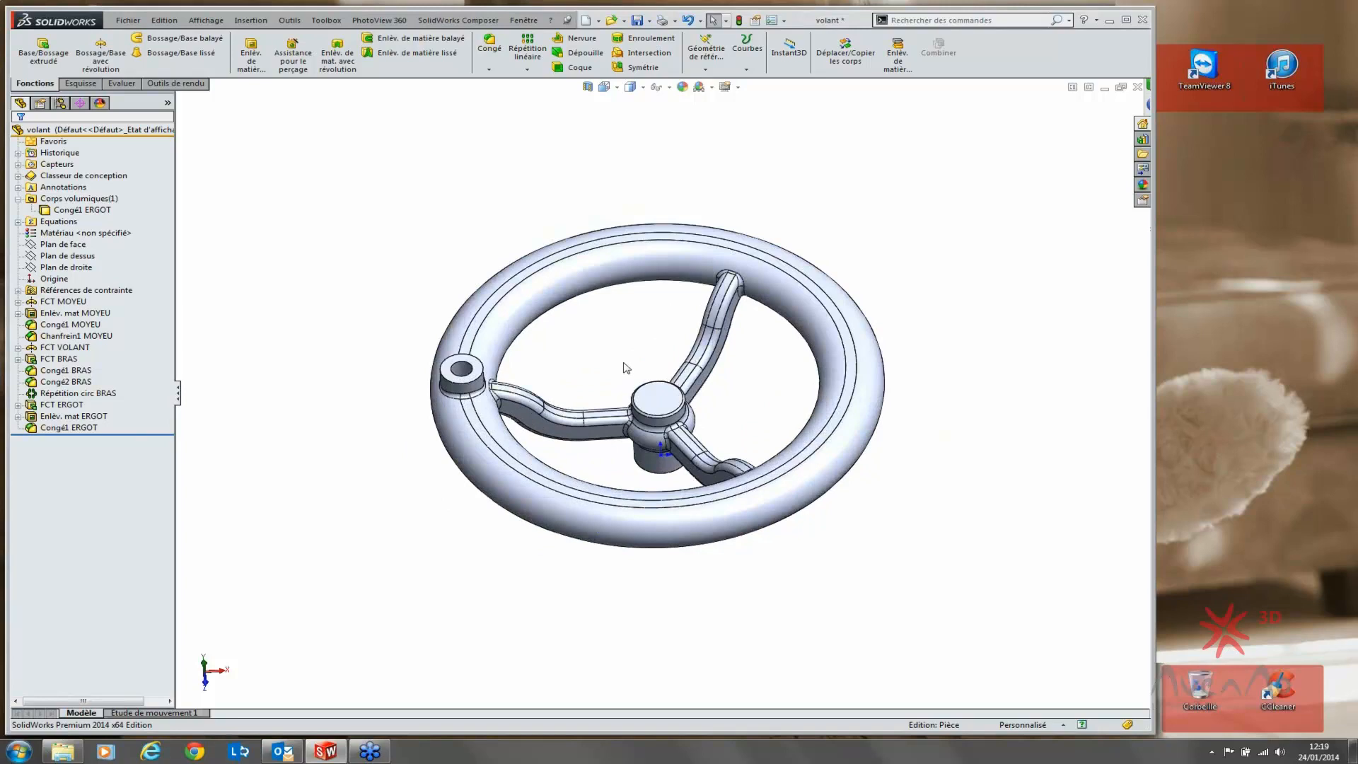
Step: Start deleting the FCT ERGOT feature and expand the deletion confirmation to its advanced options for absorbed and child features
left_click(65, 406)
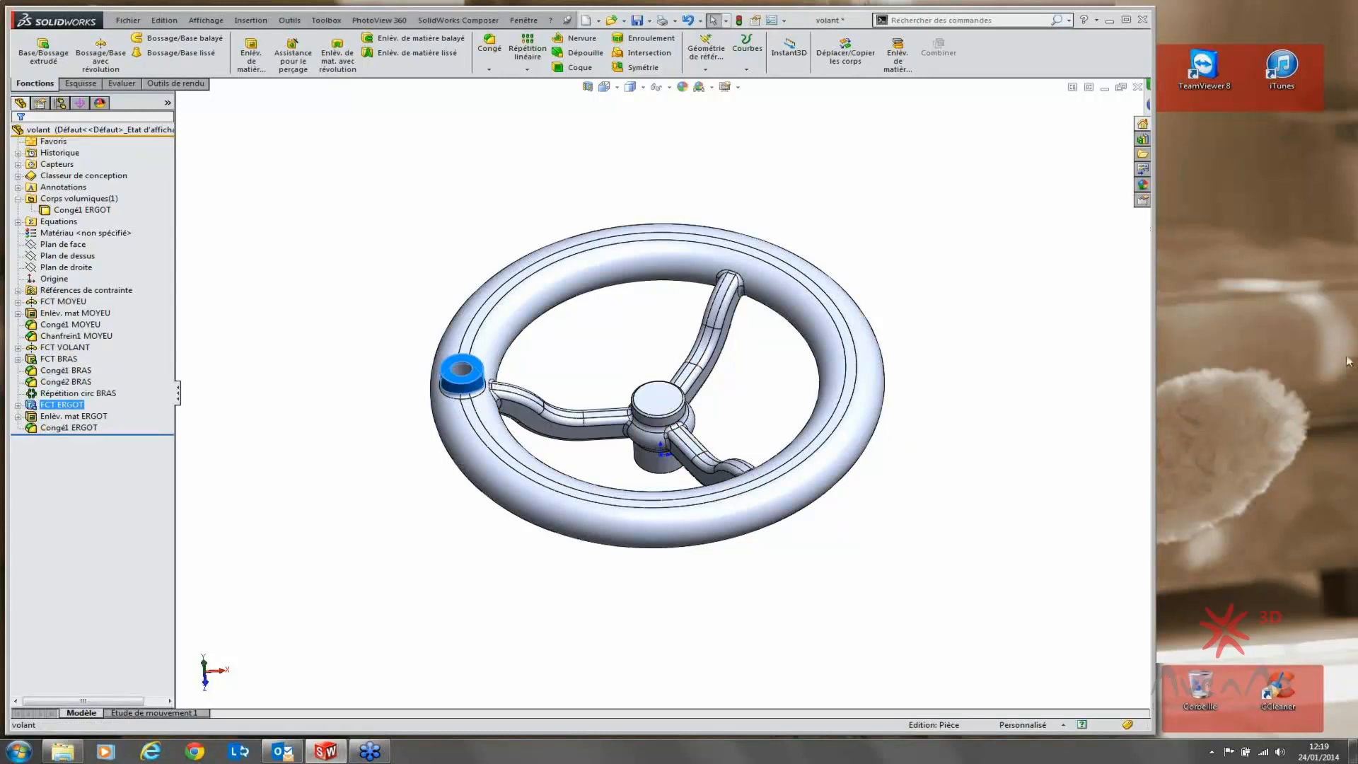
right_click(65, 410)
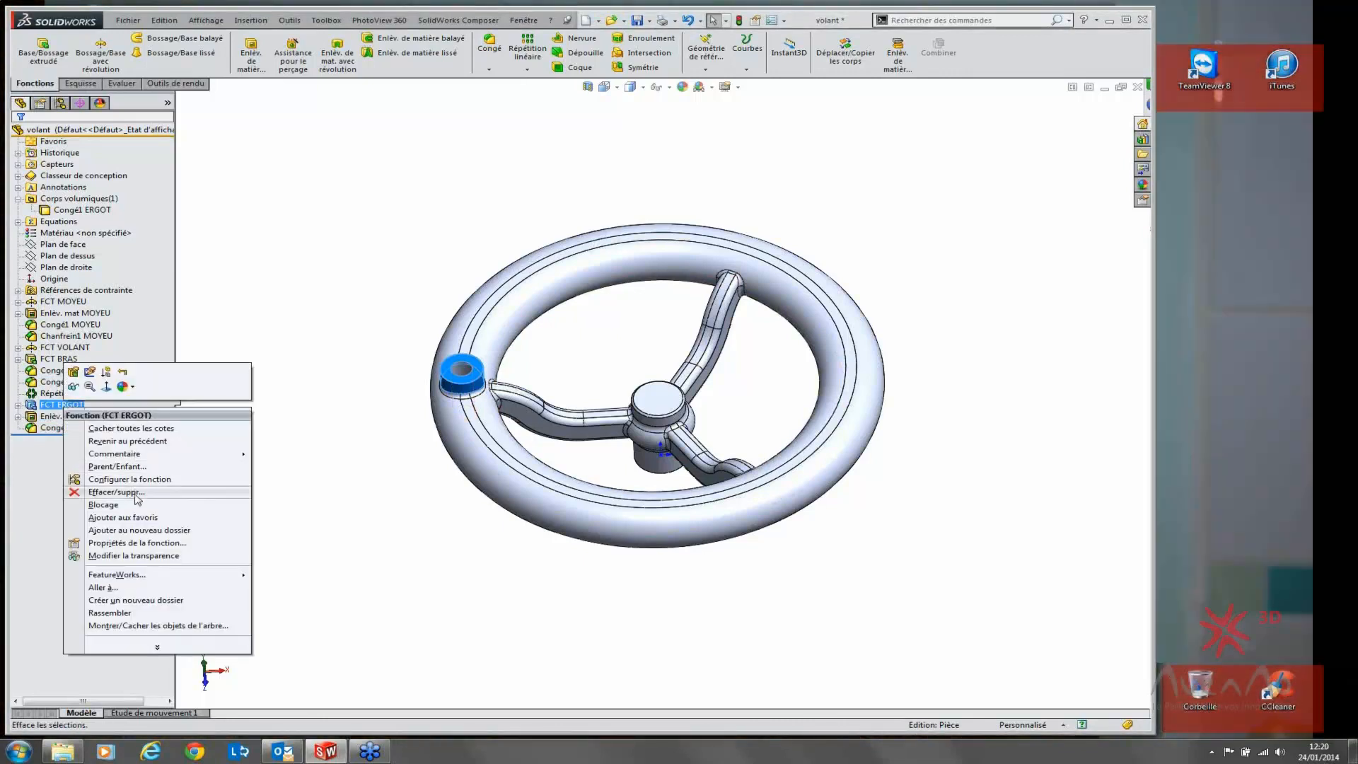
left_click(141, 493)
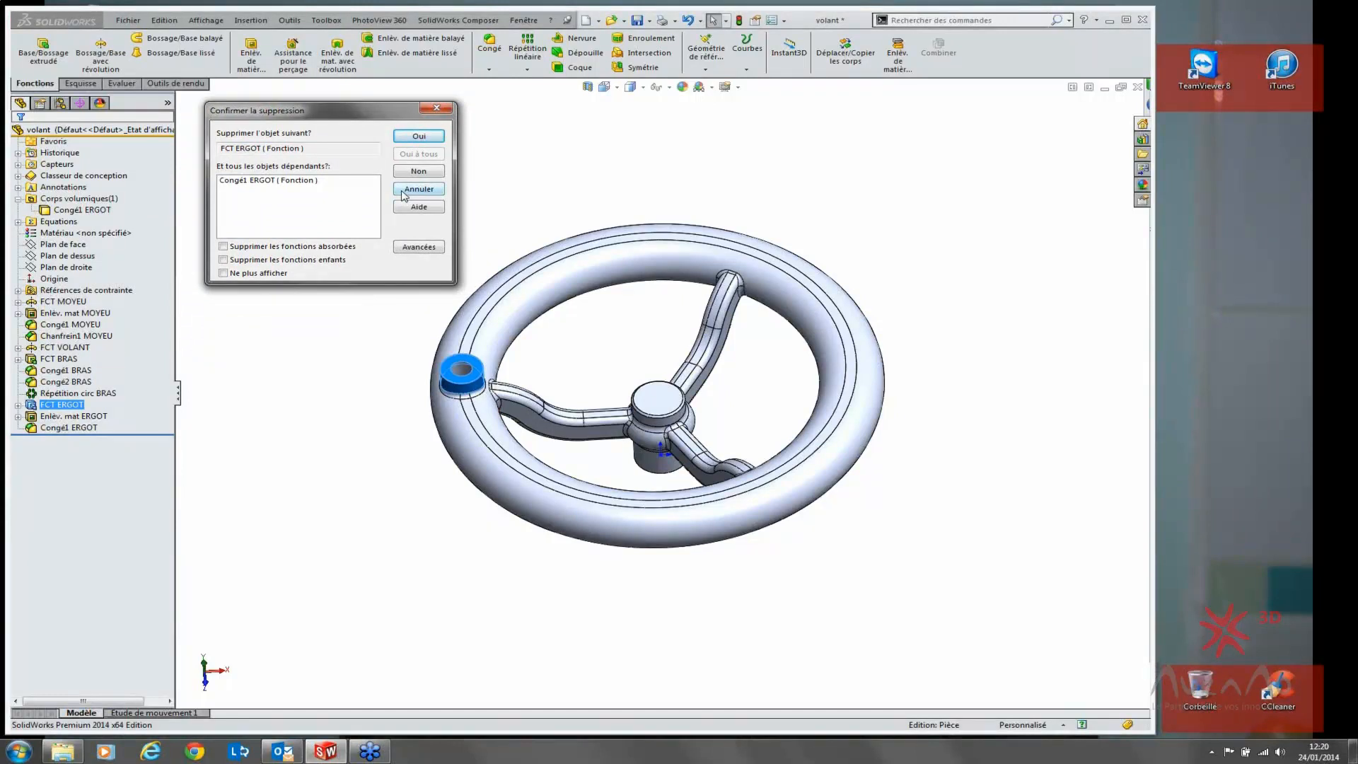
left_click(247, 250)
left_click(260, 249)
left_click(419, 246)
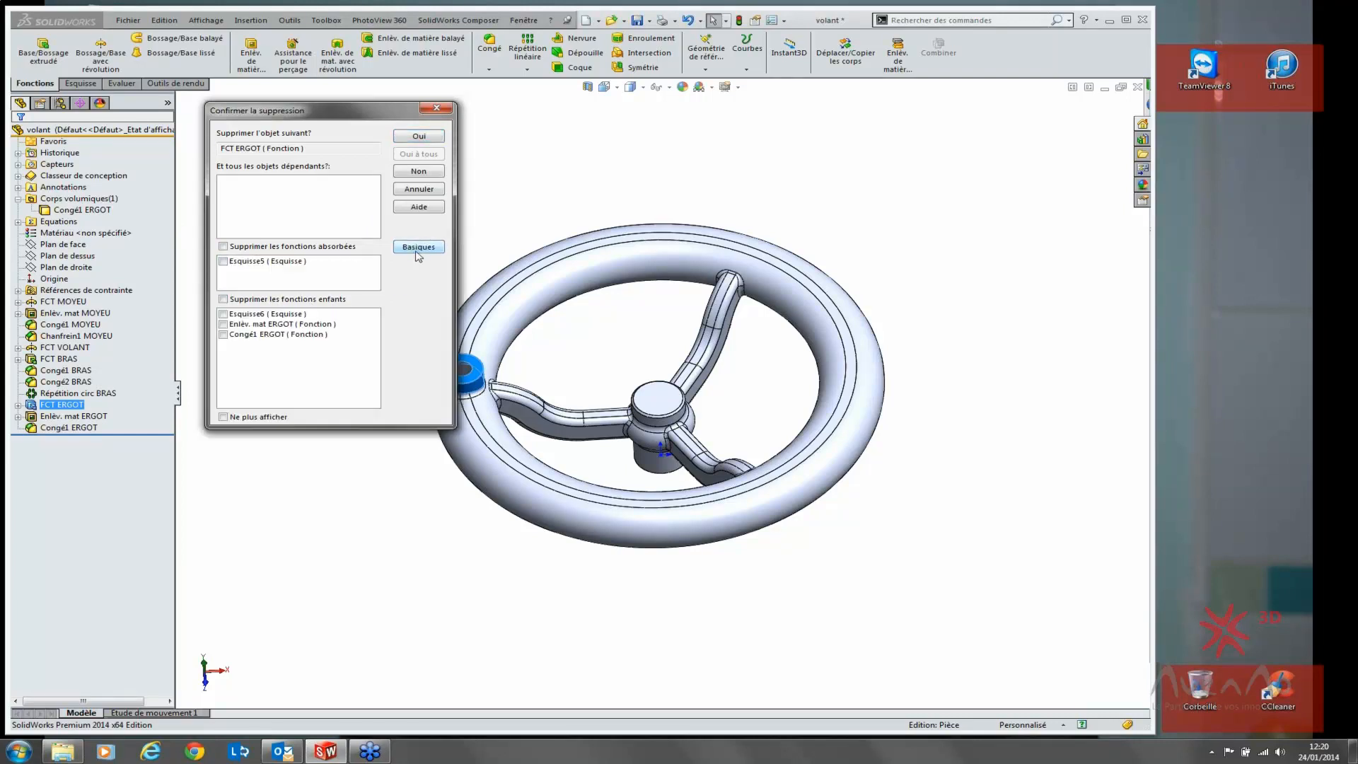
Step: Try marking Esquisse6, Enlèv. mat ERGOT and Congé1 ERGOT for deletion, clear them again and return to the advanced options
left_click(222, 314)
left_click(224, 334)
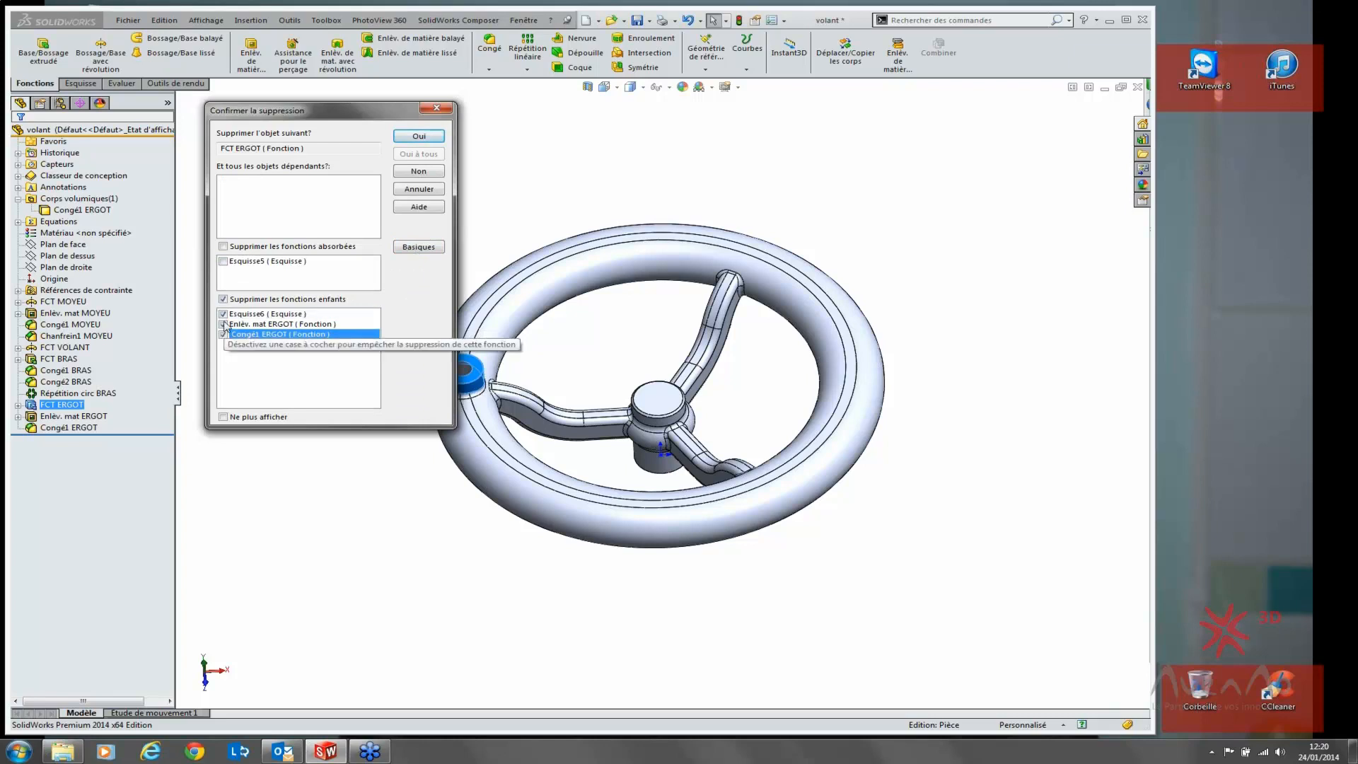
left_click(224, 325)
left_click(223, 335)
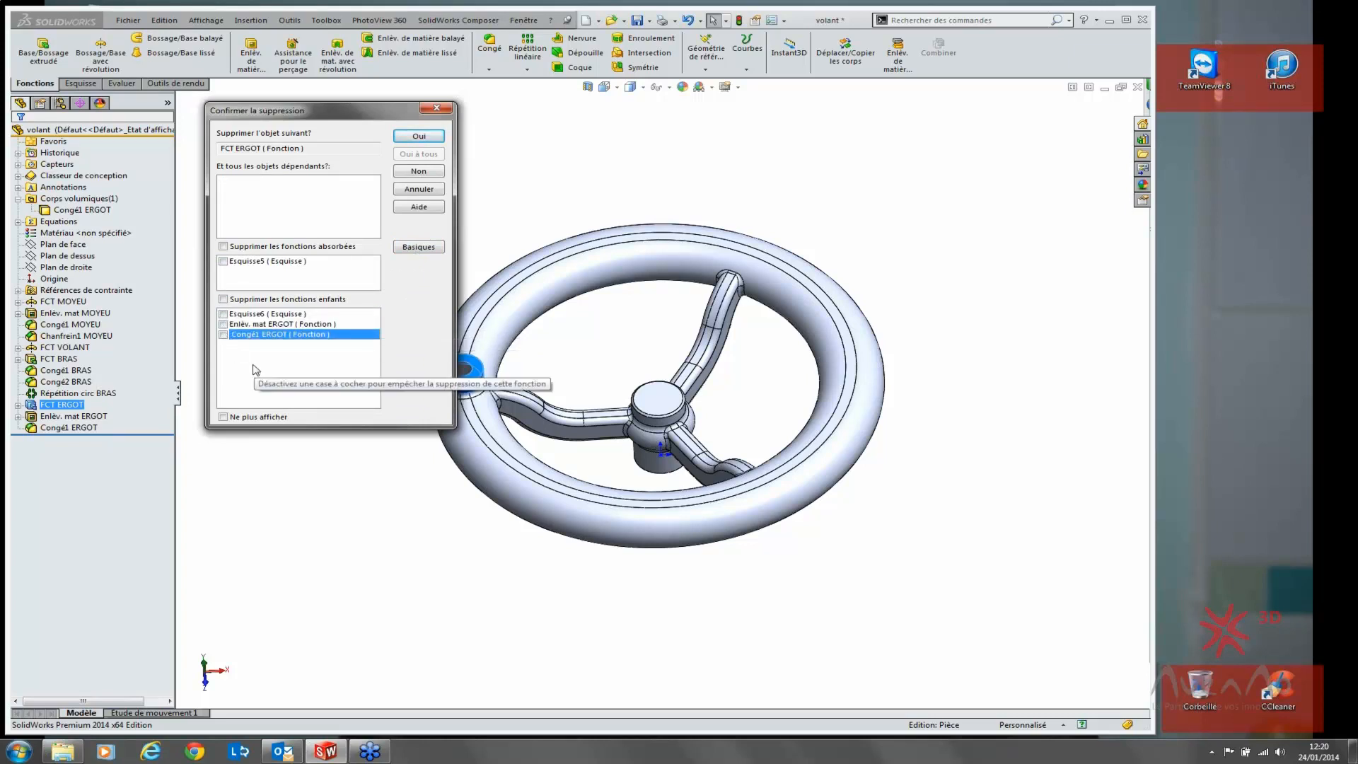
left_click(410, 249)
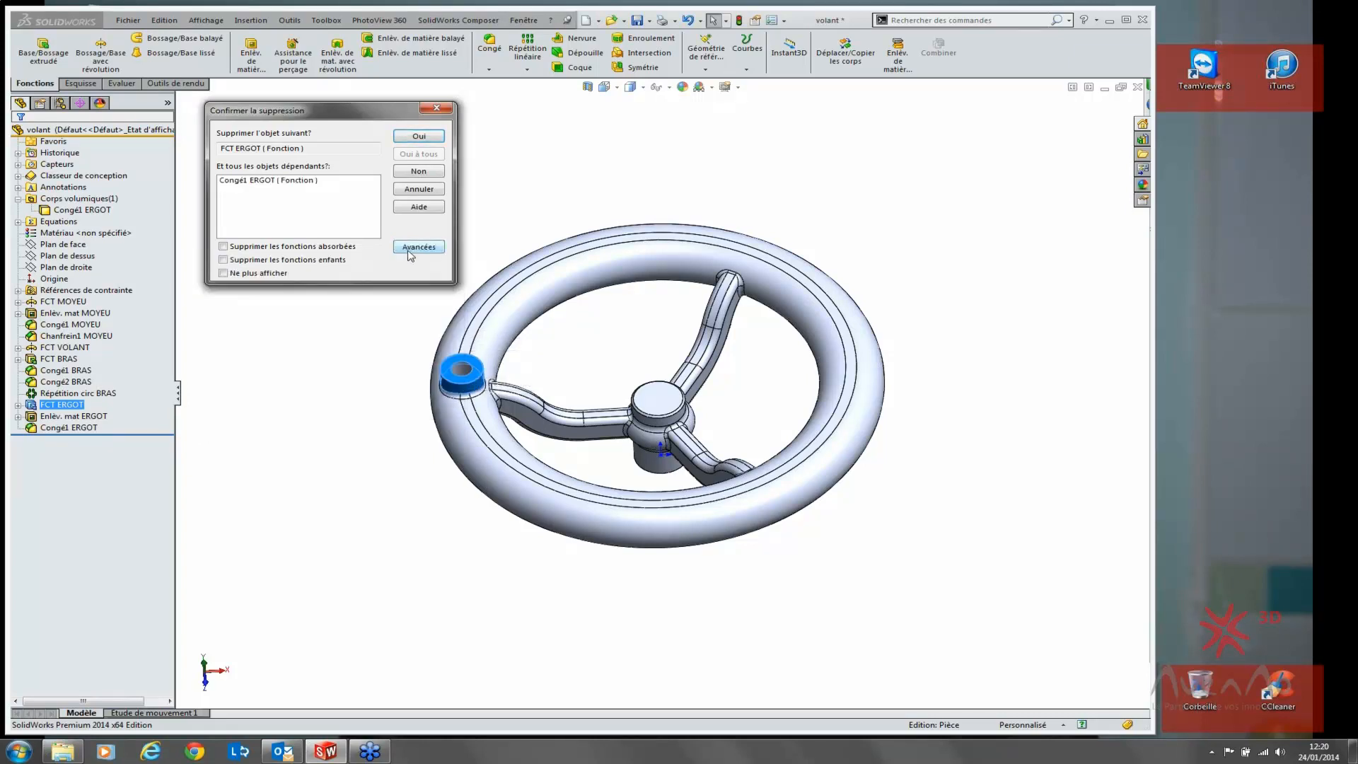
left_click(410, 249)
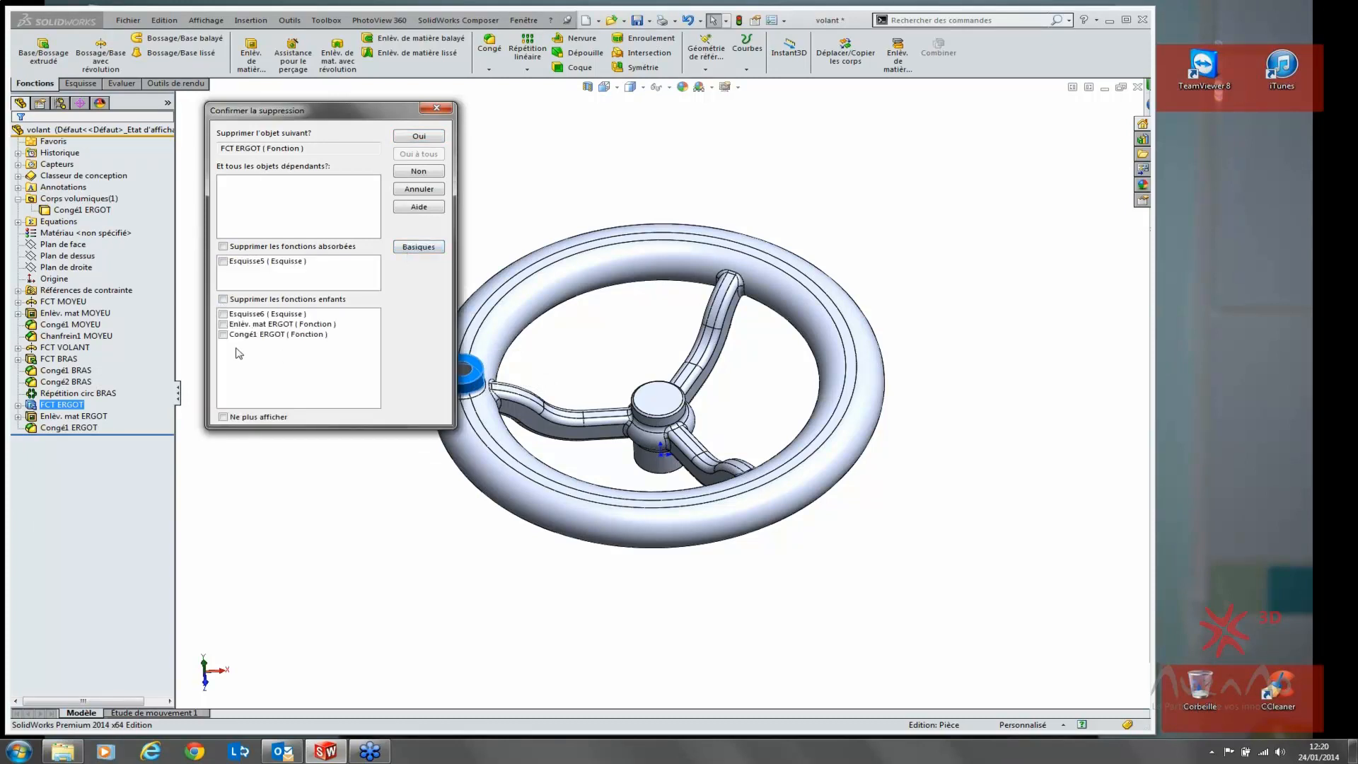
Step: Delete FCT ERGOT while keeping its absorbed sketch and child features, ignoring the rebuild error and closing the error list
left_click(425, 136)
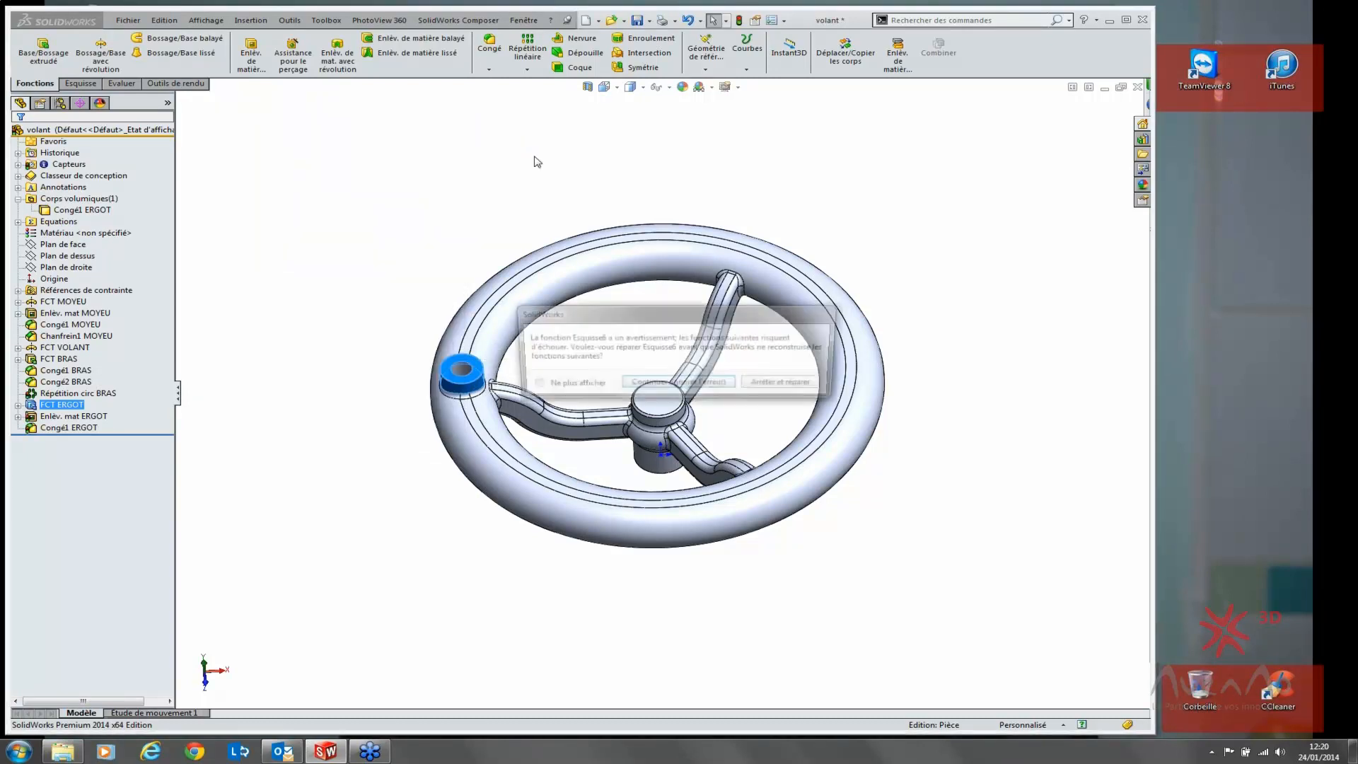
left_click(712, 384)
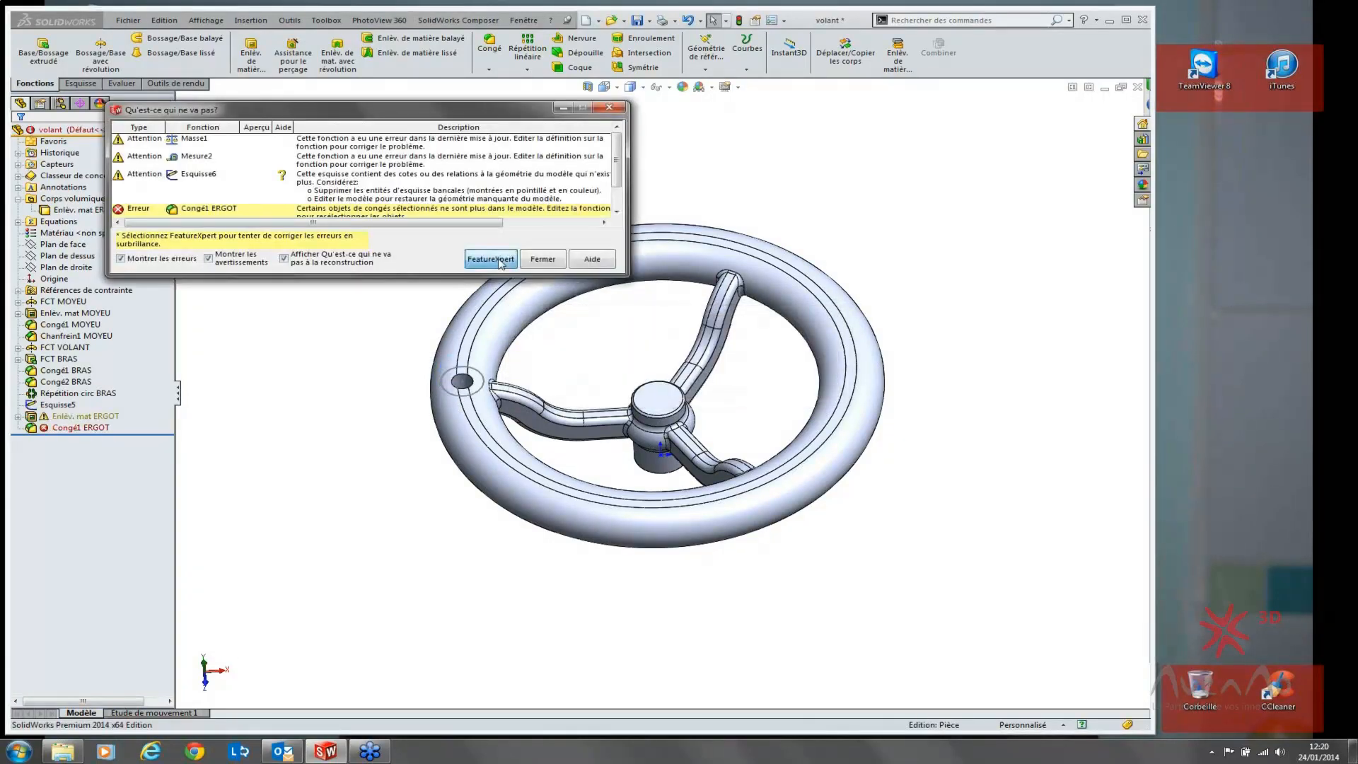
left_click(541, 258)
left_click(75, 417)
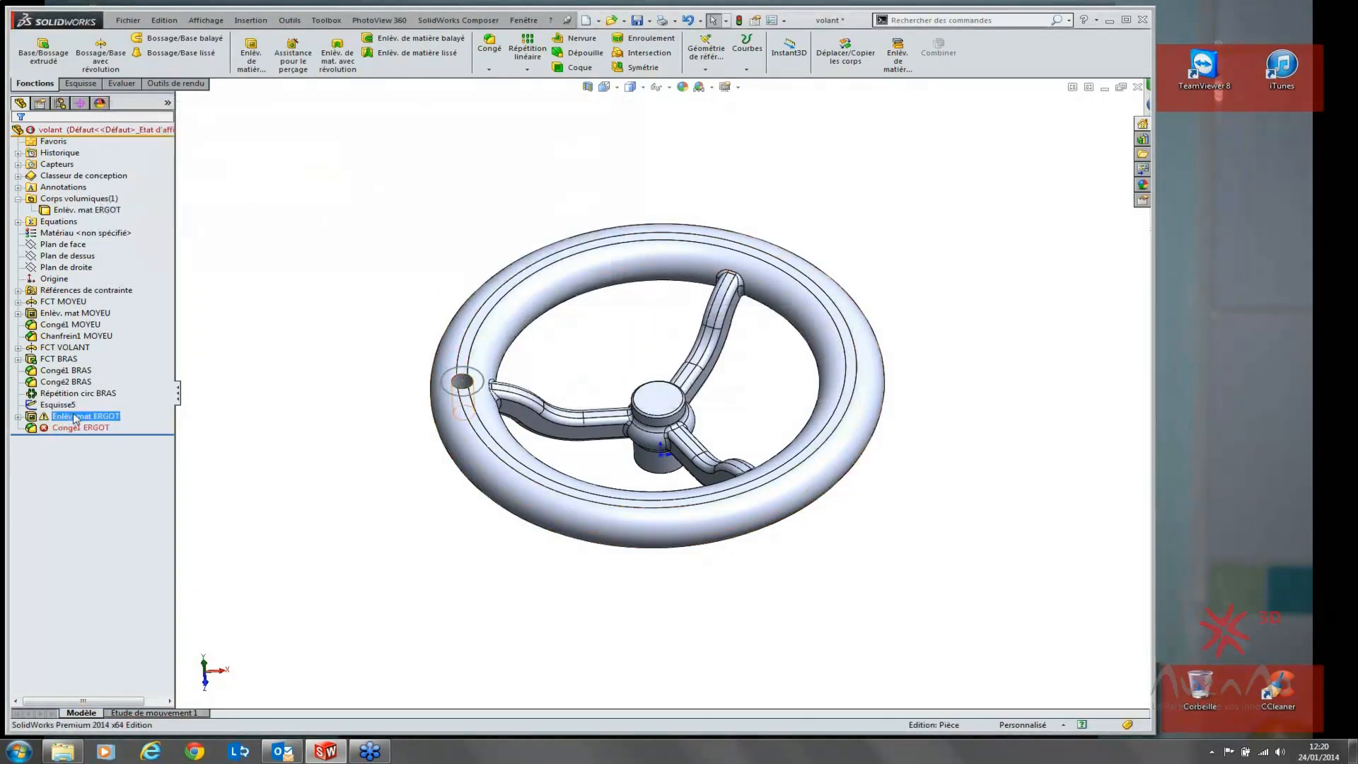
left_click(937, 455)
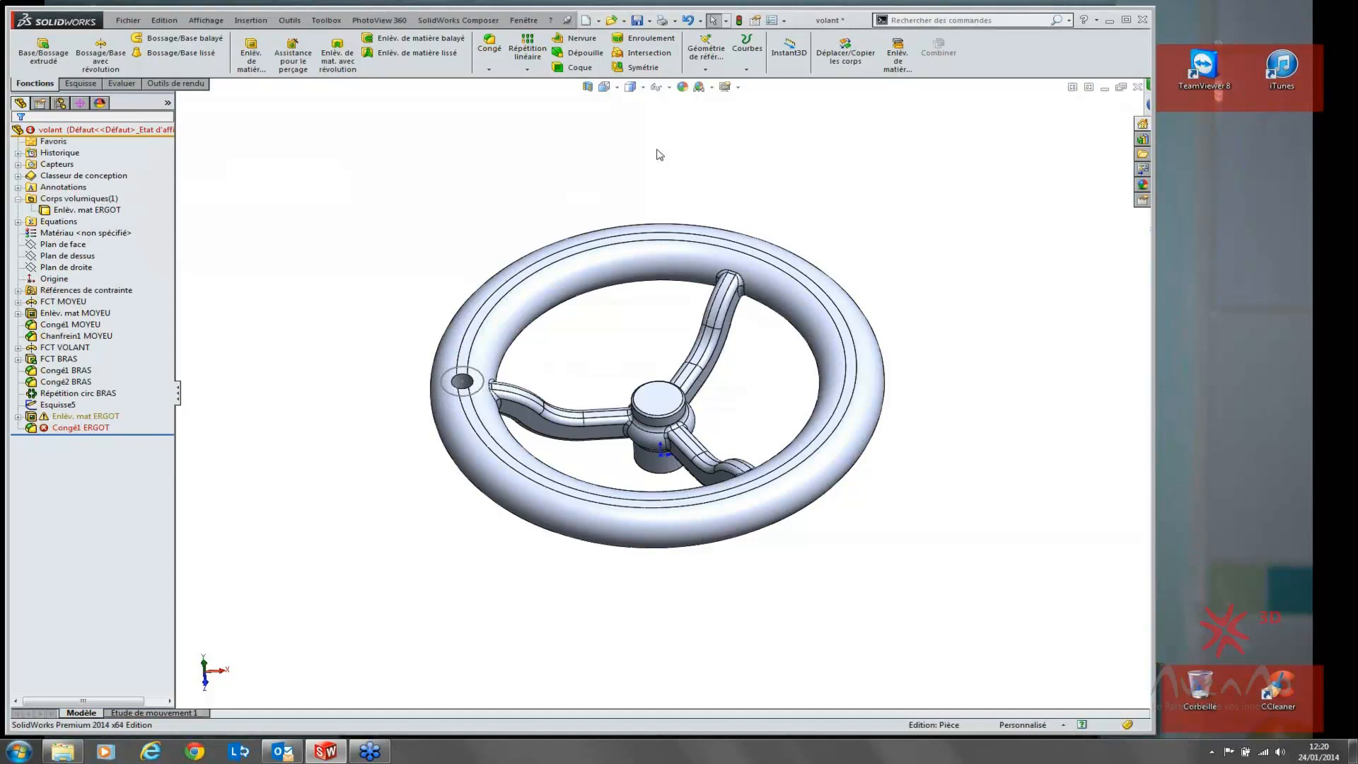
Step: Try to extrude Esquisse5 as a 10 mm boss with Direction 2 set to Jusqu'à la prochaine surface
left_click(58, 405)
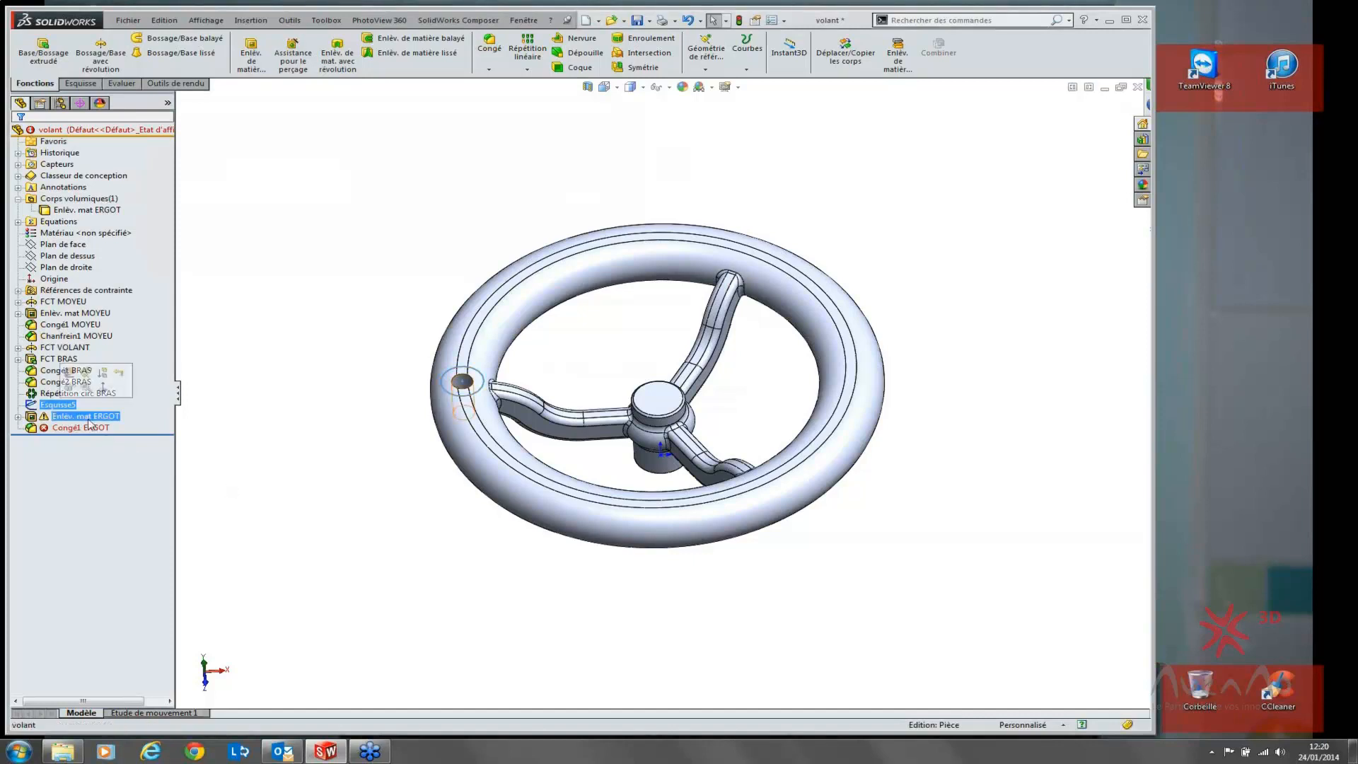
left_click(43, 49)
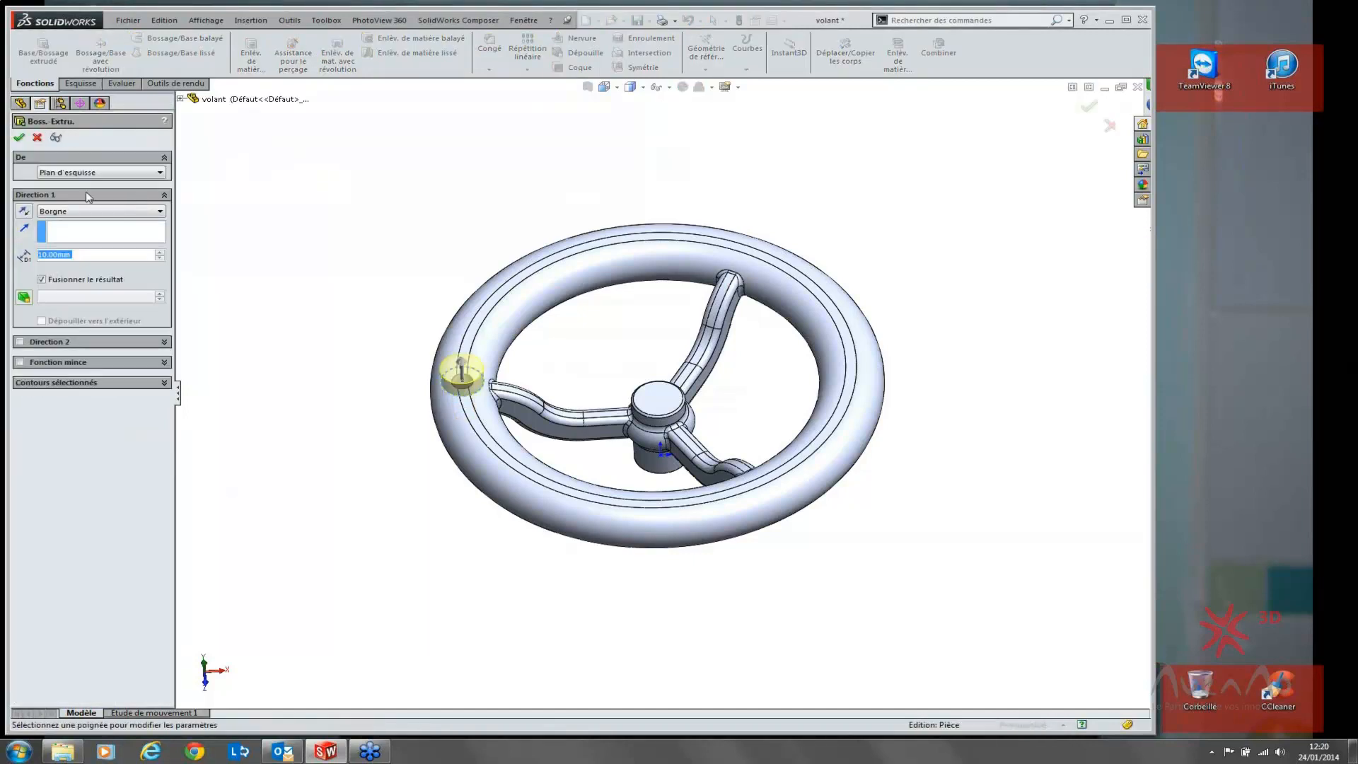
left_click(20, 342)
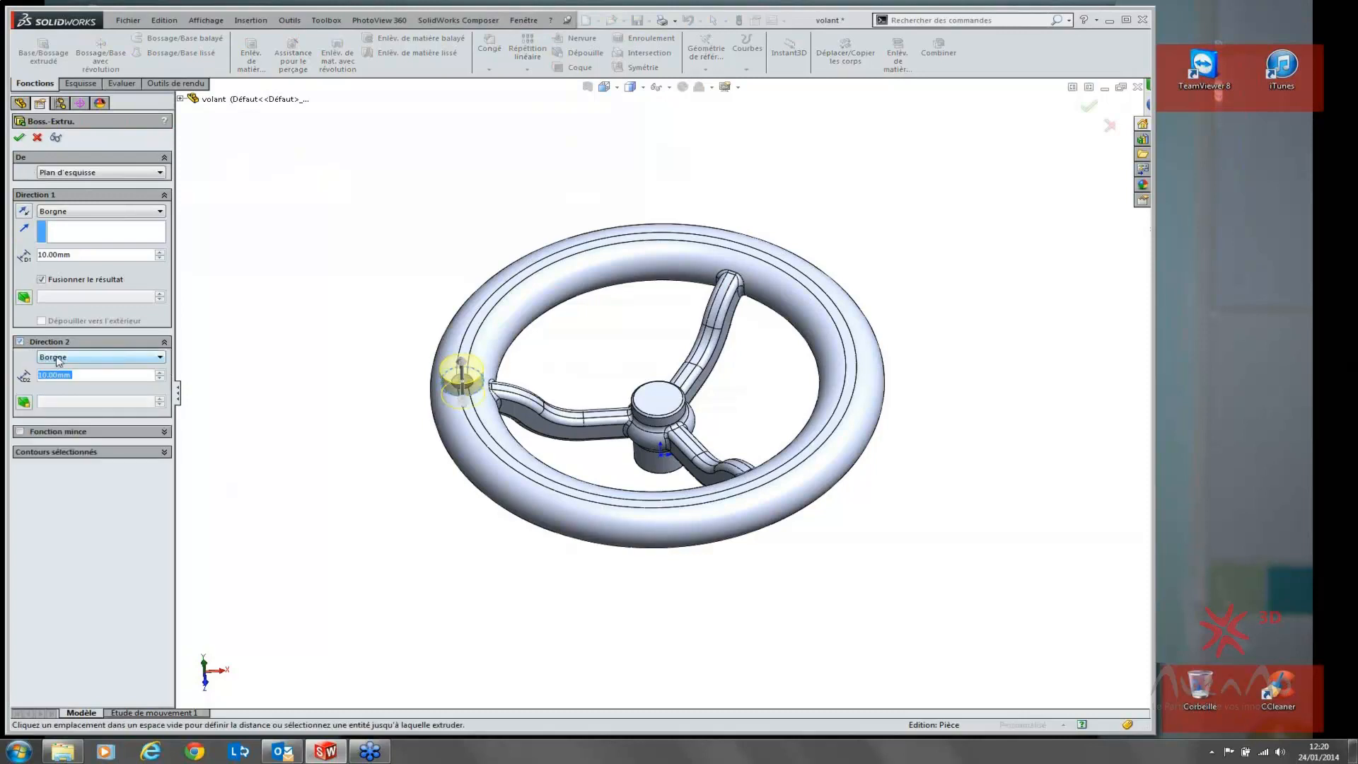
left_click(58, 358)
left_click(61, 385)
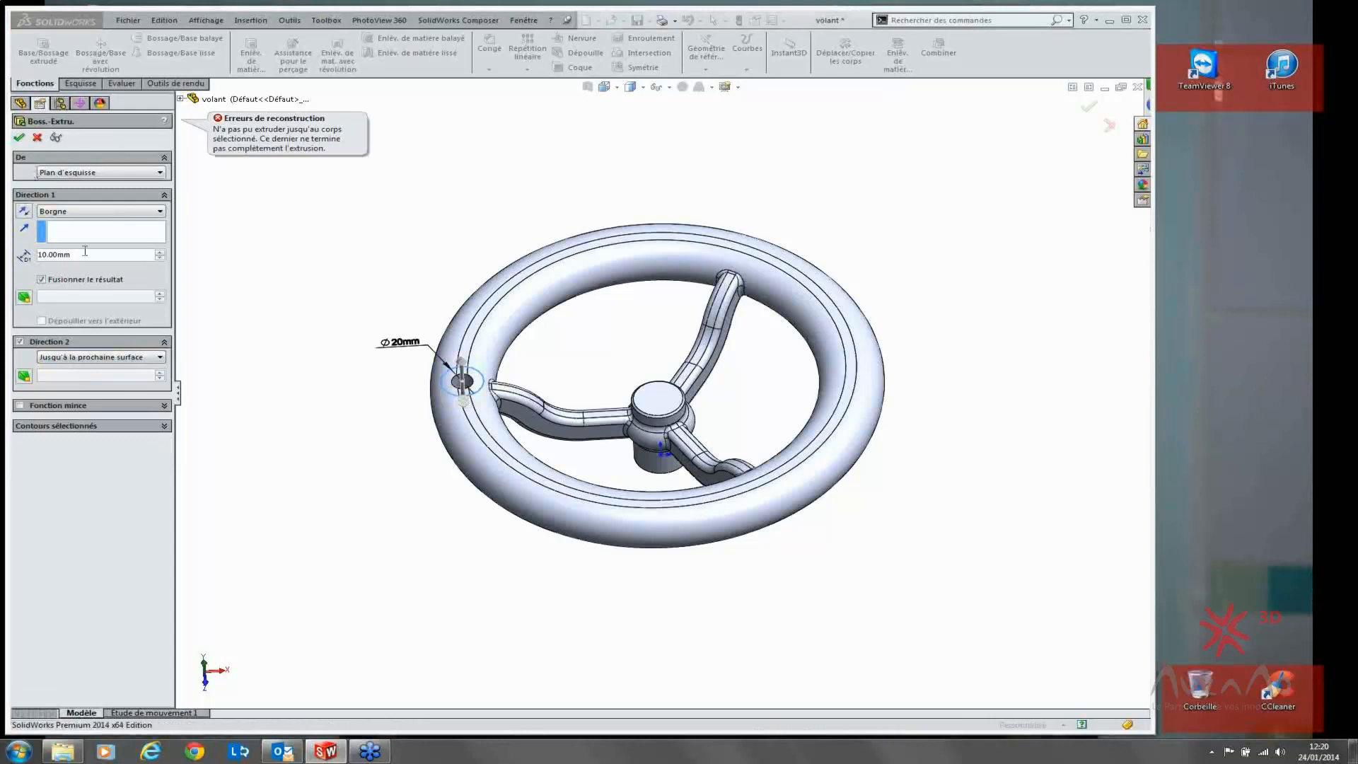
mouse_move(476, 332)
middle_mouse_down()
mouse_move(400, 295)
mouse_move(482, 349)
middle_mouse_up()
scroll(482, 350, "down", 5)
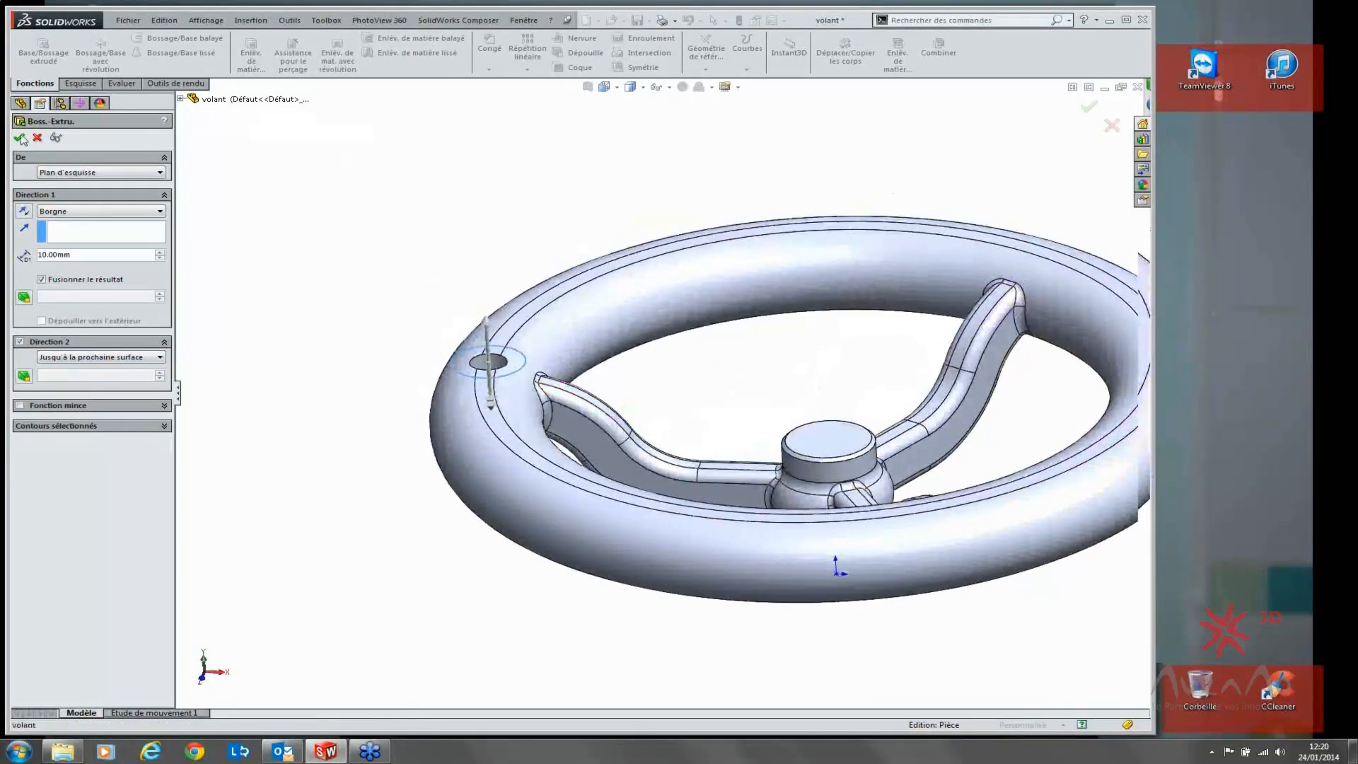
left_click(20, 138)
Step: Open the kept sketch Esquisse5 for editing
left_click(60, 404)
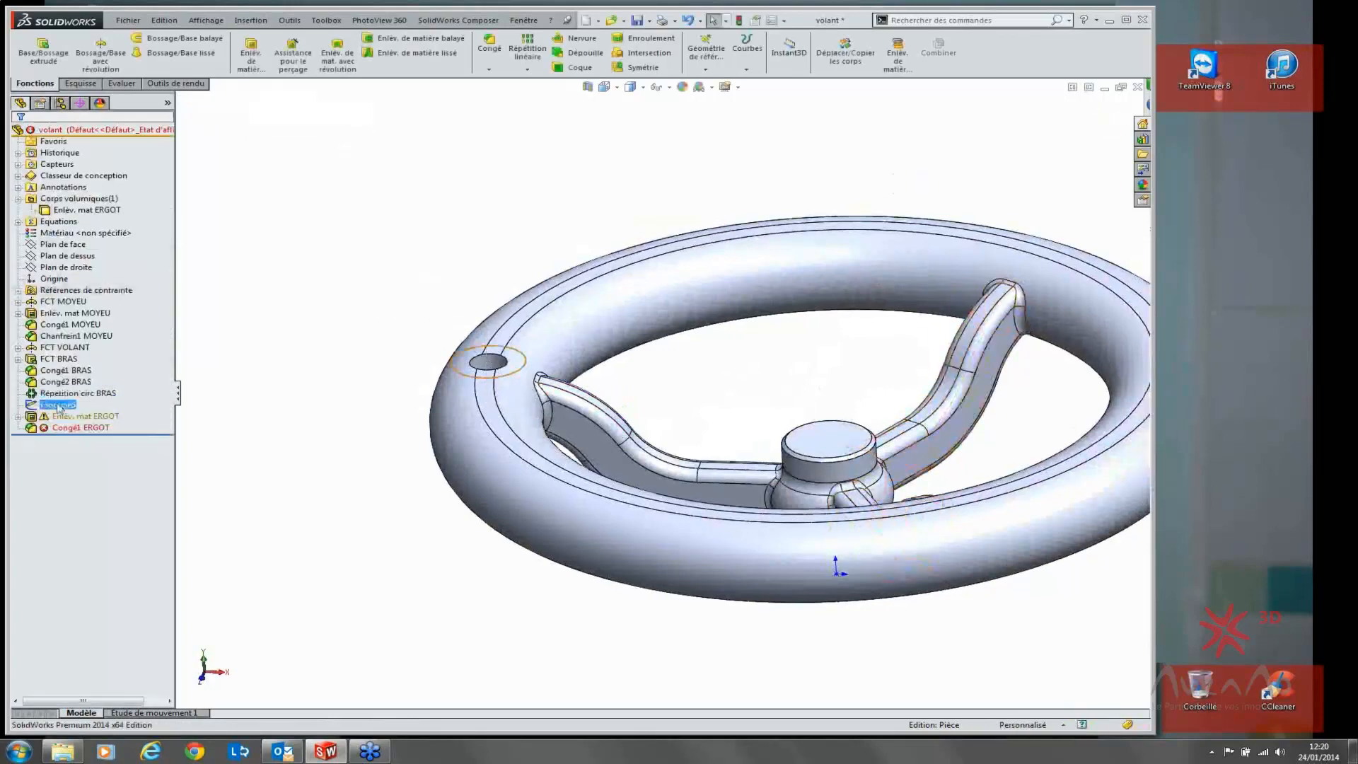
left_click(67, 382)
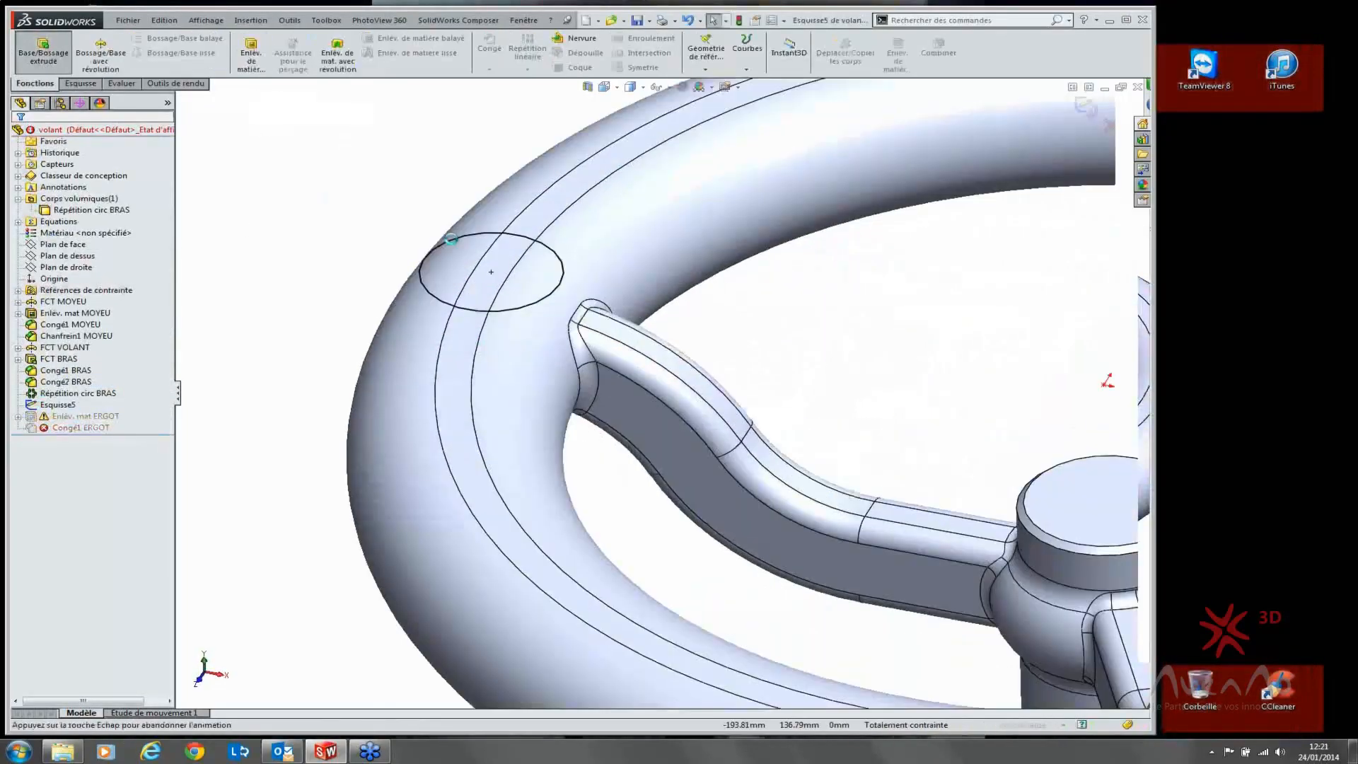
Step: From within Esquisse5, try a 10 mm boss extrusion with Direction 2 up to the next surface, and cancel it
left_click(54, 344)
left_click(99, 357)
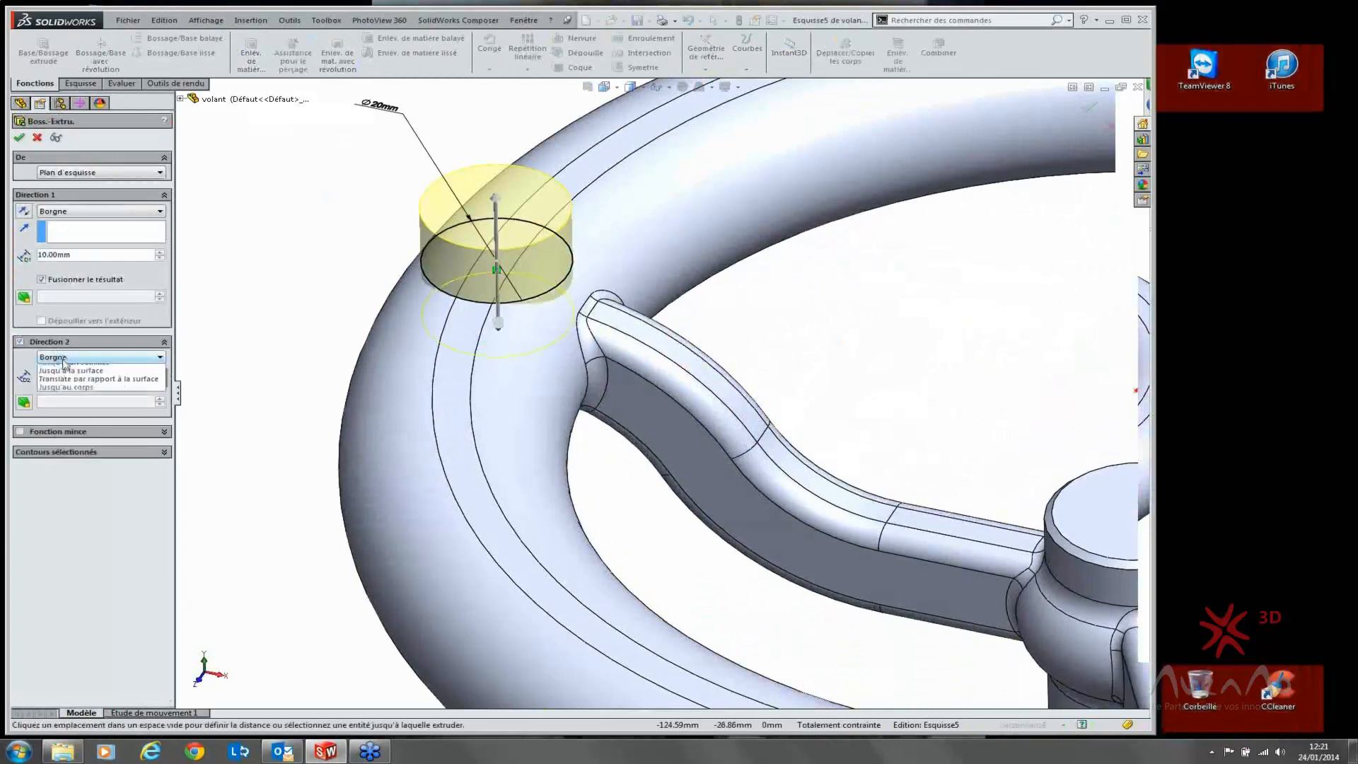
left_click(85, 388)
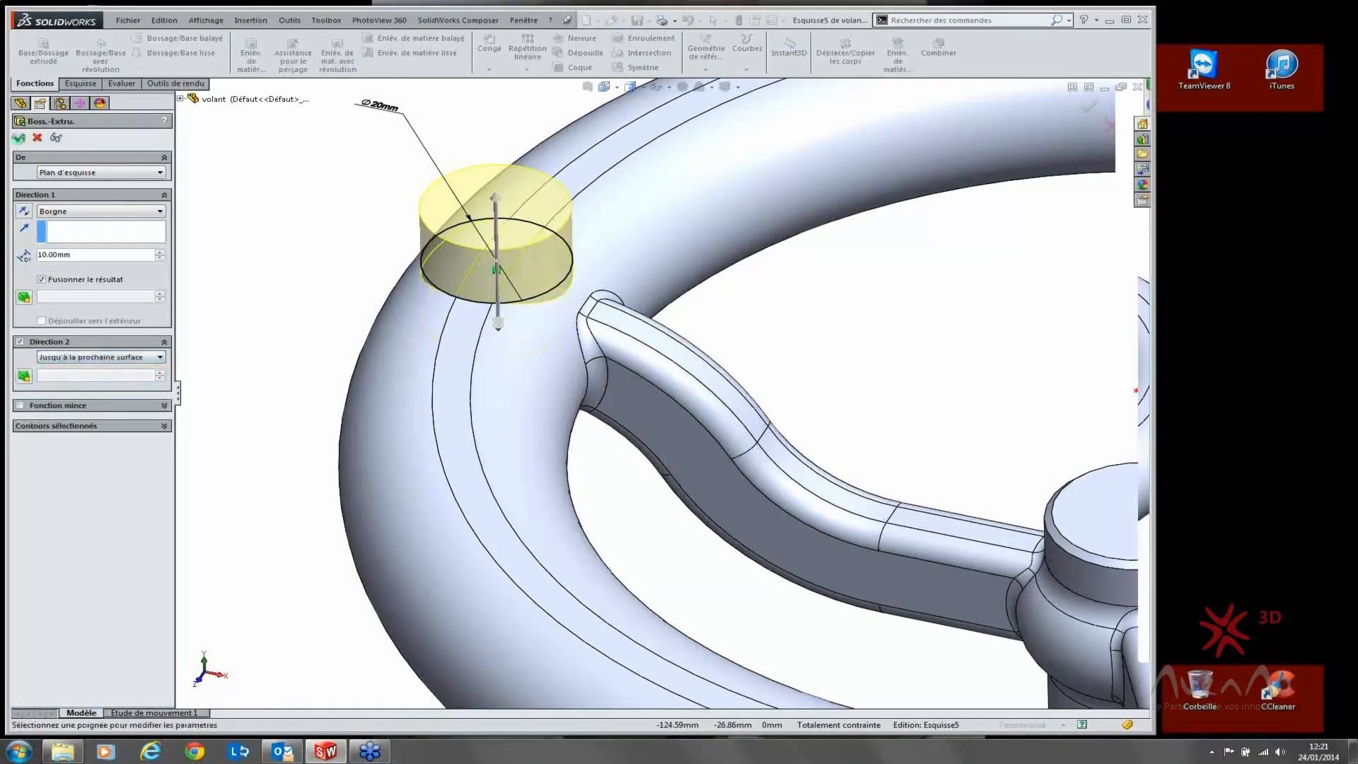
left_click(18, 138)
left_click(19, 138)
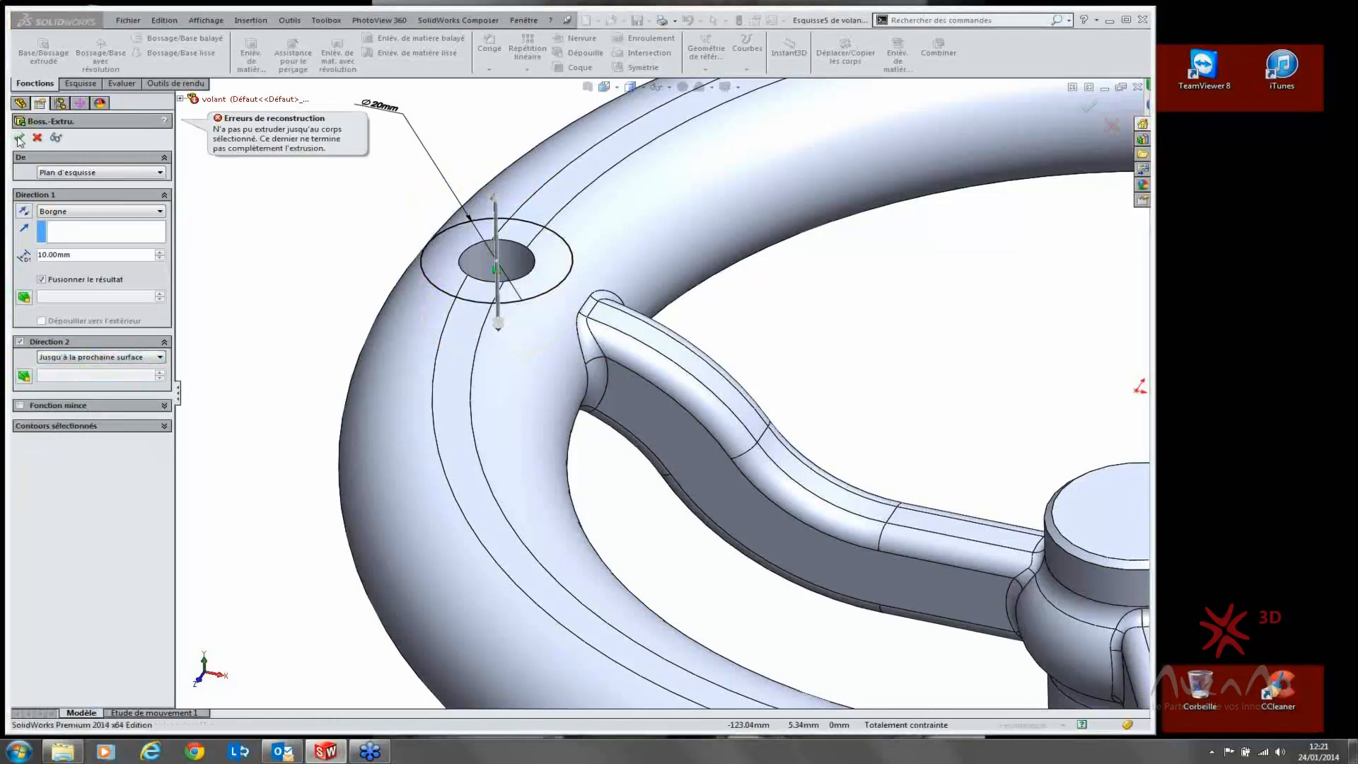
left_click(36, 138)
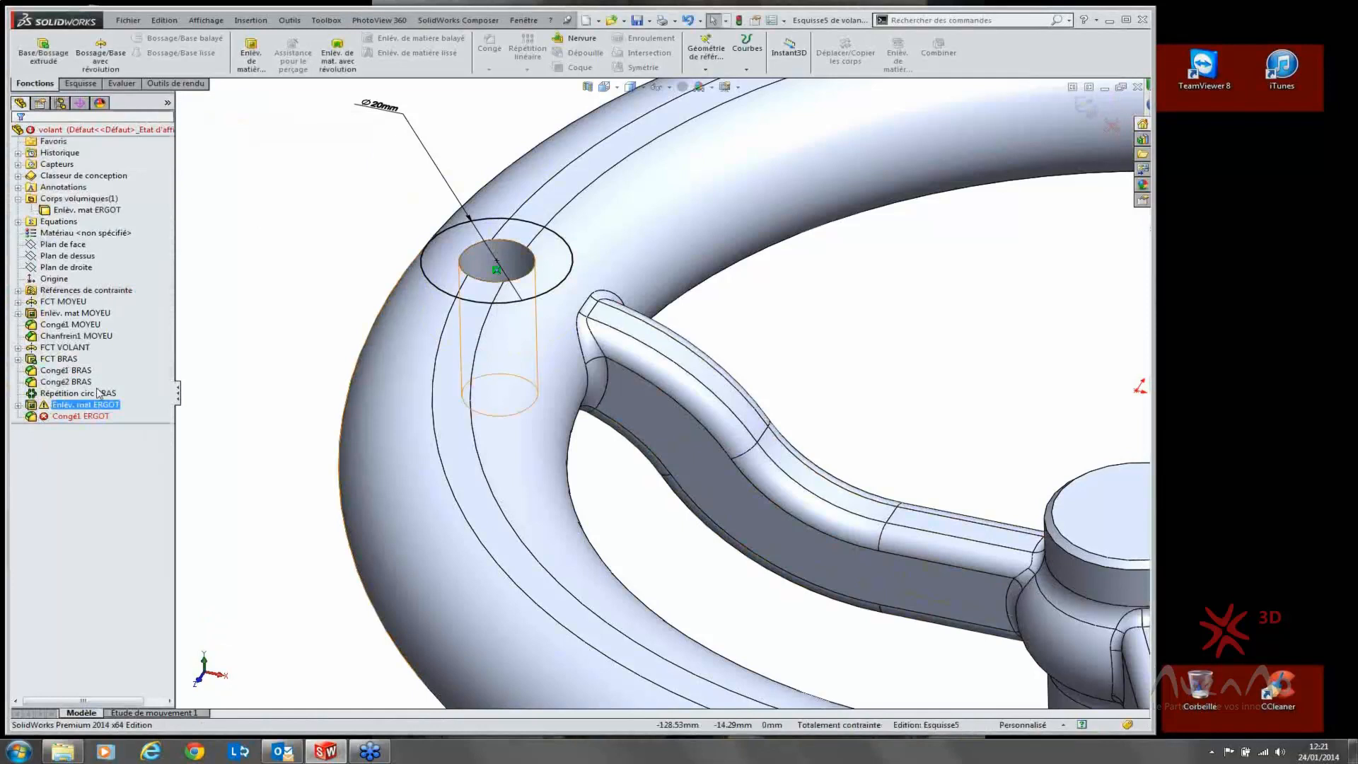
Step: Extrude Esquisse5 as a merged boss, Borgne 10 mm in both Direction 1 and Direction 2
left_click(41, 57)
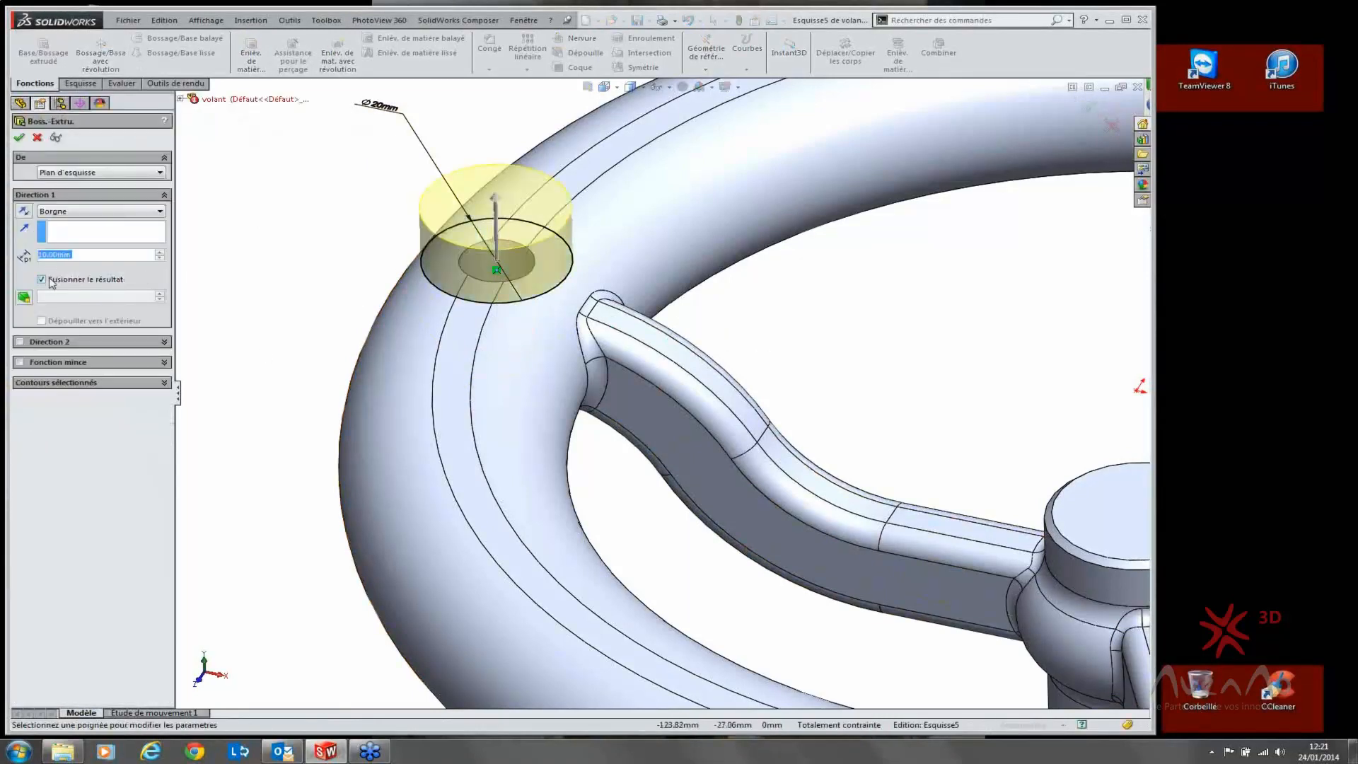
left_click(21, 343)
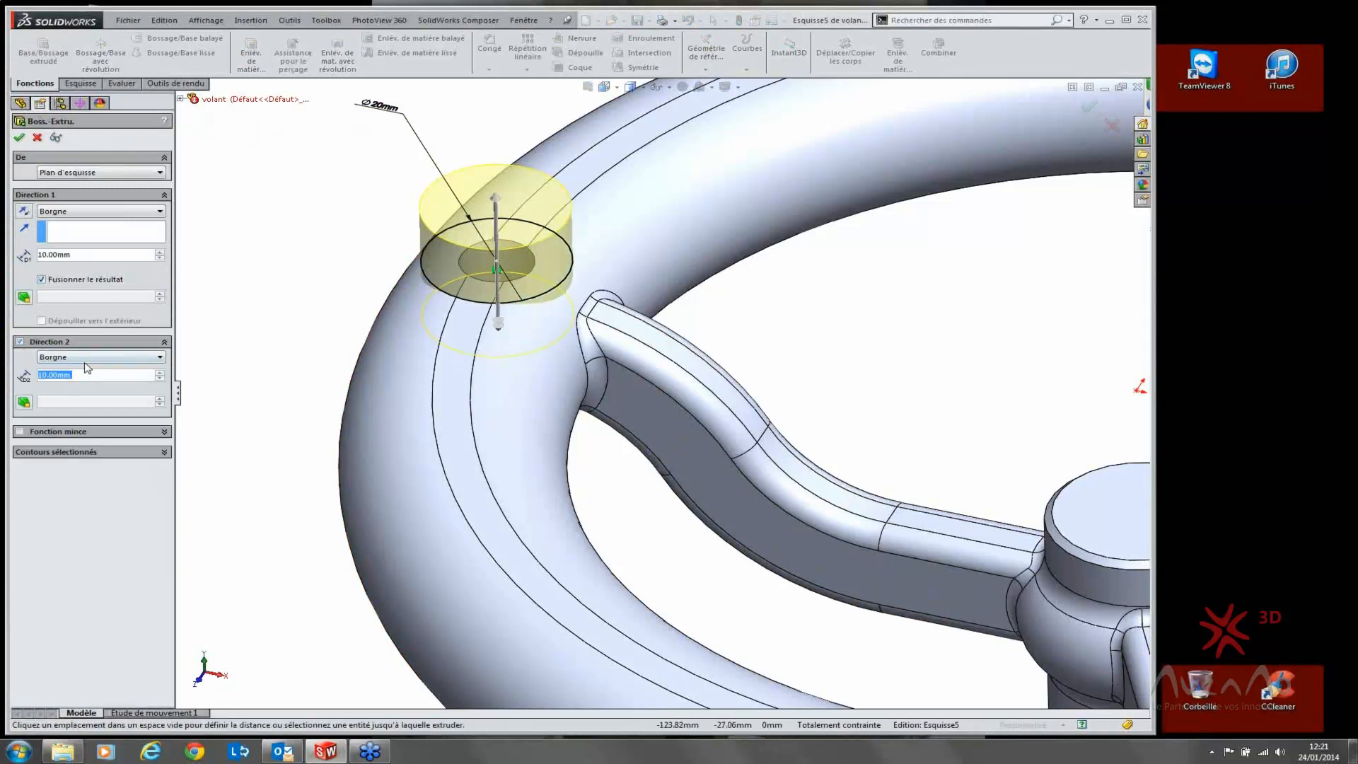
left_click(19, 139)
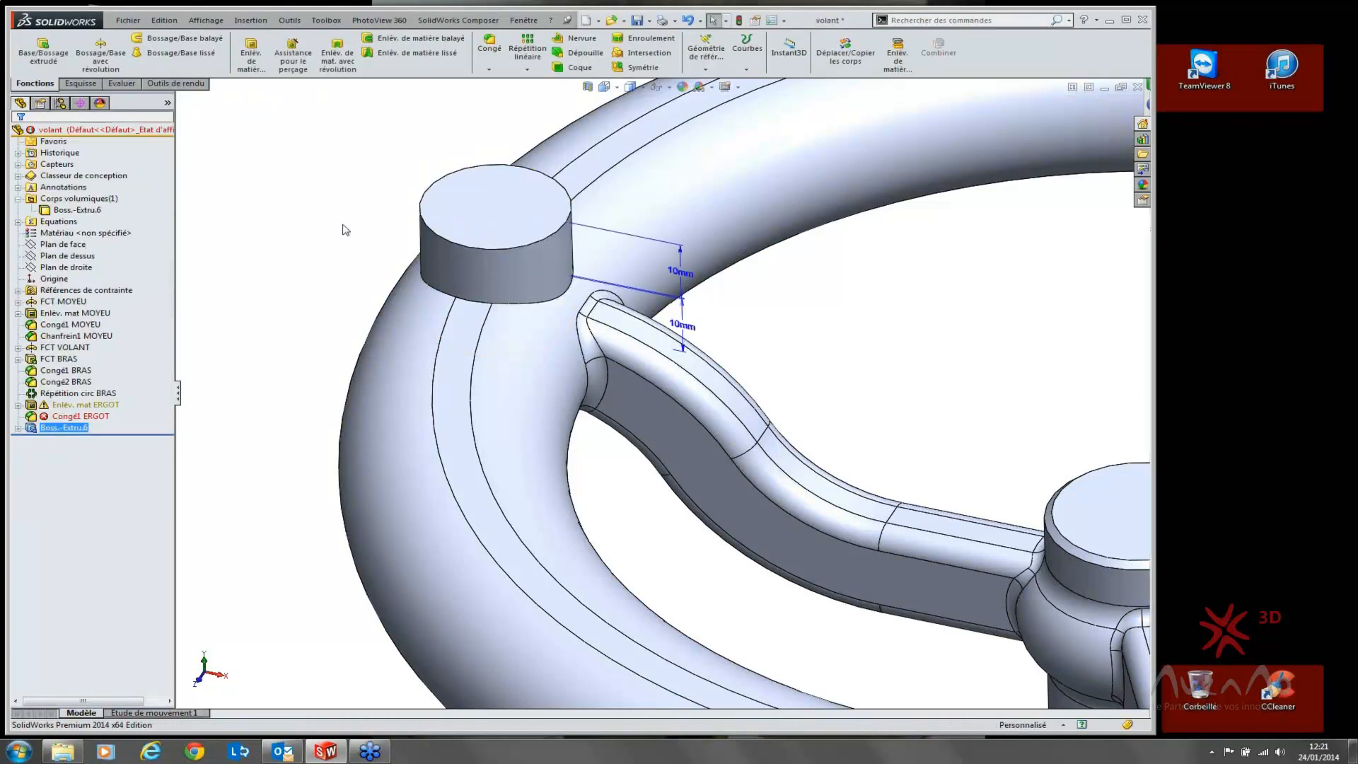
Step: Move the new boss extrusion before Enlèv. mat ERGOT in the feature order, continuing past the rebuild errors
middle_click_drag(1251, 473, 919, 382)
left_click(78, 405)
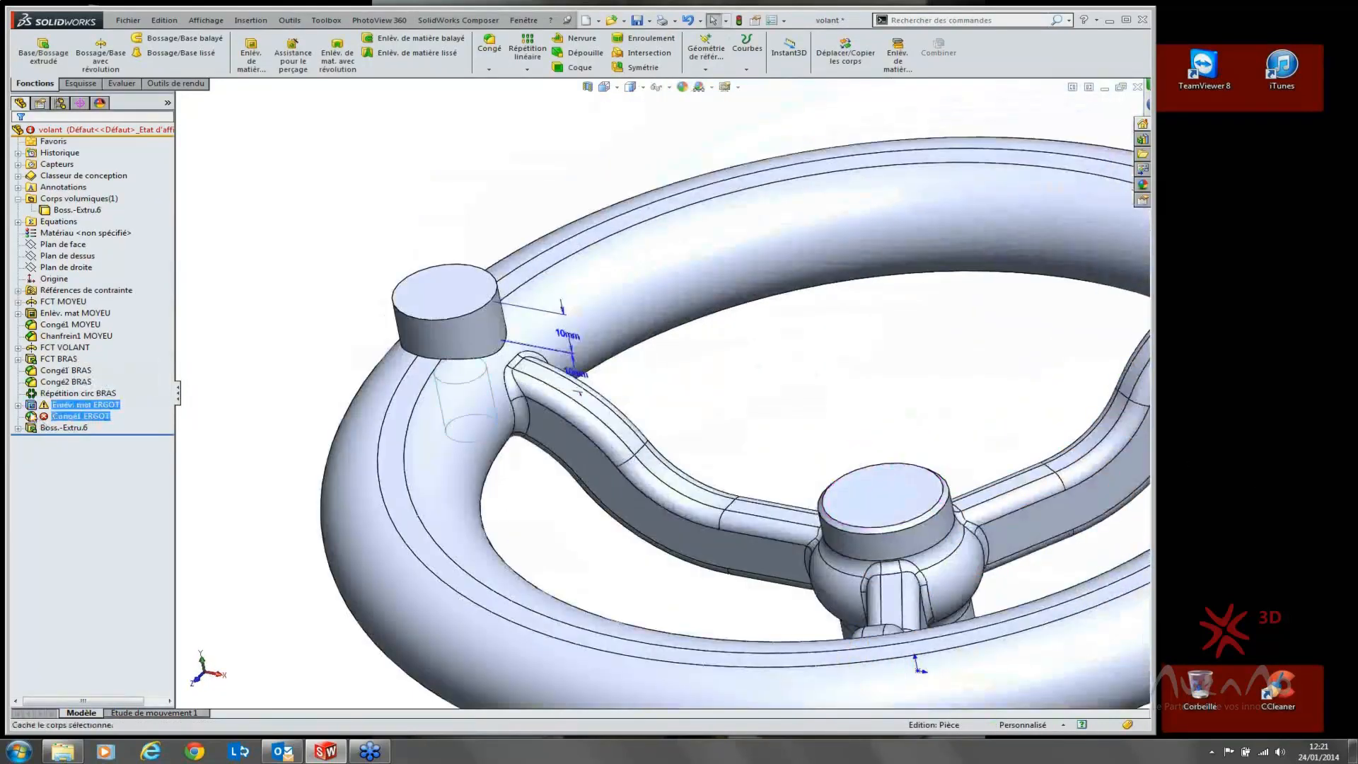
left_click_drag(36, 428, 45, 397)
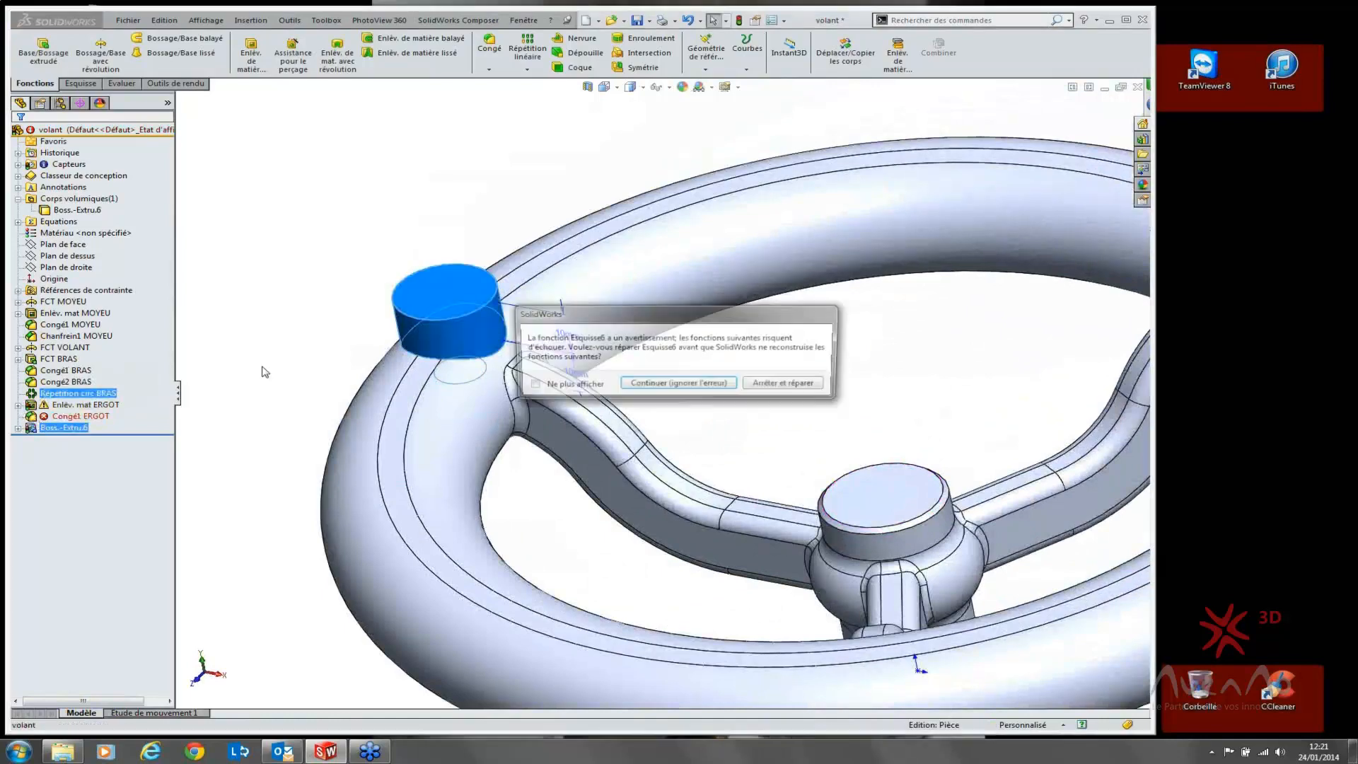
left_click(700, 385)
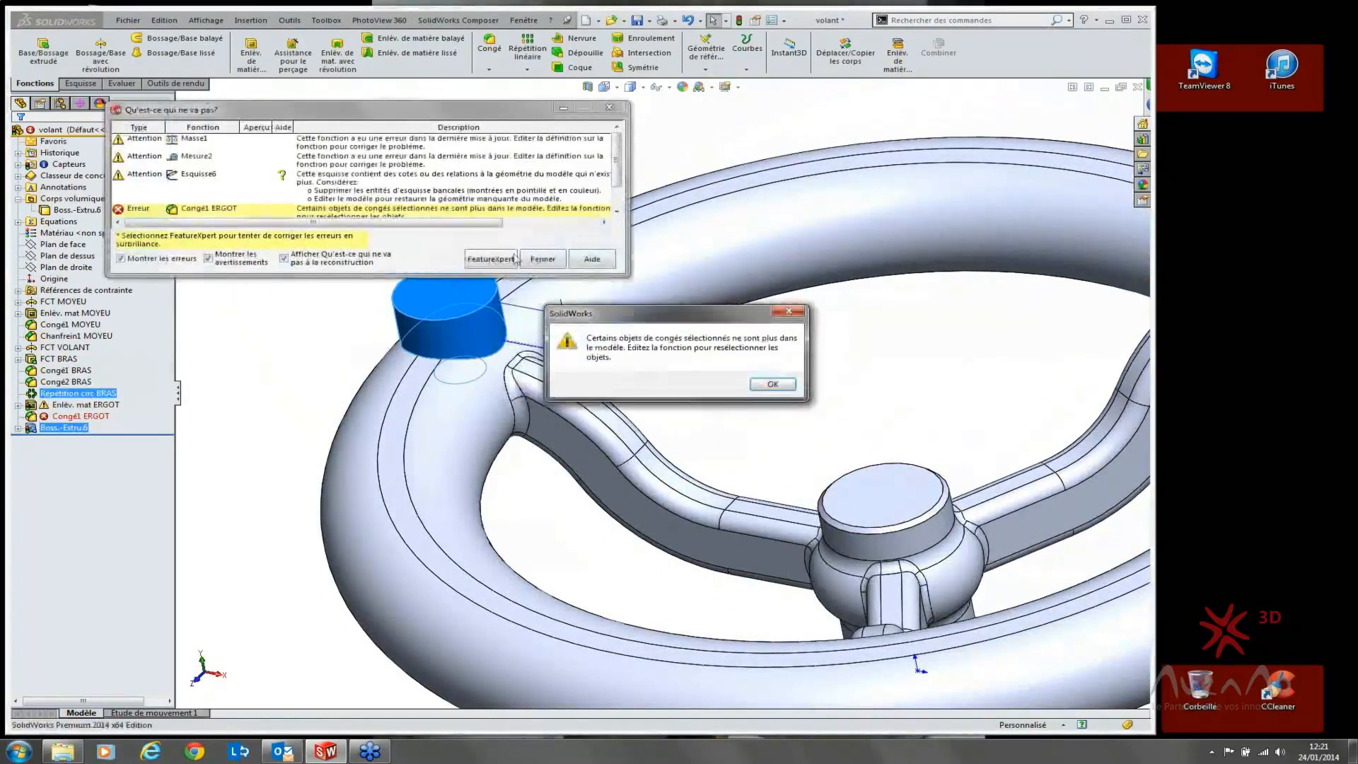
left_click(773, 385)
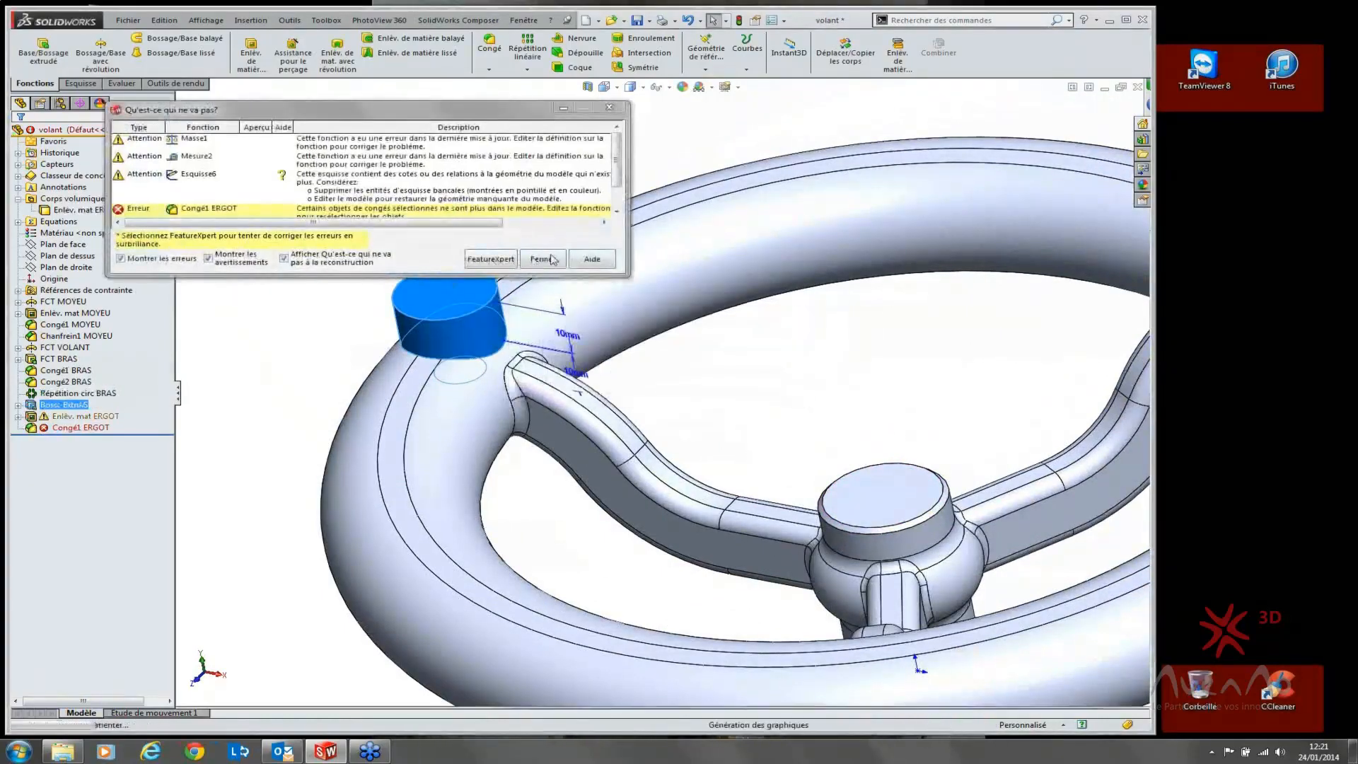
Step: Edit the fillet Congé1 ERGOT to remove the missing edge from its items to fillet, and accept the change
left_click(82, 428)
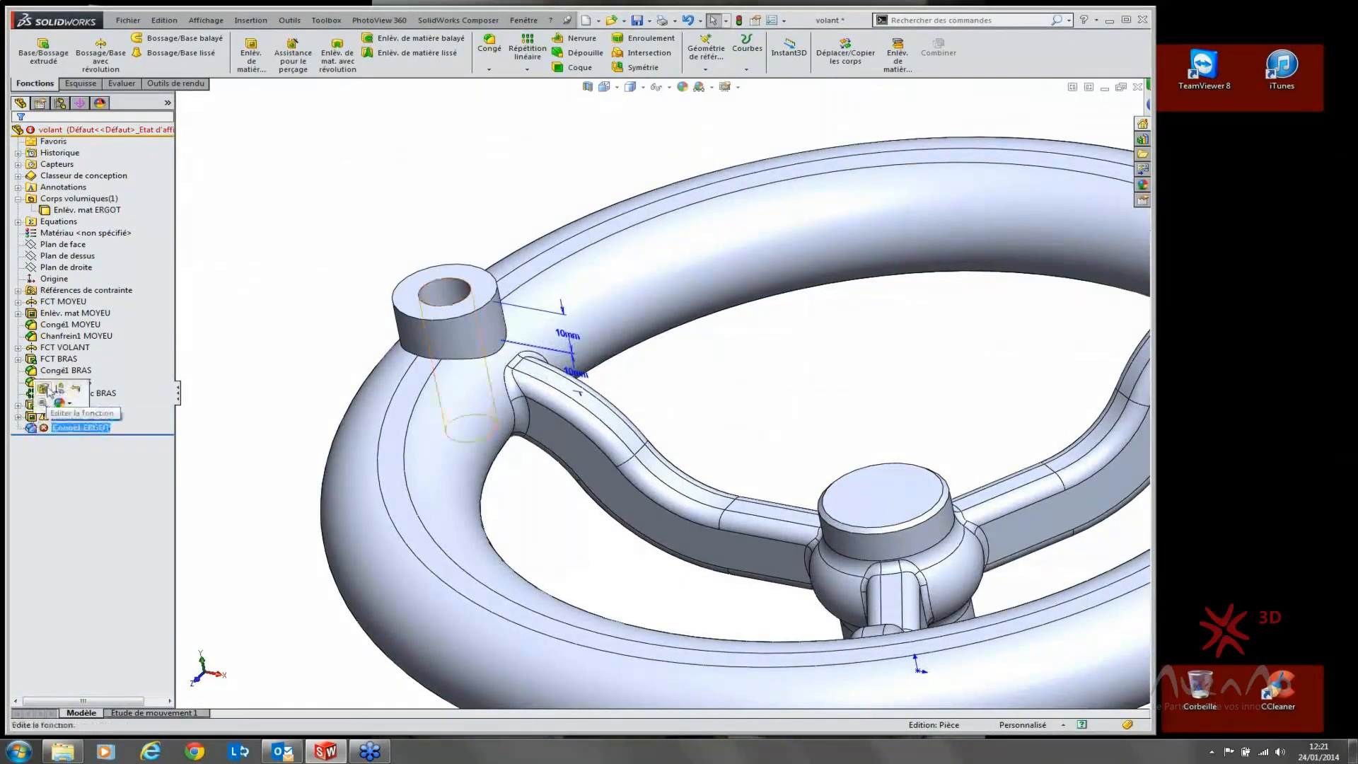
left_click(43, 394)
left_click(484, 363)
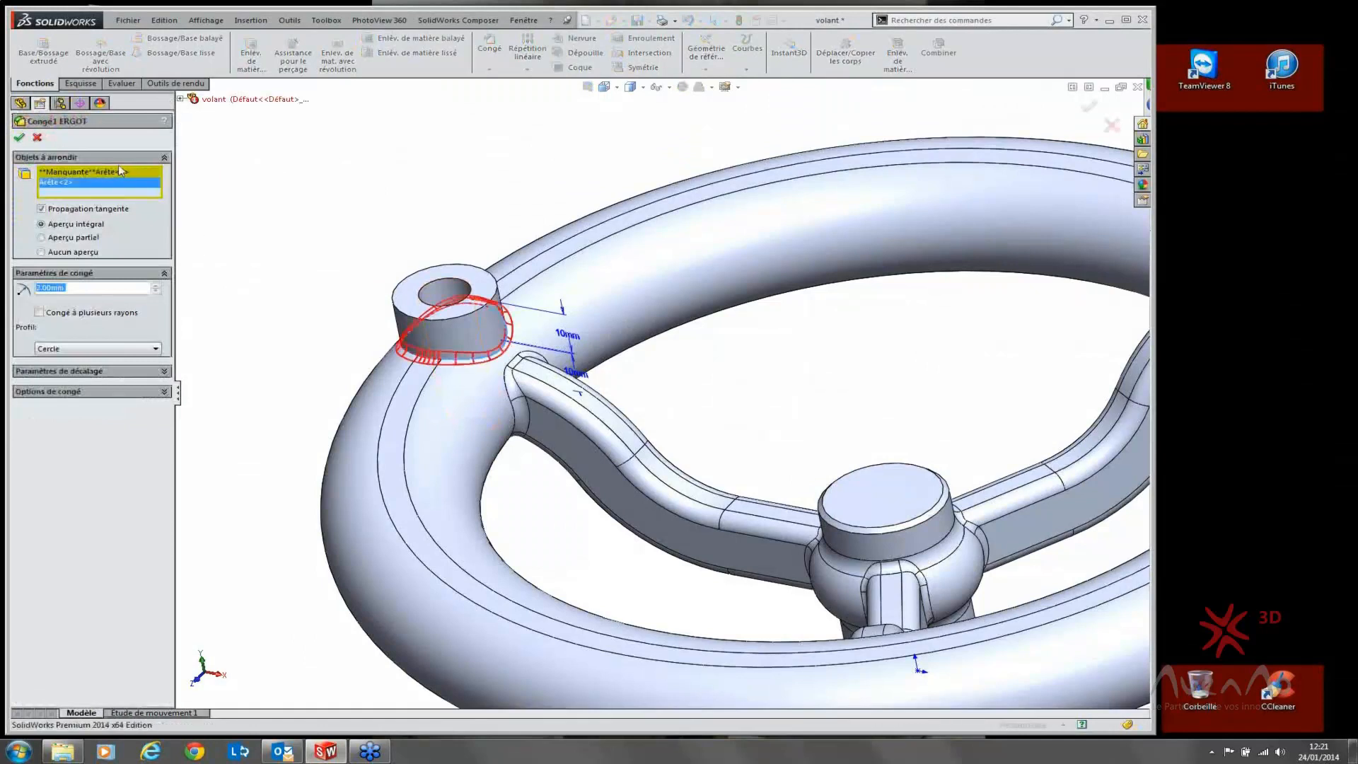
right_click(56, 173)
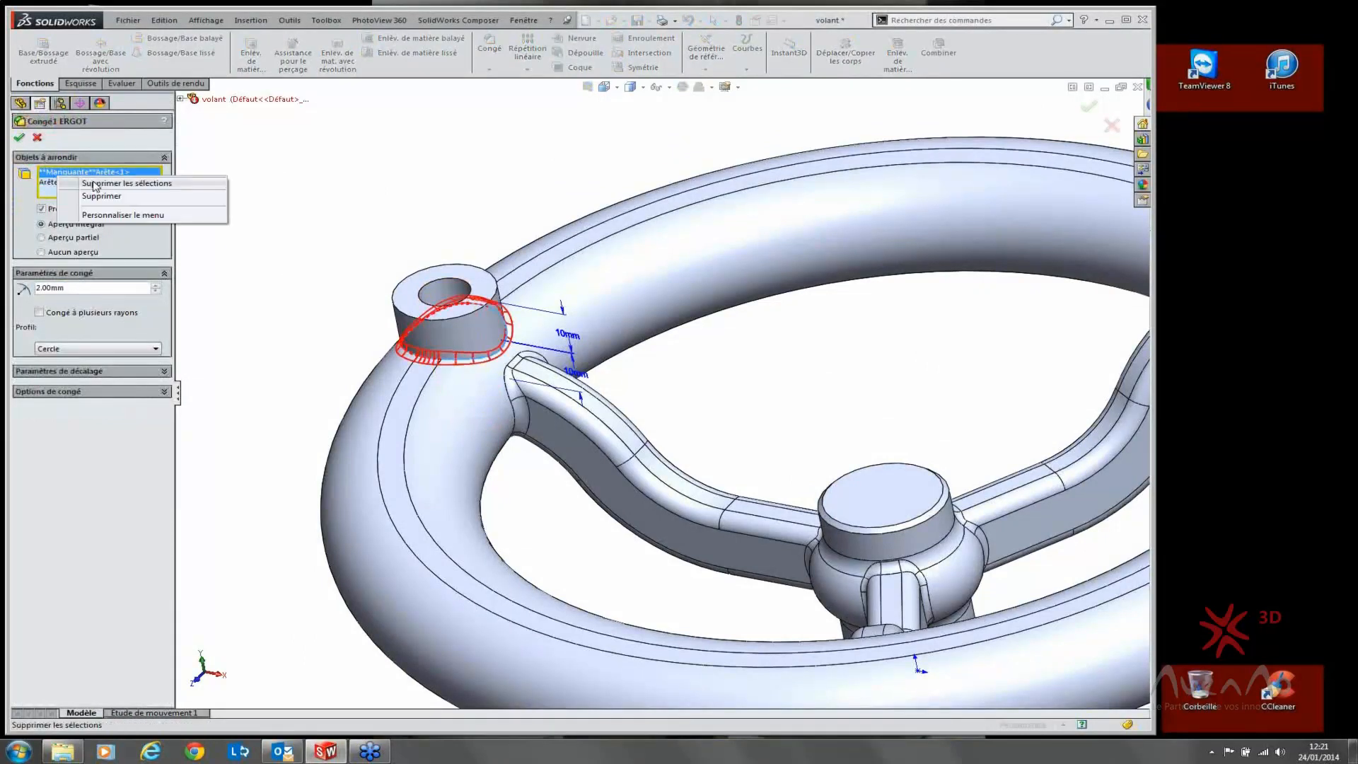
left_click(91, 200)
left_click(19, 138)
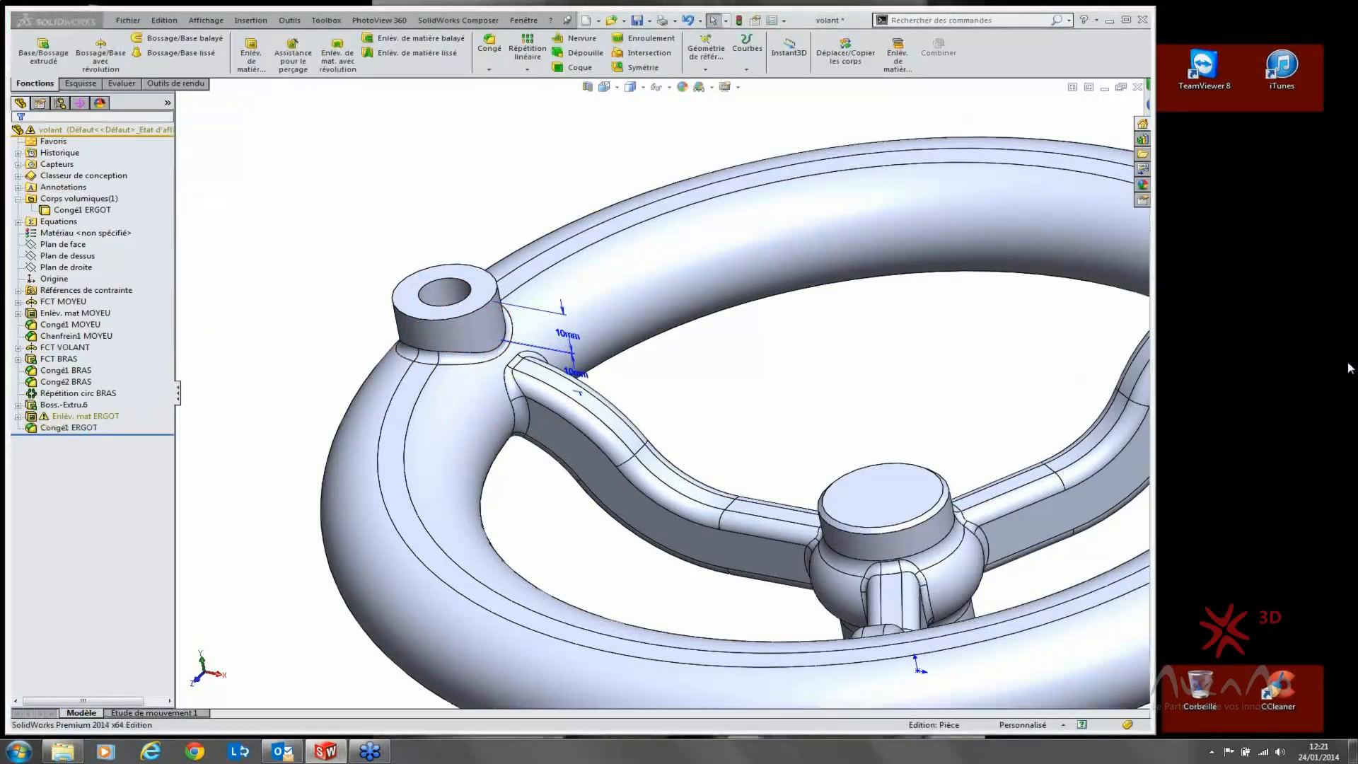
Step: Switch the volant part's feature tree to flat tree display and dismiss the rebuild error report
left_click(80, 130)
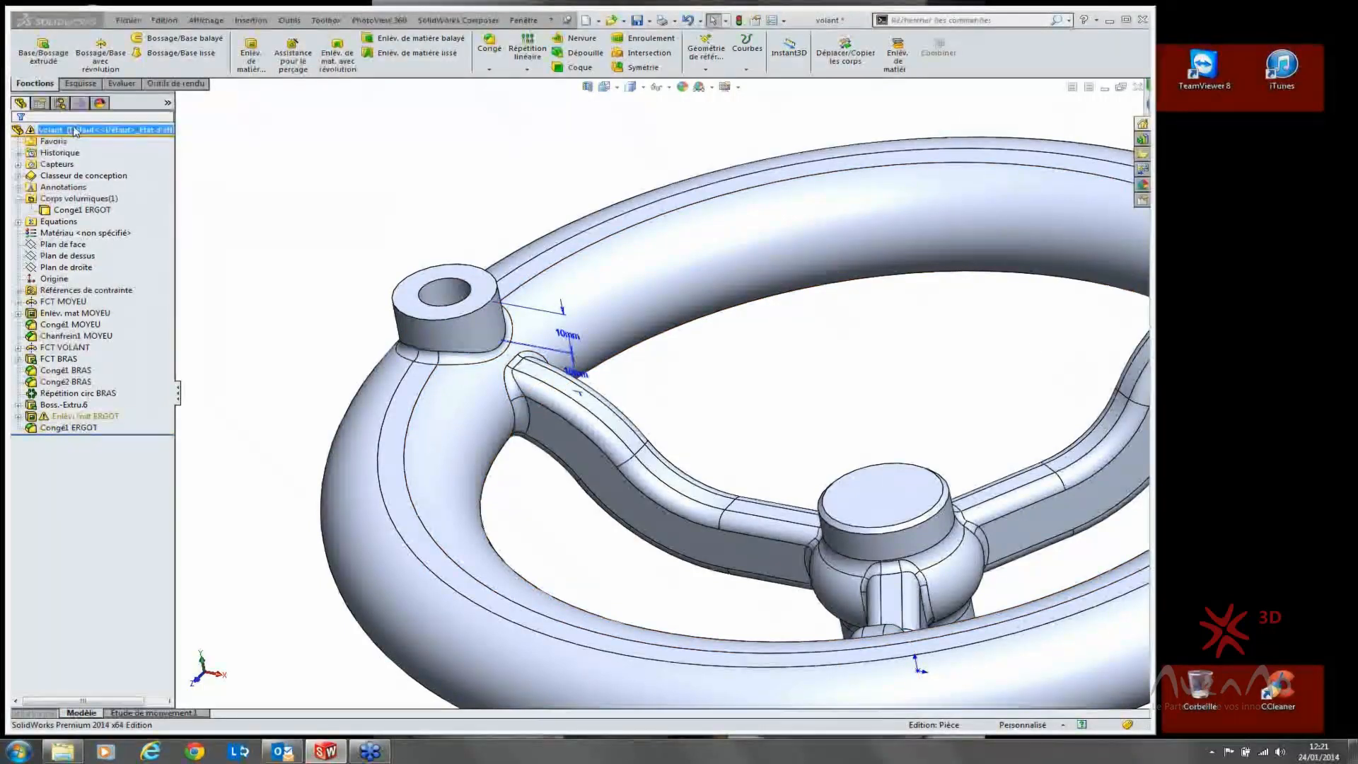
right_click(80, 131)
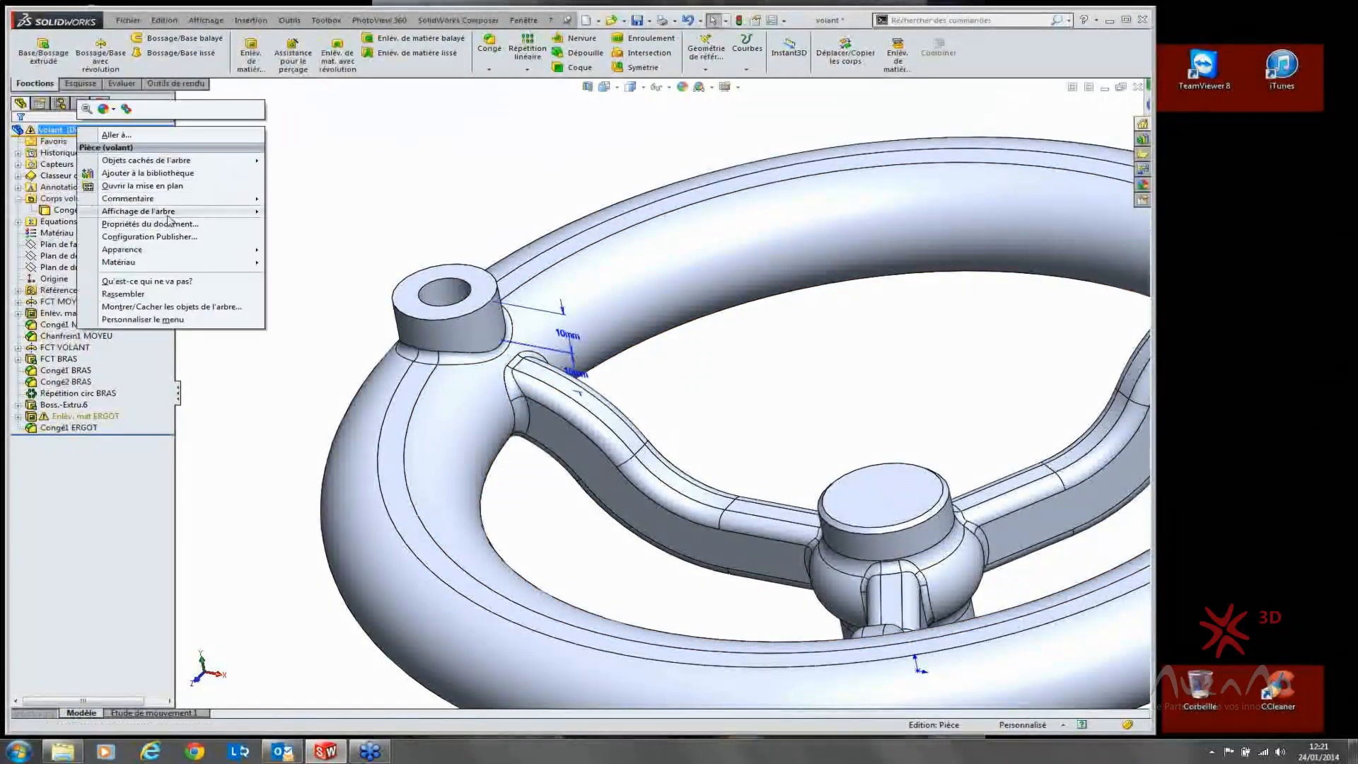
mouse_move(212, 211)
left_click(333, 212)
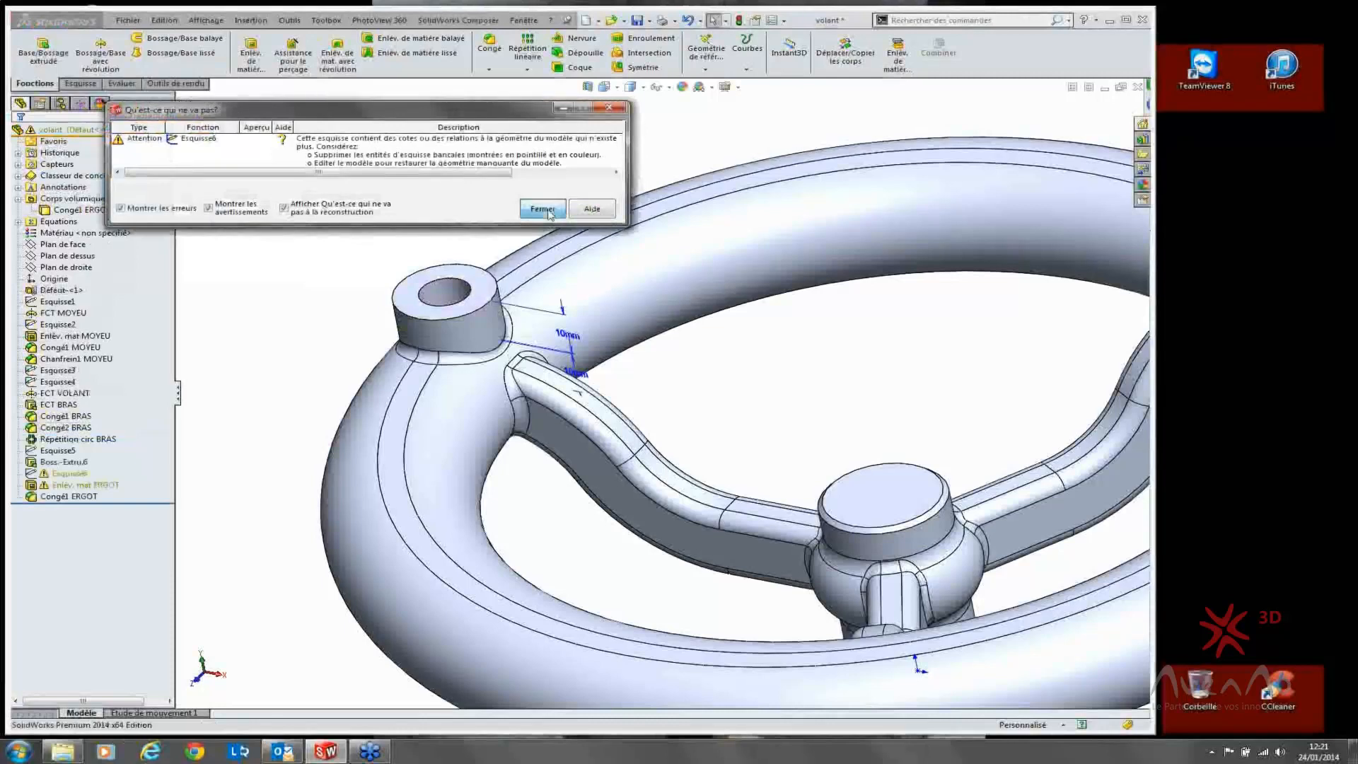
left_click(542, 208)
Step: Examine the absorbed and child features in the advanced deletion options of FCT BRAS, and cancel the deletion
left_click(61, 405)
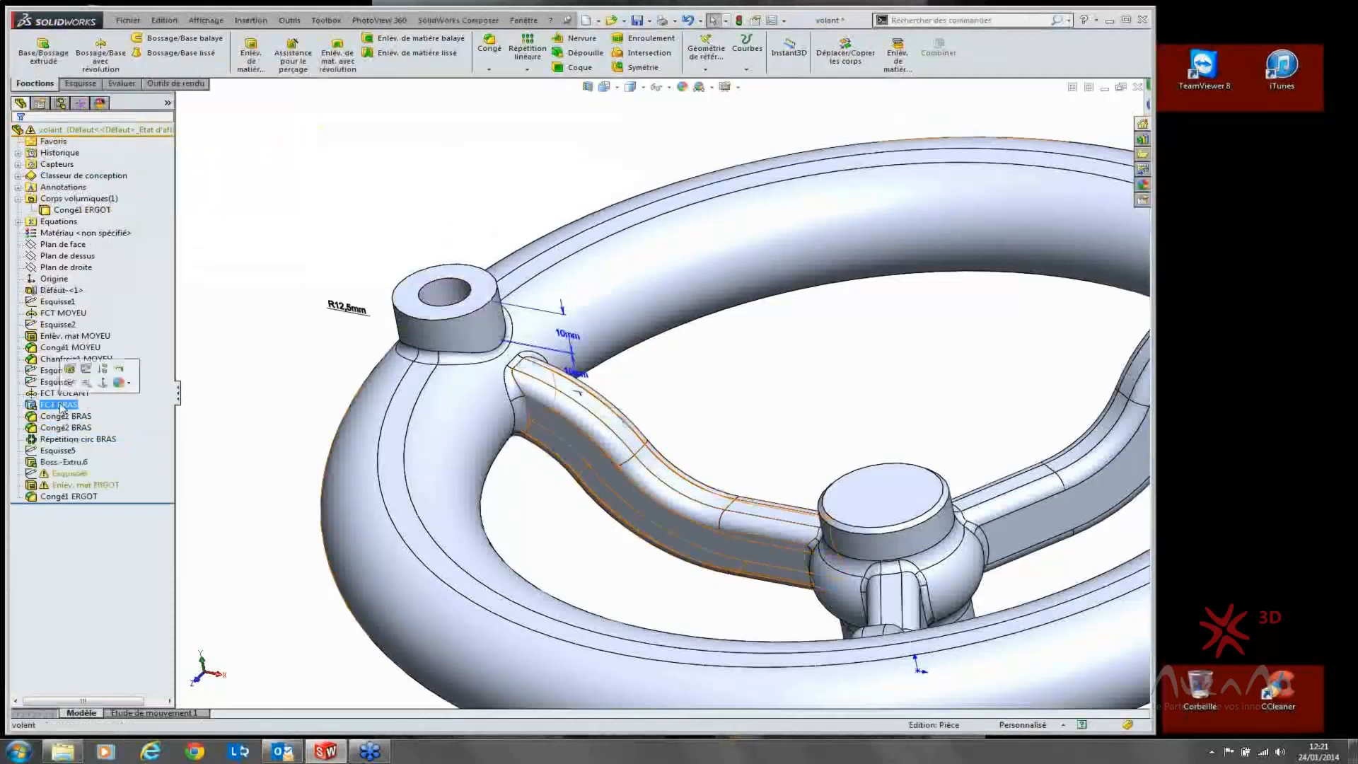
right_click(61, 407)
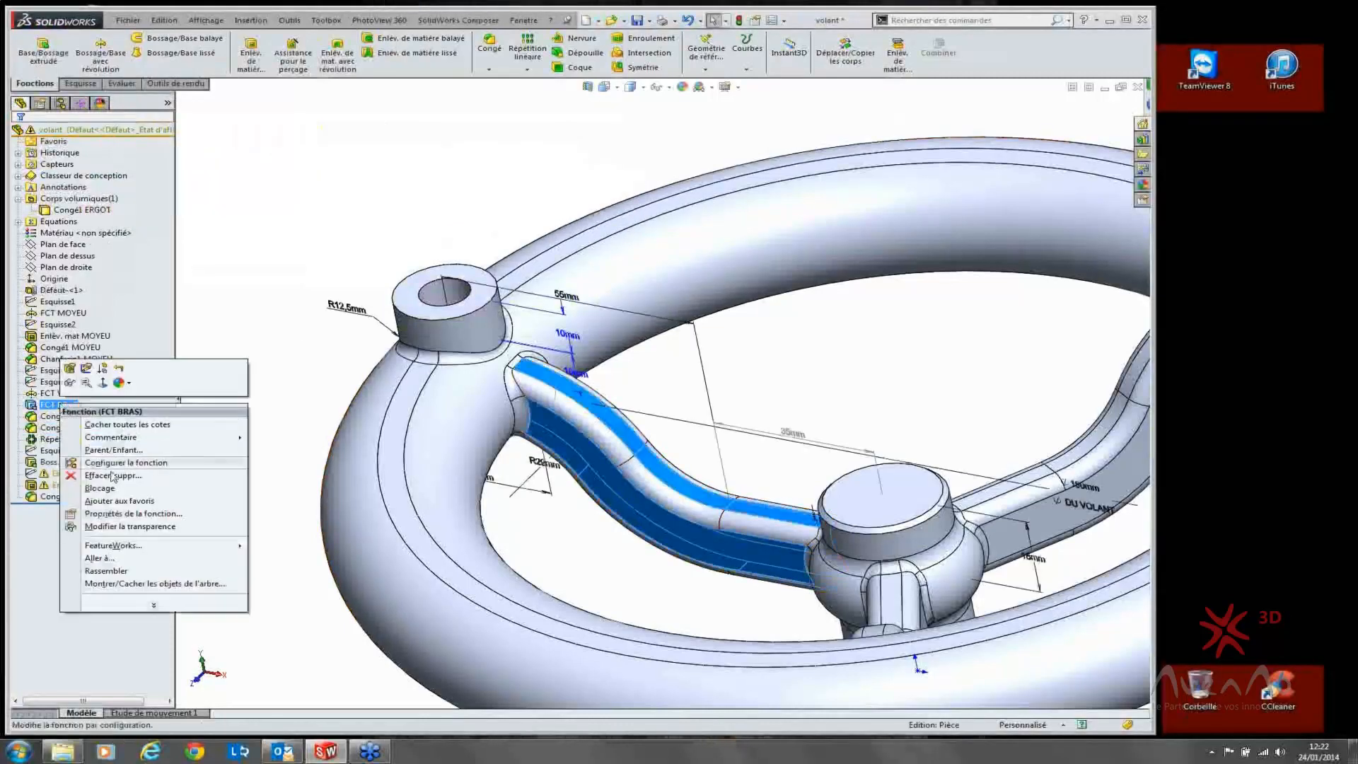
left_click(109, 476)
left_click(418, 247)
left_click(416, 245)
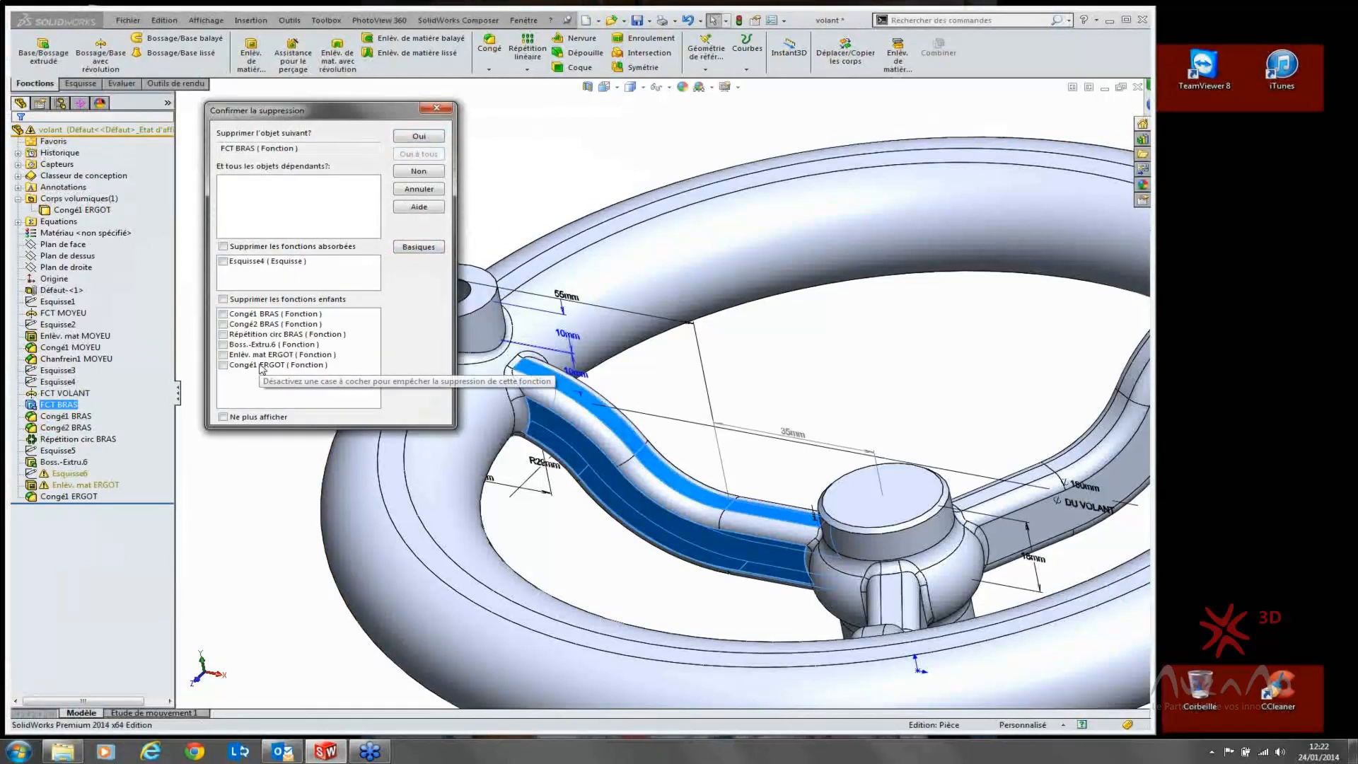
left_click(422, 187)
left_click(806, 342)
scroll(644, 351, "up", 5)
scroll(826, 429, "down", 4)
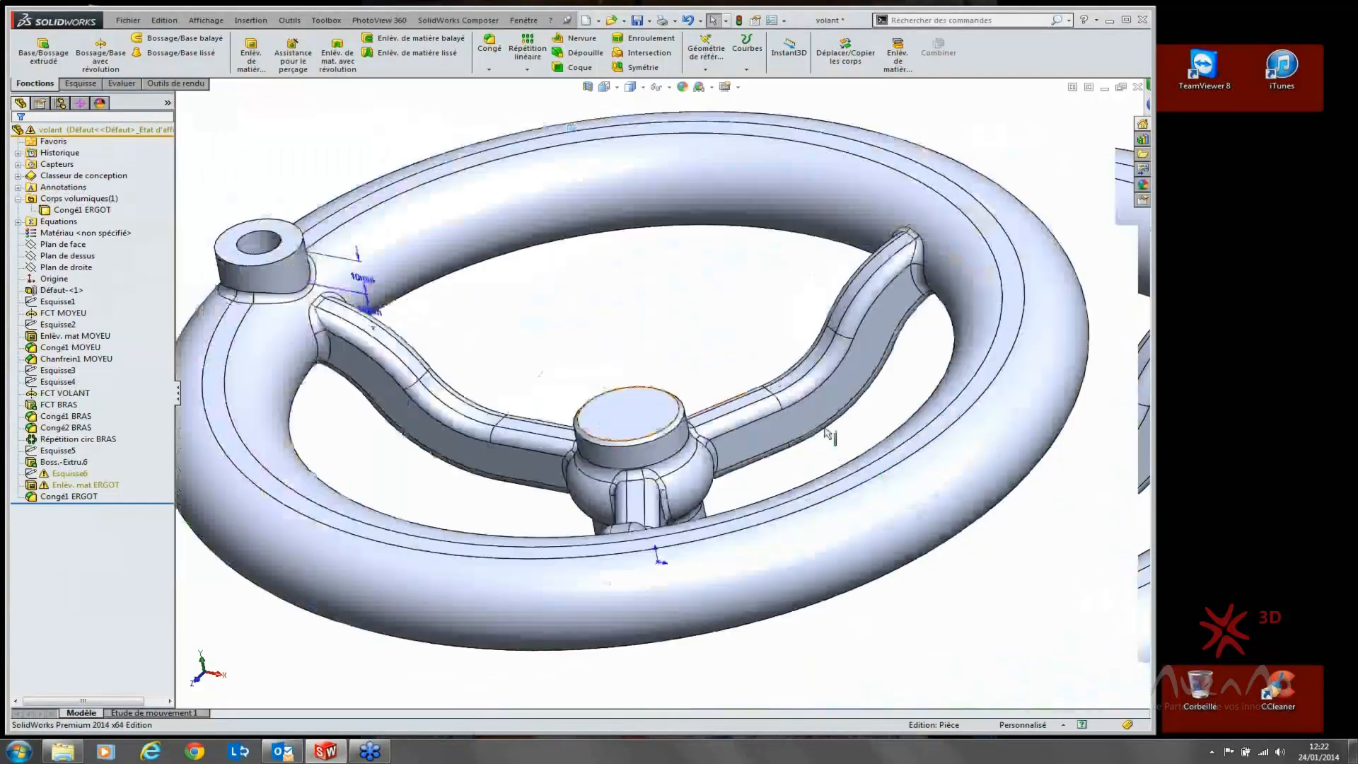
scroll(540, 360, "up", 2)
mouse_move(540, 361)
middle_mouse_down()
mouse_move(516, 342)
mouse_move(543, 356)
middle_mouse_up()
scroll(542, 355, "up", 1)
scroll(540, 357, "down", 3)
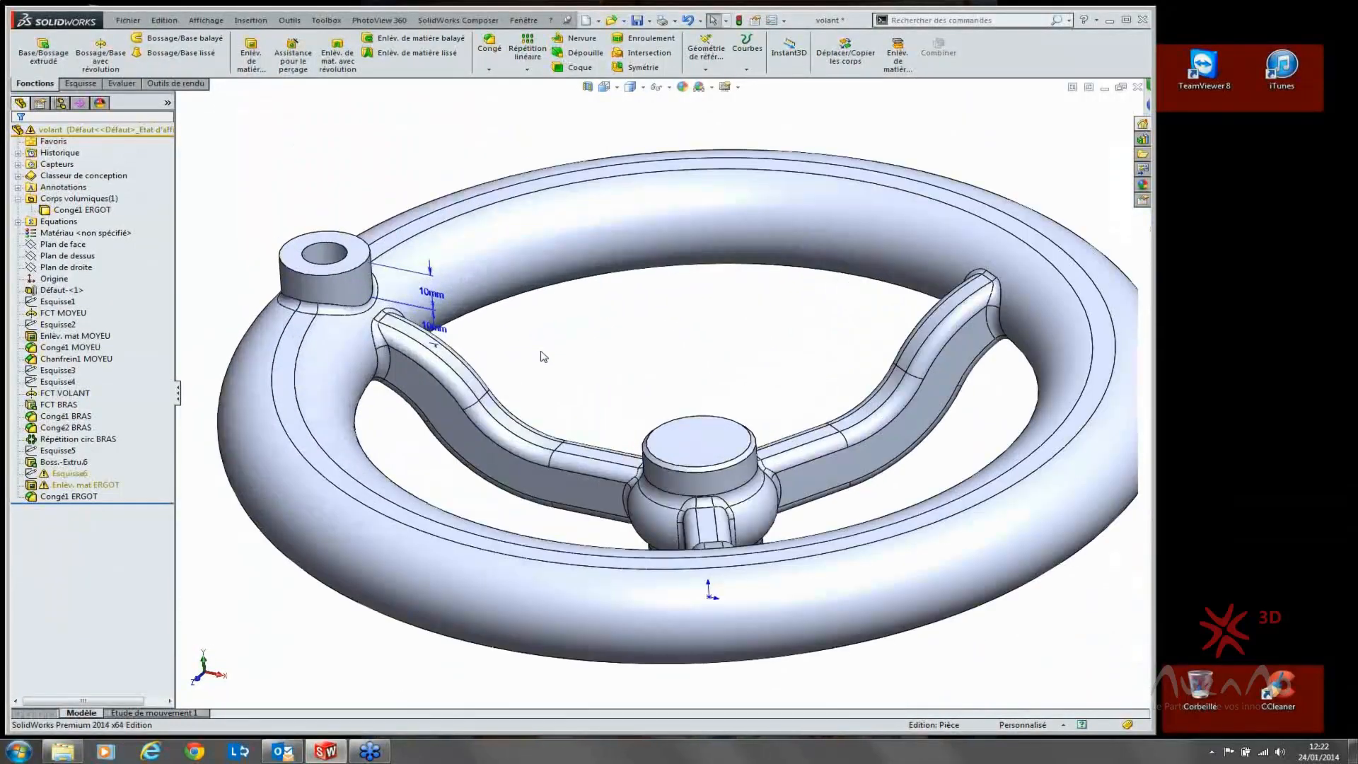
scroll(544, 356, "up", 2)
scroll(824, 431, "down", 1)
mouse_move(740, 419)
middle_mouse_down()
mouse_move(735, 340)
mouse_move(727, 402)
middle_mouse_up()
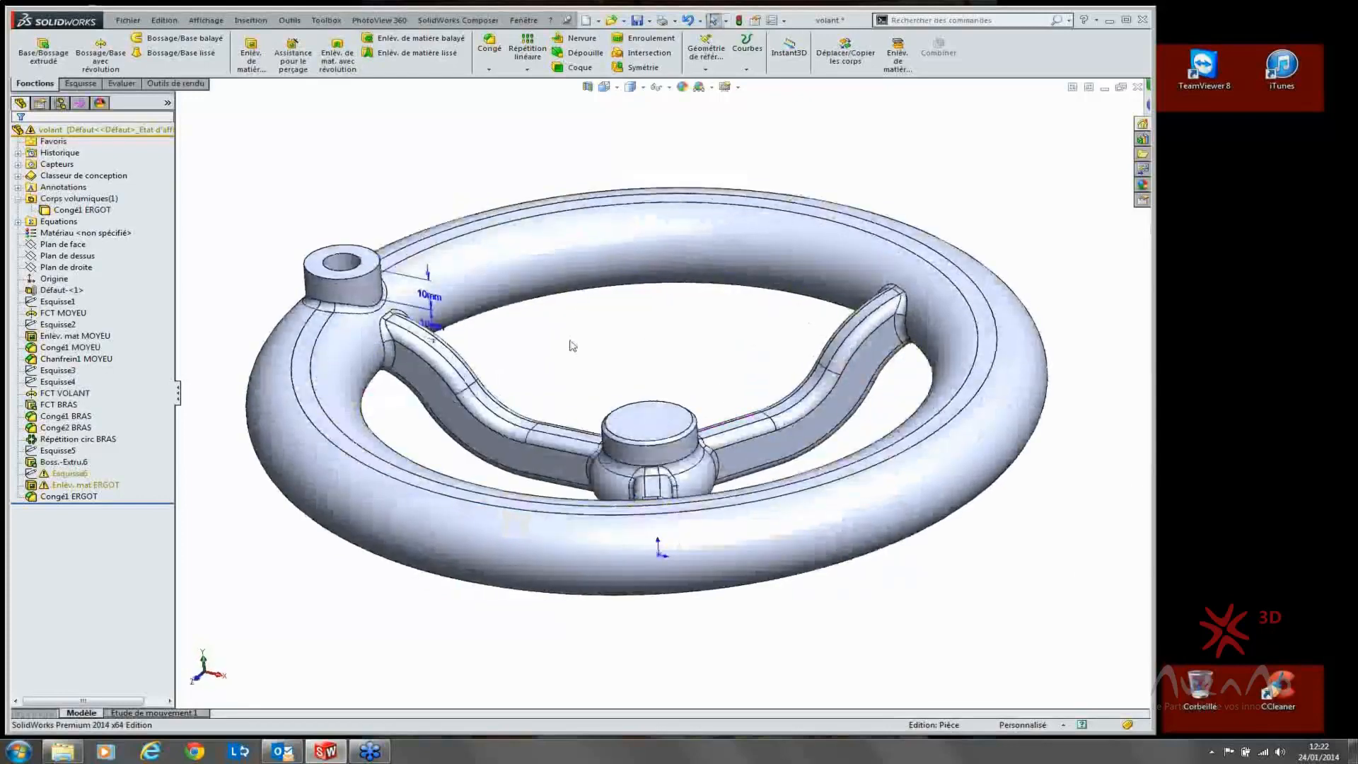
Step: Create a new assembly from the Assemblage template, insert the volant part, and widen the feature tree
key("s")
left_click(698, 374)
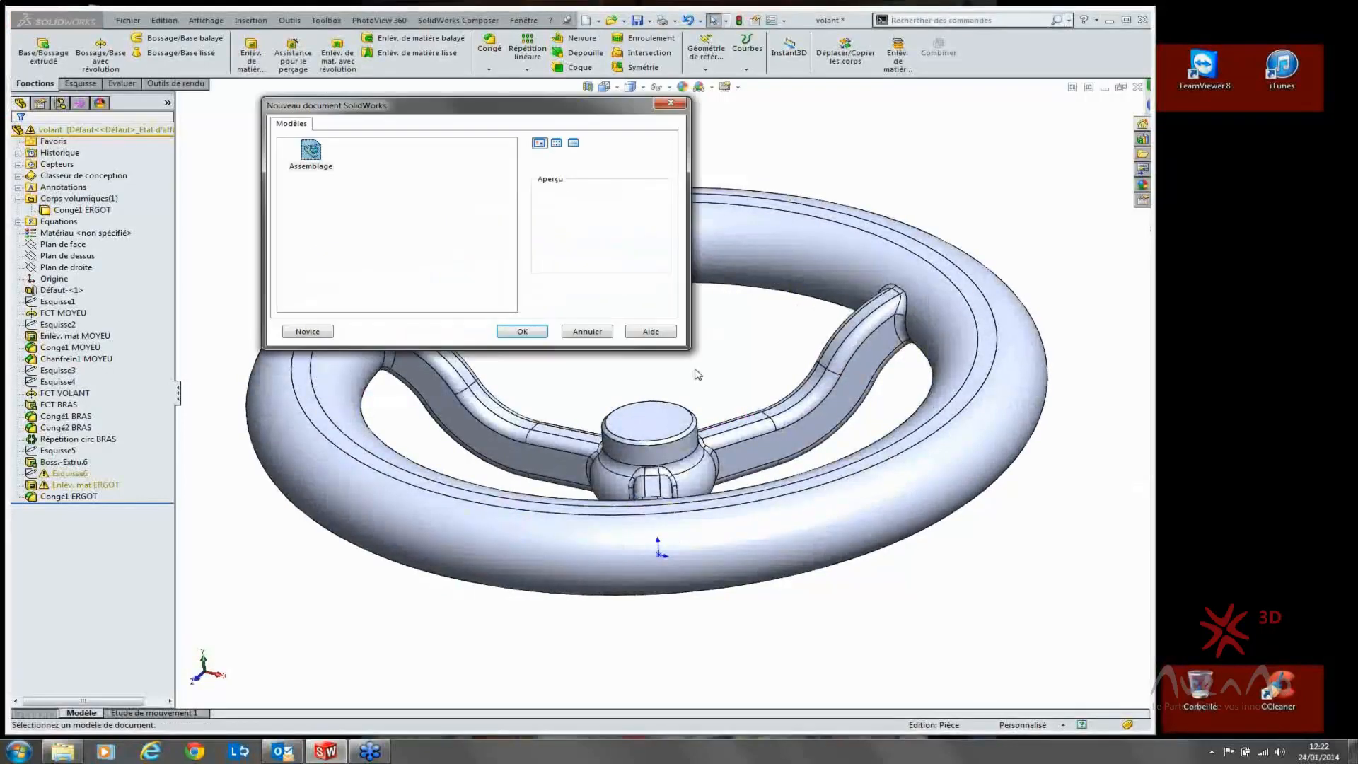
left_click(522, 332)
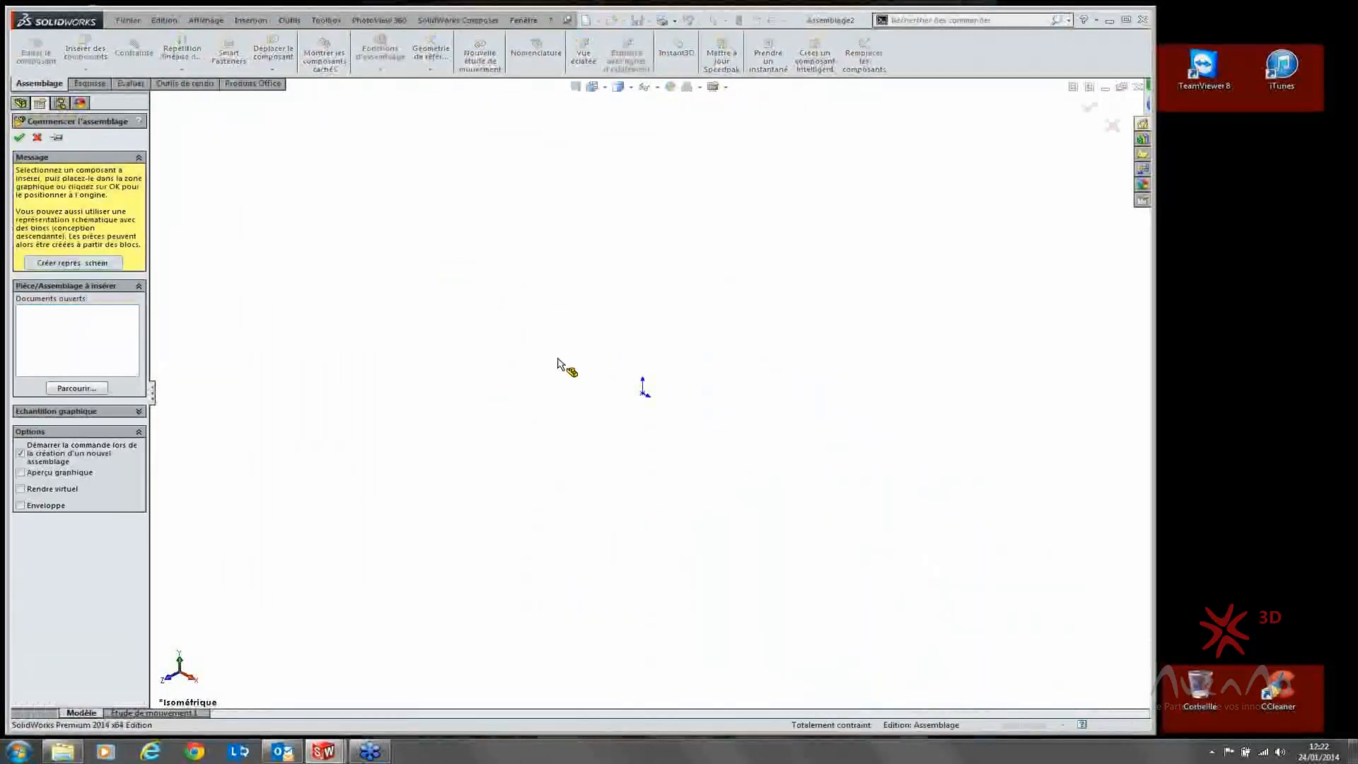
left_click(558, 363)
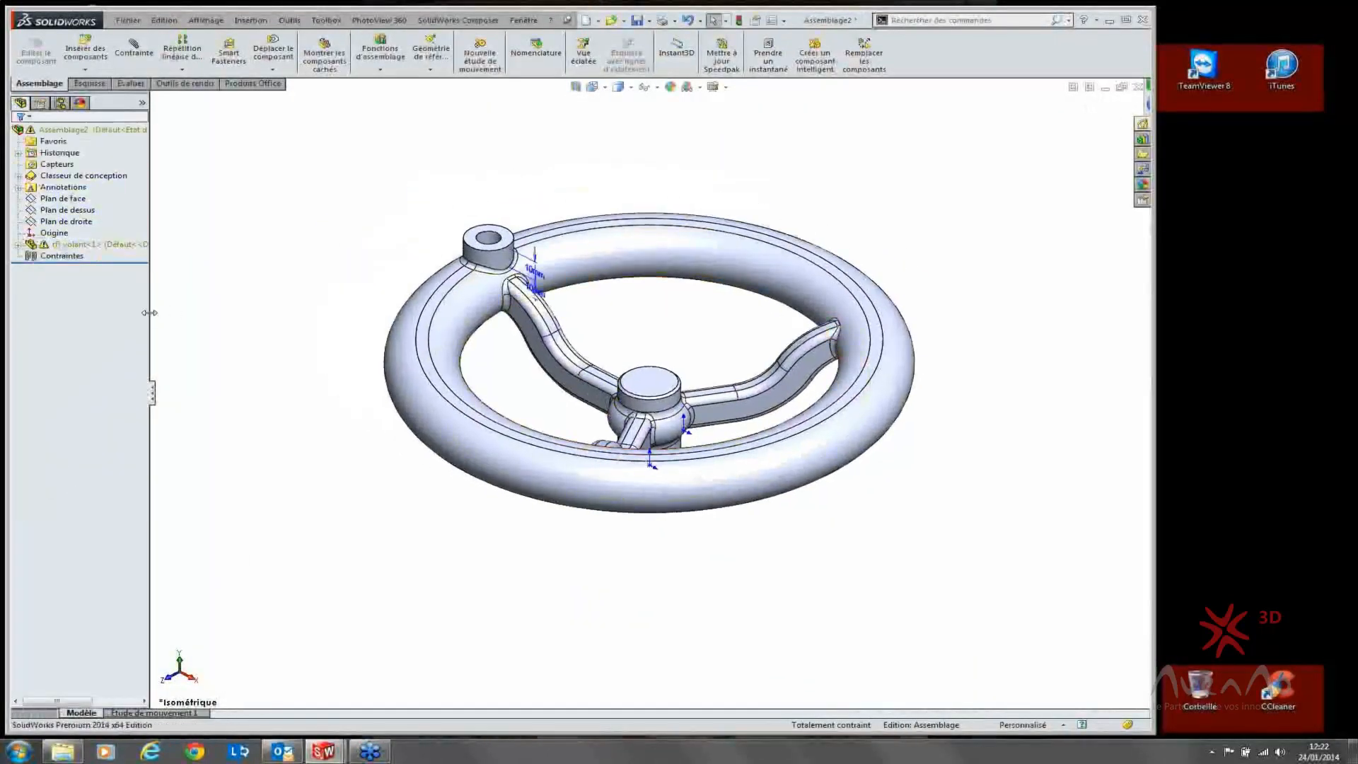
left_click_drag(149, 313, 273, 312)
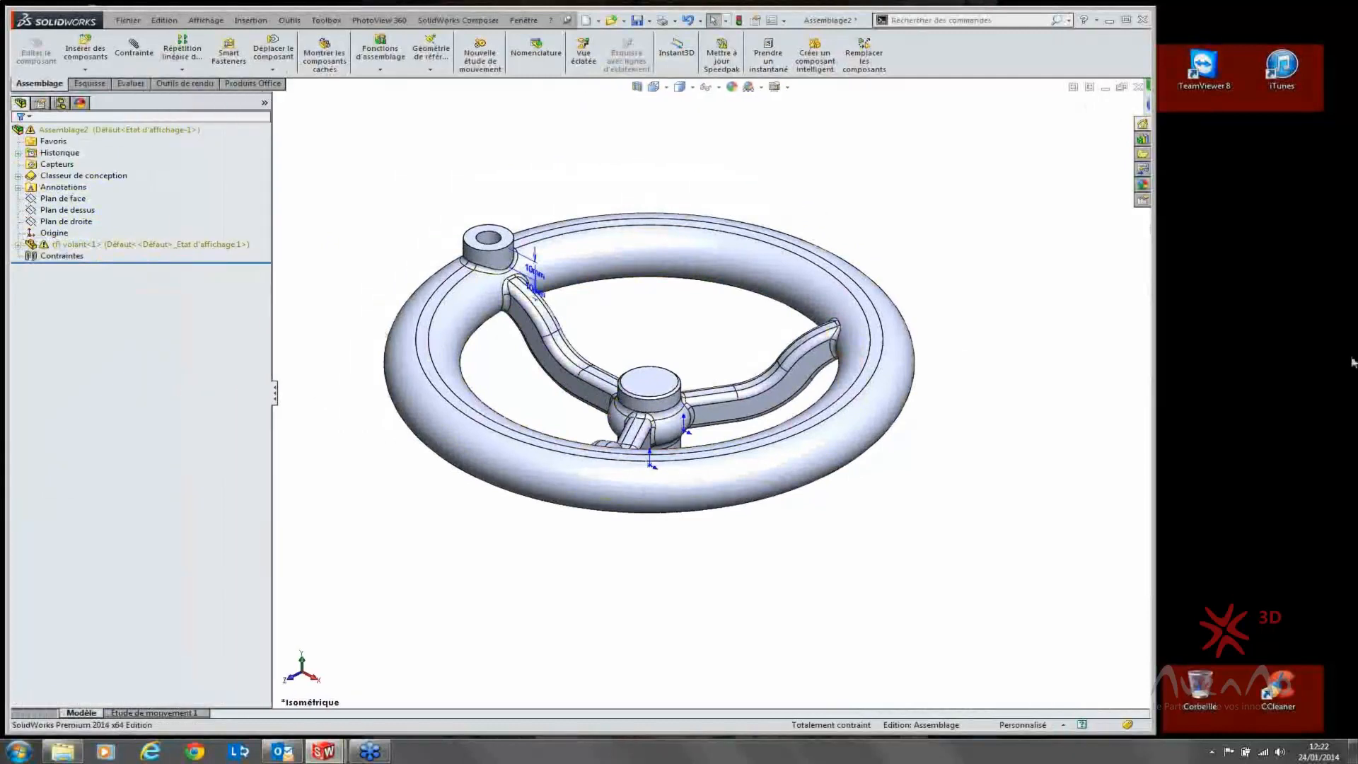
Step: Hide the display state names in the assembly's feature tree
left_click(95, 245)
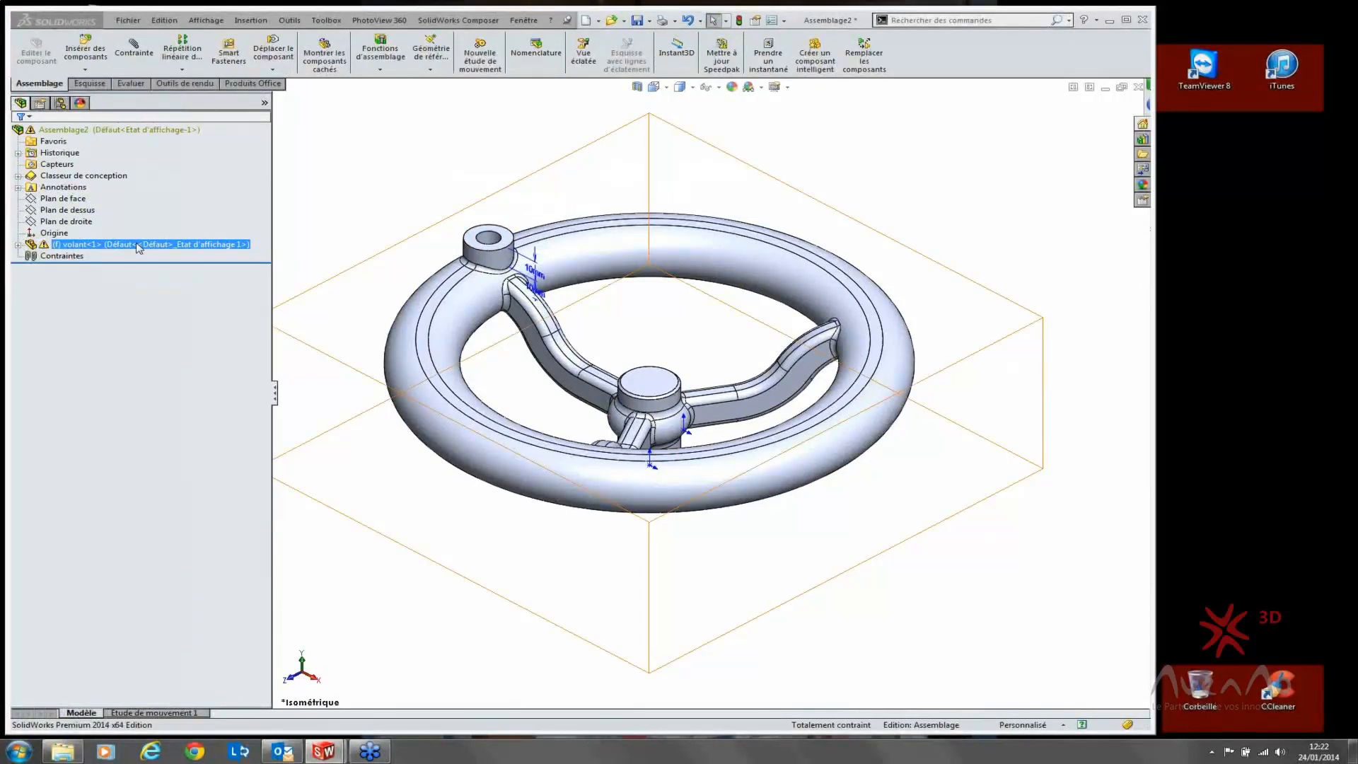
left_click(74, 131)
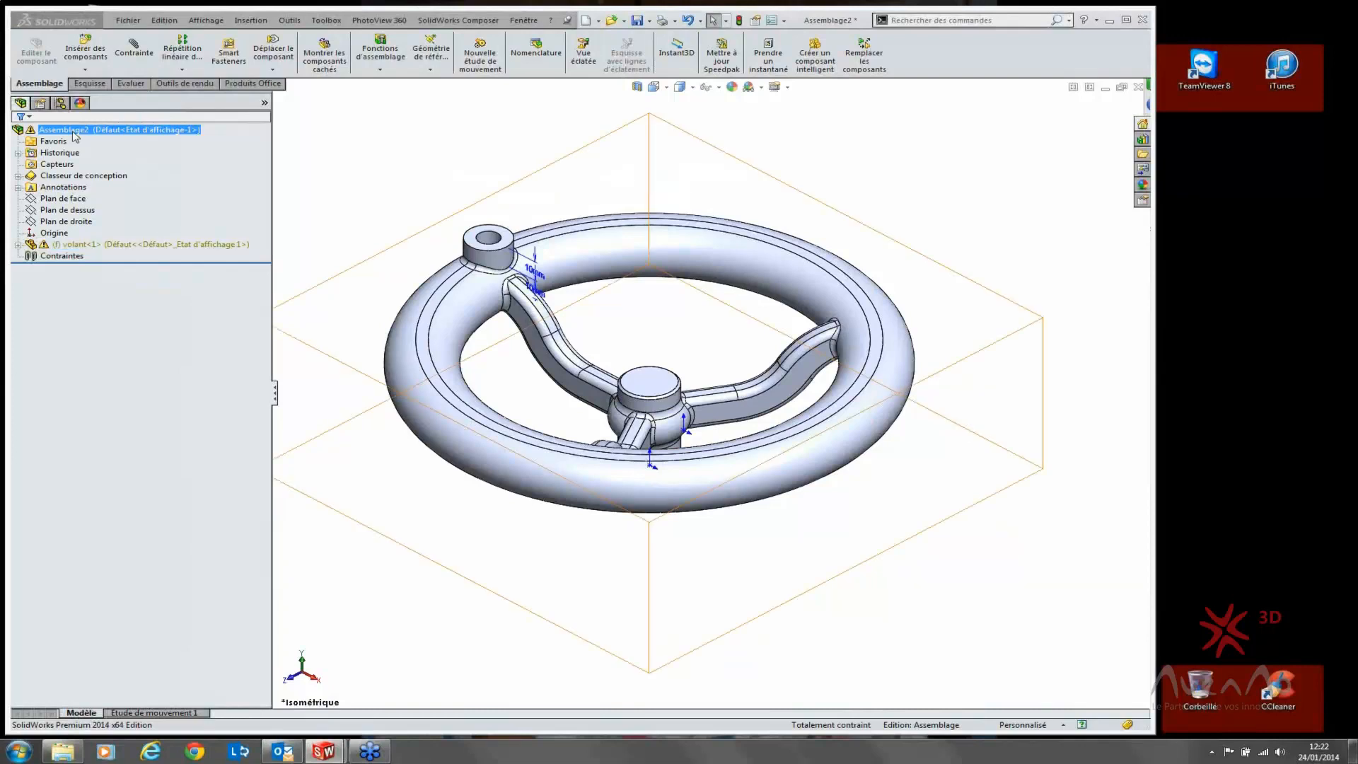
right_click(73, 131)
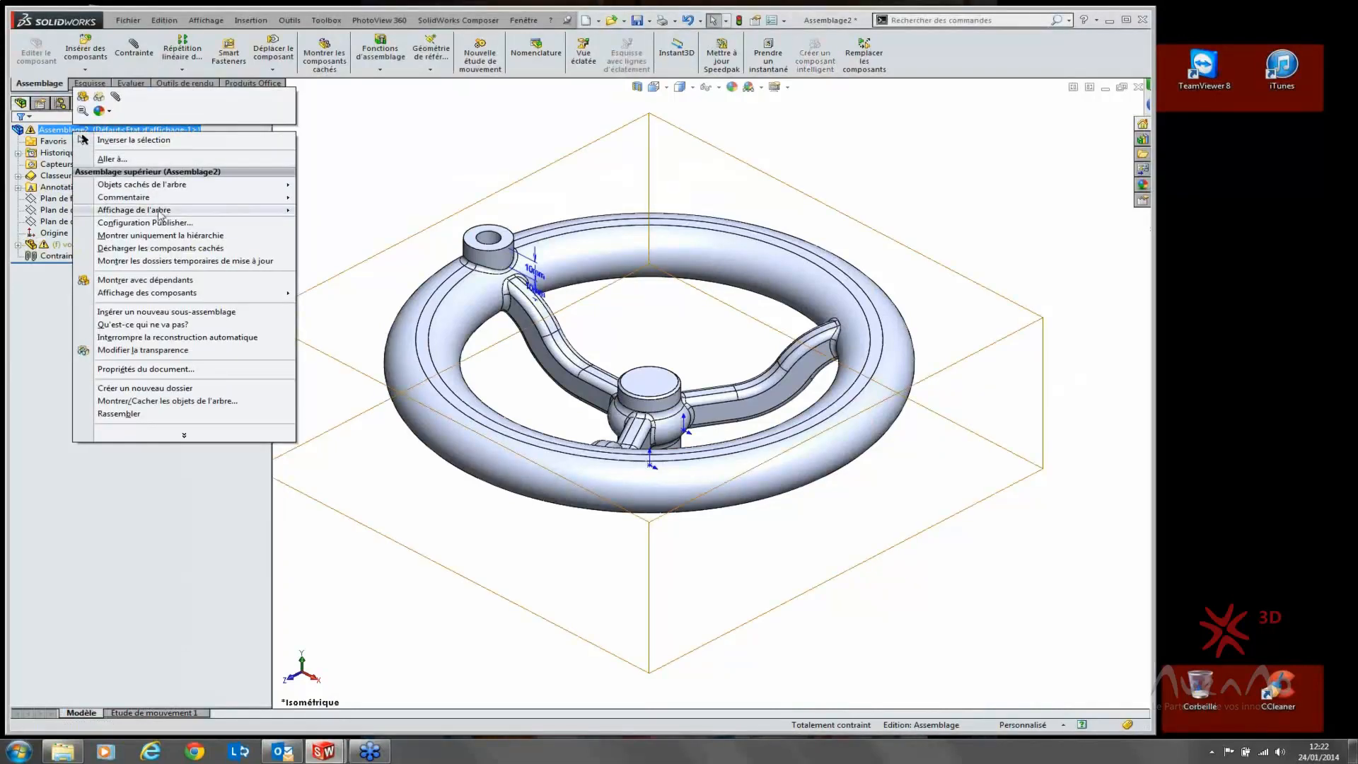
mouse_move(160, 212)
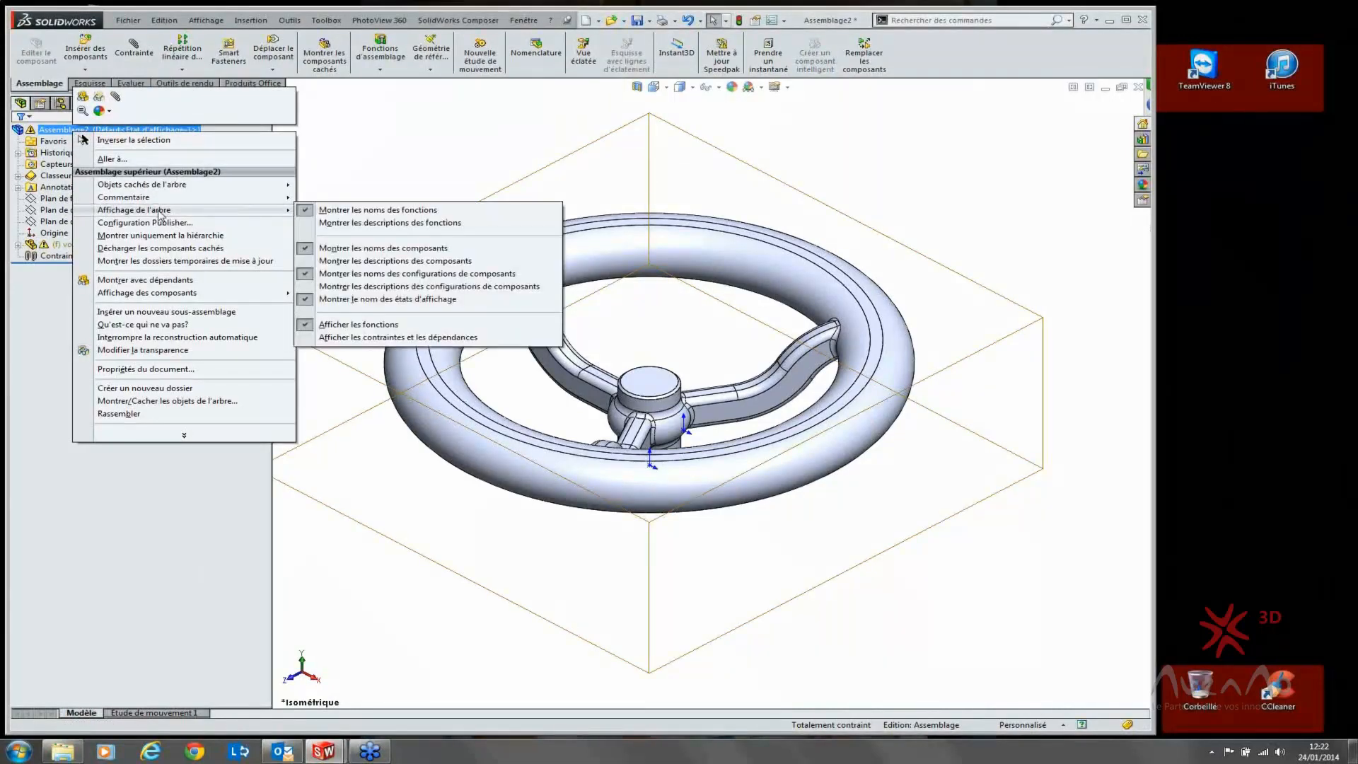
left_click(383, 300)
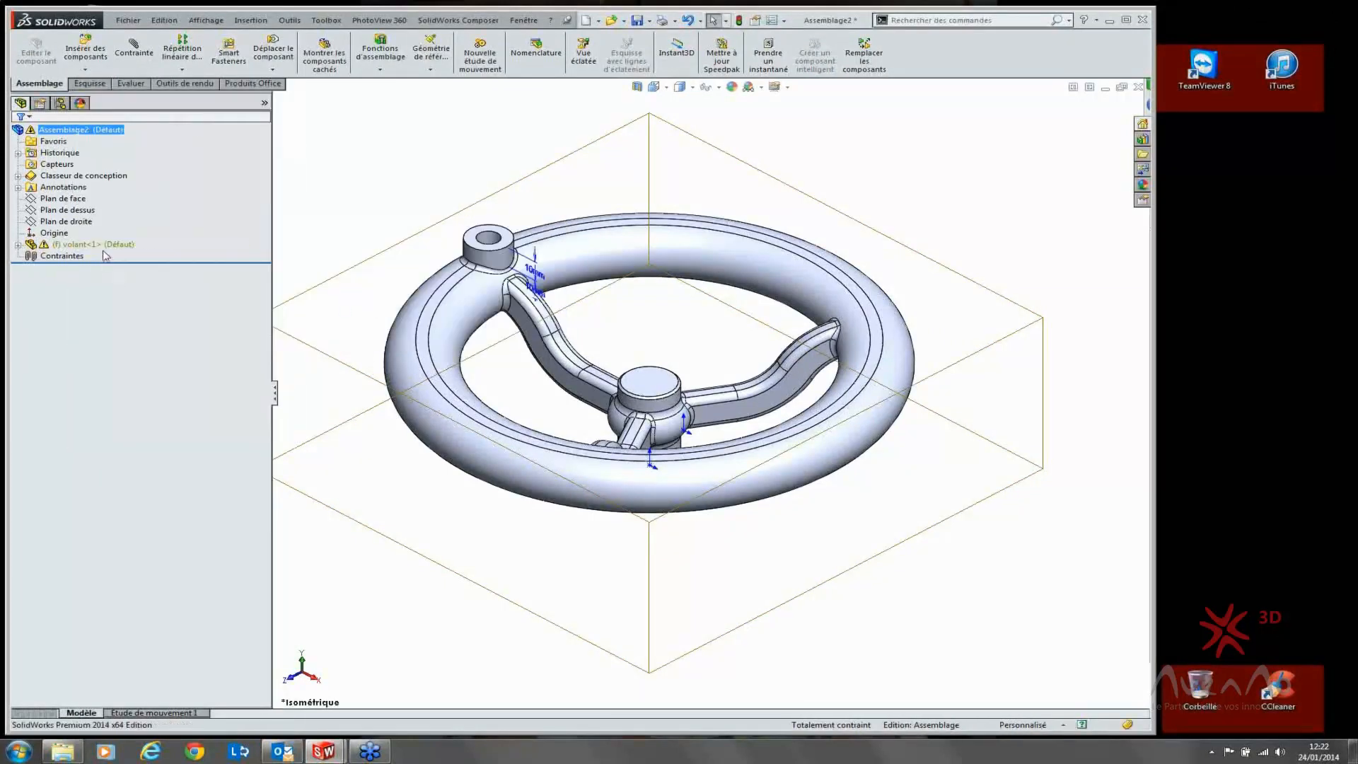
Step: Hide the component configuration names in the assembly's feature tree and check the volant component's shortened label
right_click(84, 131)
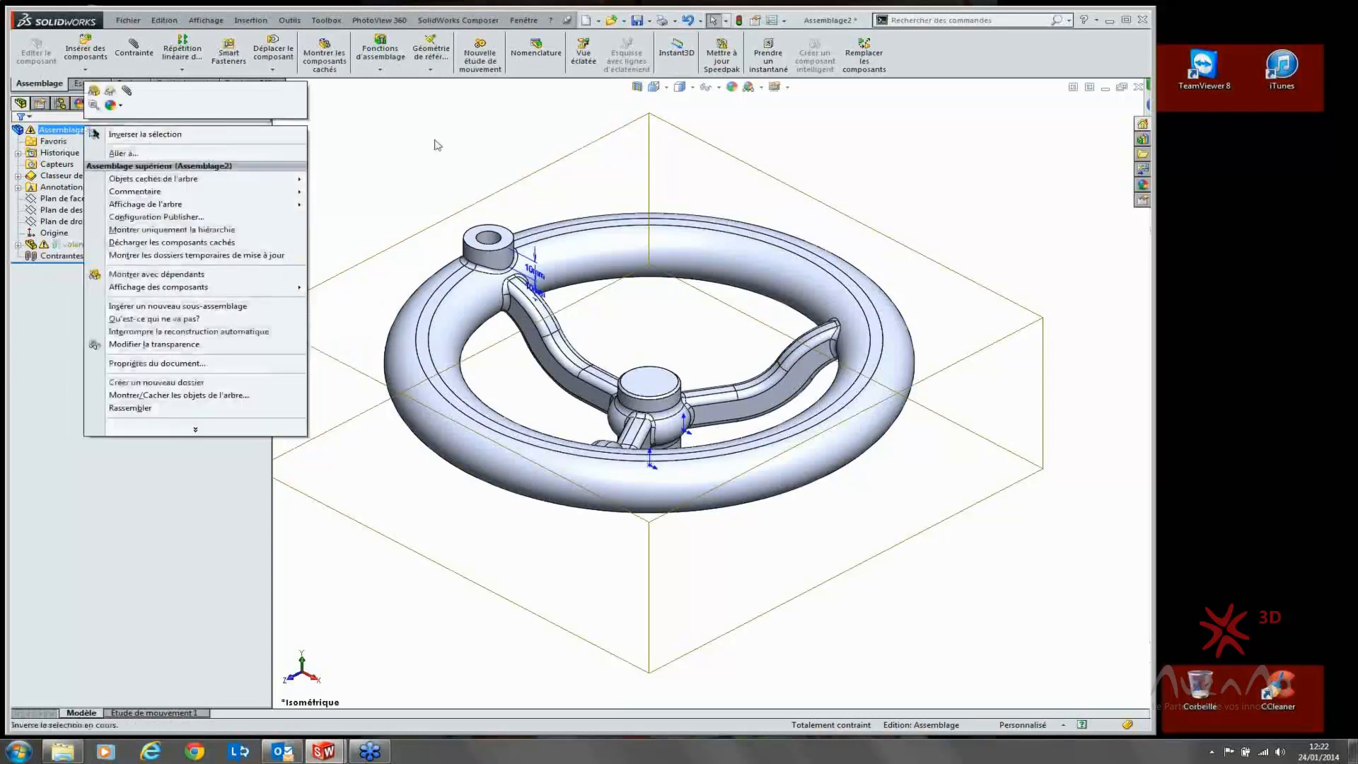
left_click(435, 143)
left_click(59, 131)
right_click(60, 131)
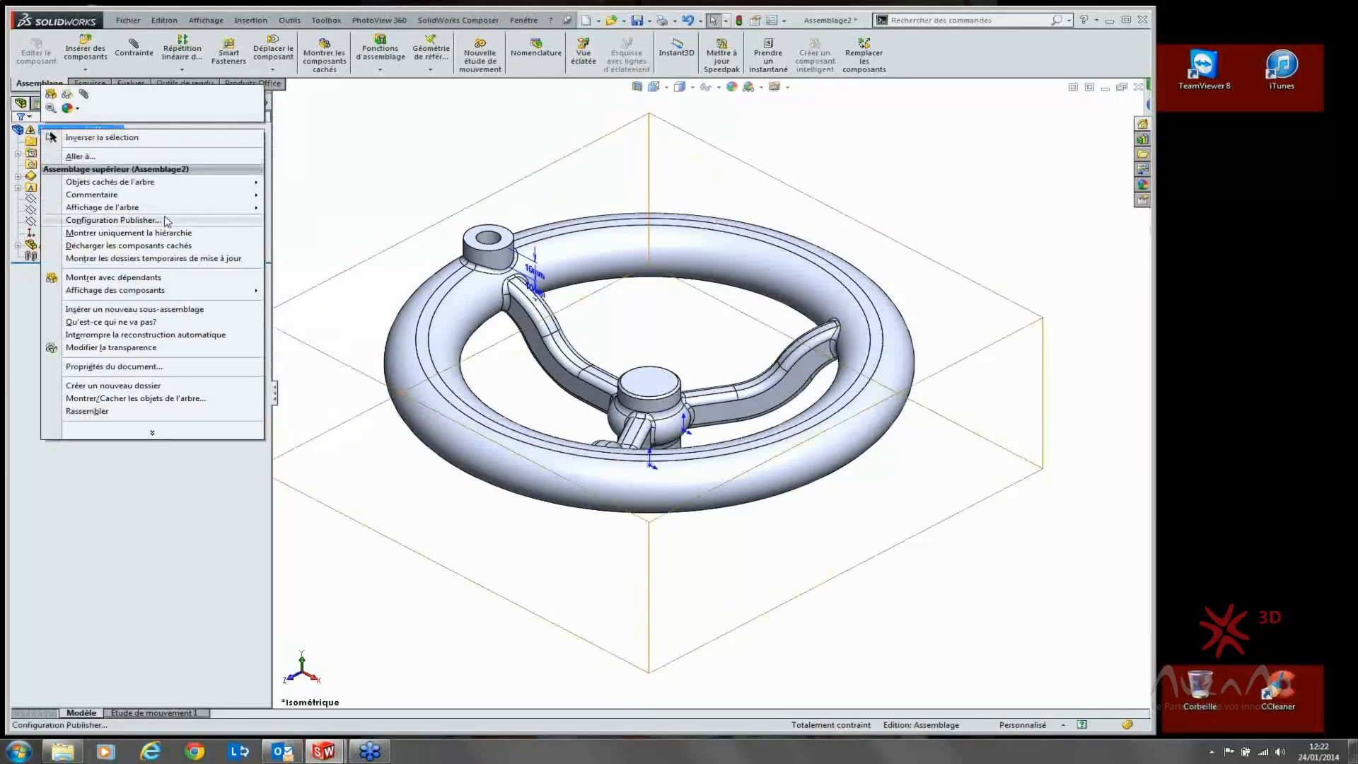
mouse_move(167, 218)
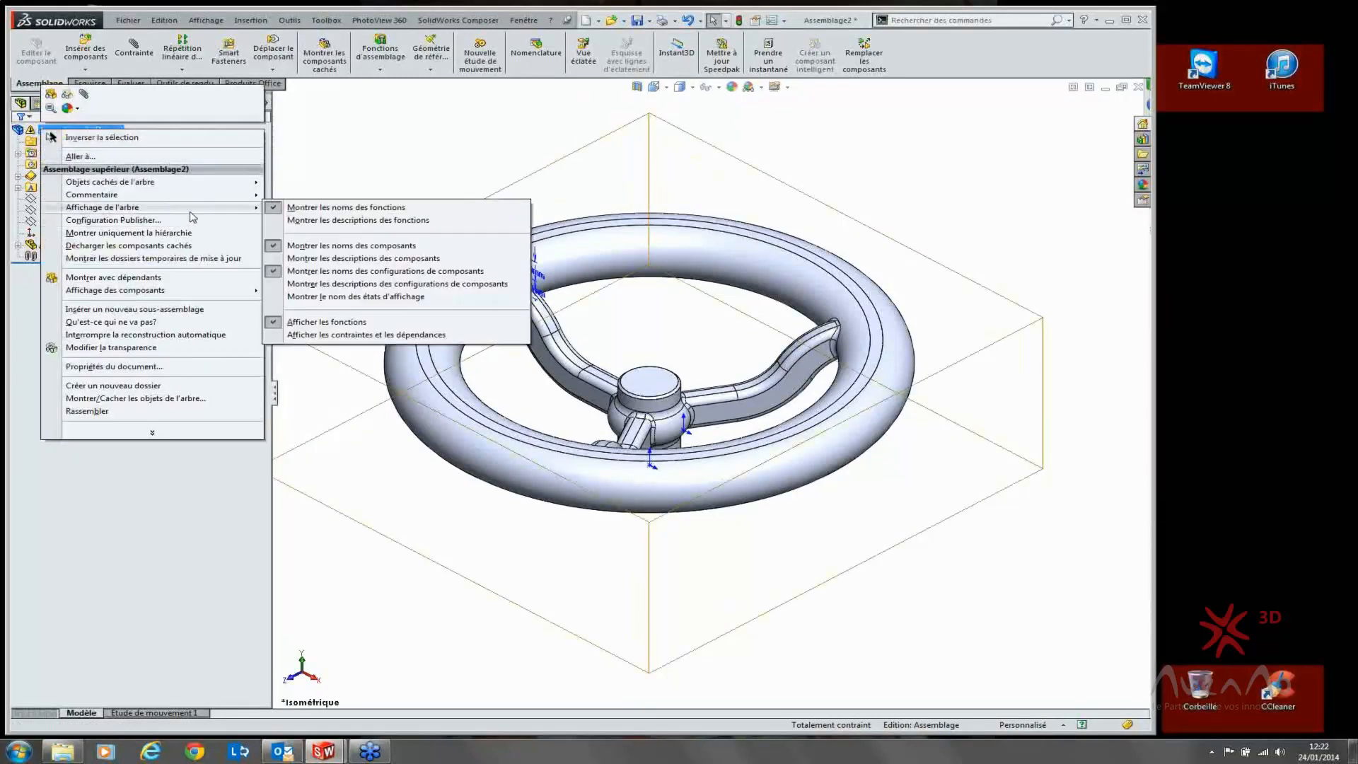
left_click(375, 269)
left_click(348, 177)
left_click(71, 245)
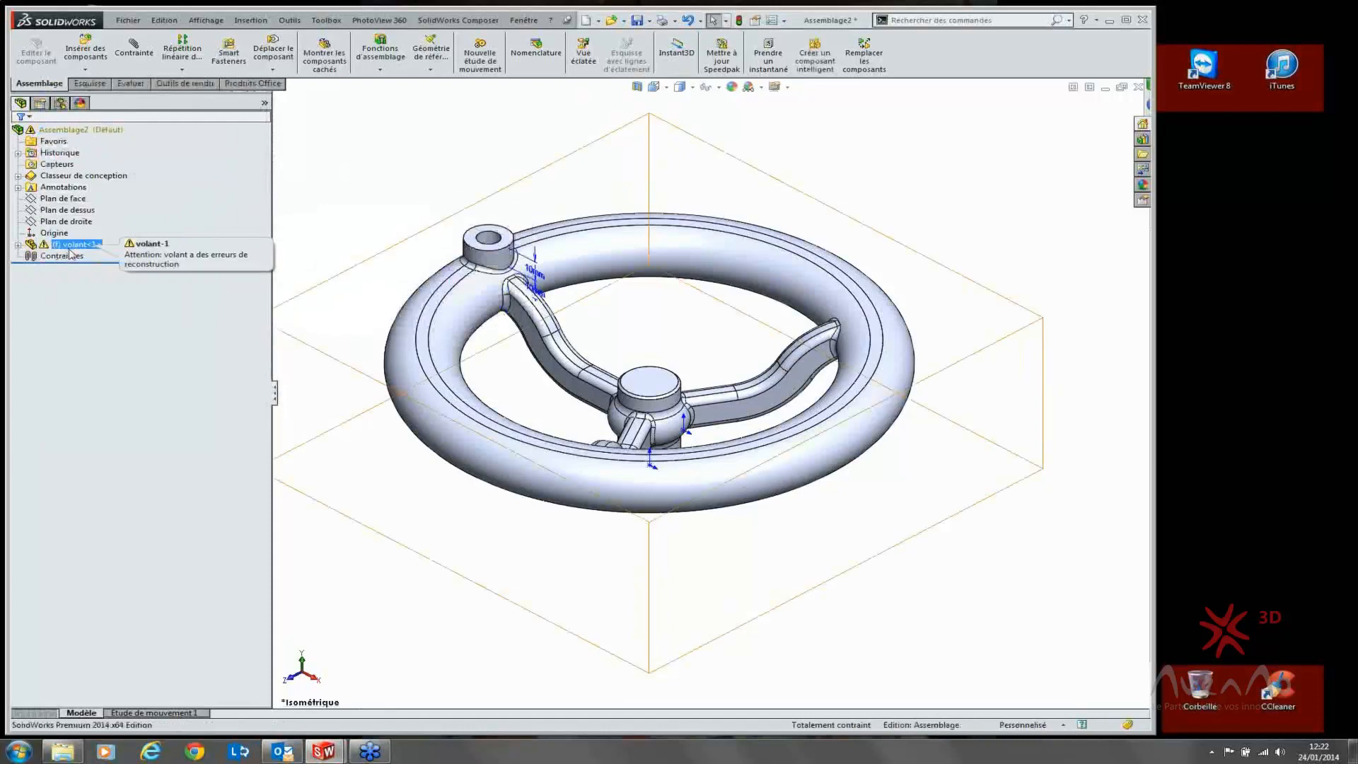
left_click(425, 184)
scroll(618, 343, "up", 1)
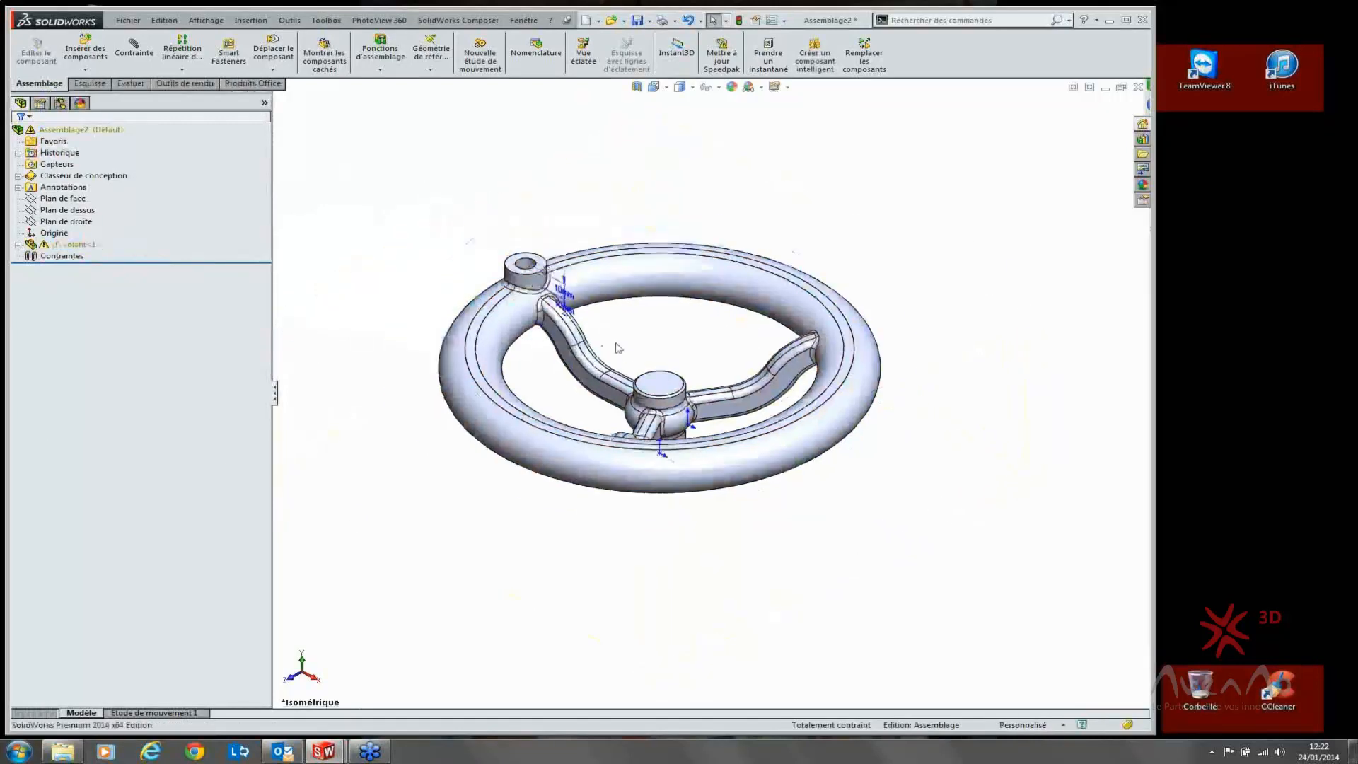
scroll(628, 343, "down", 4)
scroll(764, 356, "up", 1)
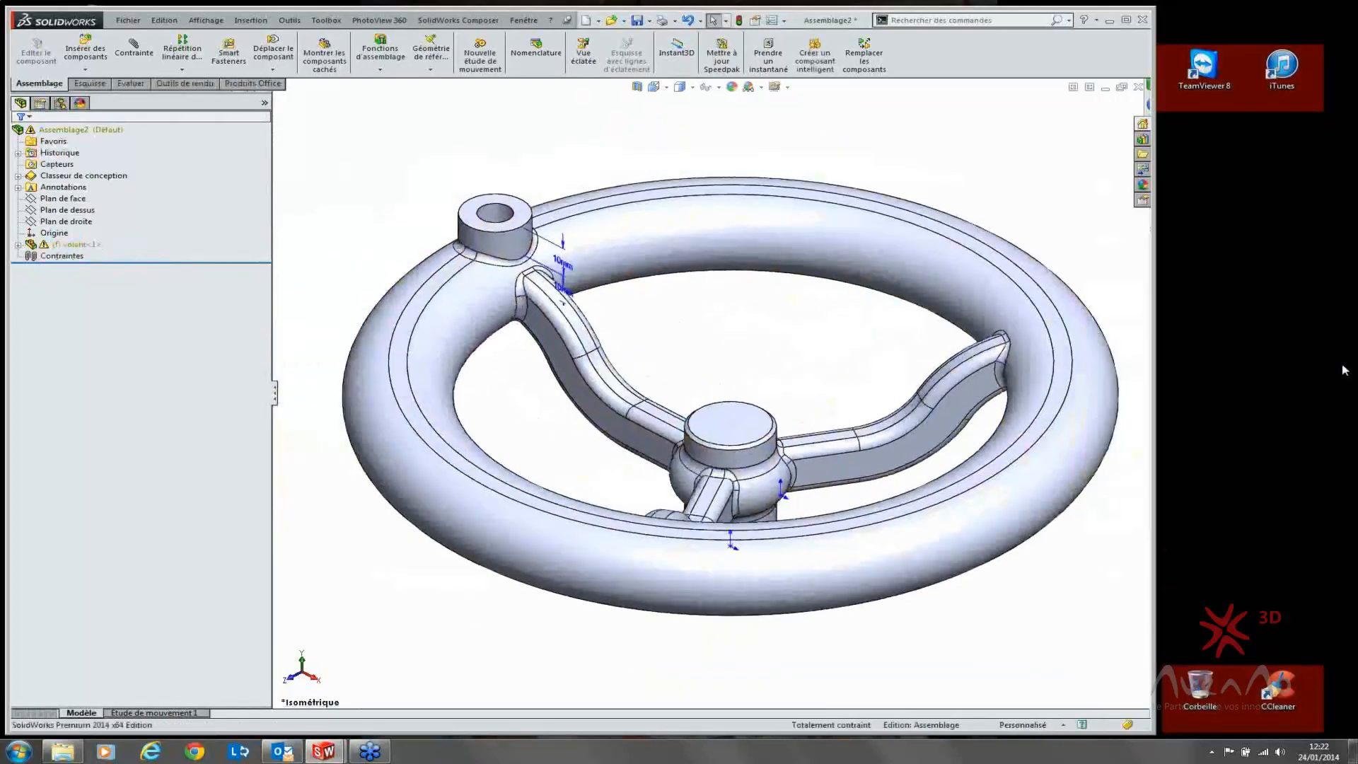
left_click(100, 133)
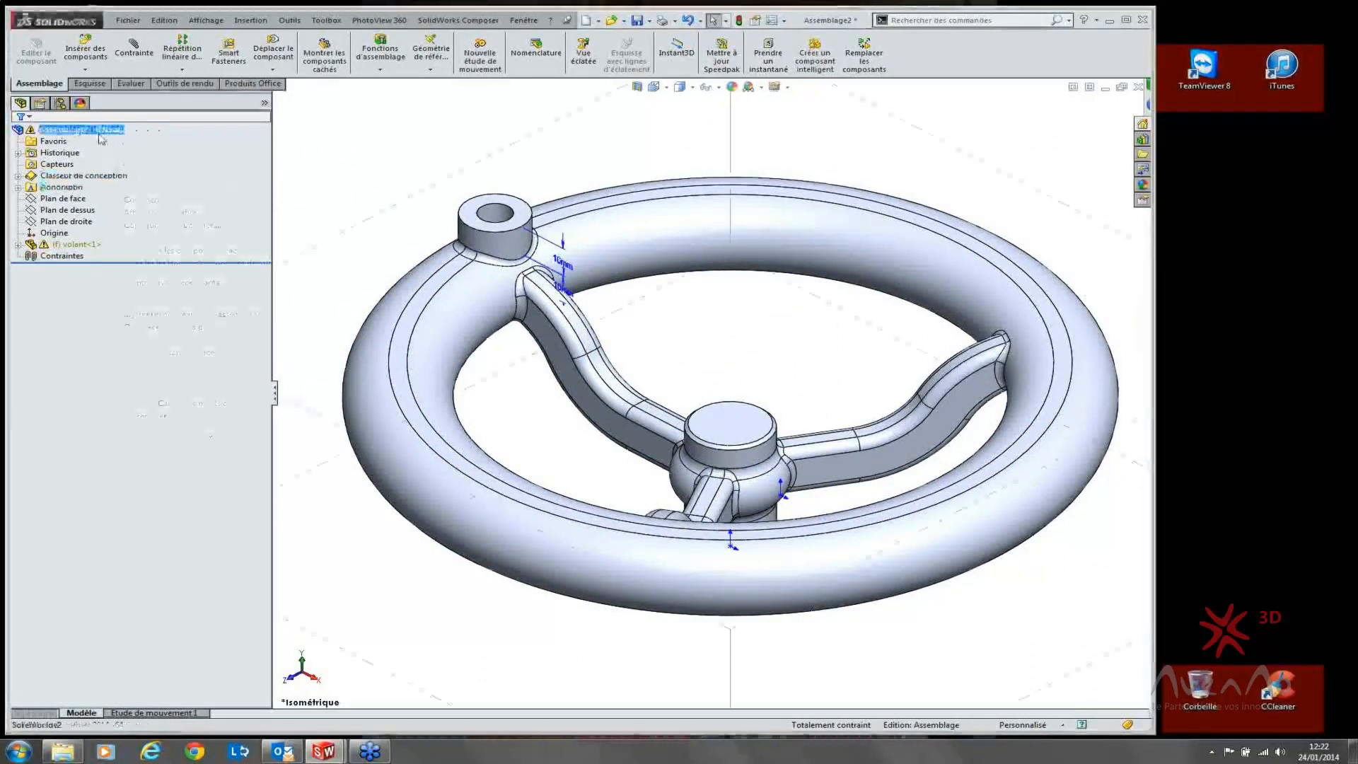
right_click(99, 134)
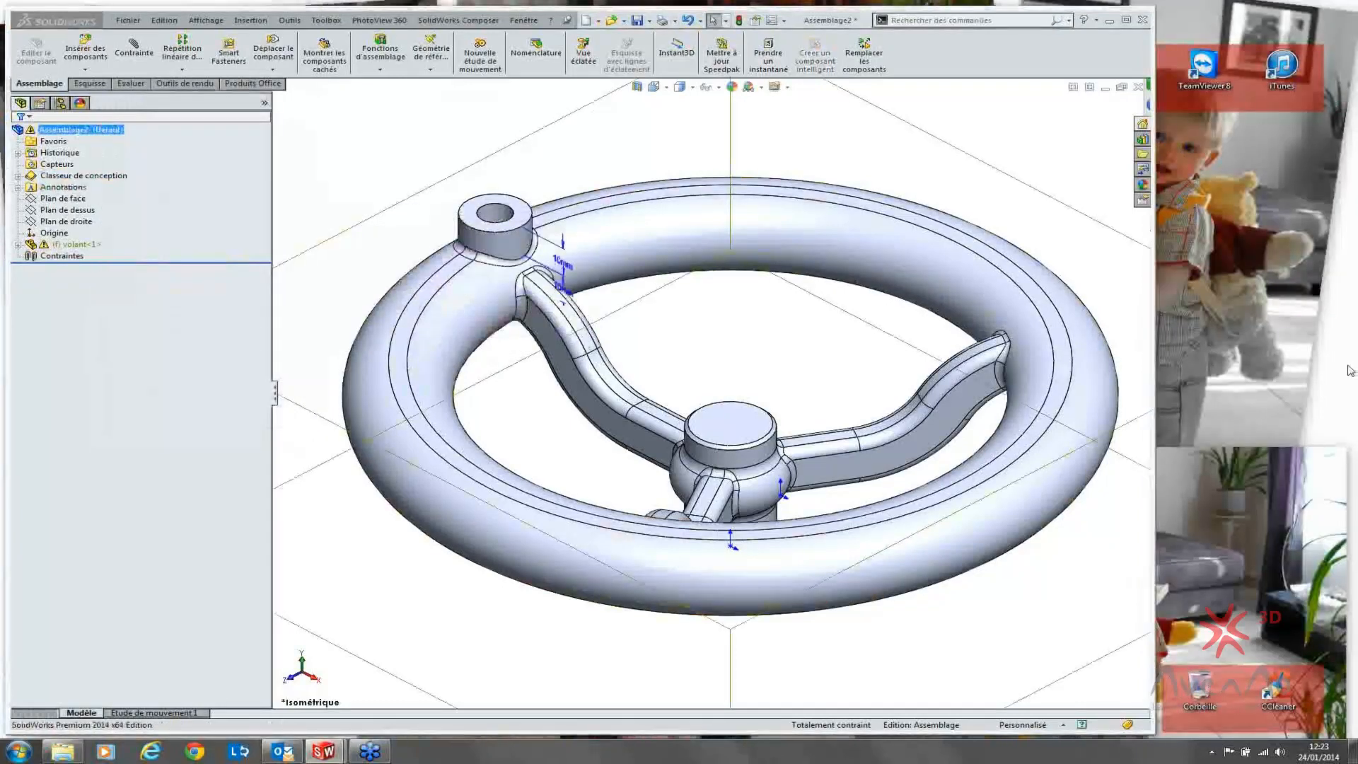
left_click(807, 406)
scroll(807, 406, "up", 3)
scroll(798, 409, "down", 1)
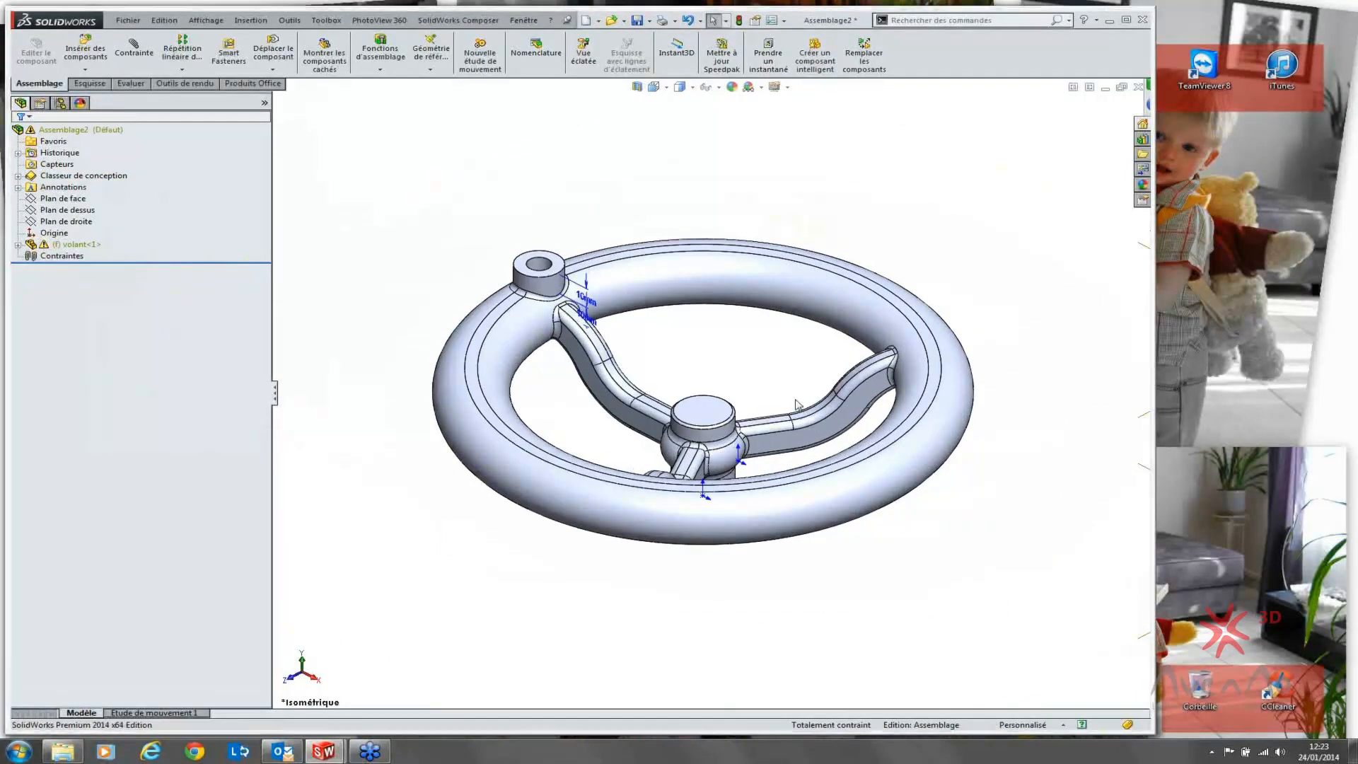
Step: Switch from the assembly to the open volant part document
key("ctrl+Tab")
left_click(559, 337)
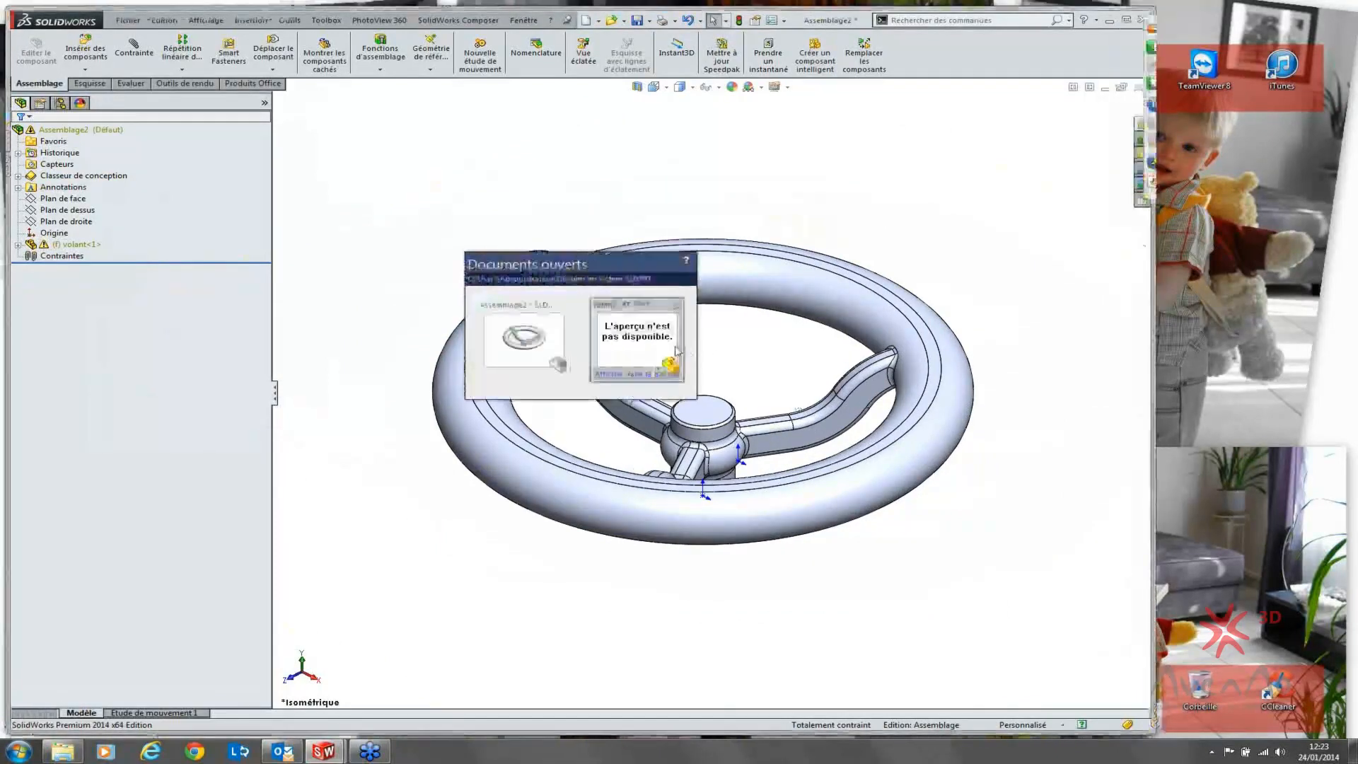
left_click(677, 350)
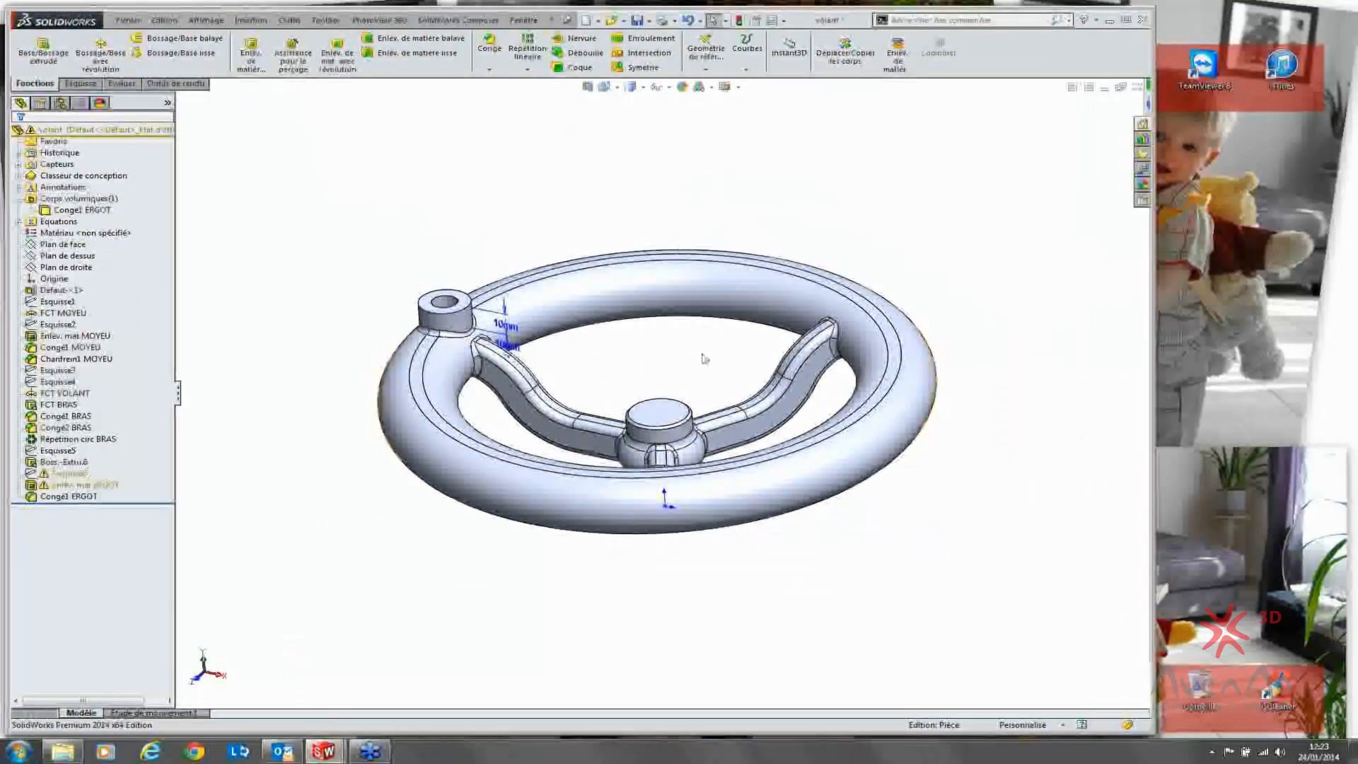
middle_click_drag(703, 358, 708, 377)
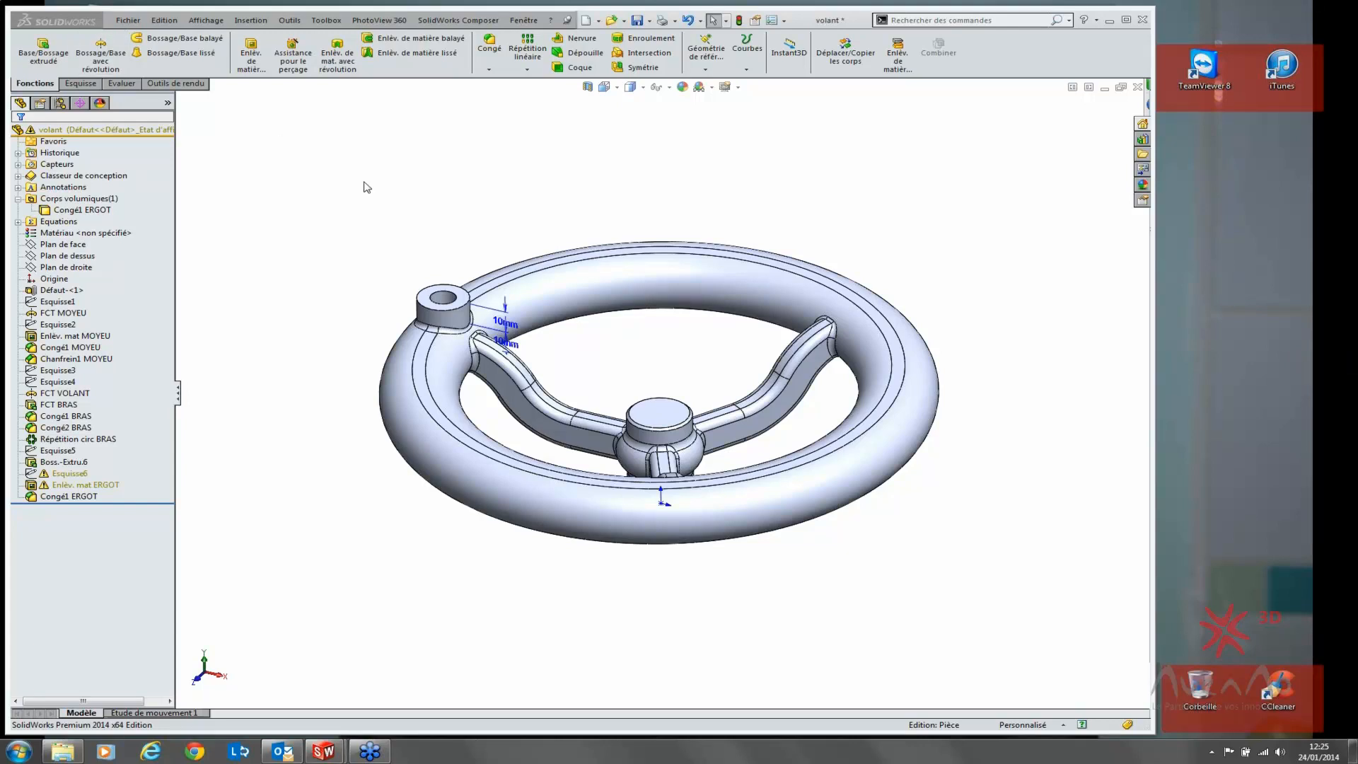
Step: Switch to the Assemblage2 assembly and review the tree display options available for its top-level component
key("ctrl+Tab")
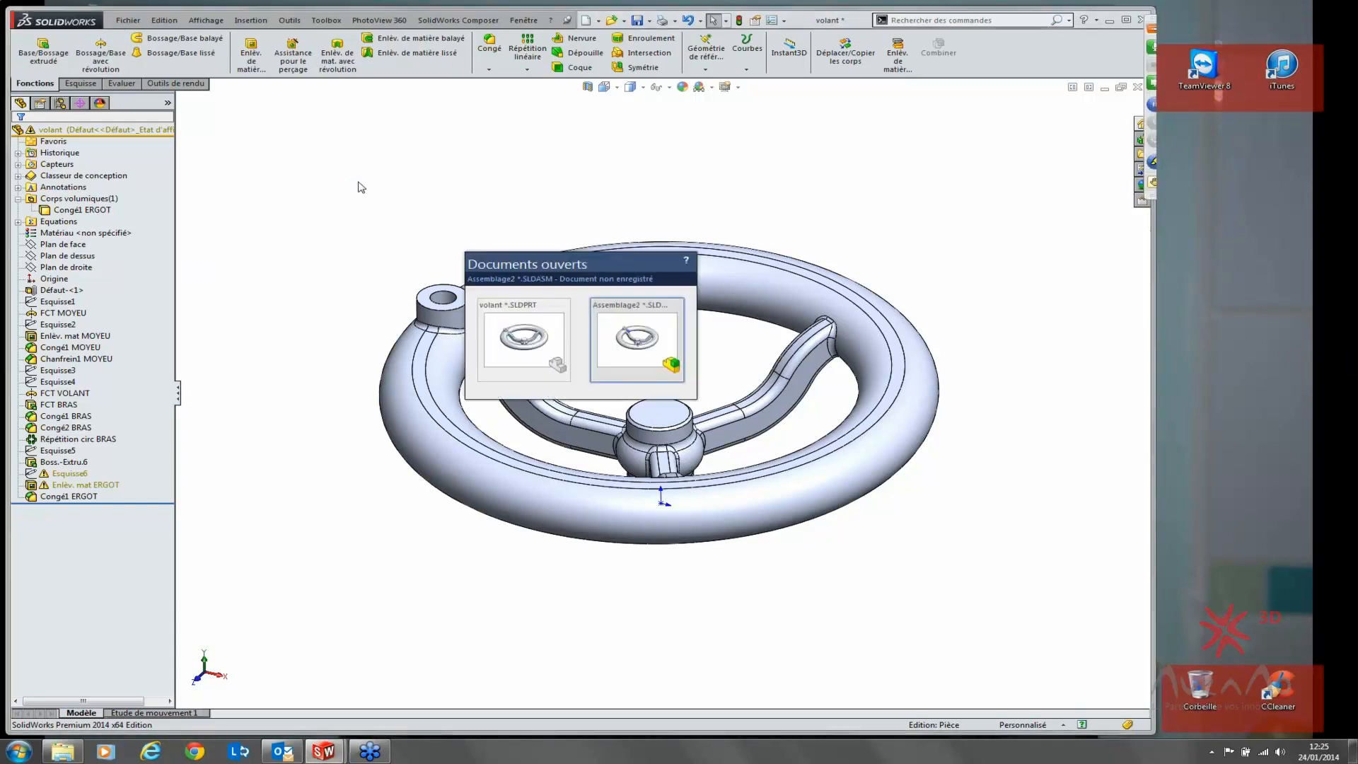
left_click(88, 131)
right_click(89, 132)
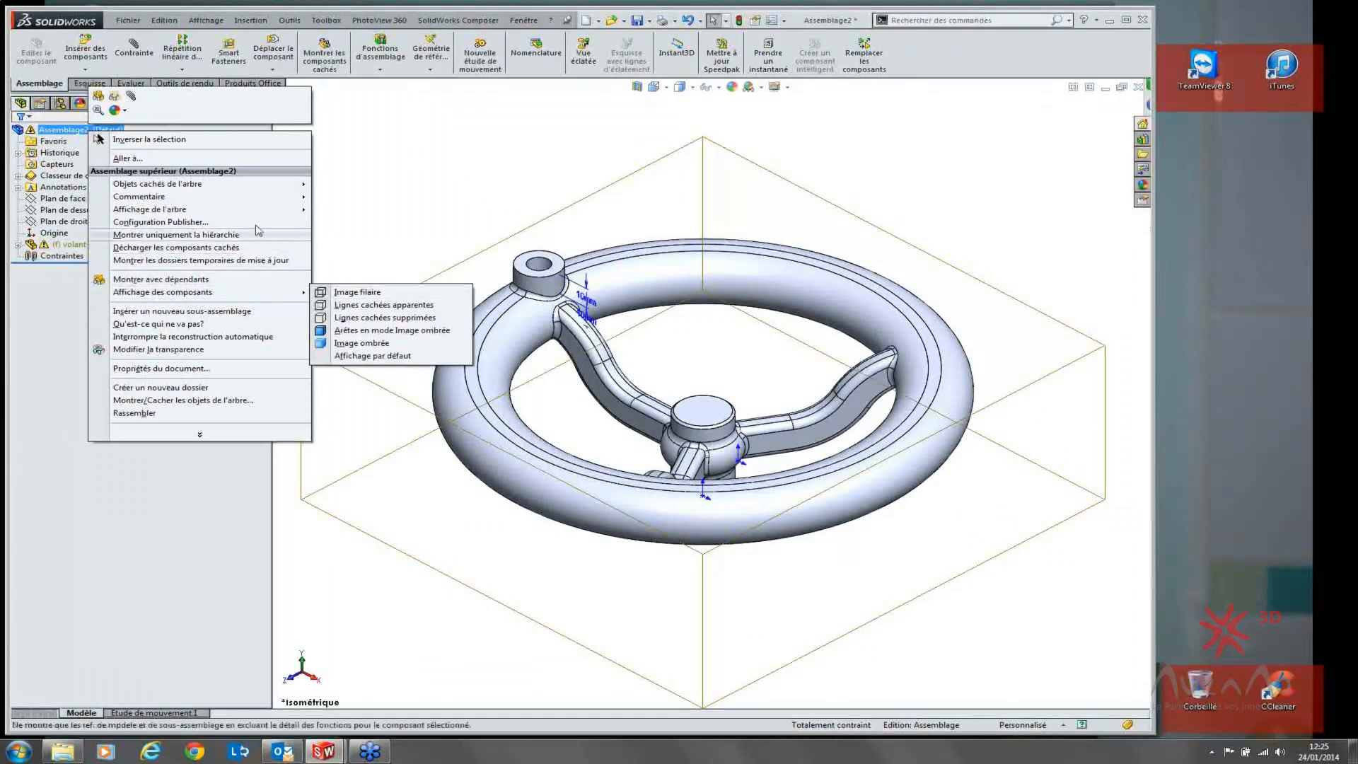
mouse_move(253, 220)
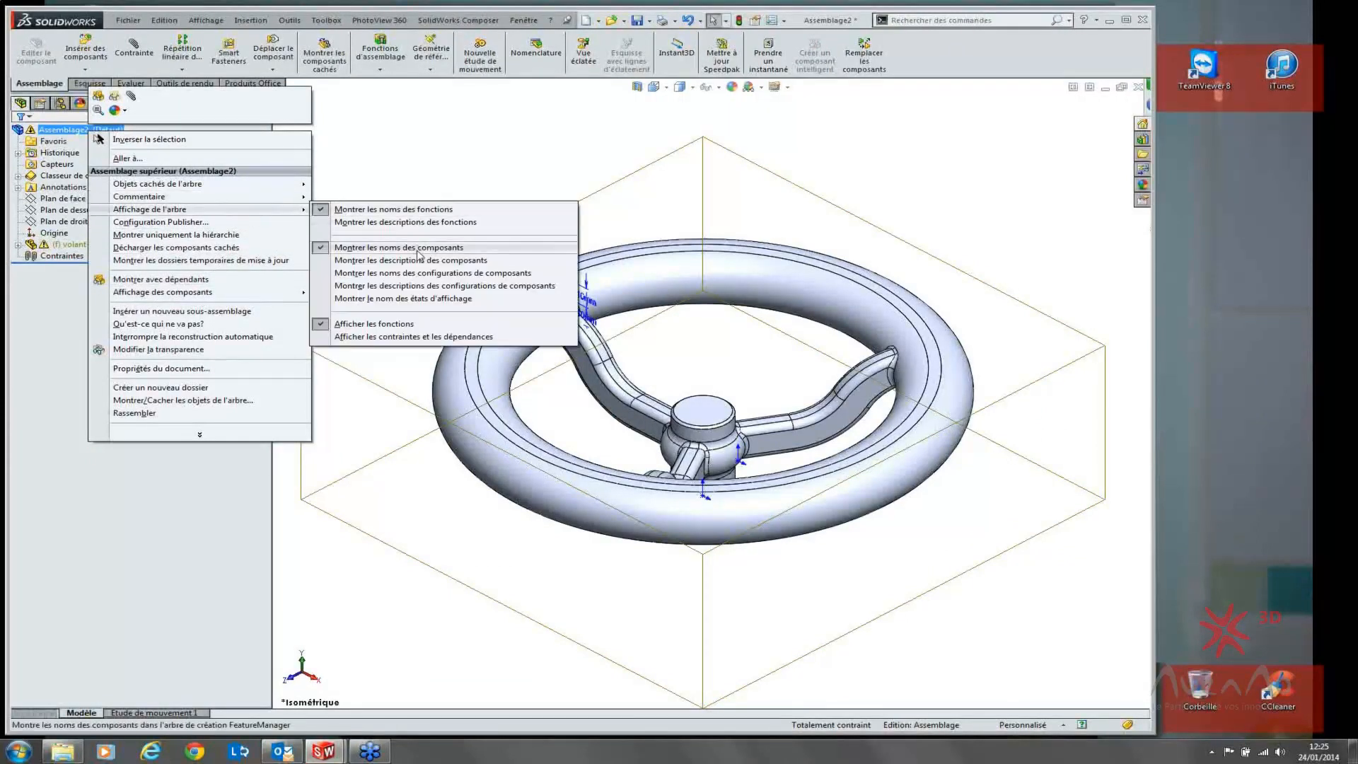
left_click(417, 299)
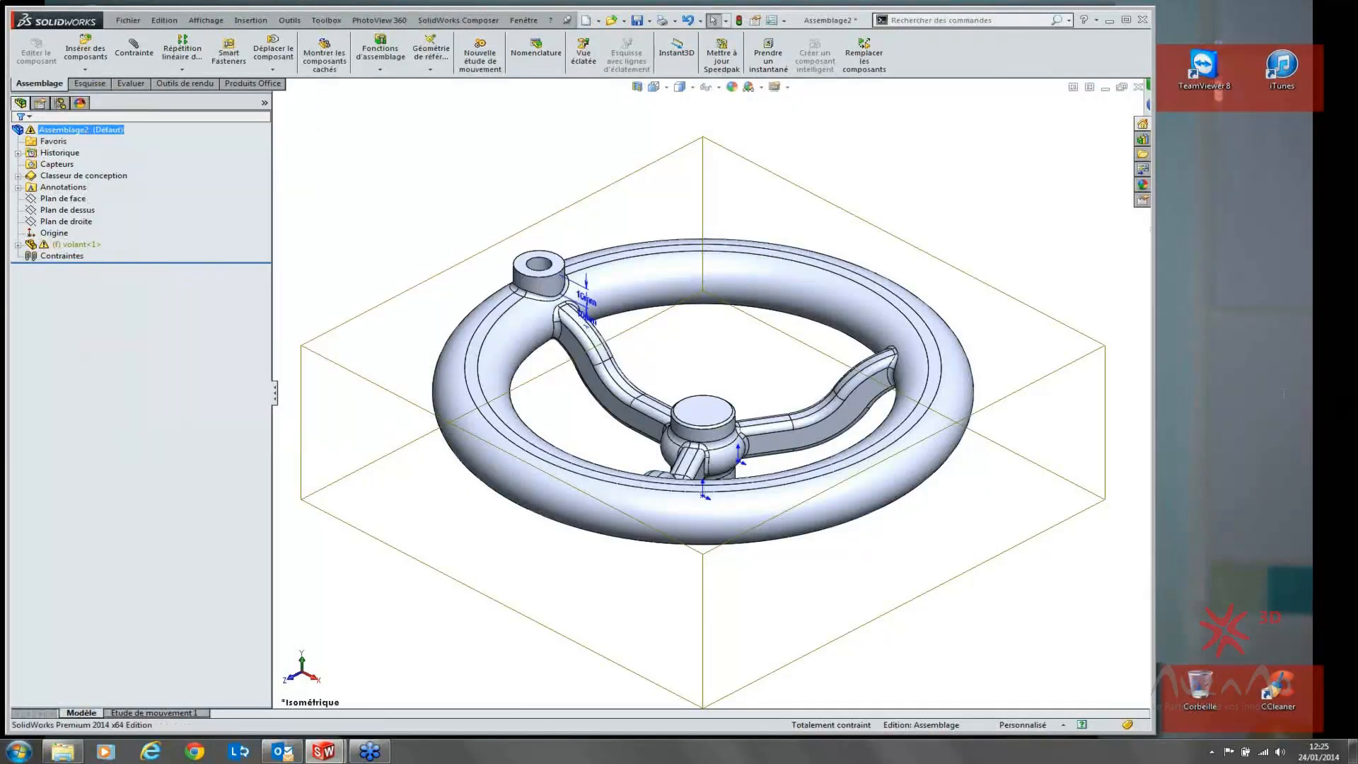
left_click(1346, 385)
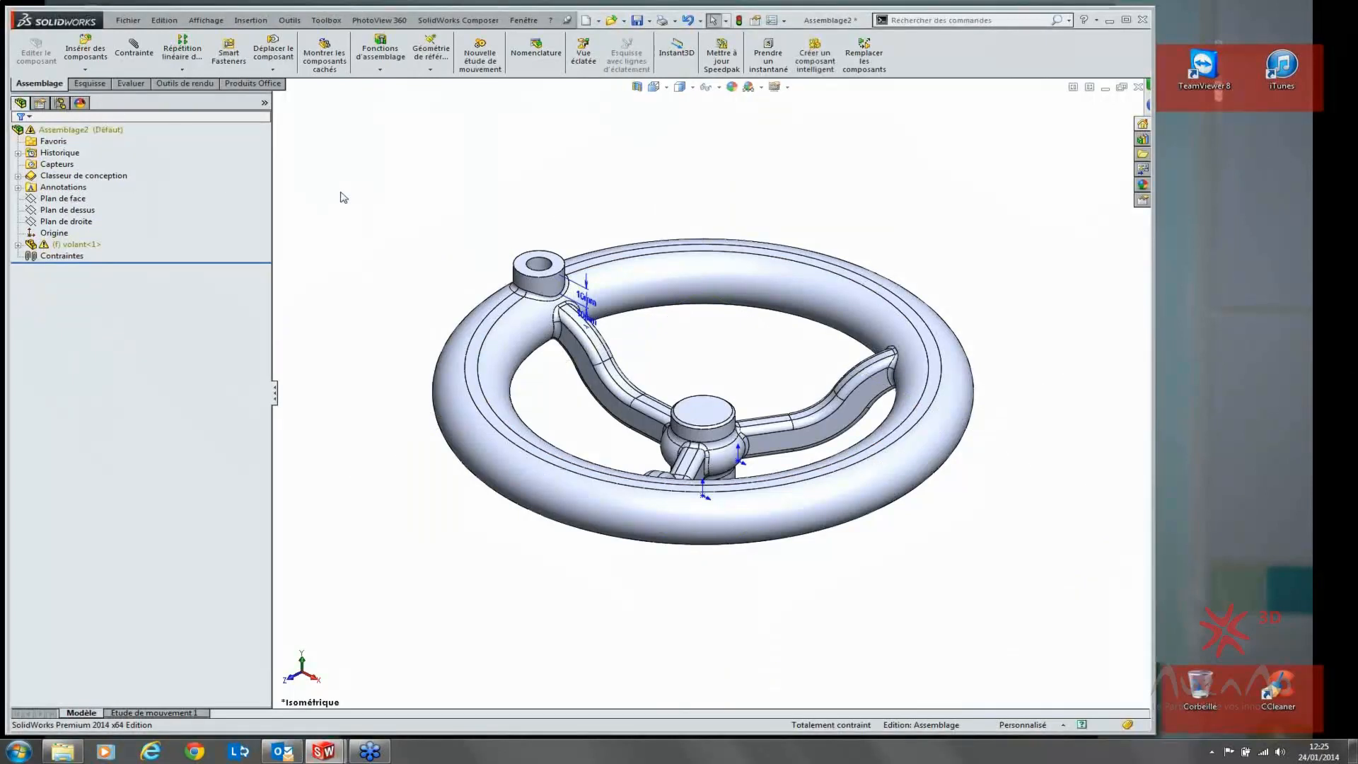
Step: Return from the Assemblage2 assembly to the volant part document
key("ctrl+Tab")
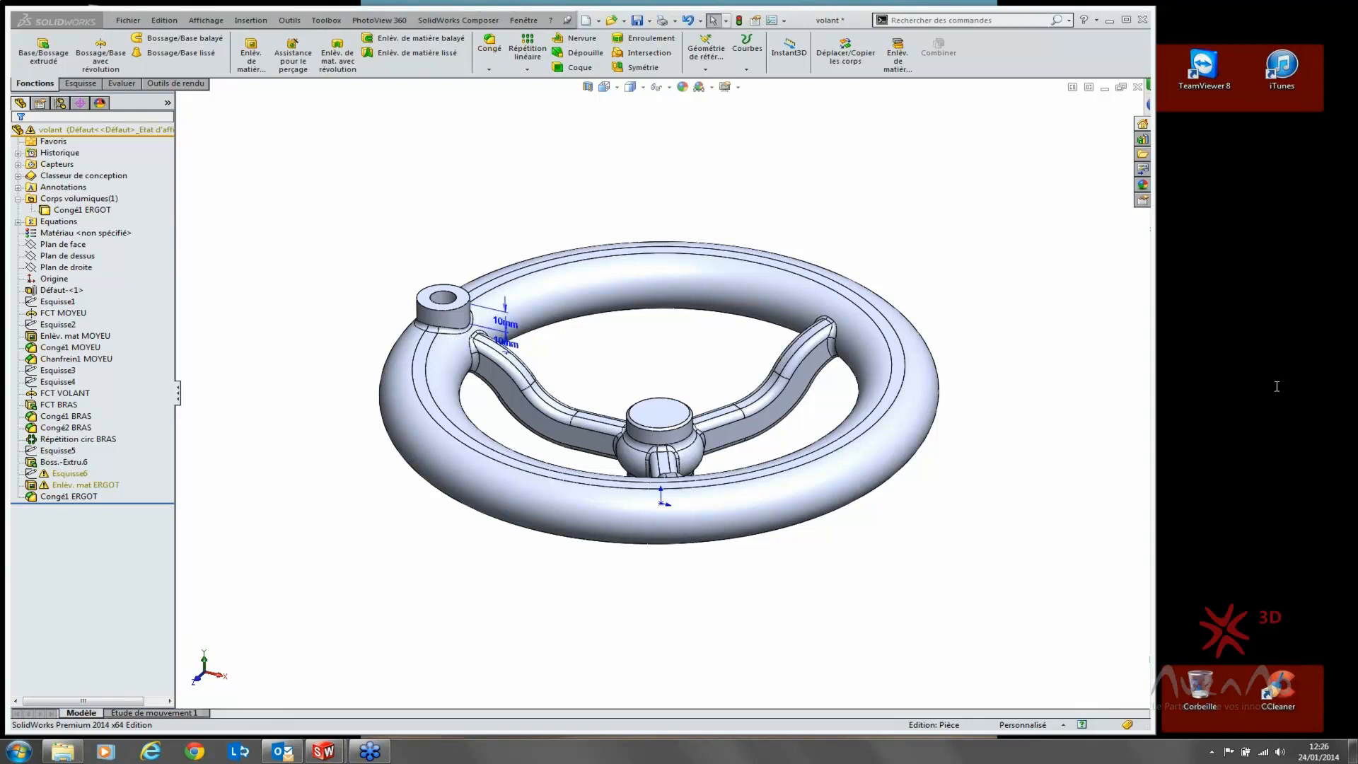
left_click(1003, 224)
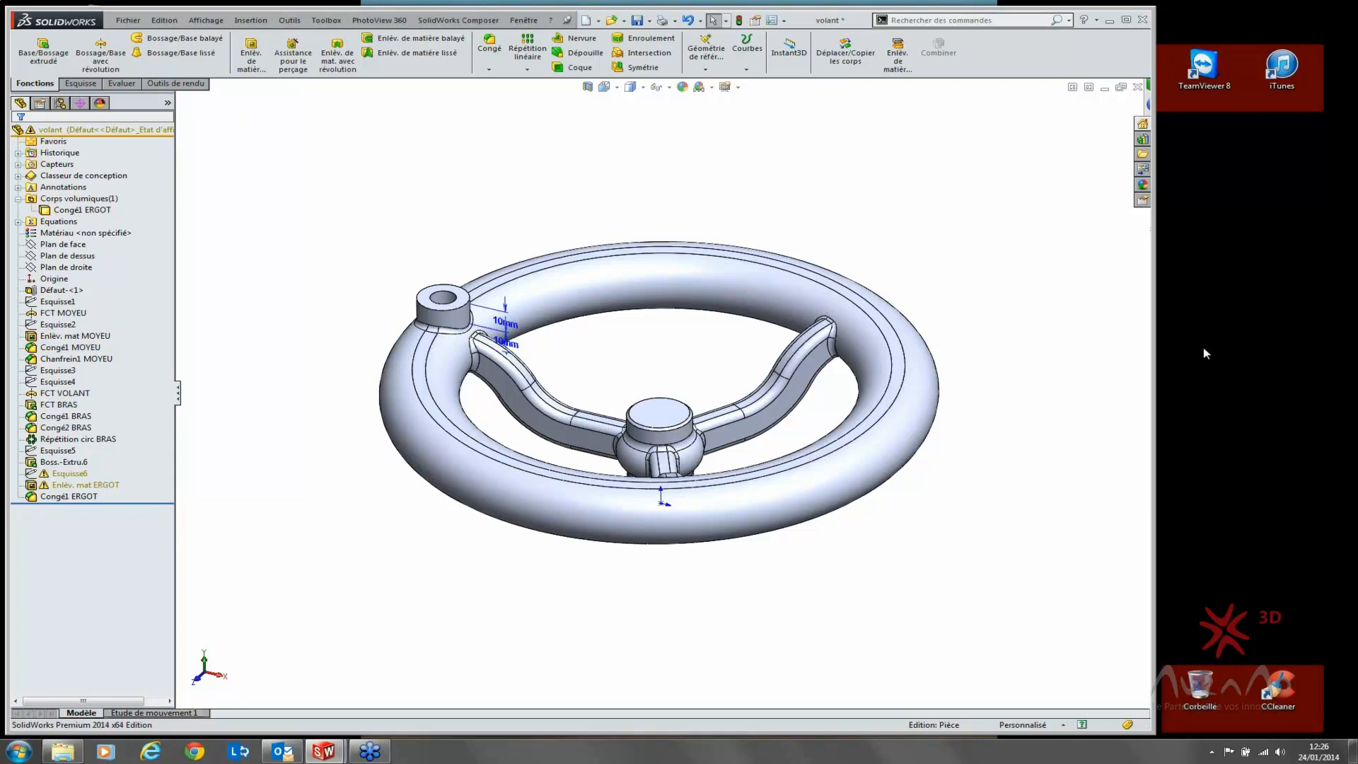
left_click(1242, 382)
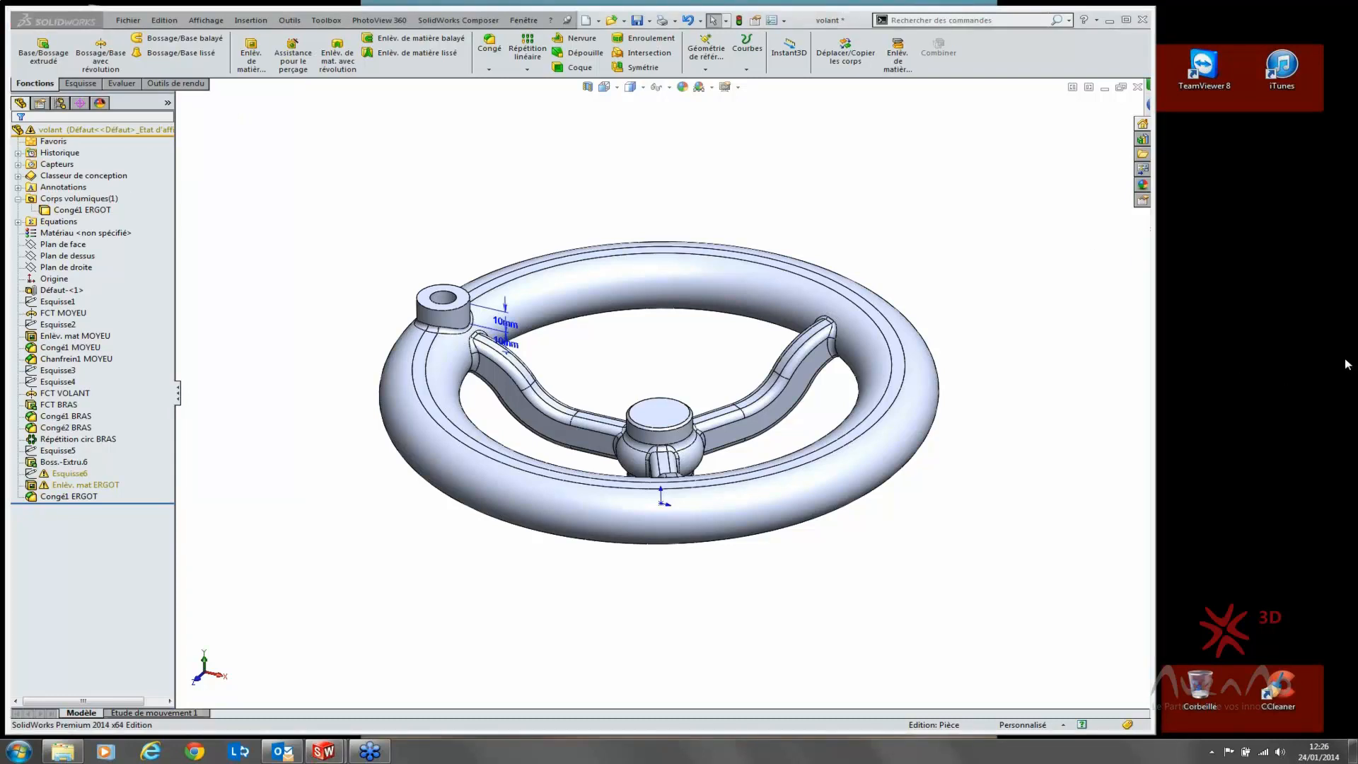